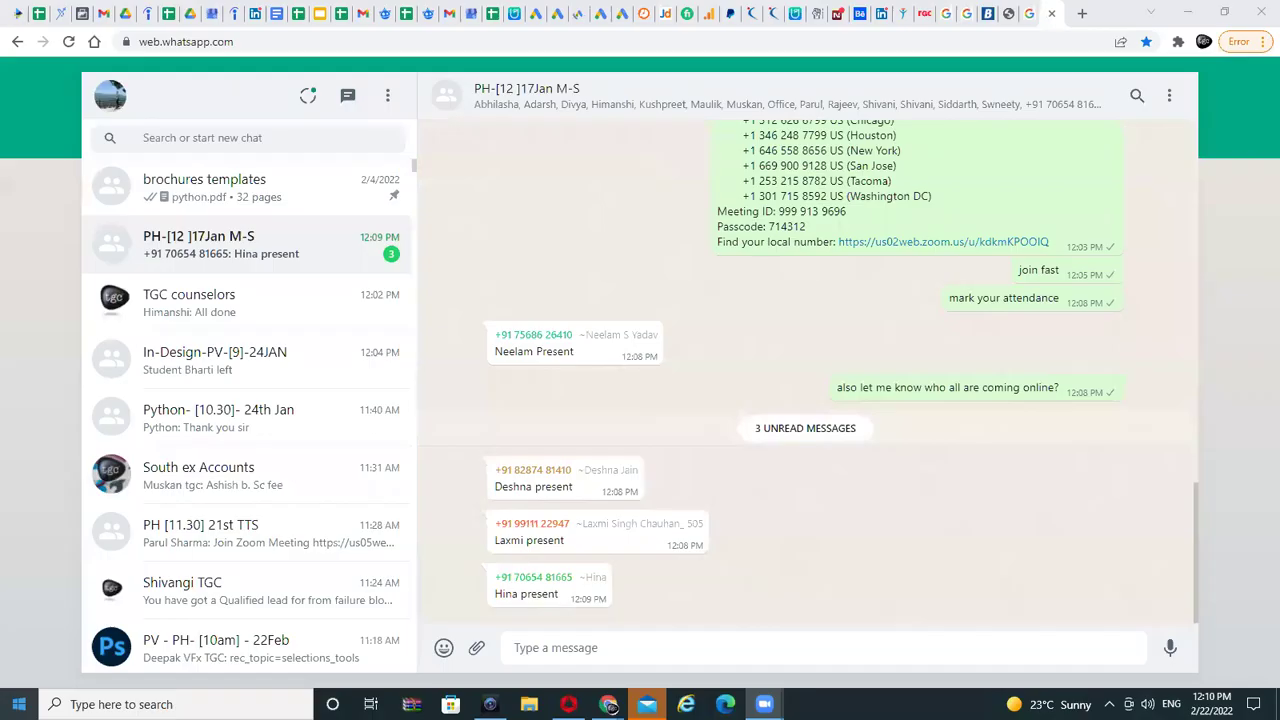
- Open the Start menu's app list, then close it again
{"action": "key", "text": "super"}
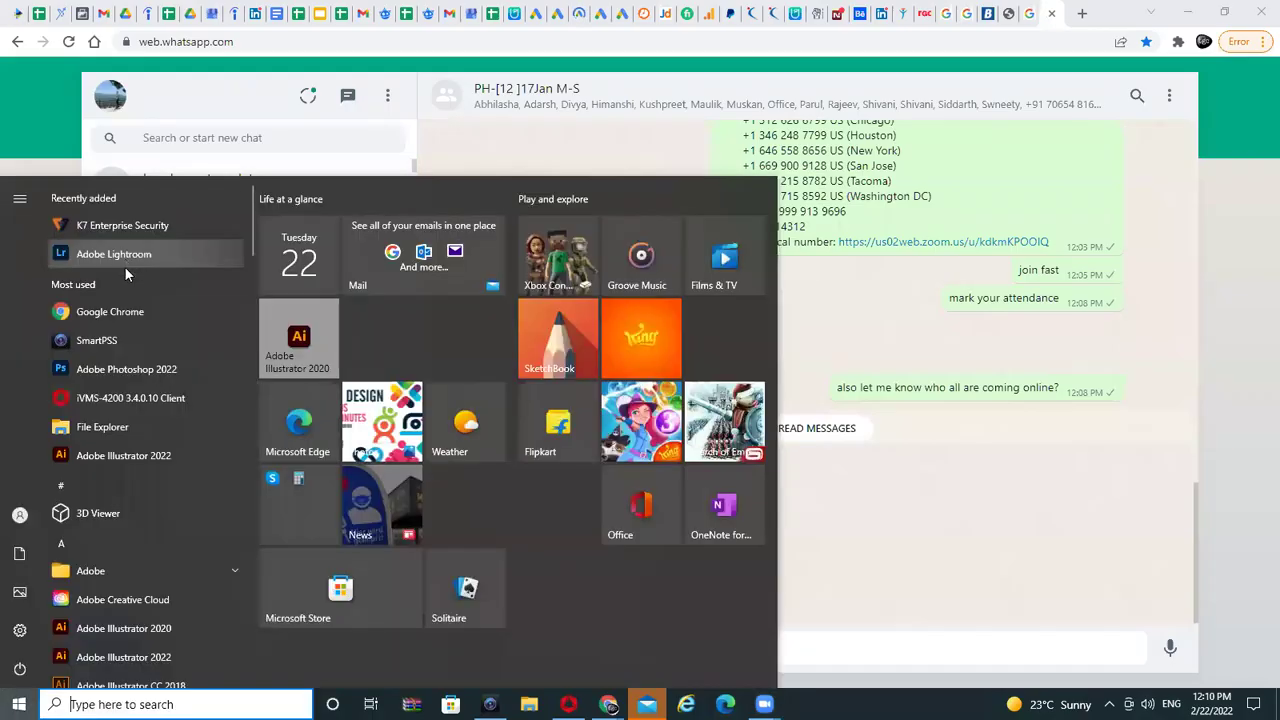
{"action": "key", "text": "Escape"}
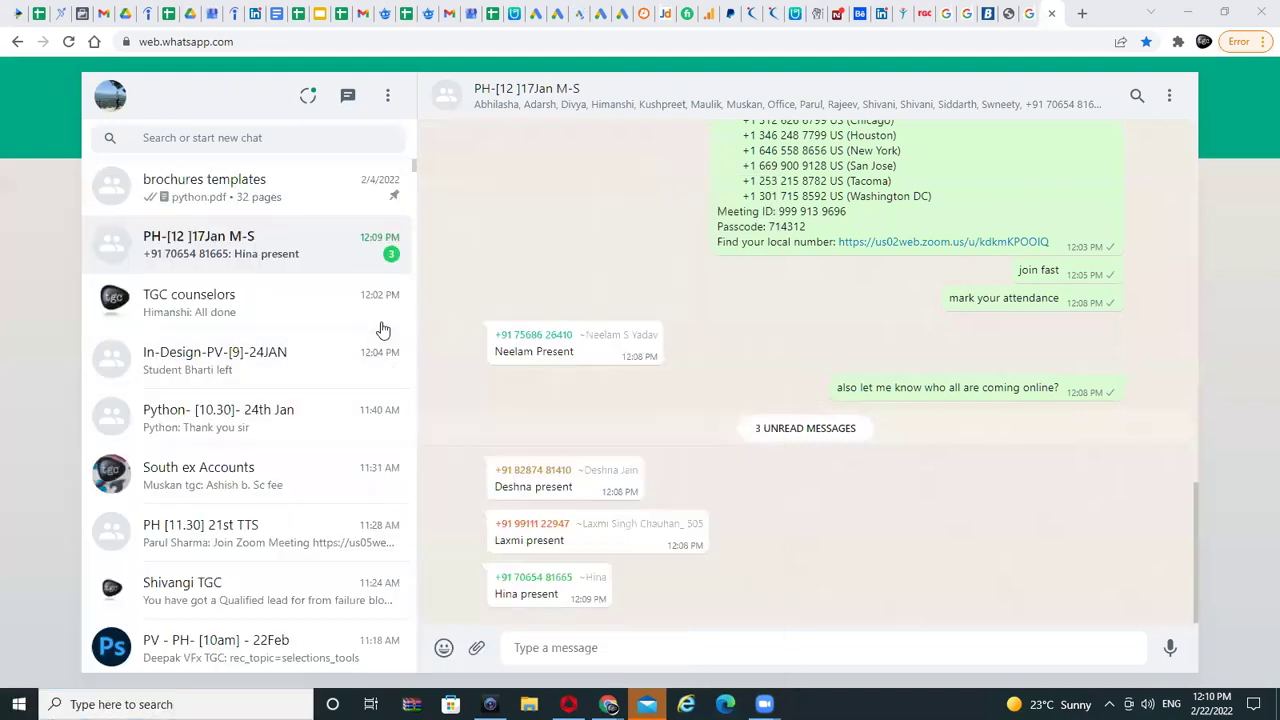
- Minimize Chrome, dismiss Mail's add-an-account prompt, and close the Mail app
{"action": "left_click", "coordinate": [1189, 14]}
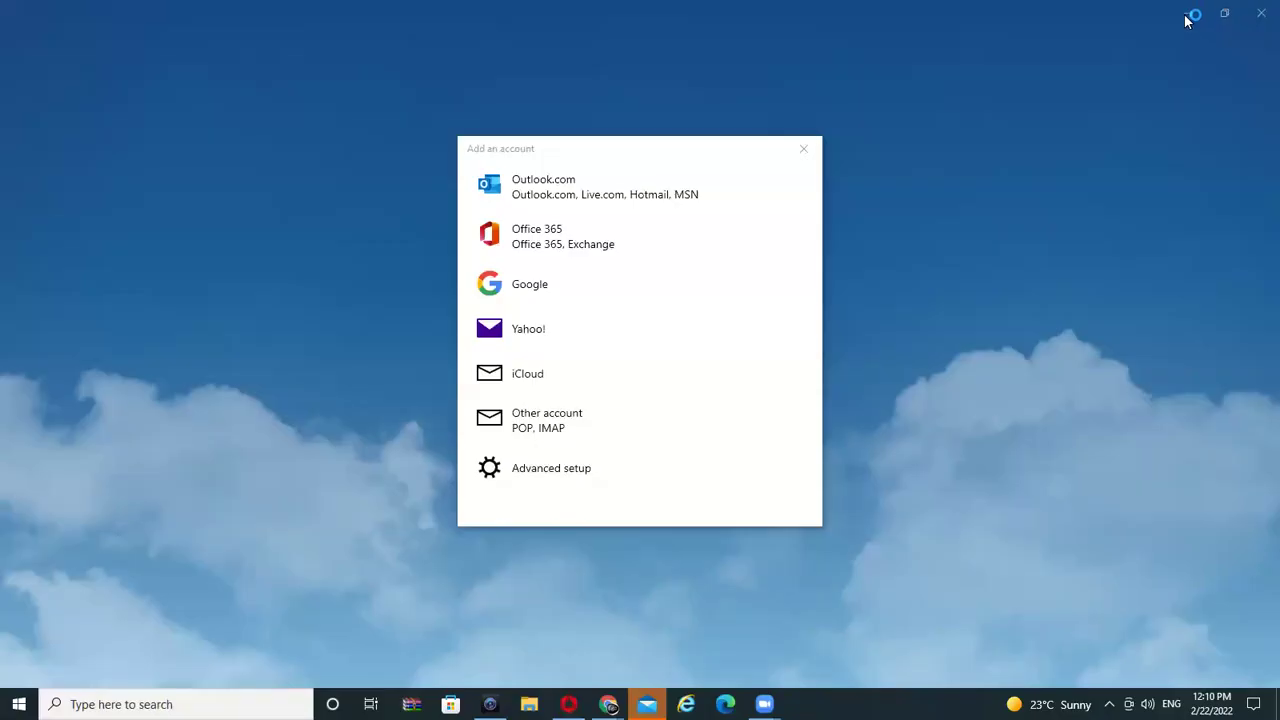
{"action": "left_click", "coordinate": [805, 150]}
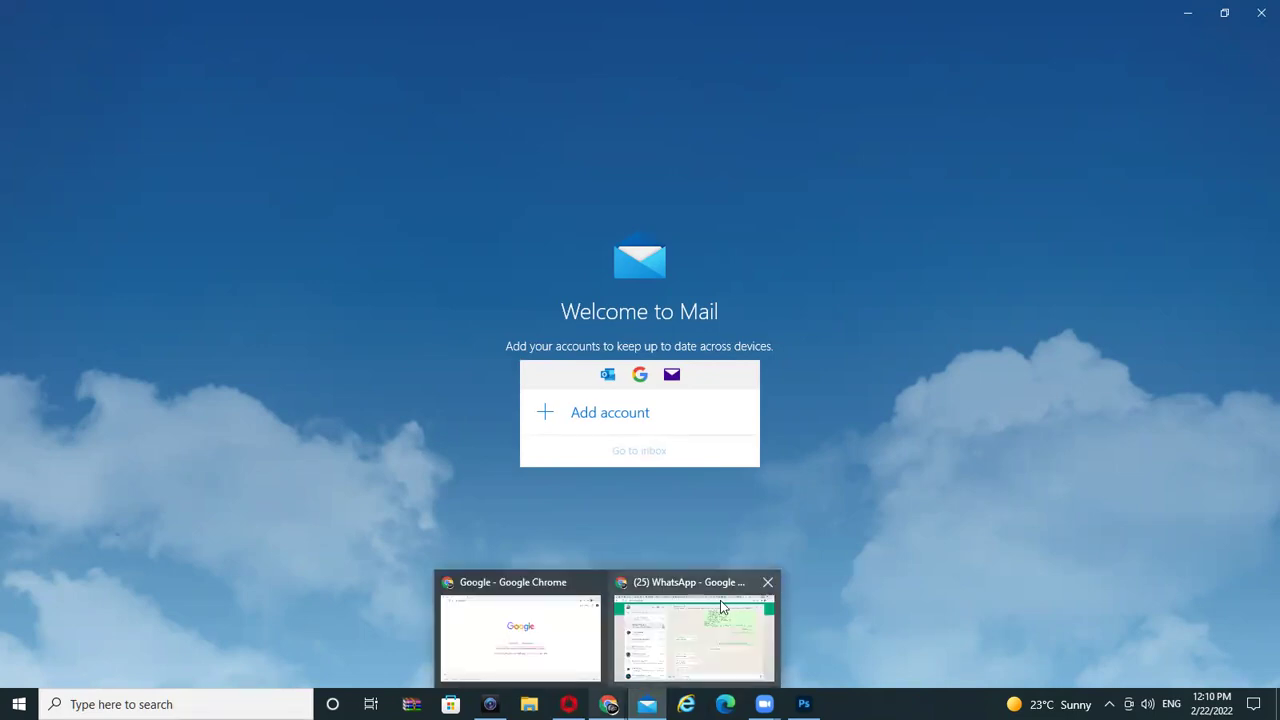
{"action": "left_click", "coordinate": [1186, 34]}
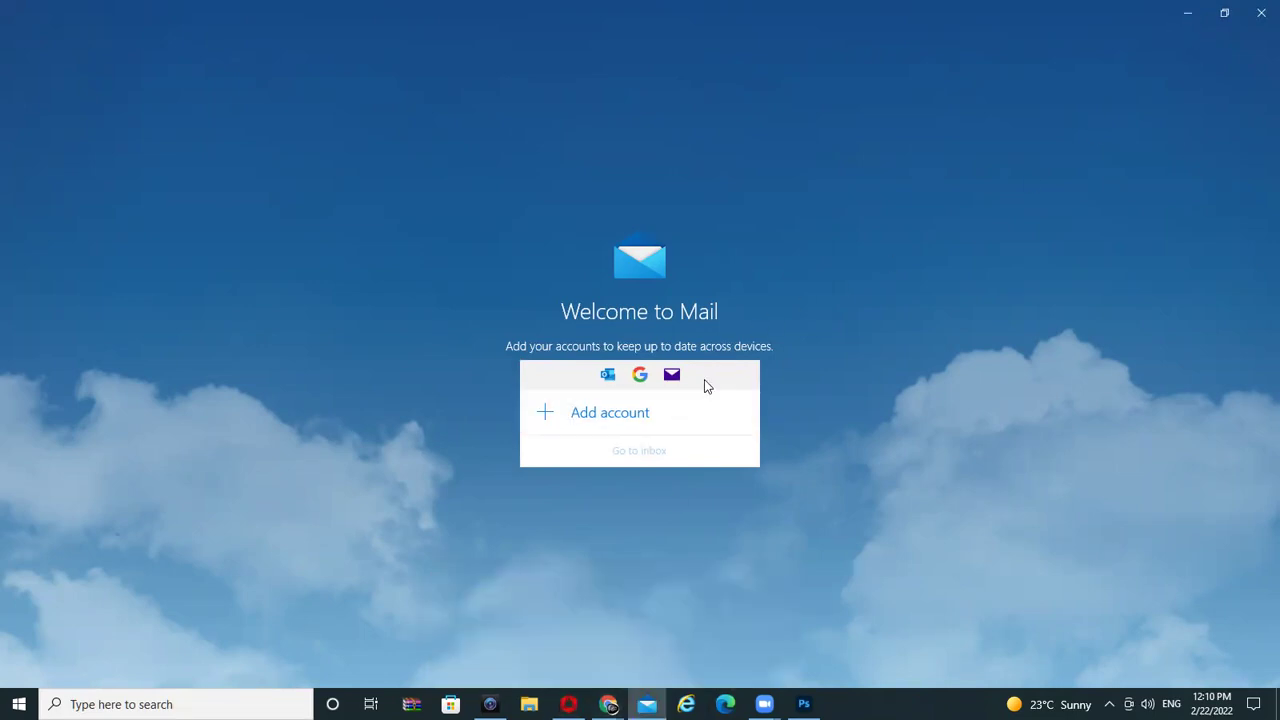
{"action": "left_click", "coordinate": [1261, 12]}
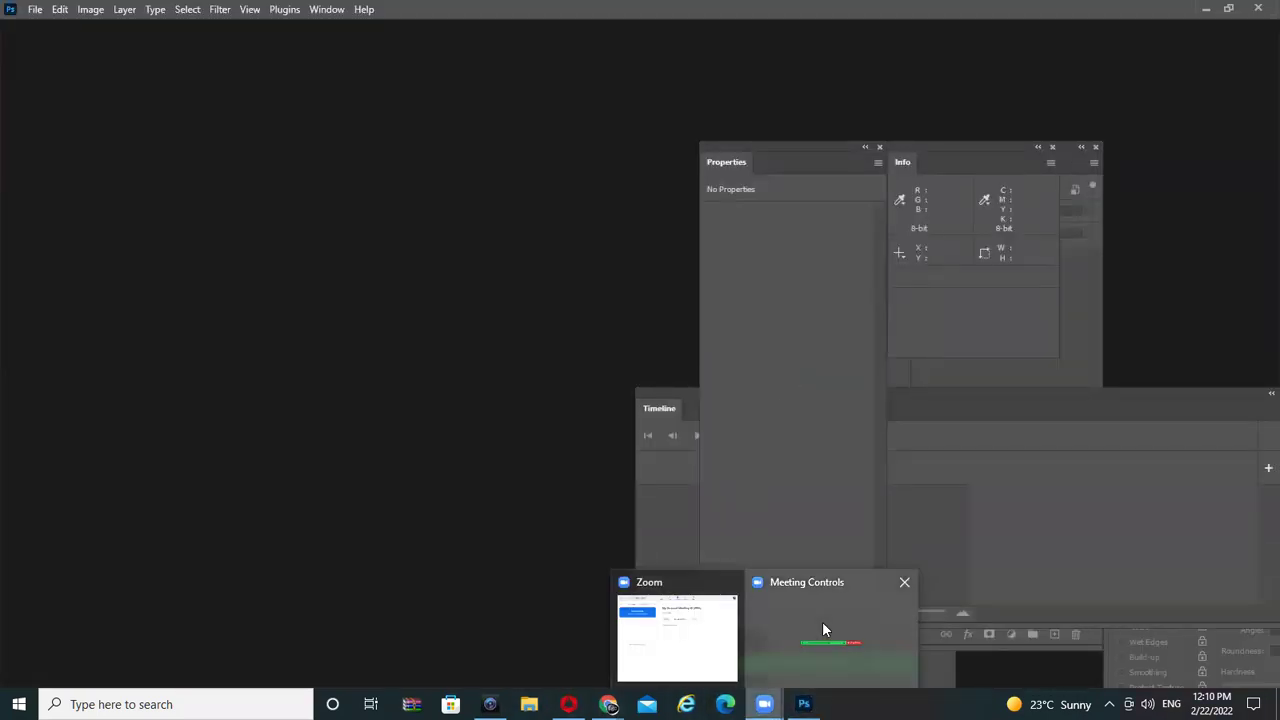
- Dock the Properties, History, Info and Layers panels on the right and close What's new
{"action": "mouse_move", "coordinate": [764, 704]}
{"action": "left_click", "coordinate": [822, 625]}
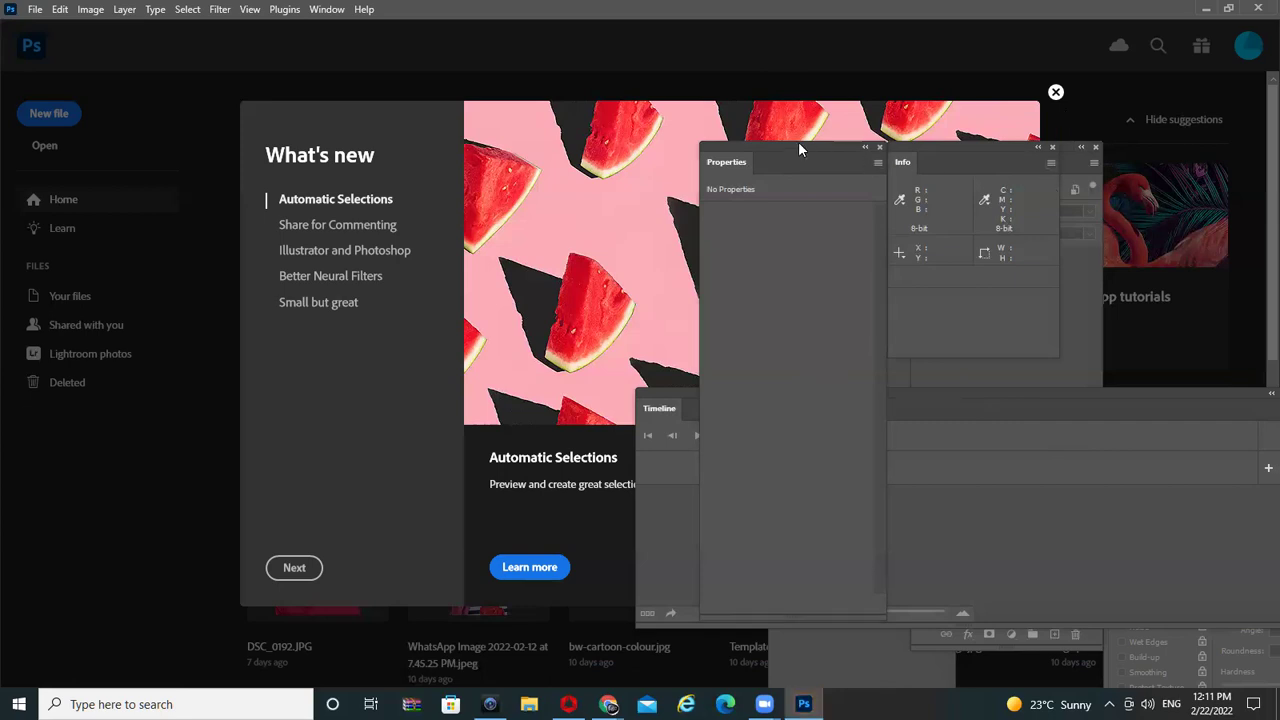
{"action": "left_click_drag", "start_coordinate": [798, 141], "coordinate": [1166, 410]}
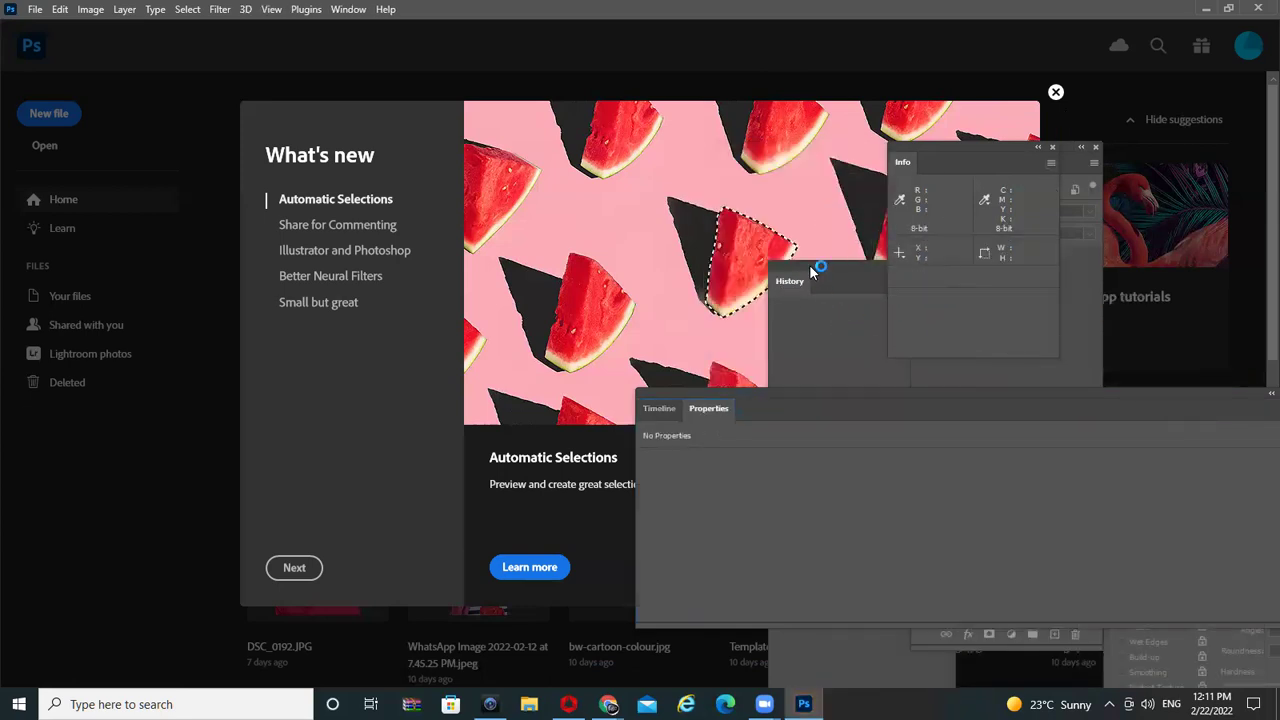
{"action": "left_click_drag", "start_coordinate": [806, 280], "coordinate": [1030, 428]}
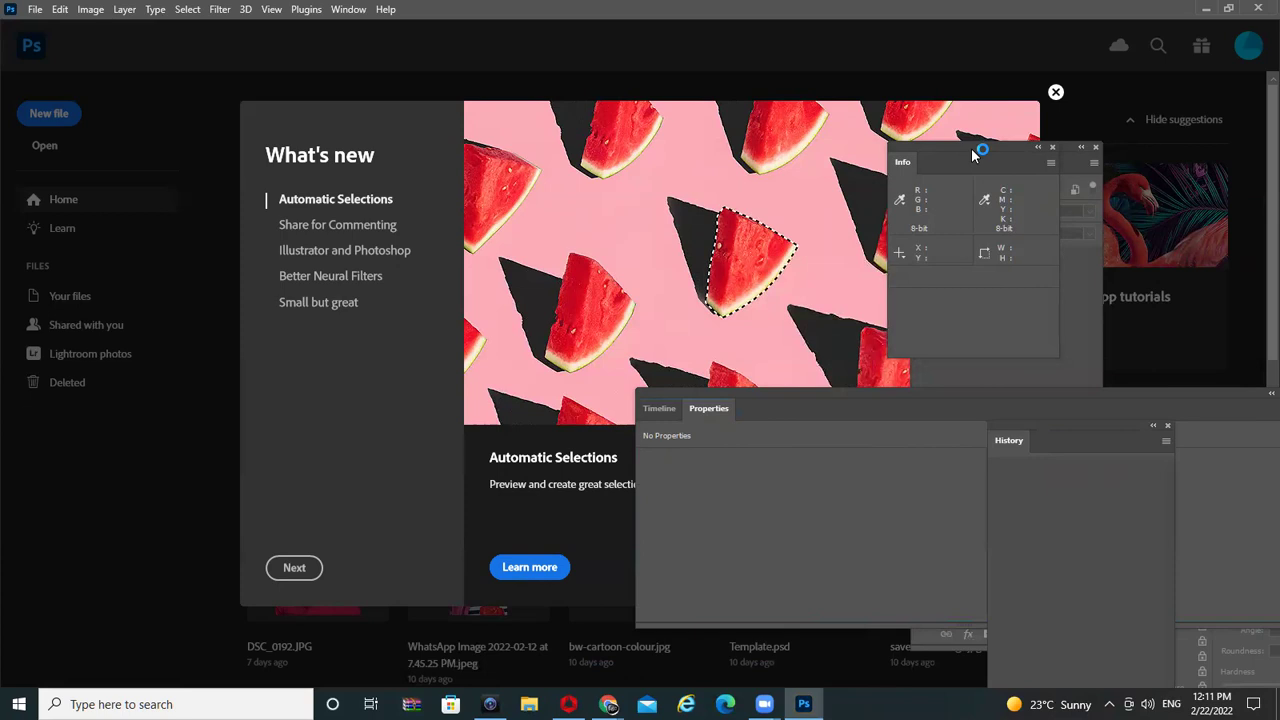
{"action": "left_click_drag", "start_coordinate": [975, 148], "coordinate": [1181, 392]}
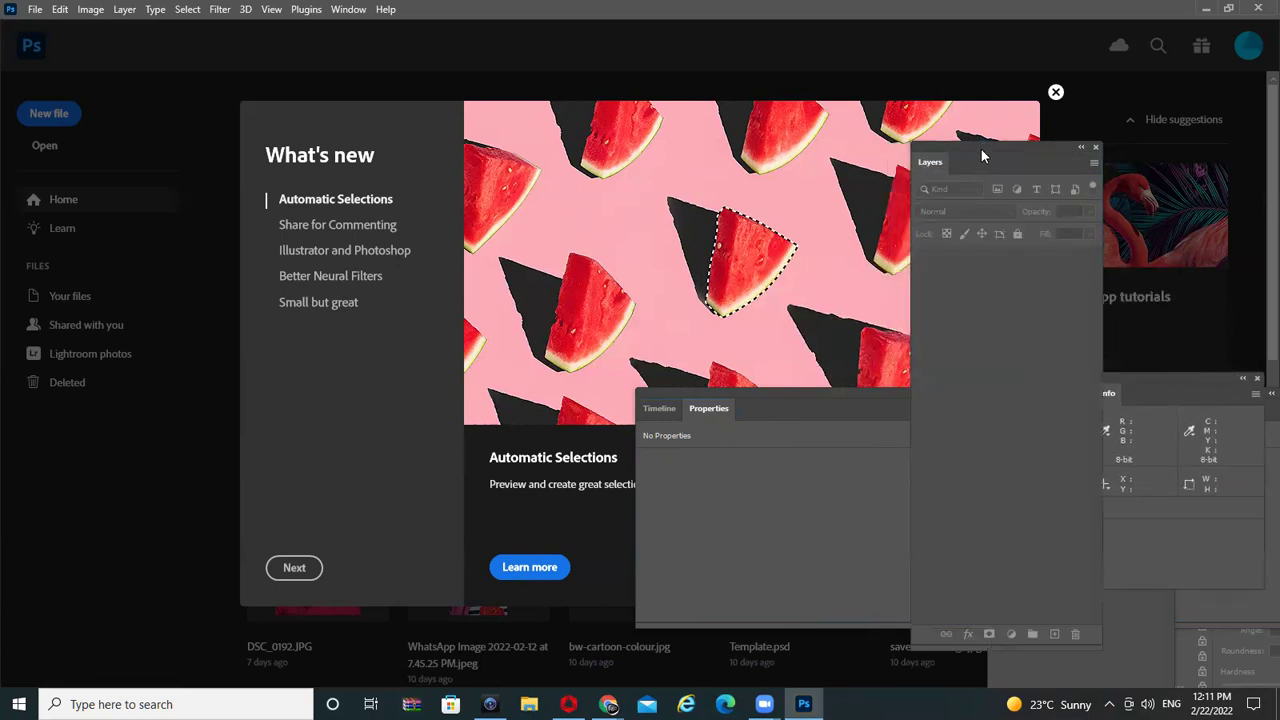
{"action": "left_click_drag", "start_coordinate": [979, 152], "coordinate": [1150, 258]}
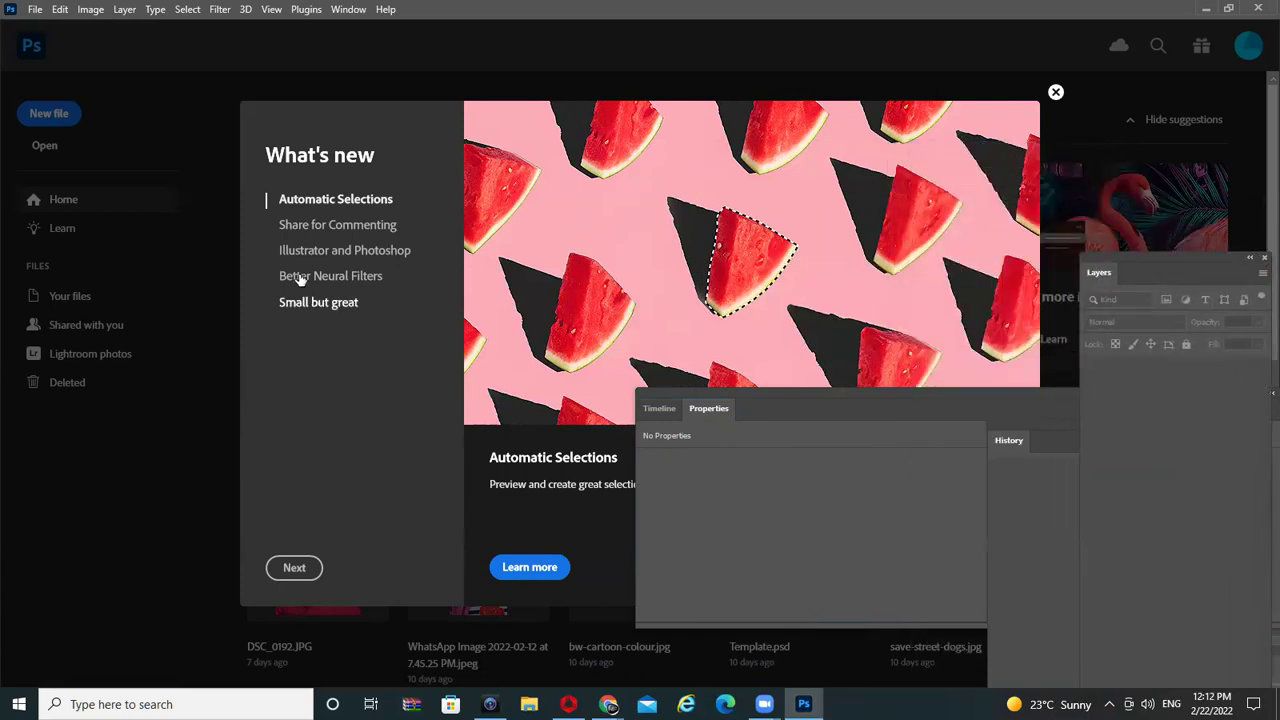
{"action": "left_click", "coordinate": [1055, 92]}
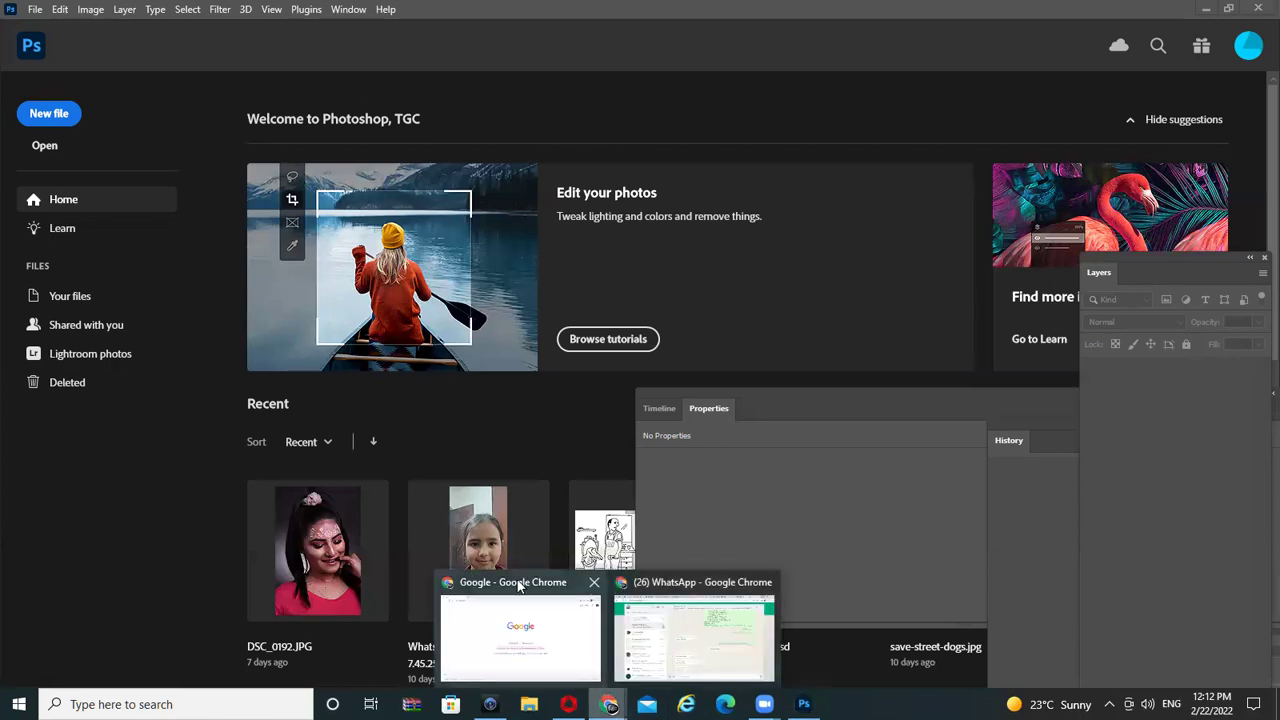
- Search Google for 'waterfall' and show the image results
{"action": "mouse_move", "coordinate": [608, 704]}
{"action": "left_click", "coordinate": [520, 587]}
{"action": "left_click", "coordinate": [310, 38]}
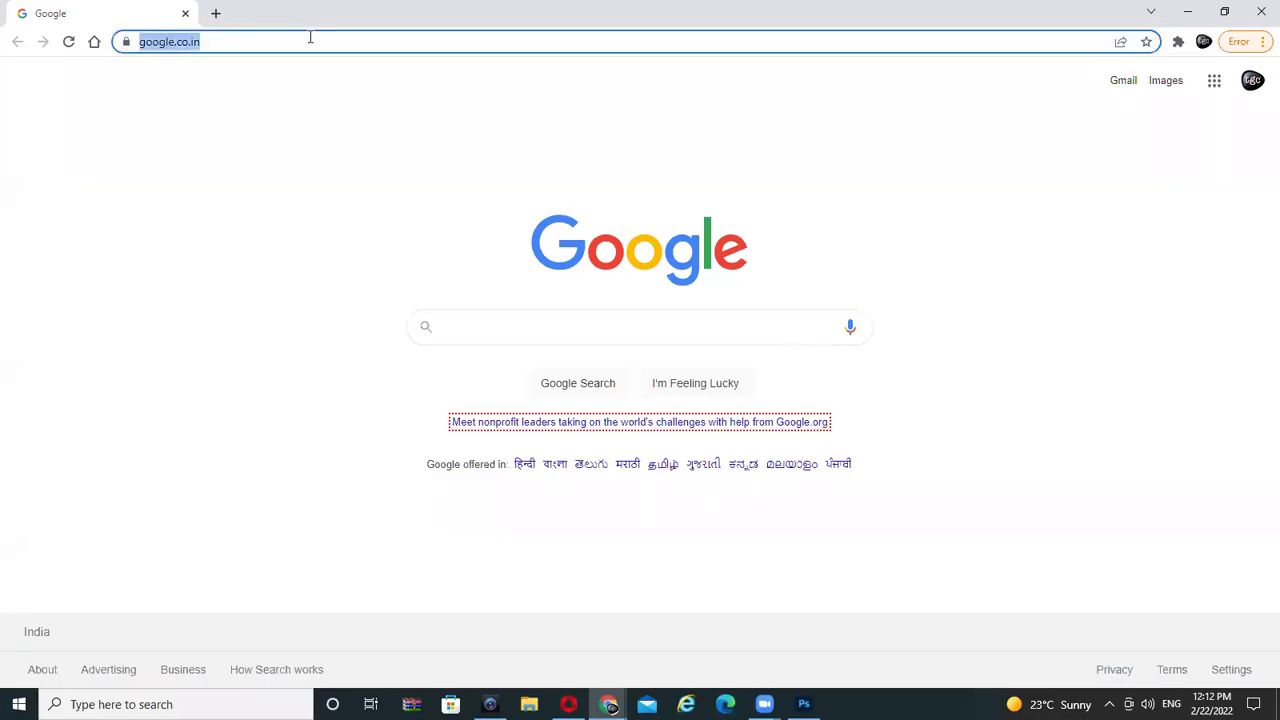
{"action": "type", "text": "waterfall"}
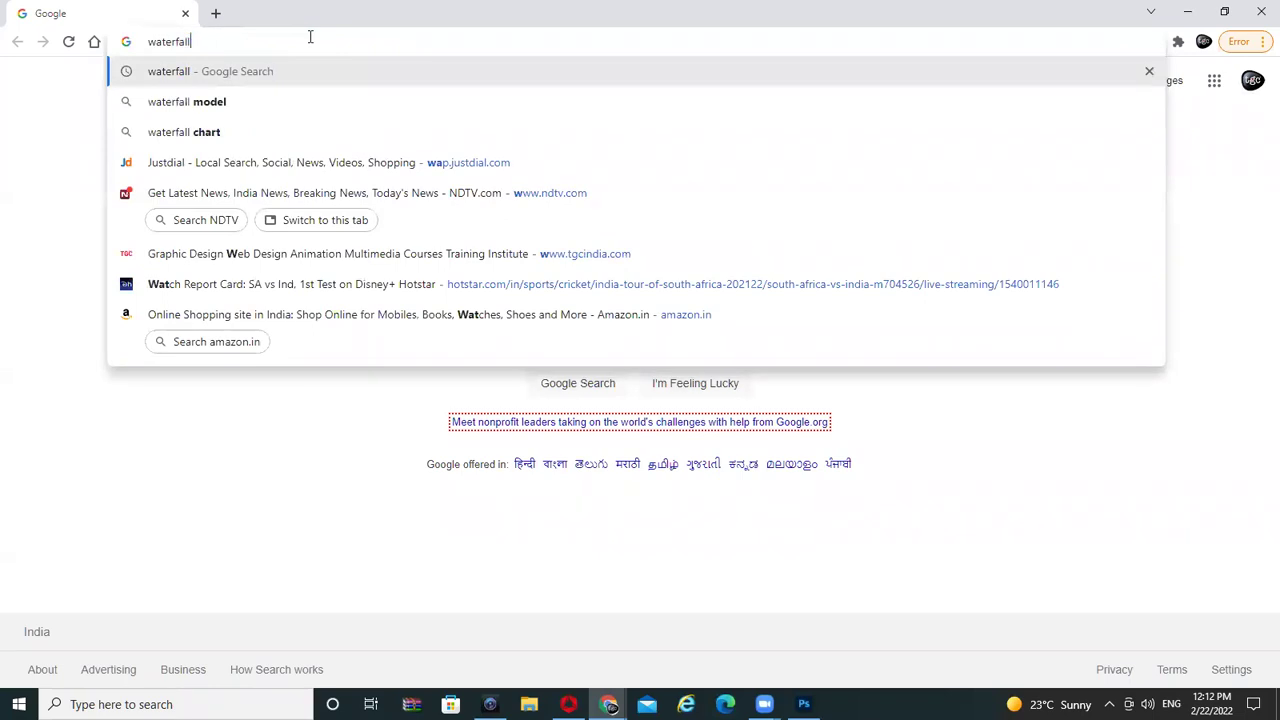
{"action": "key", "text": "Return"}
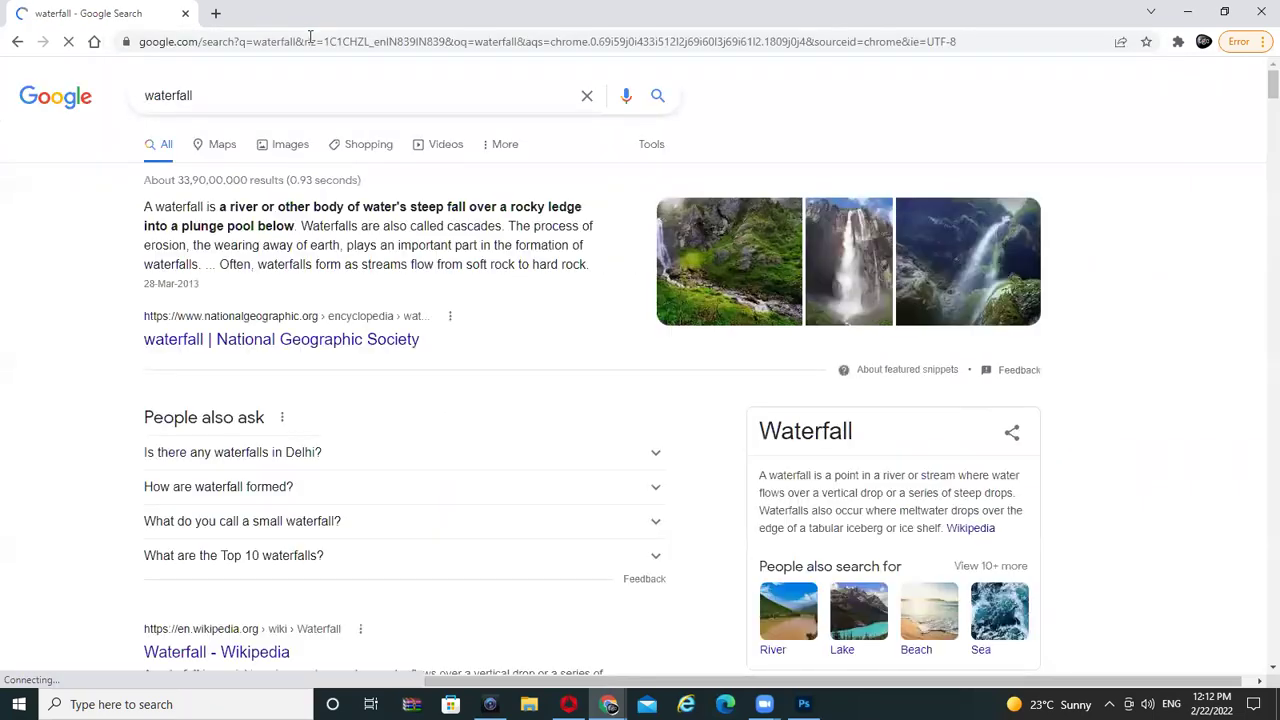
{"action": "left_click", "coordinate": [279, 147]}
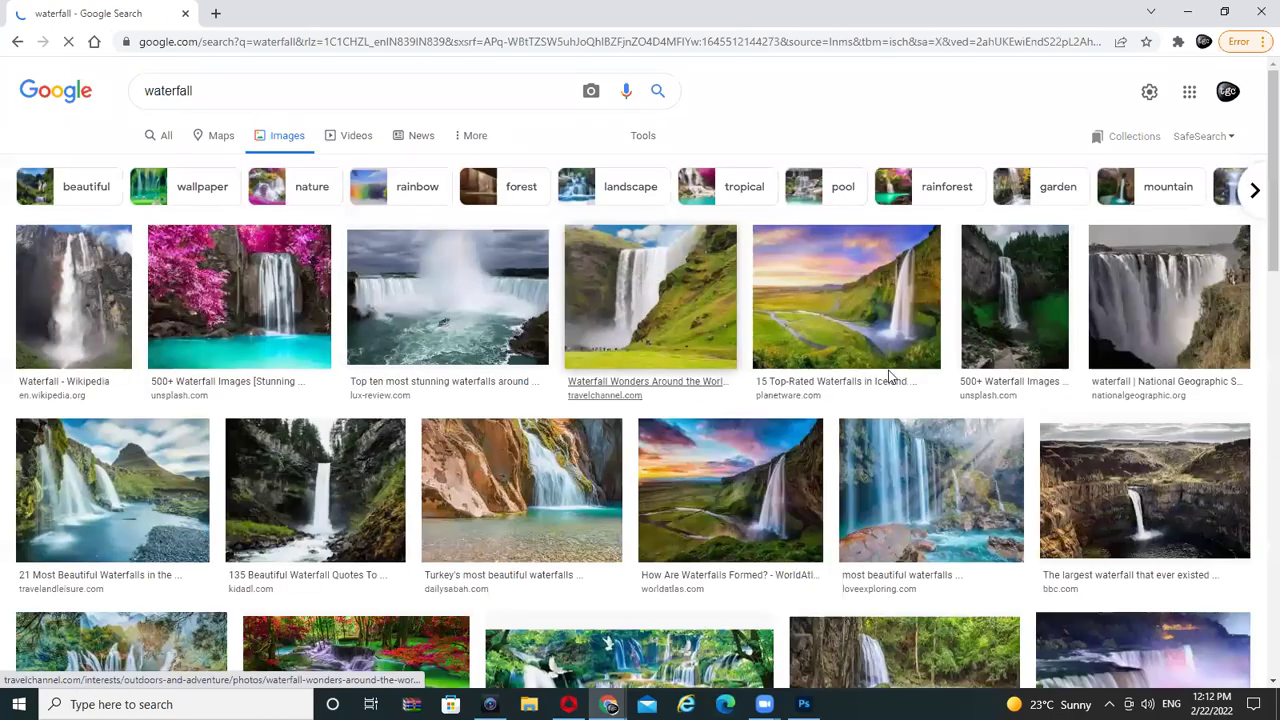
- Preview The Waterfall Circuit | Tropical North Queensland photo and copy the image
{"action": "scroll", "coordinate": [888, 373], "scroll_direction": "down", "scroll_amount": 3}
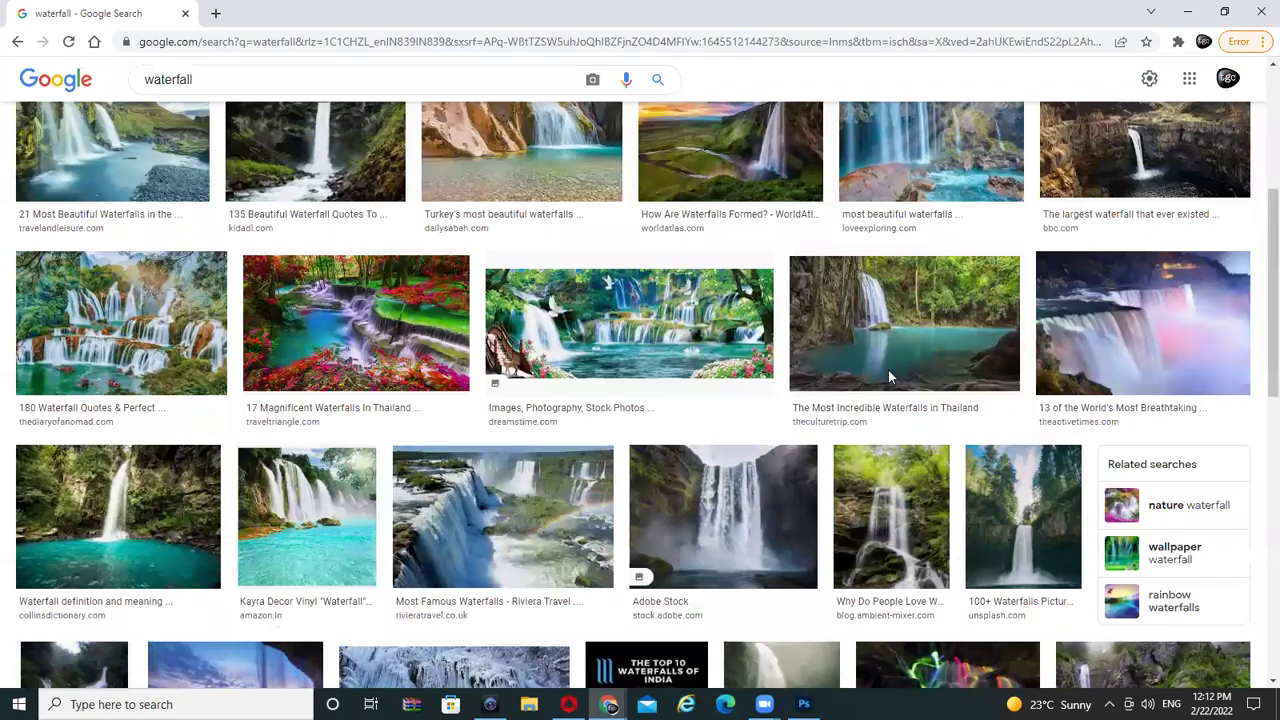
{"action": "scroll", "coordinate": [890, 378], "scroll_direction": "down", "scroll_amount": 1}
{"action": "scroll", "coordinate": [890, 378], "scroll_direction": "down", "scroll_amount": 2}
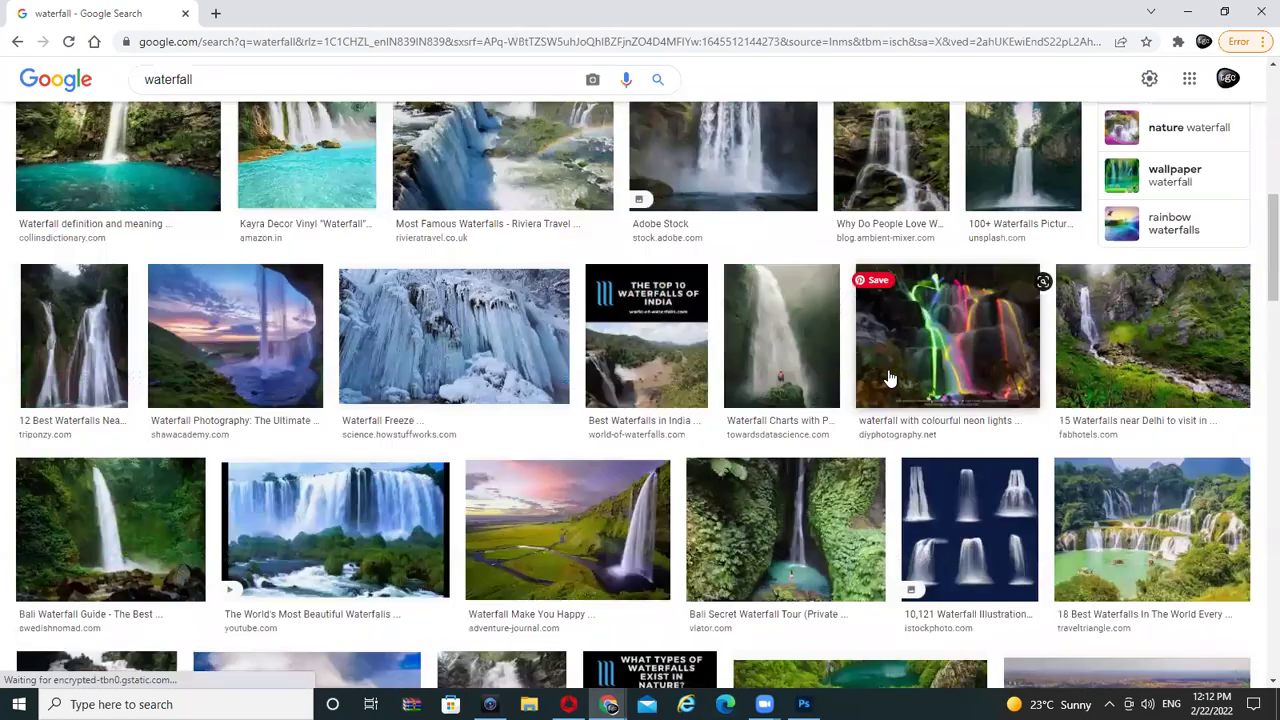
{"action": "scroll", "coordinate": [888, 376], "scroll_direction": "down", "scroll_amount": 3}
{"action": "scroll", "coordinate": [890, 378], "scroll_direction": "down", "scroll_amount": 1}
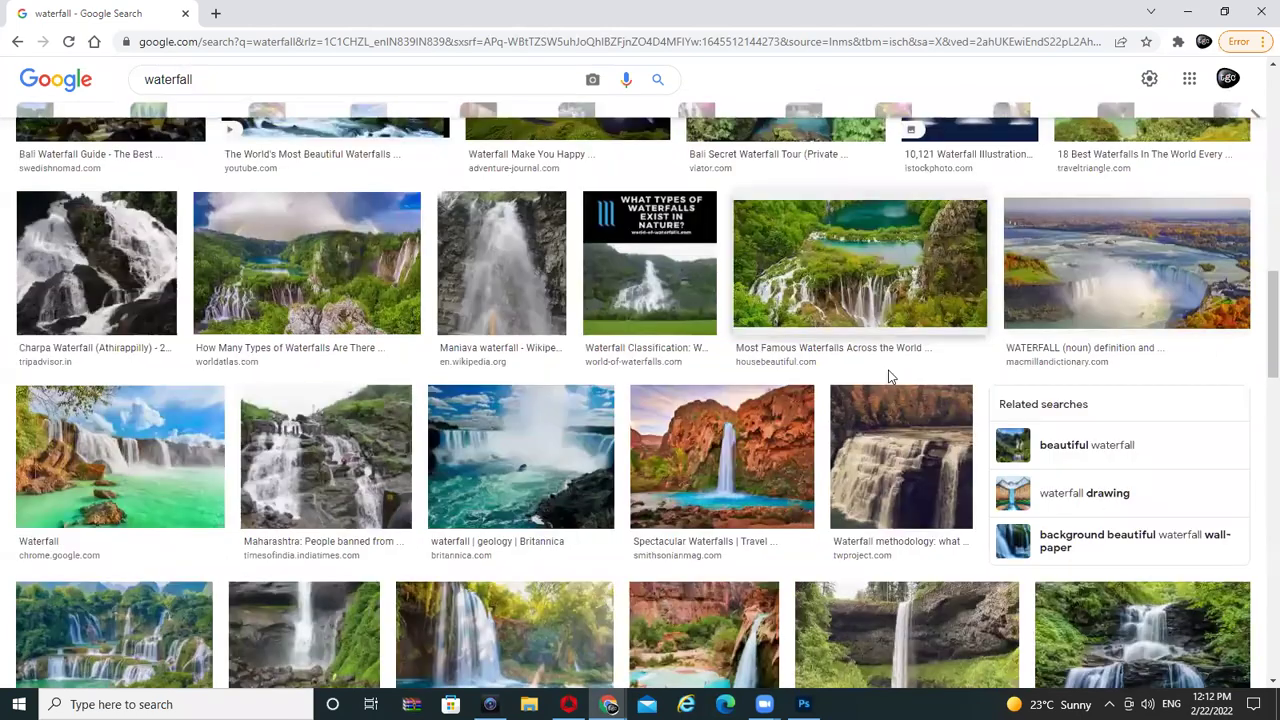
{"action": "scroll", "coordinate": [890, 378], "scroll_direction": "down", "scroll_amount": 3}
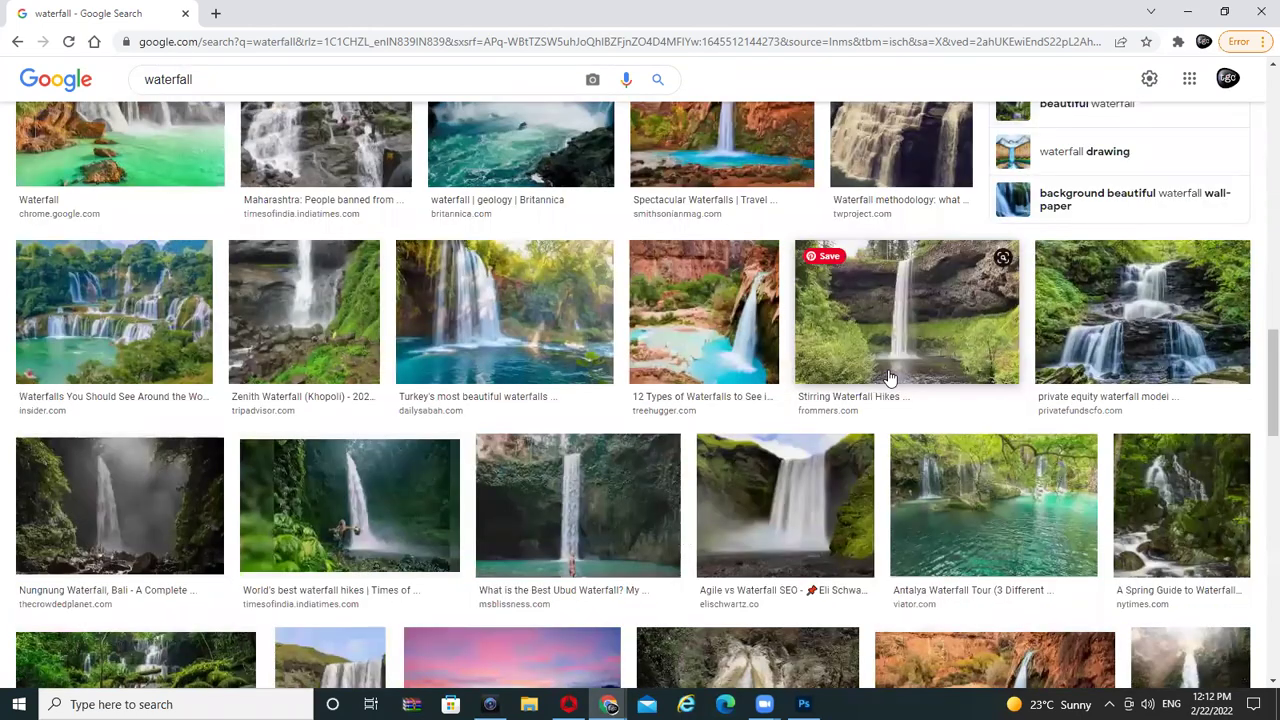
{"action": "scroll", "coordinate": [888, 376], "scroll_direction": "down", "scroll_amount": 1}
{"action": "scroll", "coordinate": [888, 376], "scroll_direction": "down", "scroll_amount": 1}
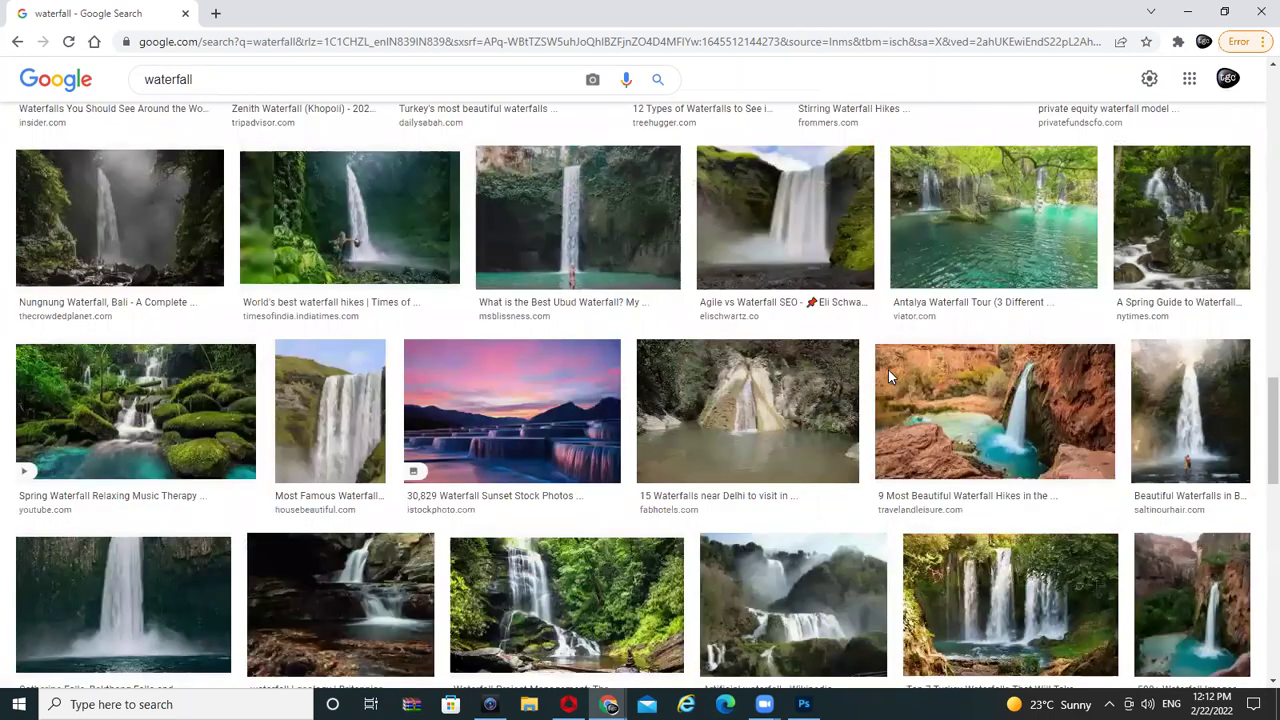
{"action": "scroll", "coordinate": [888, 370], "scroll_direction": "down", "scroll_amount": 1}
{"action": "scroll", "coordinate": [888, 370], "scroll_direction": "down", "scroll_amount": 1}
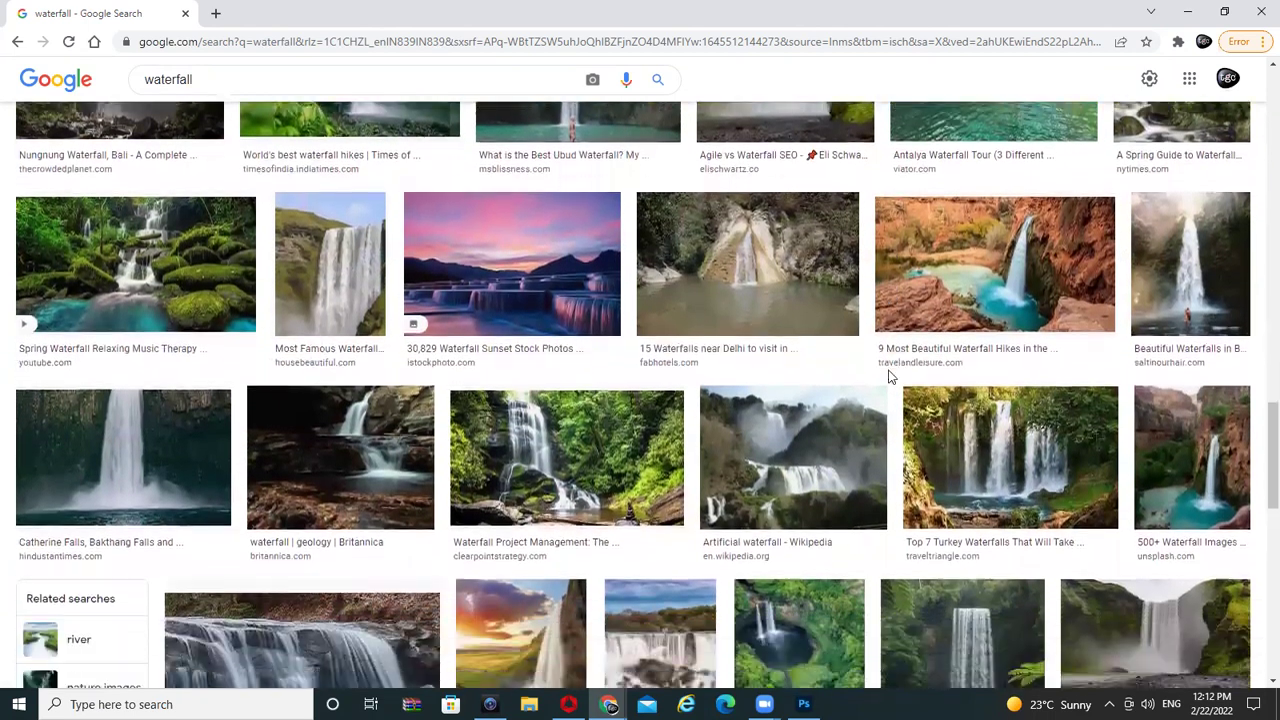
{"action": "scroll", "coordinate": [888, 376], "scroll_direction": "down", "scroll_amount": 1}
{"action": "left_click", "coordinate": [984, 522]}
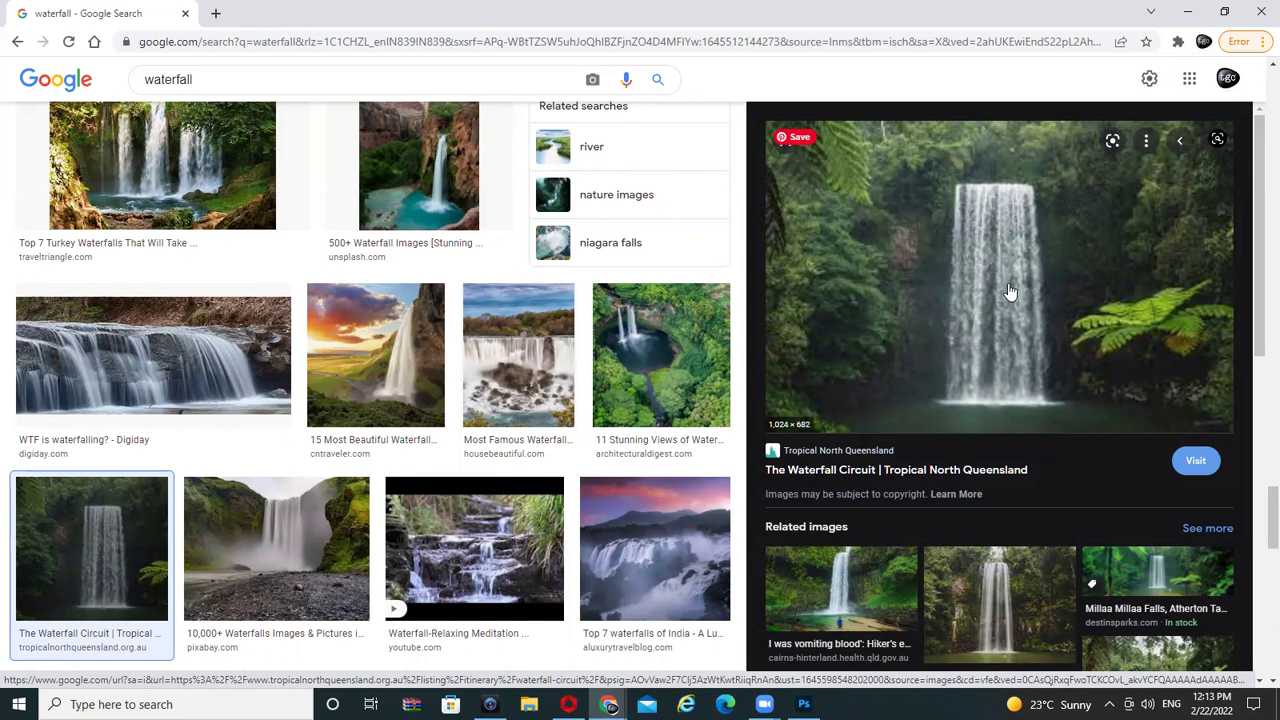
{"action": "right_click", "coordinate": [957, 244]}
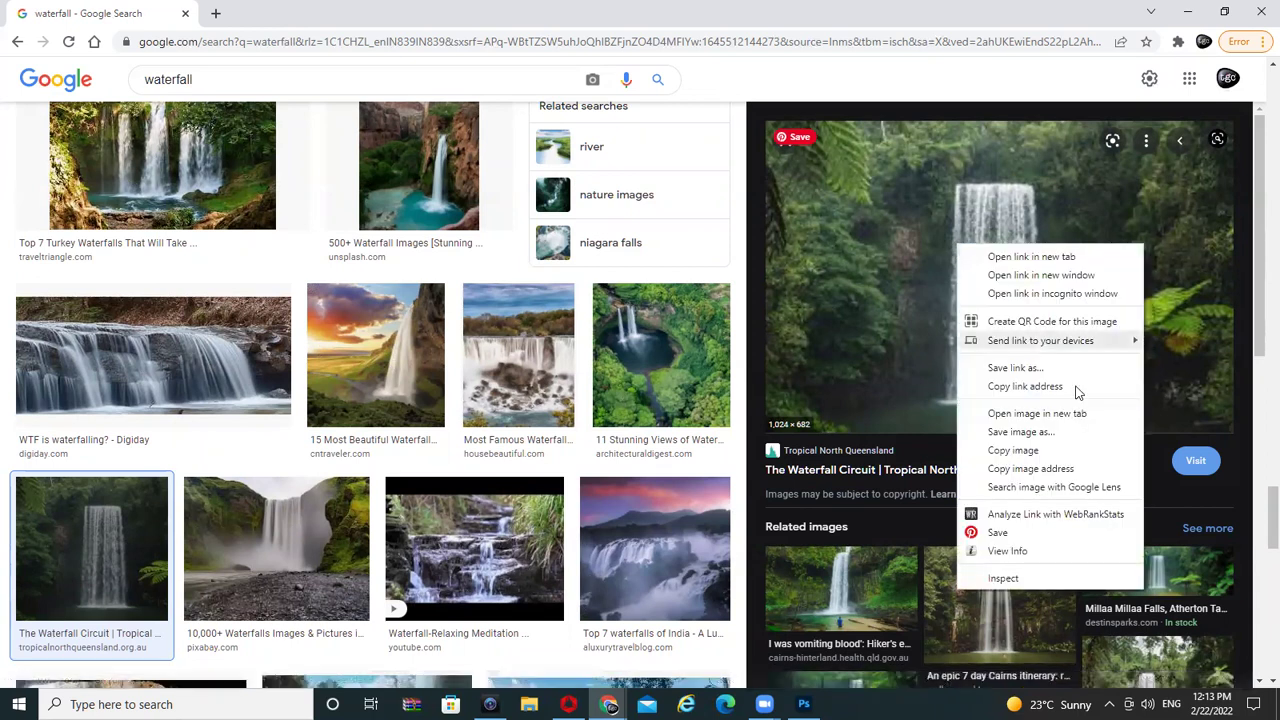
{"action": "left_click", "coordinate": [1036, 459]}
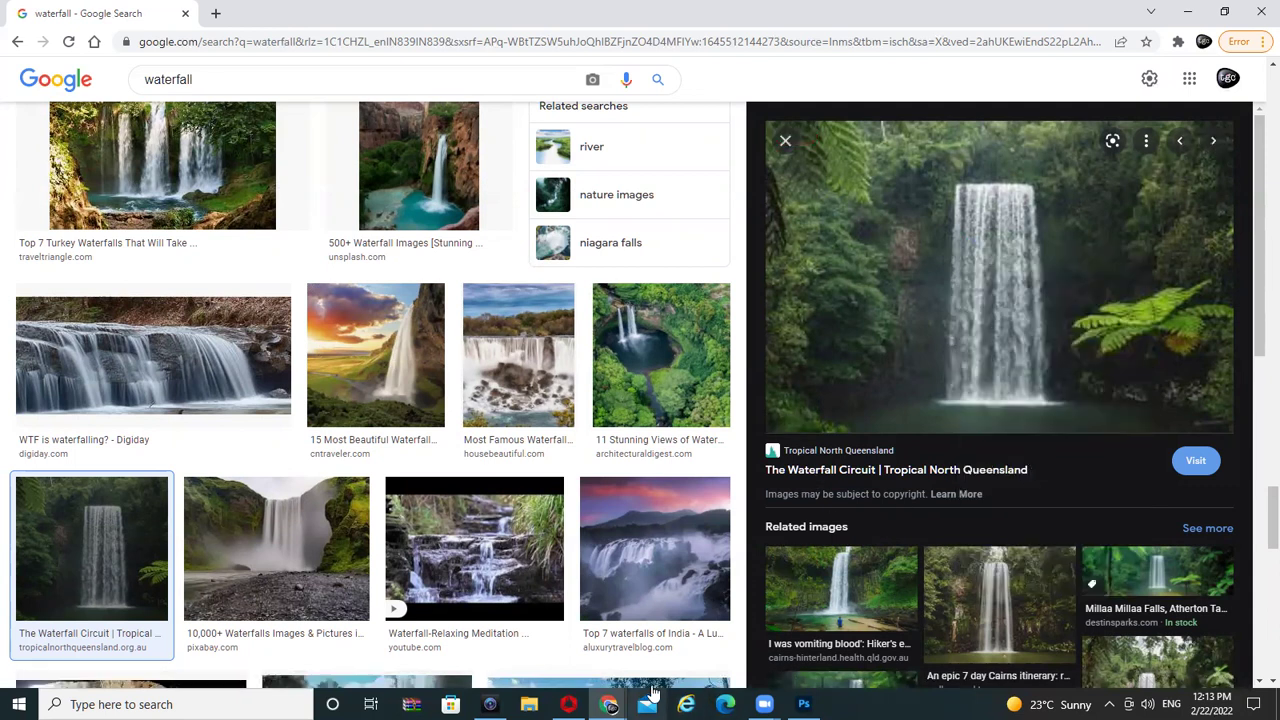
- Create a new blank document in Photoshop
{"action": "left_click", "coordinate": [792, 692]}
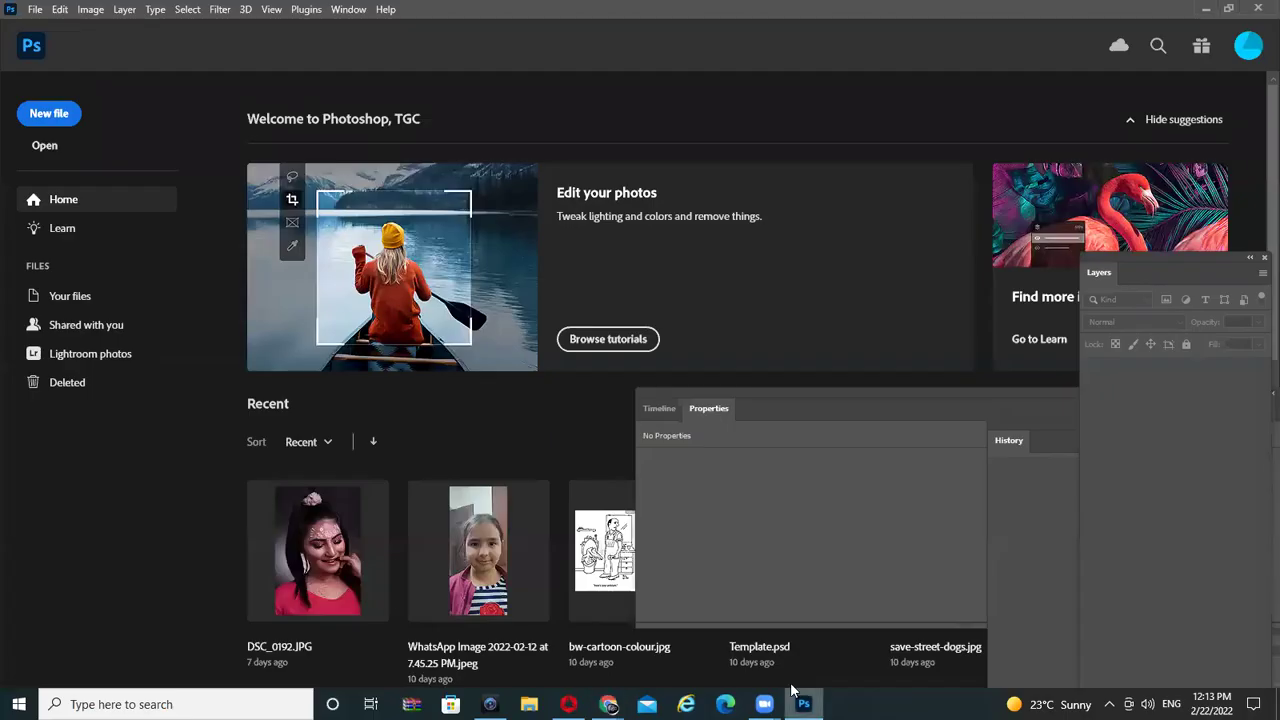
{"action": "left_click", "coordinate": [52, 114]}
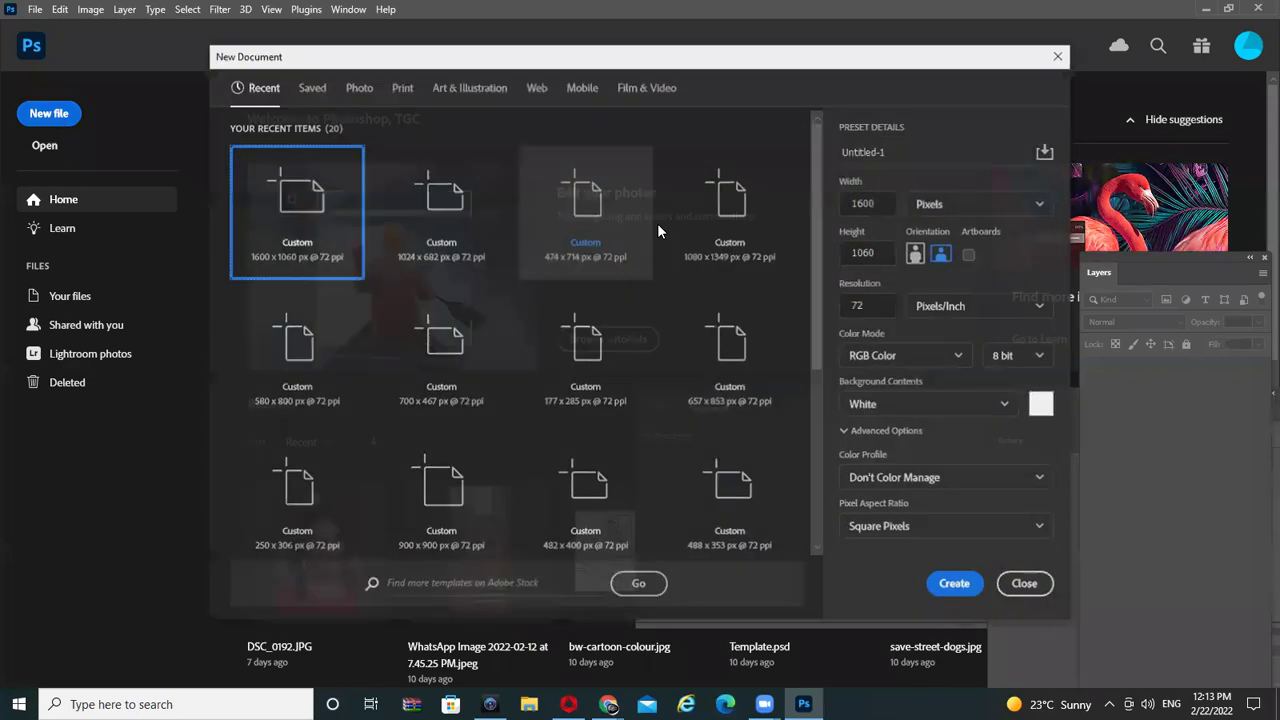
{"action": "left_click", "coordinate": [952, 584]}
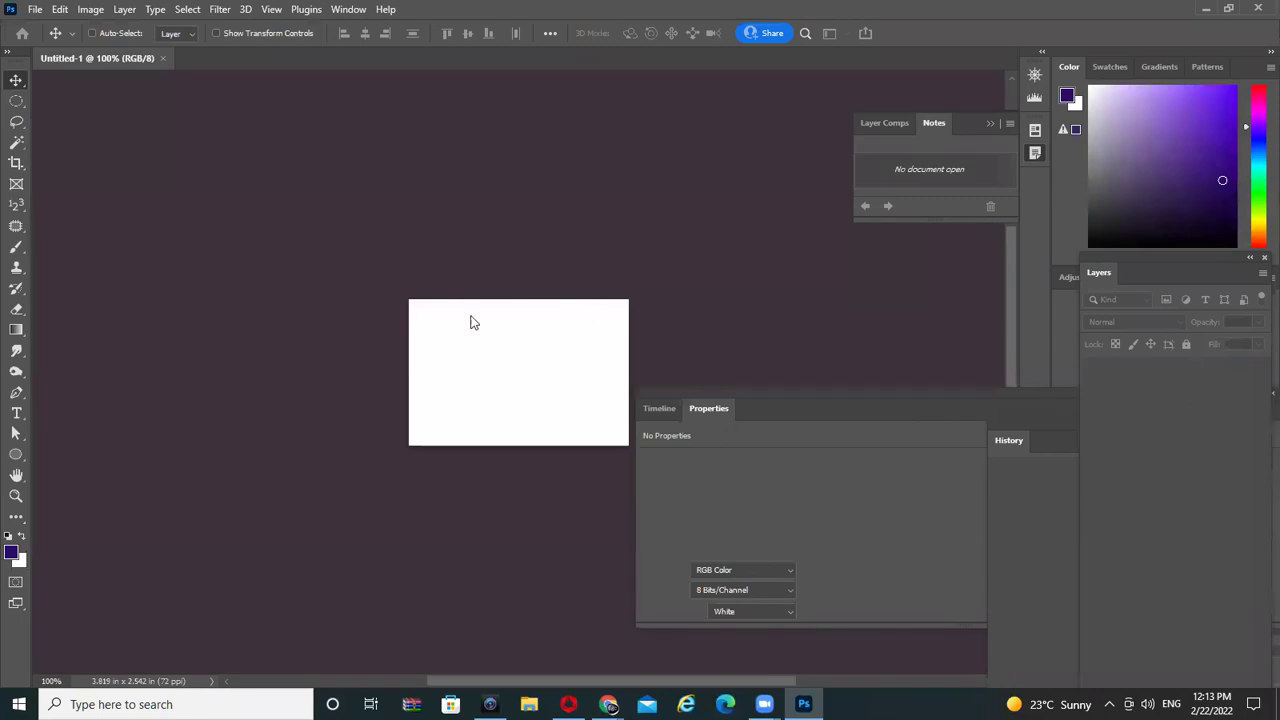
- Paste the waterfall image, zoom in to check it, then close the document without saving
{"action": "left_click", "coordinate": [59, 10]}
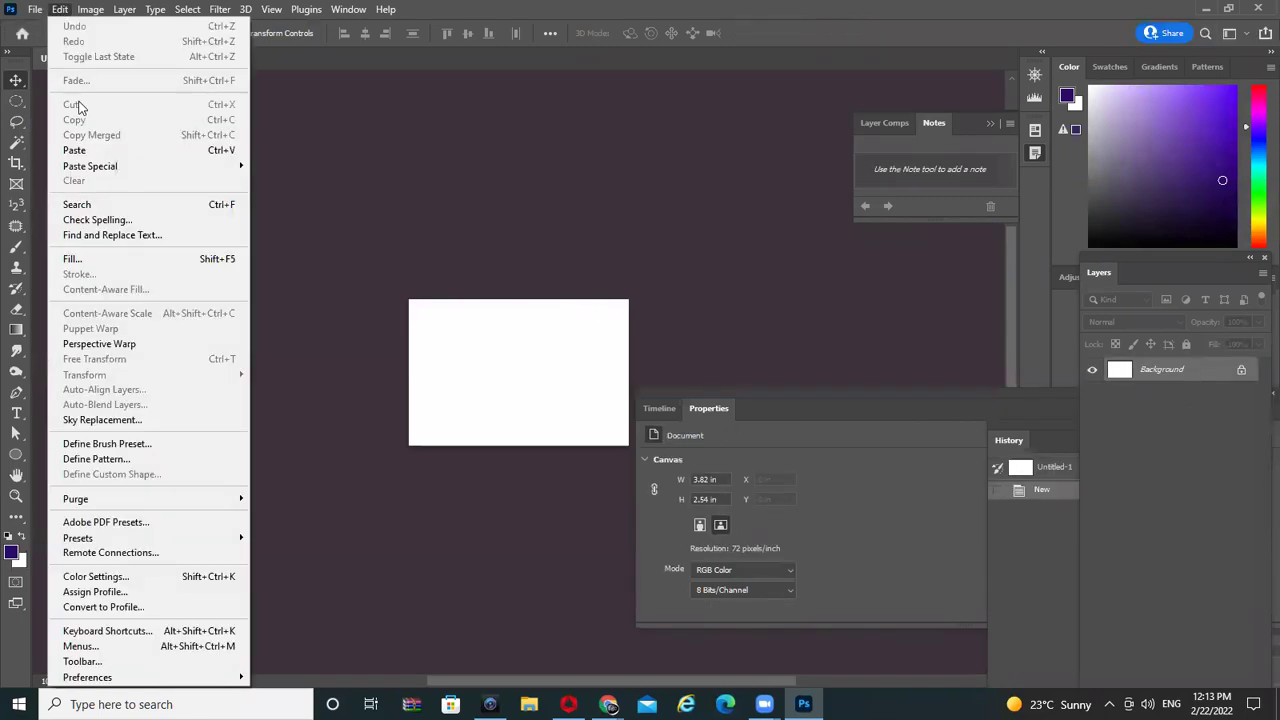
{"action": "left_click", "coordinate": [88, 150]}
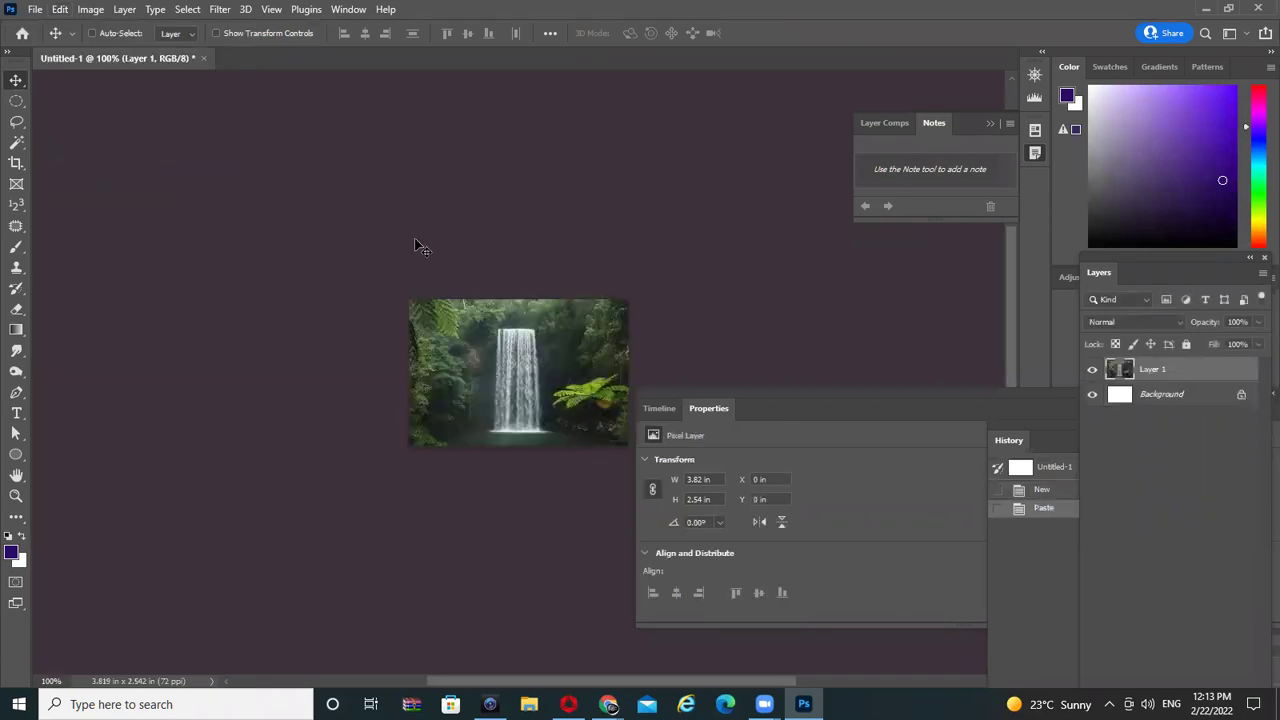
{"action": "scroll", "coordinate": [549, 192], "scroll_direction": "up", "scroll_amount": 5}
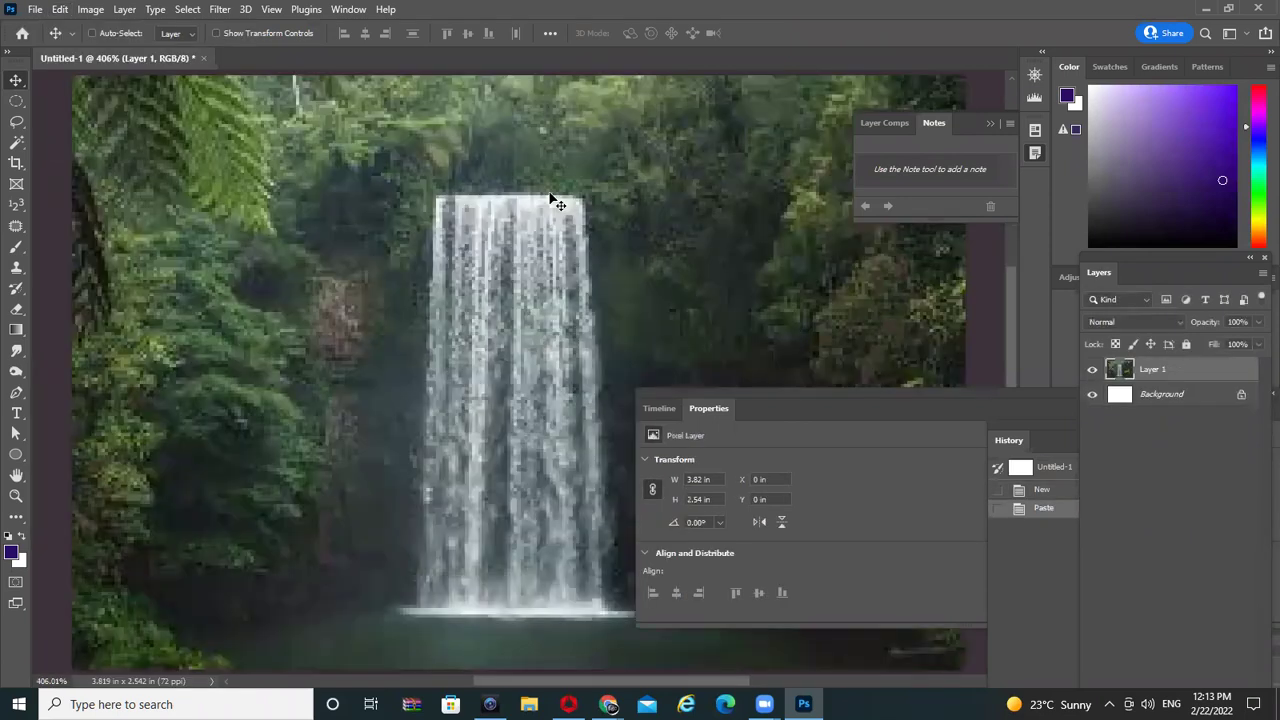
{"action": "key", "text": "ctrl+w"}
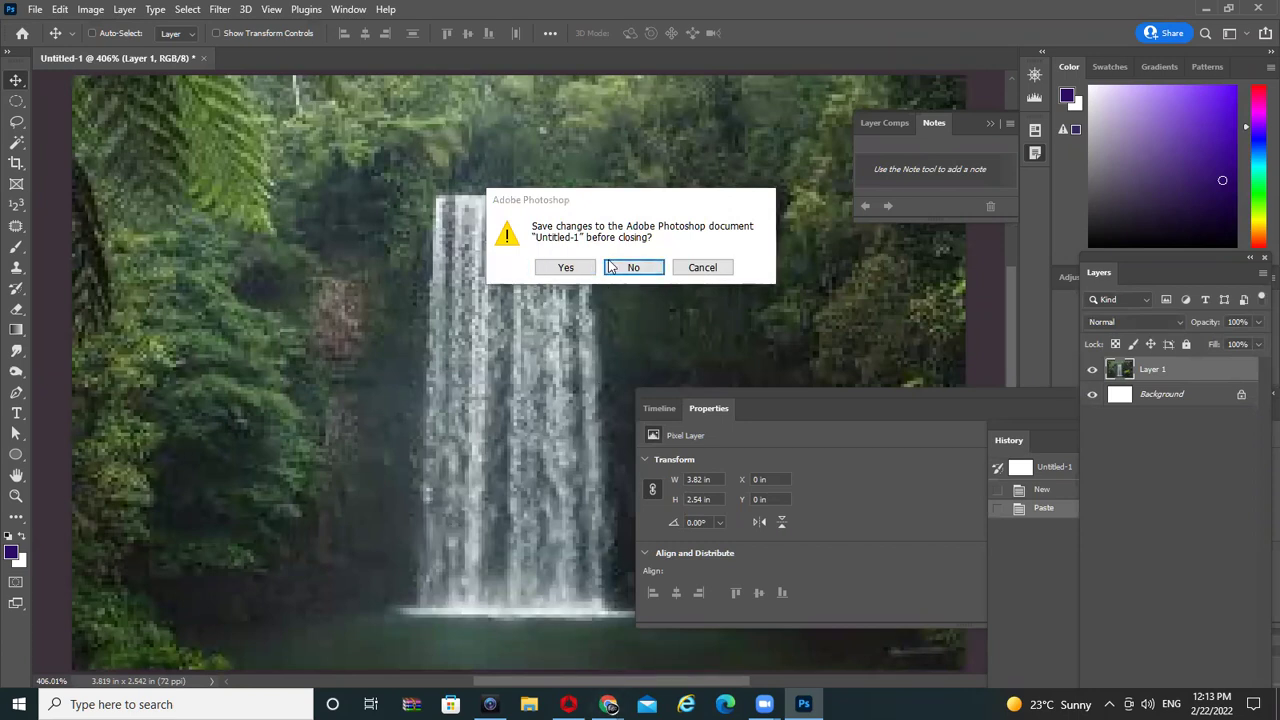
{"action": "left_click", "coordinate": [624, 265]}
{"action": "mouse_move", "coordinate": [608, 704]}
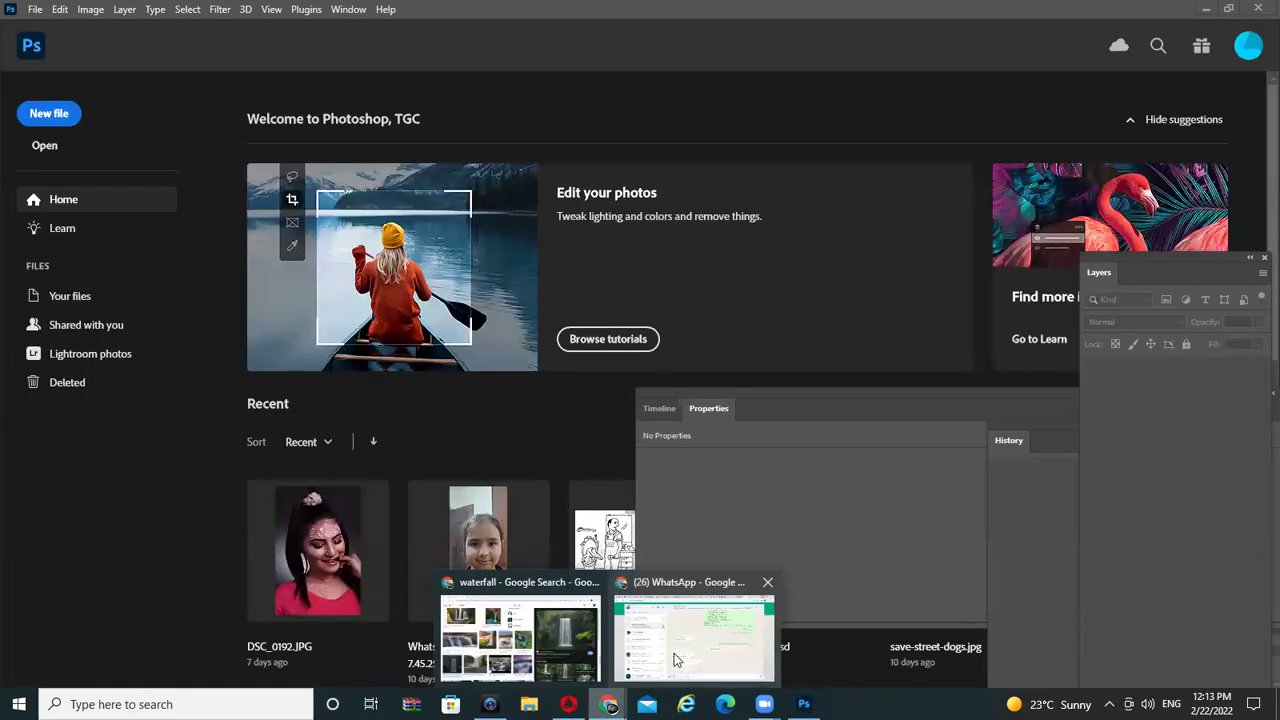
- Preview and copy the larger related waterfall photo, then start a new Photoshop document
{"action": "left_click", "coordinate": [520, 645]}
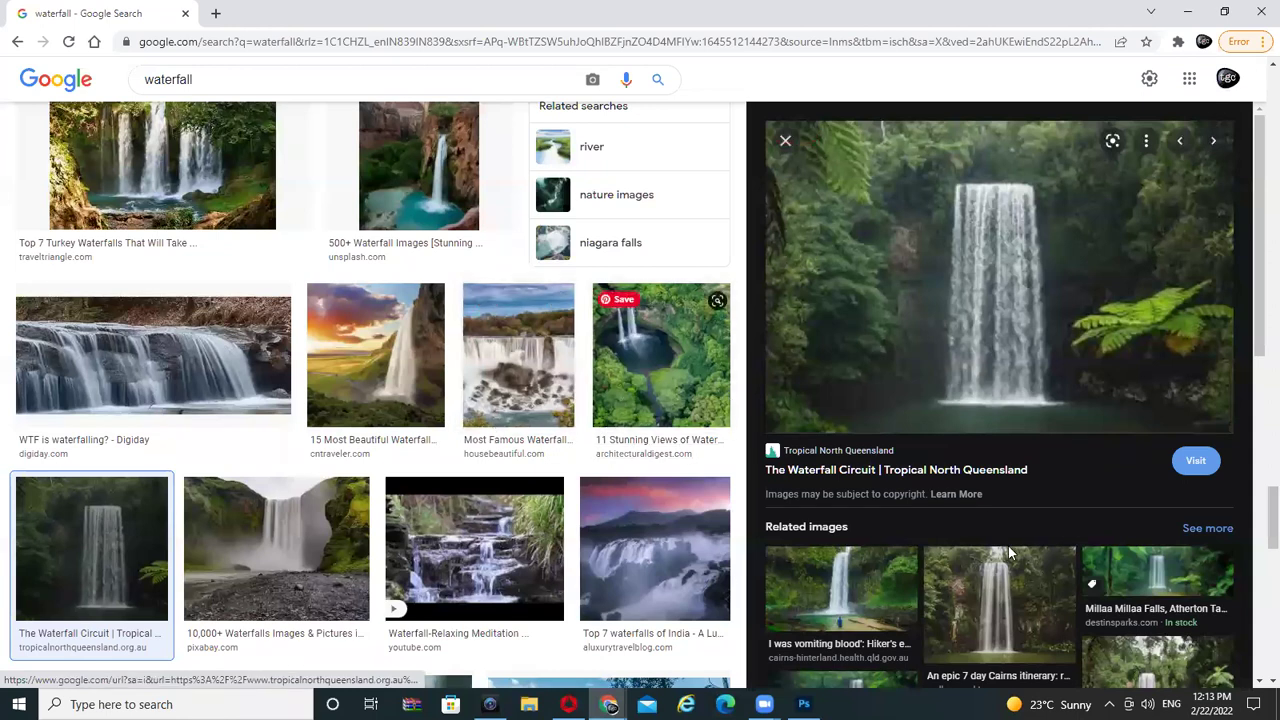
{"action": "left_click", "coordinate": [1005, 565]}
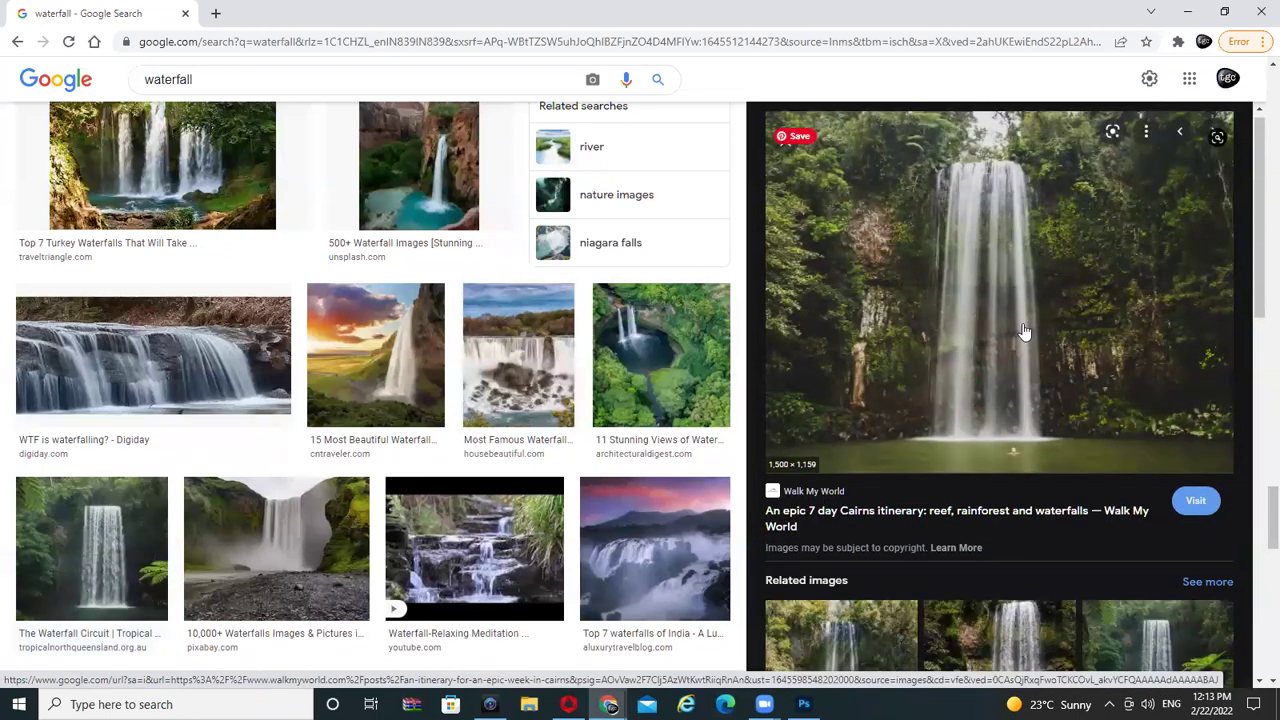
{"action": "right_click", "coordinate": [962, 268]}
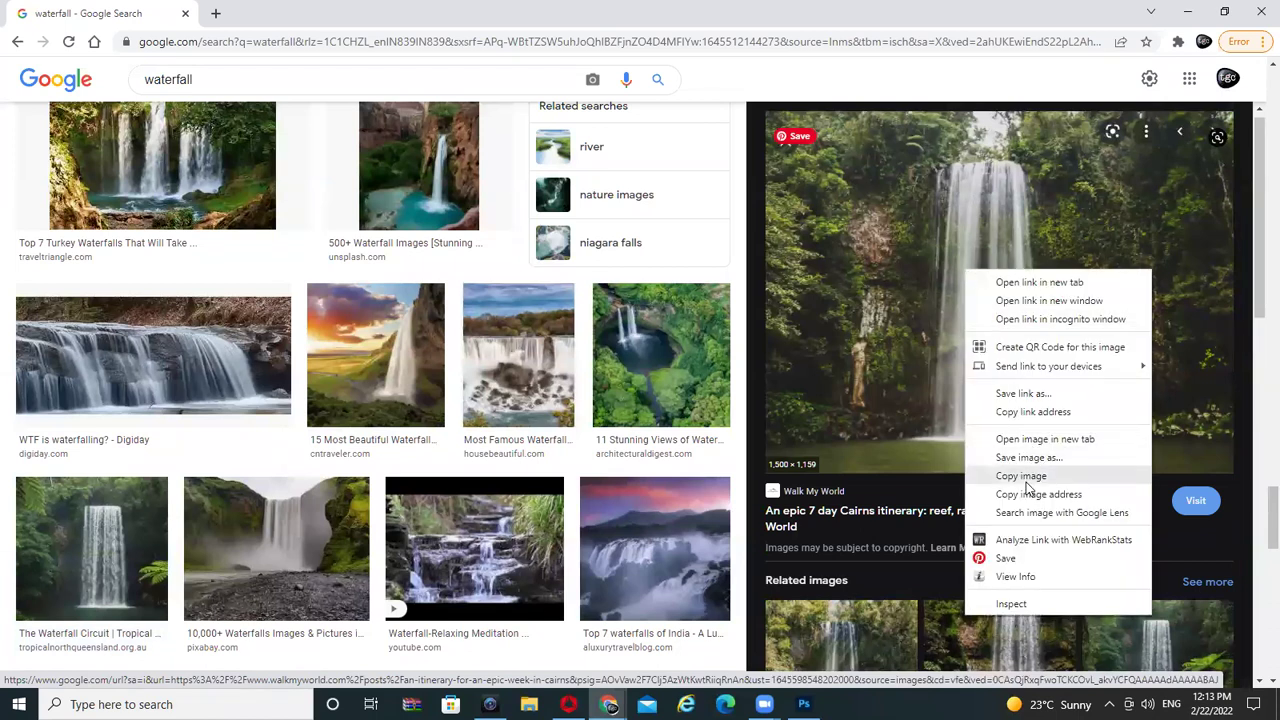
{"action": "left_click", "coordinate": [1026, 482]}
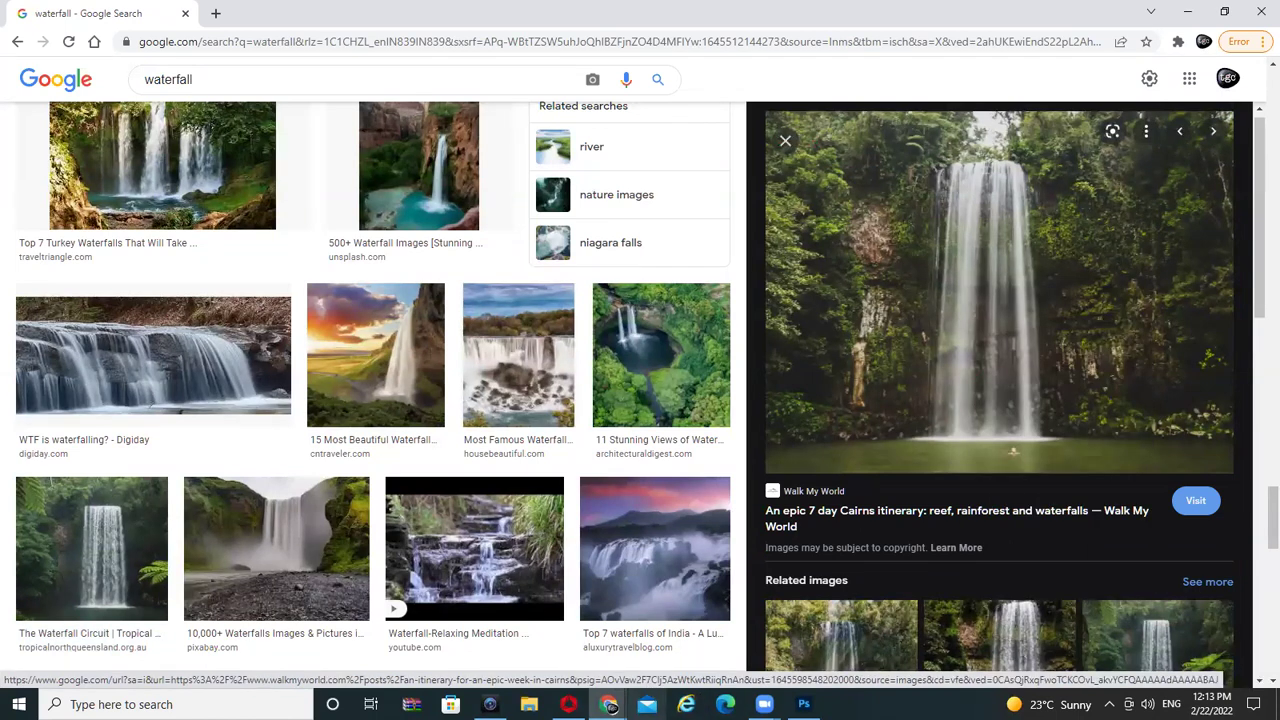
{"action": "left_click", "coordinate": [803, 704]}
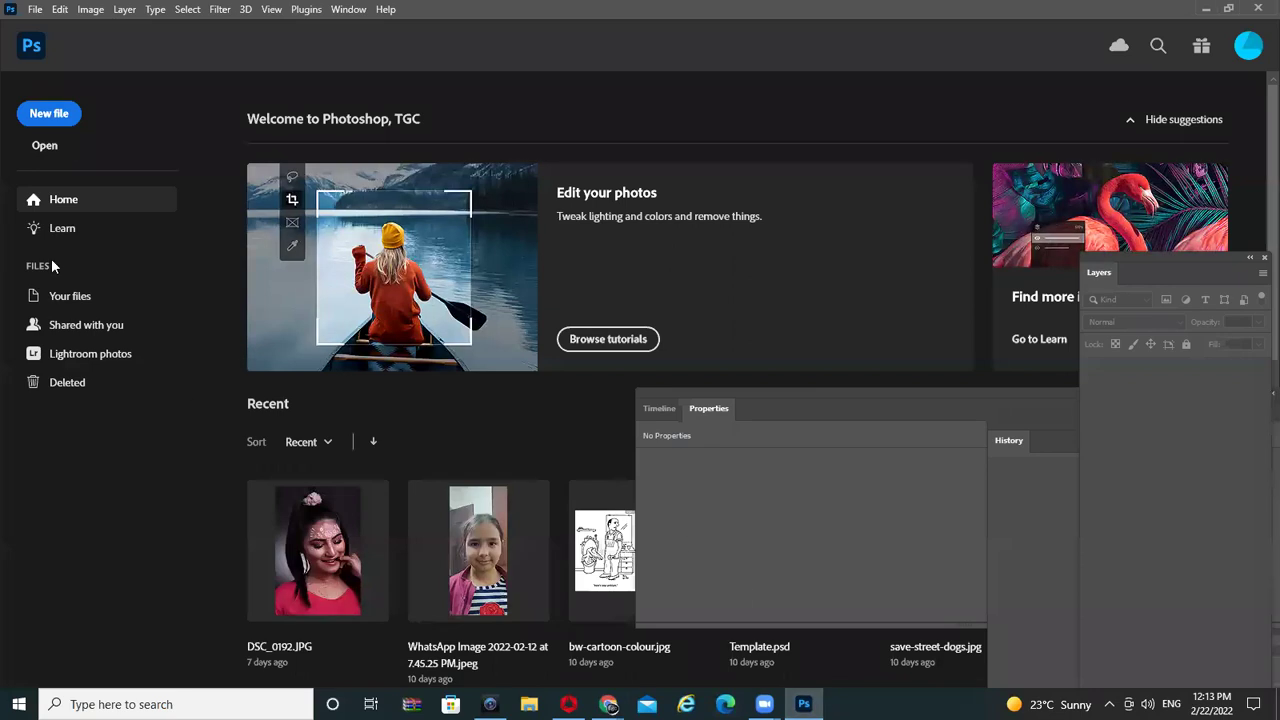
{"action": "left_click", "coordinate": [48, 114]}
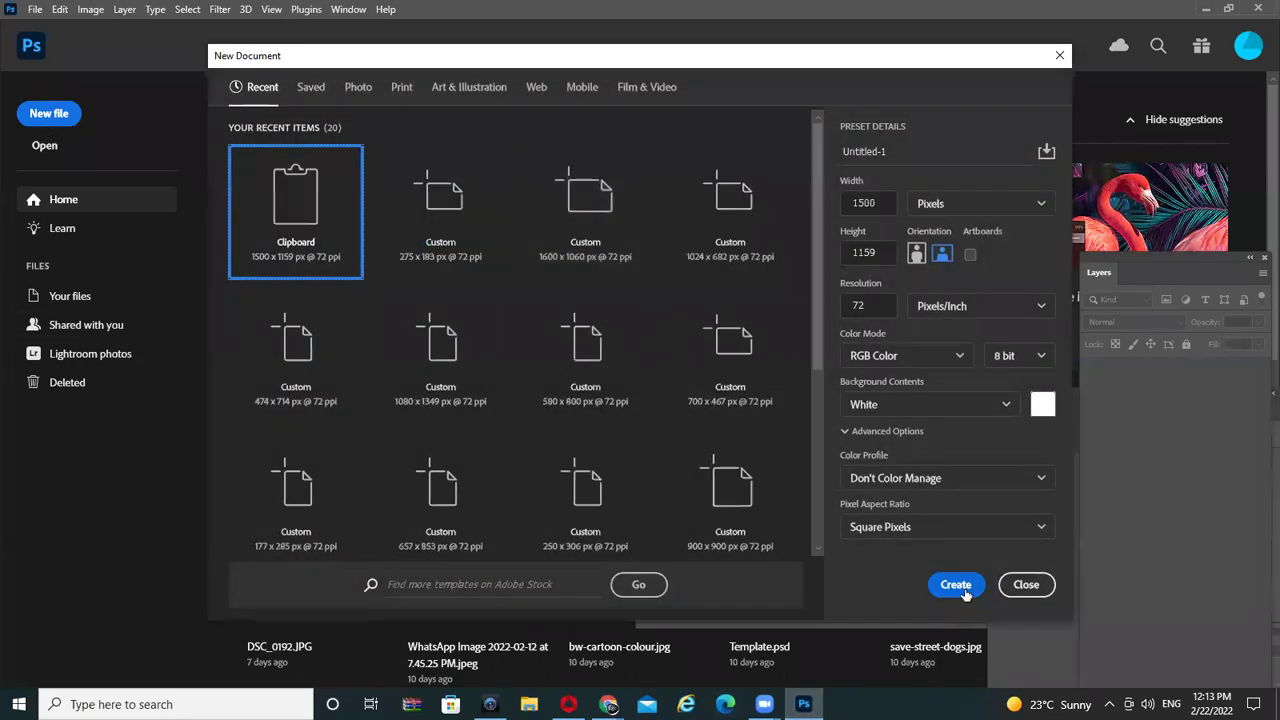
- Create the 1500 × 1159 px document, tuck away Timeline/Properties, and paste the waterfall as Layer 1
{"action": "left_click", "coordinate": [950, 581]}
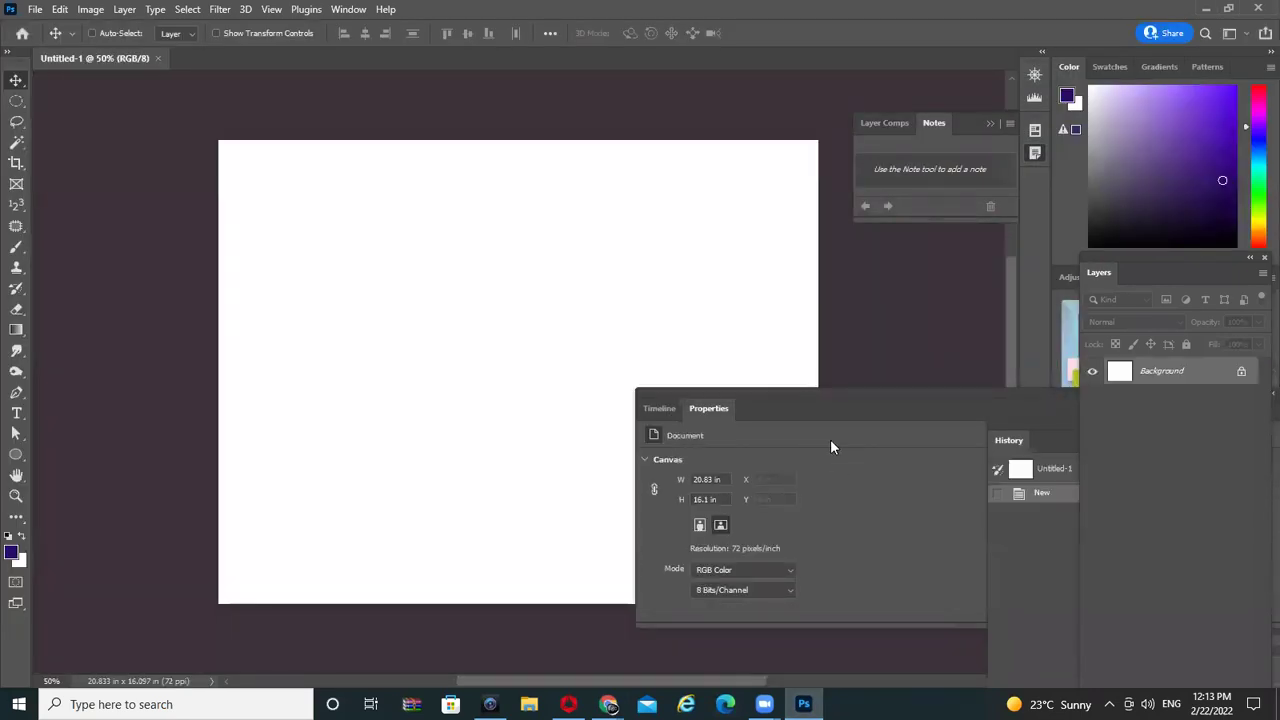
{"action": "left_click", "coordinate": [105, 31]}
{"action": "left_click", "coordinate": [106, 33]}
{"action": "left_click_drag", "start_coordinate": [915, 390], "coordinate": [1170, 430]}
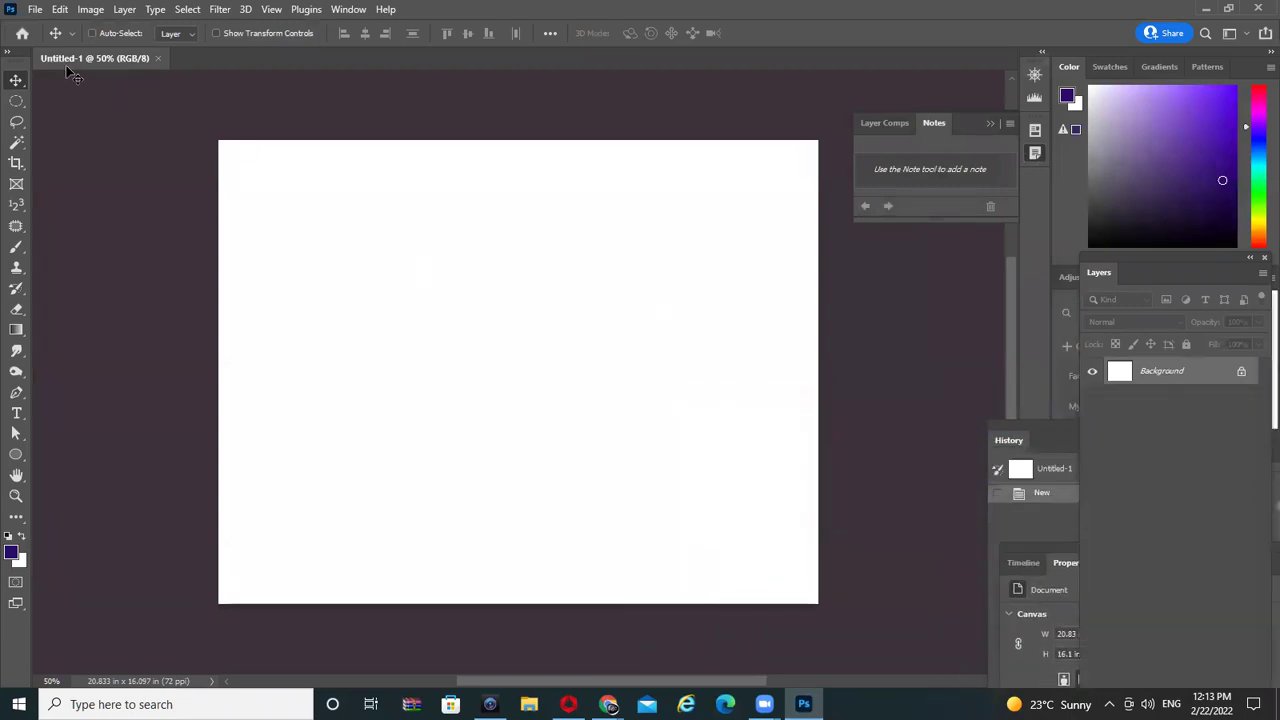
{"action": "left_click", "coordinate": [60, 9]}
{"action": "left_click", "coordinate": [110, 147]}
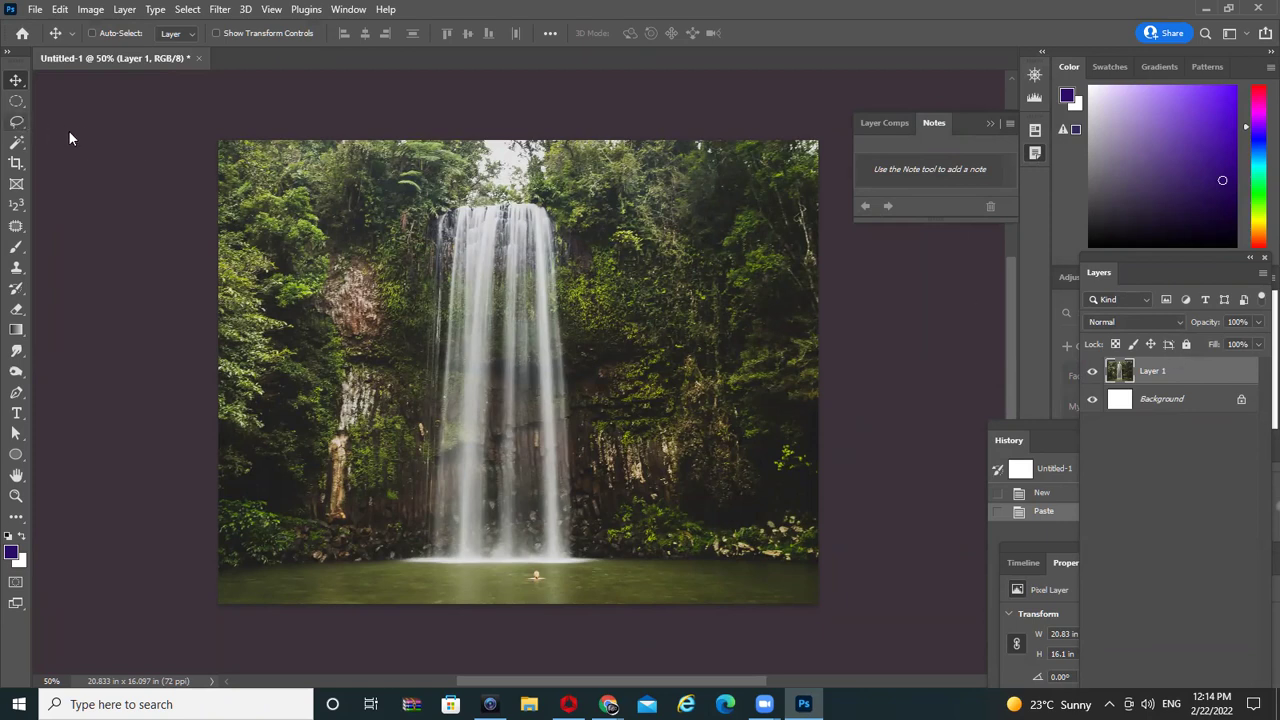
- Select the Polygonal Lasso Tool from the lasso tool group
{"action": "right_click", "coordinate": [16, 121]}
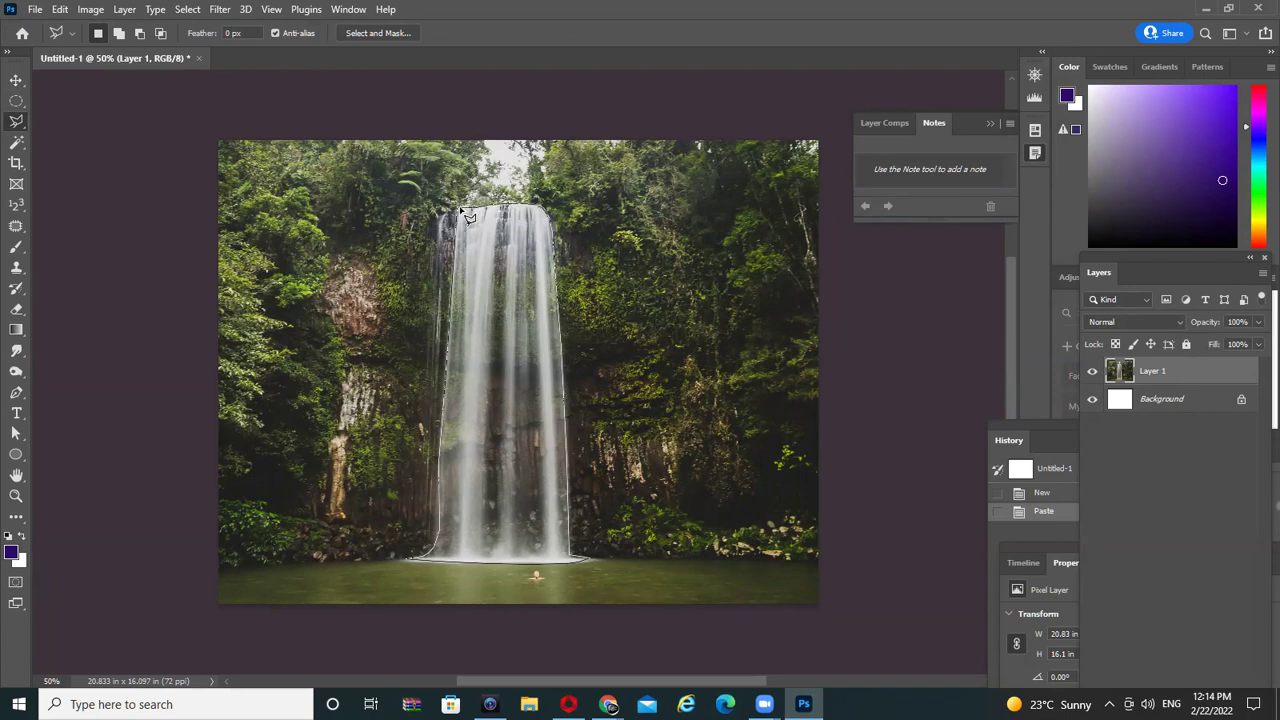
- Copy the lasso-selected falls to Layer 2, duplicate it, clip the copy, and enter Free Transform
{"action": "left_click", "coordinate": [462, 213]}
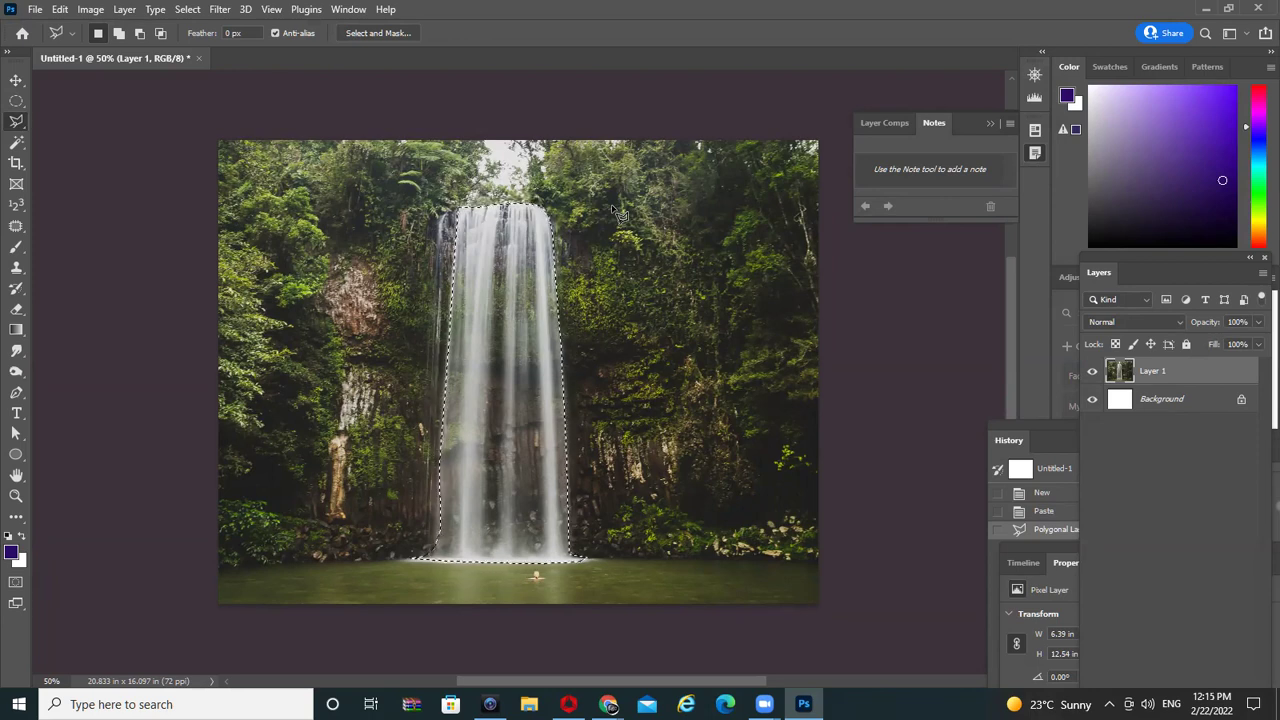
{"action": "key", "text": "ctrl+j"}
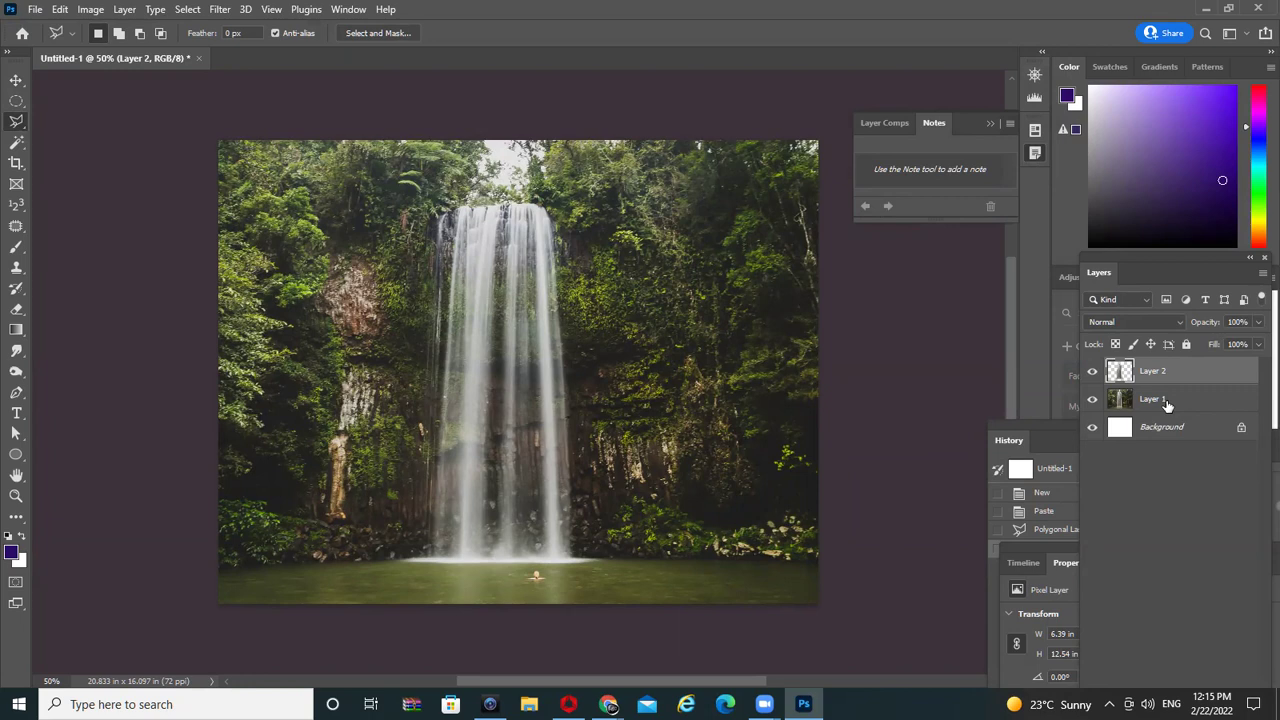
{"action": "key", "text": "ctrl+j"}
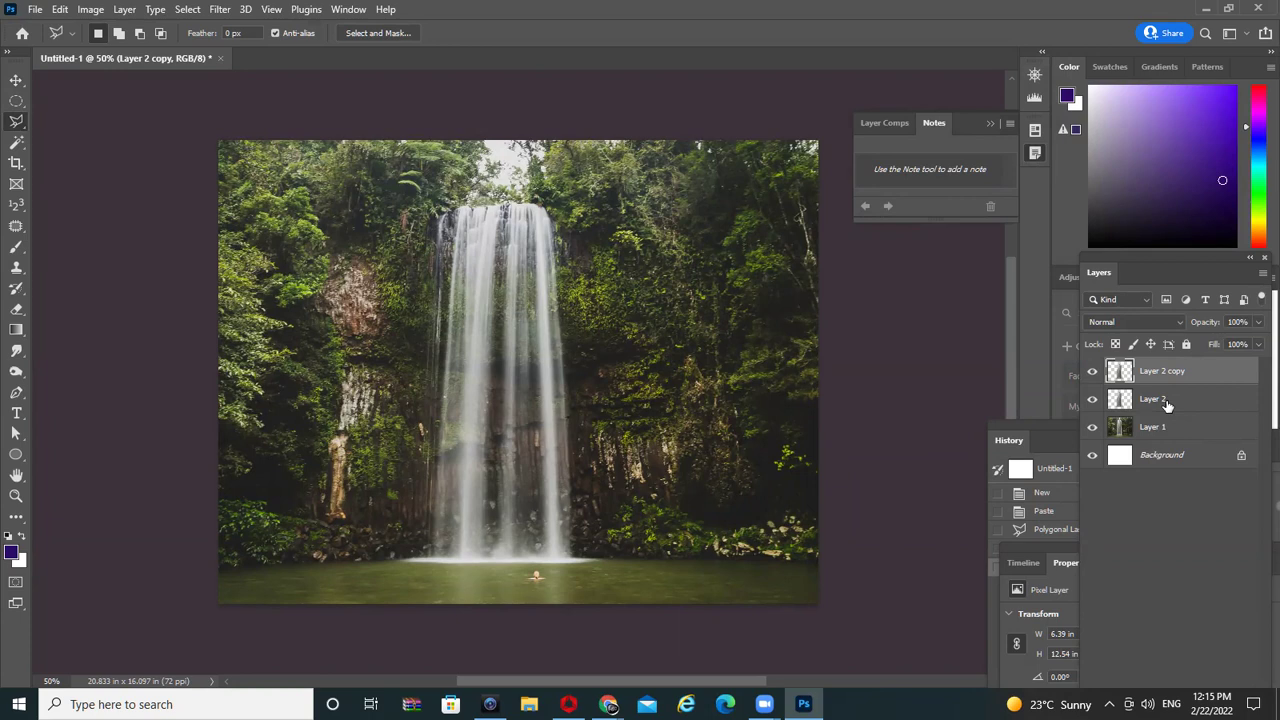
{"action": "key", "text": "ctrl+alt+g"}
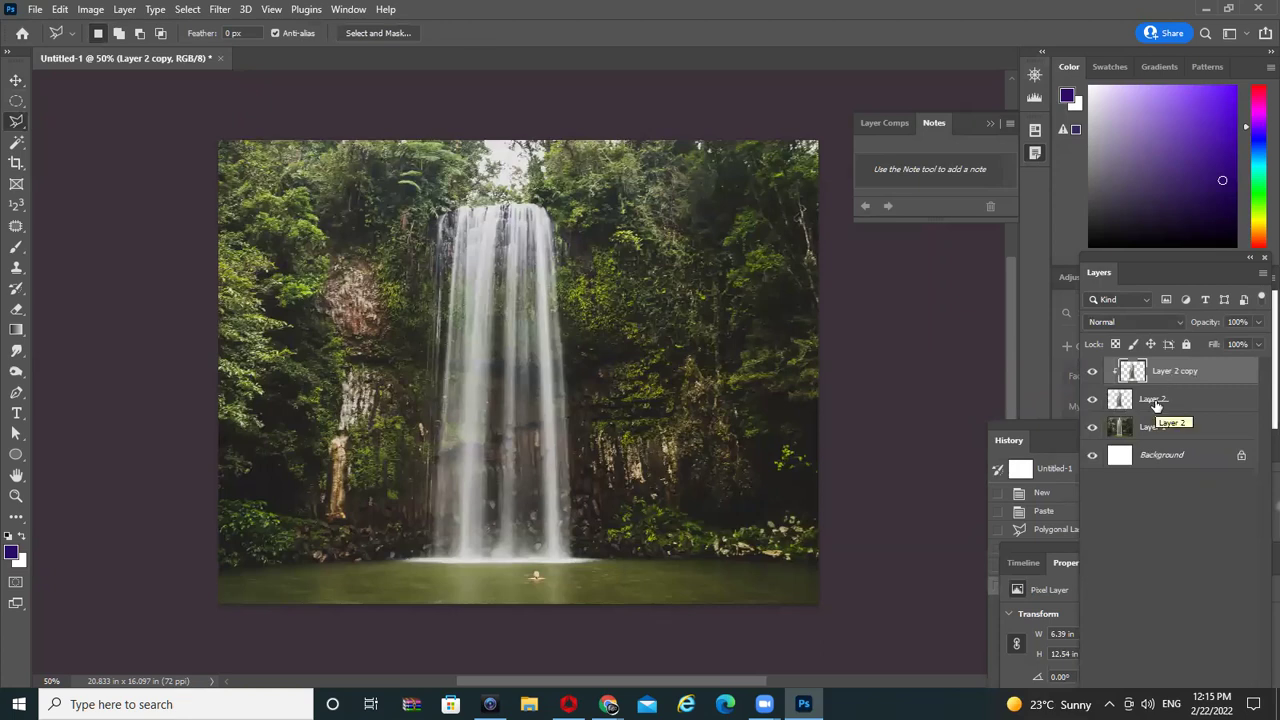
{"action": "key", "text": "ctrl+t"}
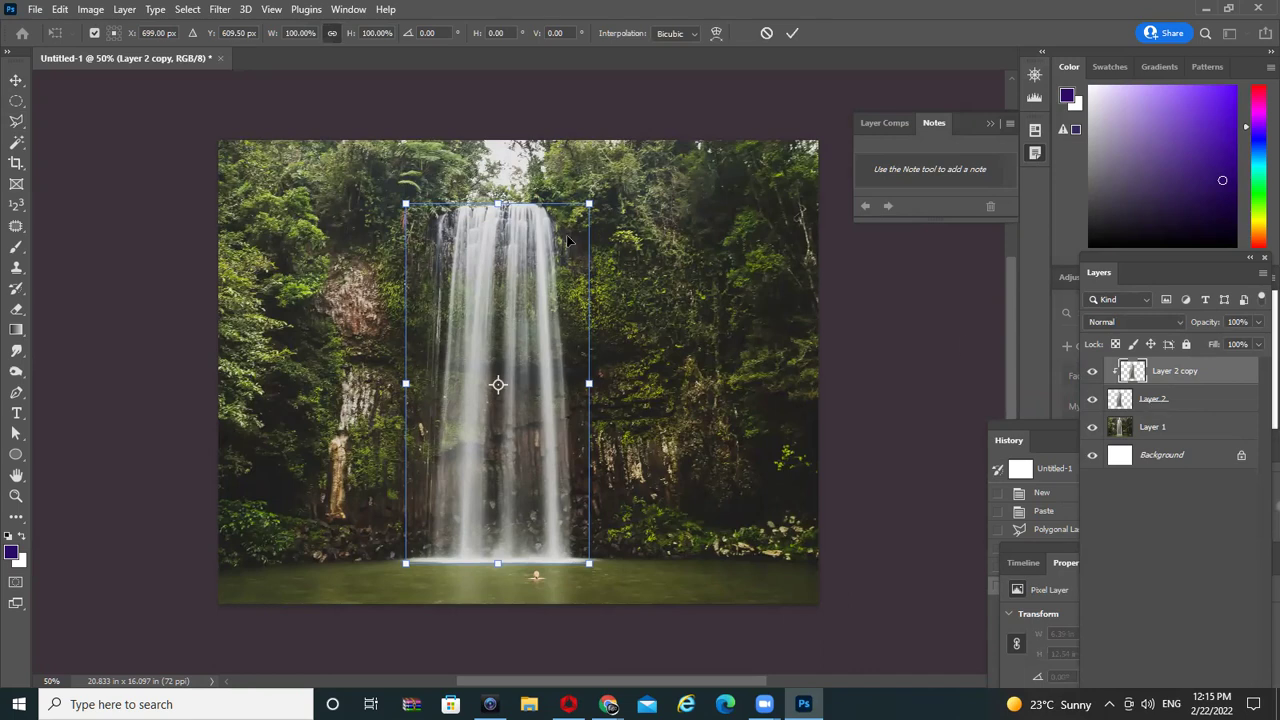
- Stretch Layer 2 copy taller to about 159% height and commit the transform
{"action": "left_click_drag", "start_coordinate": [497, 204], "coordinate": [503, 170]}
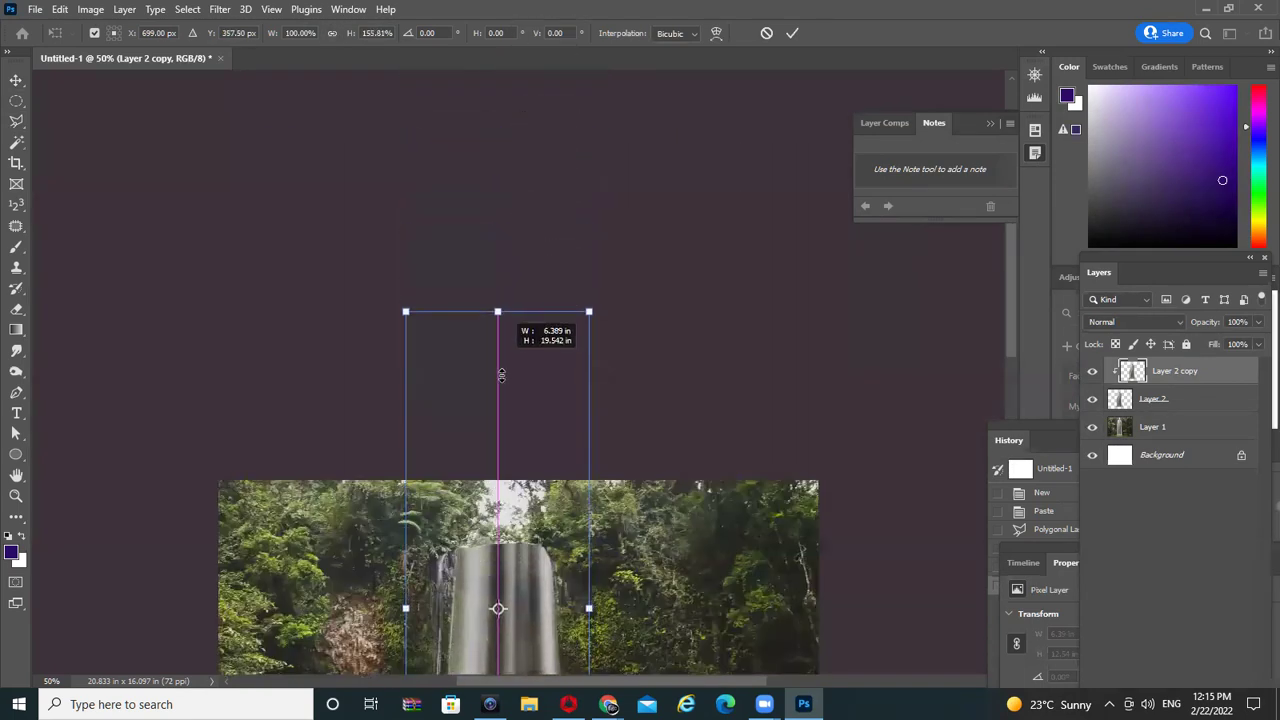
{"action": "left_click_drag", "start_coordinate": [503, 170], "coordinate": [500, 329]}
{"action": "left_click_drag", "start_coordinate": [541, 392], "coordinate": [553, 71]}
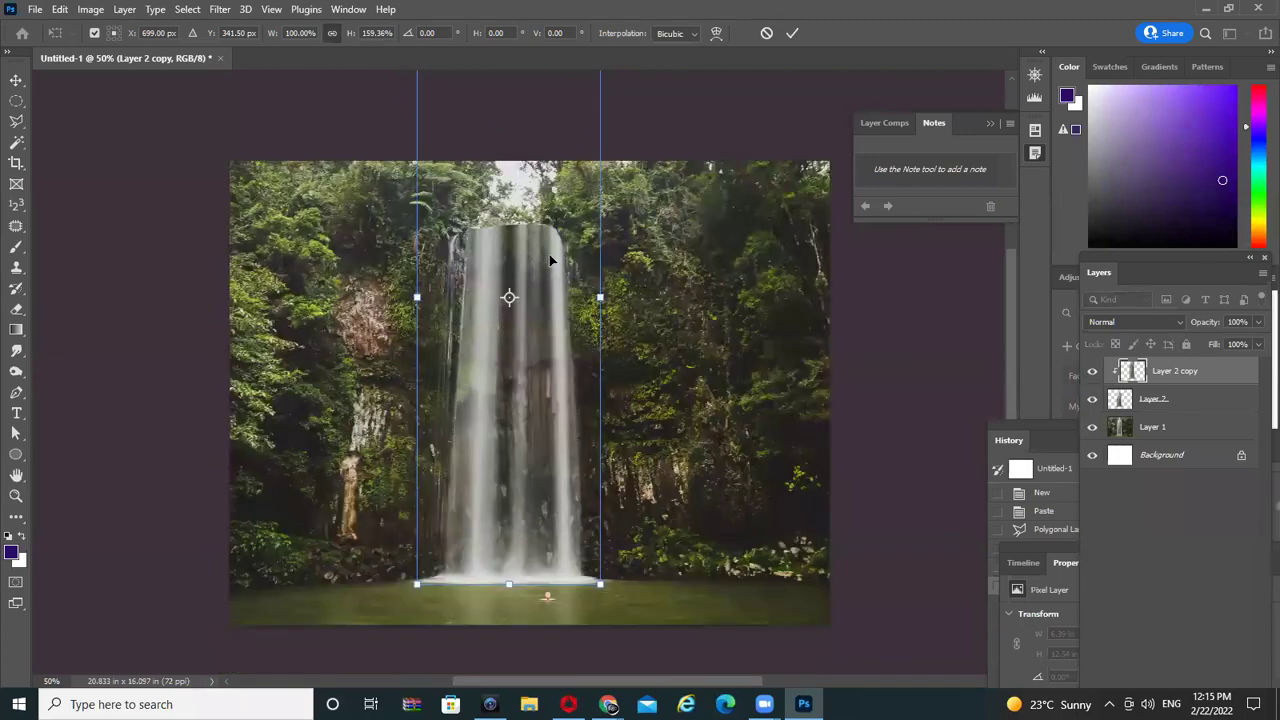
{"action": "key", "text": "Return"}
- Dismiss the no-pixels-selected warning, then move Layer 2 copy back over the falls
{"action": "key", "text": "l"}
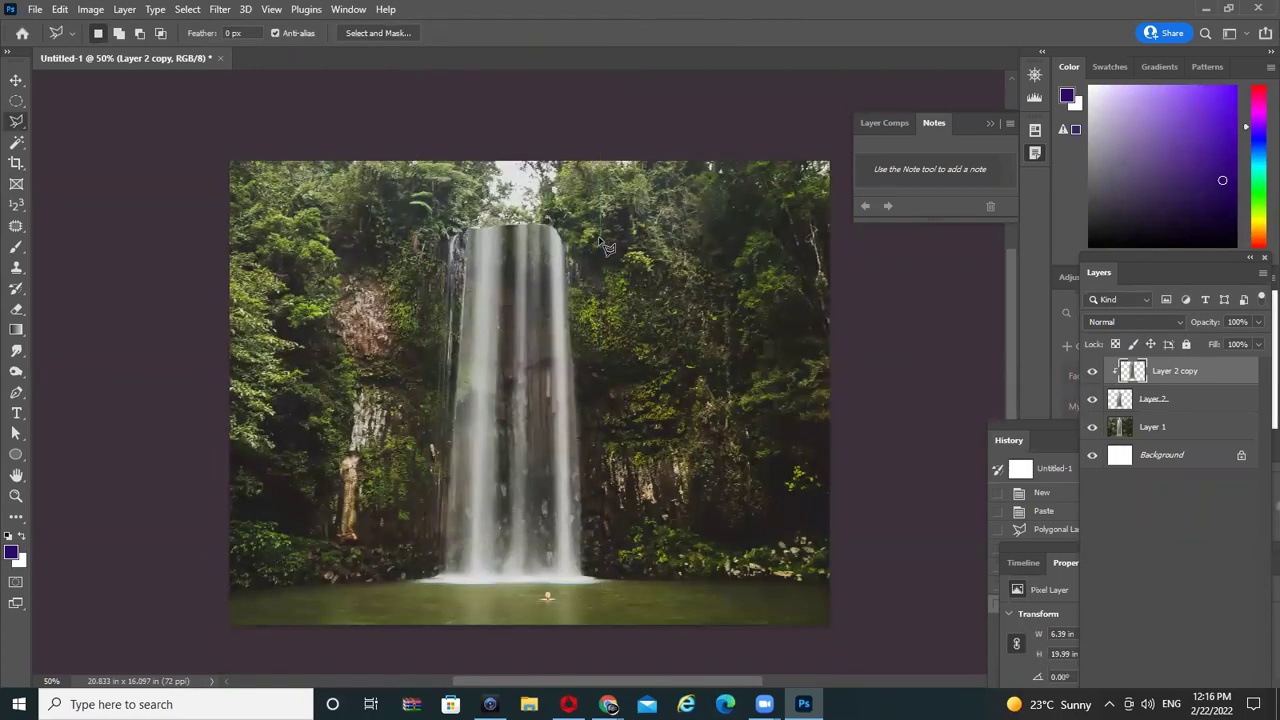
{"action": "left_click", "coordinate": [494, 336]}
{"action": "double_click", "coordinate": [511, 306]}
{"action": "left_click", "coordinate": [598, 267]}
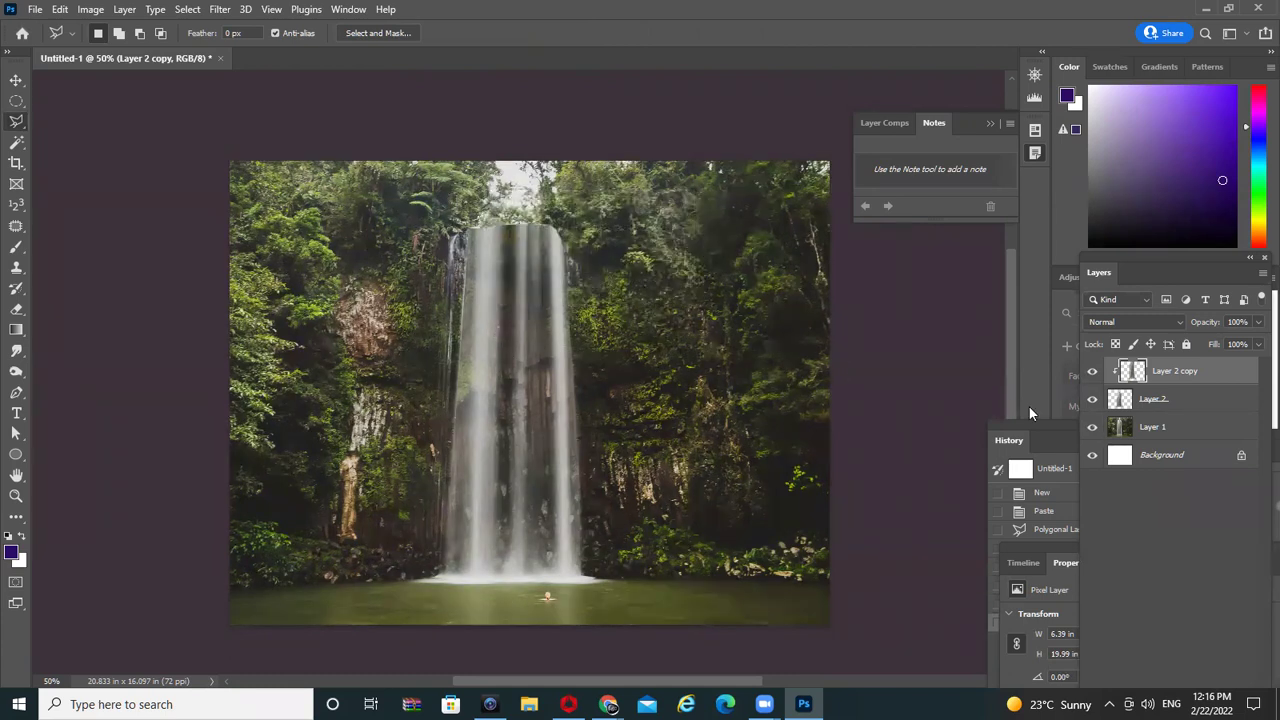
{"action": "left_click", "coordinate": [16, 80]}
{"action": "left_click_drag", "start_coordinate": [508, 262], "coordinate": [518, 514]}
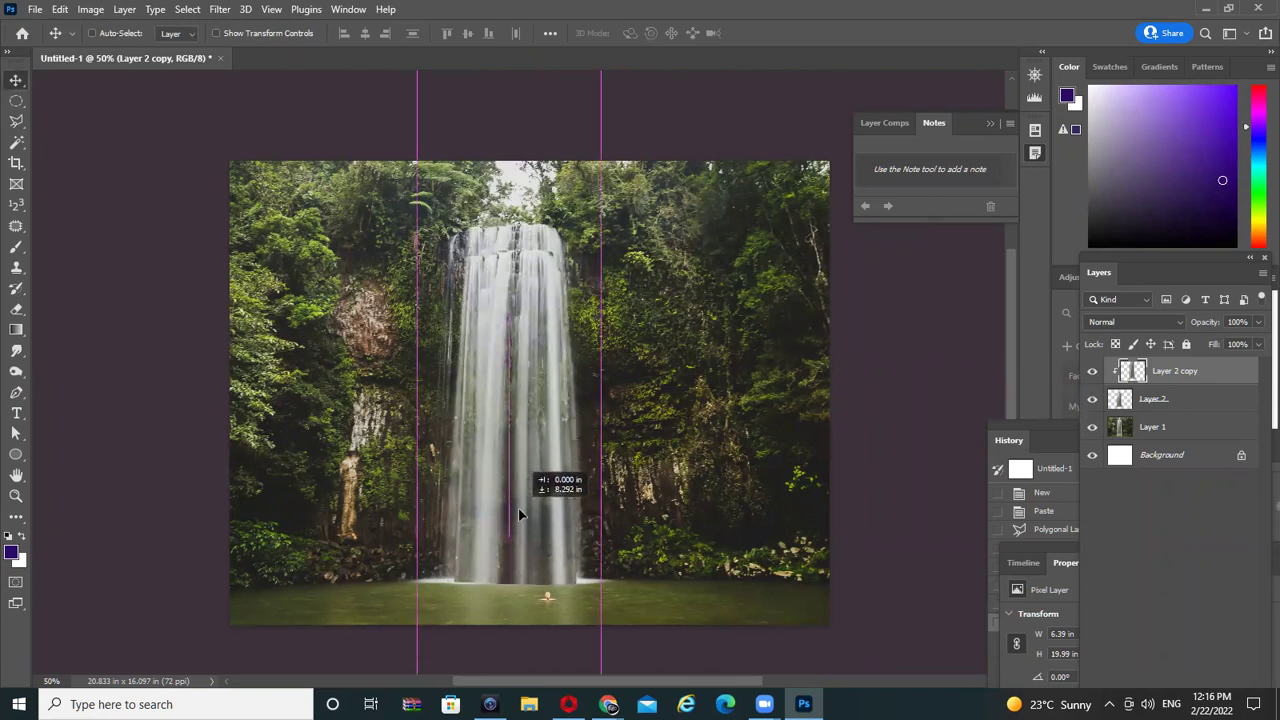
{"action": "left_click_drag", "start_coordinate": [518, 508], "coordinate": [540, 278]}
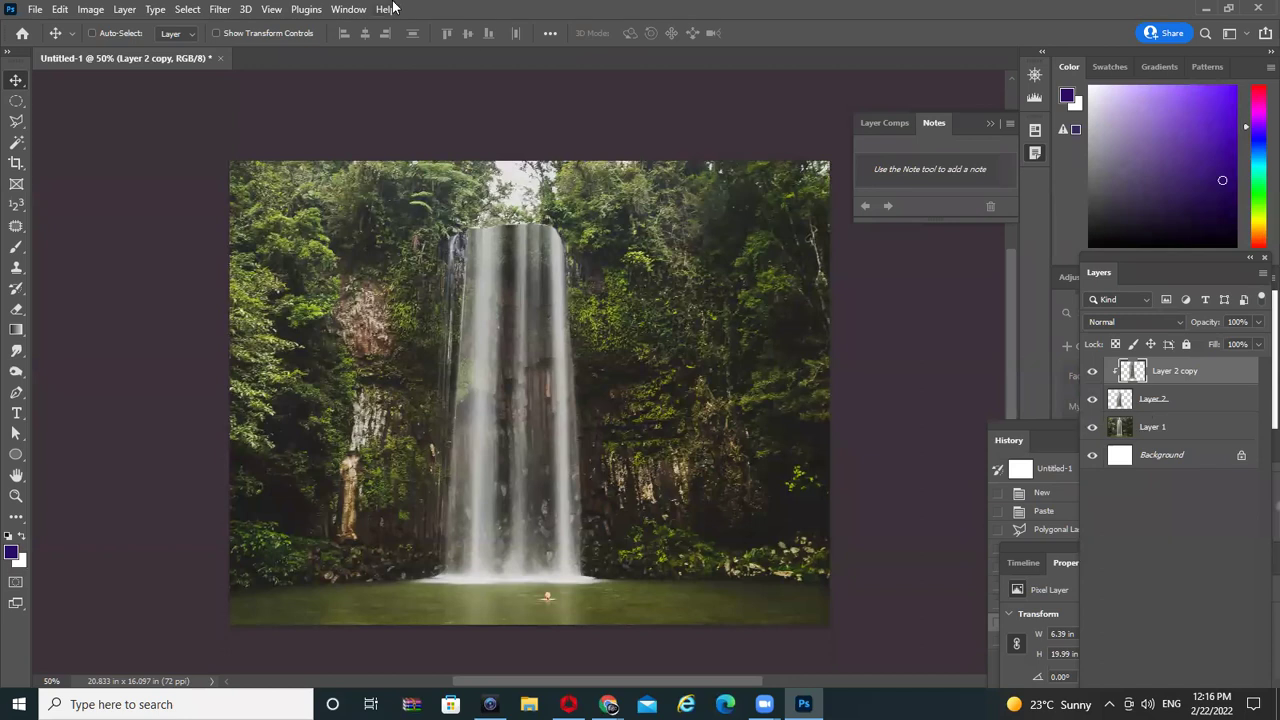
- Create a video timeline with clips for Layer 2 copy, Layer 2 and Layer 1, docked bottom right
{"action": "left_click", "coordinate": [348, 9]}
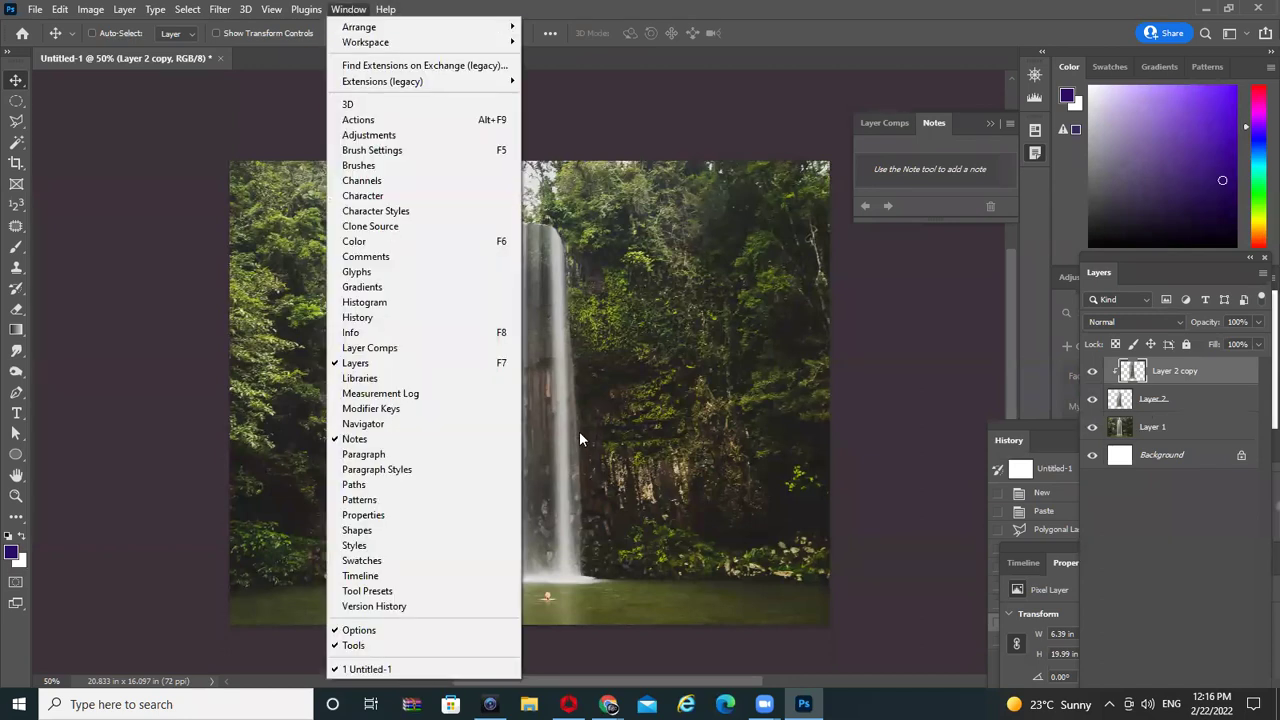
{"action": "left_click", "coordinate": [460, 579]}
{"action": "left_click_drag", "start_coordinate": [1093, 544], "coordinate": [473, 303]}
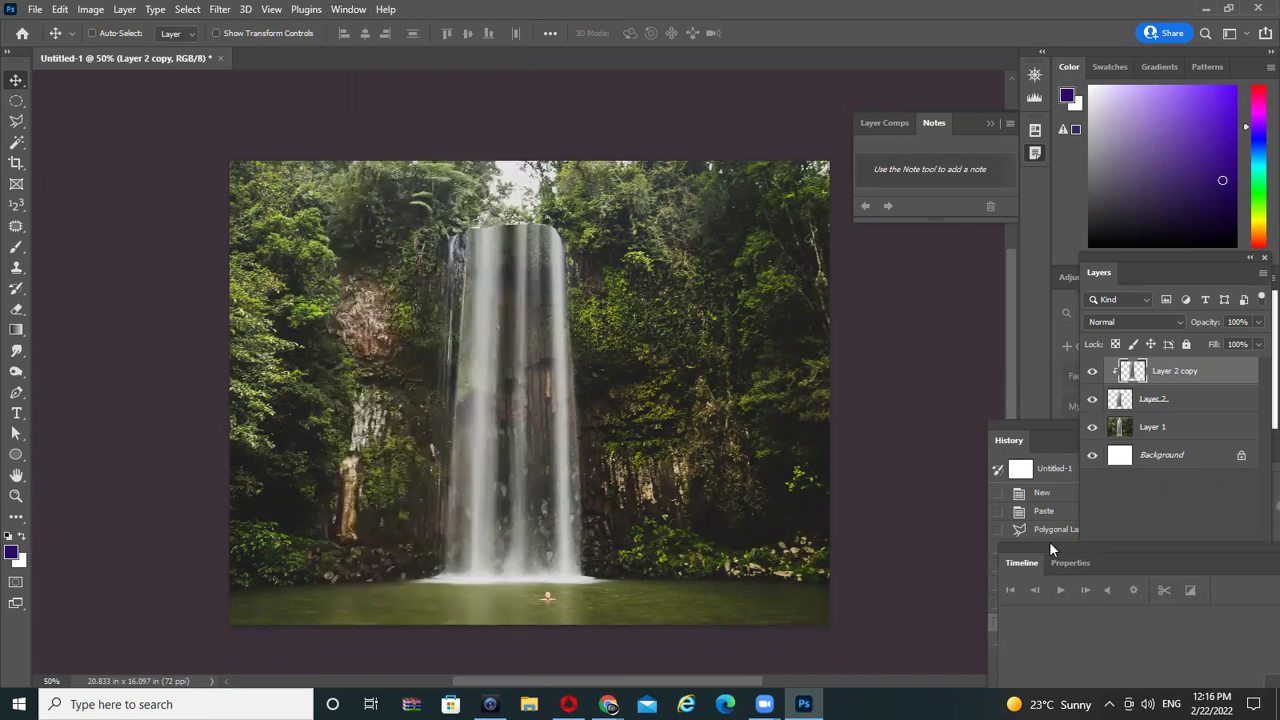
{"action": "left_click", "coordinate": [705, 443]}
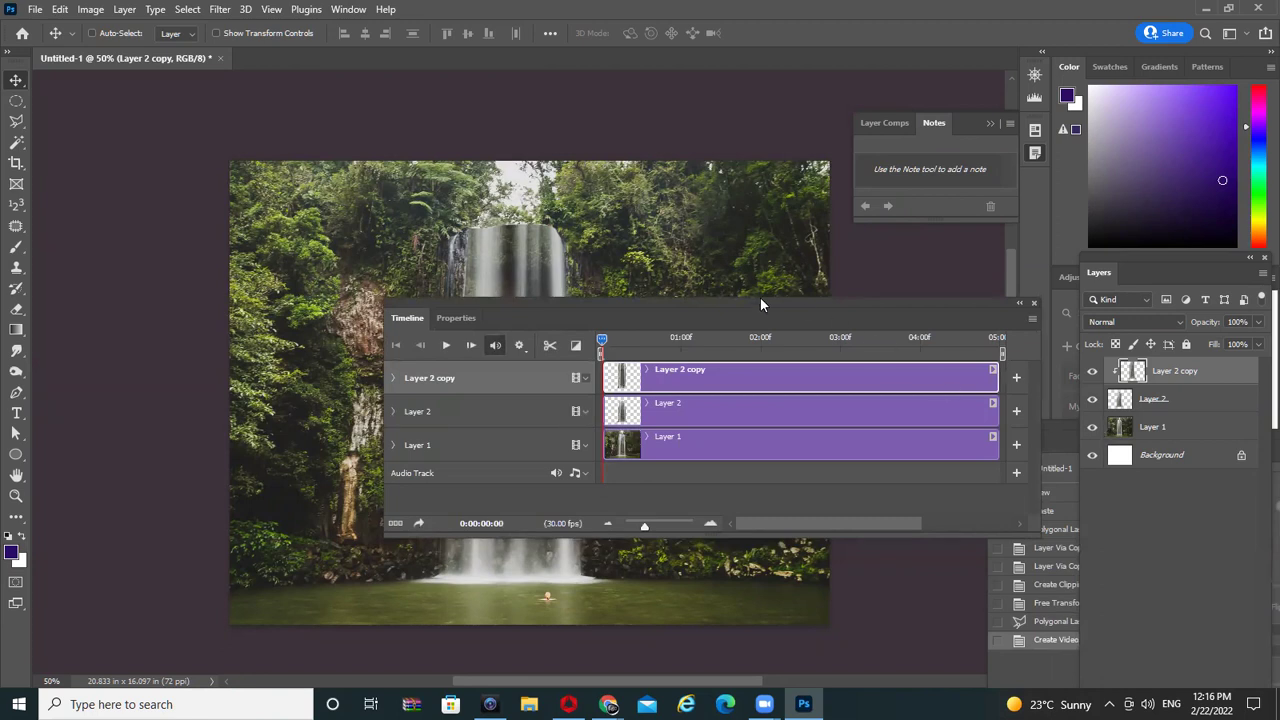
{"action": "left_click_drag", "start_coordinate": [758, 300], "coordinate": [1093, 504]}
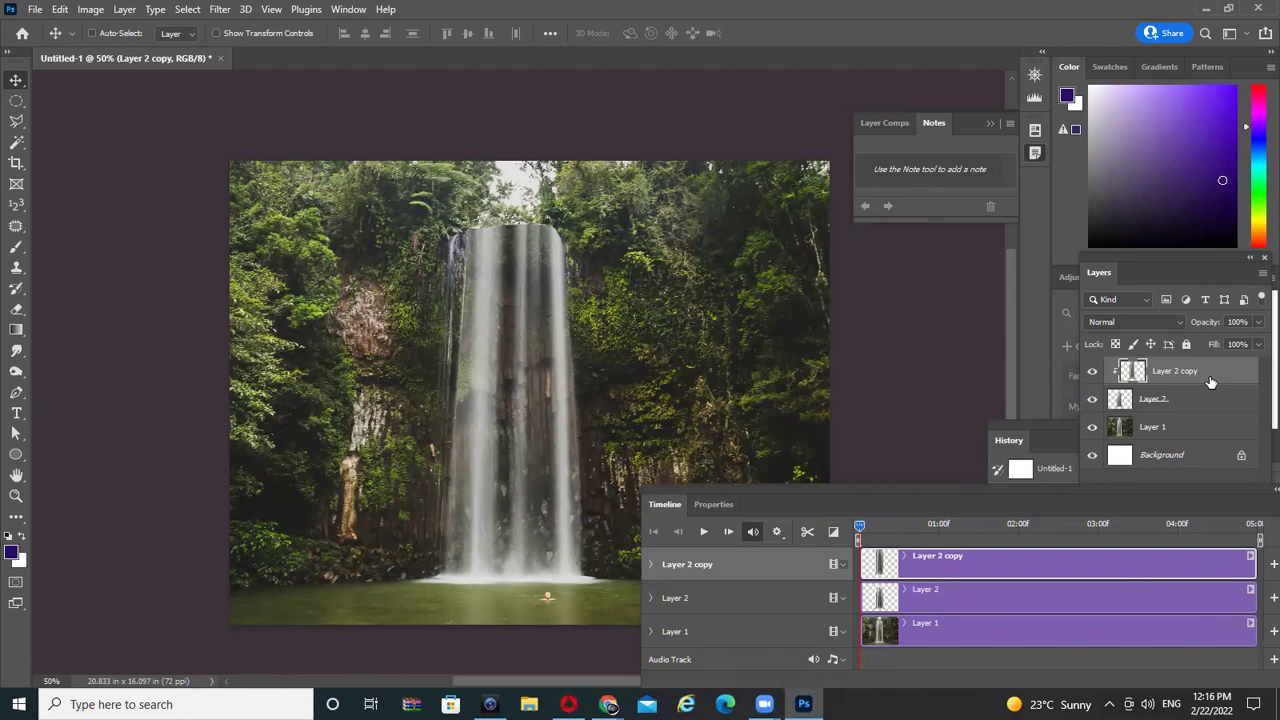
- Start Position animation on Layer 2 copy with a keyframe about seven frames in
{"action": "left_click", "coordinate": [651, 565]}
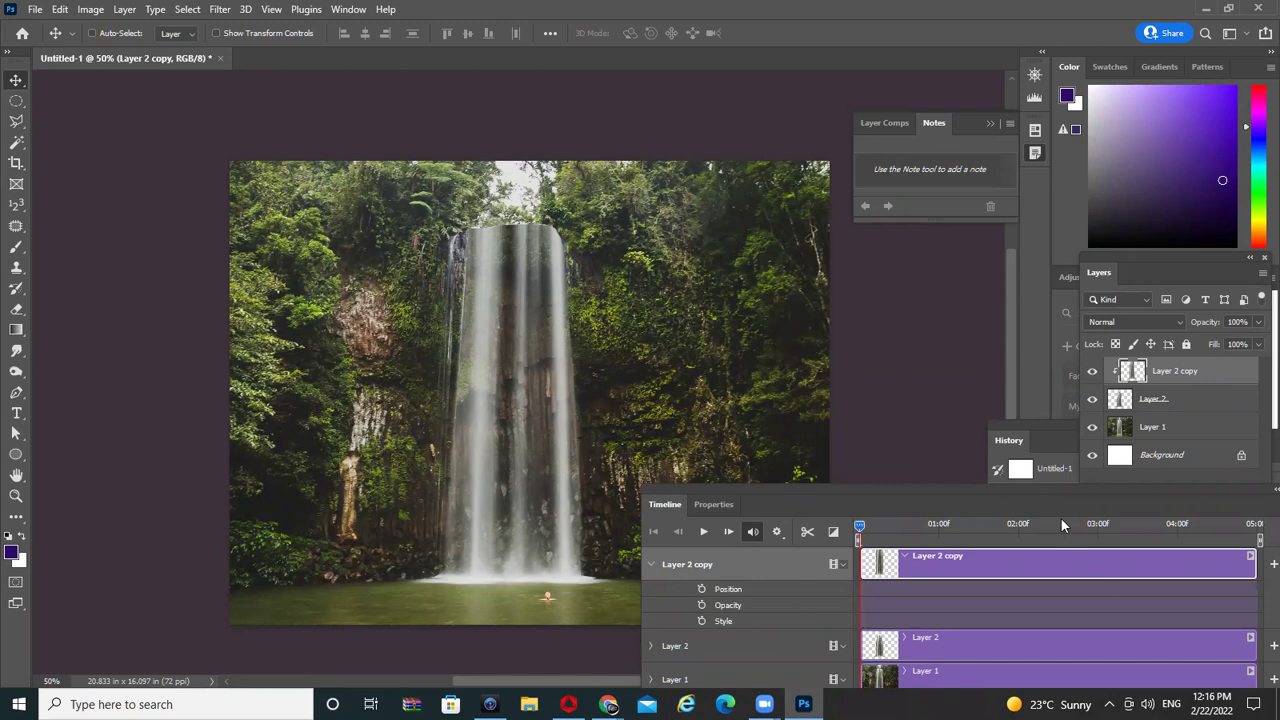
{"action": "mouse_move", "coordinate": [859, 531]}
{"action": "left_mouse_down"}
{"action": "mouse_move", "coordinate": [883, 531]}
{"action": "mouse_move", "coordinate": [858, 531]}
{"action": "left_mouse_up"}
{"action": "left_click", "coordinate": [701, 590]}
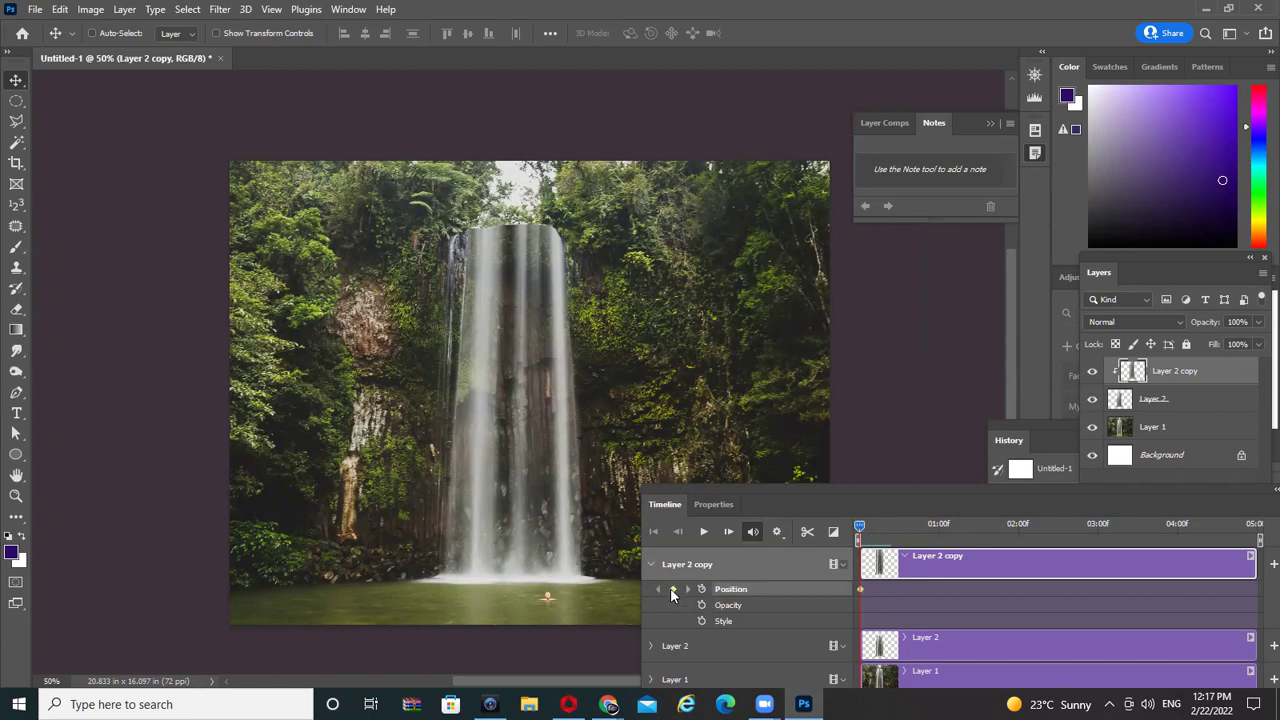
{"action": "left_click", "coordinate": [672, 589]}
{"action": "left_click", "coordinate": [674, 589]}
- Add an end Position keyframe and shift the waterfall copy layer down the canvas
{"action": "left_click_drag", "start_coordinate": [859, 522], "coordinate": [1256, 543]}
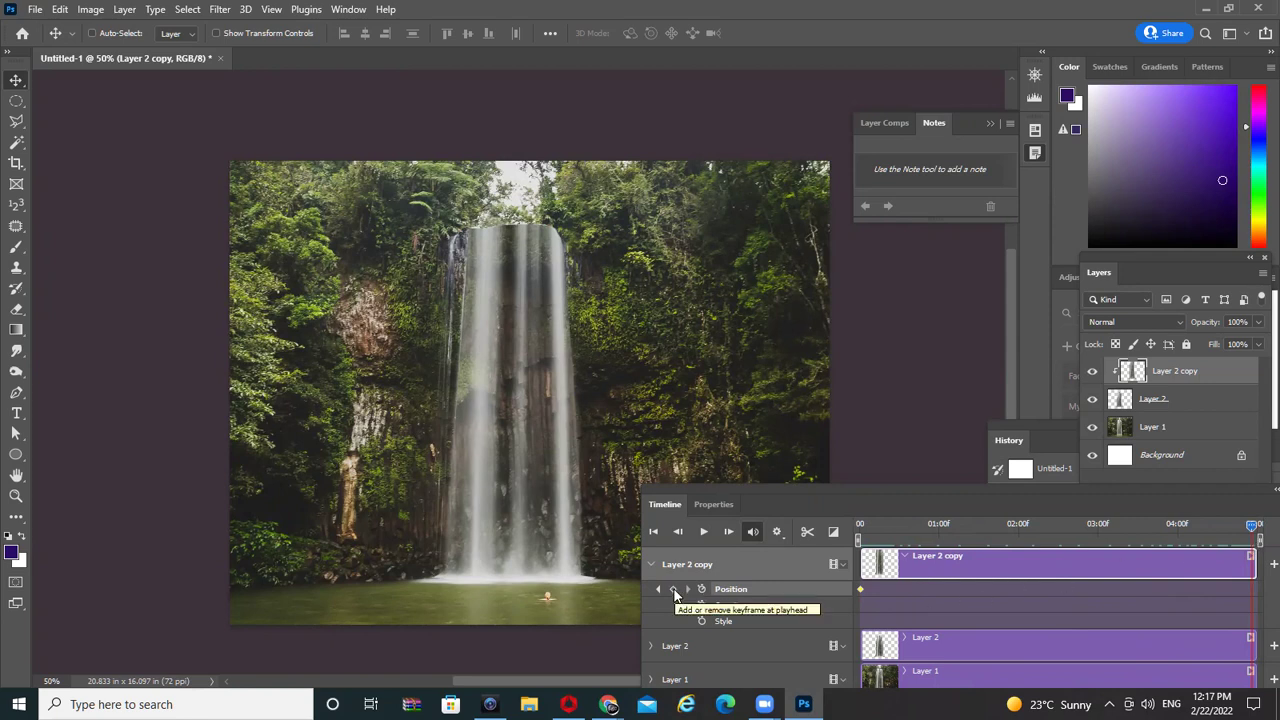
{"action": "left_click", "coordinate": [673, 590]}
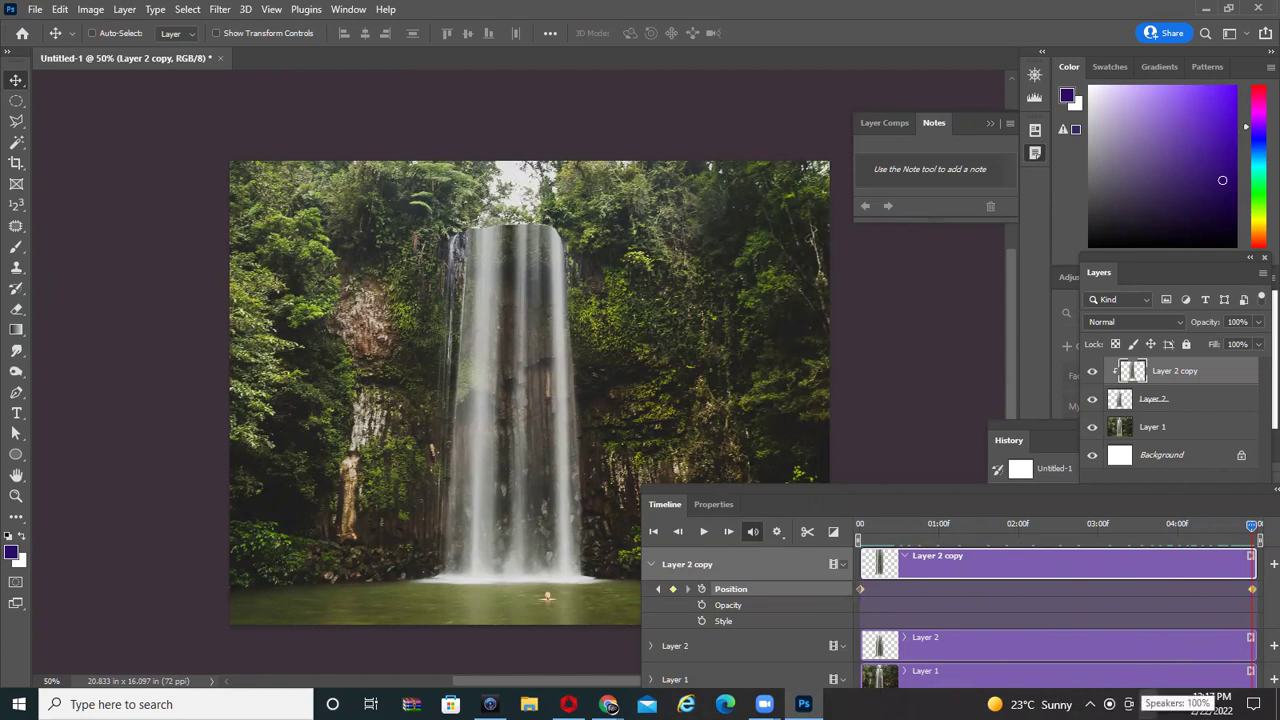
{"action": "left_click", "coordinate": [1253, 590]}
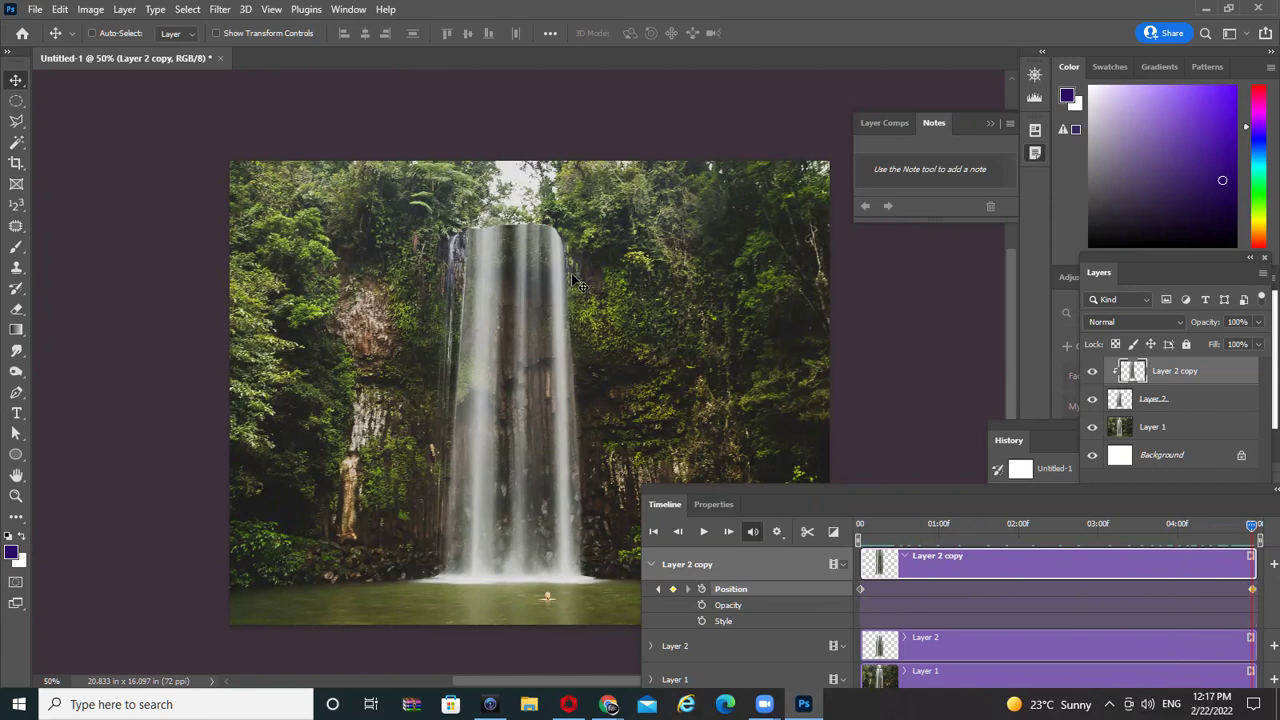
{"action": "left_click_drag", "start_coordinate": [517, 240], "coordinate": [501, 487]}
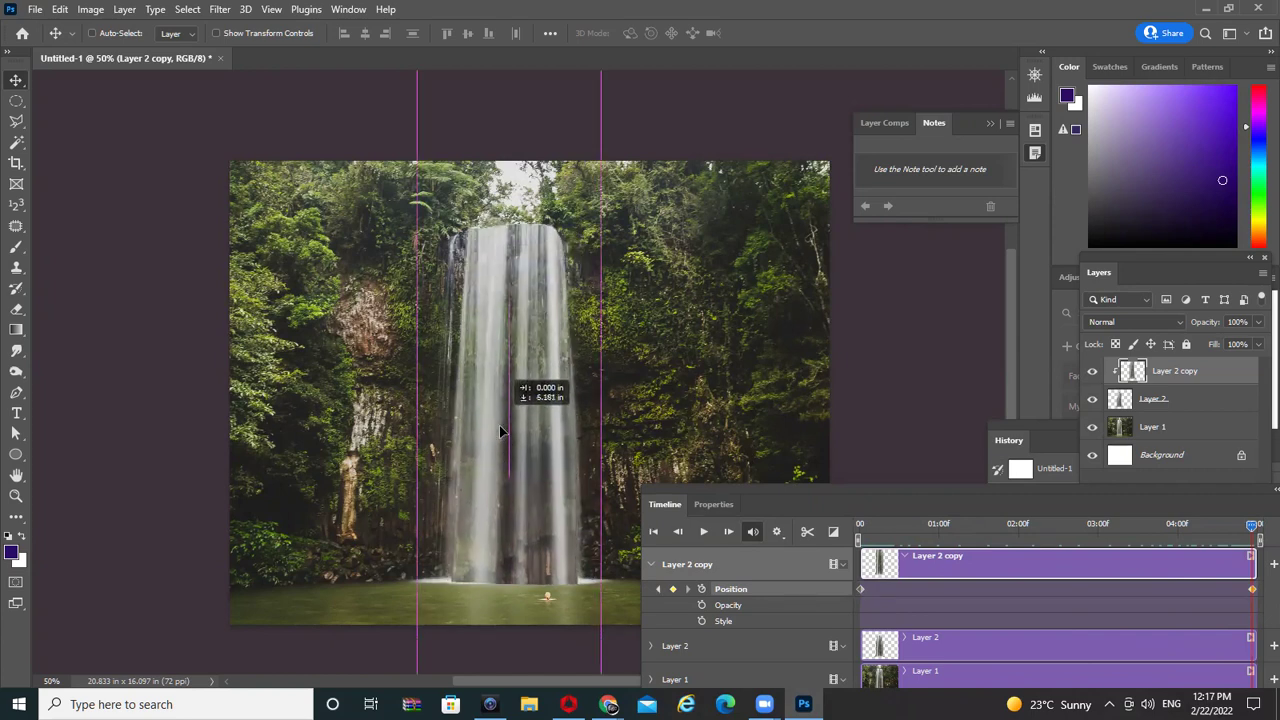
{"action": "left_click_drag", "start_coordinate": [501, 487], "coordinate": [491, 462]}
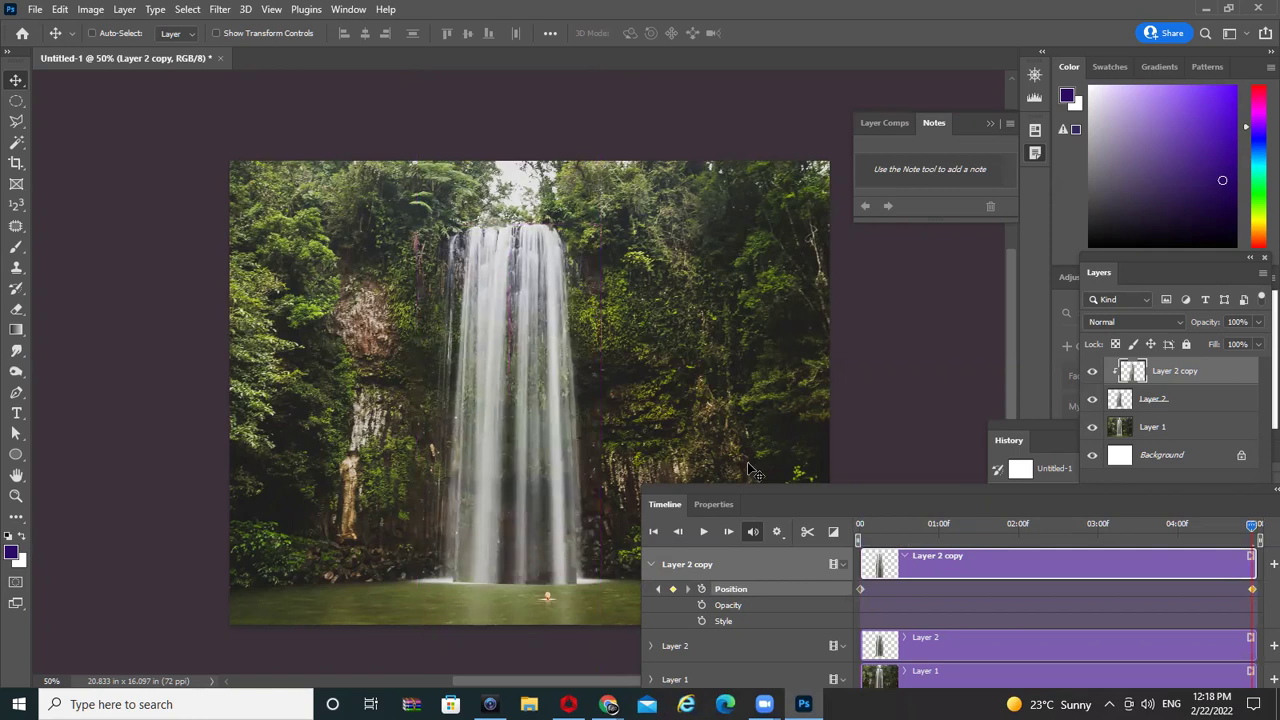
{"action": "left_click", "coordinate": [728, 531]}
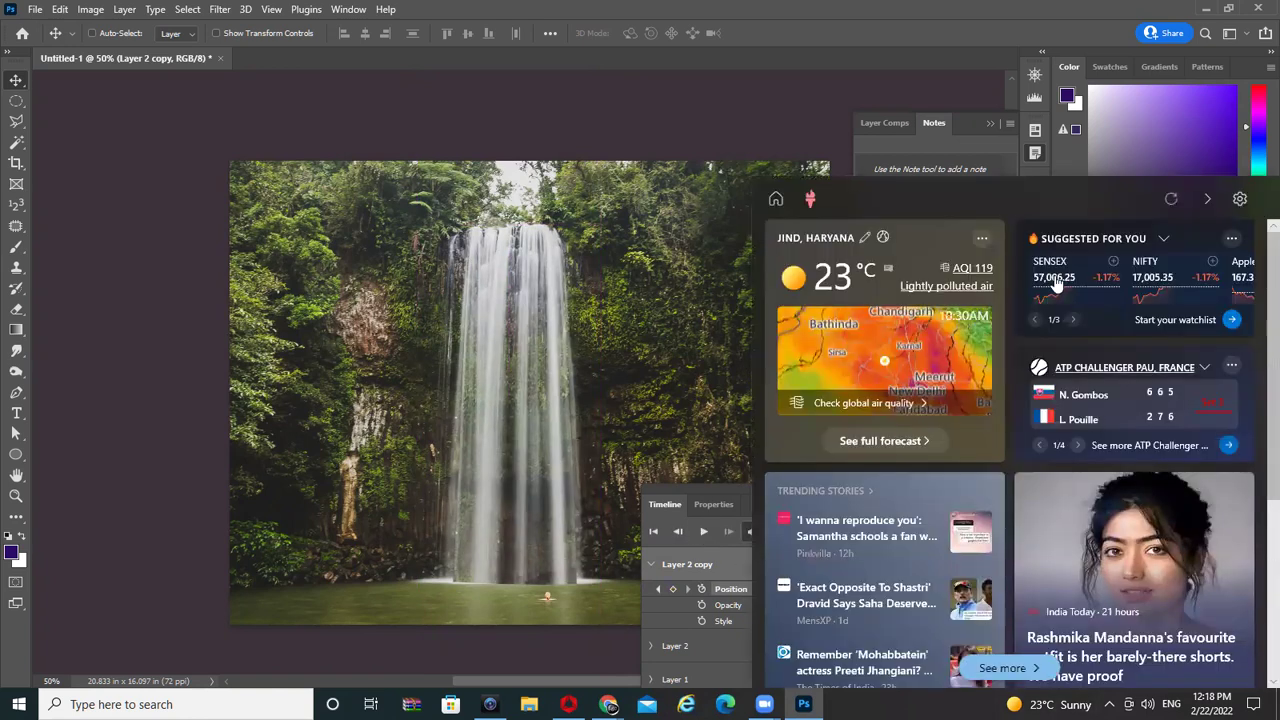
{"action": "left_click", "coordinate": [703, 532]}
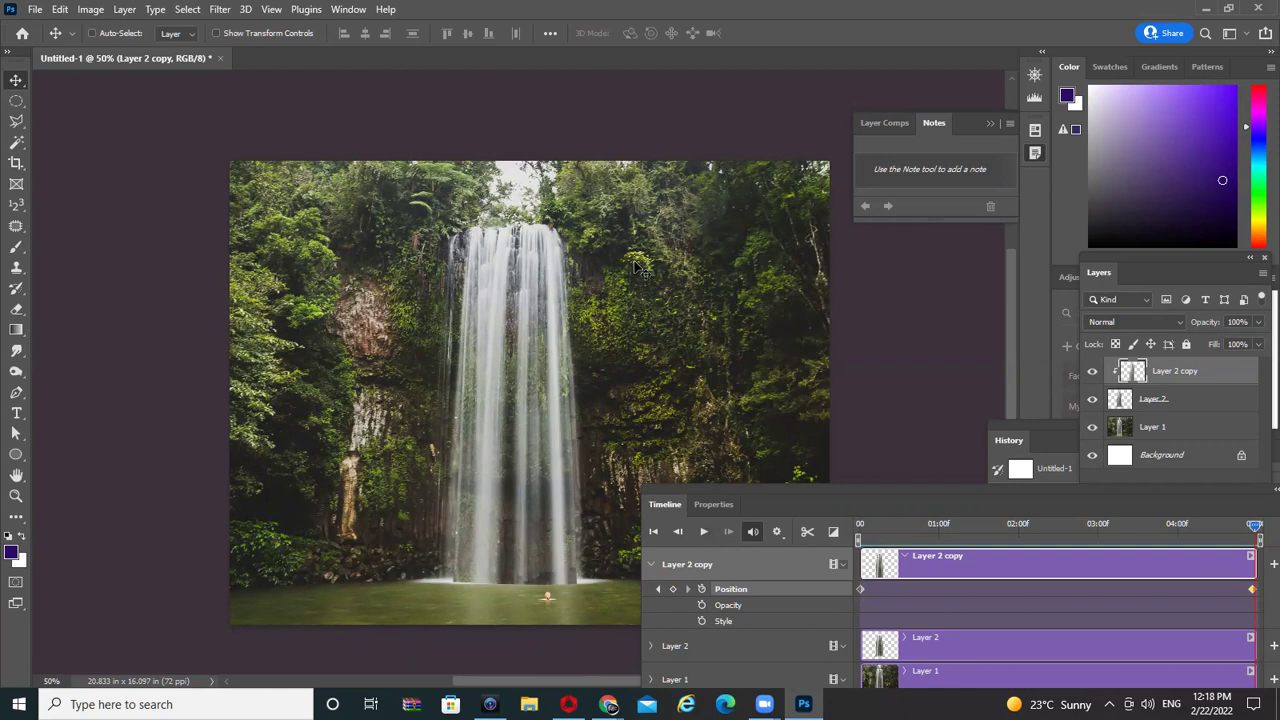
- Play the animation preview from the beginning
{"action": "left_click", "coordinate": [703, 533]}
{"action": "left_click", "coordinate": [704, 533]}
{"action": "left_click", "coordinate": [703, 531]}
- Open Save for Web with GIF chosen as the export format
{"action": "key", "text": "ctrl+alt+shift+s"}
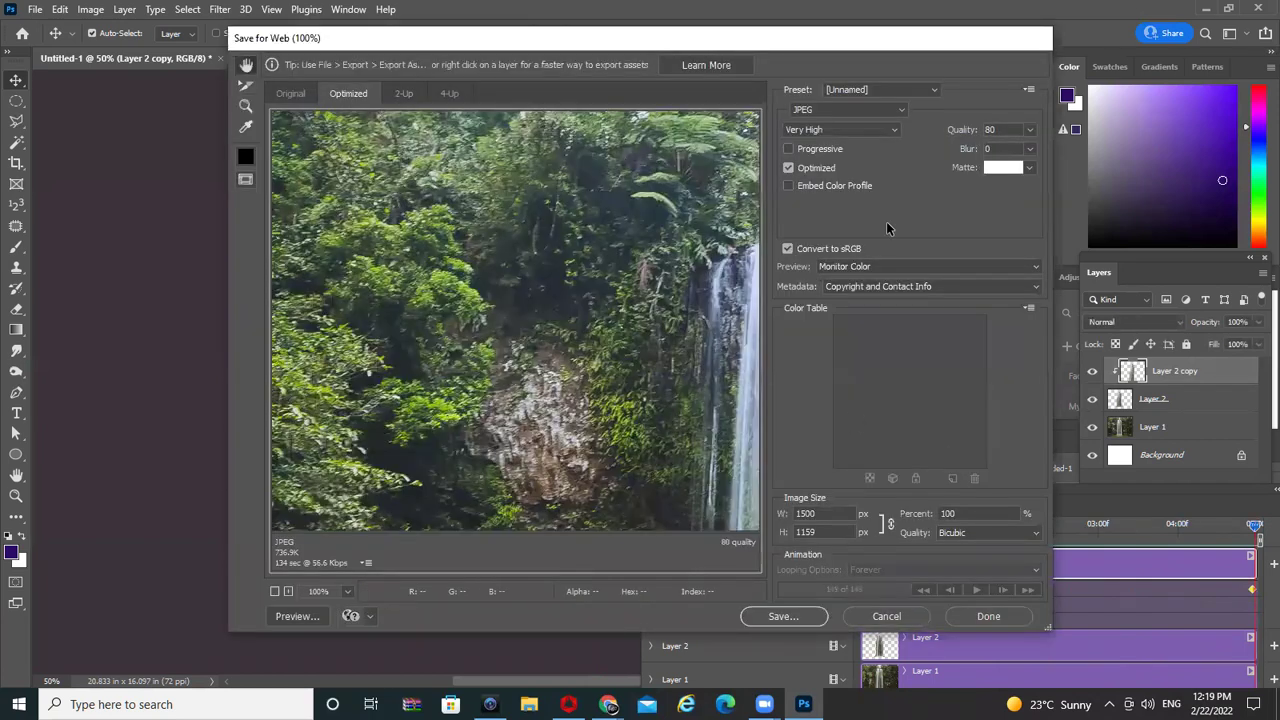
{"action": "left_click", "coordinate": [843, 109]}
{"action": "left_click", "coordinate": [832, 143]}
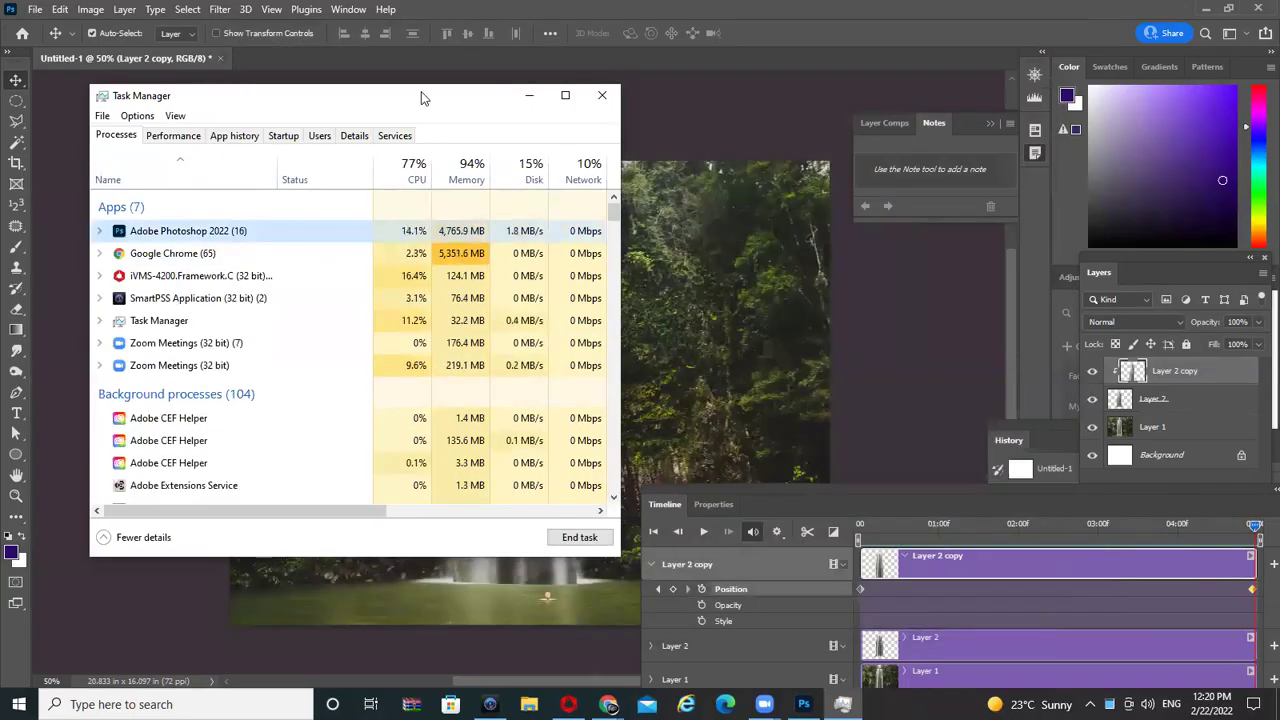
- Float the Timeline panel higher up, then play and stop the animation
{"action": "left_click", "coordinate": [731, 78]}
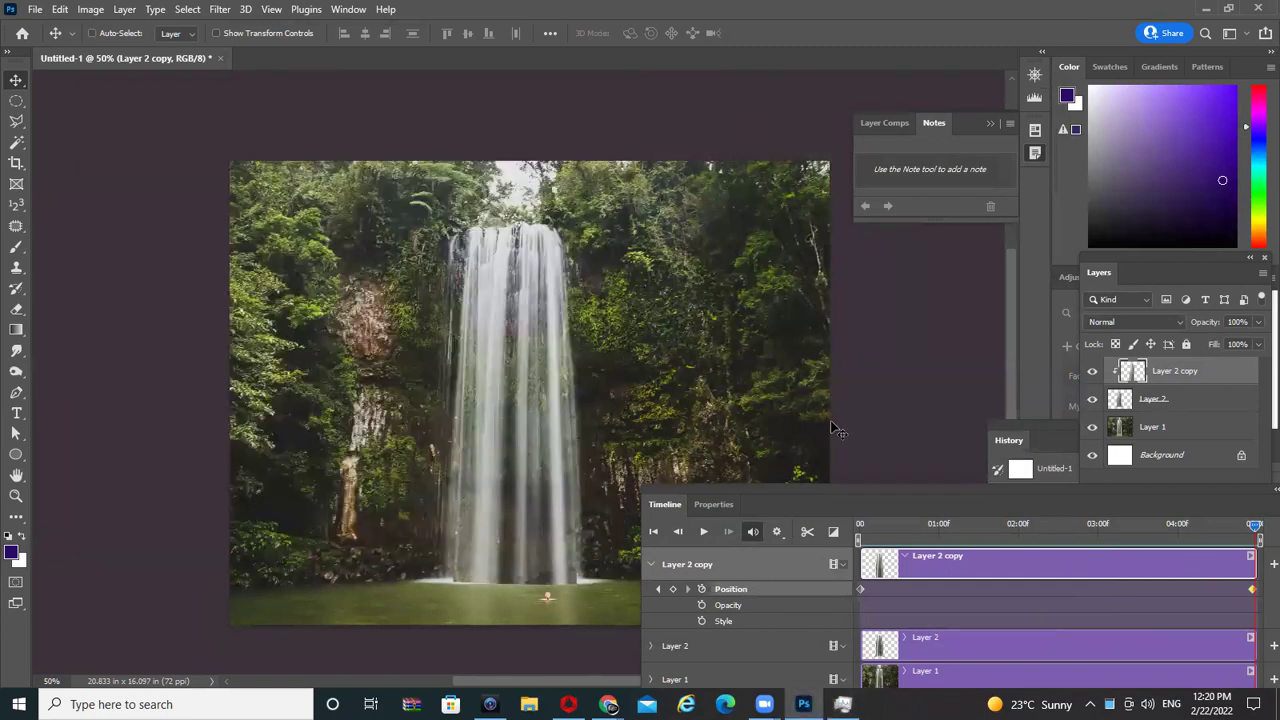
{"action": "left_click_drag", "start_coordinate": [876, 495], "coordinate": [818, 297]}
{"action": "left_click", "coordinate": [644, 335]}
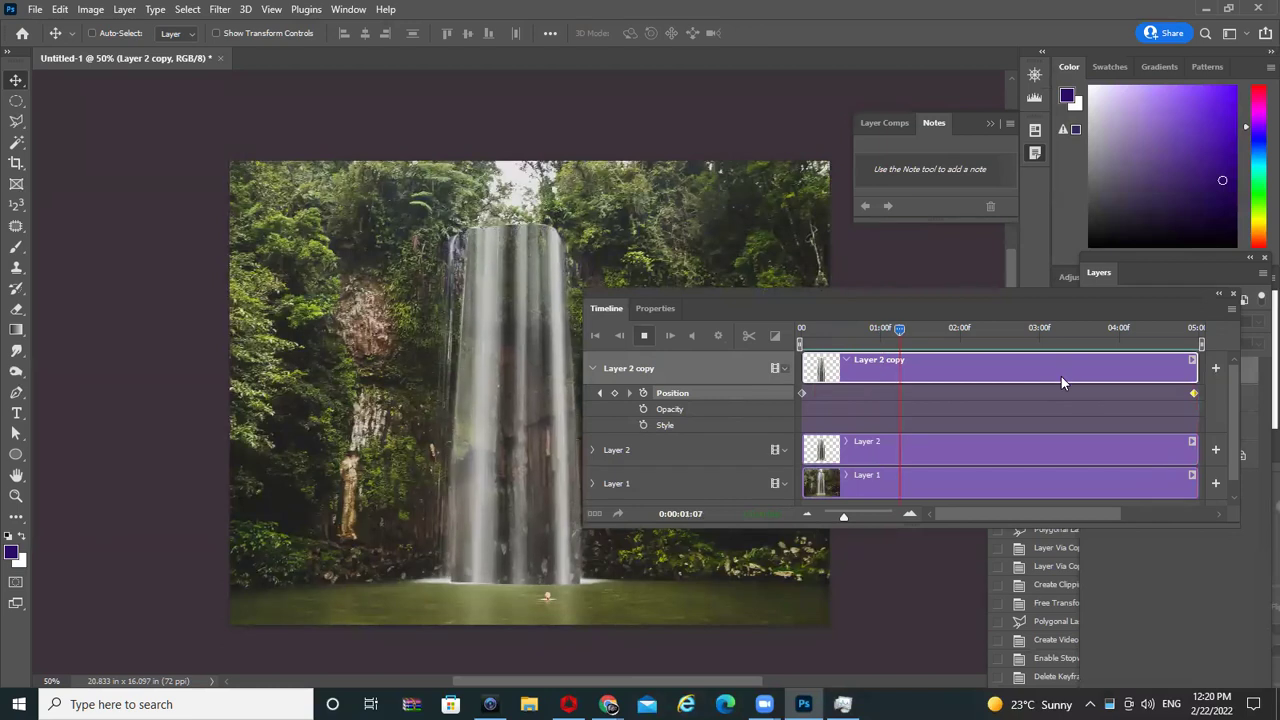
{"action": "key", "text": "space"}
- Reopen Save for Web with GIF selected as the export format
{"action": "key", "text": "ctrl+alt+shift+s"}
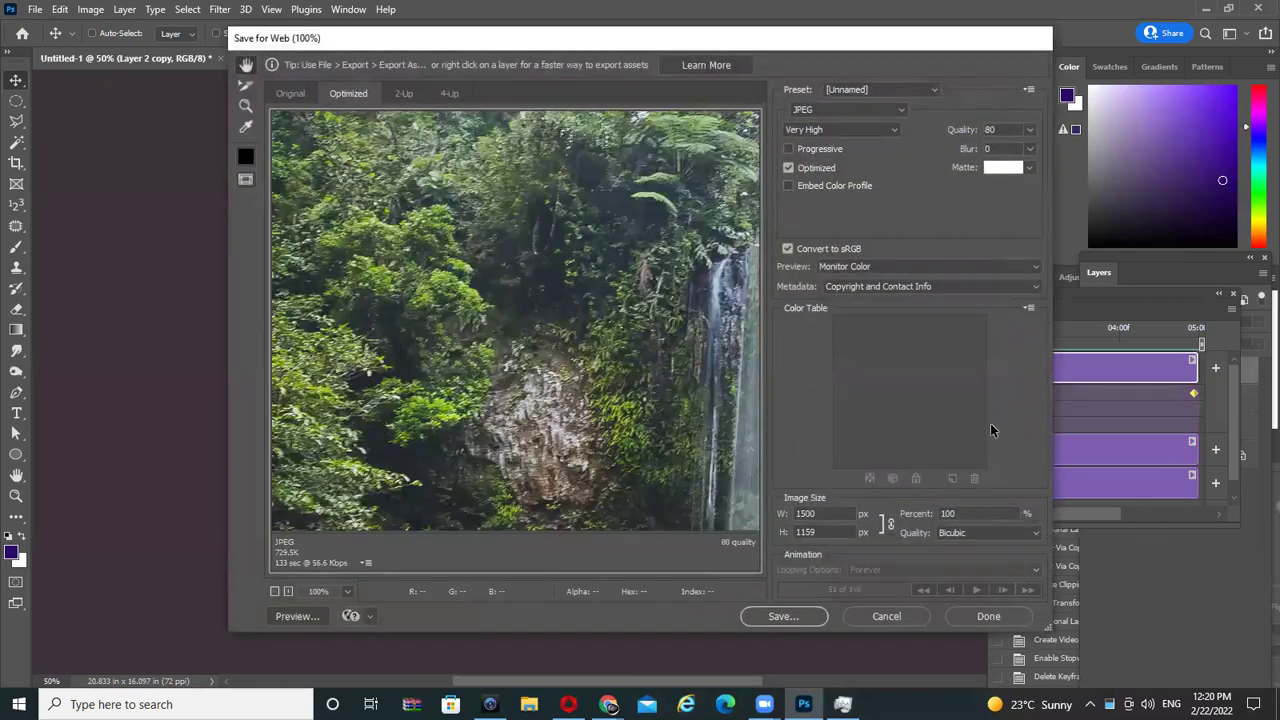
{"action": "left_click", "coordinate": [845, 109]}
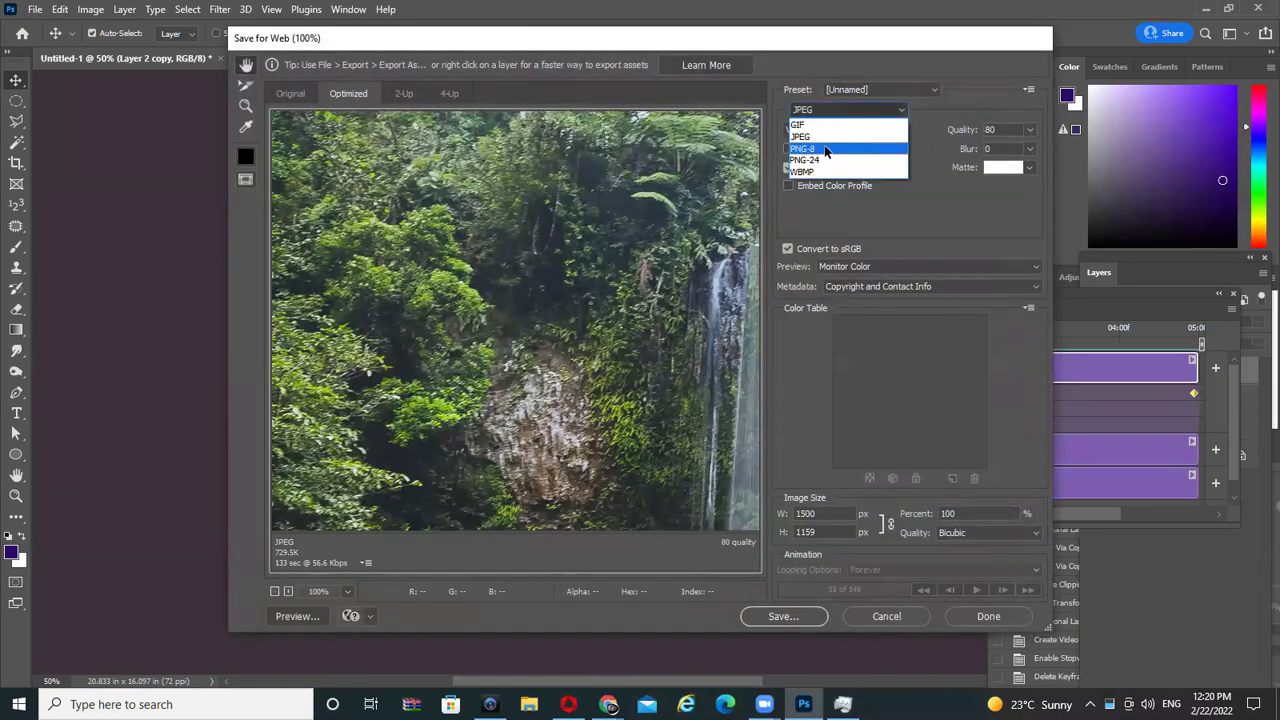
{"action": "left_click", "coordinate": [815, 124]}
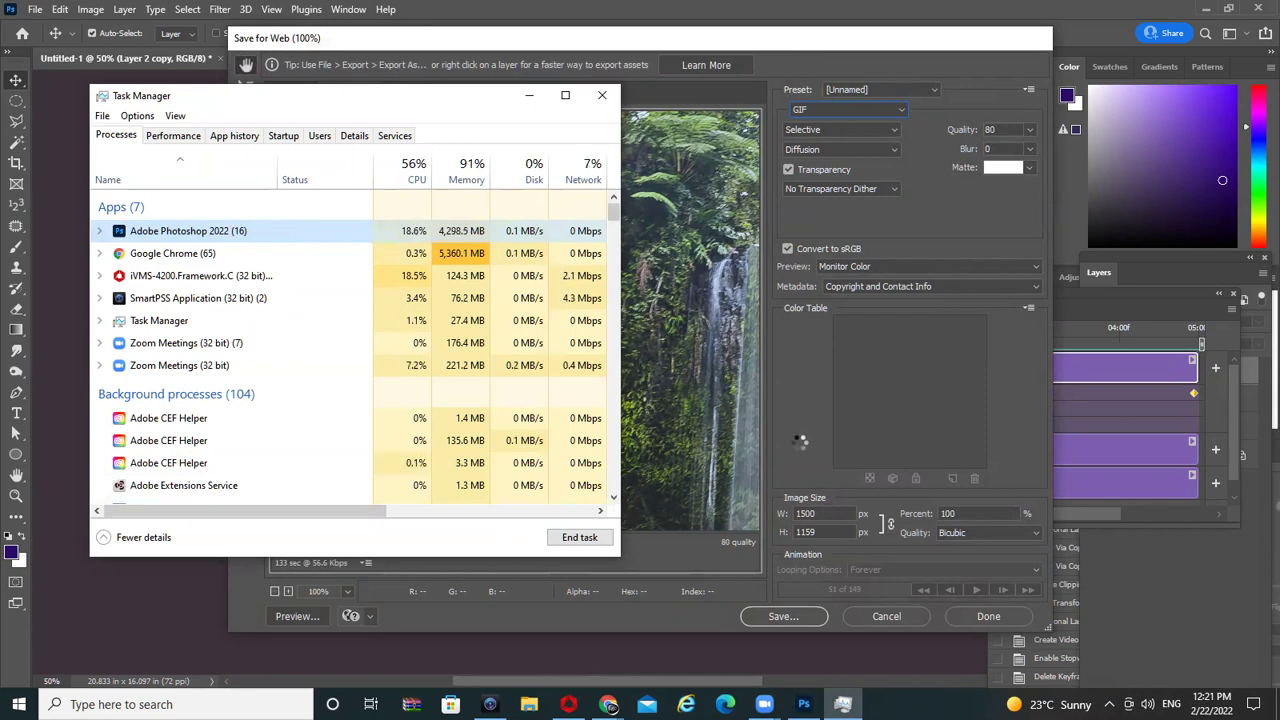
- End the frozen Adobe Photoshop 2022 task and minimise Task Manager
{"action": "left_click", "coordinate": [579, 537]}
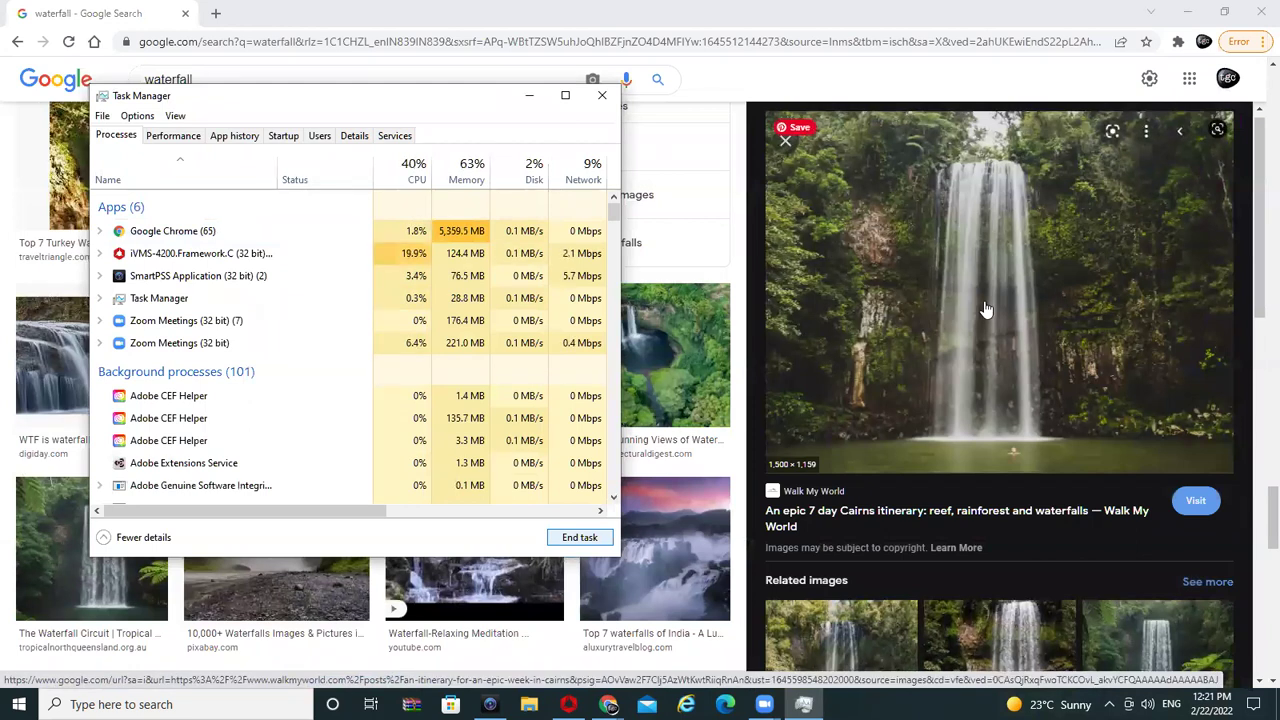
{"action": "left_click", "coordinate": [529, 95]}
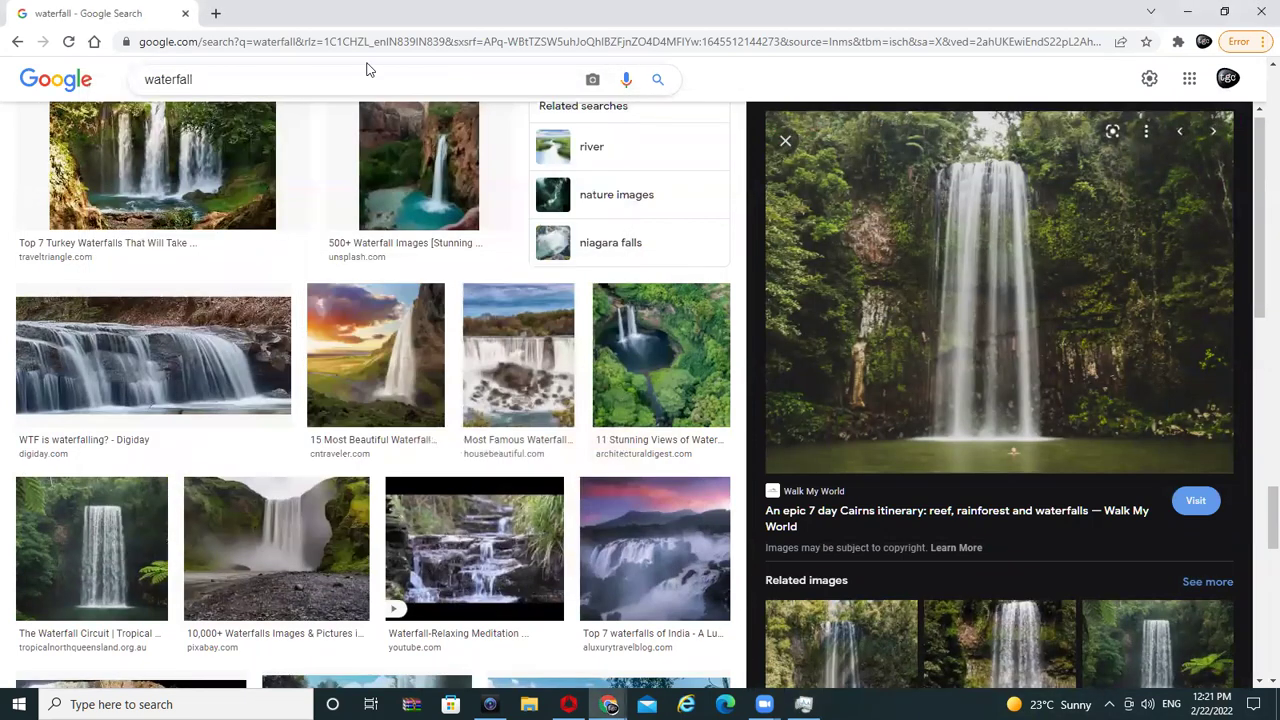
- Replace the waterfall query with an image search for 'car on road'
{"action": "double_click", "coordinate": [178, 79]}
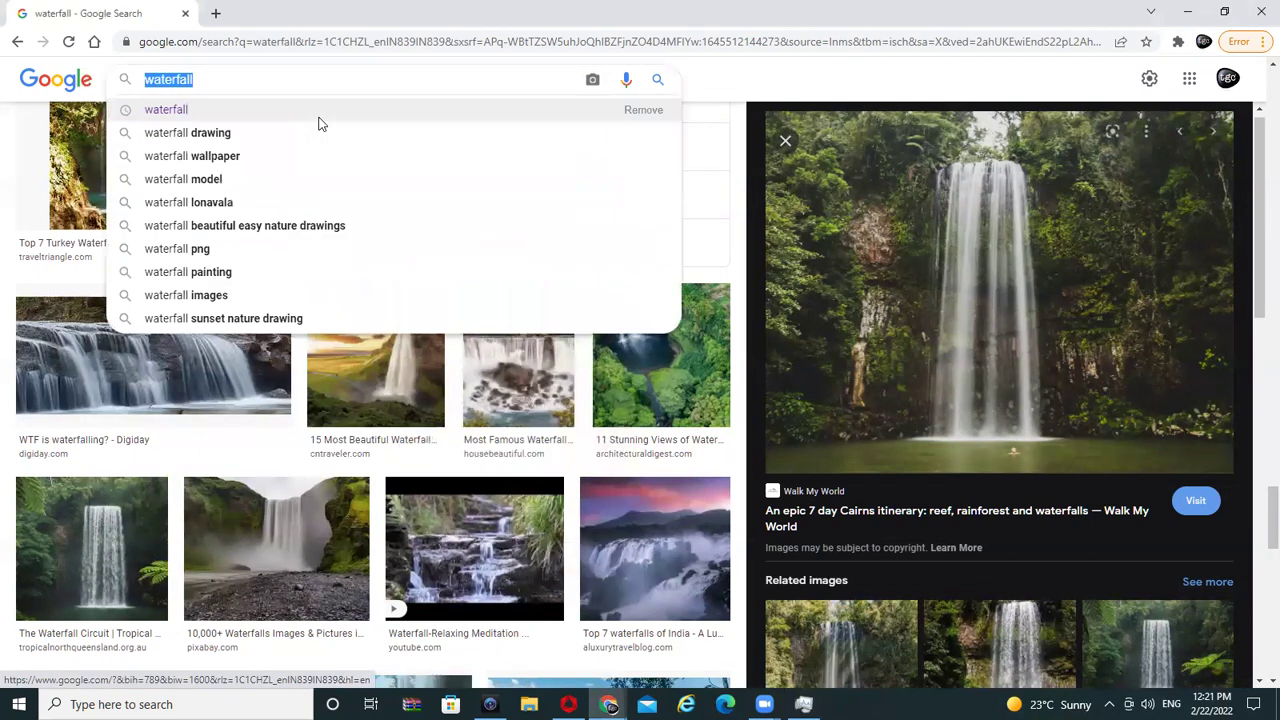
{"action": "type", "text": "car"}
{"action": "left_click", "coordinate": [314, 111]}
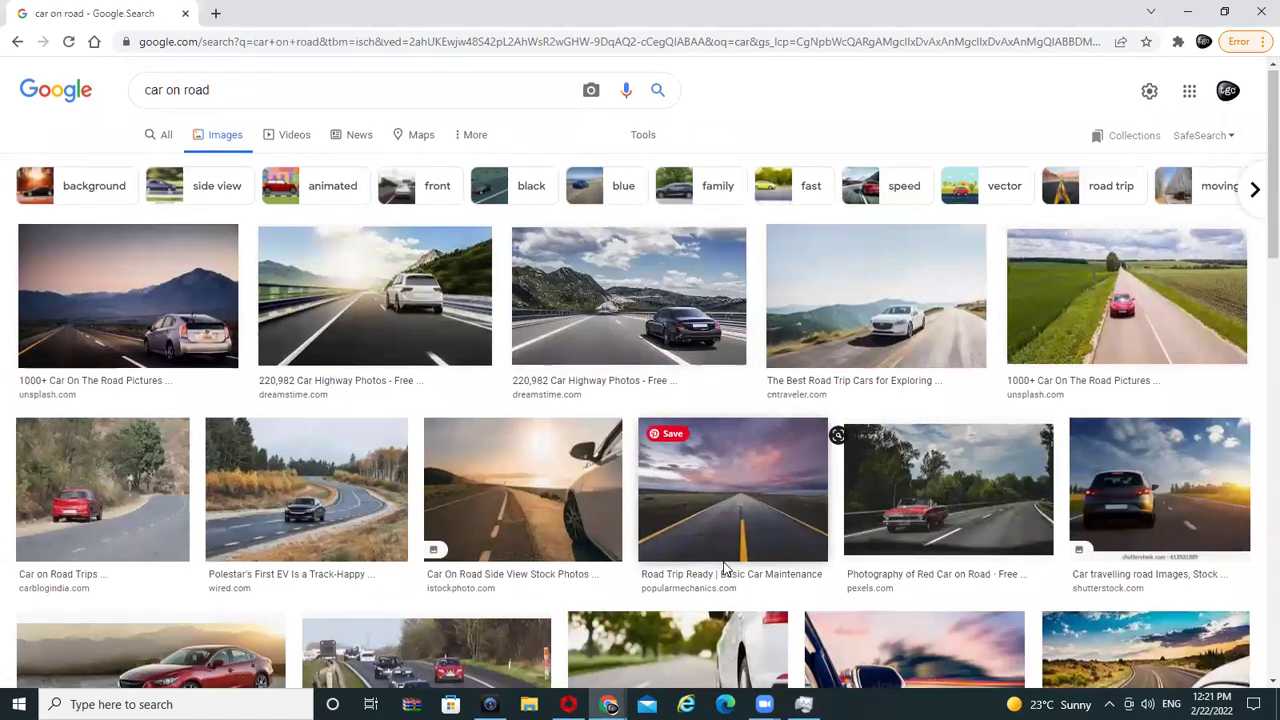
- Browse the results and open the 'Car on the Highway' image preview
{"action": "scroll", "coordinate": [725, 567], "scroll_direction": "down", "scroll_amount": 2}
{"action": "scroll", "coordinate": [725, 567], "scroll_direction": "down", "scroll_amount": 2}
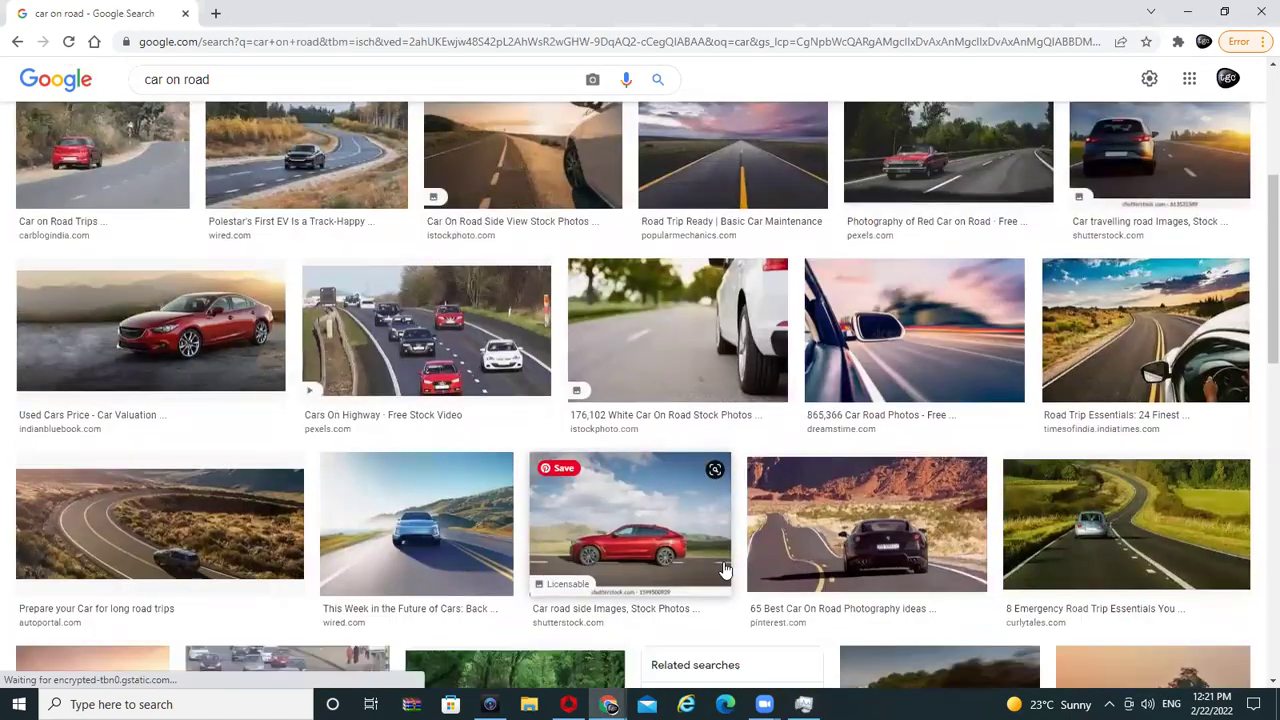
{"action": "scroll", "coordinate": [725, 567], "scroll_direction": "down", "scroll_amount": 2}
{"action": "scroll", "coordinate": [725, 567], "scroll_direction": "down", "scroll_amount": 1}
{"action": "scroll", "coordinate": [725, 567], "scroll_direction": "down", "scroll_amount": 1}
{"action": "scroll", "coordinate": [725, 570], "scroll_direction": "down", "scroll_amount": 2}
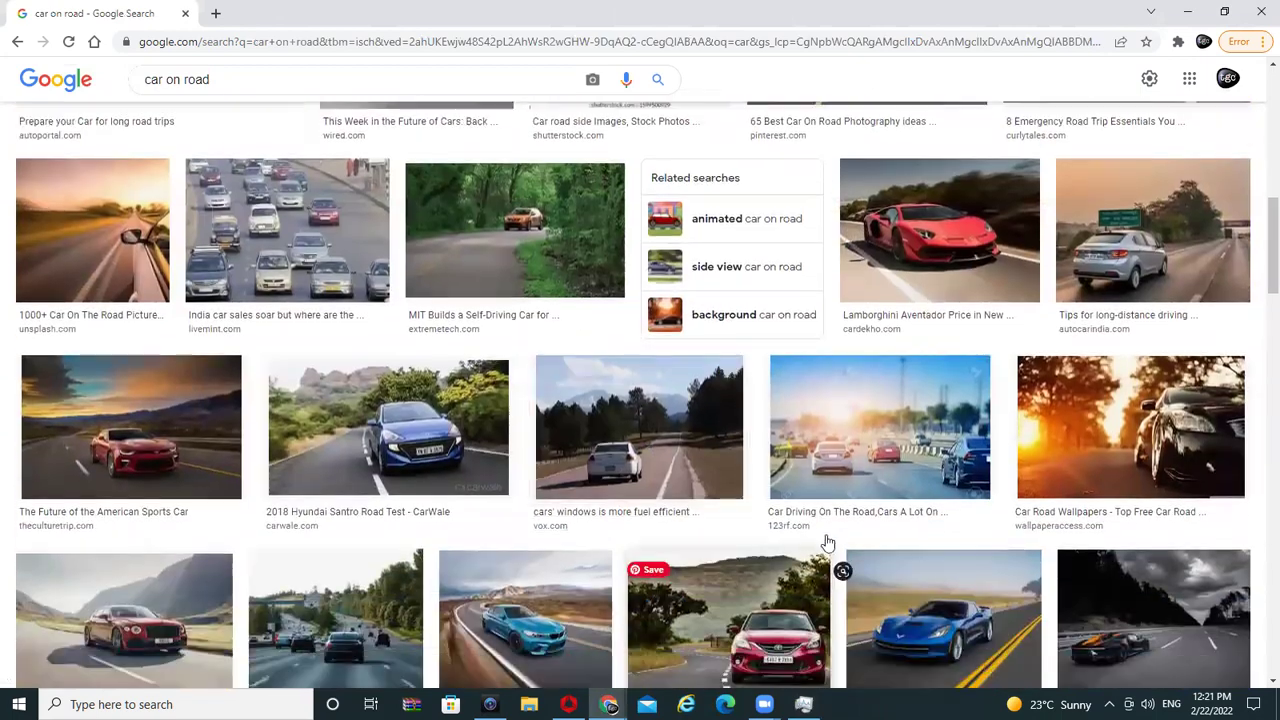
{"action": "scroll", "coordinate": [897, 548], "scroll_direction": "down", "scroll_amount": 1}
{"action": "scroll", "coordinate": [897, 548], "scroll_direction": "down", "scroll_amount": 1}
{"action": "scroll", "coordinate": [897, 548], "scroll_direction": "up", "scroll_amount": 2}
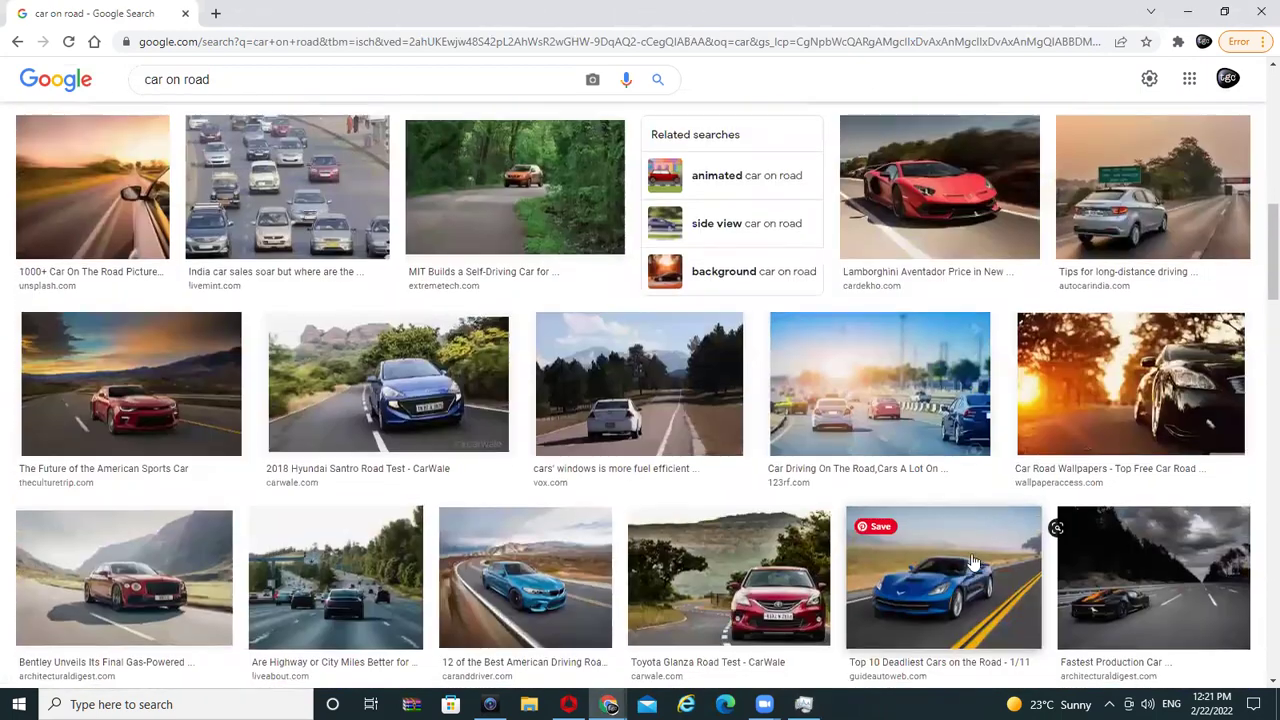
{"action": "scroll", "coordinate": [770, 450], "scroll_direction": "down", "scroll_amount": 4}
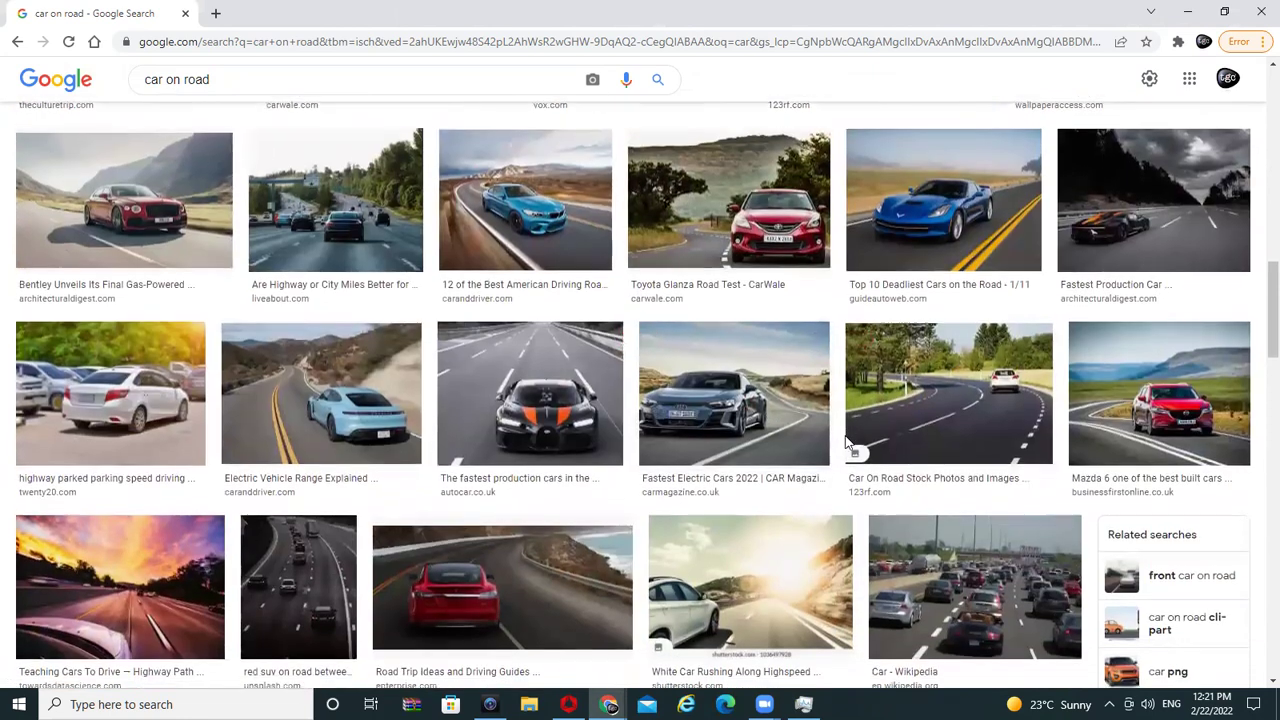
{"action": "scroll", "coordinate": [1110, 510], "scroll_direction": "down", "scroll_amount": 3}
{"action": "scroll", "coordinate": [1117, 510], "scroll_direction": "down", "scroll_amount": 1}
{"action": "scroll", "coordinate": [1117, 510], "scroll_direction": "down", "scroll_amount": 1}
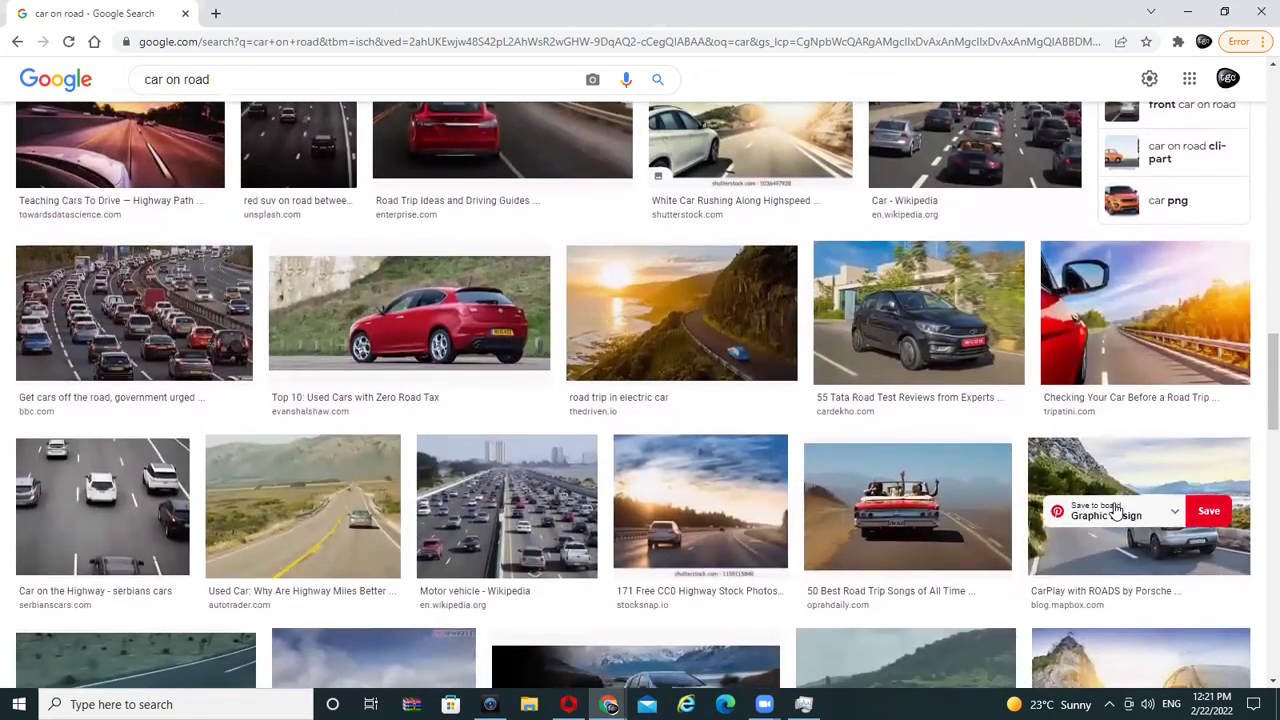
{"action": "scroll", "coordinate": [600, 540], "scroll_direction": "up", "scroll_amount": 2}
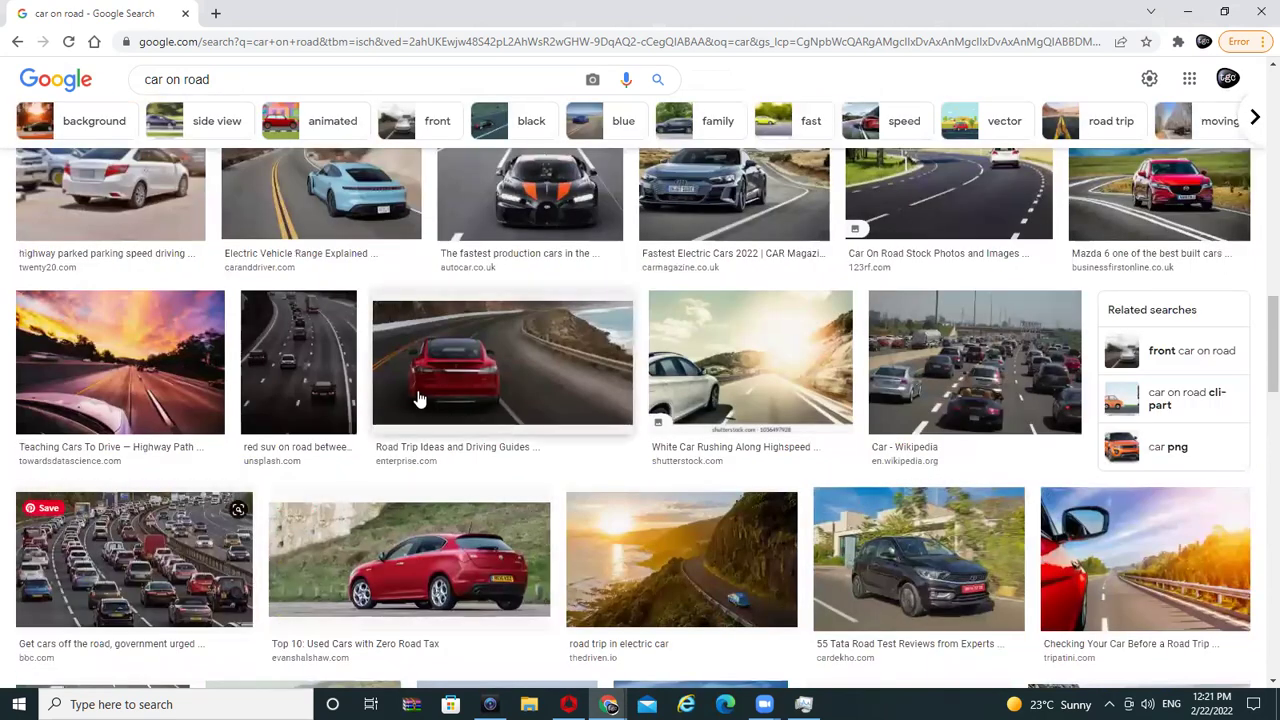
{"action": "scroll", "coordinate": [300, 500], "scroll_direction": "down", "scroll_amount": 4}
{"action": "left_click", "coordinate": [118, 342]}
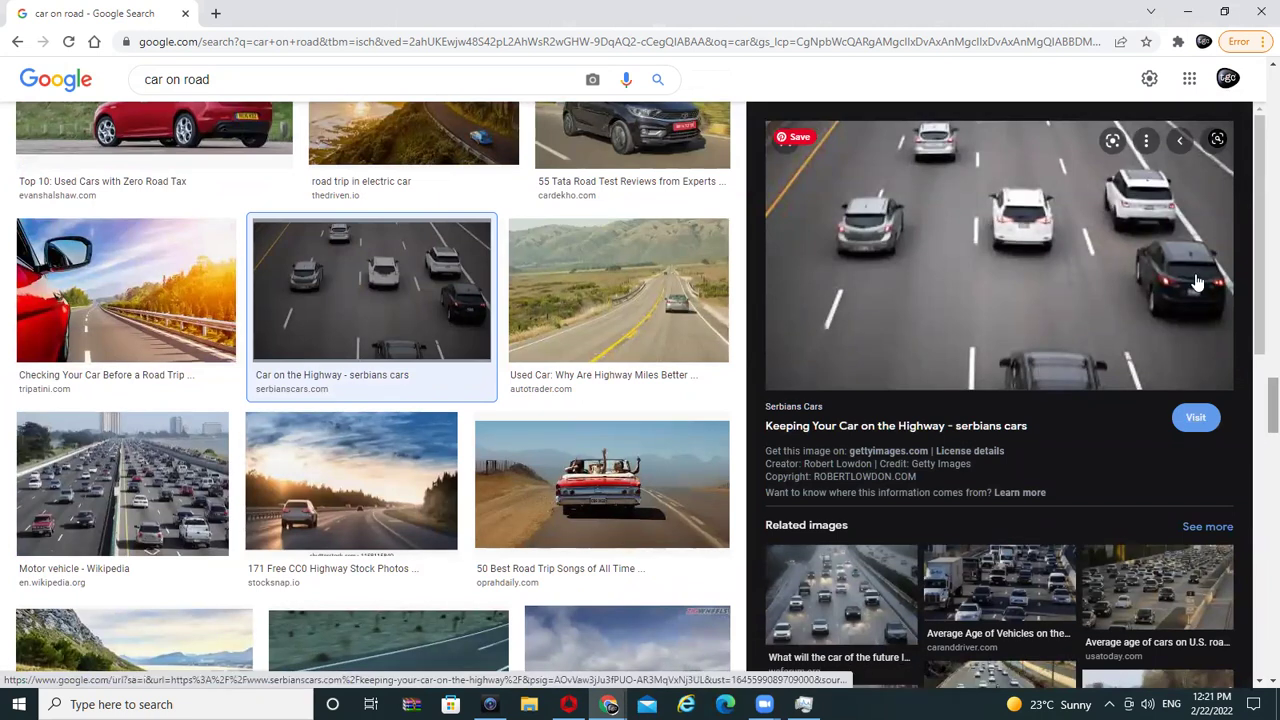
- Copy the highway car image to the clipboard and bring up the Start menu
{"action": "right_click", "coordinate": [1034, 290]}
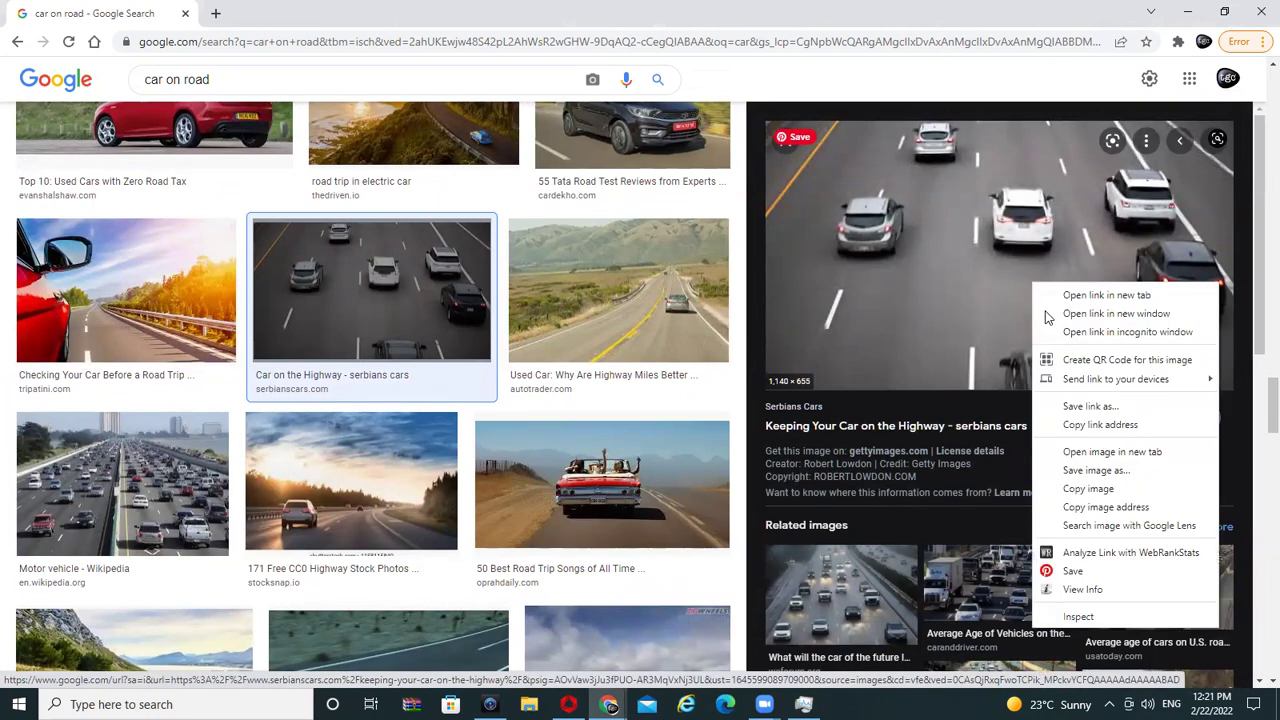
{"action": "left_click", "coordinate": [1082, 490]}
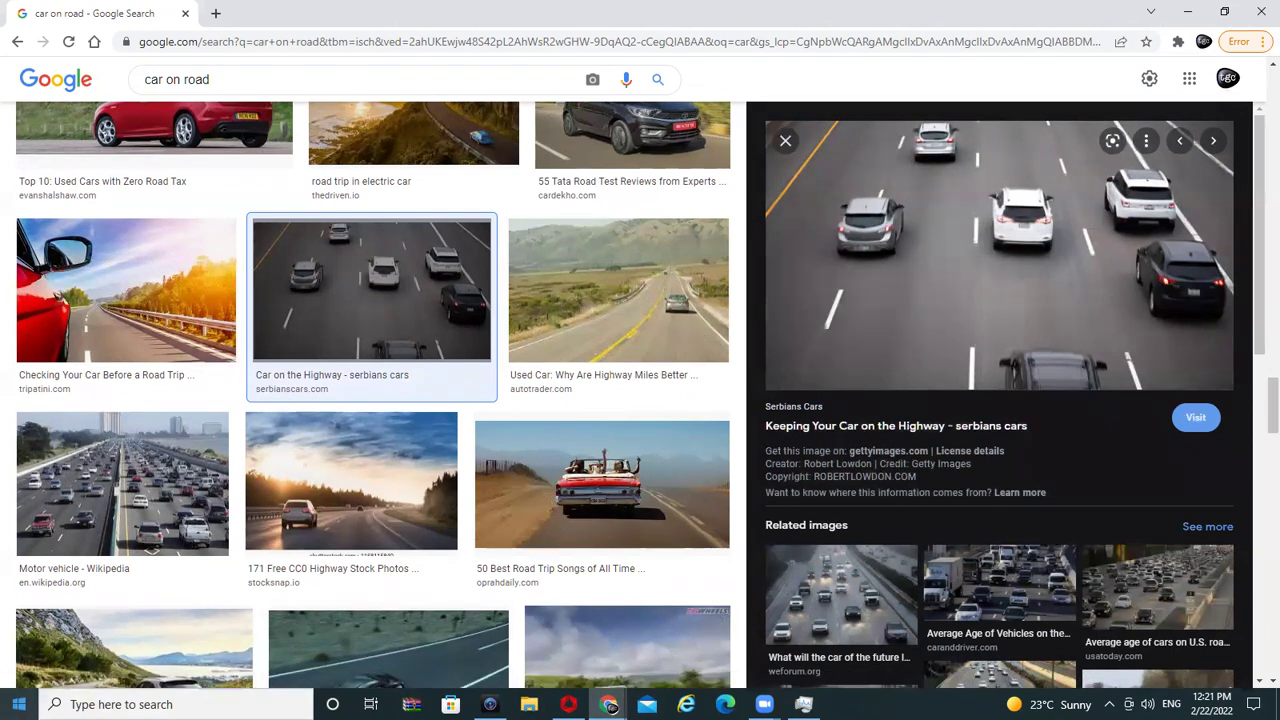
{"action": "key", "text": "super"}
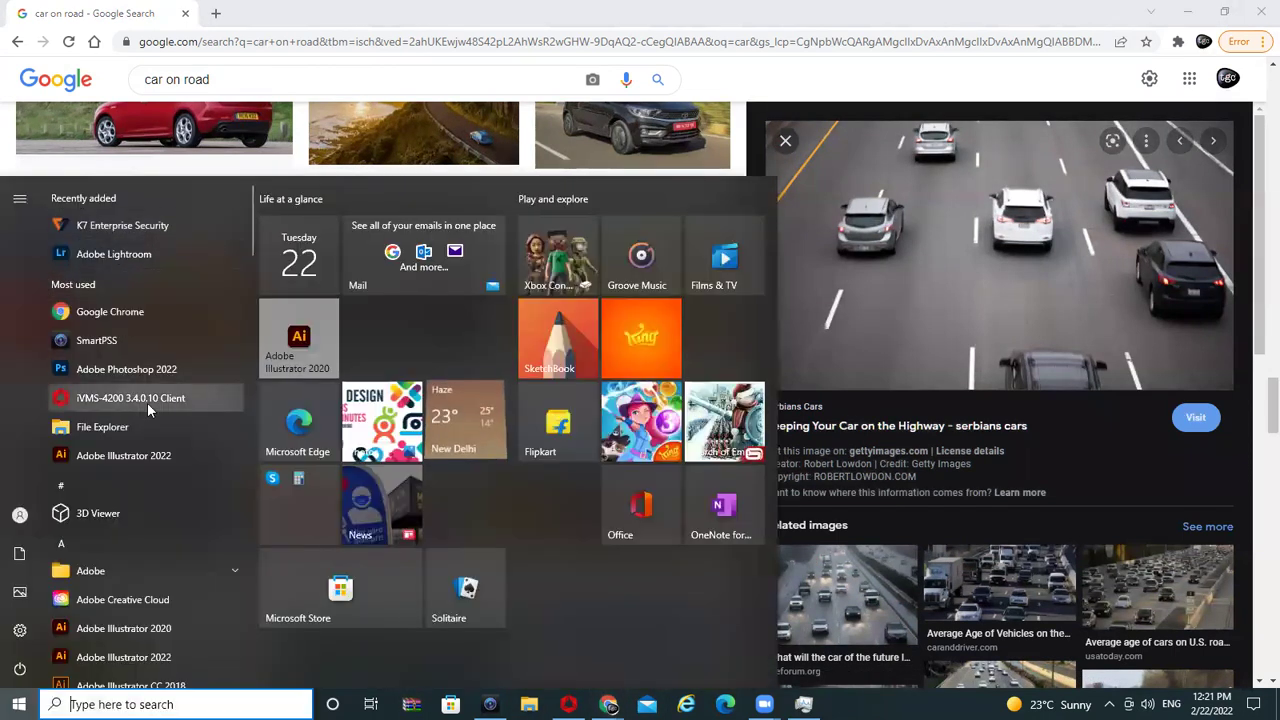
- Dismiss the Start menu with Escape
{"action": "key", "text": "Escape"}
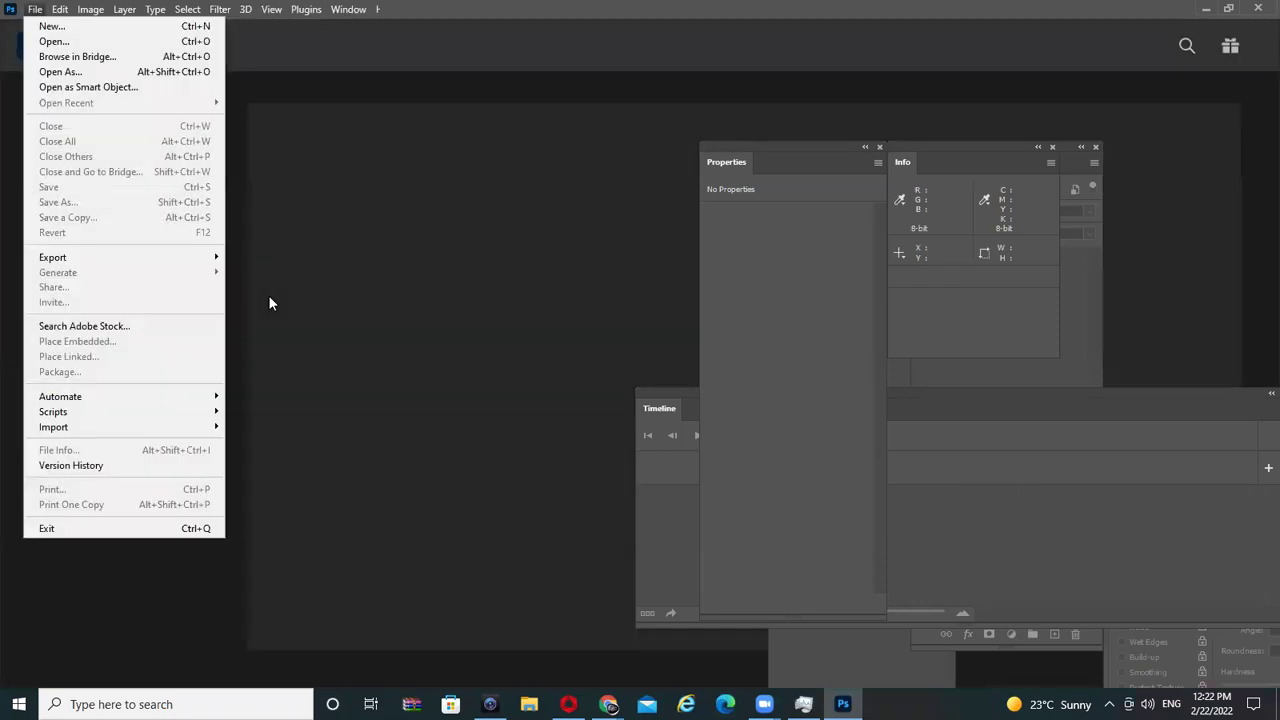
- Create a new 1600 by 1060 pixel document
{"action": "left_click", "coordinate": [368, 55]}
{"action": "left_click", "coordinate": [36, 10]}
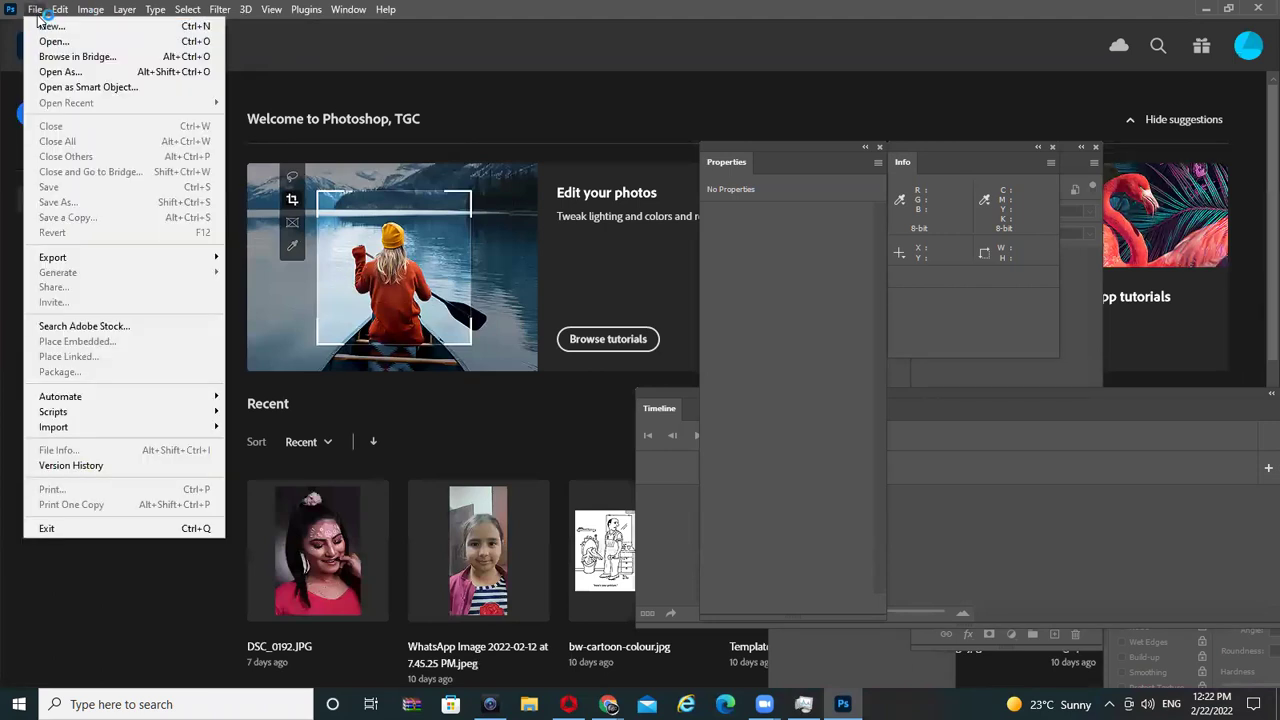
{"action": "left_click", "coordinate": [45, 28]}
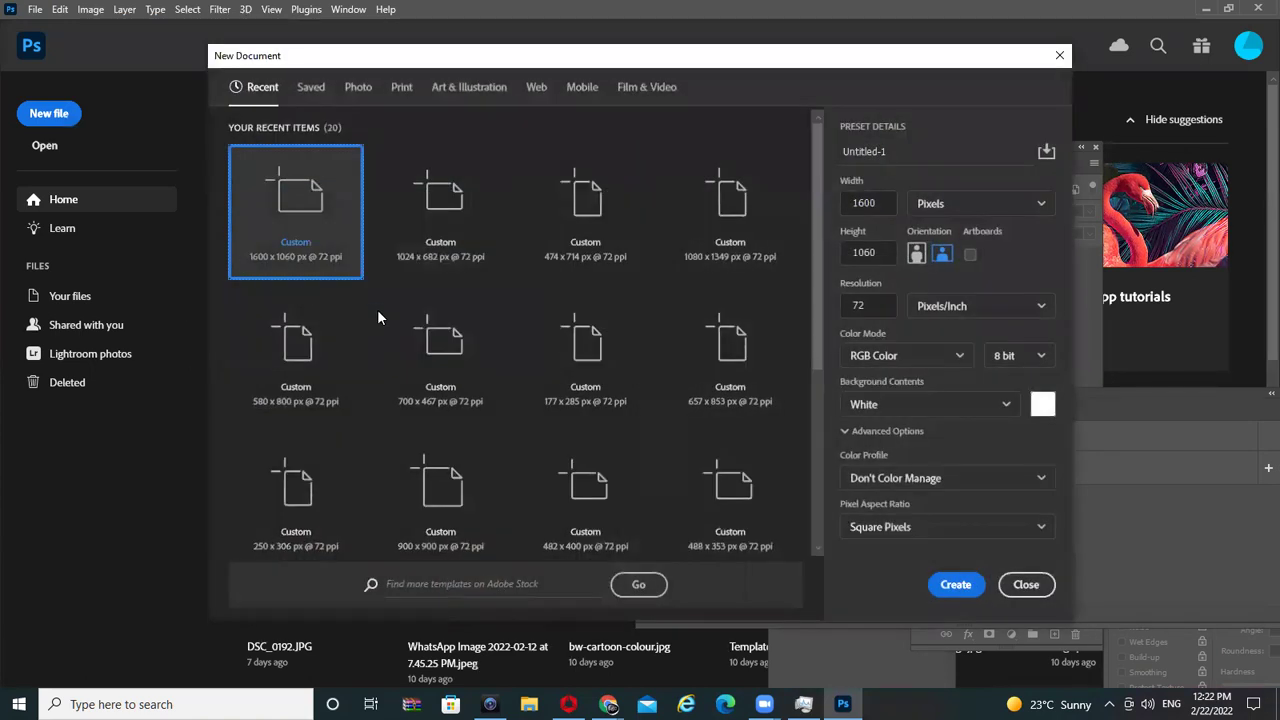
{"action": "left_click", "coordinate": [955, 584]}
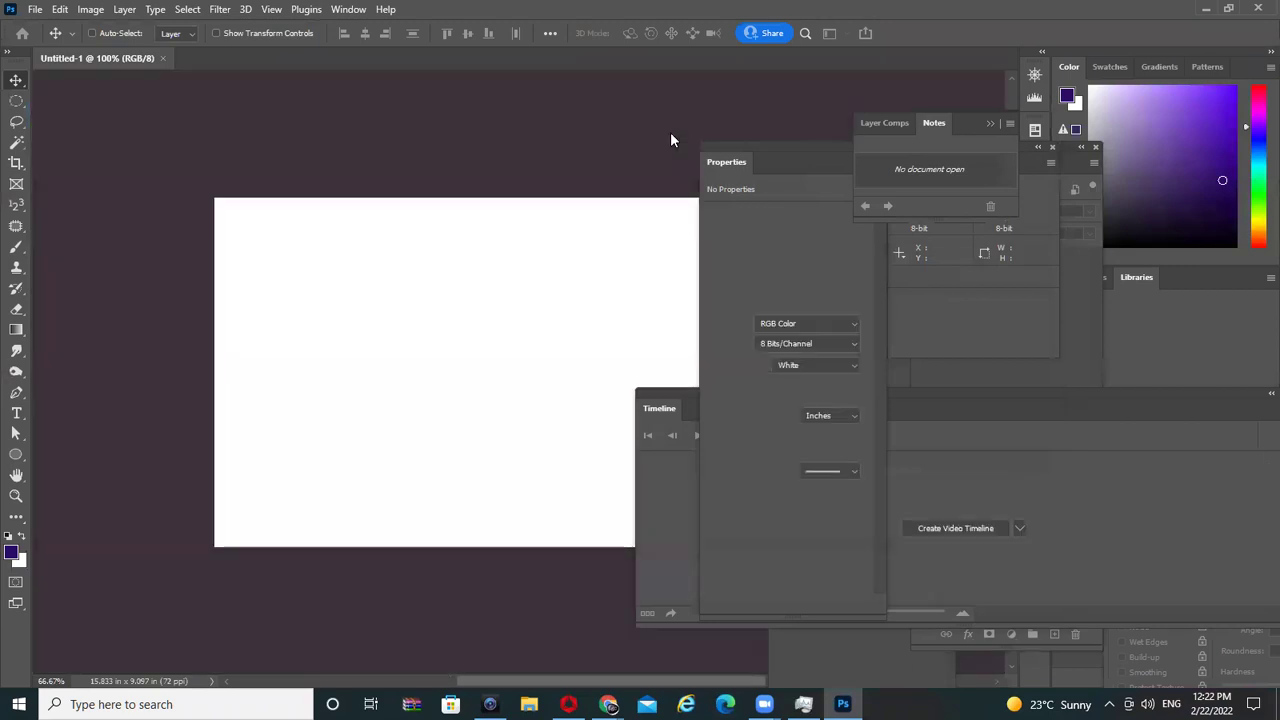
- Paste the highway photo as Layer 1, view it at 100% and show the Layers panel
{"action": "left_click", "coordinate": [58, 9]}
{"action": "left_click", "coordinate": [80, 148]}
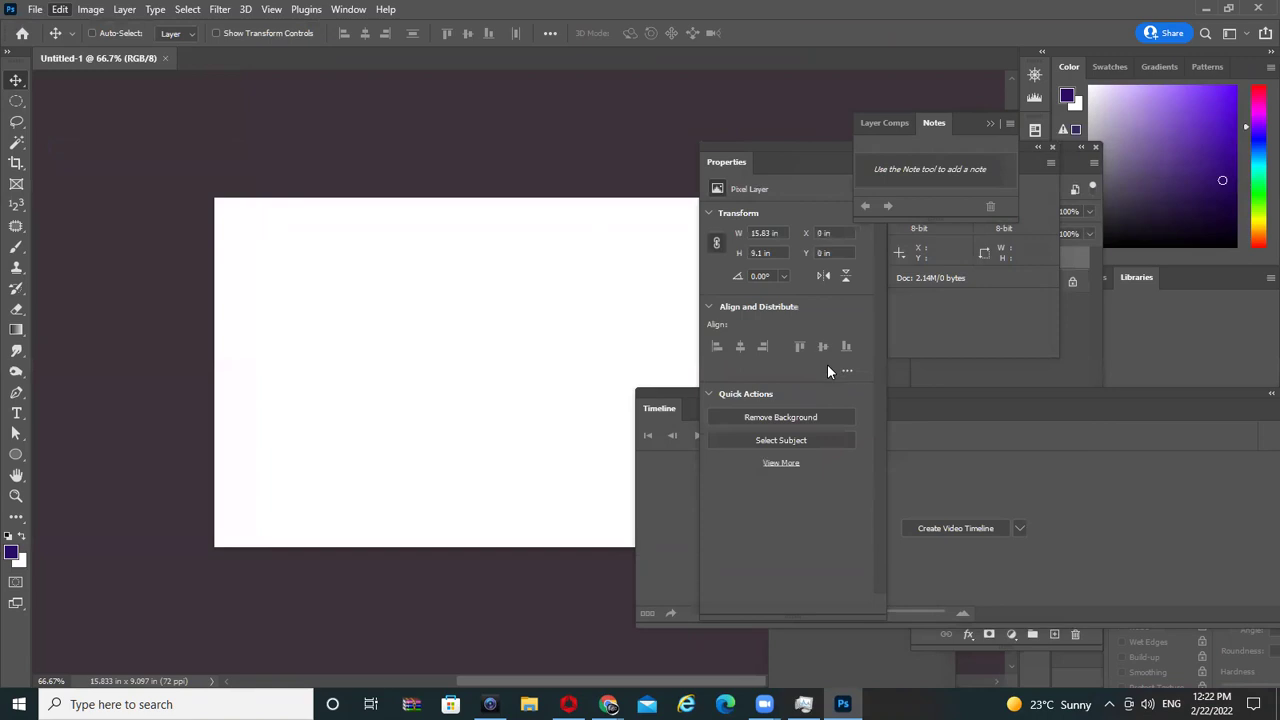
{"action": "key", "text": "ctrl+1"}
{"action": "key", "text": "Tab"}
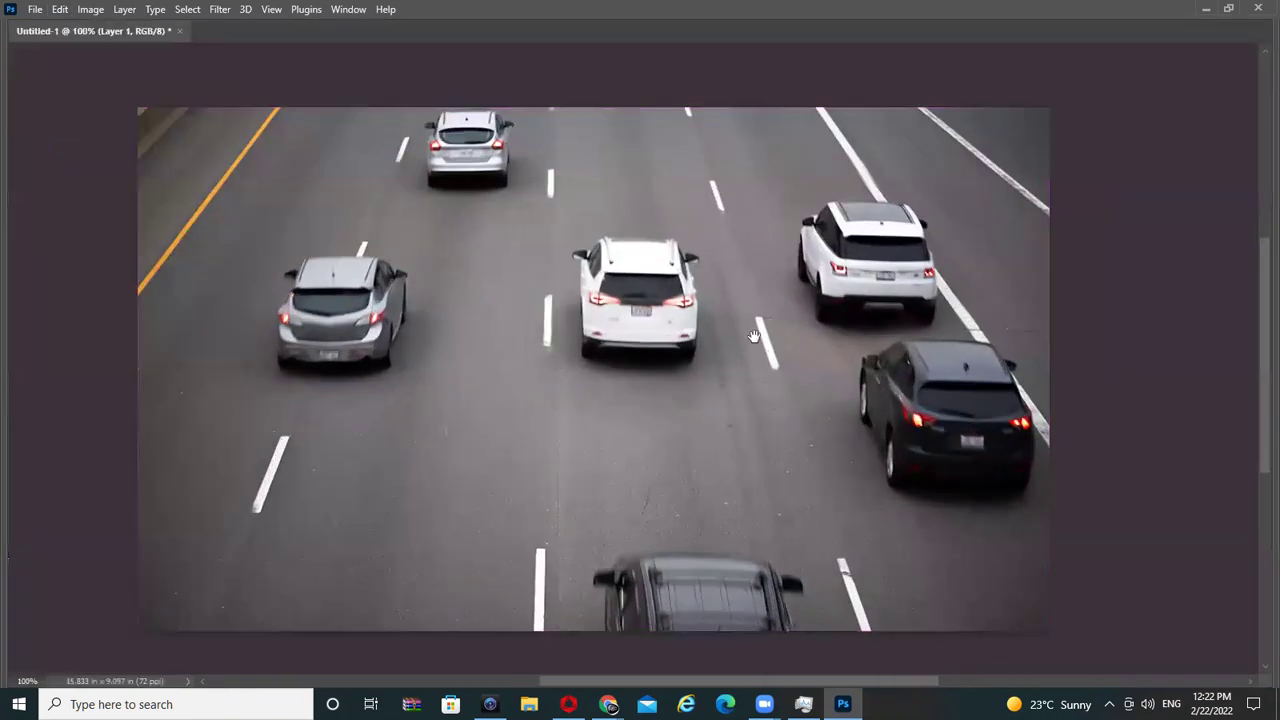
{"action": "key", "text": "Tab"}
{"action": "key", "text": "Tab"}
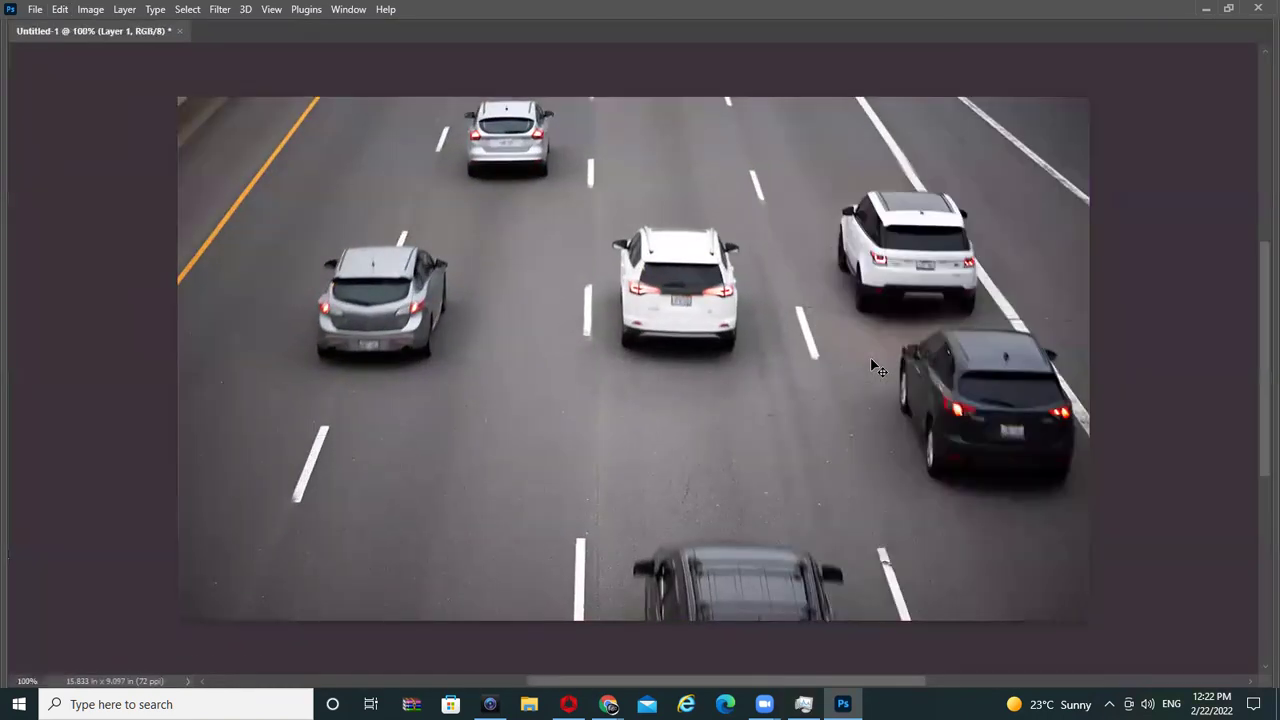
{"action": "key", "text": "shift+Tab"}
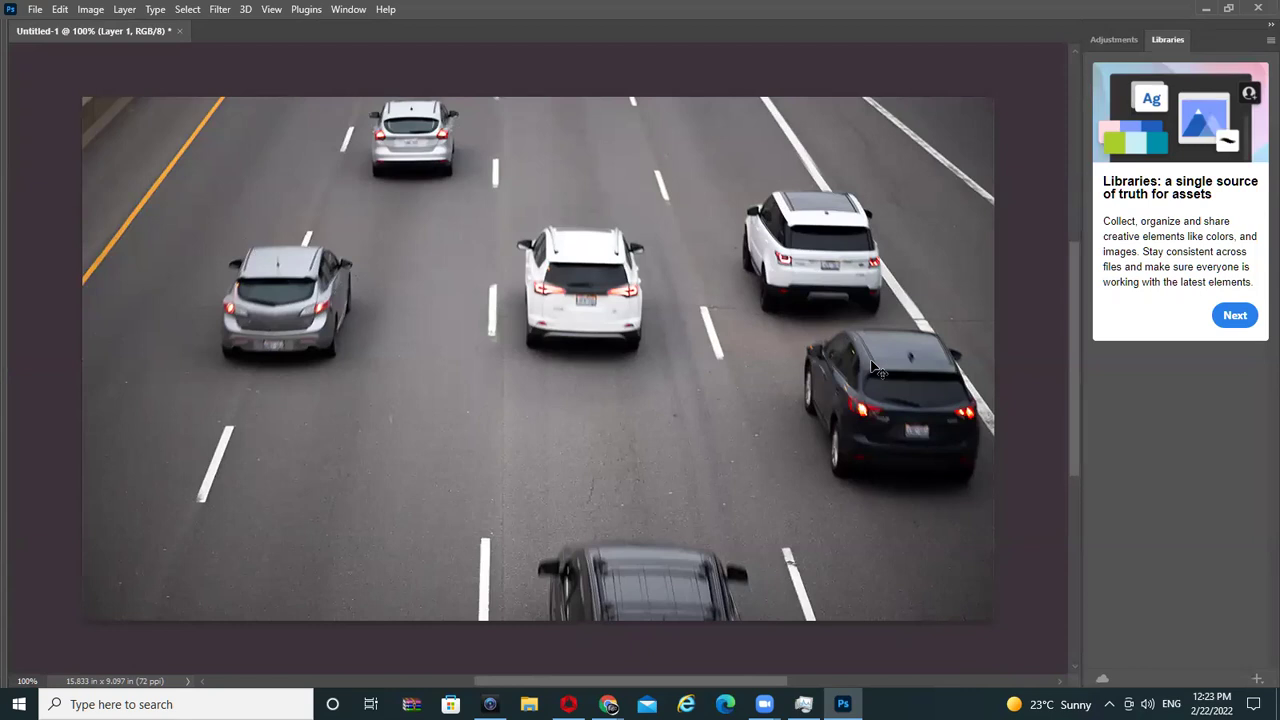
{"action": "key", "text": "F7"}
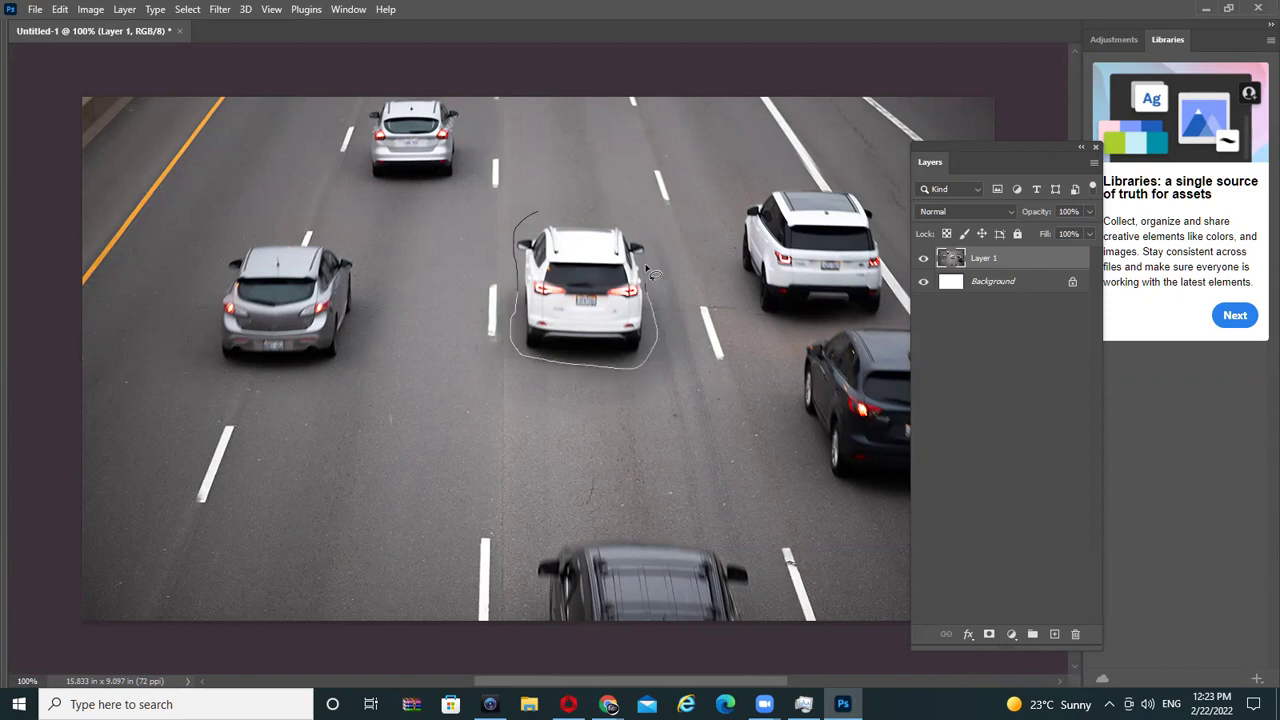
- Copy the lassoed white car to Layer 2 with Ctrl+J, then lasso the car again
{"action": "left_click_drag", "start_coordinate": [548, 215], "coordinate": [552, 212]}
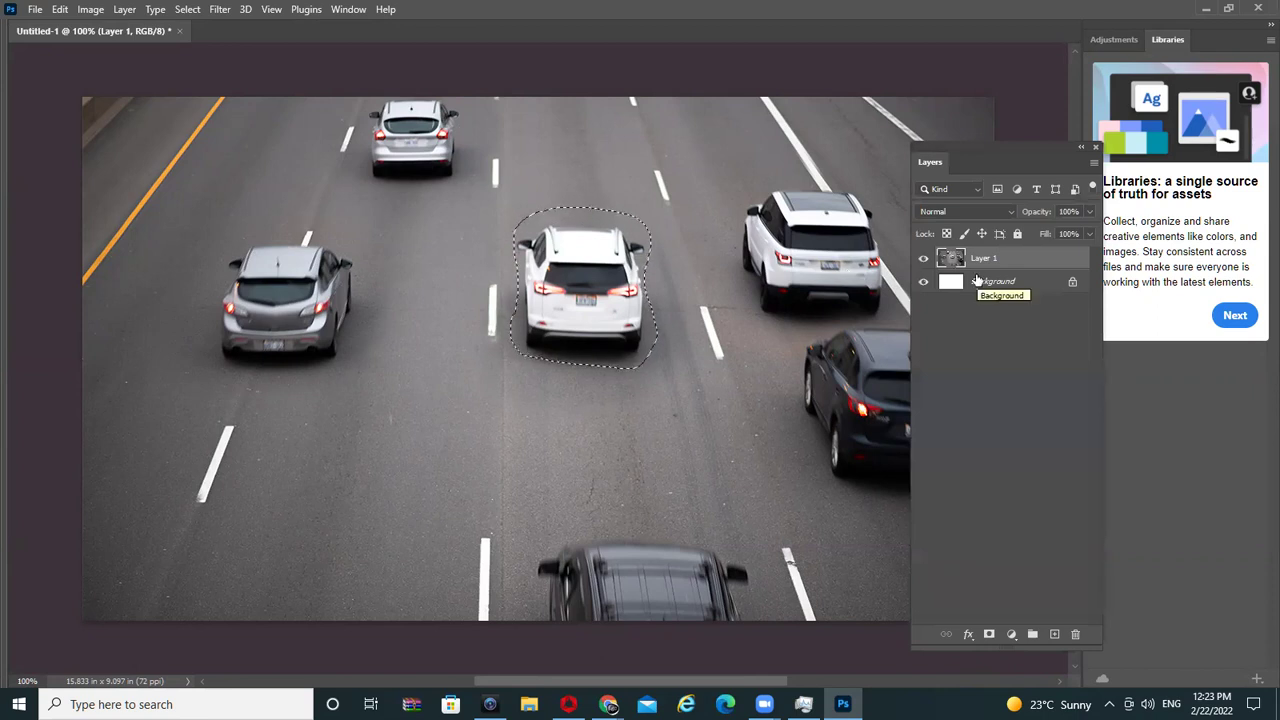
{"action": "key", "text": "ctrl+j"}
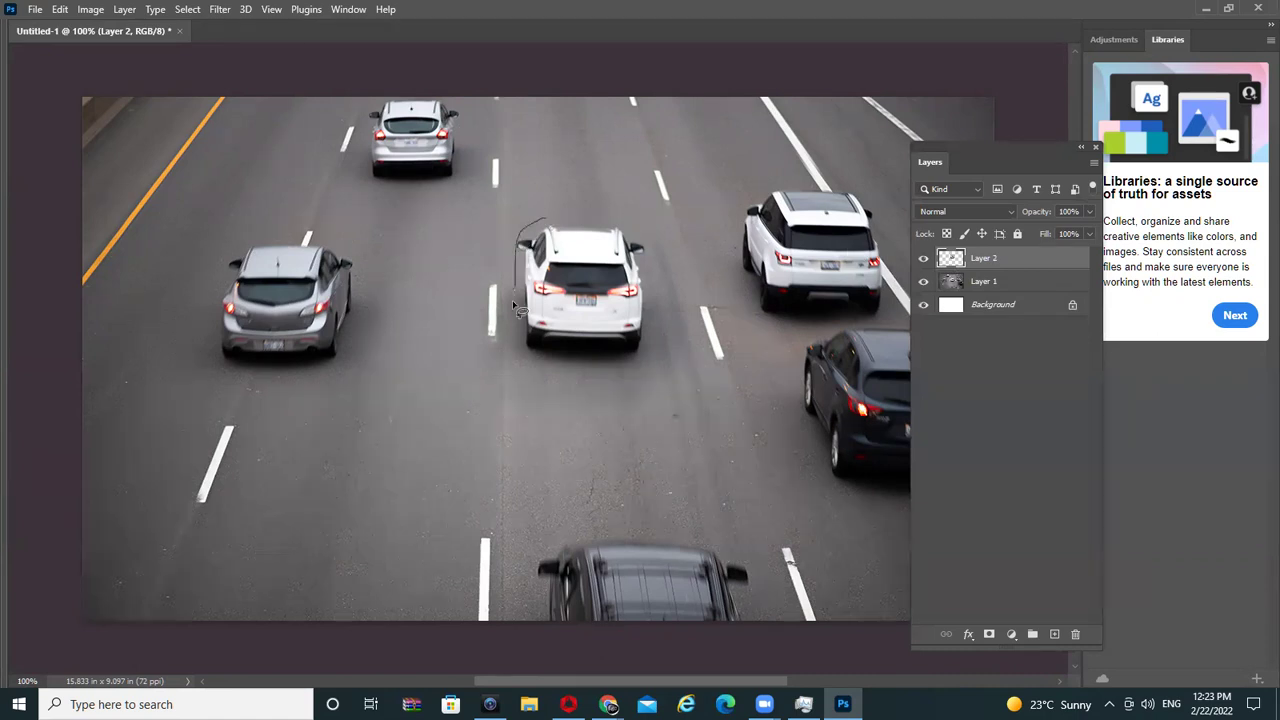
{"action": "left_click_drag", "start_coordinate": [534, 362], "coordinate": [625, 373]}
{"action": "left_click_drag", "start_coordinate": [603, 218], "coordinate": [612, 222]}
{"action": "key", "text": "Tab"}
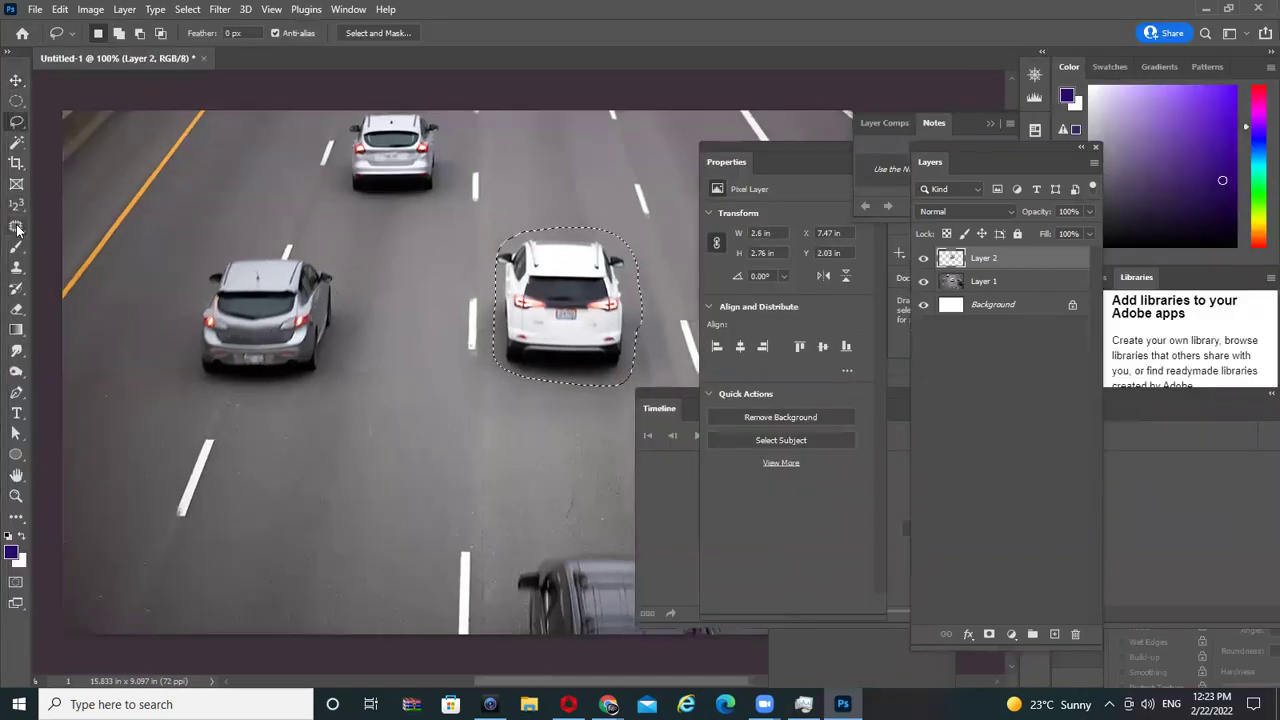
- Patch over the white car with road from below using the Patch Tool, then undo it
{"action": "left_click", "coordinate": [16, 225]}
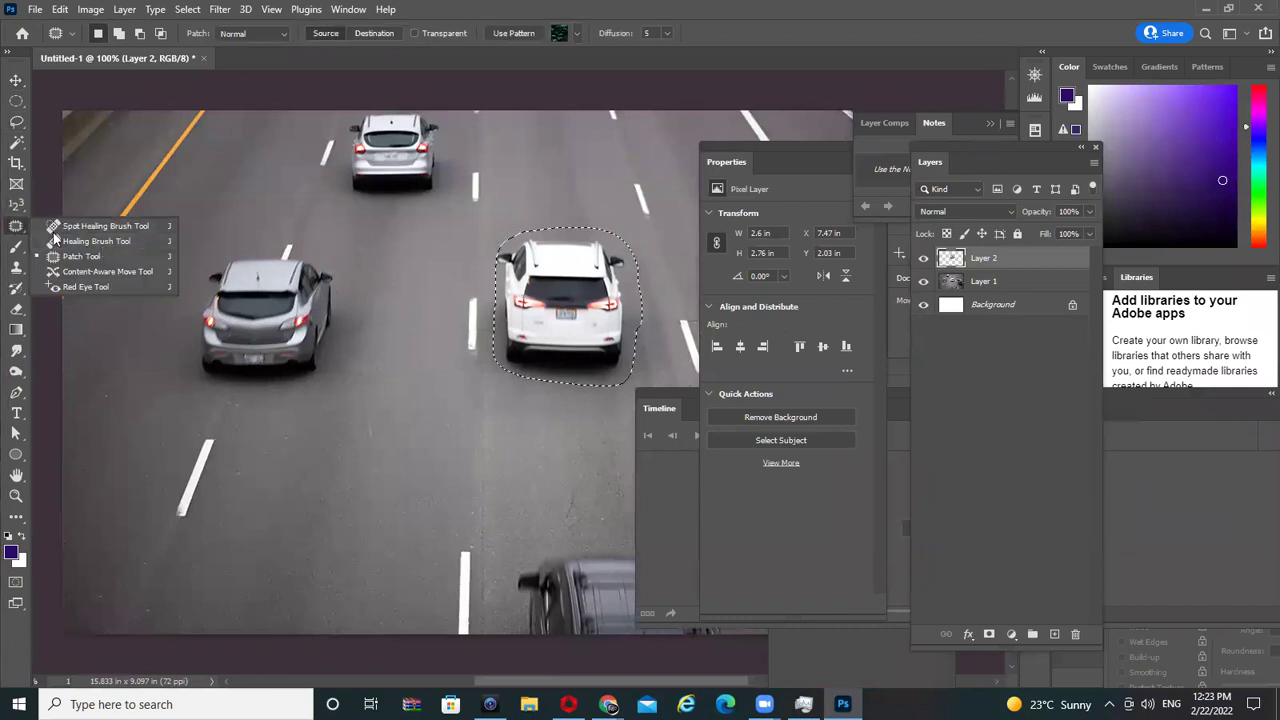
{"action": "left_click", "coordinate": [110, 258]}
{"action": "key", "text": "Tab"}
{"action": "left_click_drag", "start_coordinate": [672, 290], "coordinate": [674, 435]}
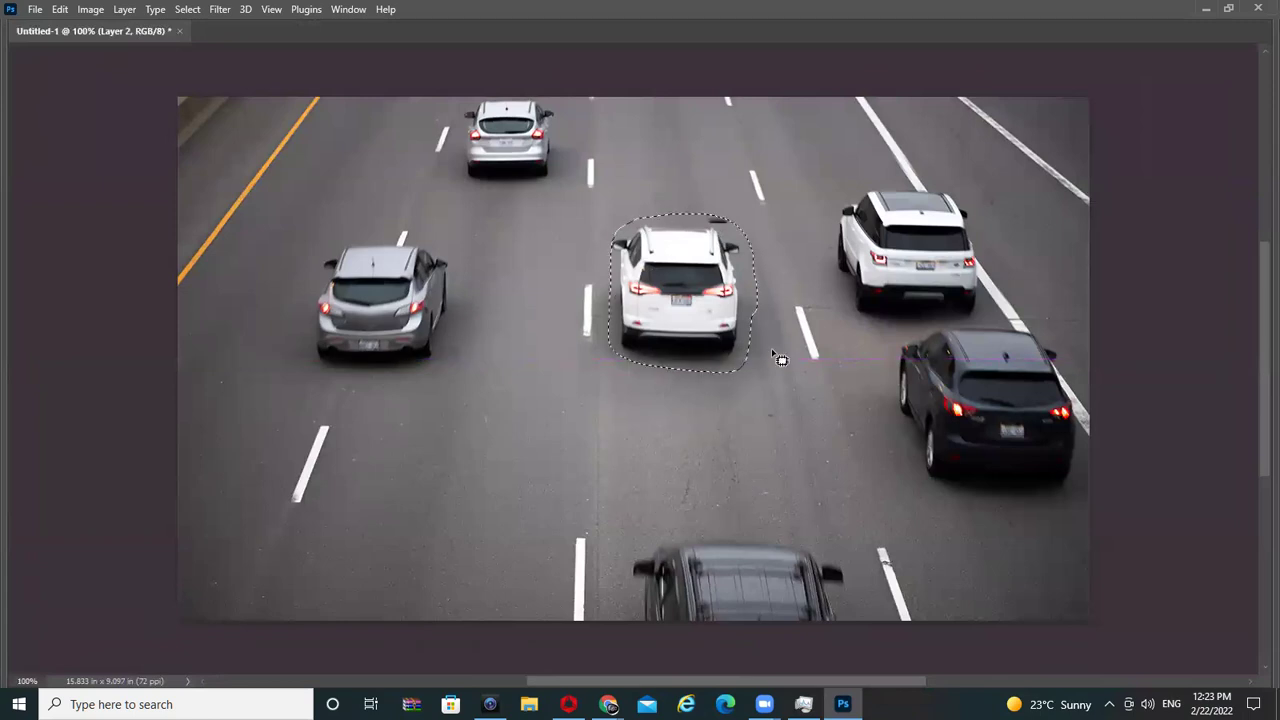
{"action": "left_click_drag", "start_coordinate": [668, 274], "coordinate": [451, 440]}
{"action": "left_click", "coordinate": [718, 405]}
{"action": "key", "text": "ctrl+z"}
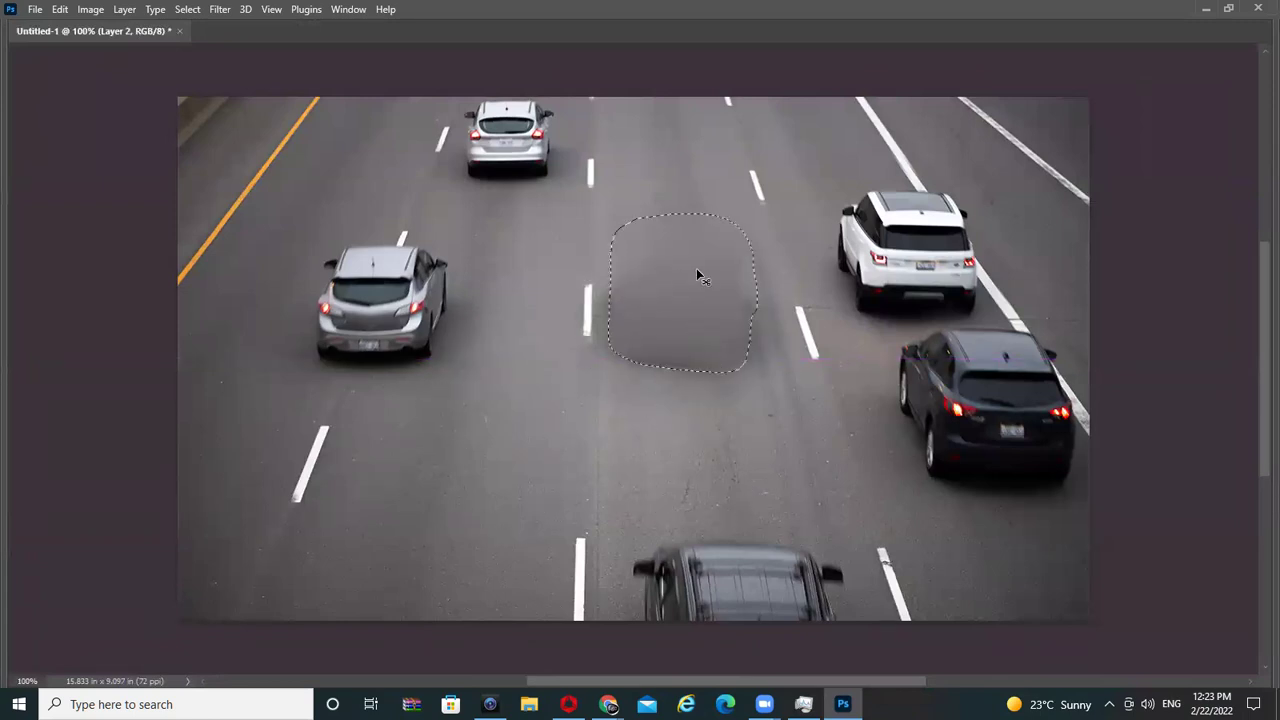
{"action": "key", "text": "ctrl+z"}
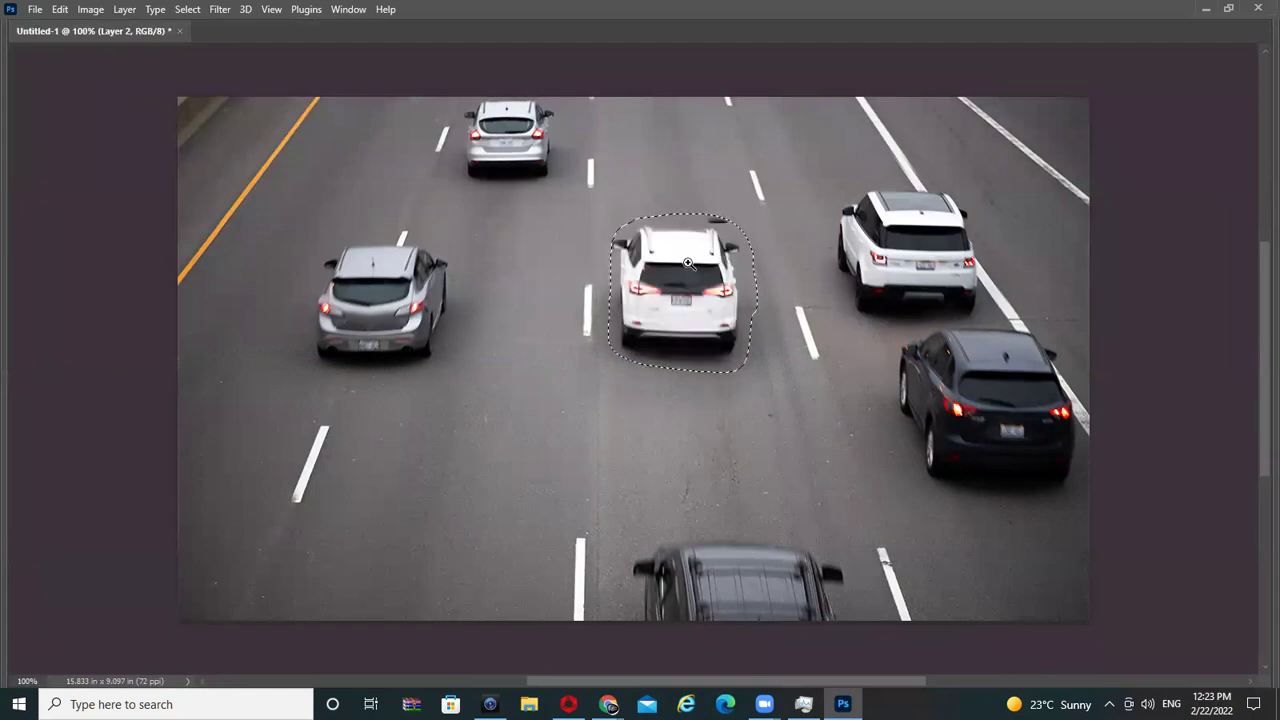
- Zoom in, change the patch settings and retry covering the car with road below
{"action": "left_click", "coordinate": [717, 290]}
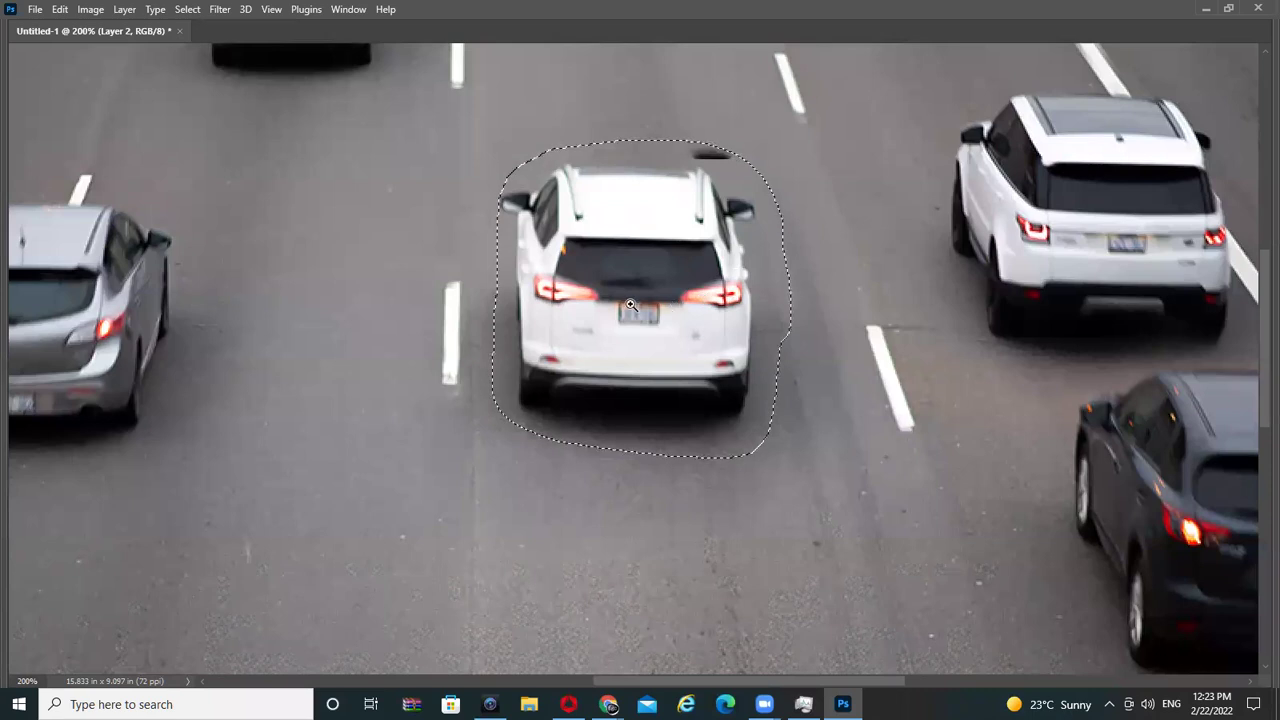
{"action": "key", "text": "Tab"}
{"action": "left_click", "coordinate": [14, 232]}
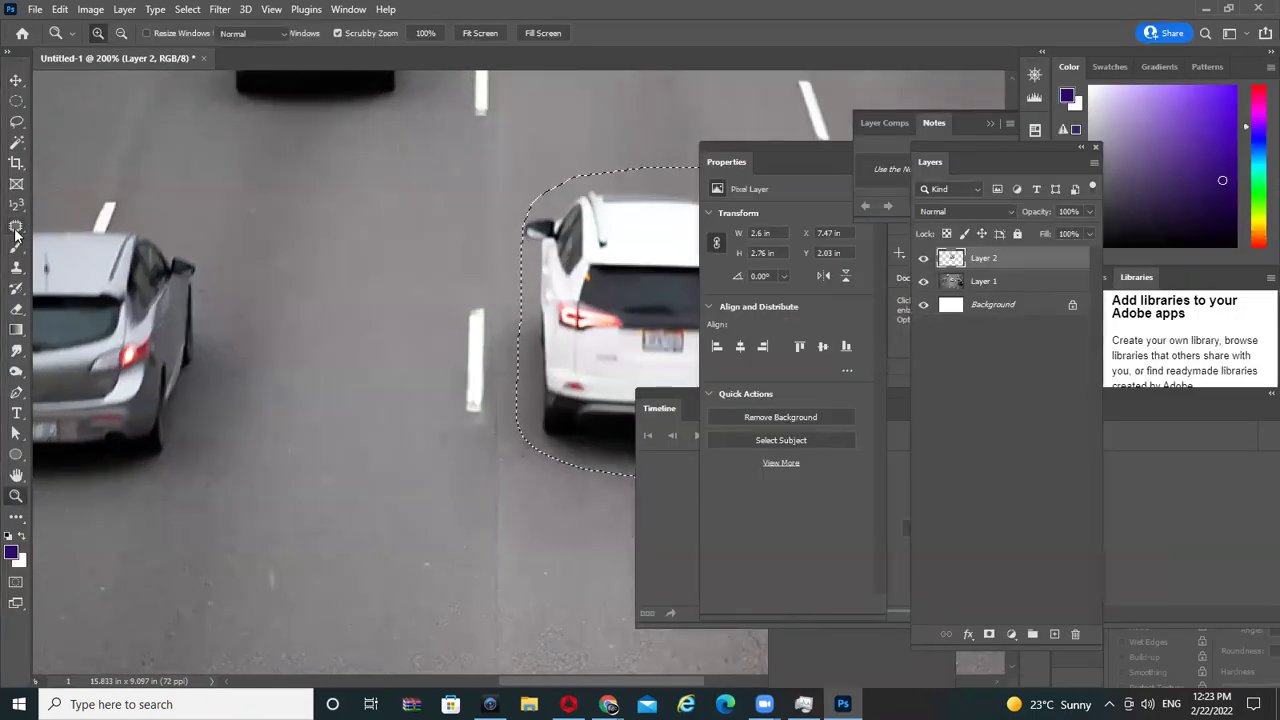
{"action": "key", "text": "Tab"}
{"action": "mouse_move", "coordinate": [624, 274]}
{"action": "left_mouse_down"}
{"action": "mouse_move", "coordinate": [648, 444]}
{"action": "mouse_move", "coordinate": [641, 568]}
{"action": "left_mouse_up"}
{"action": "key", "text": "ctrl+z"}
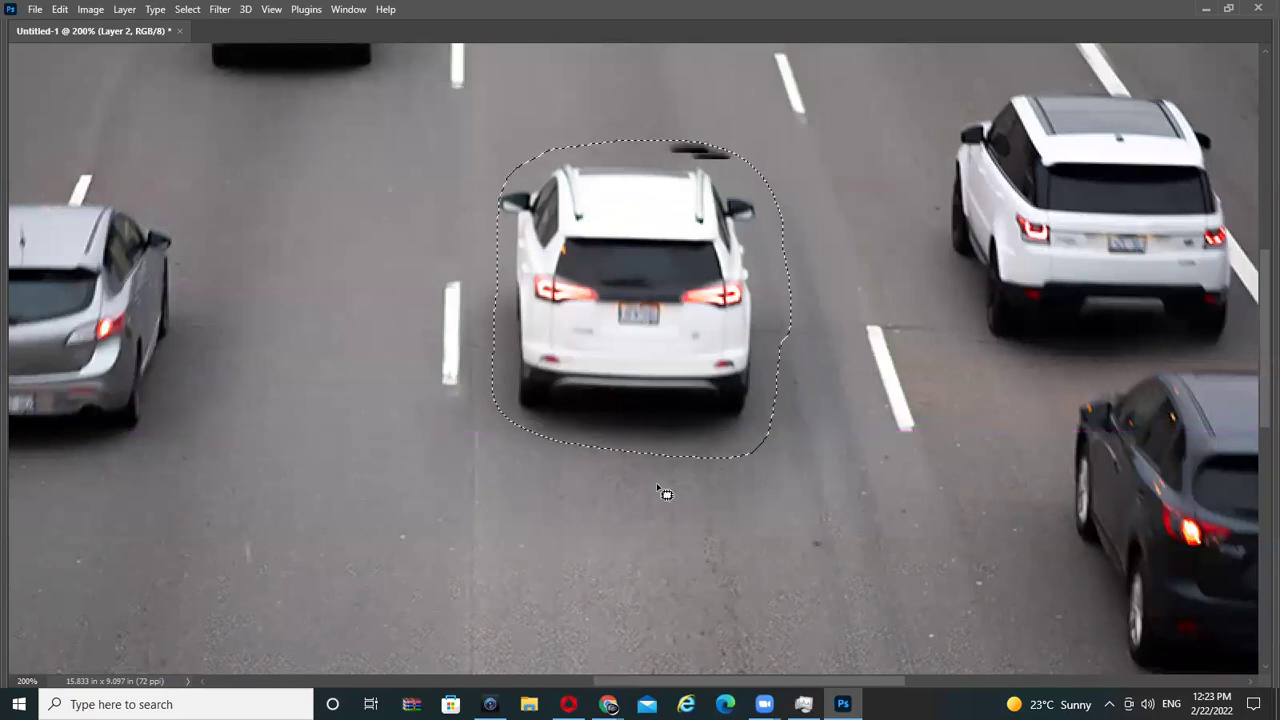
{"action": "key", "text": "ctrl+minus"}
{"action": "mouse_move", "coordinate": [636, 305]}
{"action": "left_mouse_down"}
{"action": "mouse_move", "coordinate": [642, 436]}
{"action": "mouse_move", "coordinate": [607, 162]}
{"action": "left_mouse_up"}
- Undo and redo the car patch to compare, ending with the car restored
{"action": "key", "text": "ctrl+z"}
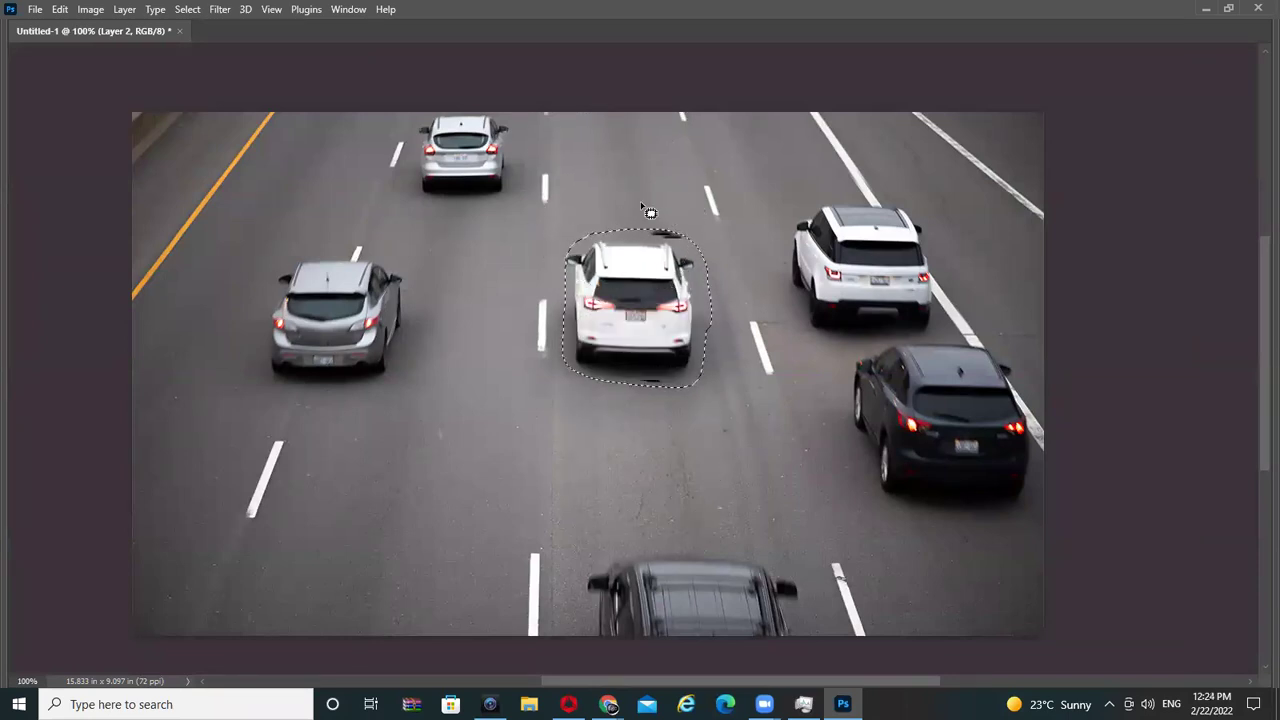
{"action": "scroll", "coordinate": [692, 284], "scroll_direction": "up", "scroll_amount": 2}
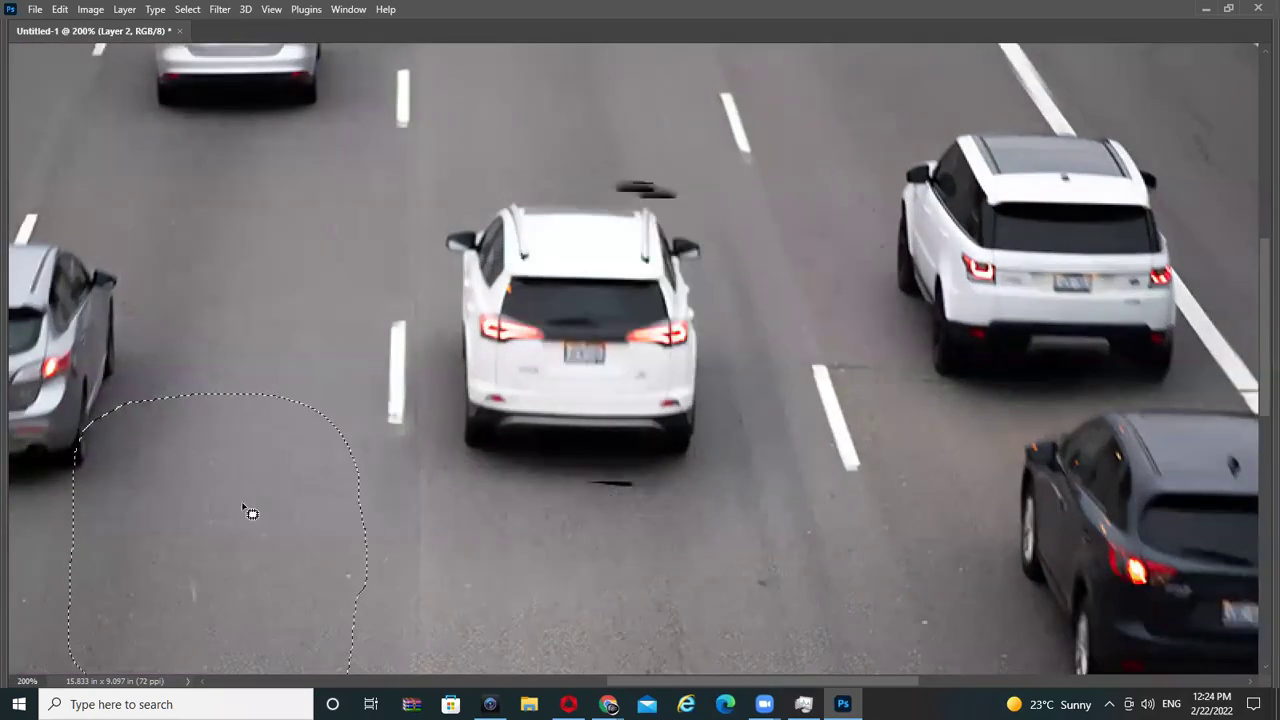
{"action": "key", "text": "ctrl+shift+z"}
{"action": "key", "text": "ctrl+z"}
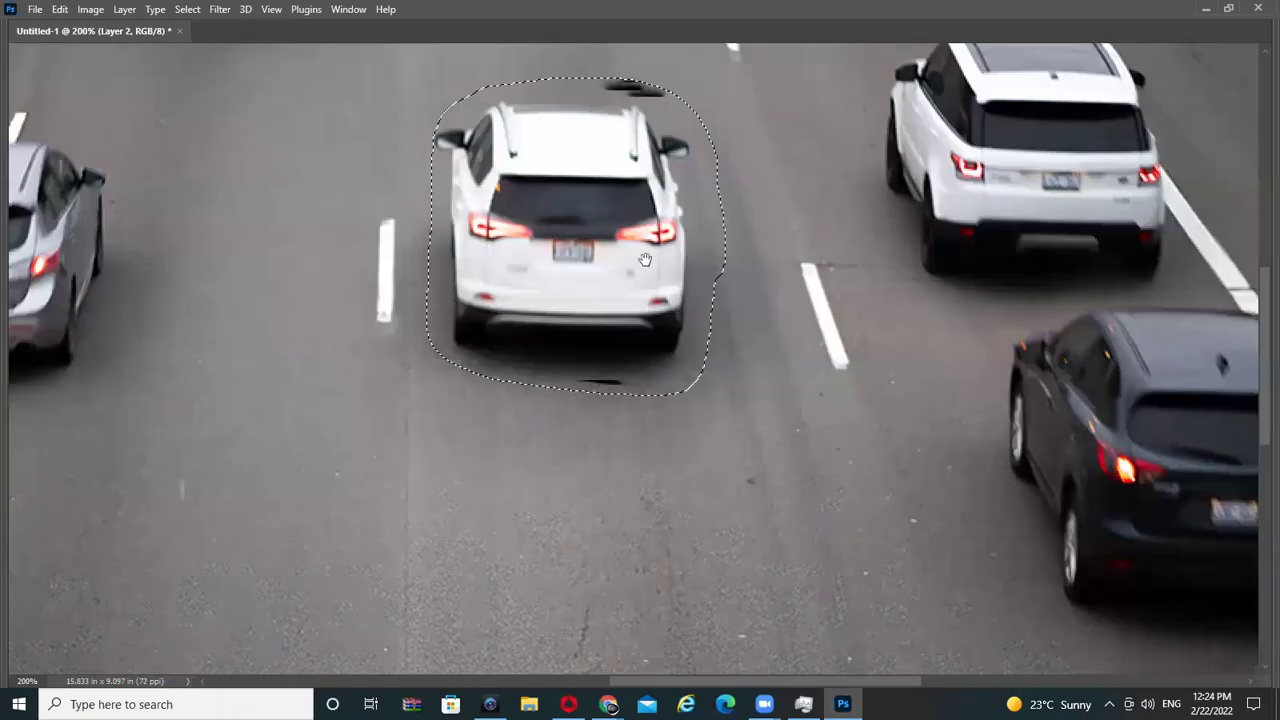
{"action": "scroll", "coordinate": [590, 360], "scroll_direction": "down", "scroll_amount": 4}
- Patch over the car and the dark blob using clean road nearby
{"action": "left_click_drag", "start_coordinate": [648, 534], "coordinate": [660, 535]}
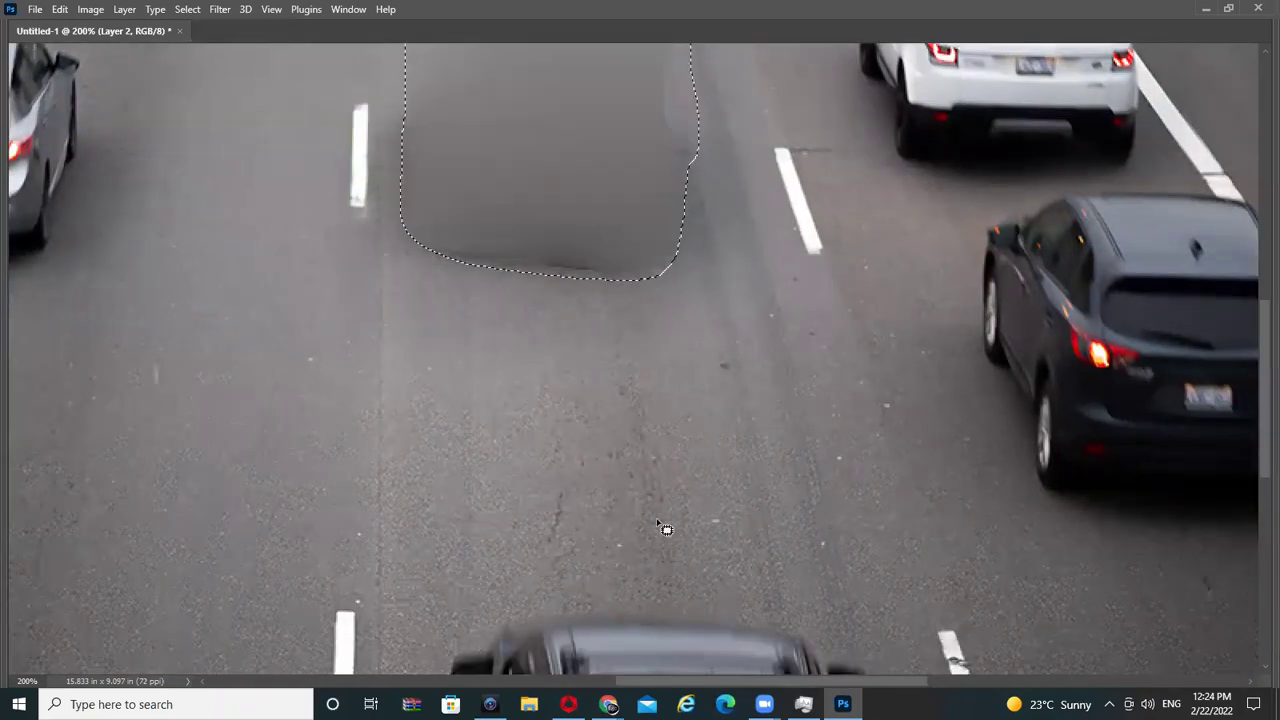
{"action": "scroll", "coordinate": [590, 352], "scroll_direction": "down", "scroll_amount": 2}
{"action": "key", "text": "ctrl+d"}
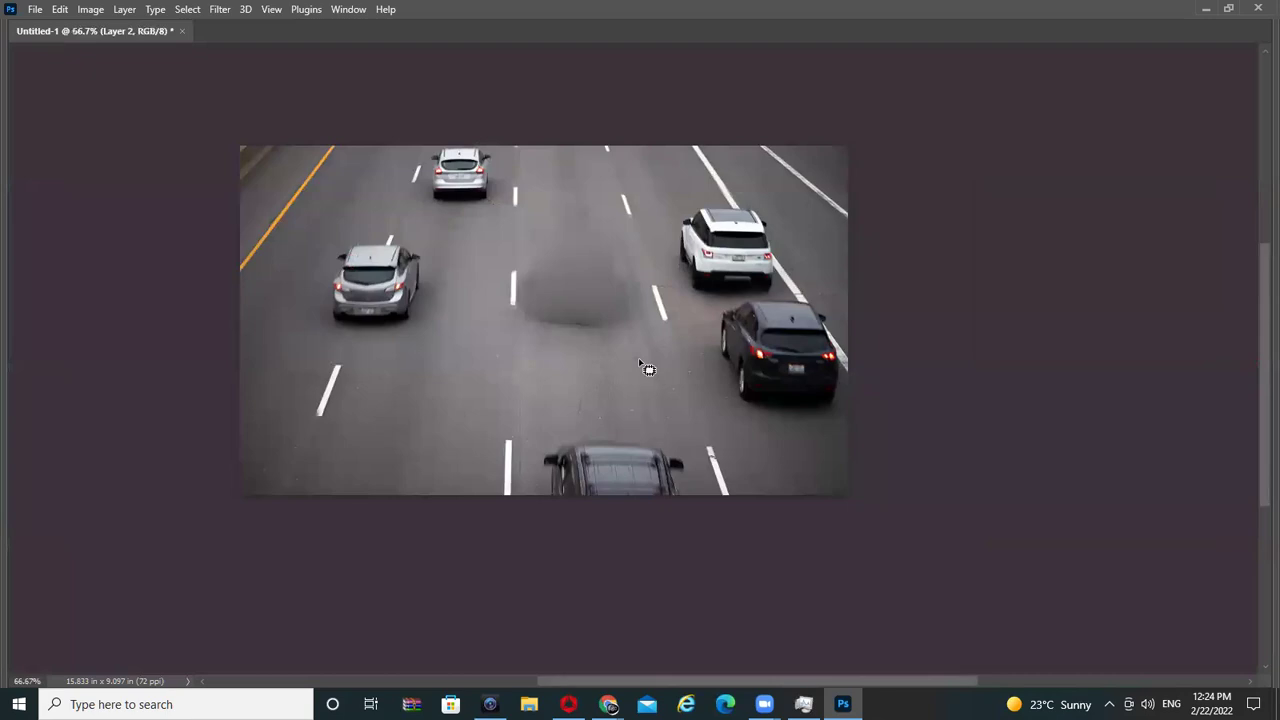
{"action": "scroll", "coordinate": [613, 237], "scroll_direction": "up", "scroll_amount": 1}
{"action": "mouse_move", "coordinate": [543, 308]}
{"action": "left_mouse_down"}
{"action": "mouse_move", "coordinate": [603, 324]}
{"action": "mouse_move", "coordinate": [595, 598]}
{"action": "left_mouse_up"}
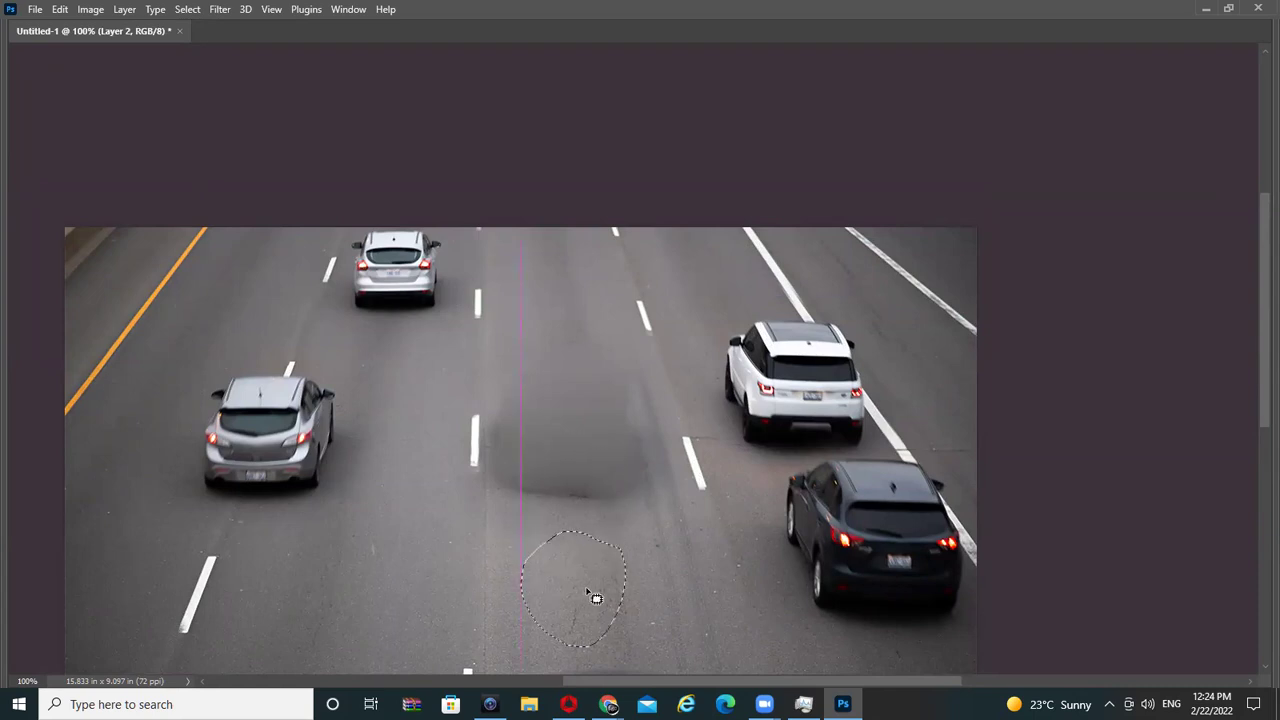
{"action": "key", "text": "ctrl+d"}
{"action": "scroll", "coordinate": [591, 449], "scroll_direction": "up", "scroll_amount": 1}
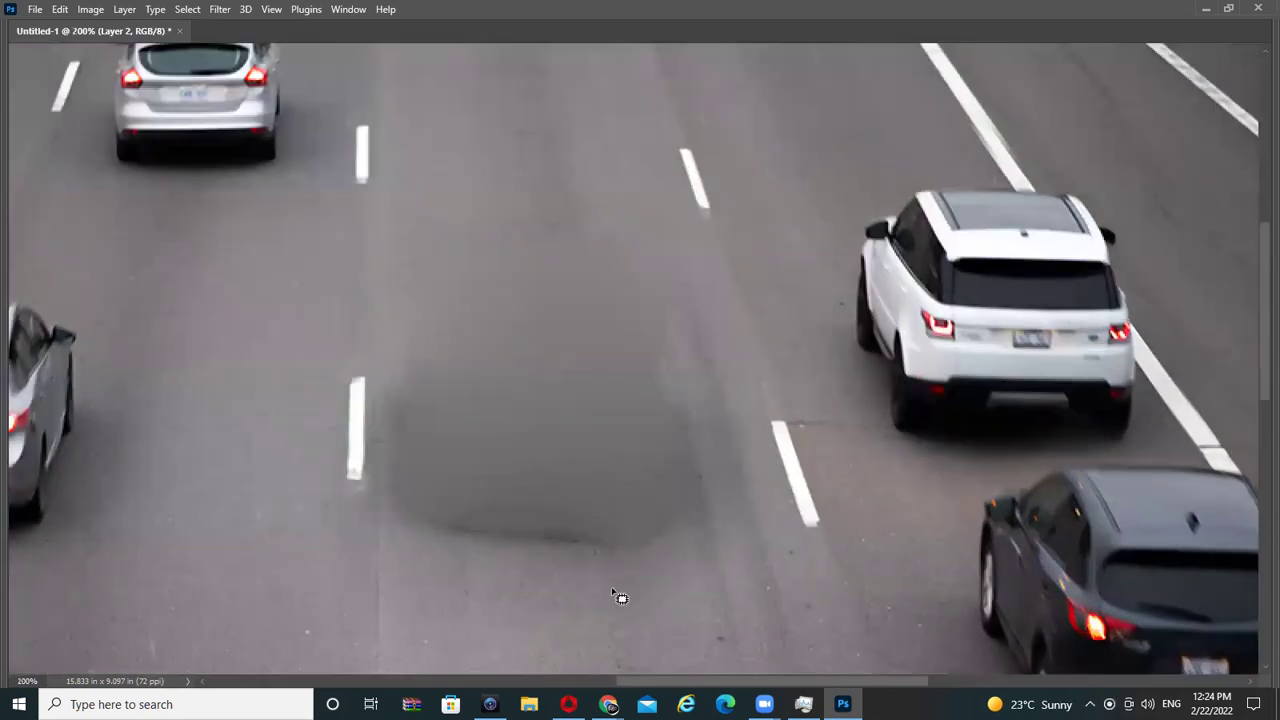
{"action": "left_click_drag", "start_coordinate": [620, 597], "coordinate": [565, 435]}
{"action": "mouse_move", "coordinate": [500, 260]}
{"action": "left_mouse_down"}
{"action": "mouse_move", "coordinate": [514, 266]}
{"action": "mouse_move", "coordinate": [505, 50]}
{"action": "left_mouse_up"}
- Undo back to the white car, deselect, and show the panels again
{"action": "key", "text": "ctrl+z"}
{"action": "key", "text": "ctrl+z"}
{"action": "key", "text": "ctrl+z"}
{"action": "scroll", "coordinate": [515, 268], "scroll_direction": "down", "scroll_amount": 2}
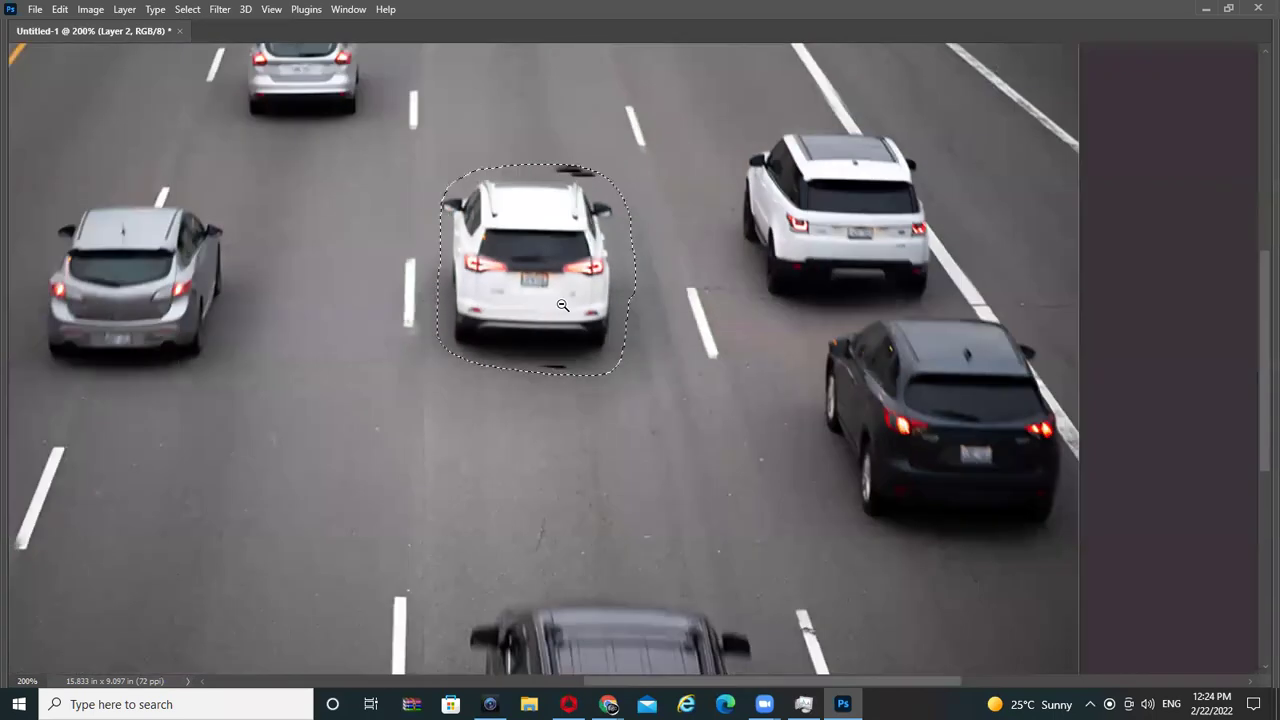
{"action": "key", "text": "ctrl+d"}
{"action": "scroll", "coordinate": [548, 283], "scroll_direction": "up", "scroll_amount": 2}
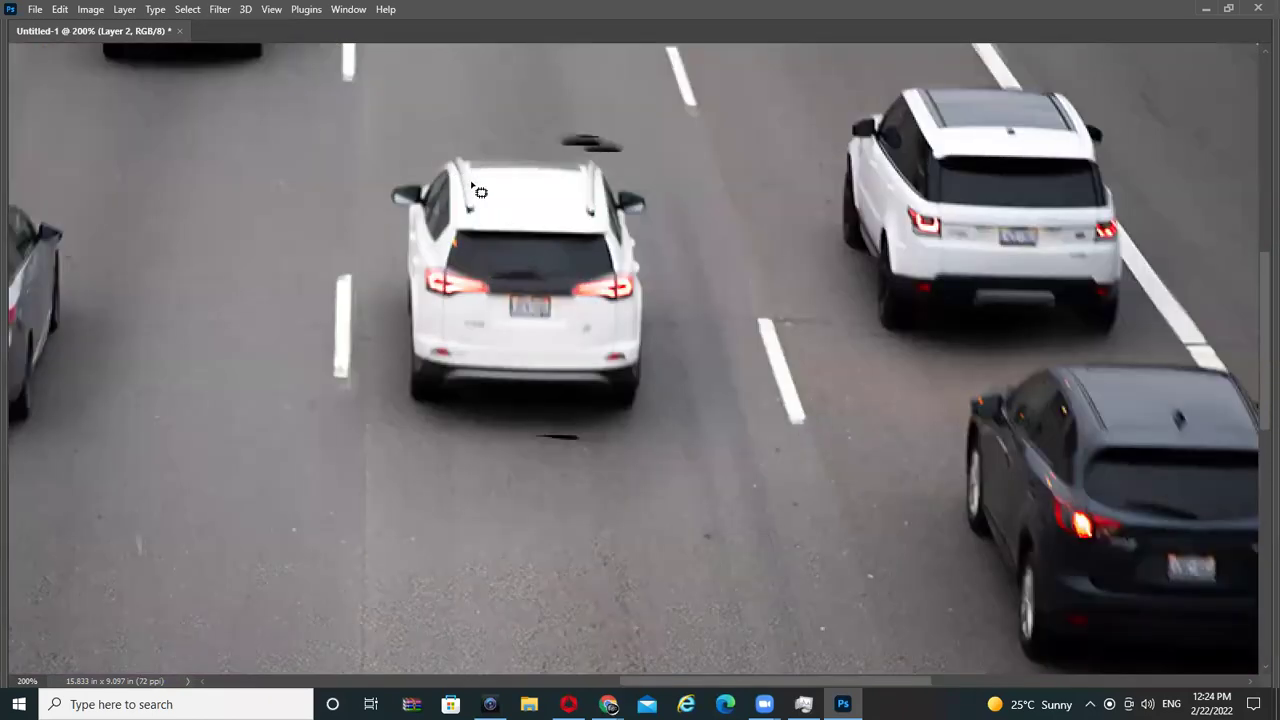
{"action": "scroll", "coordinate": [480, 192], "scroll_direction": "down", "scroll_amount": 2}
{"action": "scroll", "coordinate": [506, 197], "scroll_direction": "up", "scroll_amount": 2}
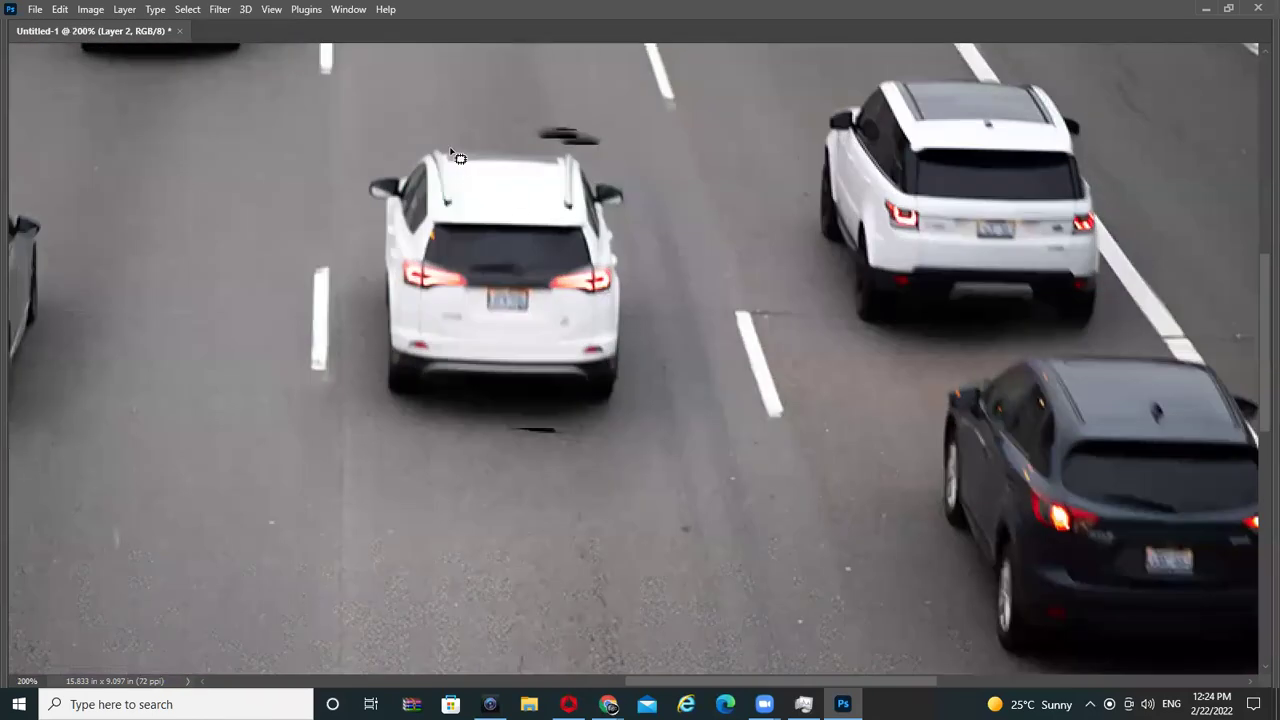
{"action": "key", "text": "Tab"}
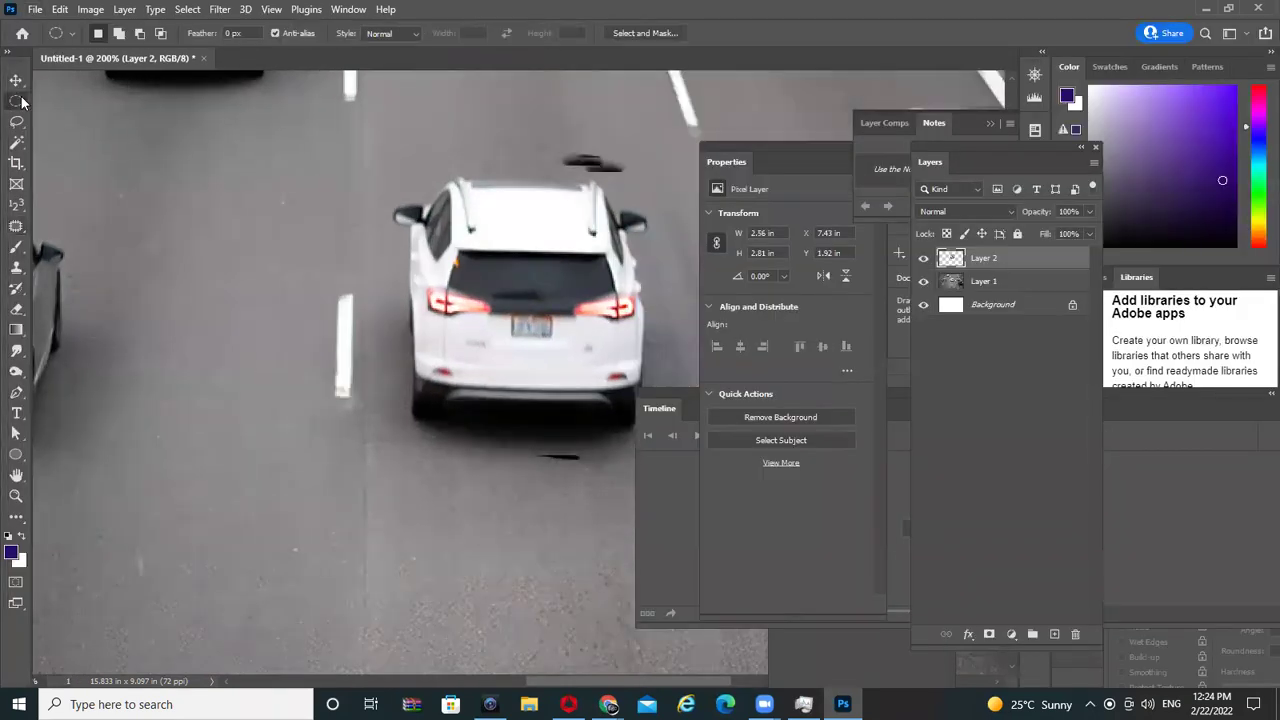
{"action": "right_click", "coordinate": [22, 100]}
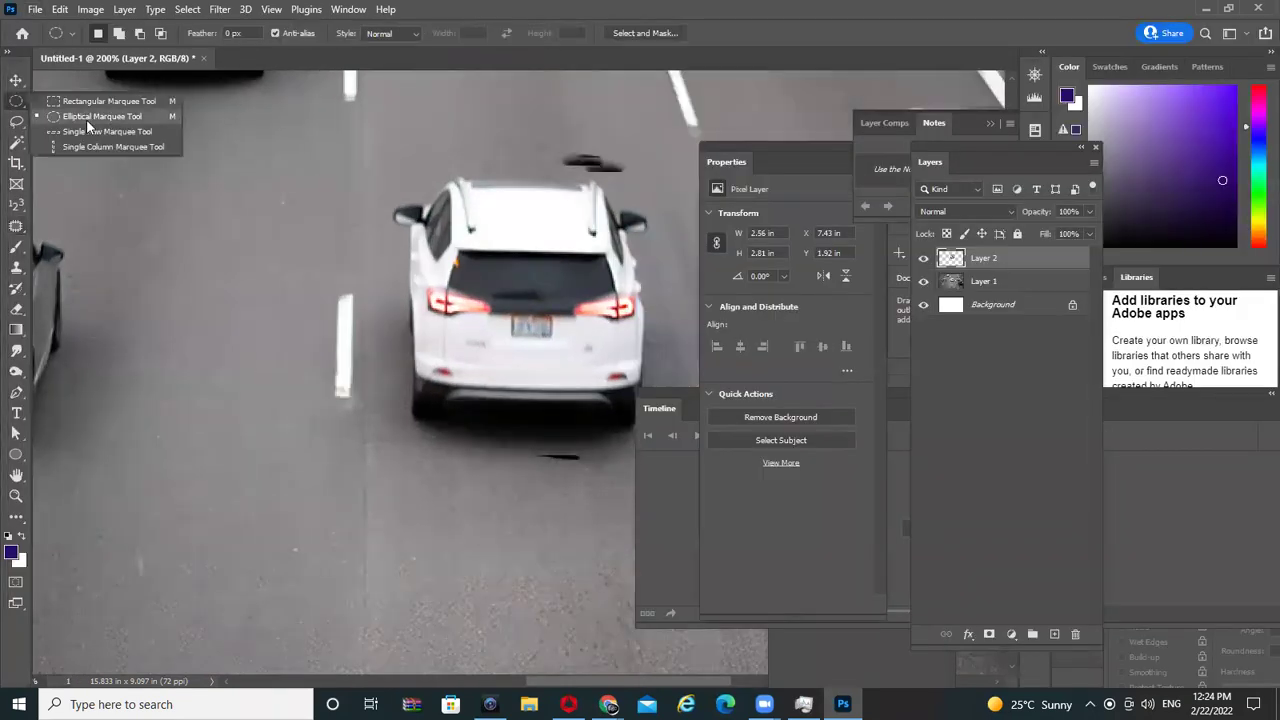
- Outline the white car with the Polygonal Lasso
{"action": "right_click", "coordinate": [16, 124]}
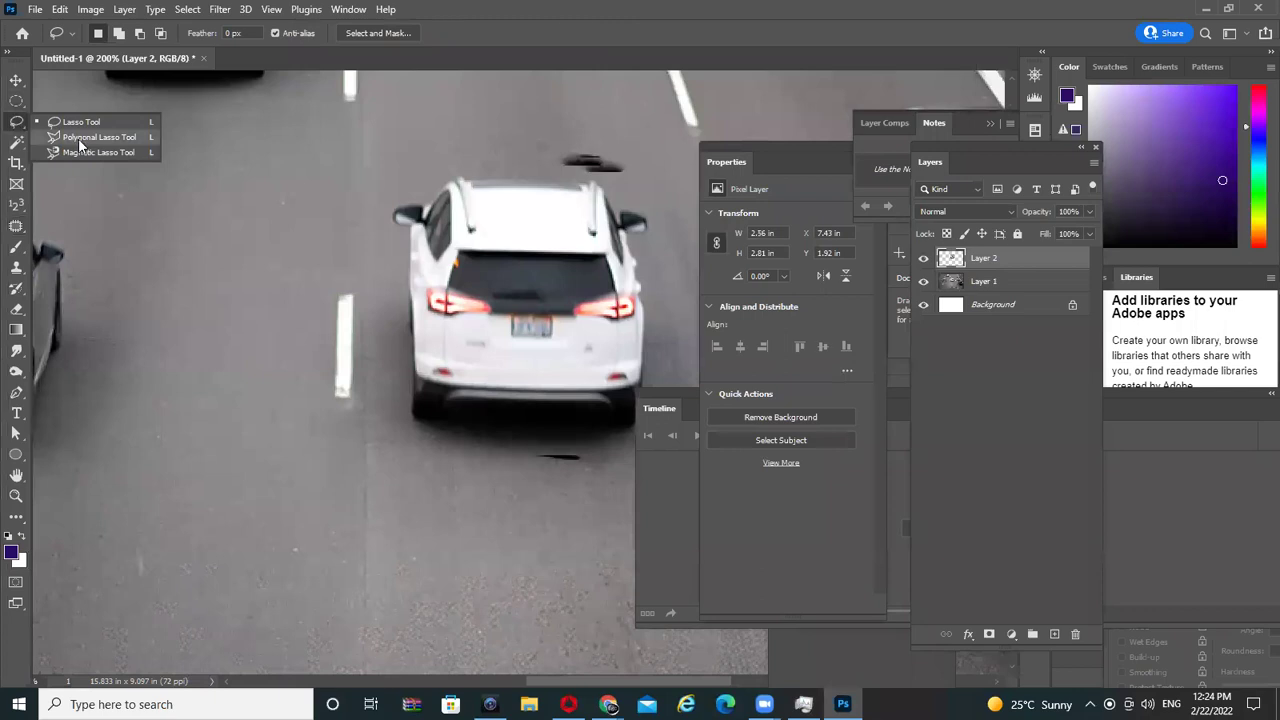
{"action": "left_click", "coordinate": [80, 140]}
{"action": "key", "text": "Tab"}
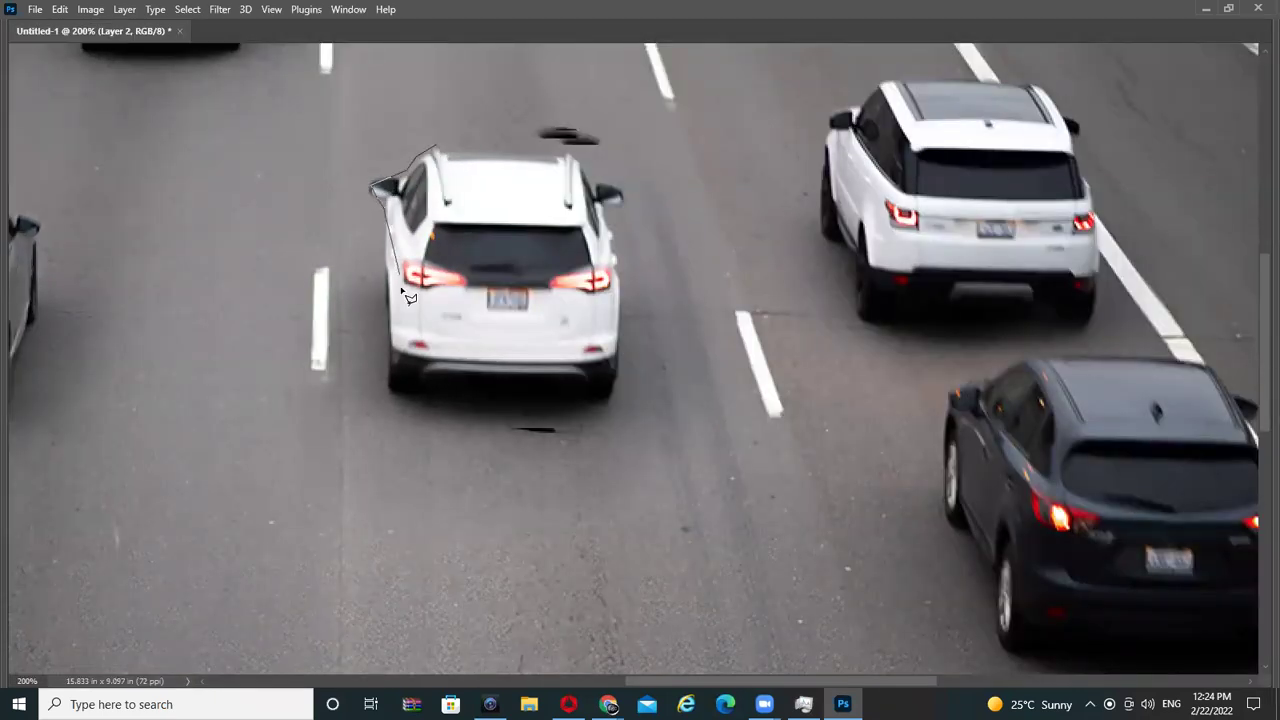
{"action": "left_click_drag", "start_coordinate": [393, 396], "coordinate": [592, 414]}
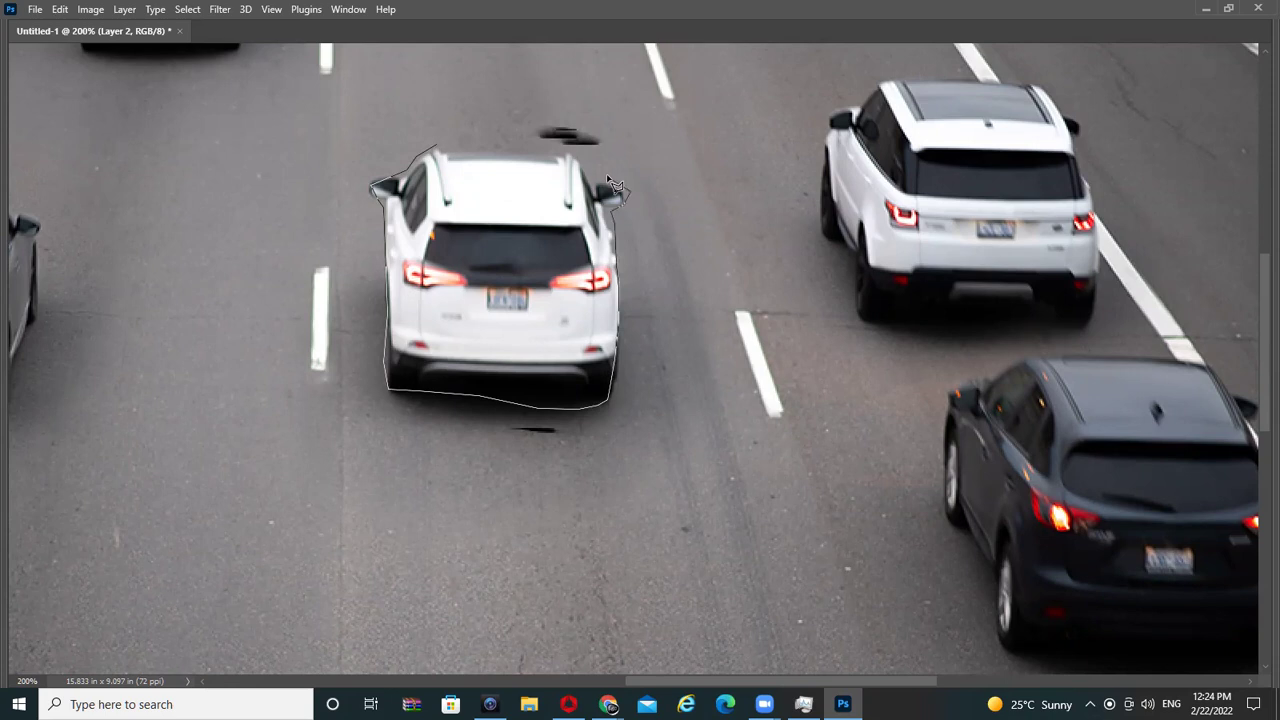
{"action": "left_click_drag", "start_coordinate": [520, 135], "coordinate": [452, 137]}
{"action": "left_click", "coordinate": [455, 147]}
- Content-Aware fill the car's outline from the surrounding road, then deselect
{"action": "left_click", "coordinate": [60, 9]}
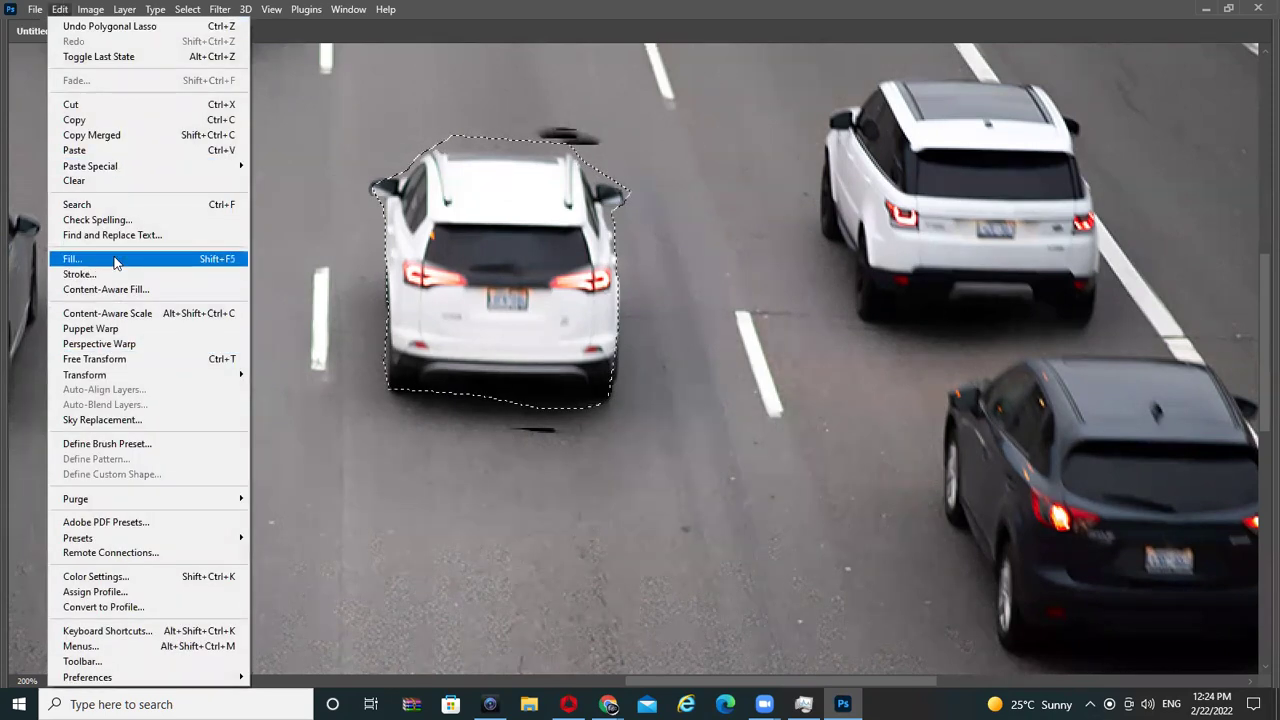
{"action": "left_click", "coordinate": [115, 262]}
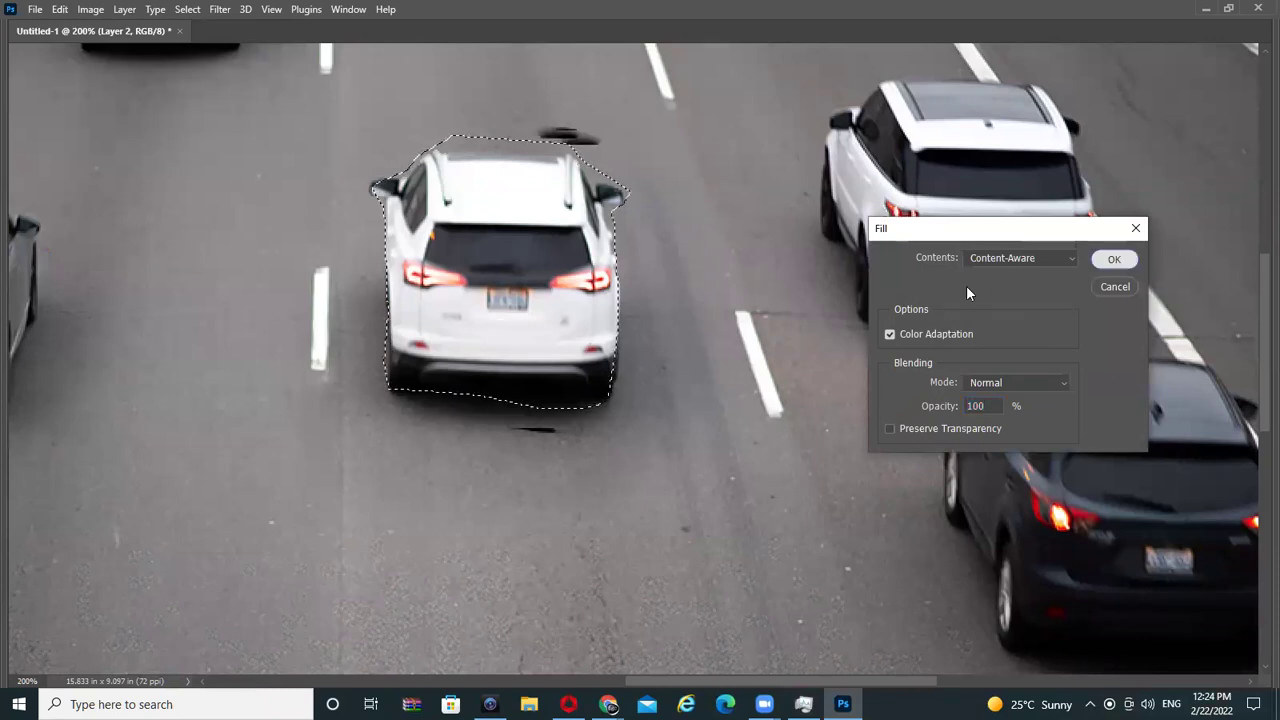
{"action": "key", "text": "Return"}
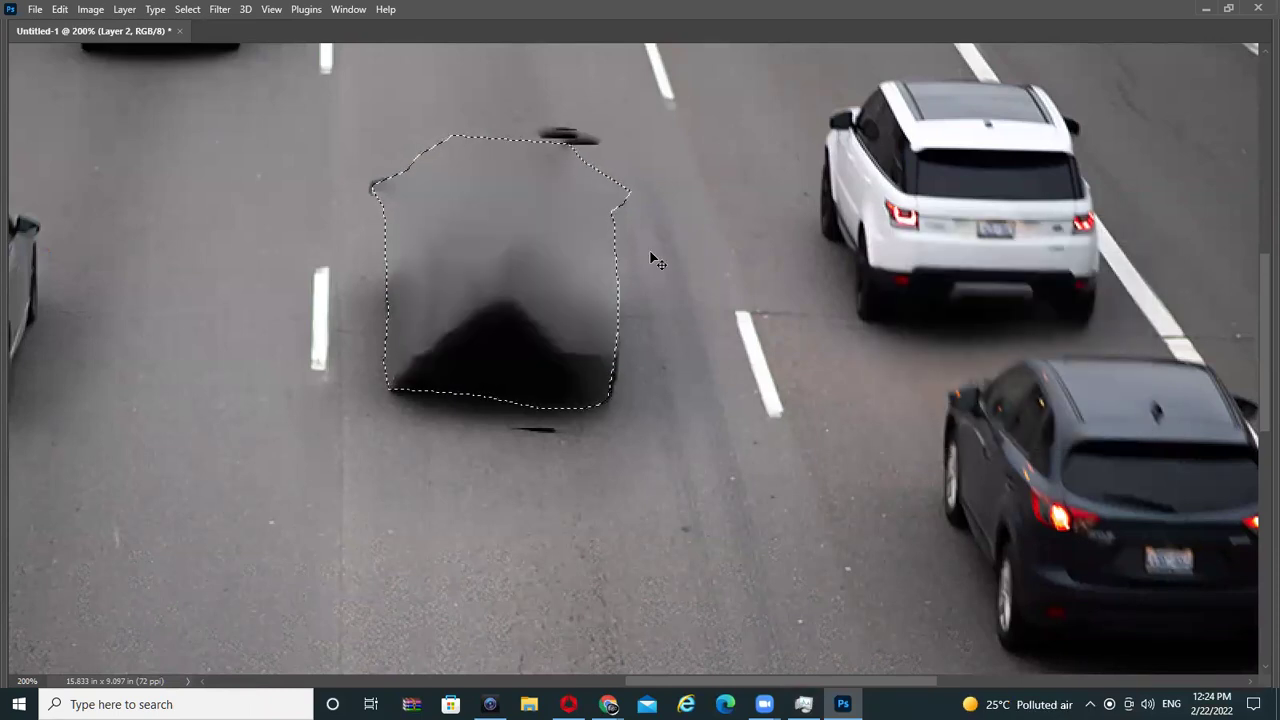
{"action": "key", "text": "ctrl+d"}
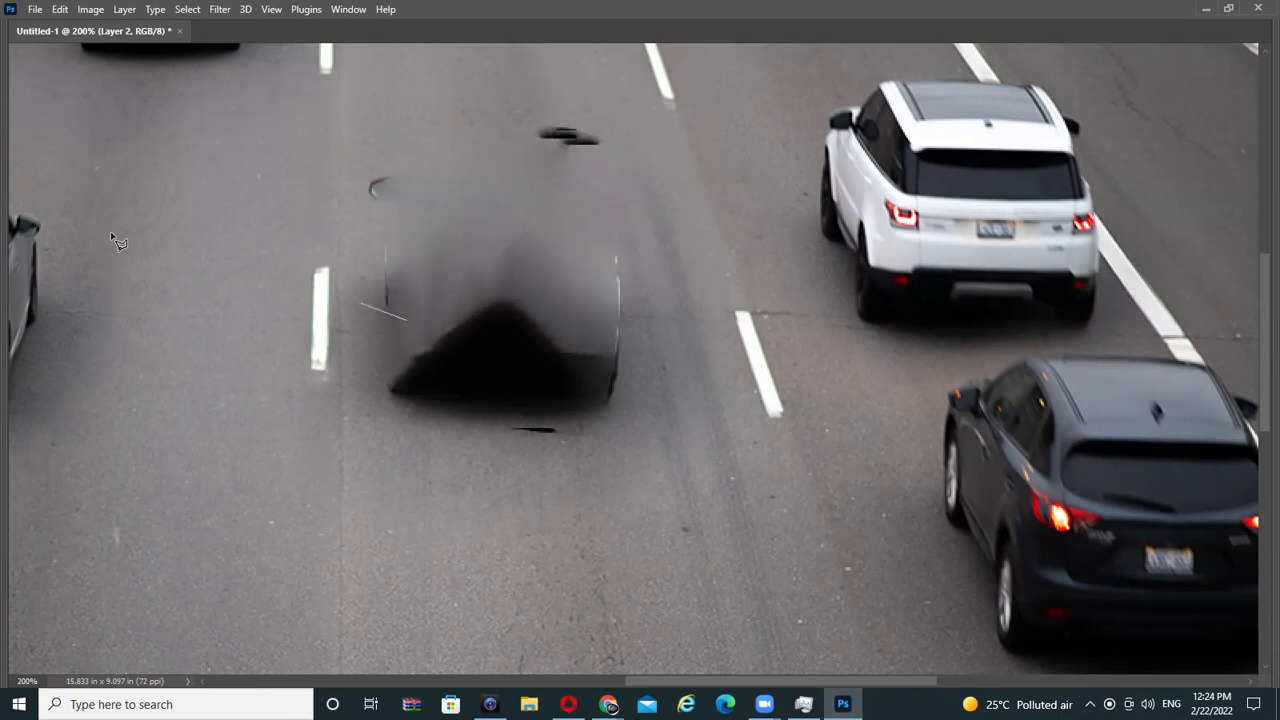
{"action": "scroll", "coordinate": [115, 240], "scroll_direction": "left", "scroll_amount": 2}
{"action": "left_click", "coordinate": [600, 270]}
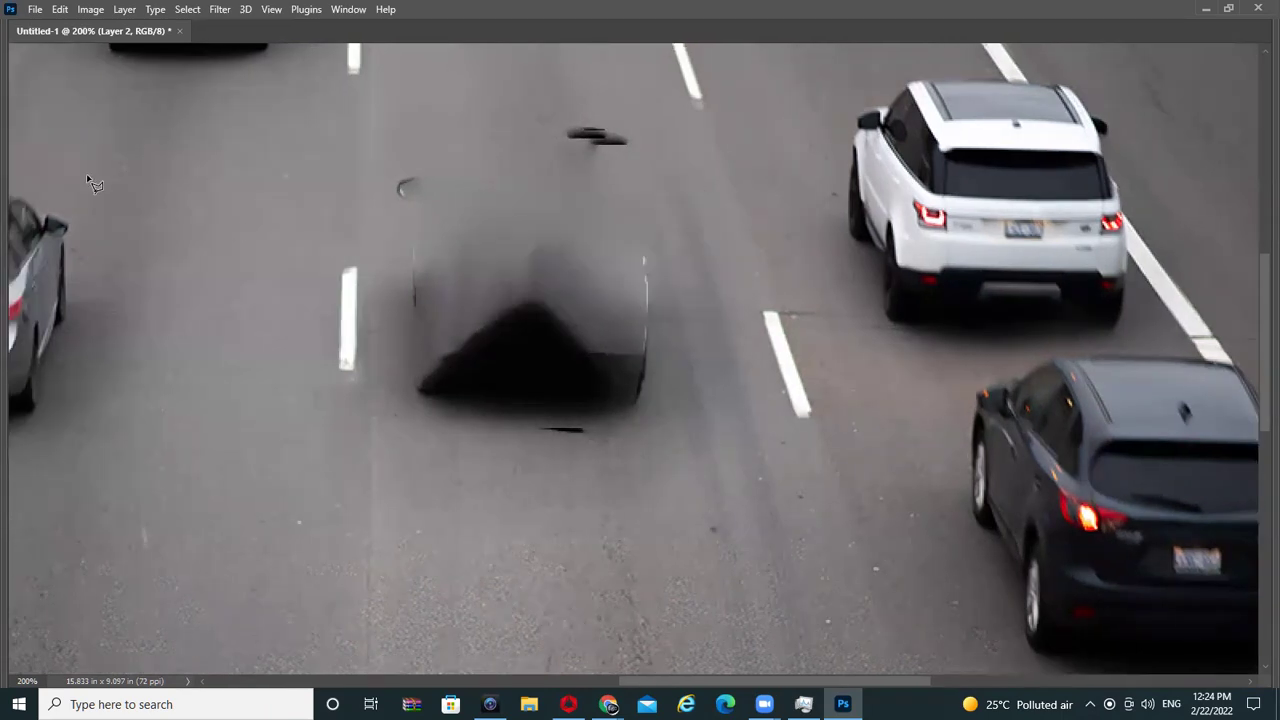
{"action": "key", "text": "Tab"}
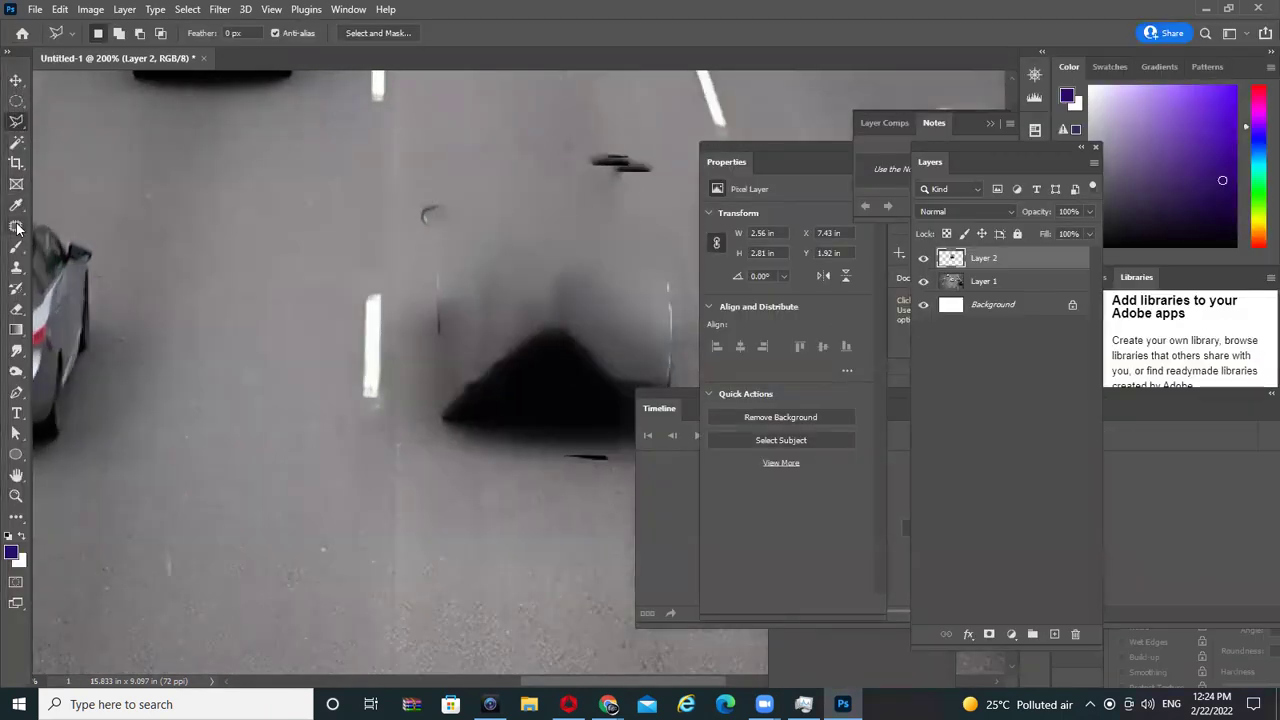
- Lasso and delete the two stray dark marks near the smudge
{"action": "key", "text": "Tab"}
{"action": "left_click_drag", "start_coordinate": [652, 150], "coordinate": [597, 78]}
{"action": "scroll", "coordinate": [605, 100], "scroll_direction": "up", "scroll_amount": 3}
{"action": "scroll", "coordinate": [605, 100], "scroll_direction": "left", "scroll_amount": 2}
{"action": "key", "text": "Delete"}
{"action": "key", "text": "ctrl+d"}
{"action": "mouse_move", "coordinate": [437, 281]}
{"action": "left_mouse_down"}
{"action": "mouse_move", "coordinate": [457, 246]}
{"action": "mouse_move", "coordinate": [477, 603]}
{"action": "left_mouse_up"}
{"action": "key", "text": "Delete"}
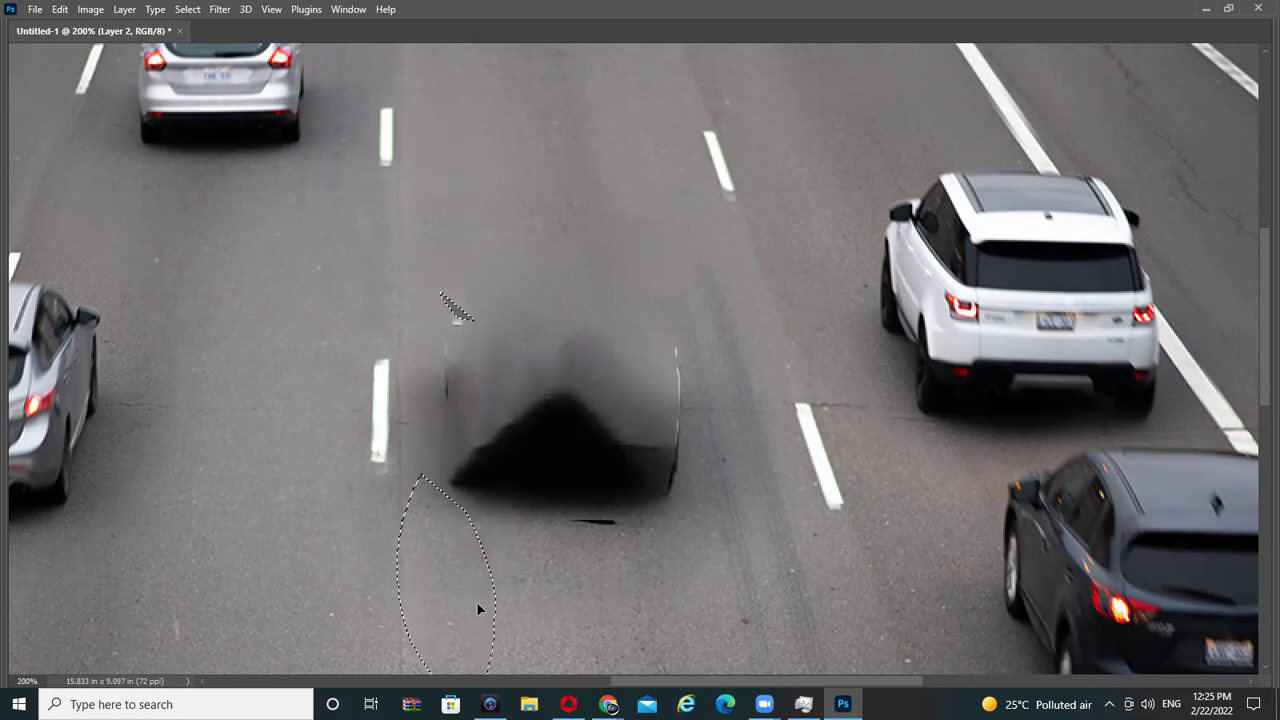
{"action": "key", "text": "ctrl+d"}
{"action": "left_click_drag", "start_coordinate": [600, 506], "coordinate": [478, 352]}
- Select Layer 1 and hide both Layer 1 and the Background
{"action": "key", "text": "Tab"}
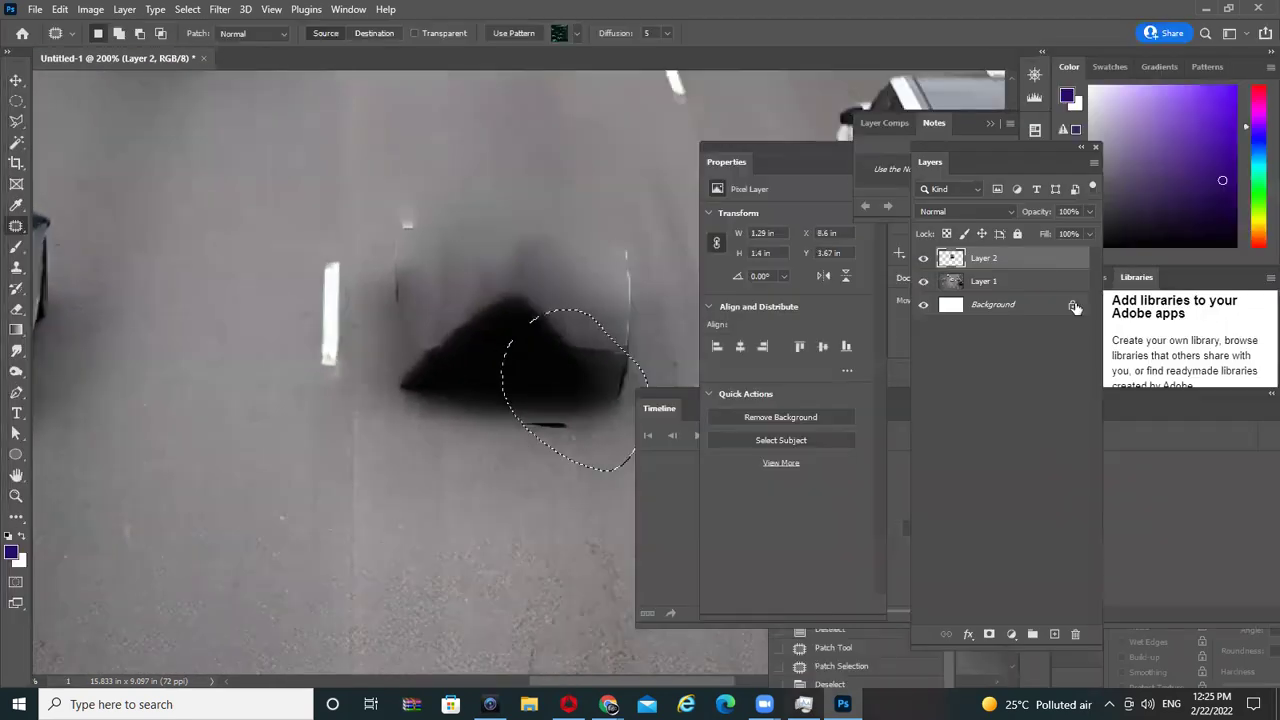
{"action": "left_click", "coordinate": [1022, 289]}
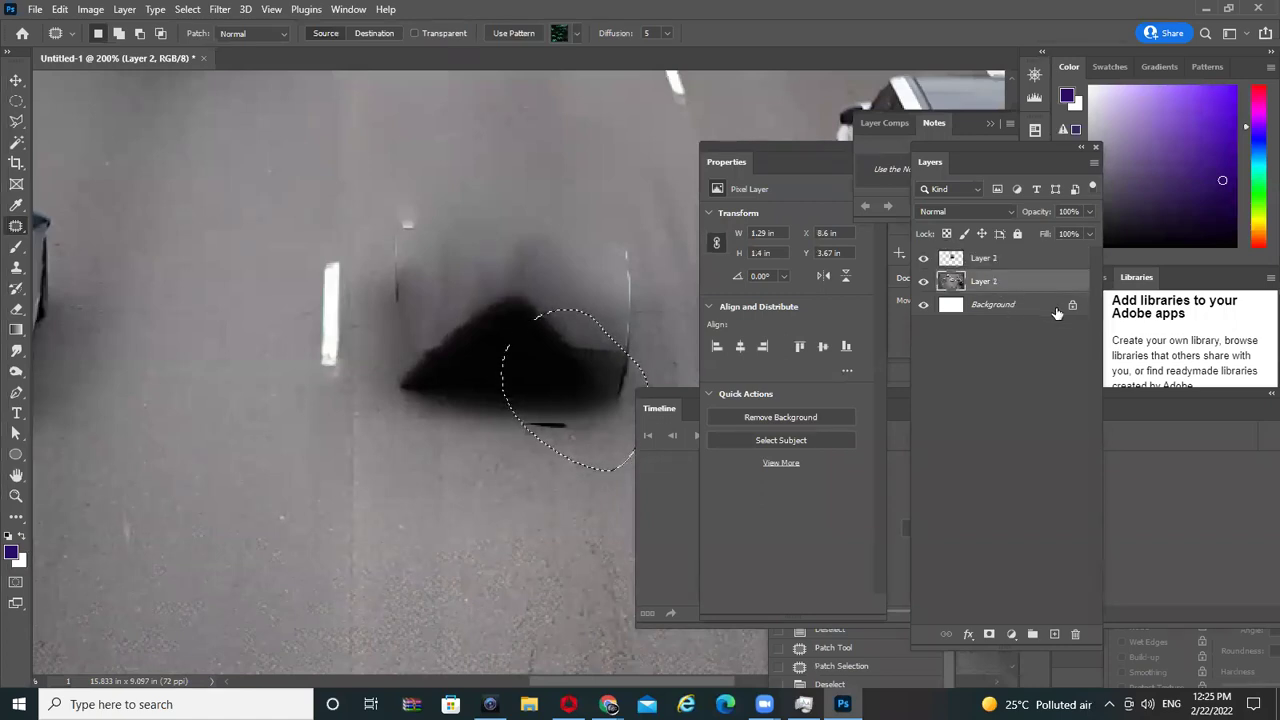
{"action": "left_click_drag", "start_coordinate": [923, 281], "coordinate": [920, 338]}
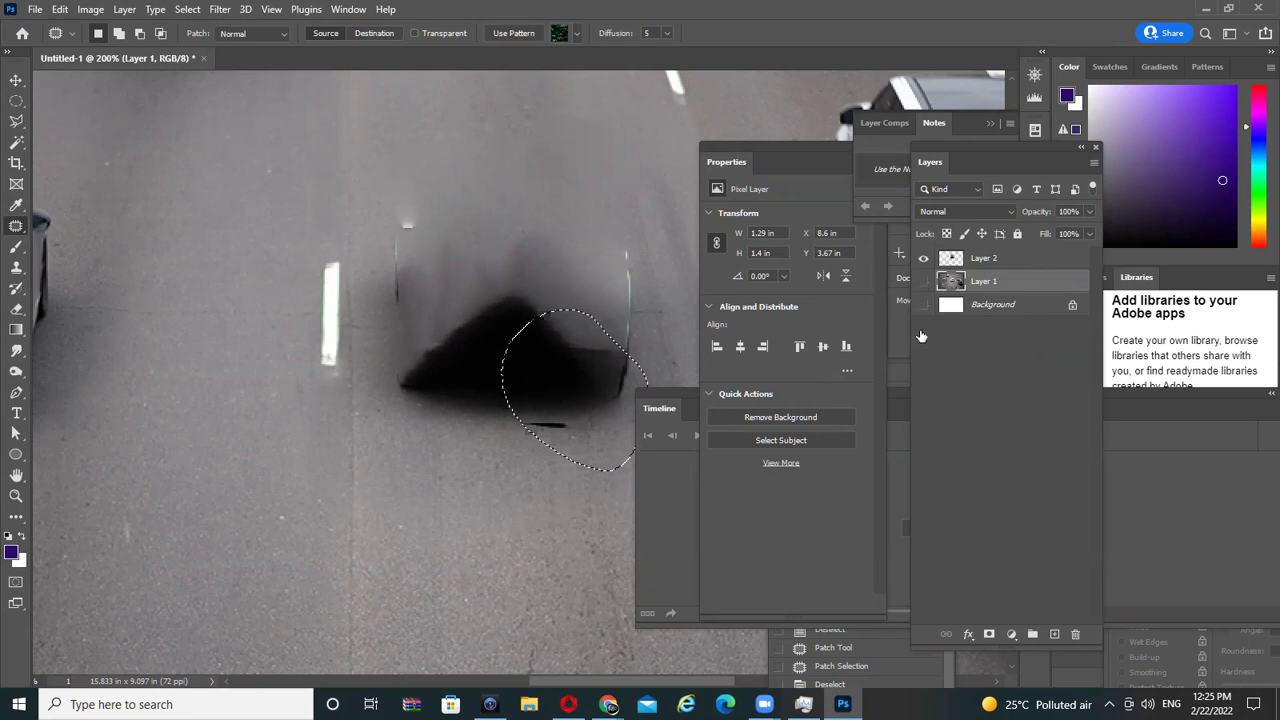
- Toggle Layer 2 to compare, show Layer 1 again, and zoom out to 100%
{"action": "left_click", "coordinate": [923, 258]}
{"action": "left_click", "coordinate": [923, 258]}
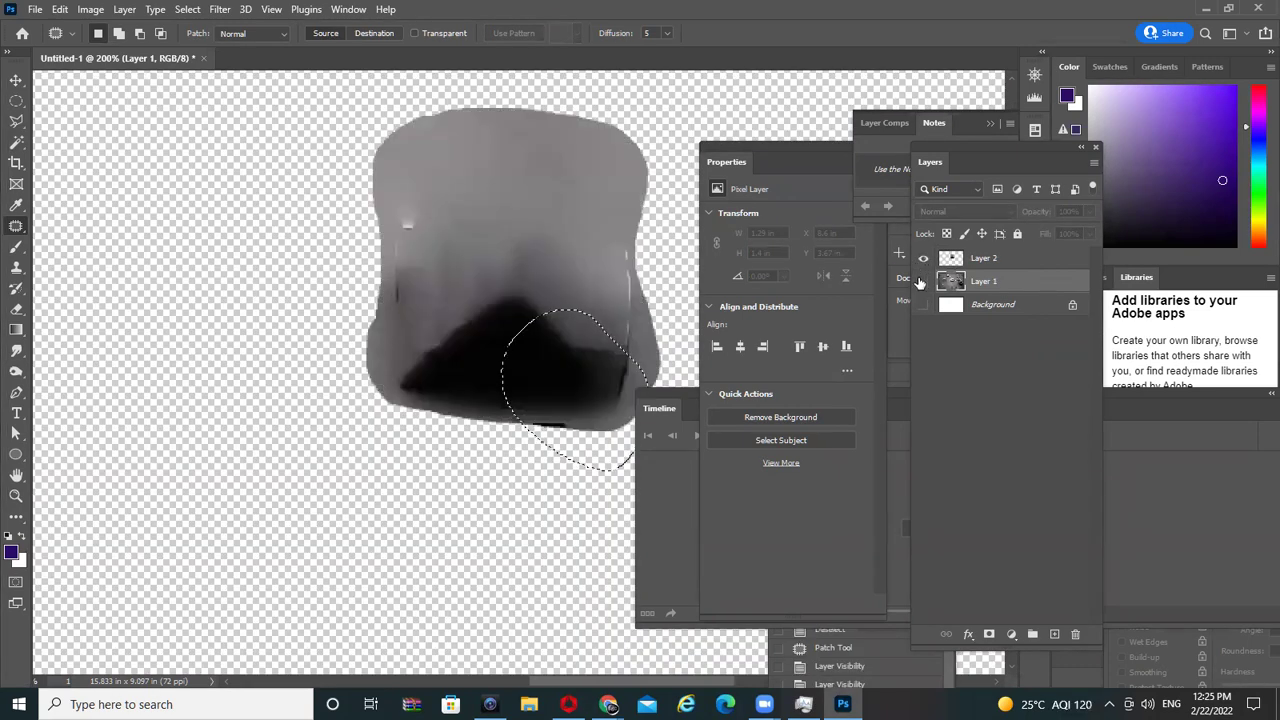
{"action": "left_click", "coordinate": [348, 9]}
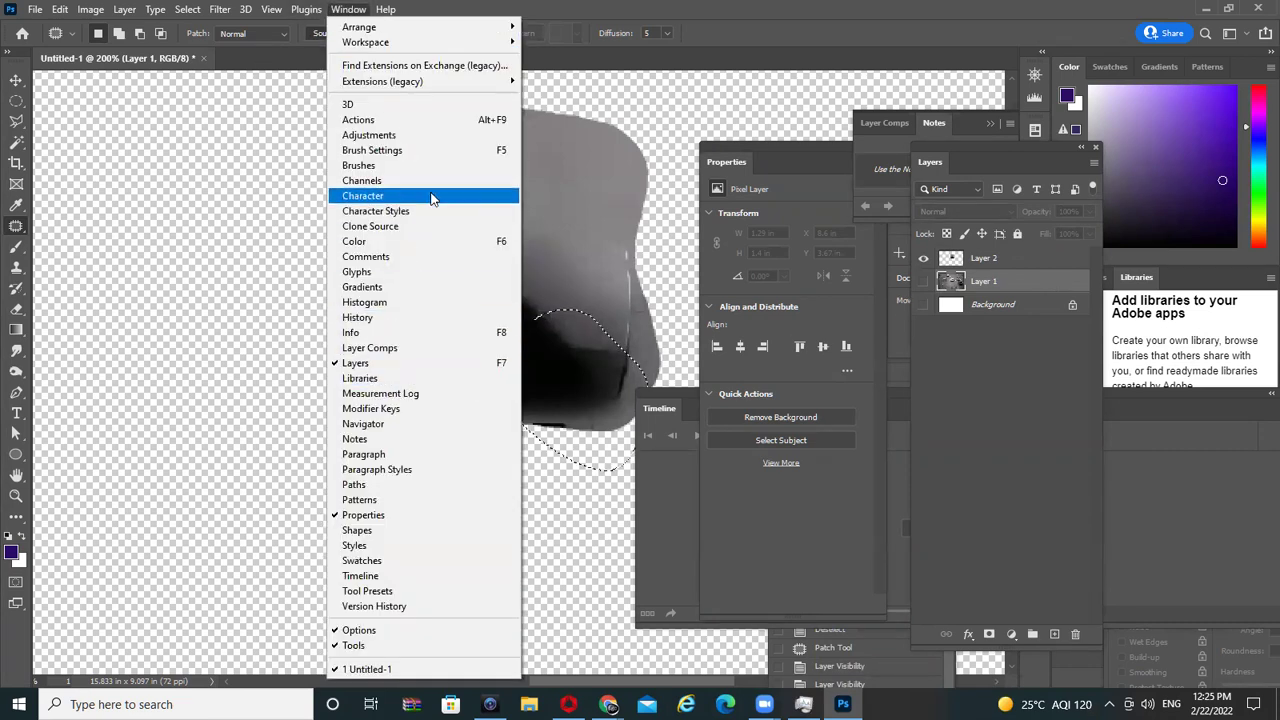
{"action": "left_click", "coordinate": [923, 281]}
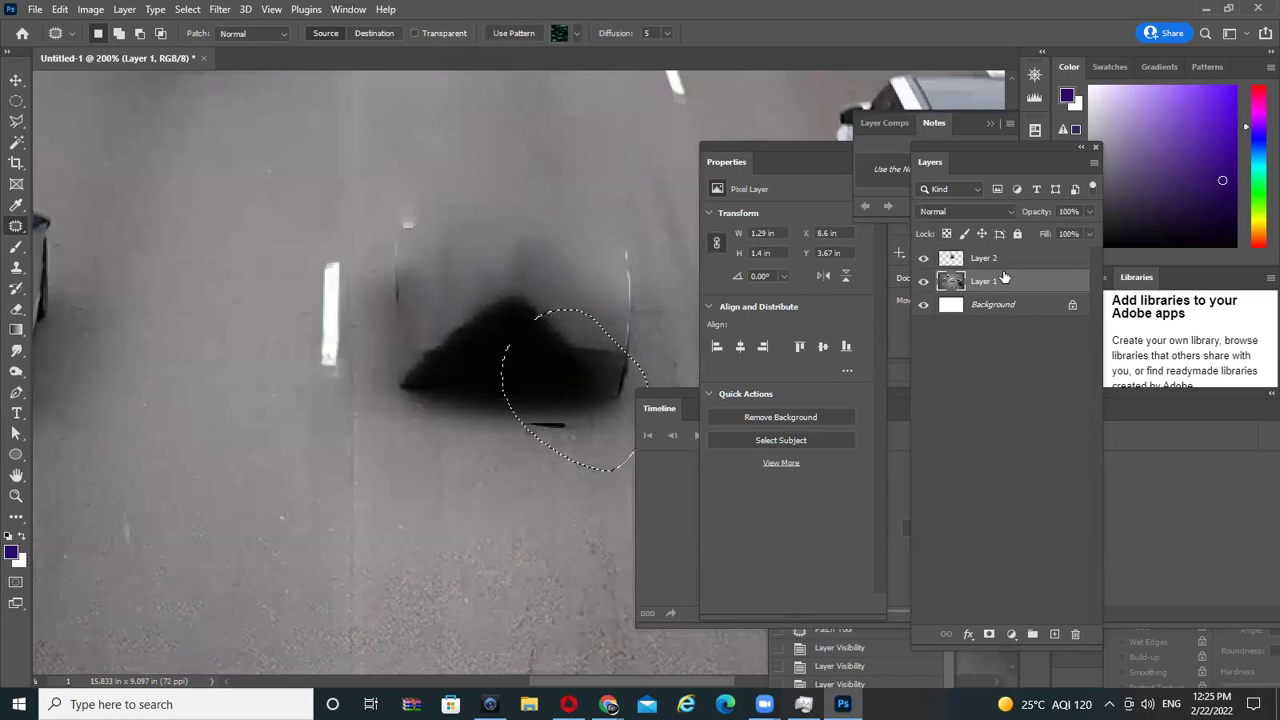
{"action": "key", "text": "ctrl+minus"}
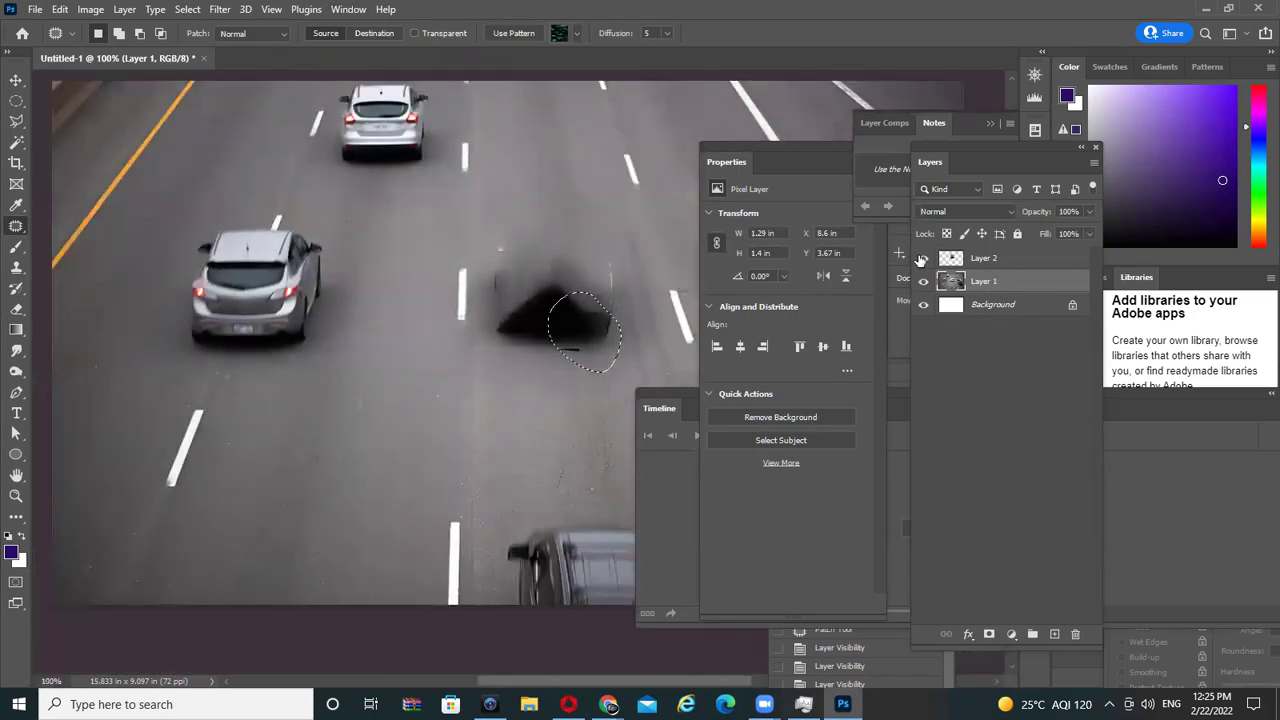
{"action": "key", "text": "ctrl+d"}
{"action": "key", "text": "ctrl+z"}
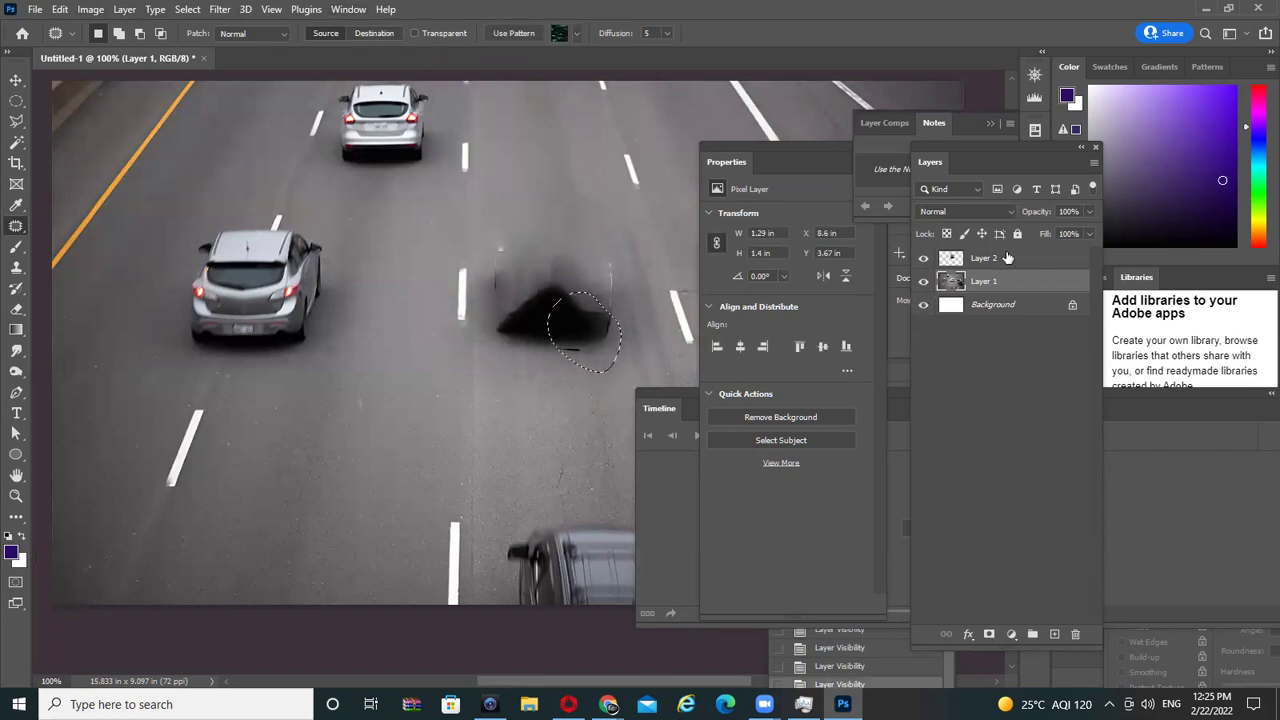
- Delete Layer 2 with the removed car and centre the white car in view
{"action": "left_click", "coordinate": [1007, 258], "text": "shift"}
{"action": "mouse_move", "coordinate": [1012, 282]}
{"action": "left_mouse_down"}
{"action": "mouse_move", "coordinate": [1052, 596]}
{"action": "mouse_move", "coordinate": [1075, 633]}
{"action": "left_mouse_up"}
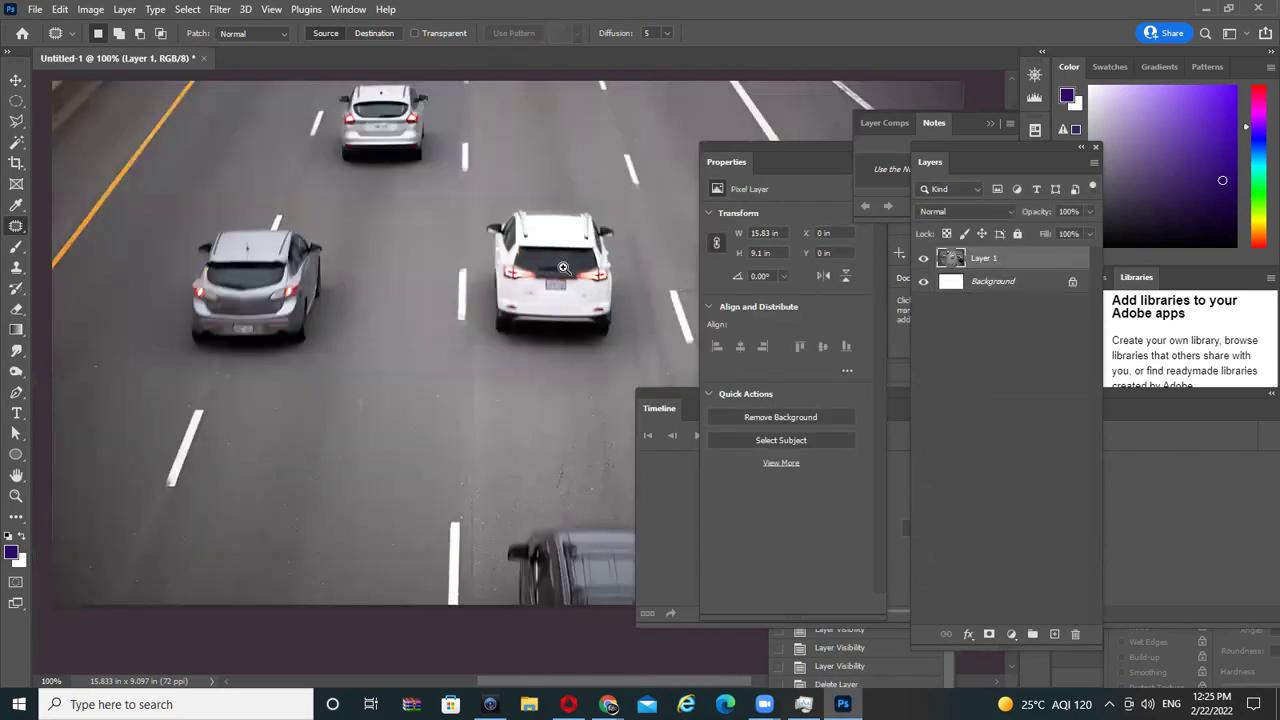
{"action": "scroll", "coordinate": [565, 268], "scroll_direction": "up", "scroll_amount": 2}
{"action": "left_click_drag", "start_coordinate": [533, 291], "coordinate": [413, 237]}
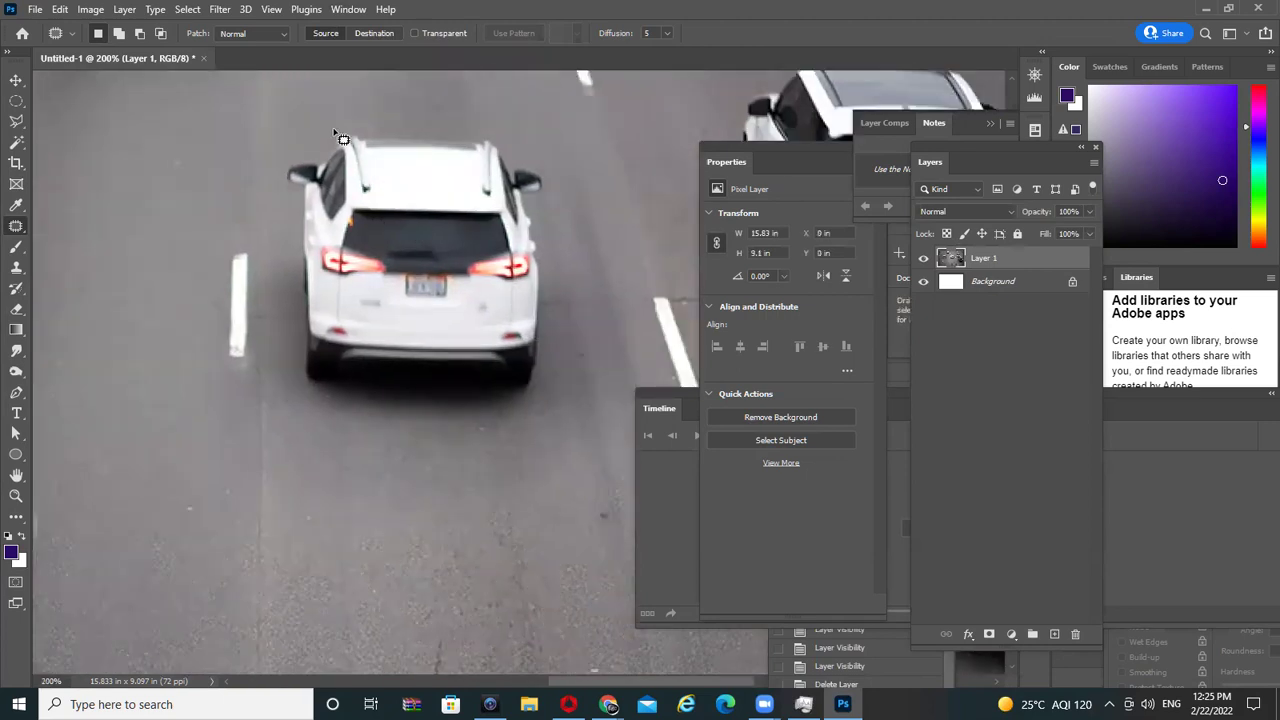
- Trace a lasso outline around the whole white car
{"action": "left_click", "coordinate": [17, 122]}
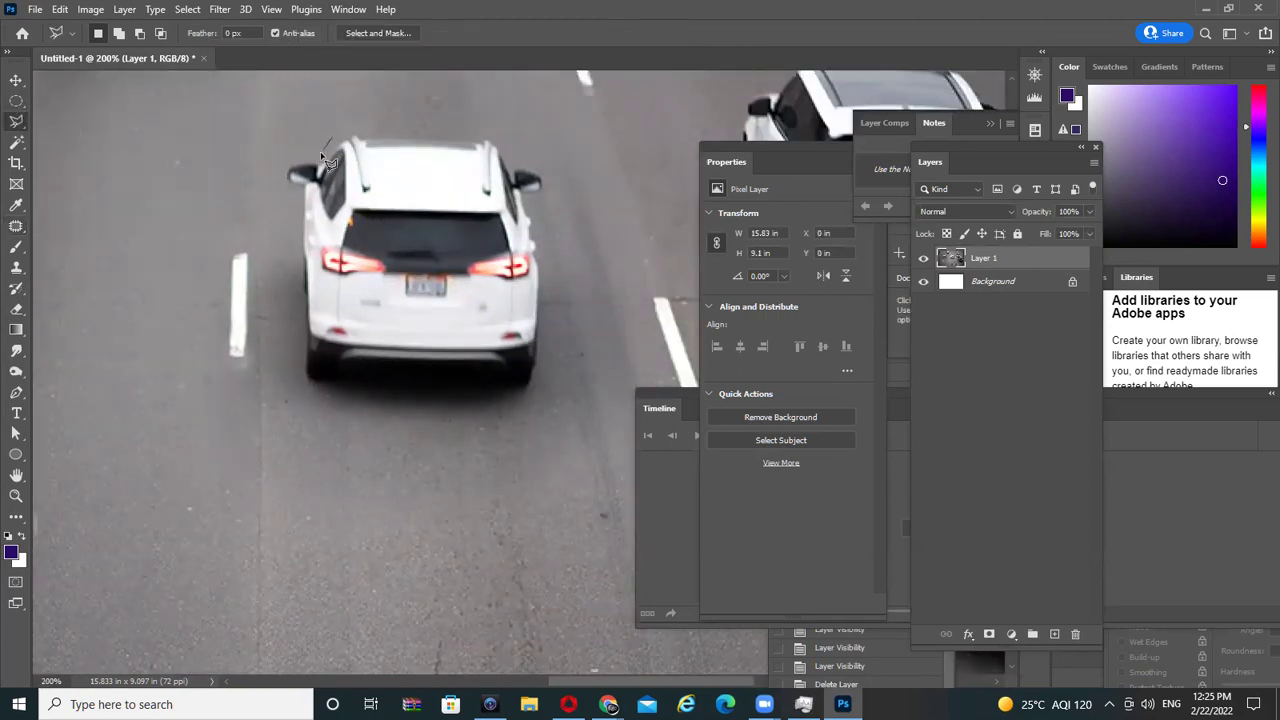
{"action": "double_click", "coordinate": [310, 203]}
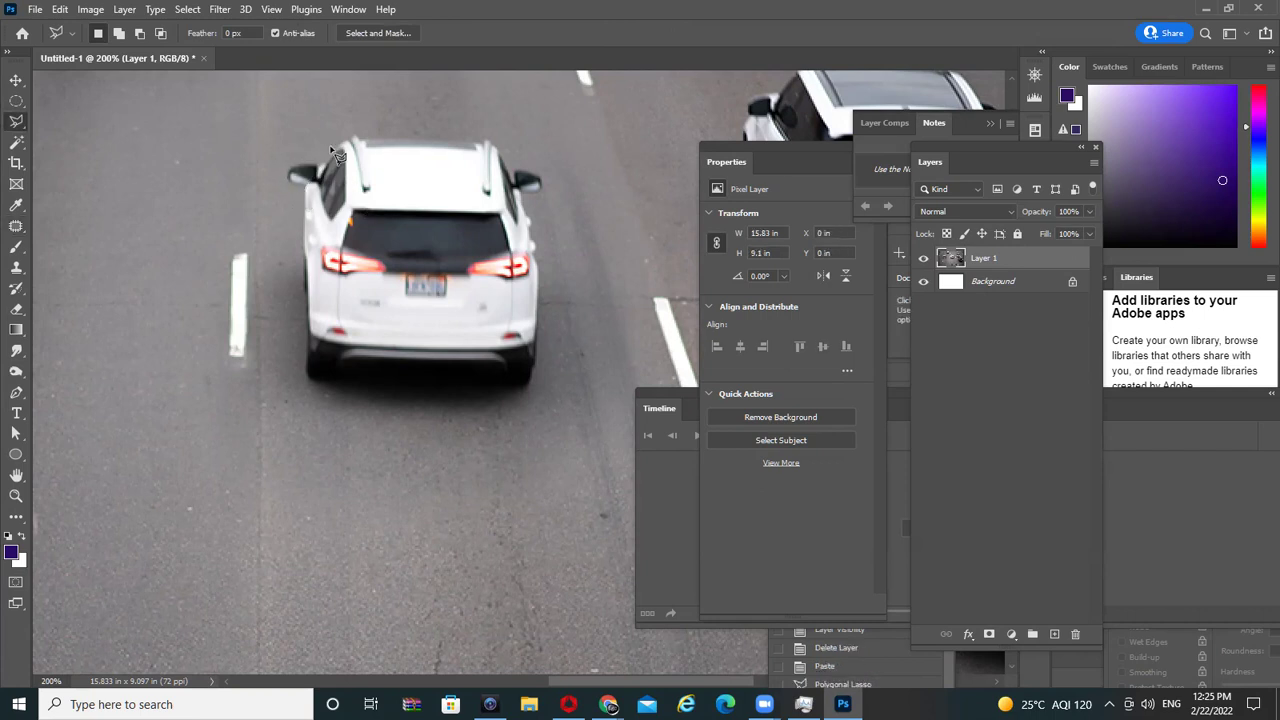
{"action": "left_click_drag", "start_coordinate": [311, 343], "coordinate": [305, 376]}
{"action": "mouse_move", "coordinate": [432, 425]}
{"action": "left_mouse_down"}
{"action": "mouse_move", "coordinate": [510, 423]}
{"action": "mouse_move", "coordinate": [545, 312]}
{"action": "left_mouse_up"}
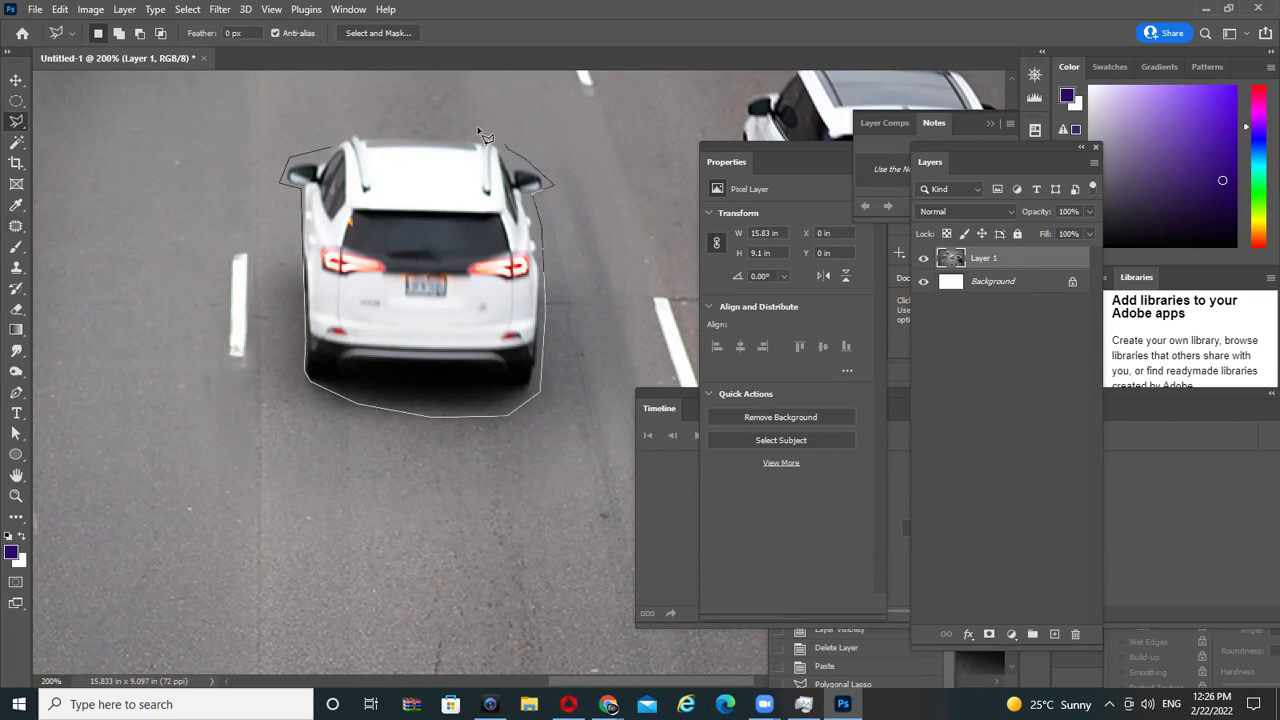
{"action": "left_click_drag", "start_coordinate": [396, 132], "coordinate": [362, 136]}
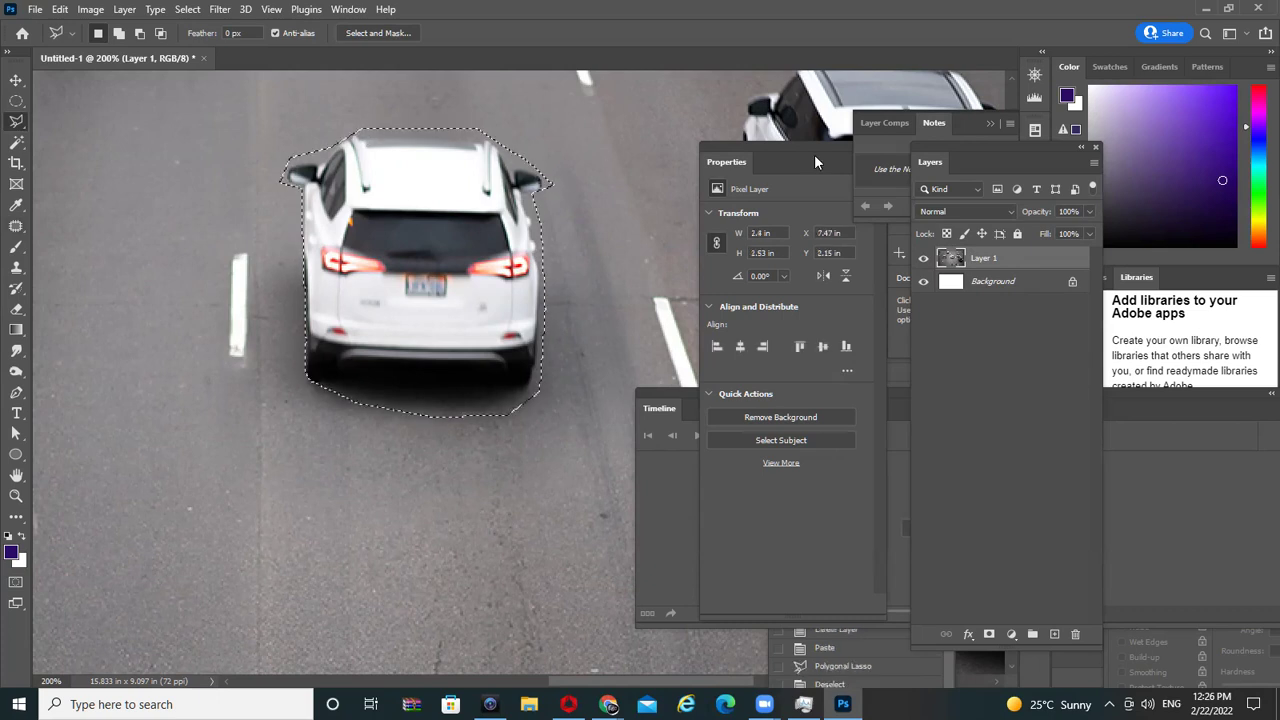
- Copy the car to a new hidden Layer 2 and make Layer 1 active
{"action": "key", "text": "ctrl+j"}
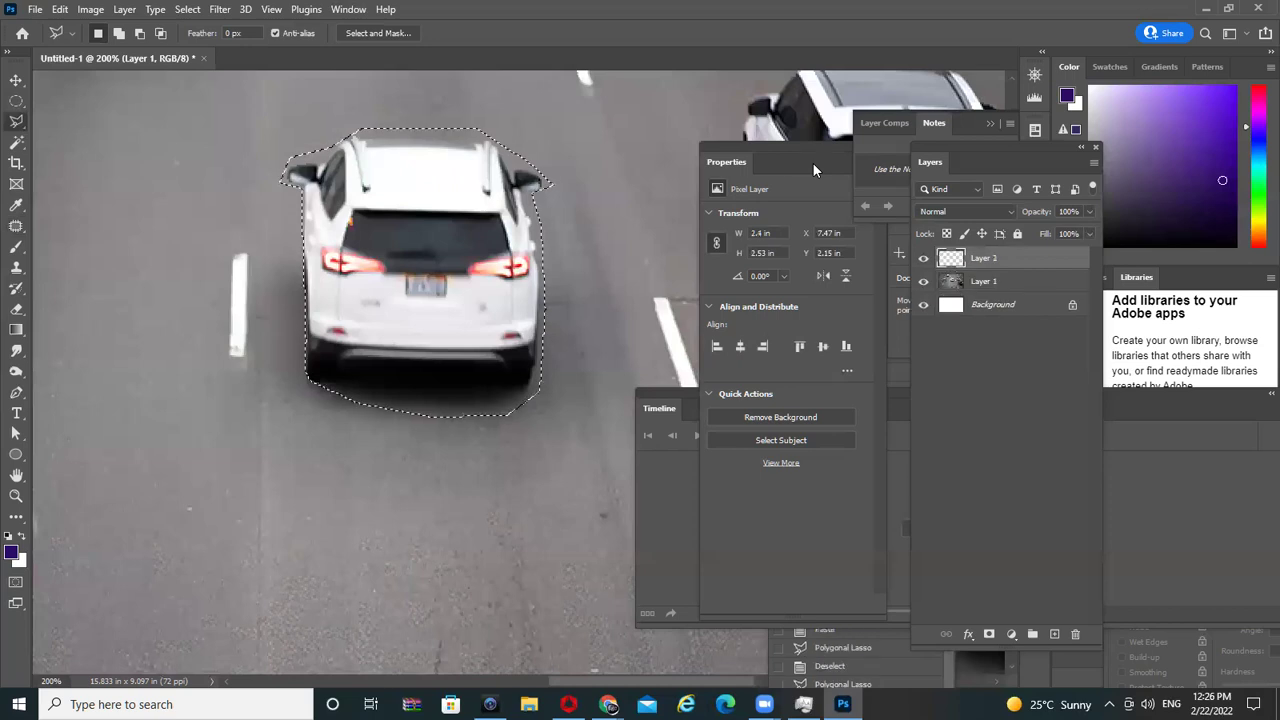
{"action": "left_click", "coordinate": [923, 258]}
{"action": "left_click", "coordinate": [1020, 285]}
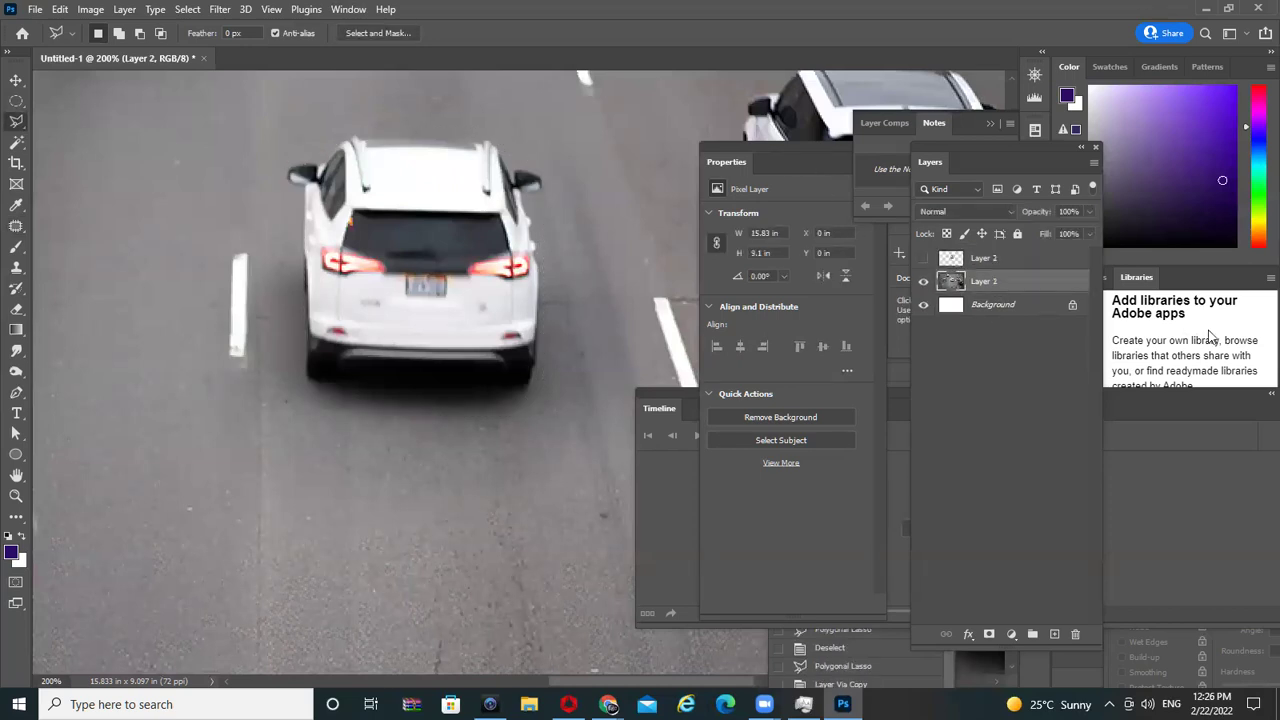
{"action": "left_click", "coordinate": [455, 258], "text": "alt"}
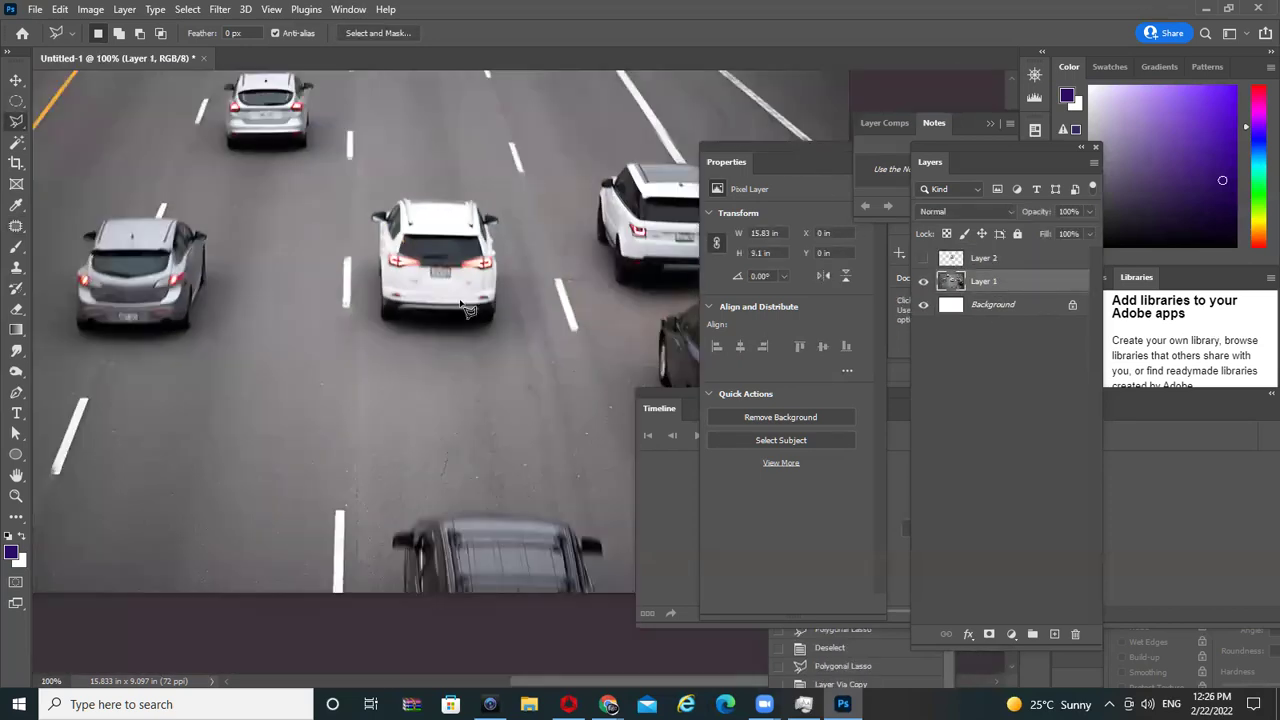
{"action": "key", "text": "Tab"}
{"action": "key", "text": "Tab"}
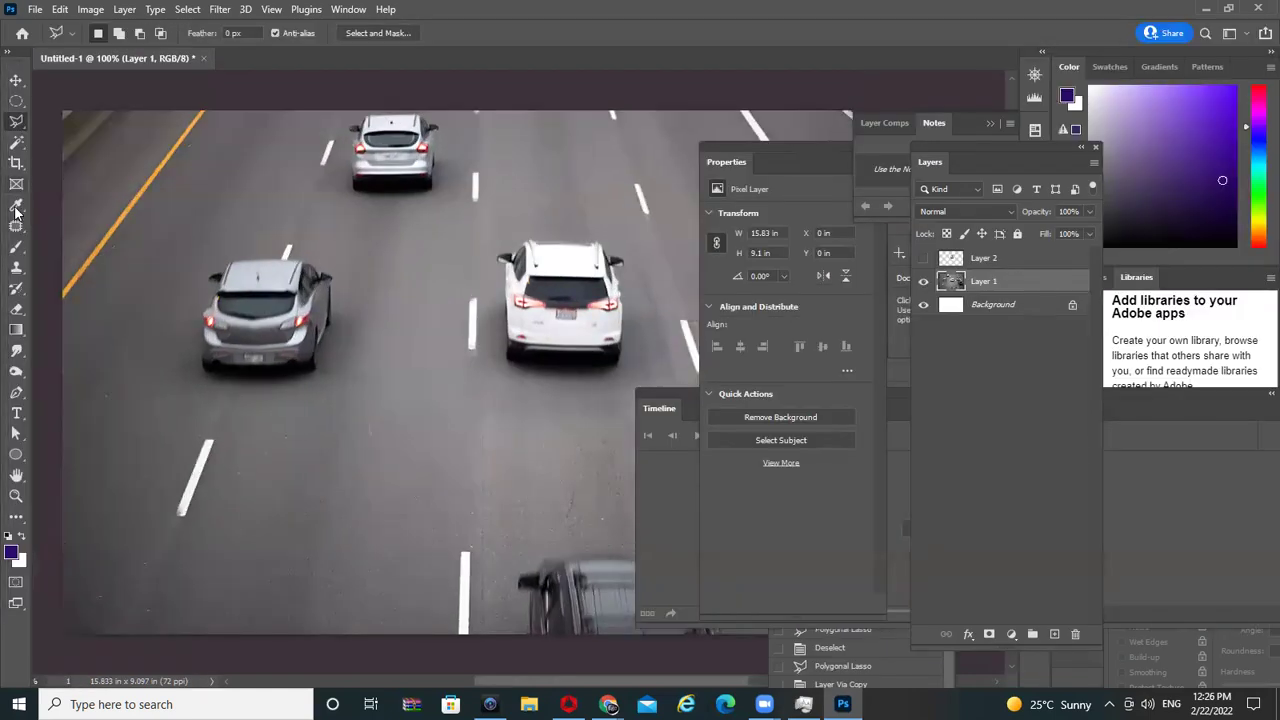
{"action": "key", "text": "Tab"}
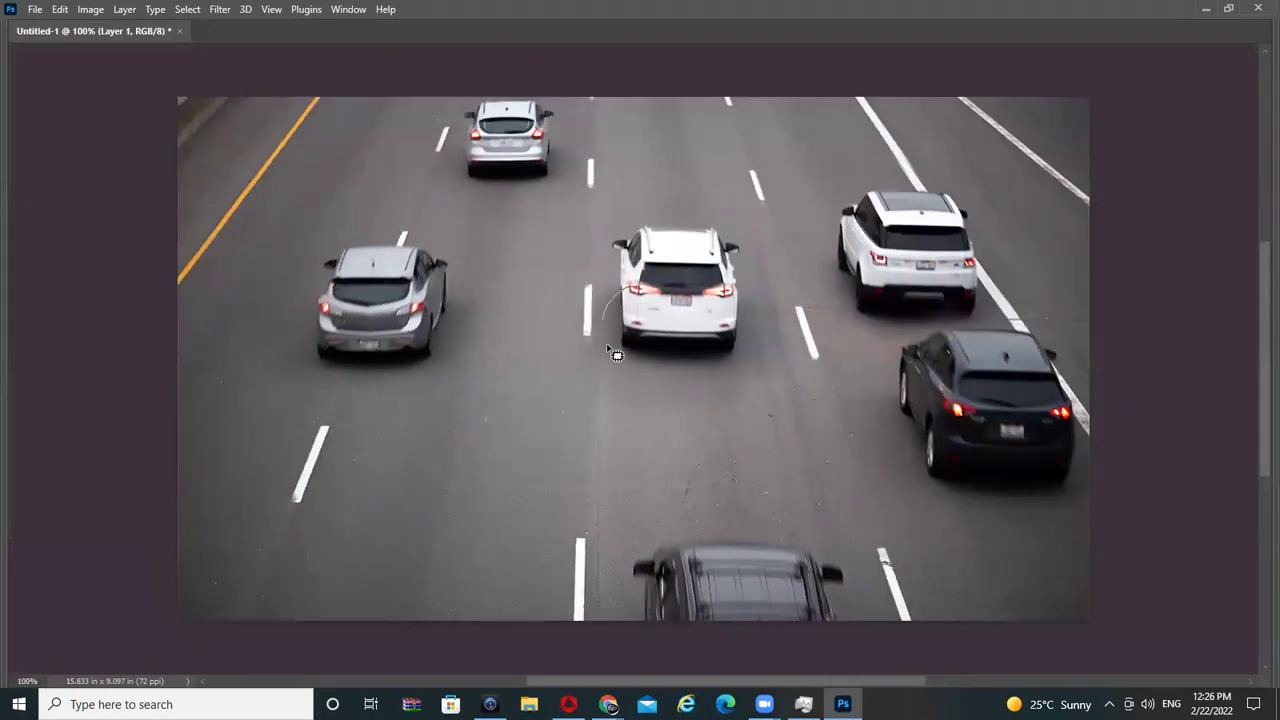
{"action": "left_click_drag", "start_coordinate": [755, 341], "coordinate": [630, 290]}
{"action": "left_click_drag", "start_coordinate": [700, 366], "coordinate": [757, 414]}
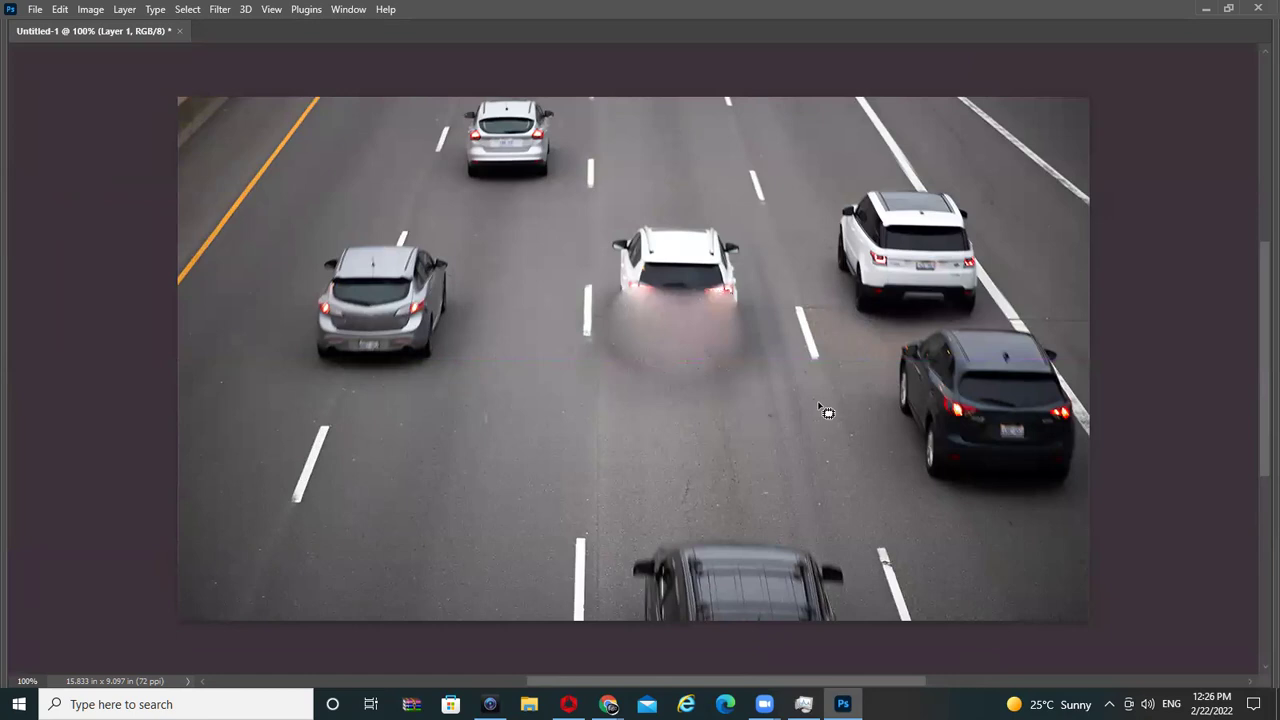
{"action": "left_click", "coordinate": [693, 279]}
{"action": "left_click_drag", "start_coordinate": [510, 232], "coordinate": [560, 150]}
{"action": "key", "text": "shift+Delete"}
{"action": "left_click_drag", "start_coordinate": [730, 363], "coordinate": [666, 165]}
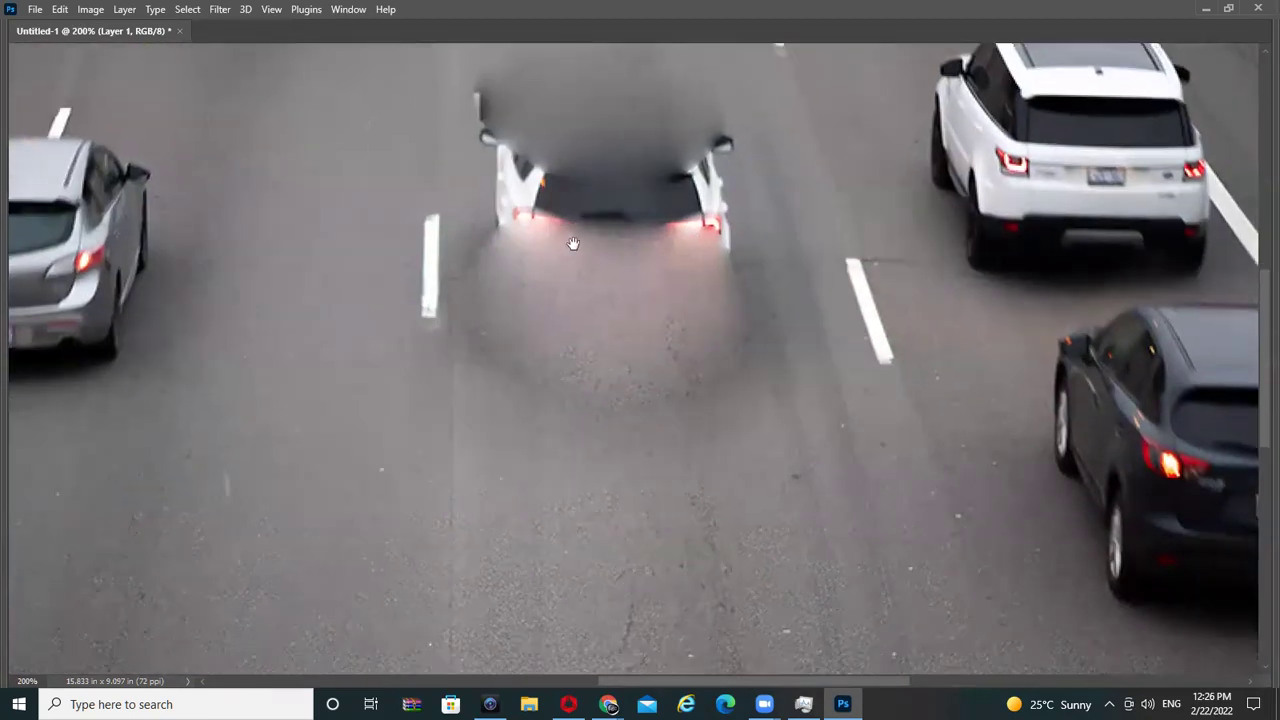
{"action": "key", "text": "ctrl+minus"}
{"action": "key", "text": "ctrl+minus"}
{"action": "key", "text": "ctrl+minus"}
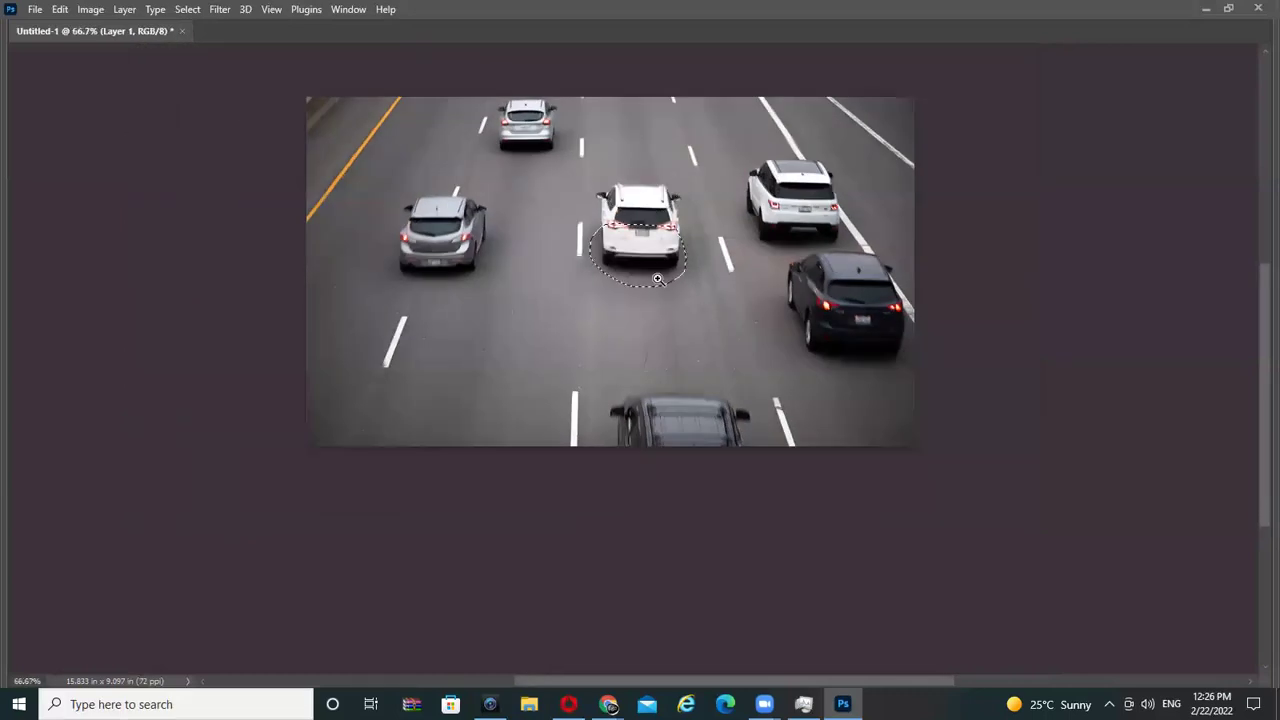
{"action": "key", "text": "ctrl+plus"}
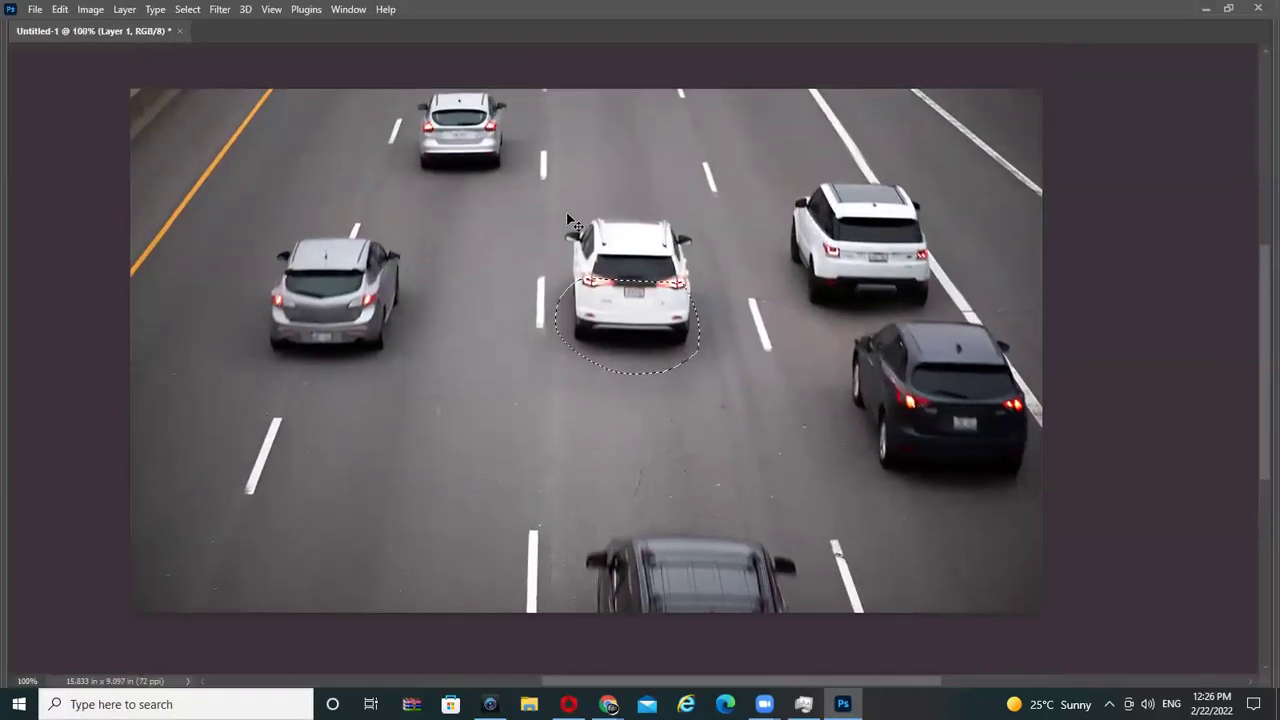
{"action": "key", "text": "Tab"}
{"action": "key", "text": "Tab"}
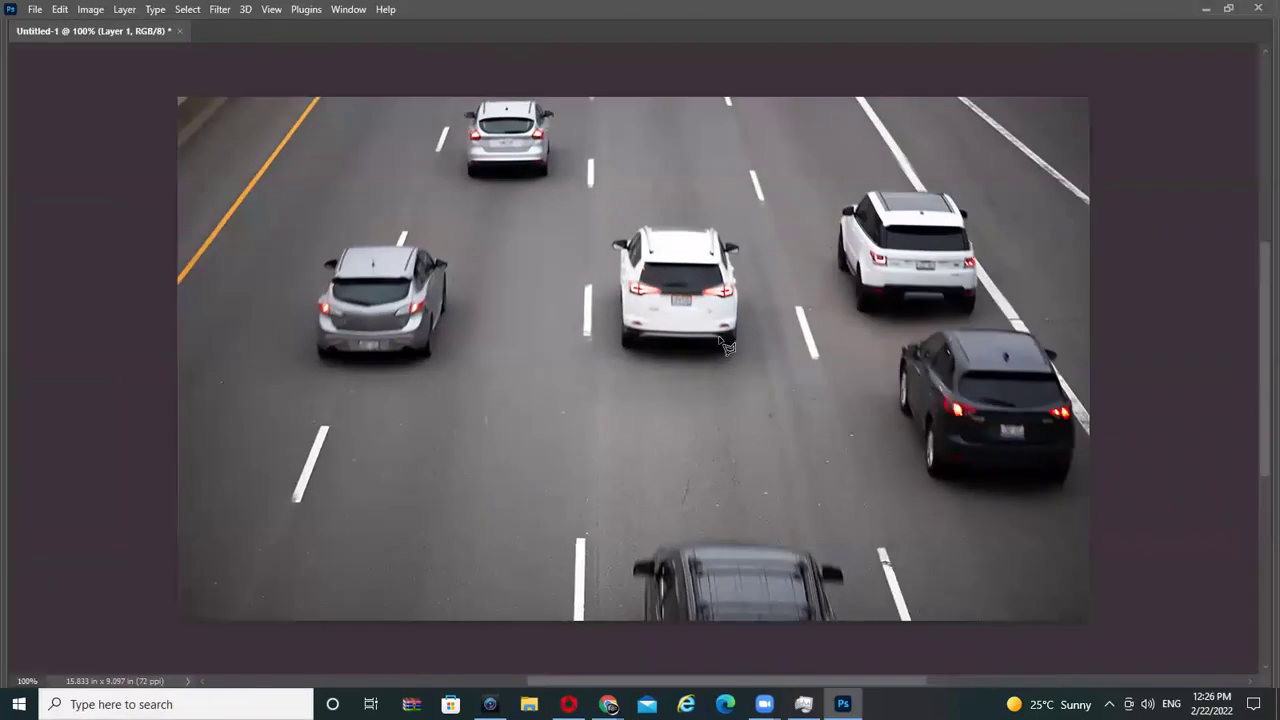
- Lasso the white car, Content-Aware fill it with surrounding road, and deselect
{"action": "mouse_move", "coordinate": [615, 234]}
{"action": "left_mouse_down"}
{"action": "mouse_move", "coordinate": [617, 351]}
{"action": "mouse_move", "coordinate": [746, 343]}
{"action": "mouse_move", "coordinate": [740, 230]}
{"action": "left_mouse_up"}
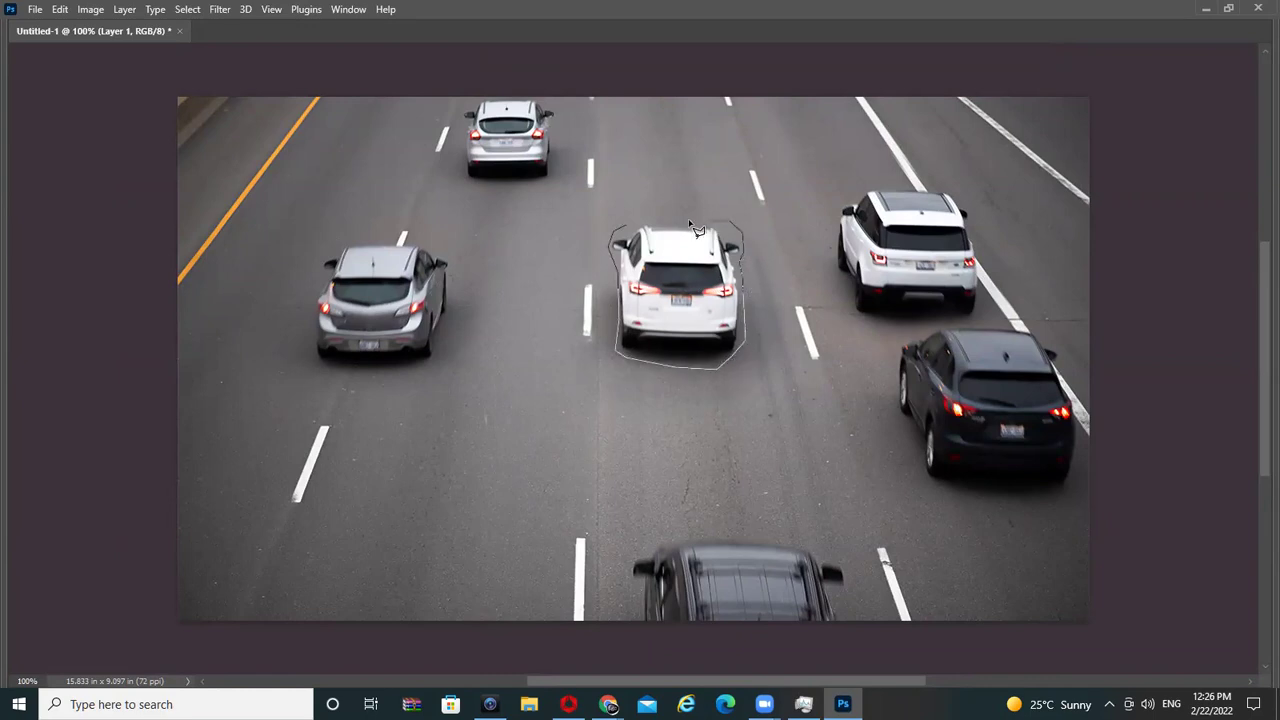
{"action": "left_click_drag", "start_coordinate": [739, 229], "coordinate": [683, 221]}
{"action": "left_click", "coordinate": [60, 9]}
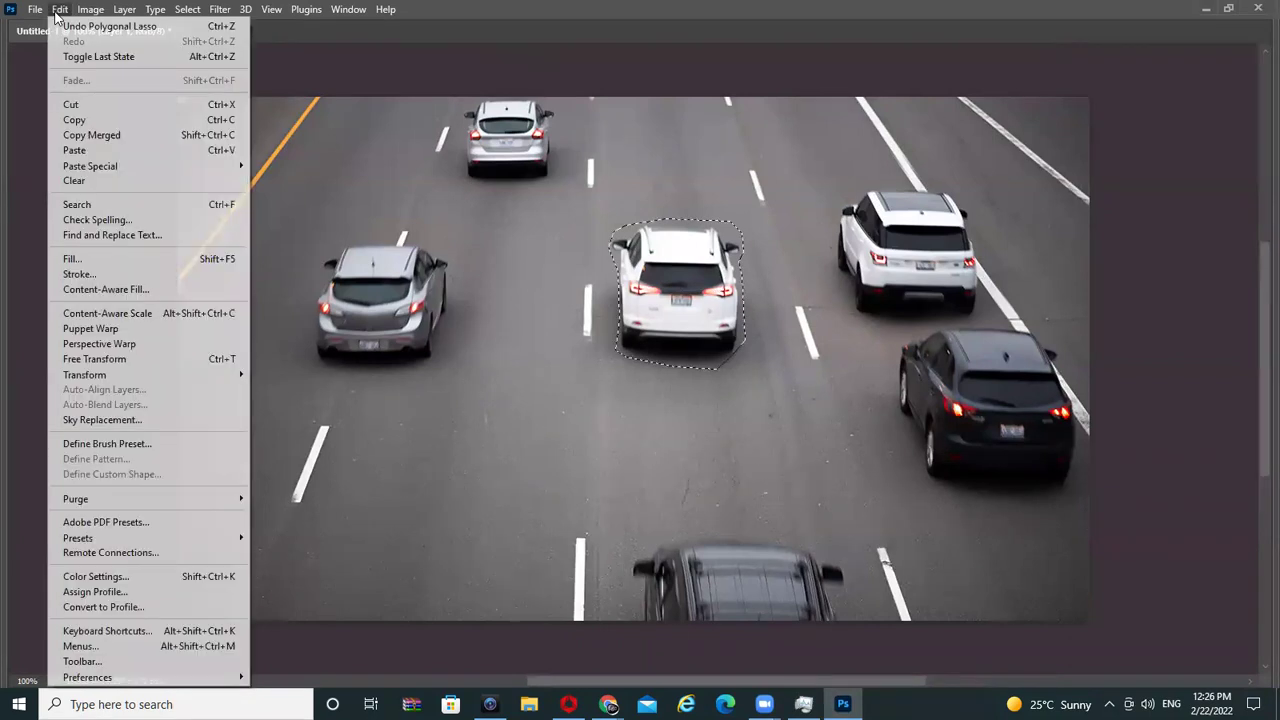
{"action": "left_click", "coordinate": [103, 257]}
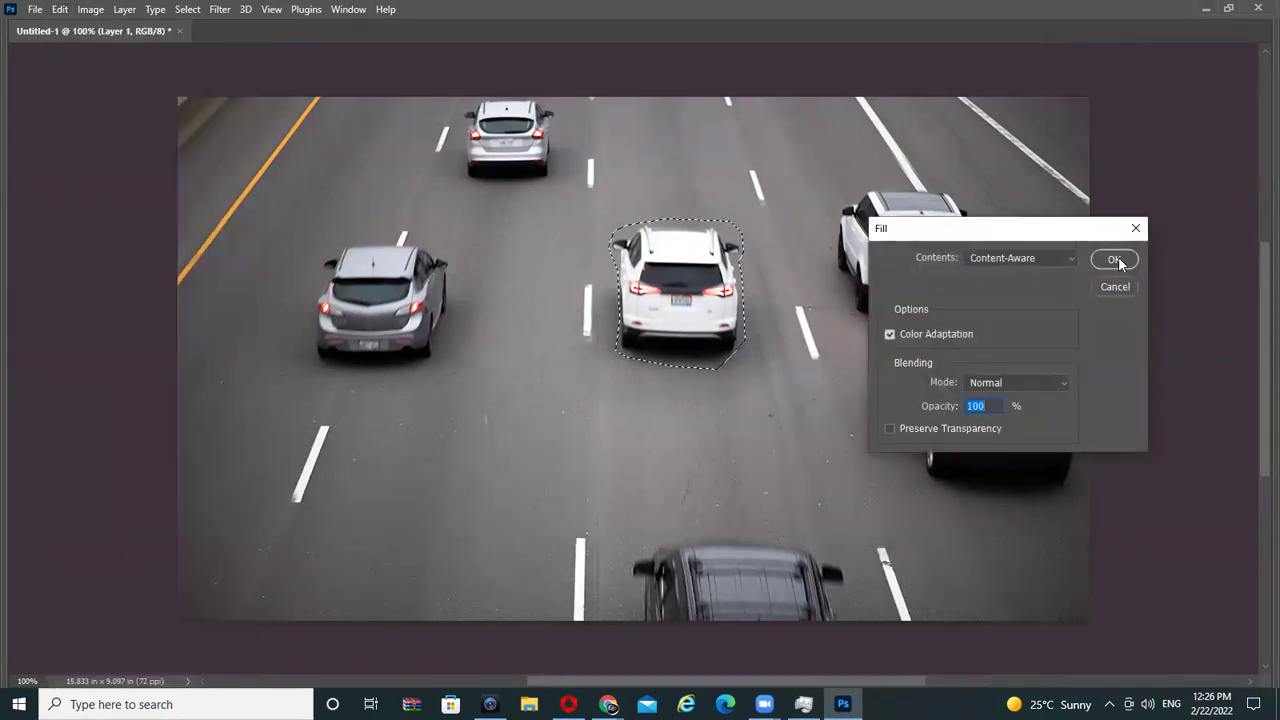
{"action": "left_click", "coordinate": [1114, 259]}
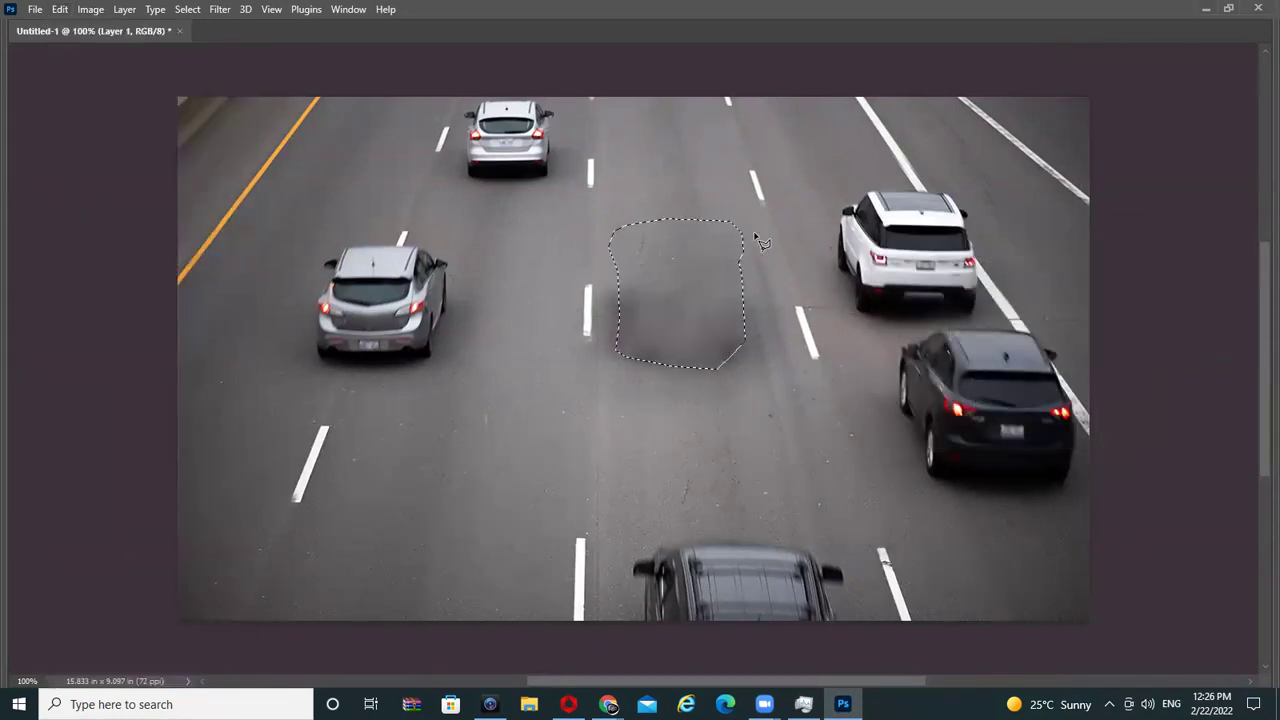
{"action": "key", "text": "ctrl+d"}
{"action": "scroll", "coordinate": [757, 250], "scroll_direction": "up", "scroll_amount": 1}
- Patch the main dark stain with clean road texture from nearby
{"action": "left_click_drag", "start_coordinate": [707, 355], "coordinate": [714, 294]}
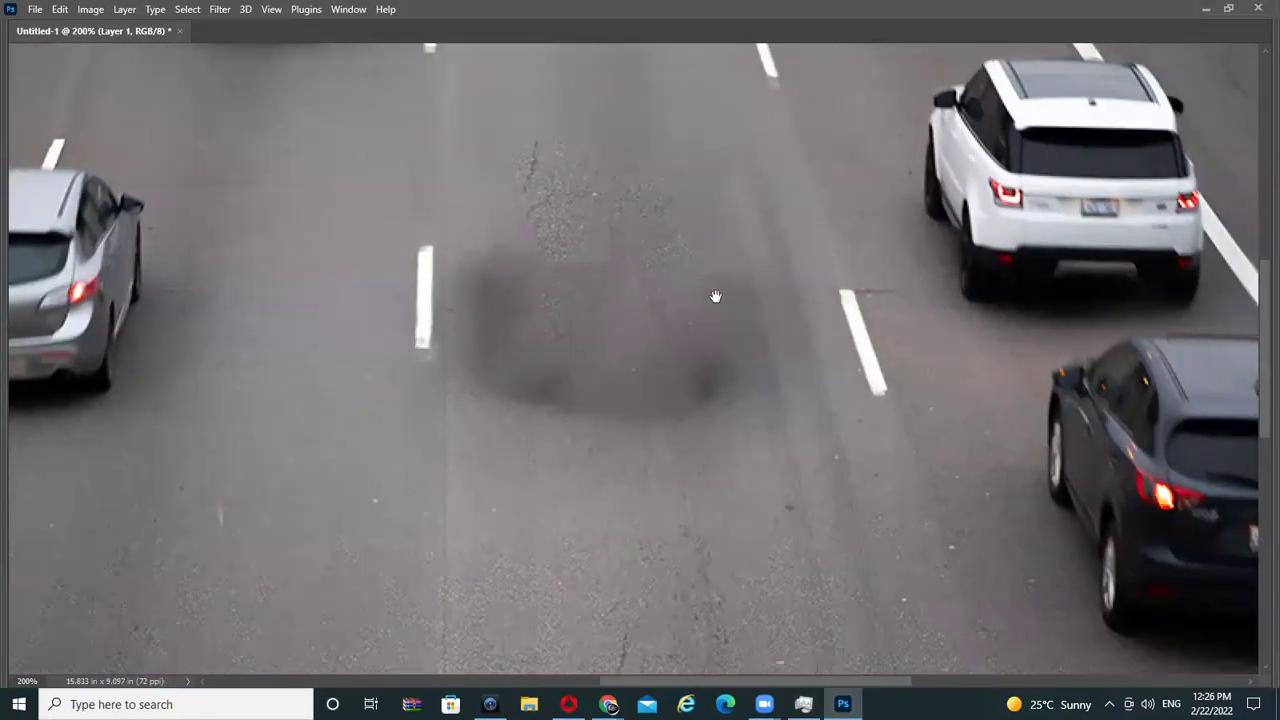
{"action": "key", "text": "Tab"}
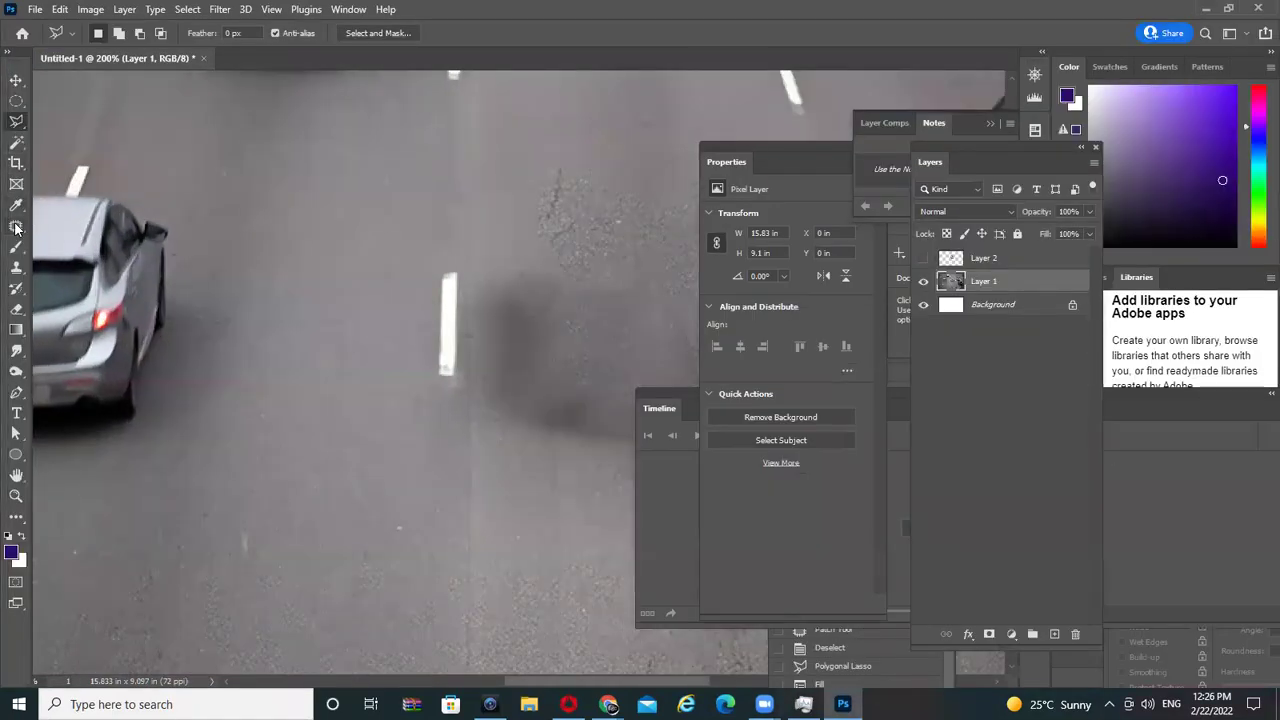
{"action": "key", "text": "Tab"}
{"action": "mouse_move", "coordinate": [714, 336]}
{"action": "left_mouse_down"}
{"action": "mouse_move", "coordinate": [720, 406]}
{"action": "mouse_move", "coordinate": [689, 540]}
{"action": "left_mouse_up"}
{"action": "left_click_drag", "start_coordinate": [514, 251], "coordinate": [574, 363]}
{"action": "mouse_move", "coordinate": [546, 237]}
{"action": "left_mouse_down"}
{"action": "mouse_move", "coordinate": [462, 337]}
{"action": "mouse_move", "coordinate": [576, 257]}
{"action": "left_mouse_up"}
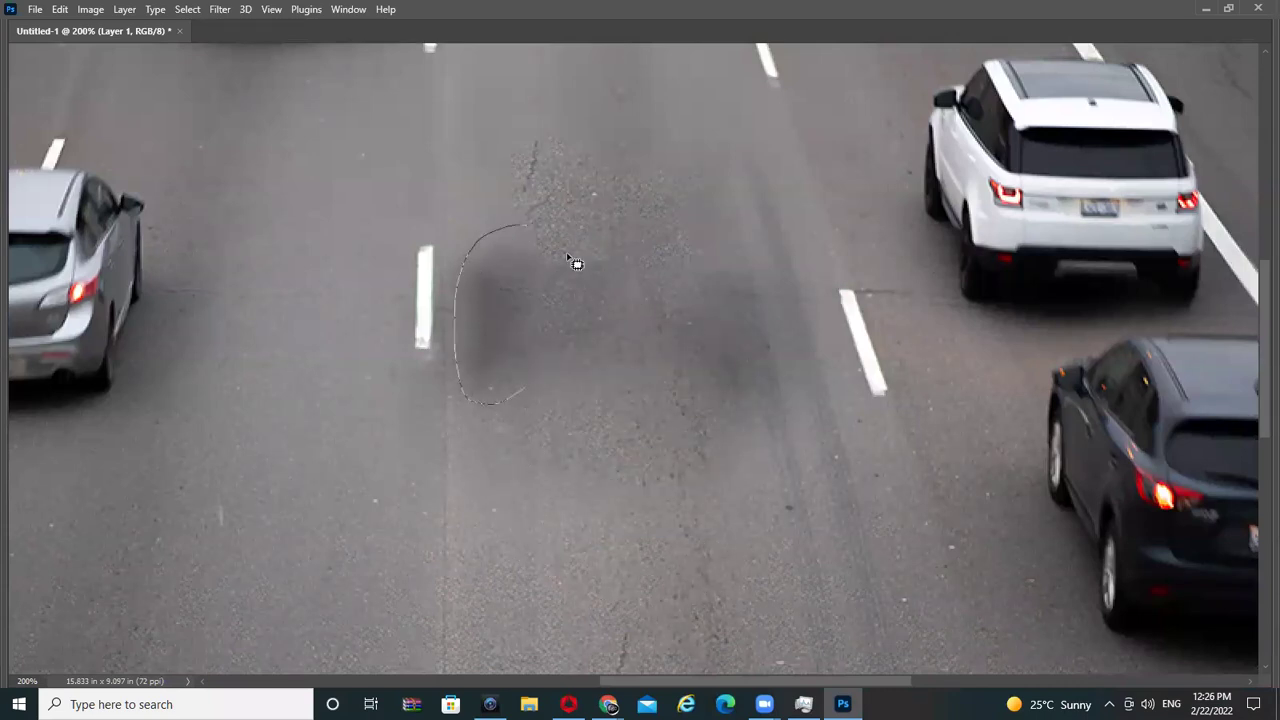
{"action": "left_click_drag", "start_coordinate": [560, 300], "coordinate": [528, 129]}
{"action": "key", "text": "ctrl+d"}
- Patch the remaining dark road marks with clean road from above
{"action": "mouse_move", "coordinate": [629, 233]}
{"action": "left_mouse_down"}
{"action": "mouse_move", "coordinate": [506, 300]}
{"action": "mouse_move", "coordinate": [606, 240]}
{"action": "mouse_move", "coordinate": [451, 277]}
{"action": "mouse_move", "coordinate": [602, 180]}
{"action": "mouse_move", "coordinate": [714, 250]}
{"action": "mouse_move", "coordinate": [760, 468]}
{"action": "mouse_move", "coordinate": [800, 368]}
{"action": "left_mouse_up"}
{"action": "key", "text": "ctrl+d"}
{"action": "key", "text": "ctrl+minus"}
{"action": "key", "text": "ctrl+d"}
{"action": "left_click_drag", "start_coordinate": [655, 230], "coordinate": [682, 275]}
{"action": "left_click_drag", "start_coordinate": [660, 364], "coordinate": [641, 198]}
{"action": "key", "text": "ctrl+d"}
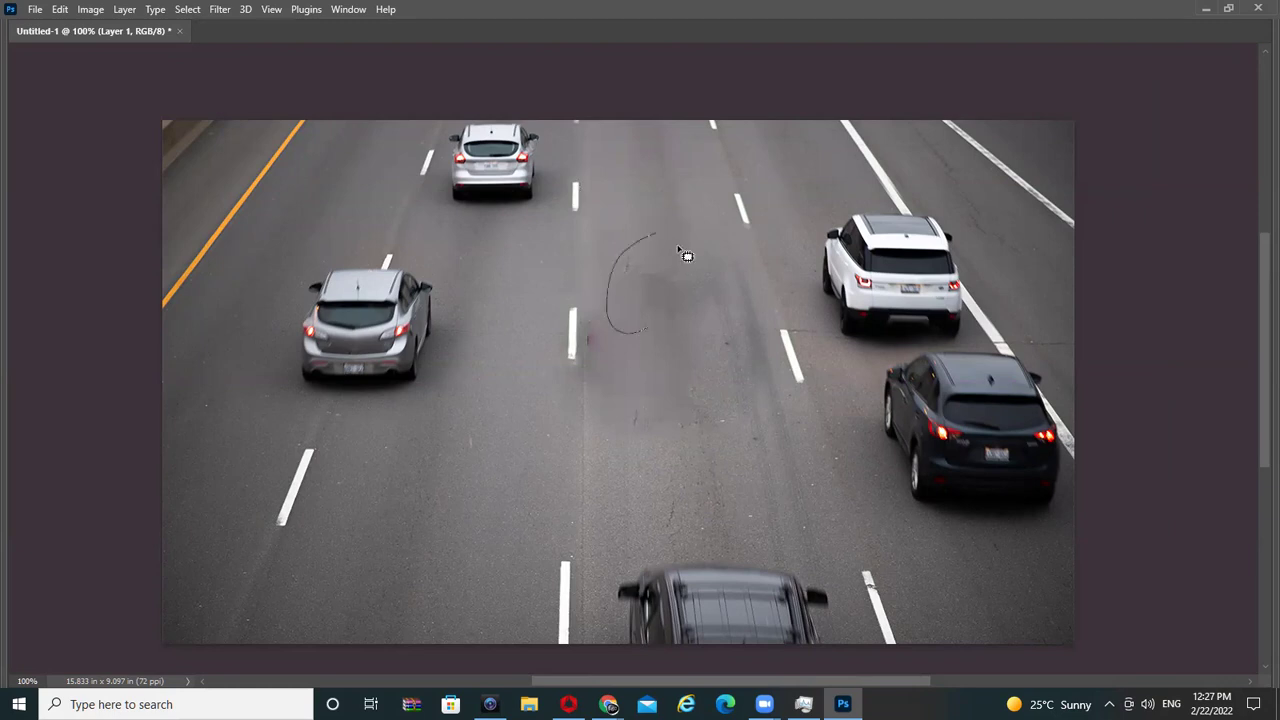
{"action": "left_click_drag", "start_coordinate": [664, 242], "coordinate": [660, 238]}
{"action": "left_click_drag", "start_coordinate": [645, 285], "coordinate": [651, 190]}
{"action": "key", "text": "ctrl+d"}
{"action": "key", "text": "Tab"}
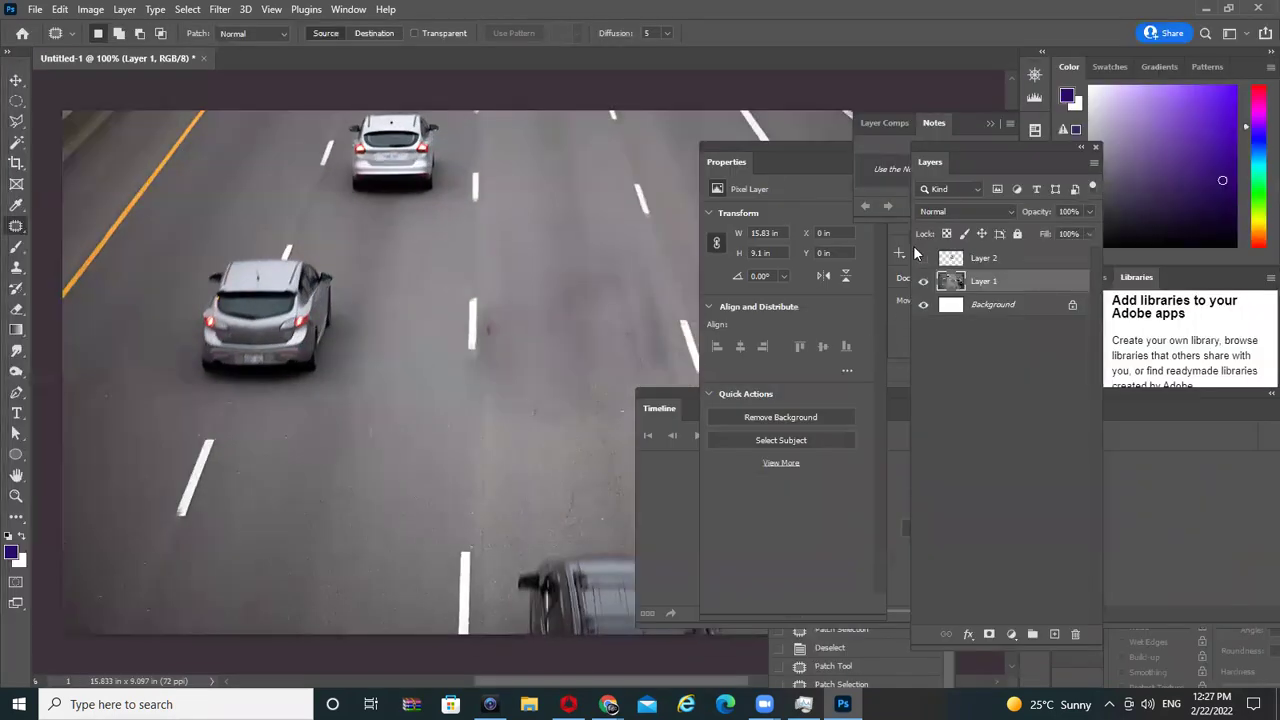
- Show Layer 2 and move its white car down the lane to Y 4.51 in
{"action": "left_click", "coordinate": [923, 281]}
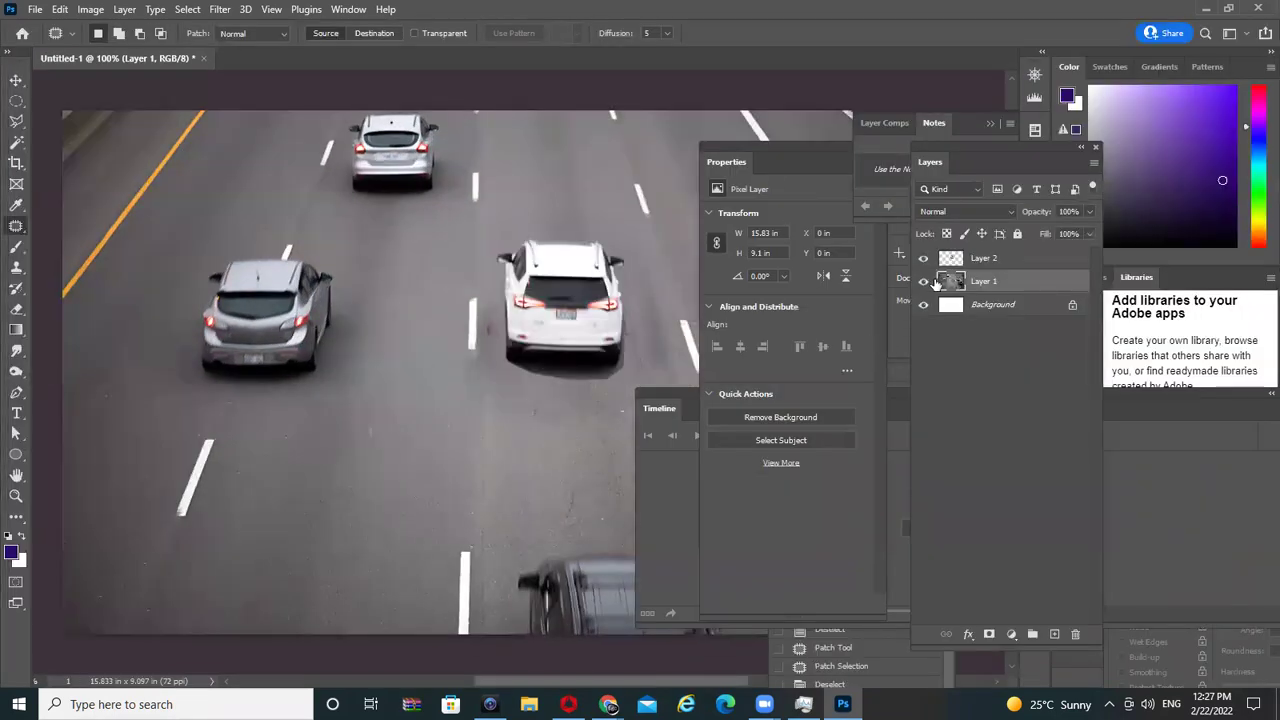
{"action": "left_click", "coordinate": [16, 80]}
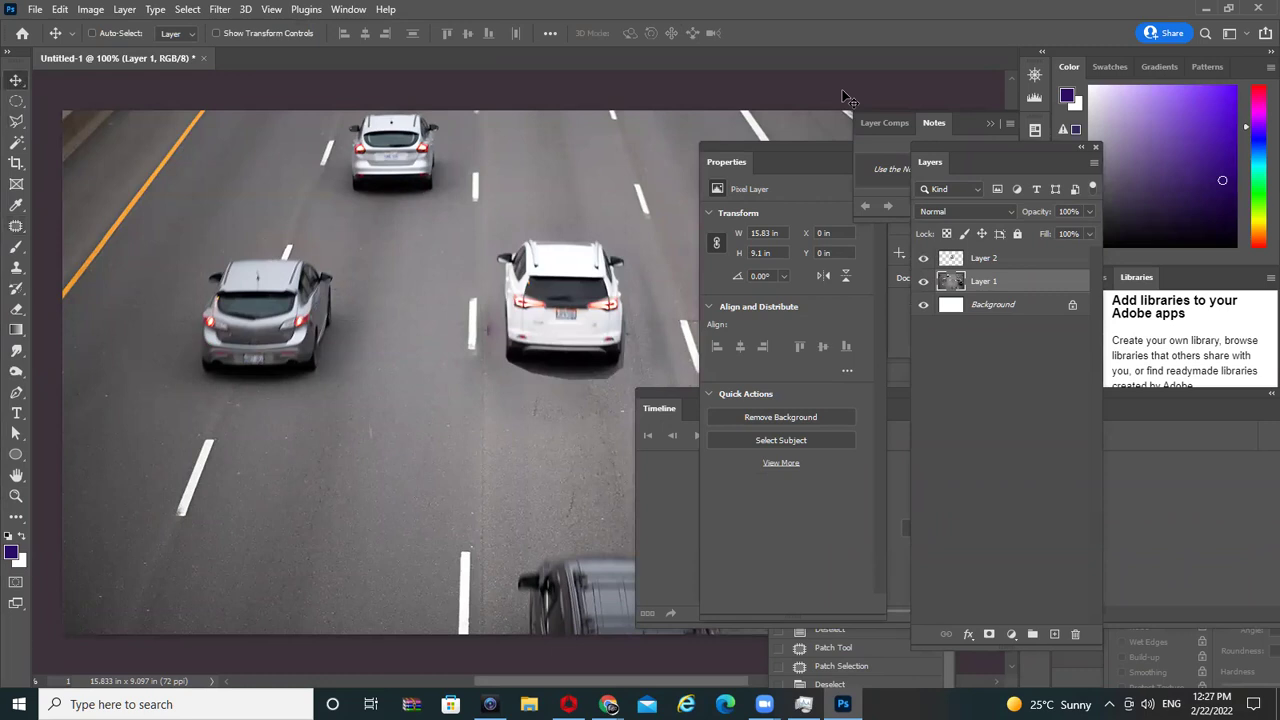
{"action": "left_click", "coordinate": [1005, 259]}
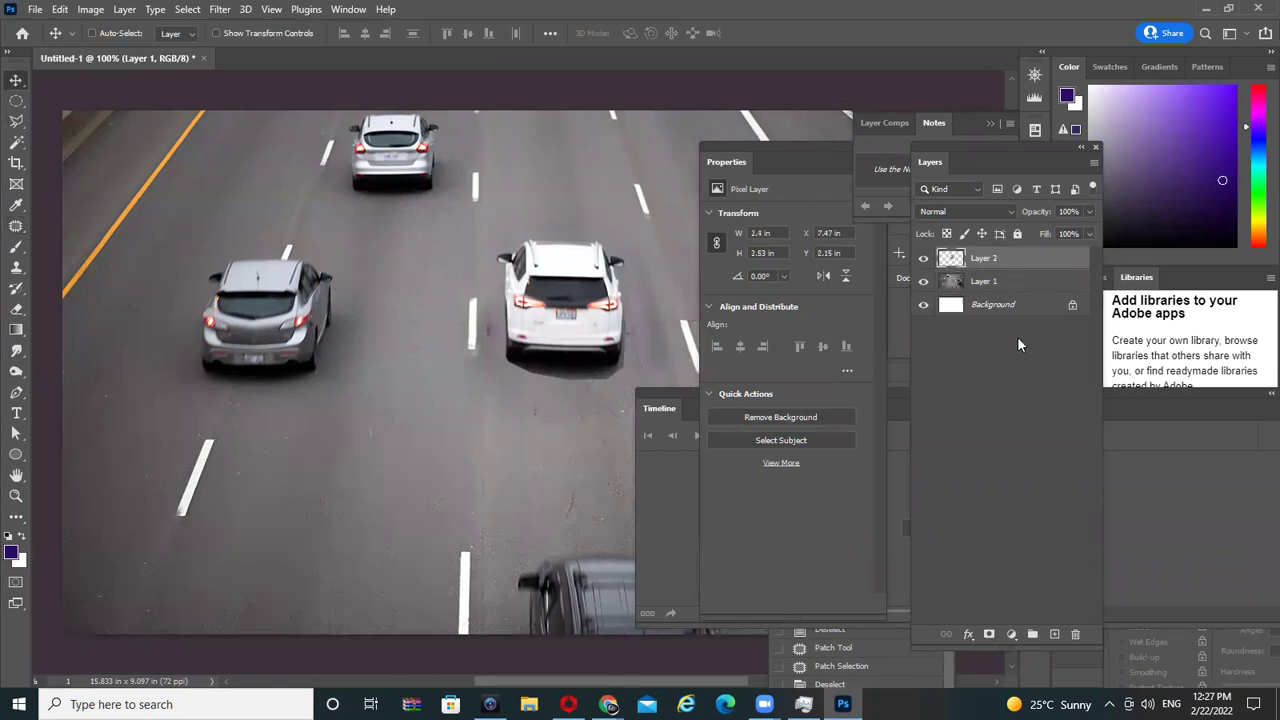
{"action": "left_click_drag", "start_coordinate": [556, 284], "coordinate": [581, 416]}
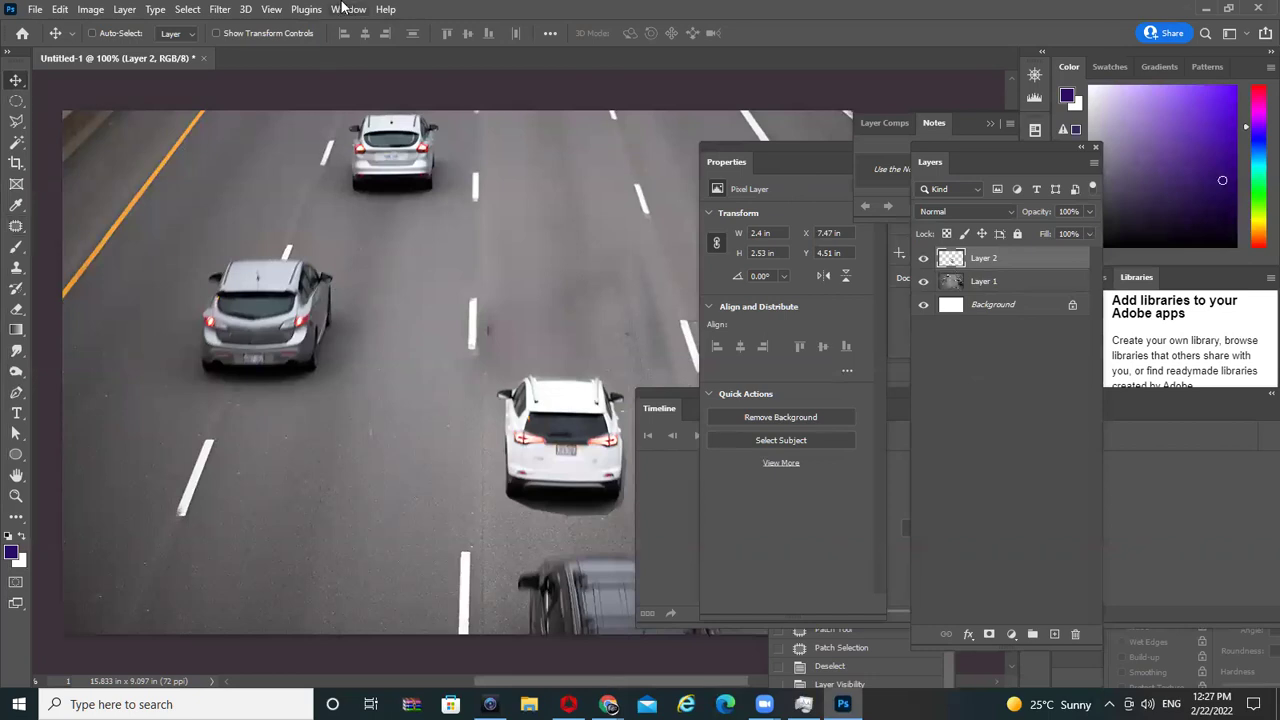
{"action": "left_click", "coordinate": [347, 10]}
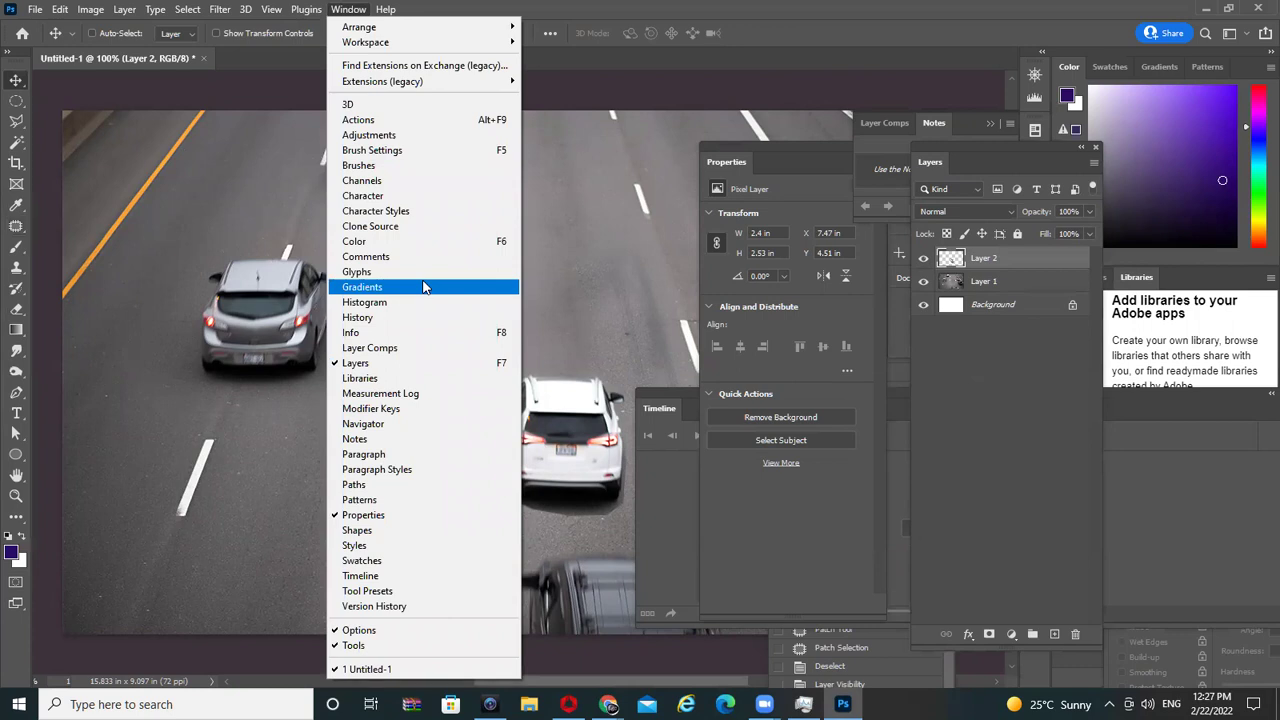
- Create a video timeline, move it to the top right, and expand Layer 2's track
{"action": "left_click", "coordinate": [444, 580]}
{"action": "left_click", "coordinate": [977, 527]}
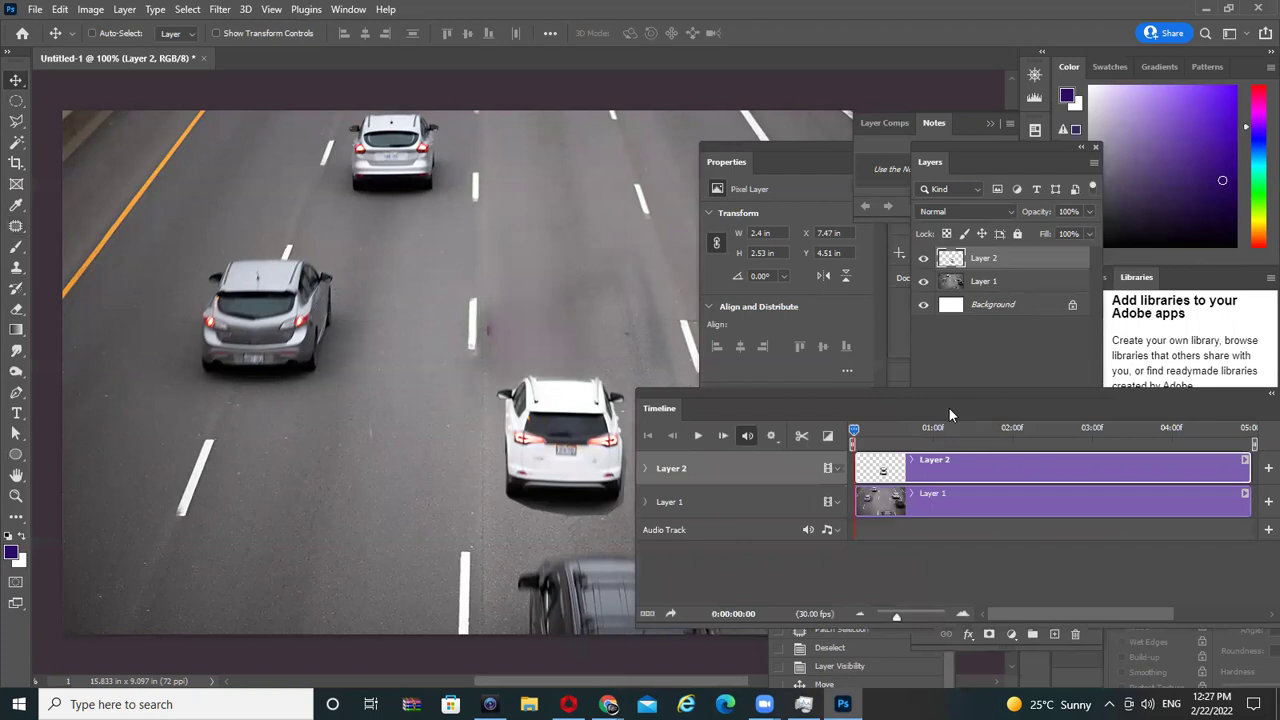
{"action": "left_click_drag", "start_coordinate": [937, 395], "coordinate": [947, 28]}
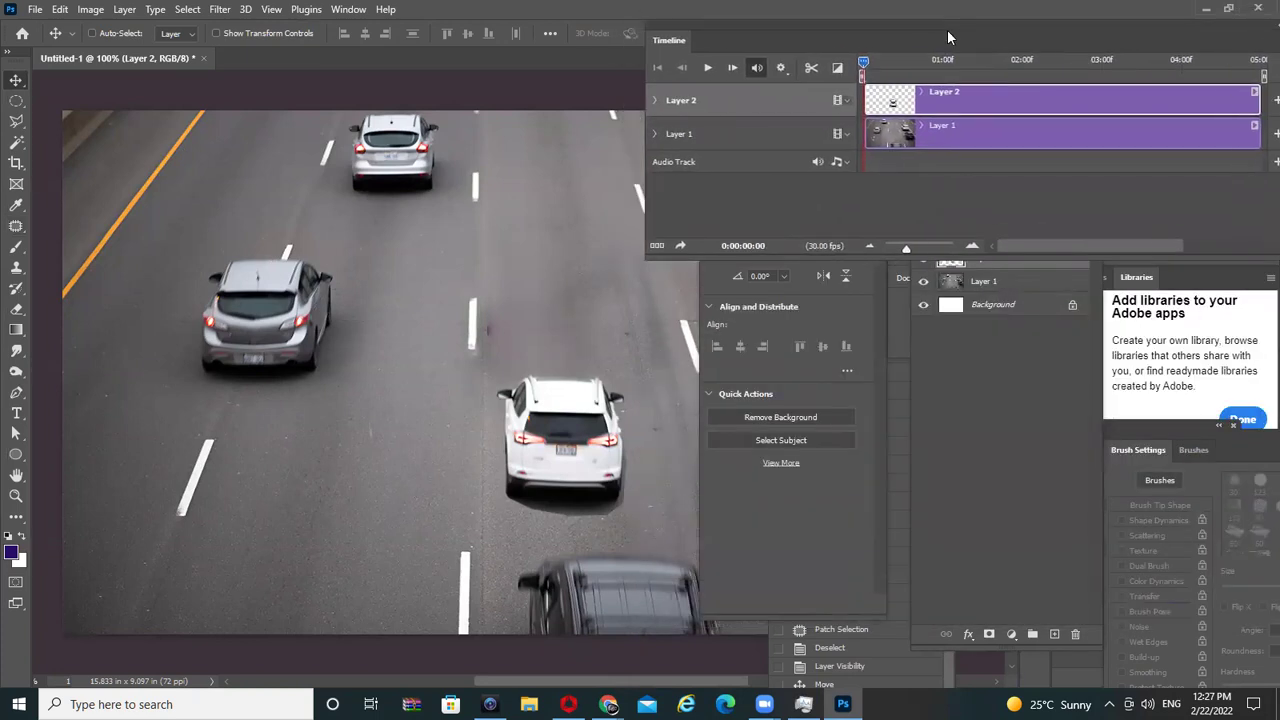
{"action": "left_click", "coordinate": [656, 100]}
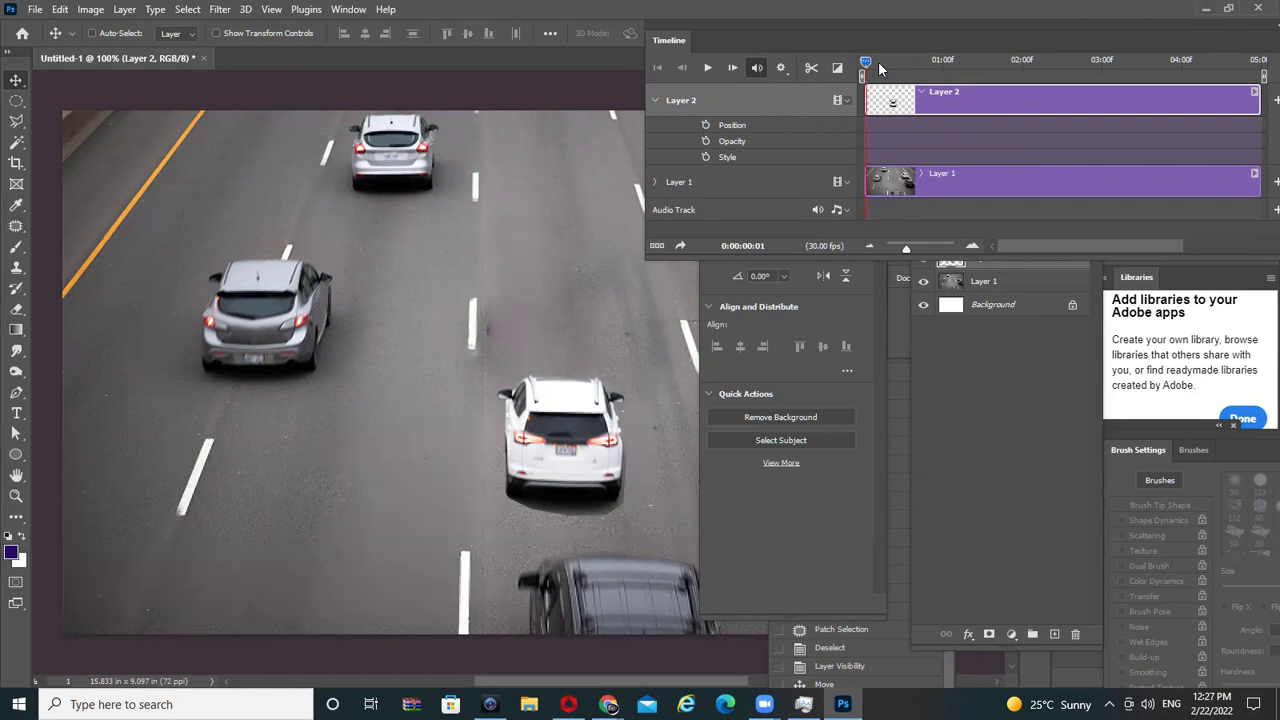
- Keyframe Layer 2's Position at 0f and clip end with the car moved up, then play
{"action": "left_click", "coordinate": [705, 125]}
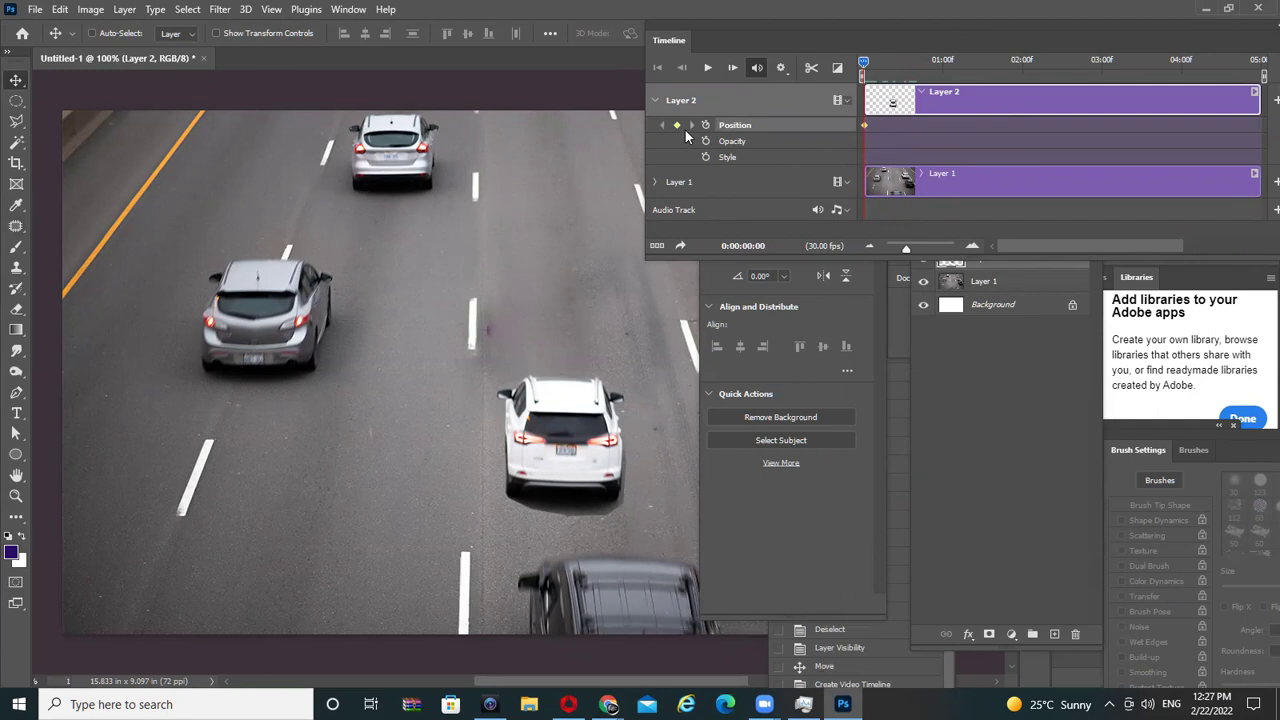
{"action": "left_click_drag", "start_coordinate": [884, 66], "coordinate": [1258, 66]}
{"action": "left_click", "coordinate": [677, 125]}
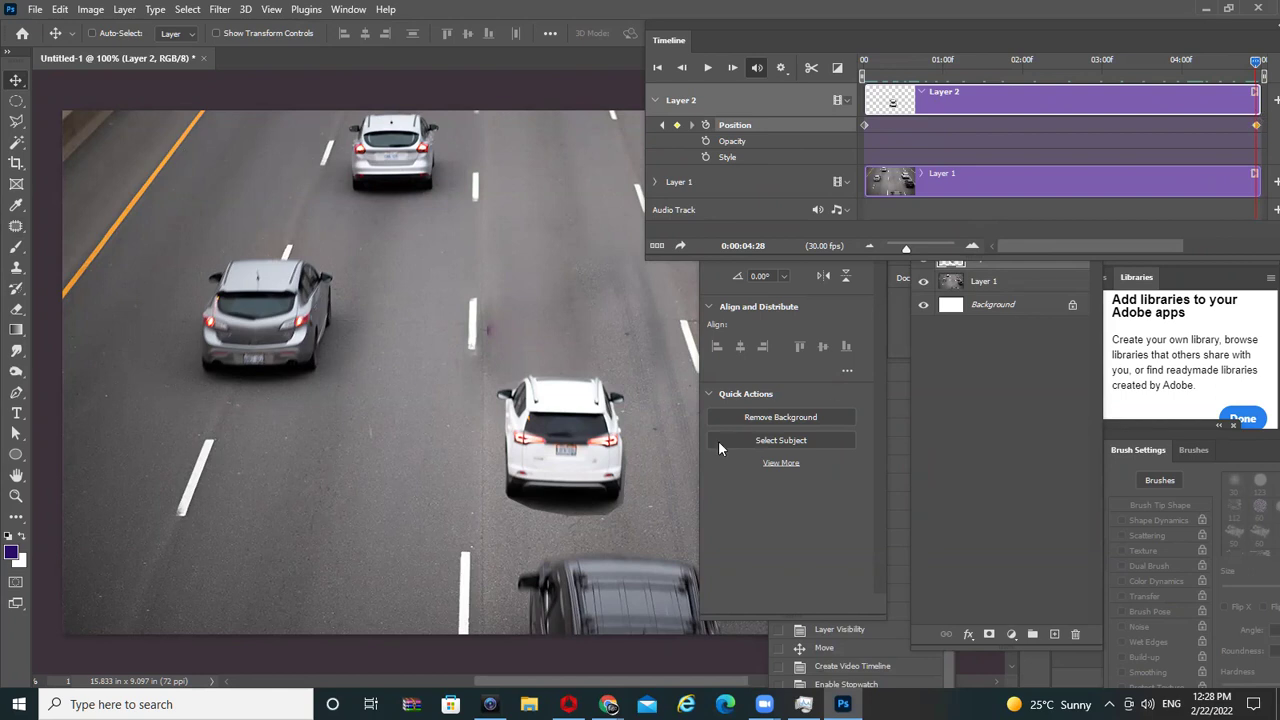
{"action": "left_click_drag", "start_coordinate": [580, 470], "coordinate": [568, 223]}
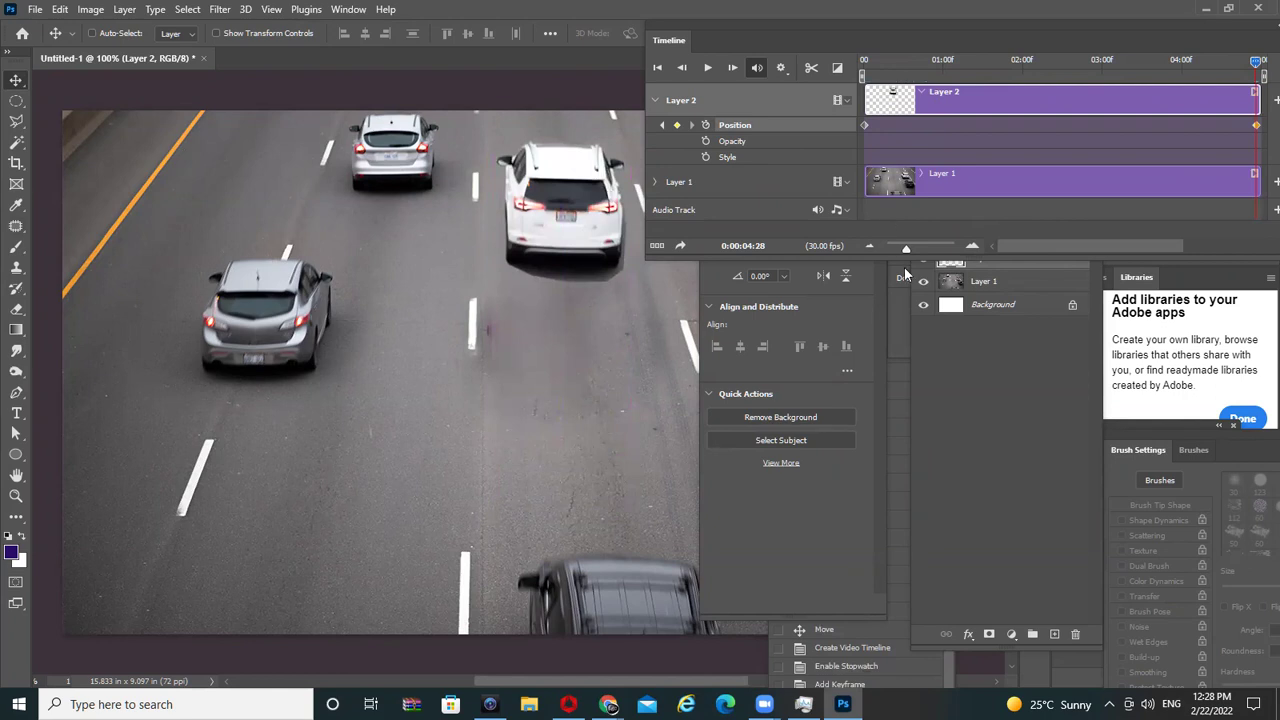
{"action": "left_click", "coordinate": [732, 67]}
{"action": "left_click", "coordinate": [708, 68]}
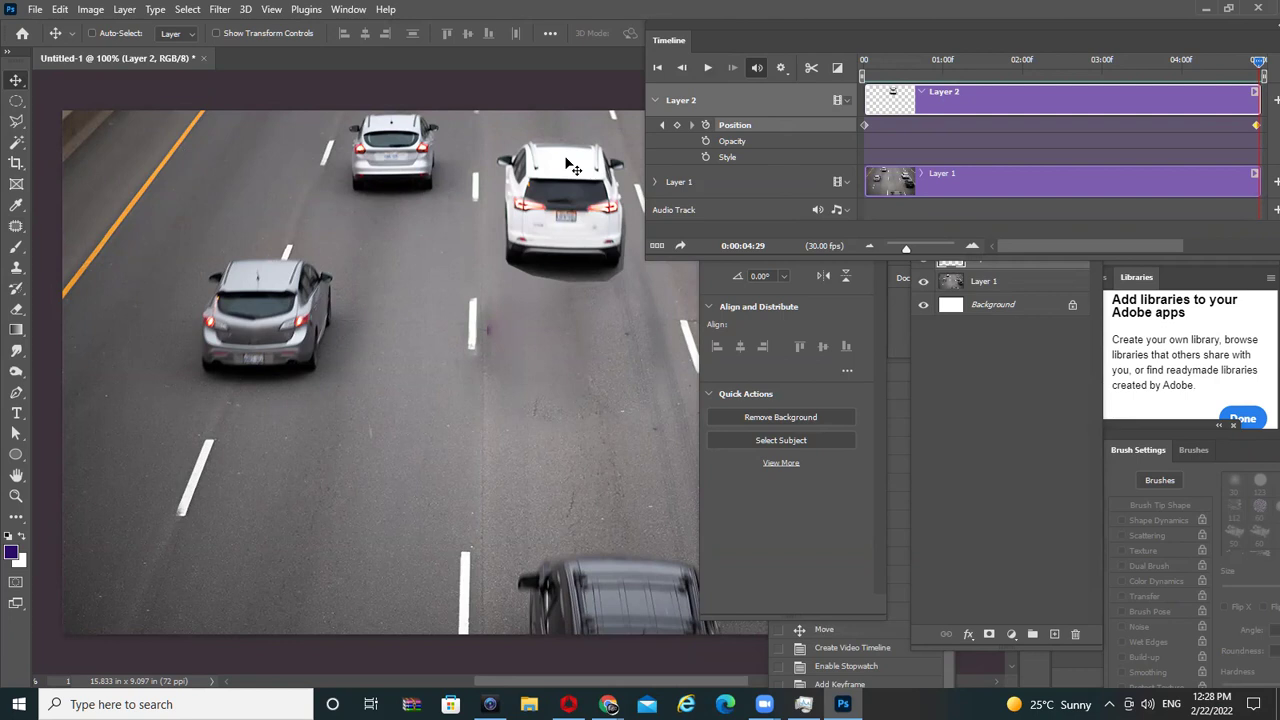
{"action": "key", "text": "space"}
- Resize the image to 5 inches wide (360 × 207 px) in Image Size
{"action": "left_click", "coordinate": [99, 12]}
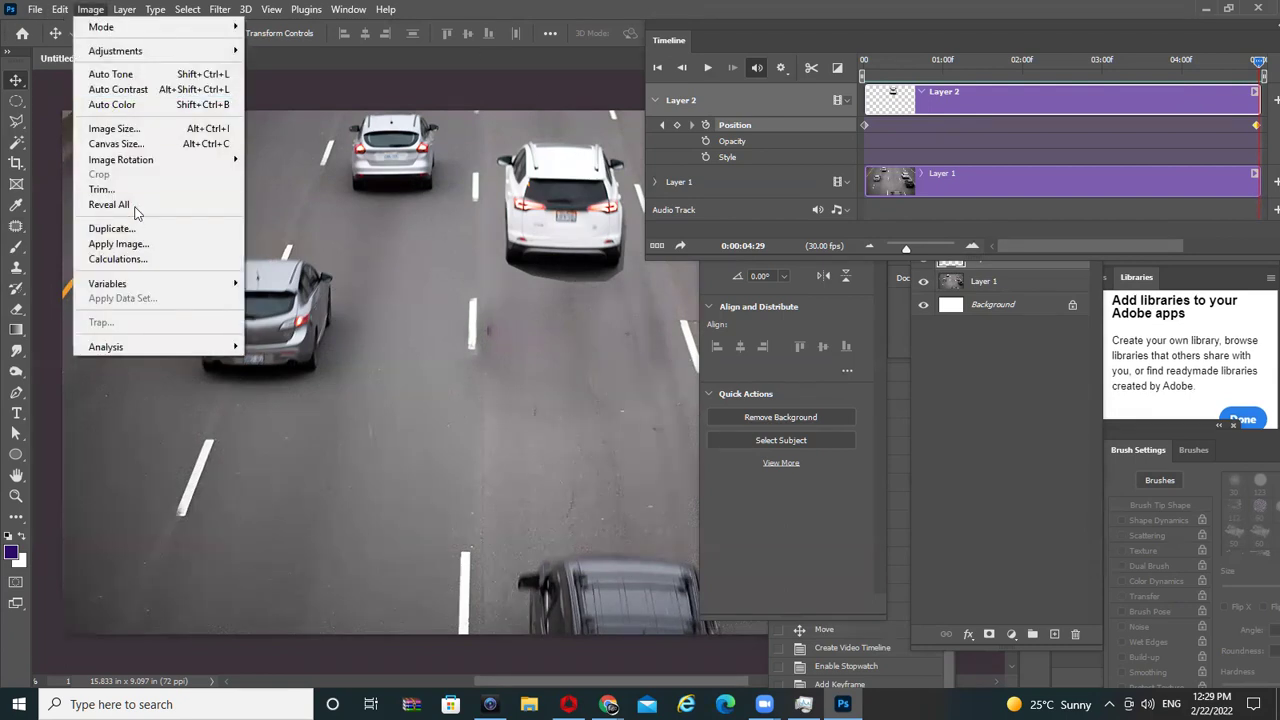
{"action": "left_click", "coordinate": [130, 128]}
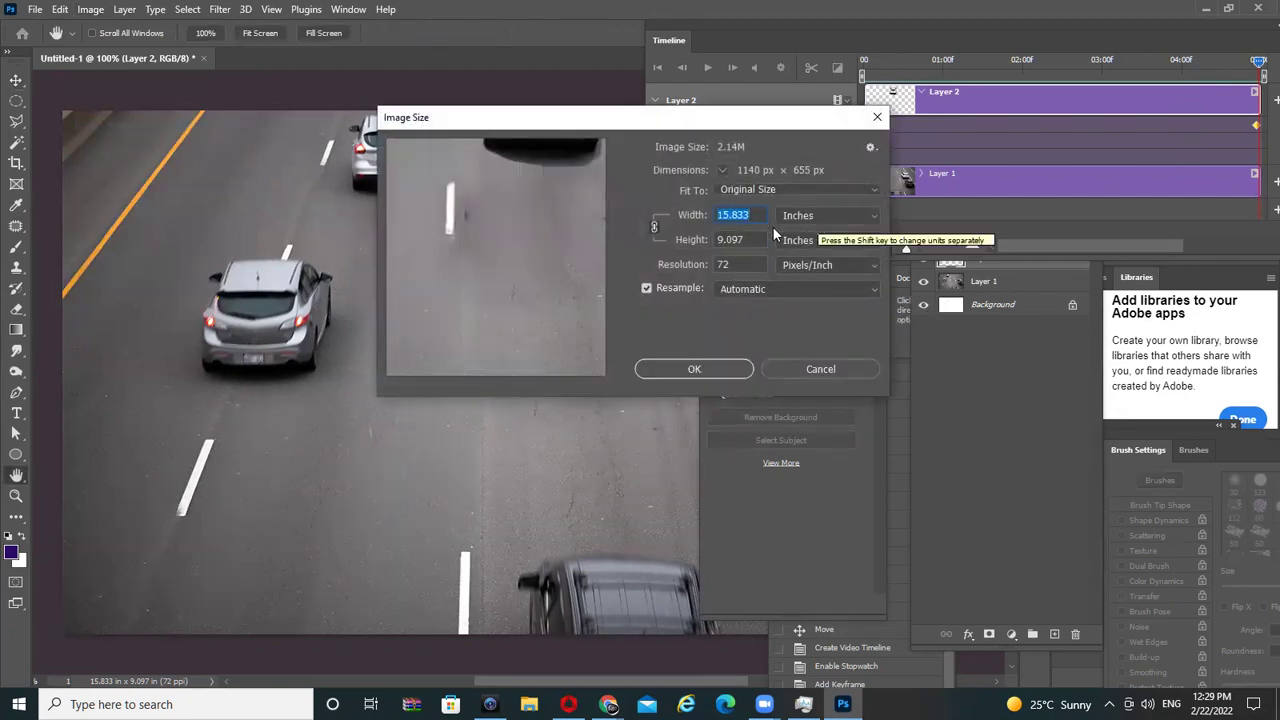
{"action": "type", "text": "5"}
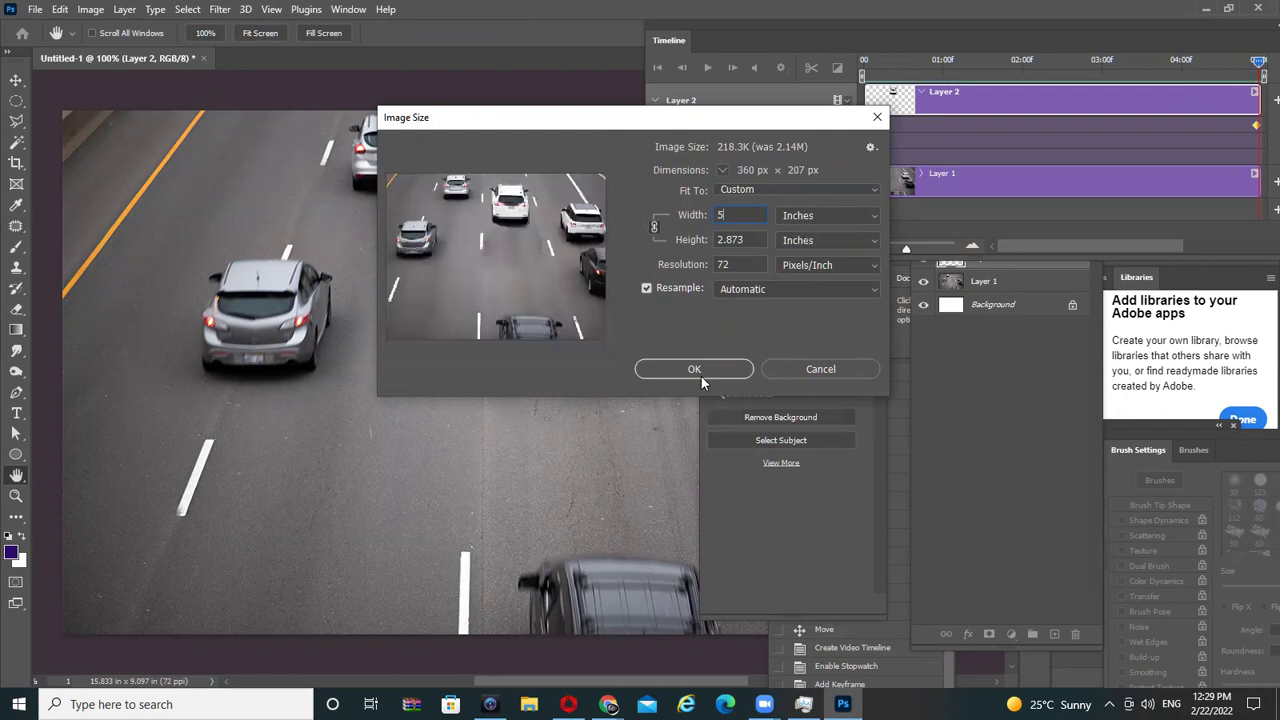
{"action": "left_click", "coordinate": [694, 369]}
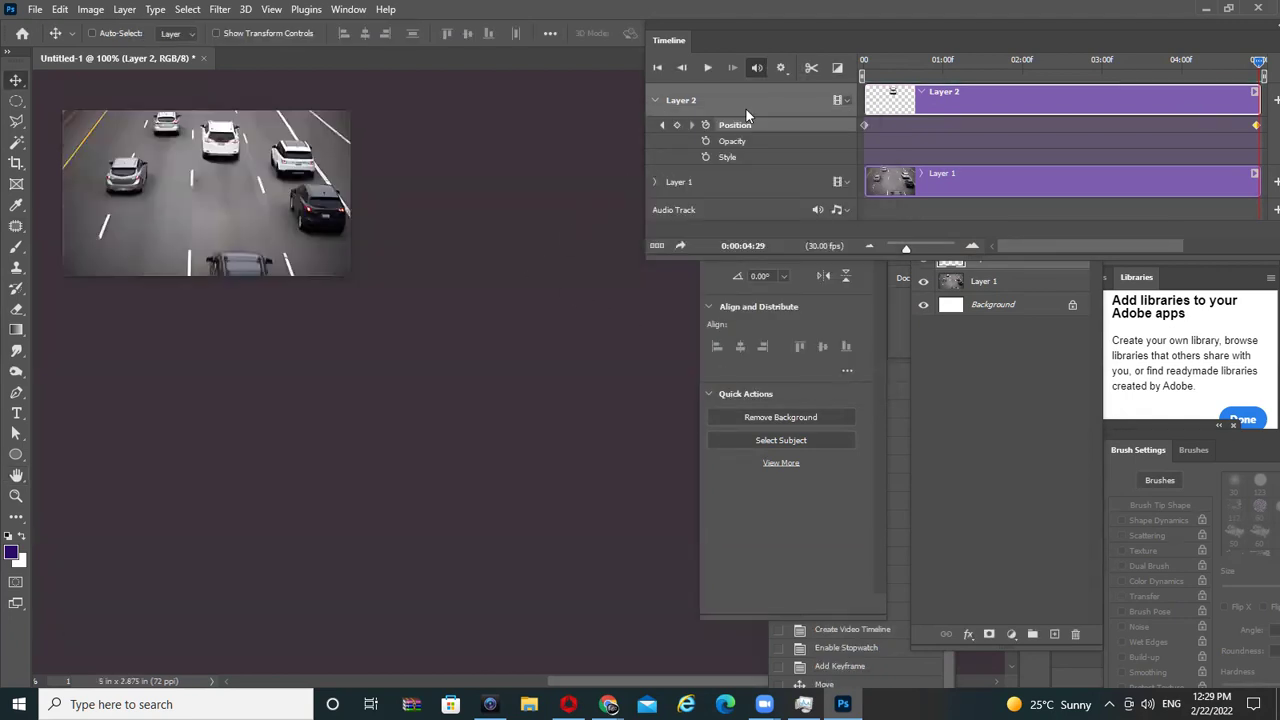
- Play the timeline to check the car's motion and open Save for Web
{"action": "key", "text": "space"}
{"action": "key", "text": "space"}
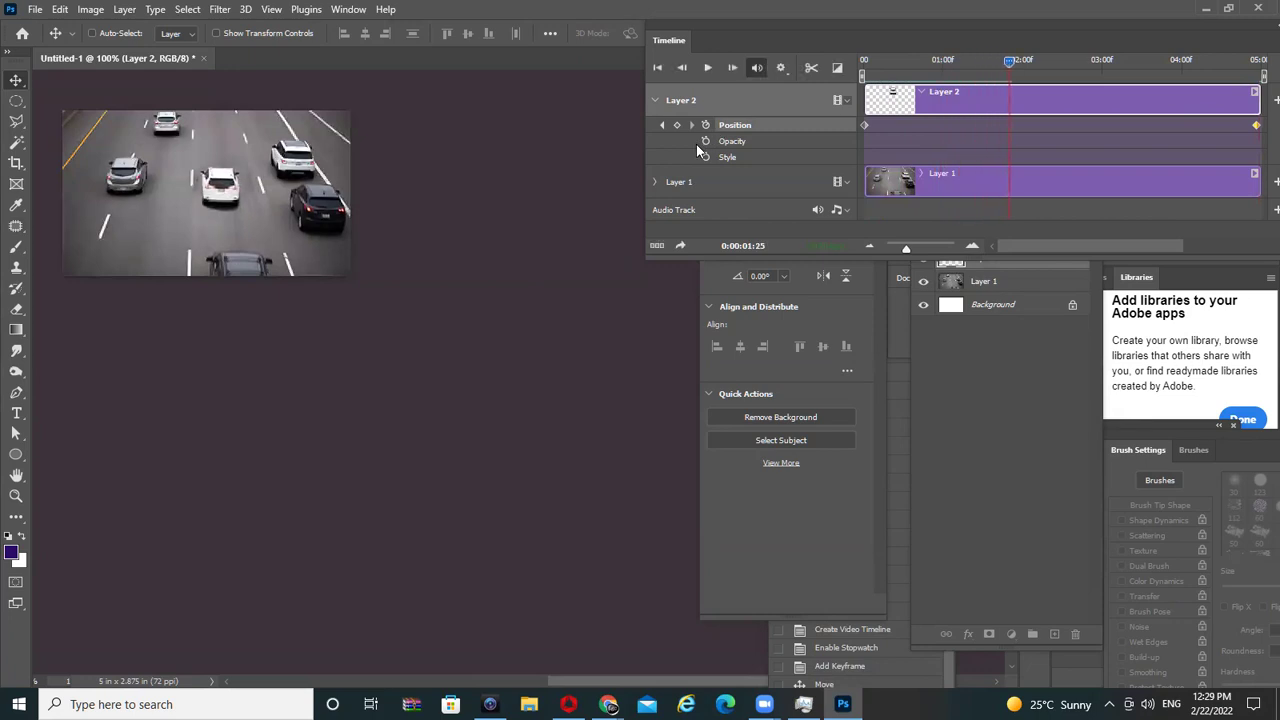
{"action": "key", "text": "ctrl"}
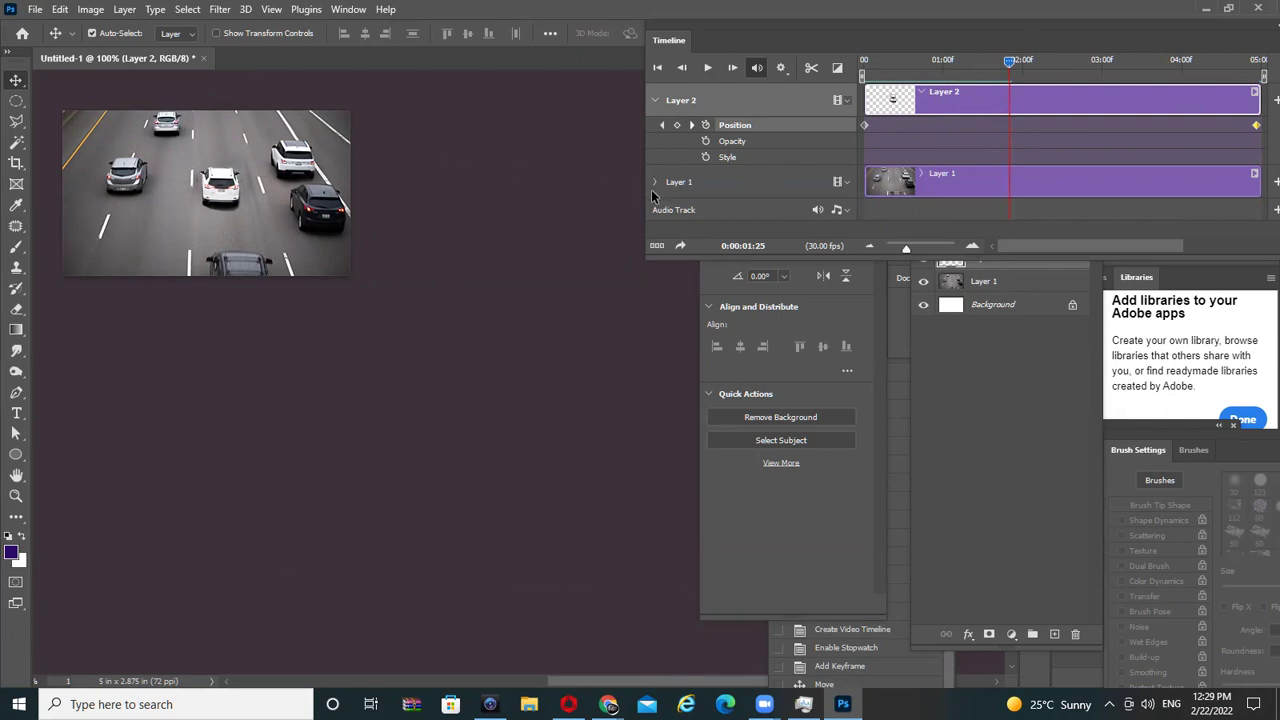
{"action": "key", "text": "ctrl+alt+shift+s"}
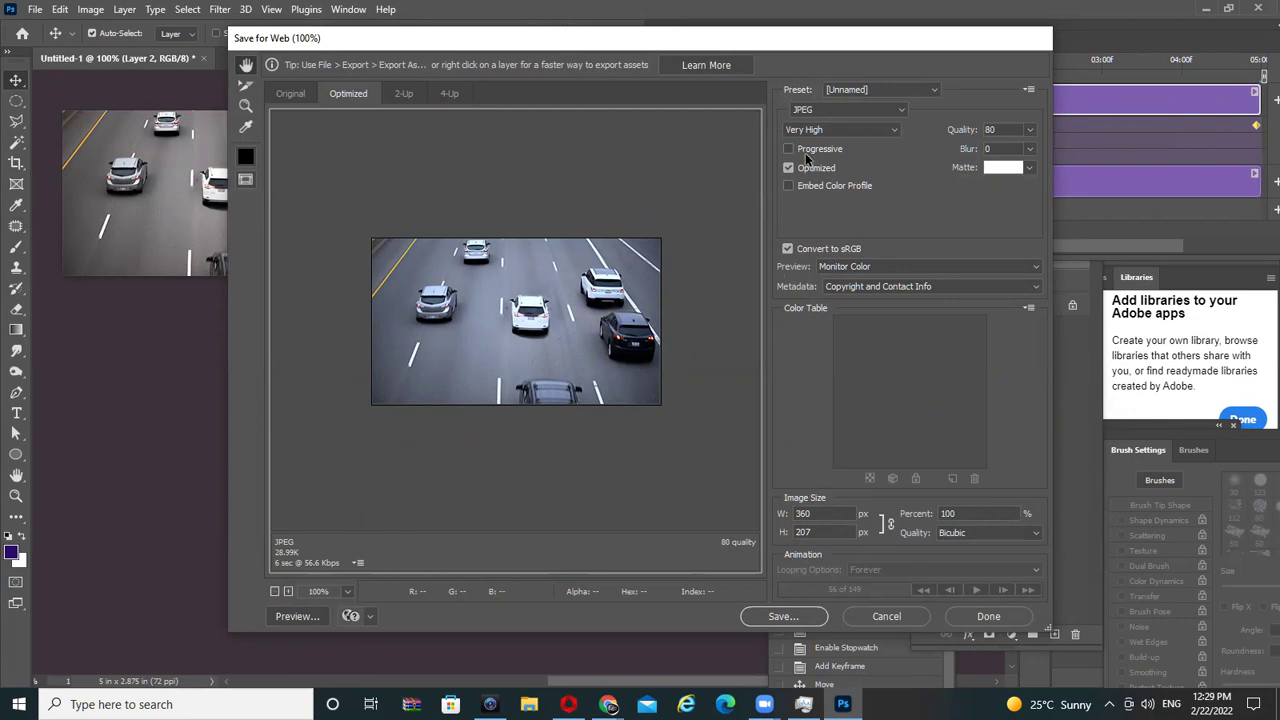
- Set the export format to GIF and play the animation preview
{"action": "left_click", "coordinate": [838, 108]}
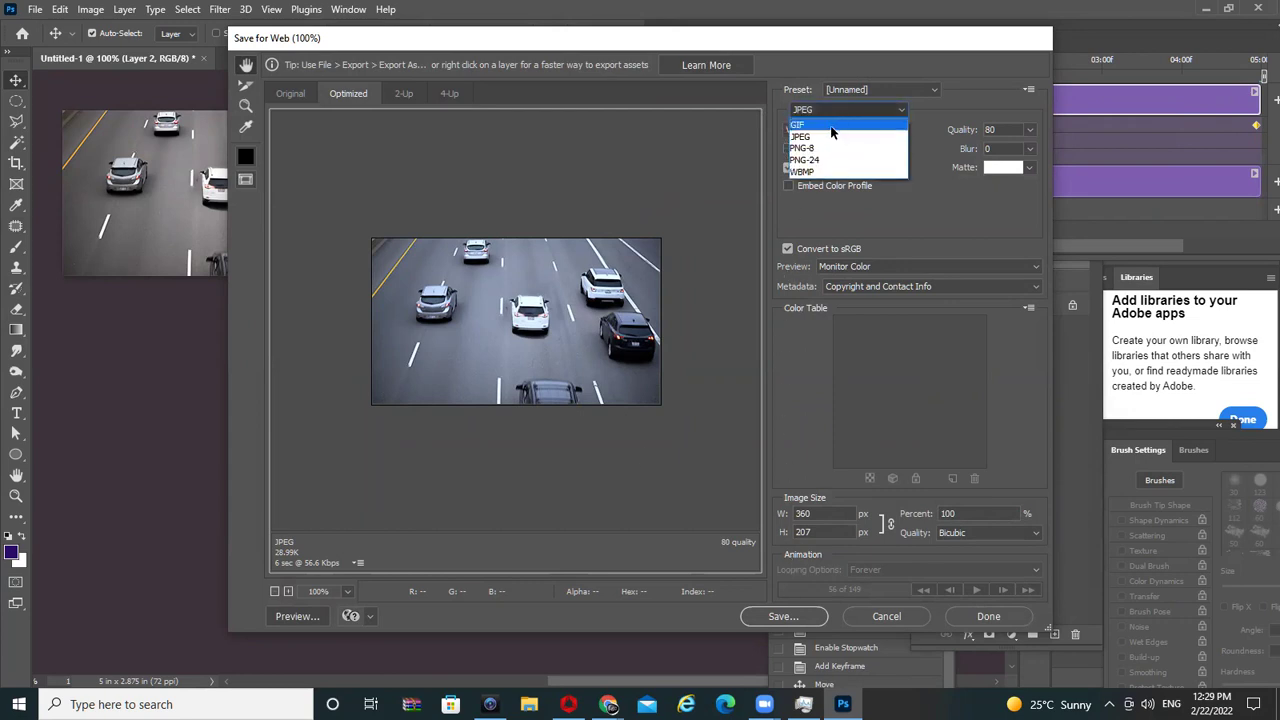
{"action": "left_click", "coordinate": [805, 121]}
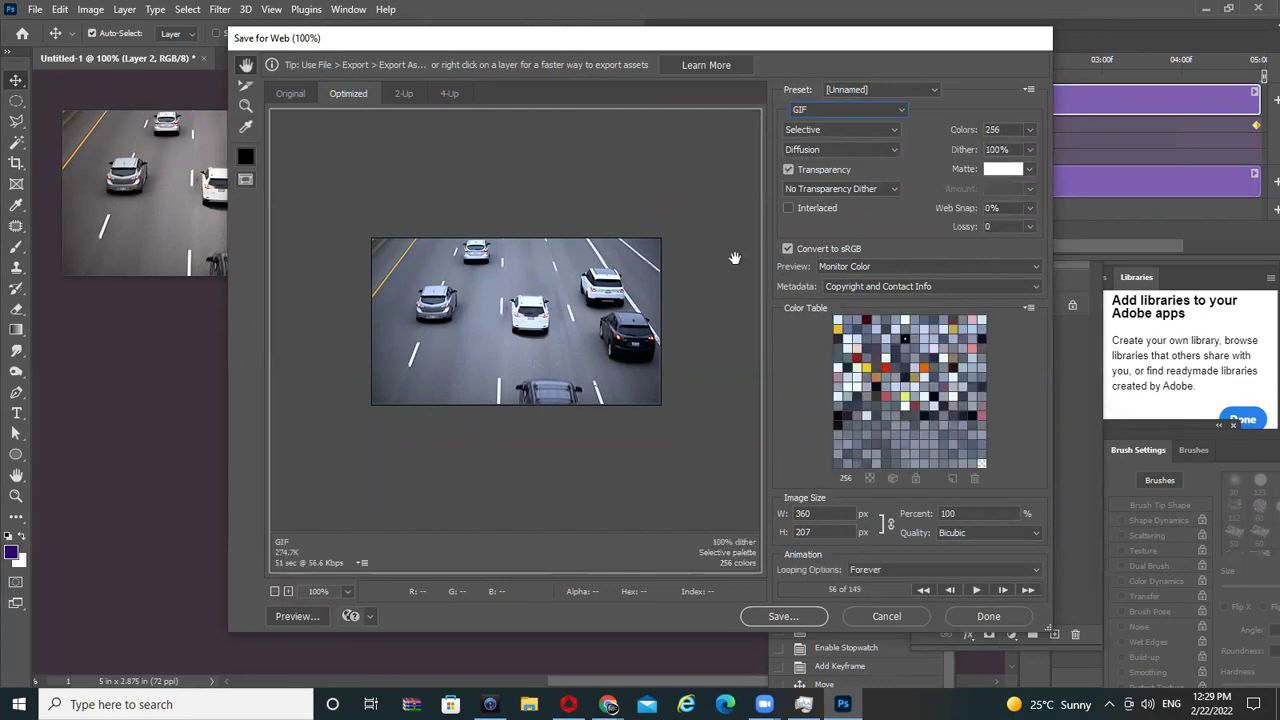
{"action": "left_click", "coordinate": [976, 590]}
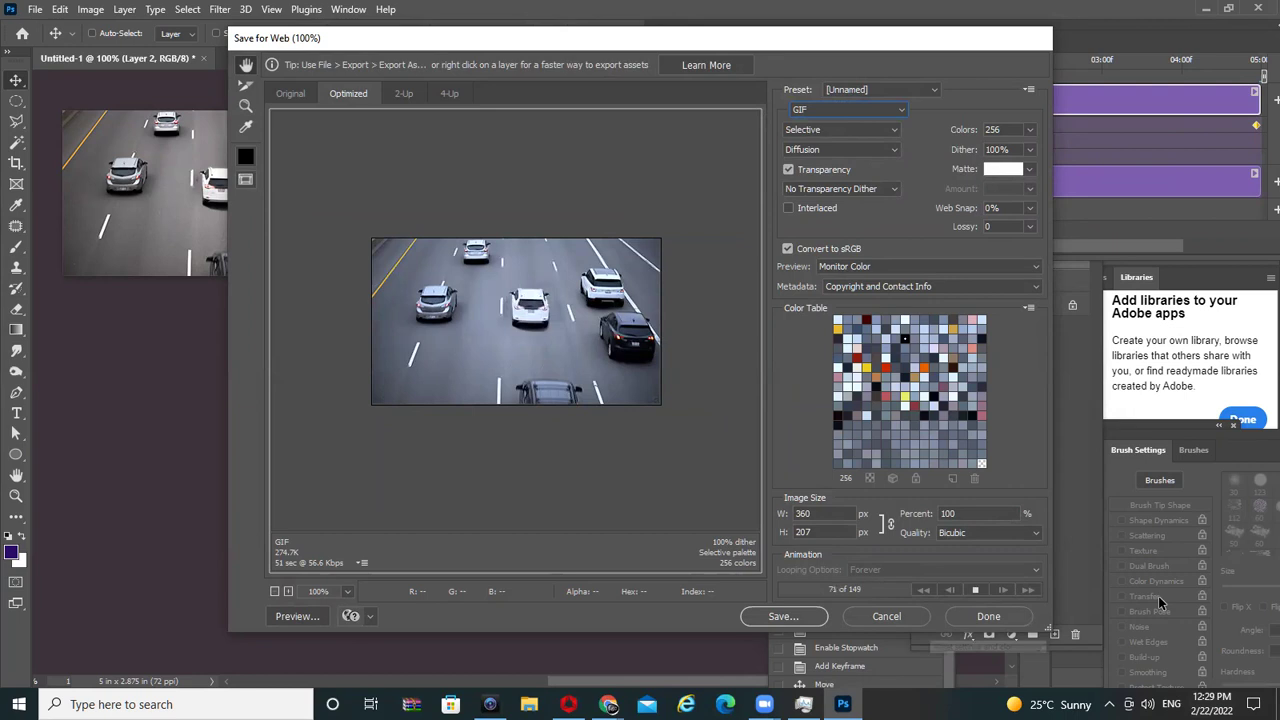
{"action": "left_click", "coordinate": [977, 594]}
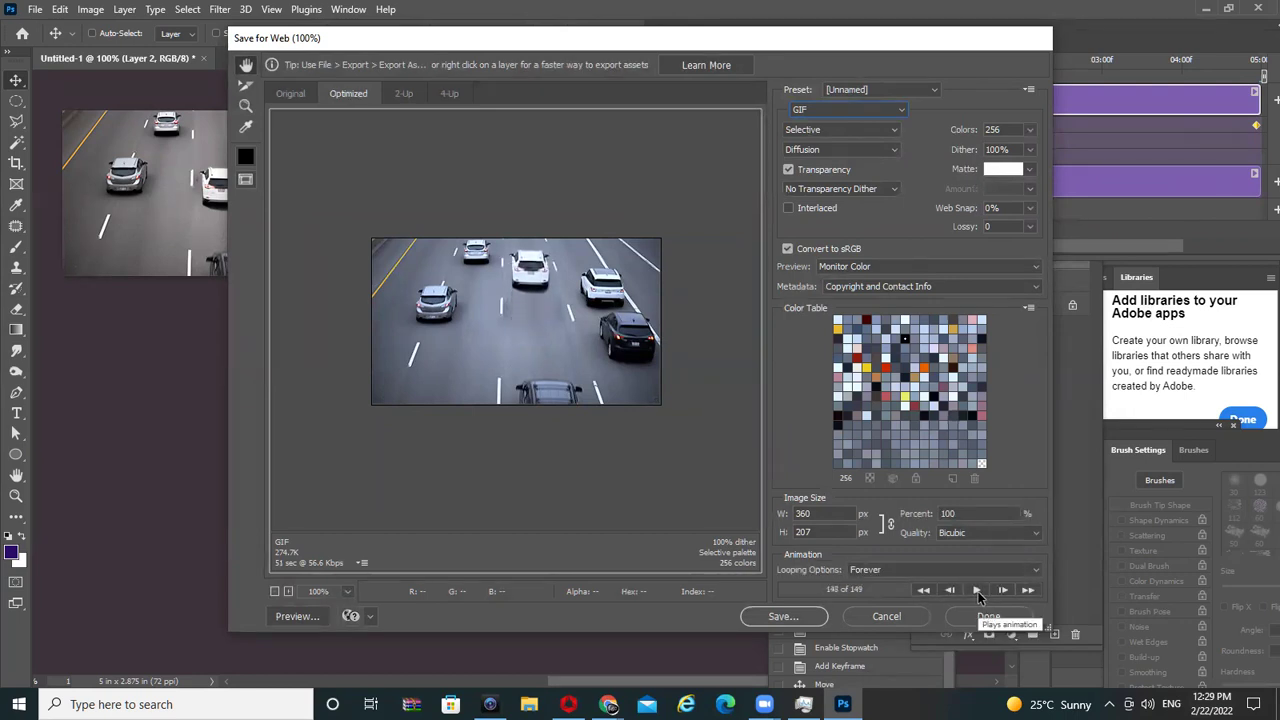
{"action": "left_click", "coordinate": [977, 591]}
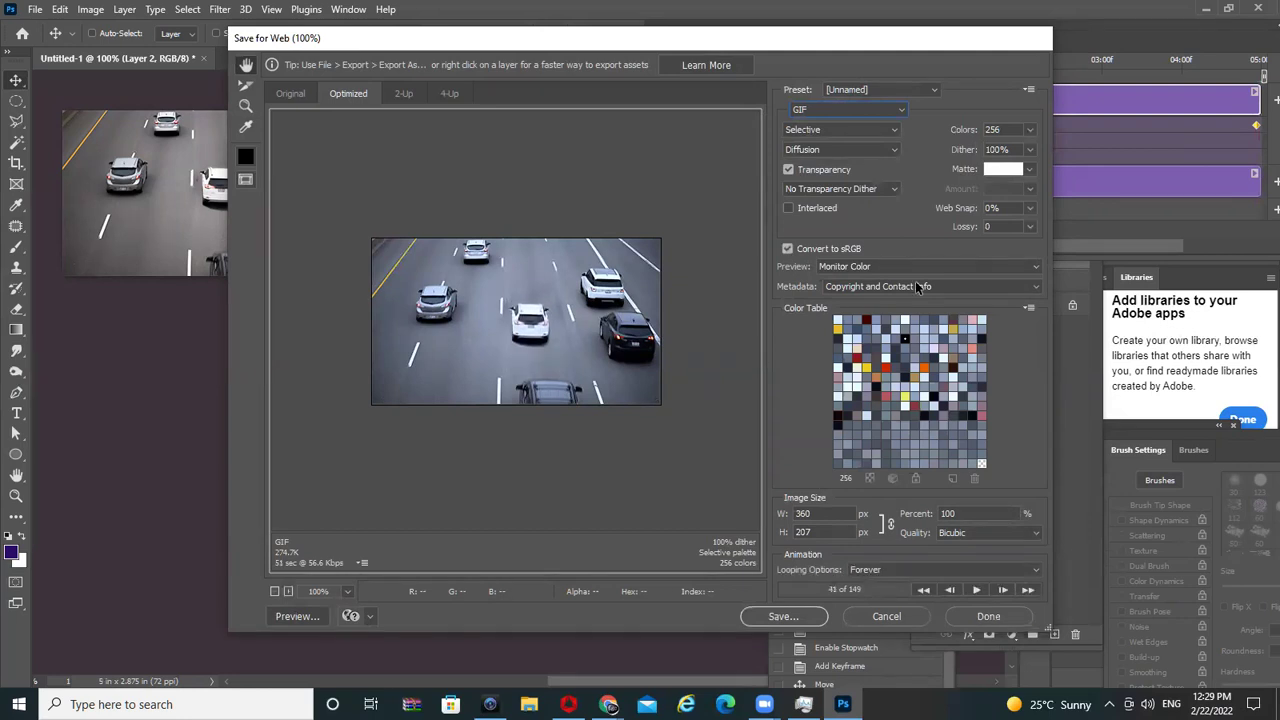
- Try the JPEG and PNG-8 formats, then switch back to GIF
{"action": "left_click", "coordinate": [845, 111]}
{"action": "left_click", "coordinate": [815, 127]}
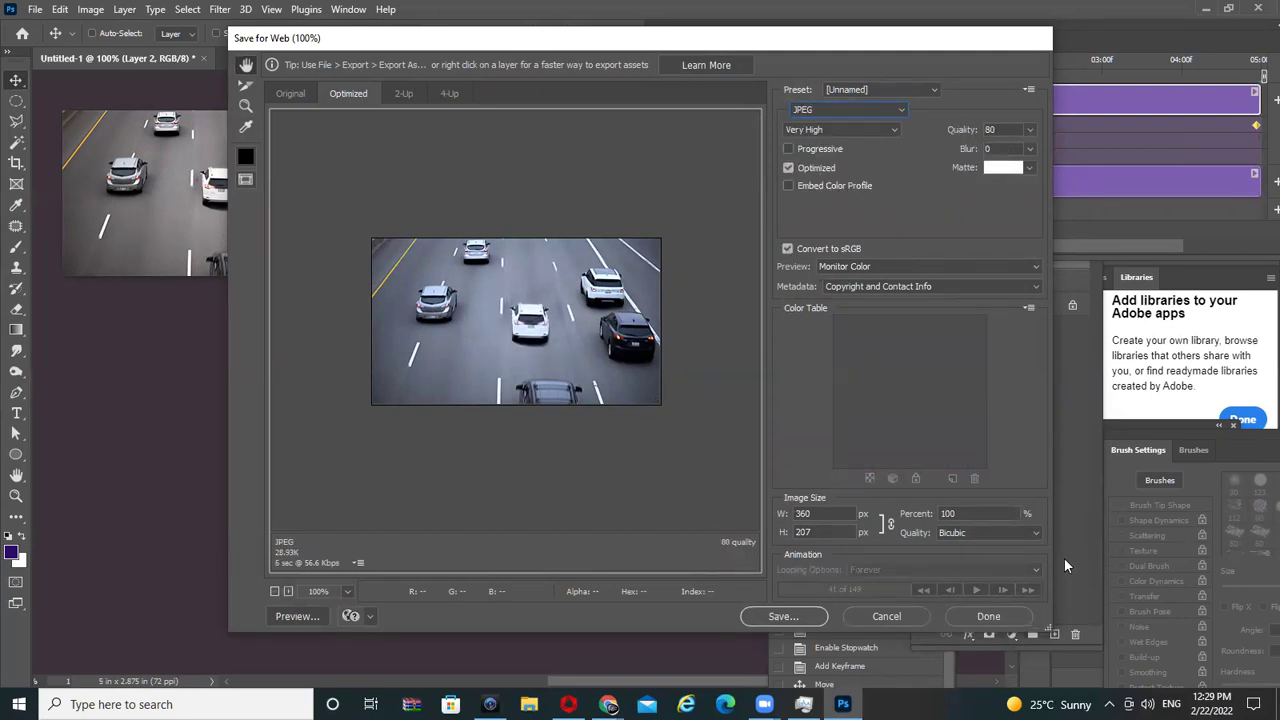
{"action": "left_click", "coordinate": [845, 110]}
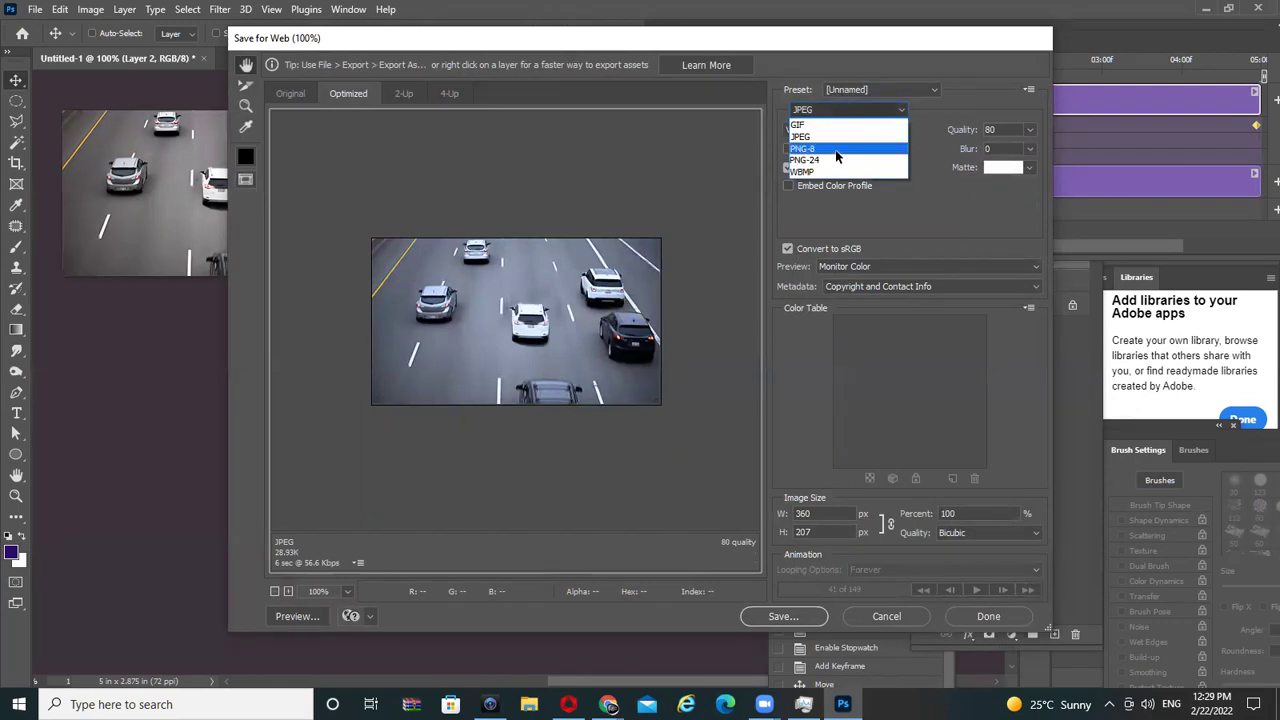
{"action": "left_click", "coordinate": [837, 152]}
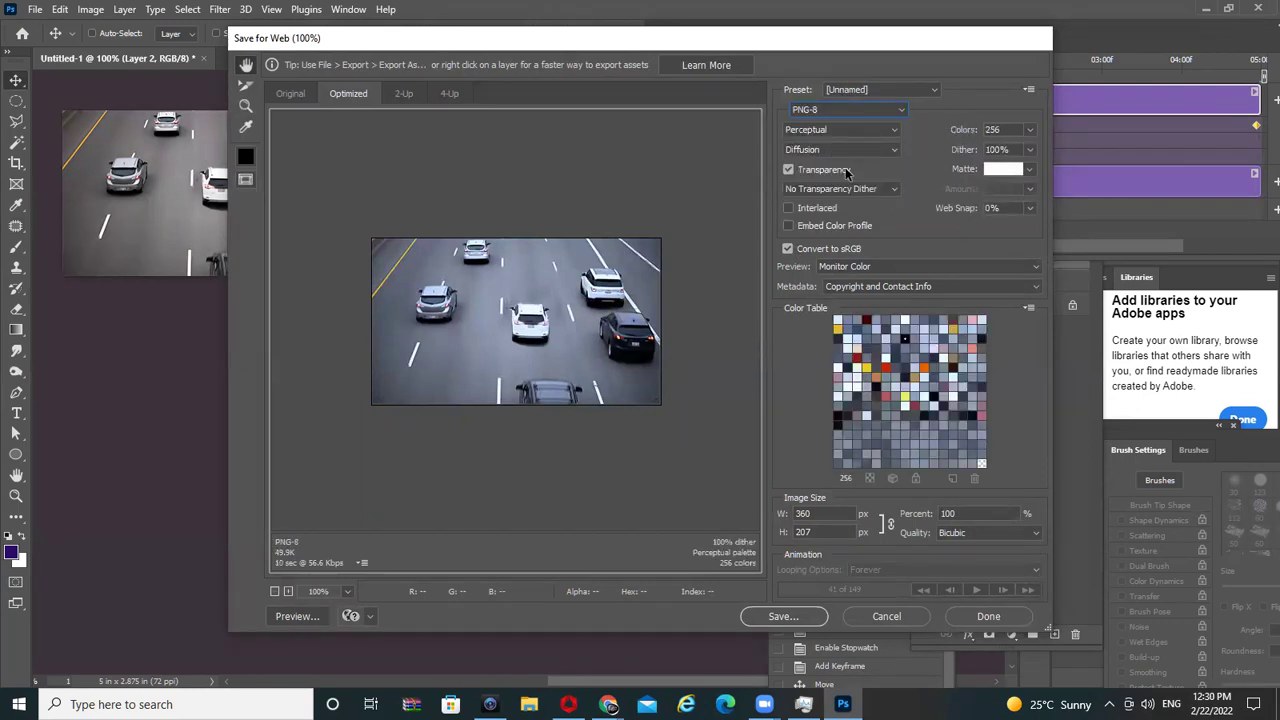
{"action": "left_click", "coordinate": [828, 111]}
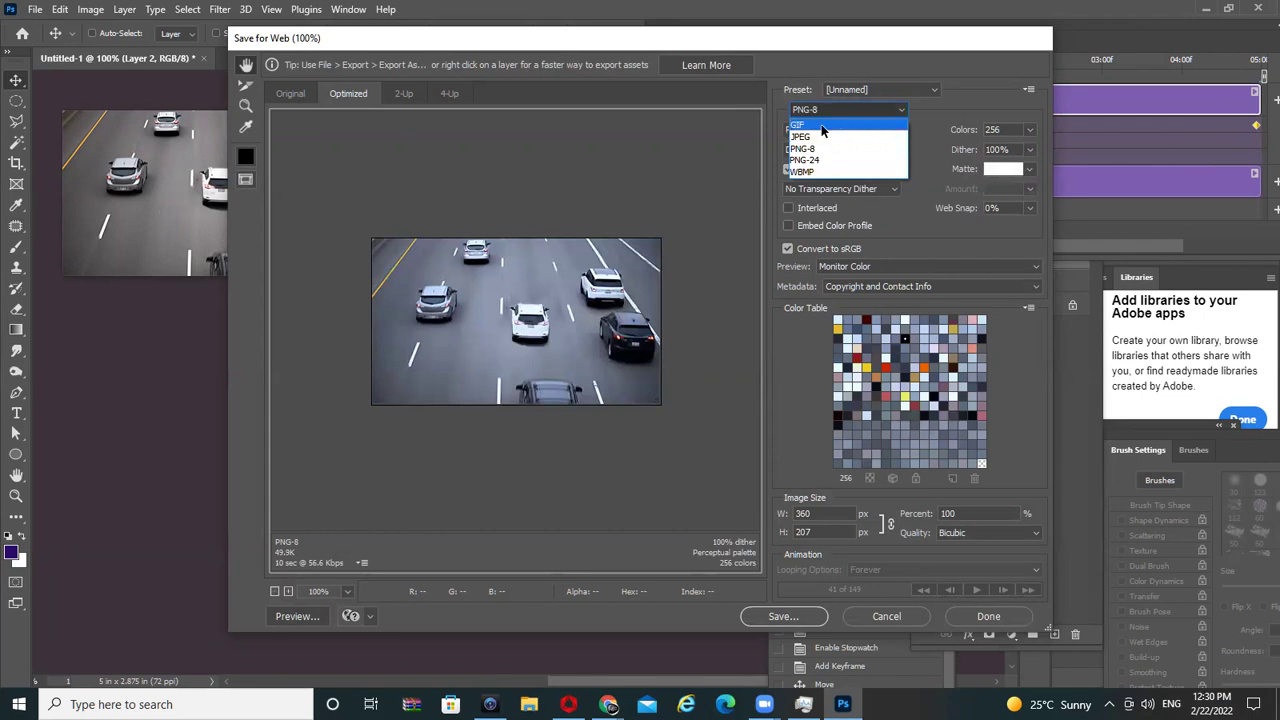
{"action": "left_click", "coordinate": [822, 125]}
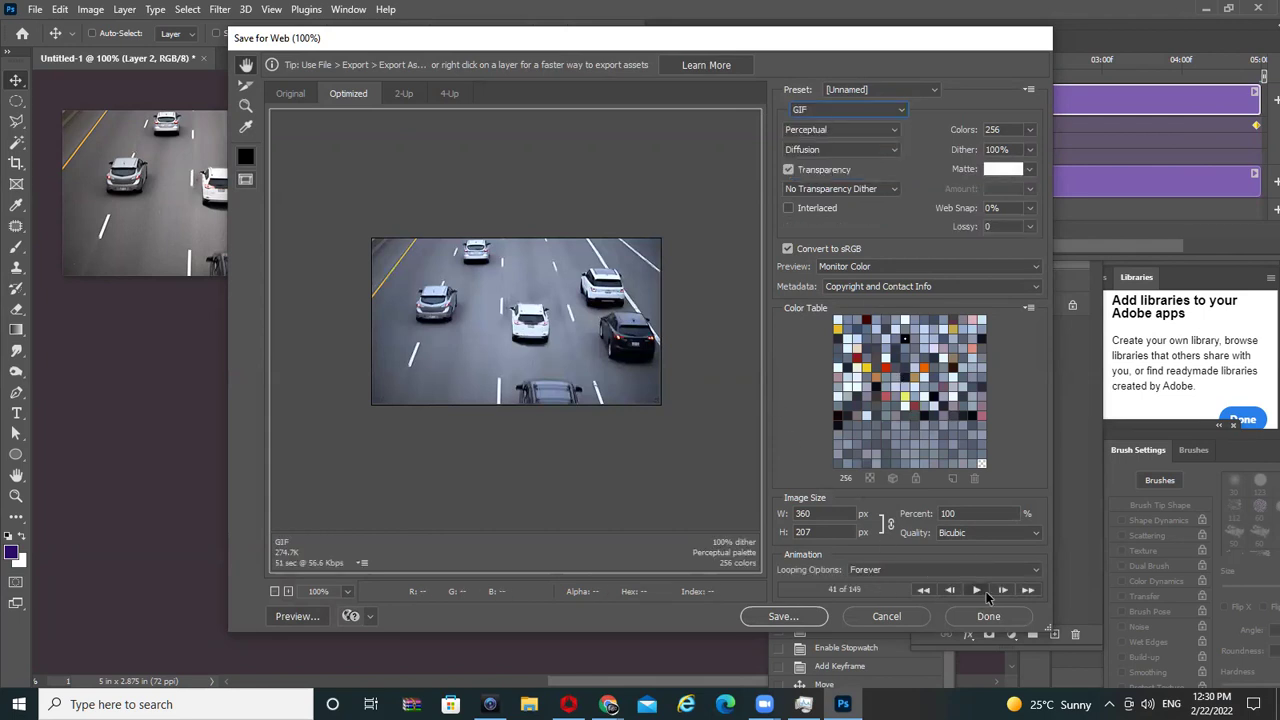
- Save the GIF as 'test animation' on the desktop and select the file
{"action": "key", "text": "Return"}
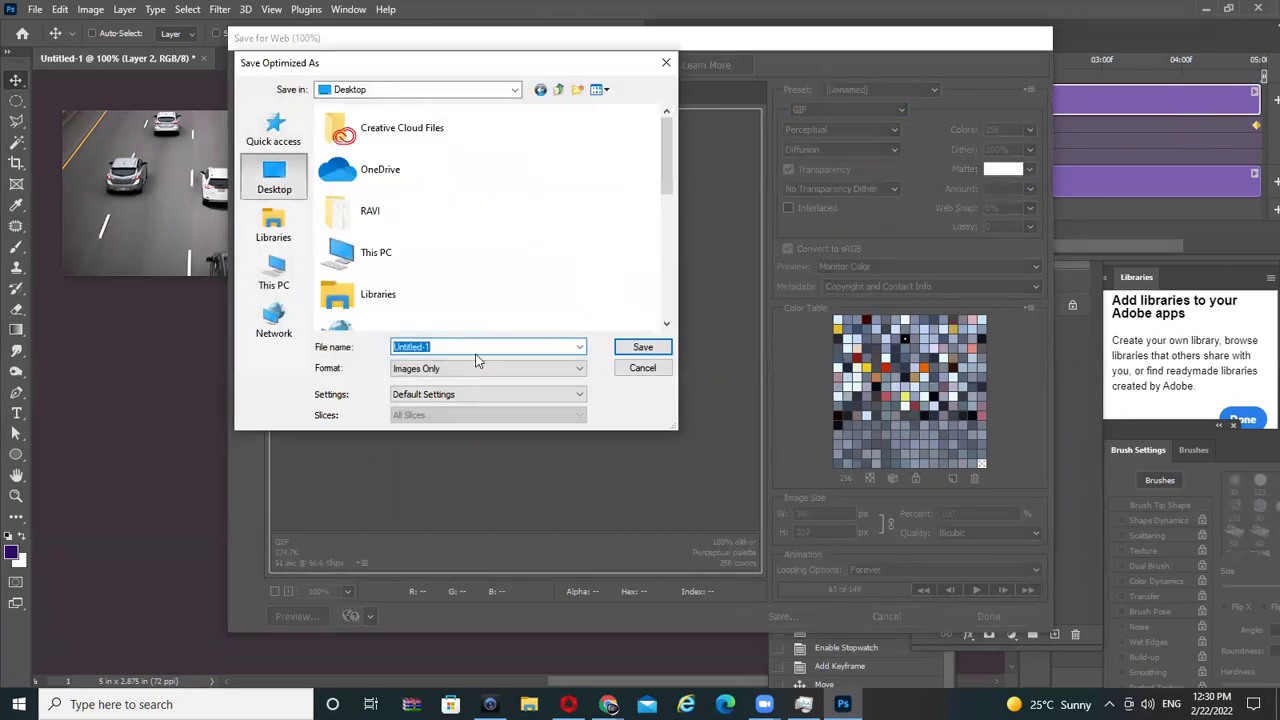
{"action": "type", "text": "test animation"}
{"action": "key", "text": "Return"}
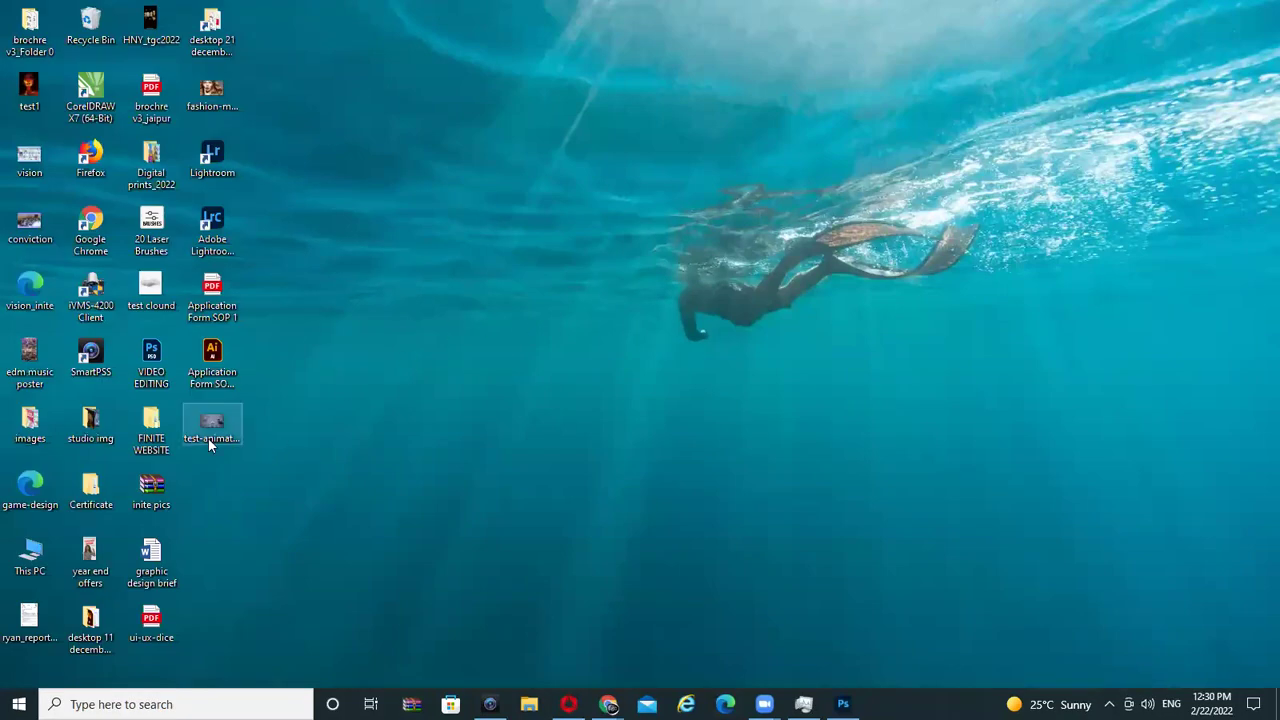
{"action": "left_click", "coordinate": [209, 441]}
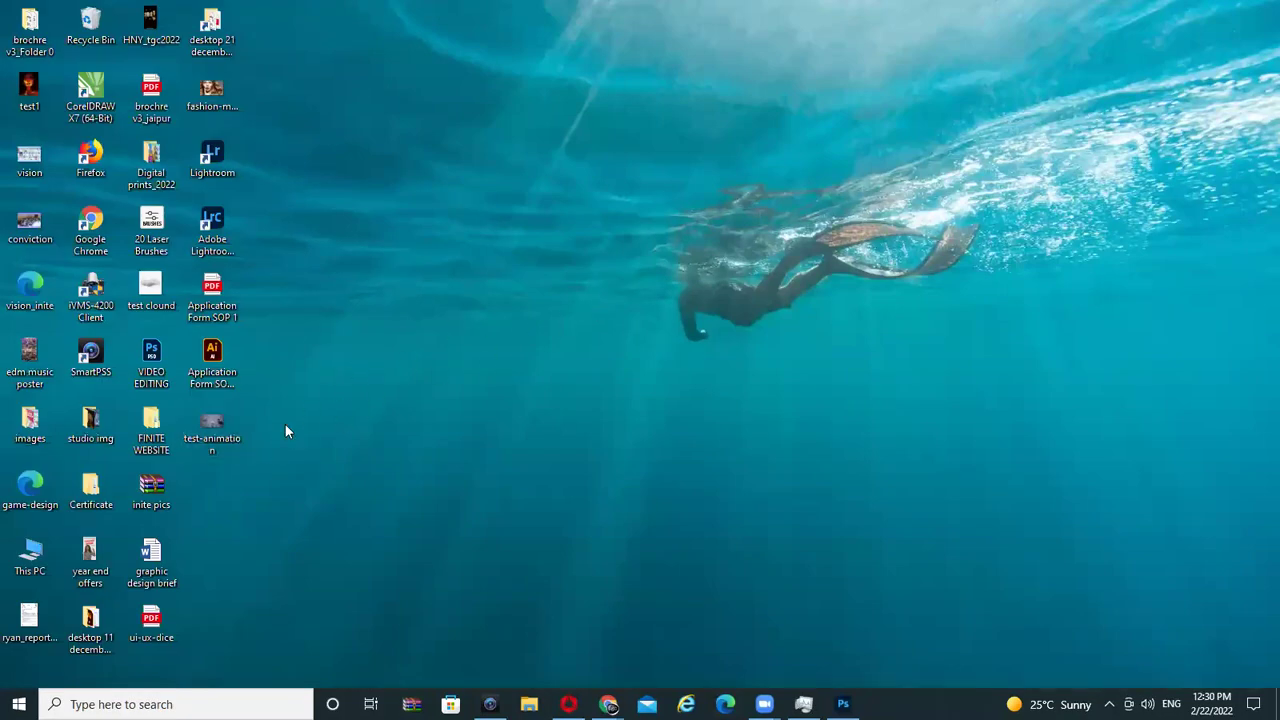
- Preview test-animation.gif in Photos, close it, and bring WhatsApp to the front
{"action": "double_click", "coordinate": [200, 420]}
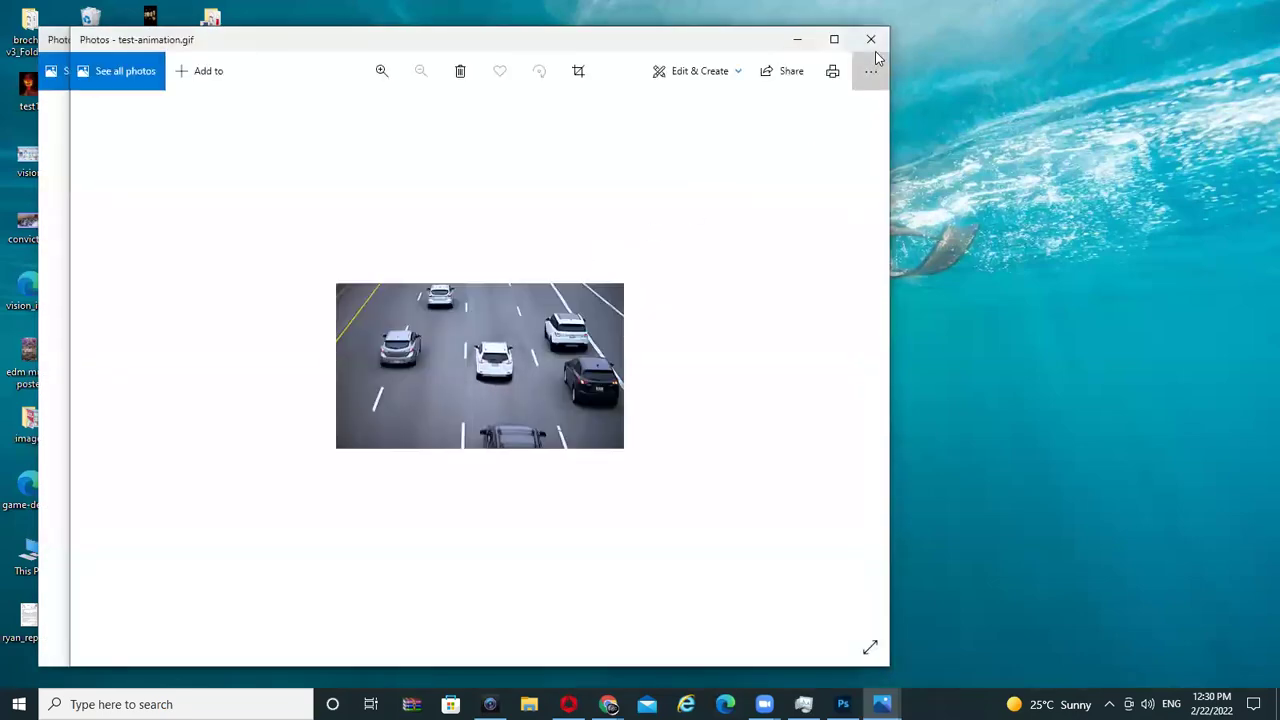
{"action": "left_click", "coordinate": [838, 38]}
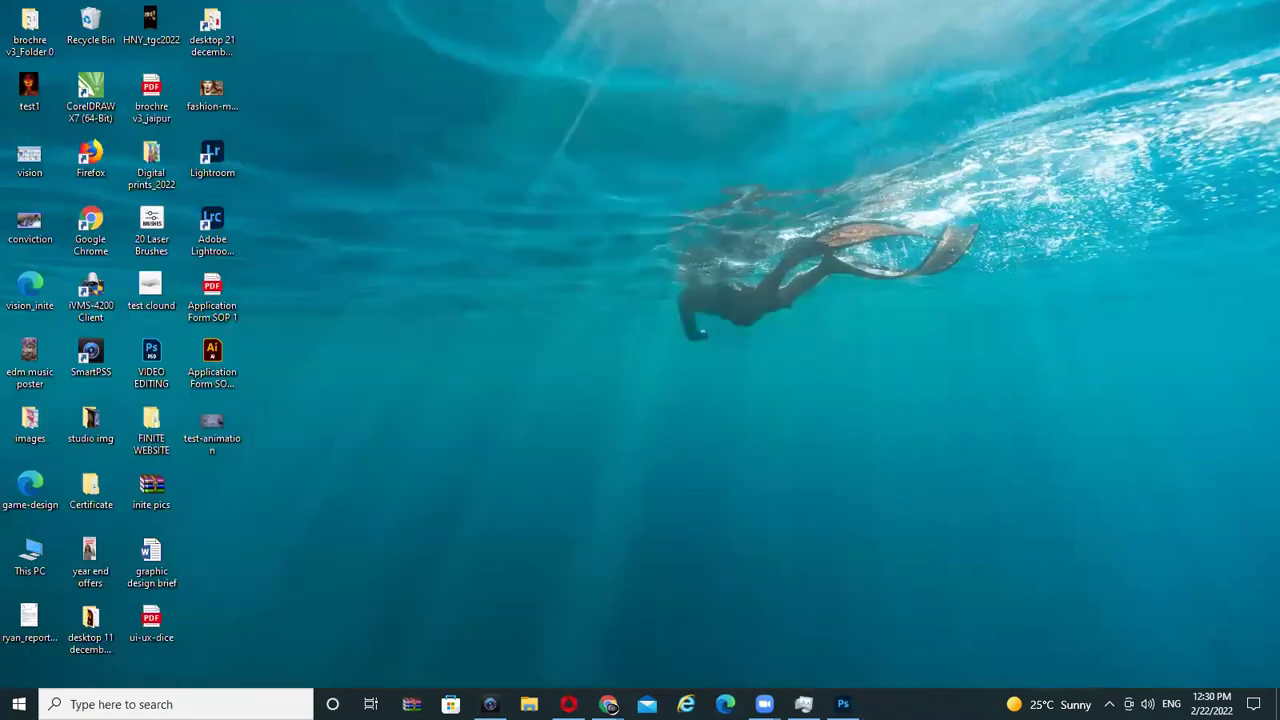
{"action": "mouse_move", "coordinate": [608, 704]}
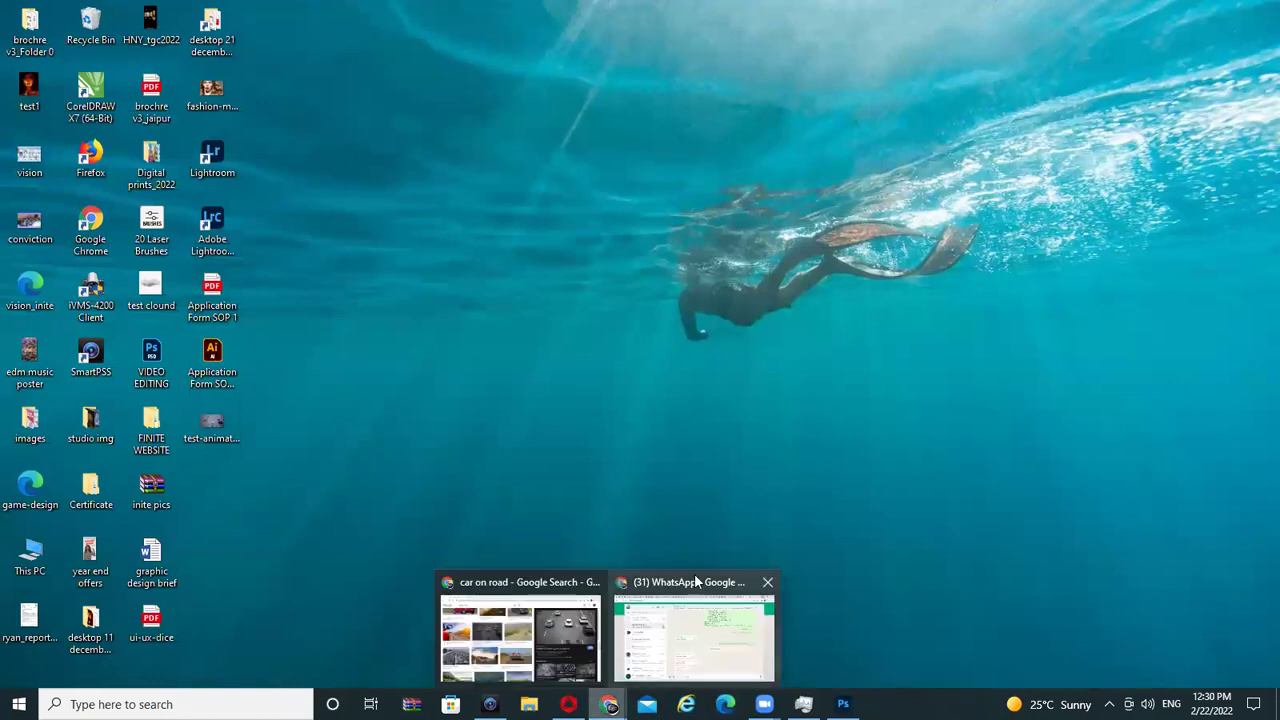
{"action": "left_click", "coordinate": [694, 573]}
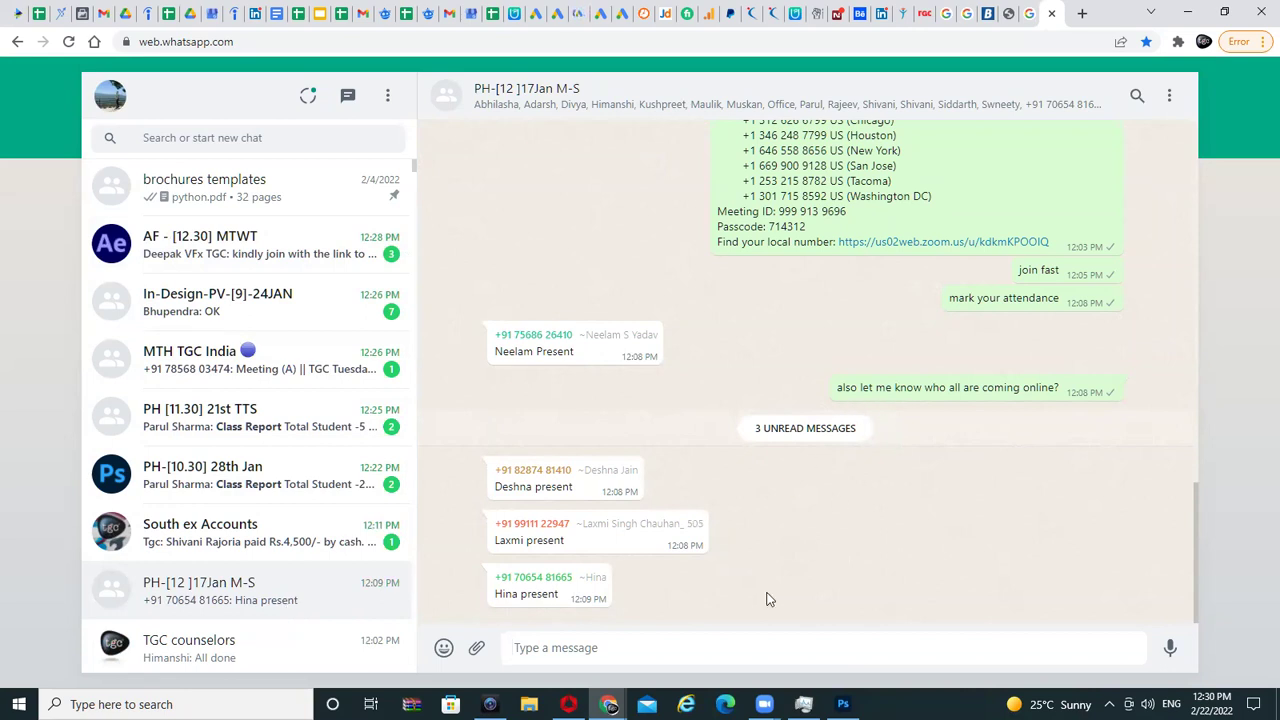
- Attach the test-animation GIF in the WhatsApp chat and send it to the group
{"action": "left_click", "coordinate": [476, 647]}
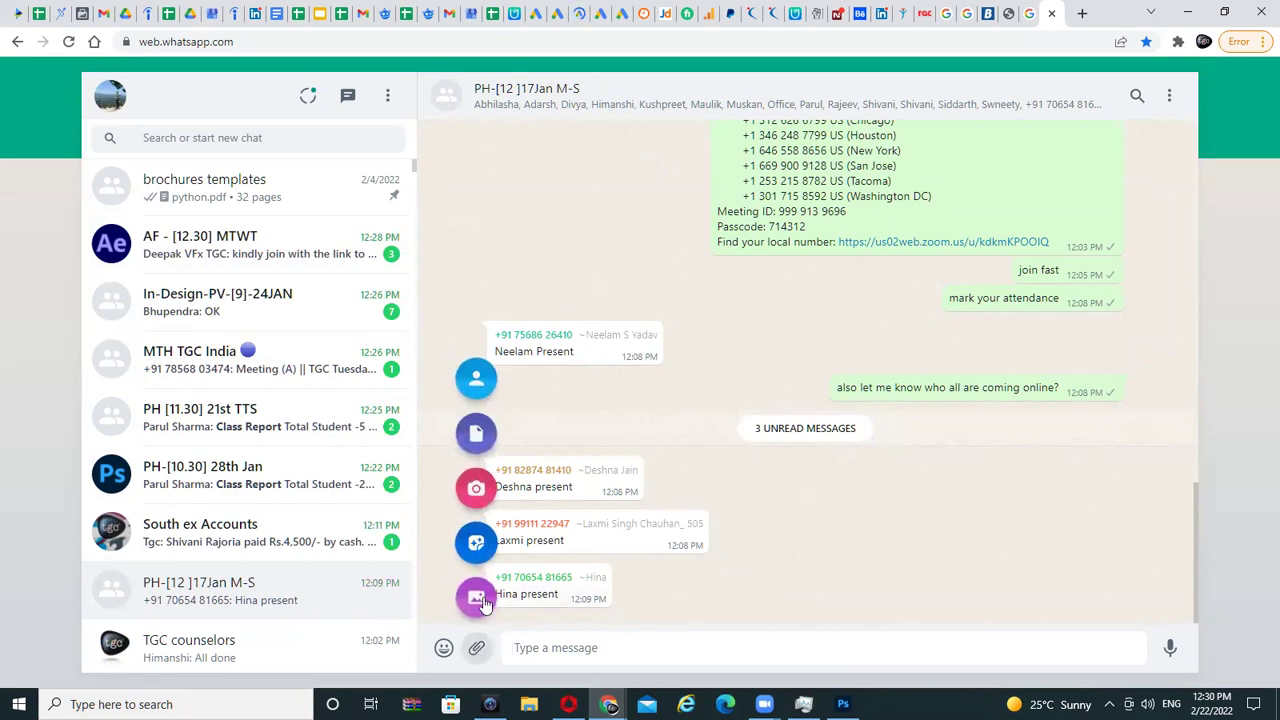
{"action": "left_click", "coordinate": [477, 597]}
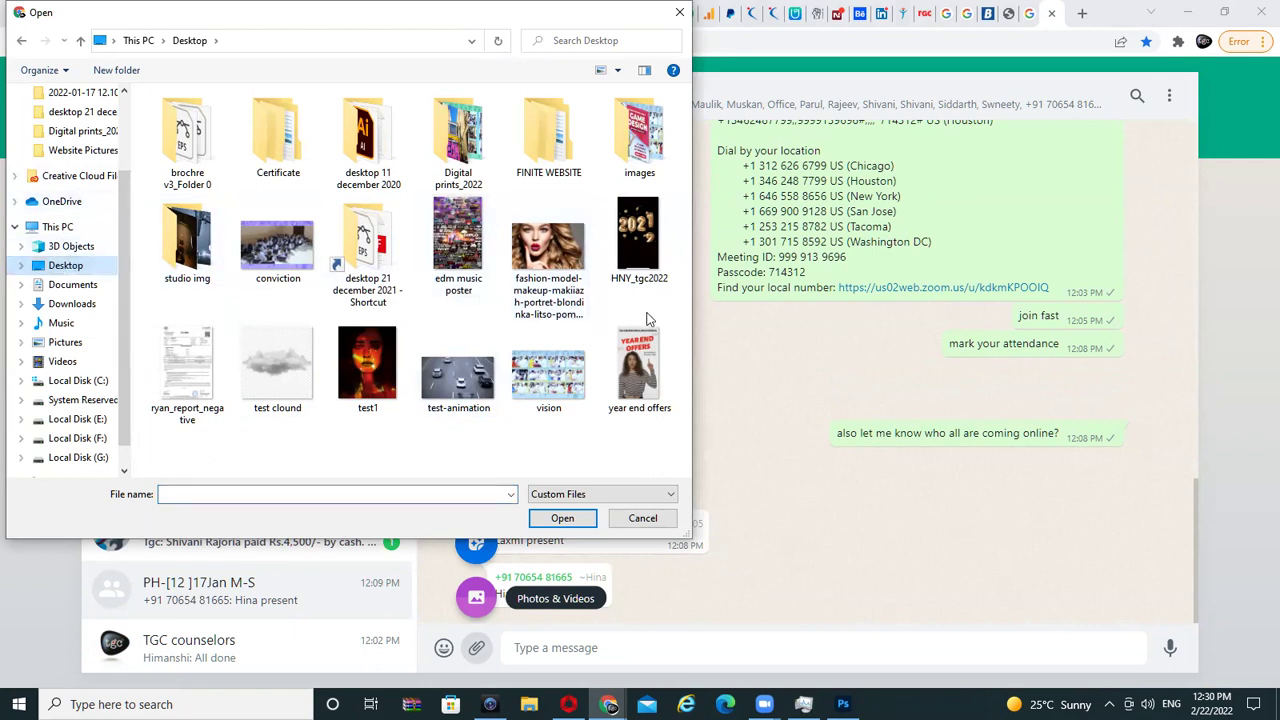
{"action": "left_click", "coordinate": [466, 393]}
{"action": "double_click", "coordinate": [466, 393]}
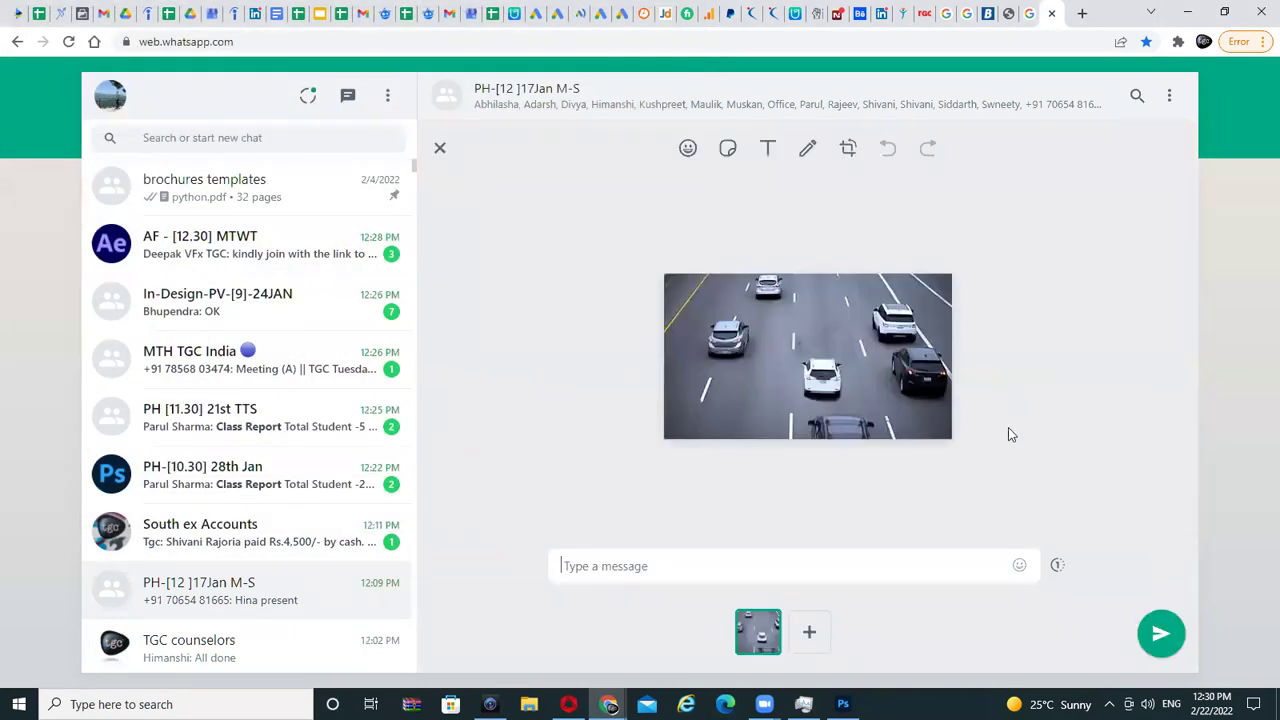
{"action": "key", "text": "Return"}
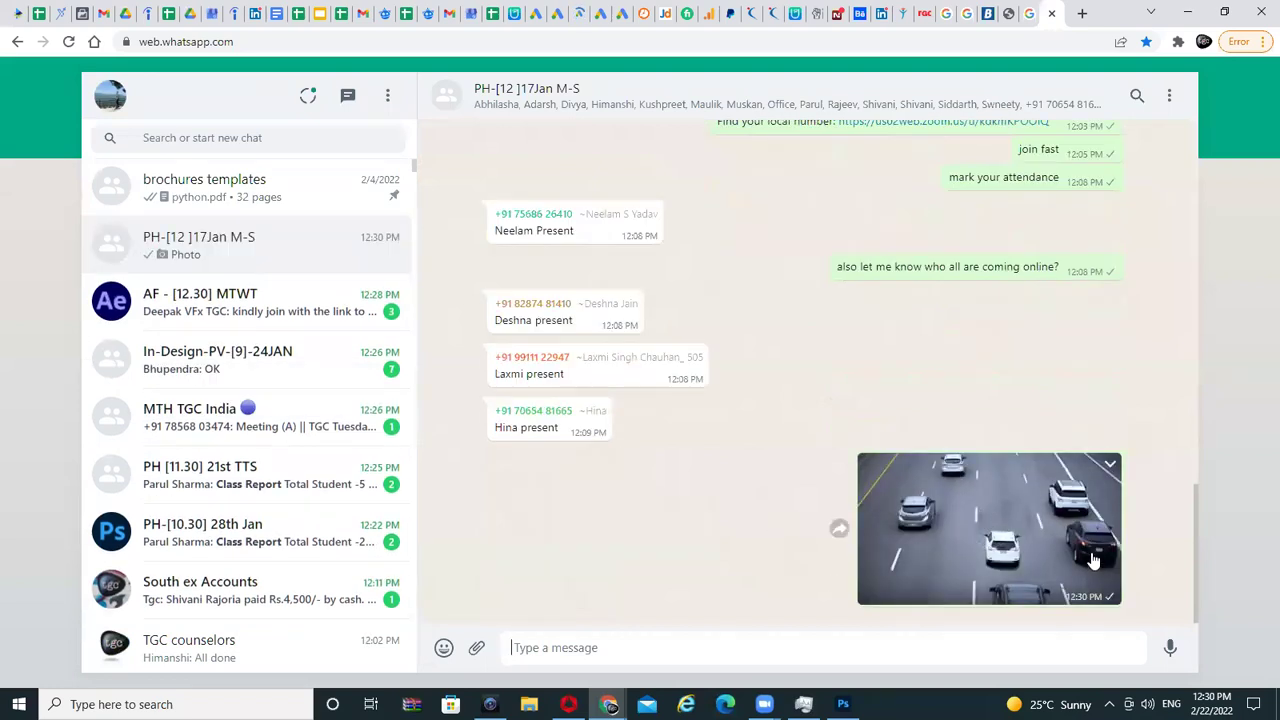
- View the sent GIF full-size with zoom, close the viewer, and show the desktop
{"action": "left_click", "coordinate": [1053, 519]}
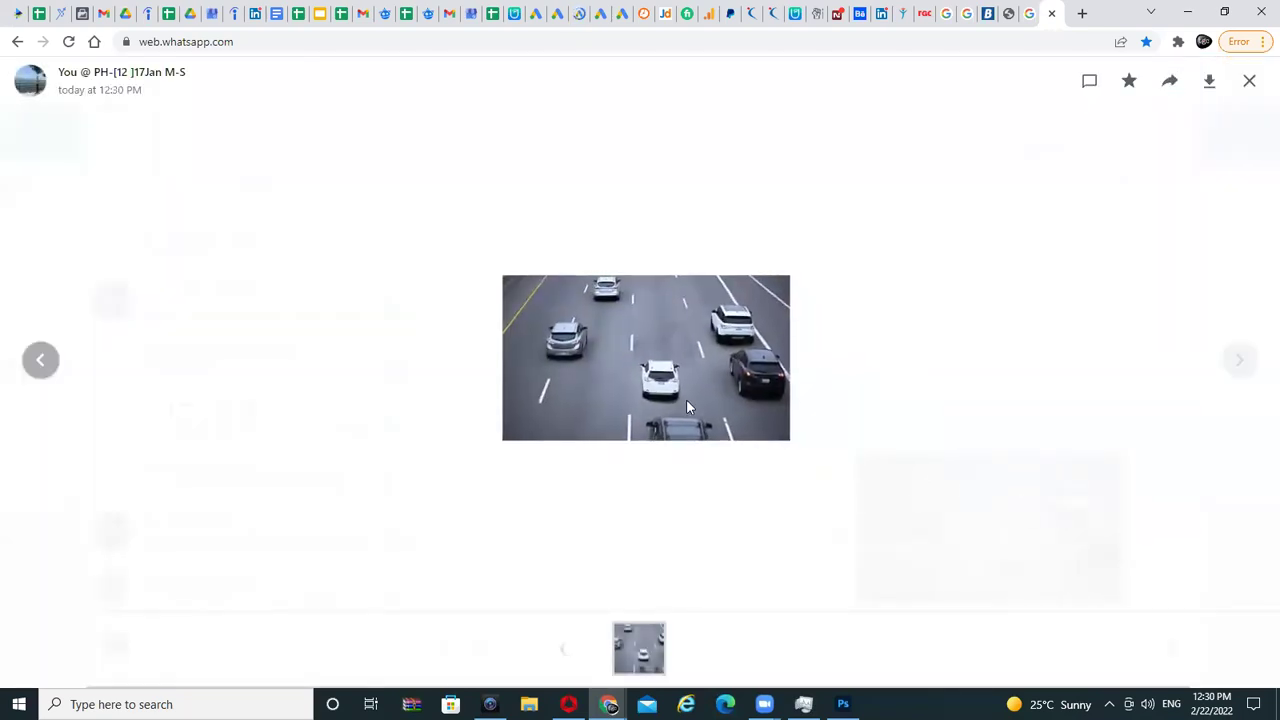
{"action": "left_click", "coordinate": [675, 375]}
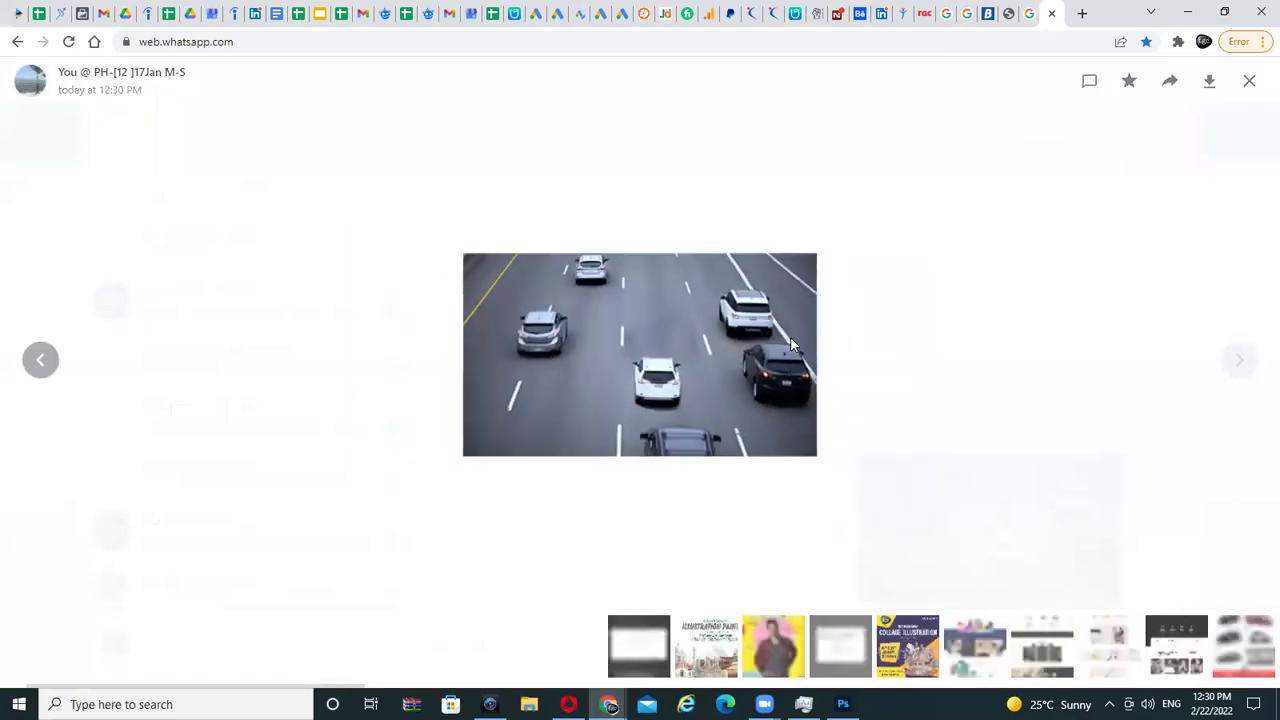
{"action": "left_click", "coordinate": [790, 336]}
{"action": "left_click", "coordinate": [768, 336]}
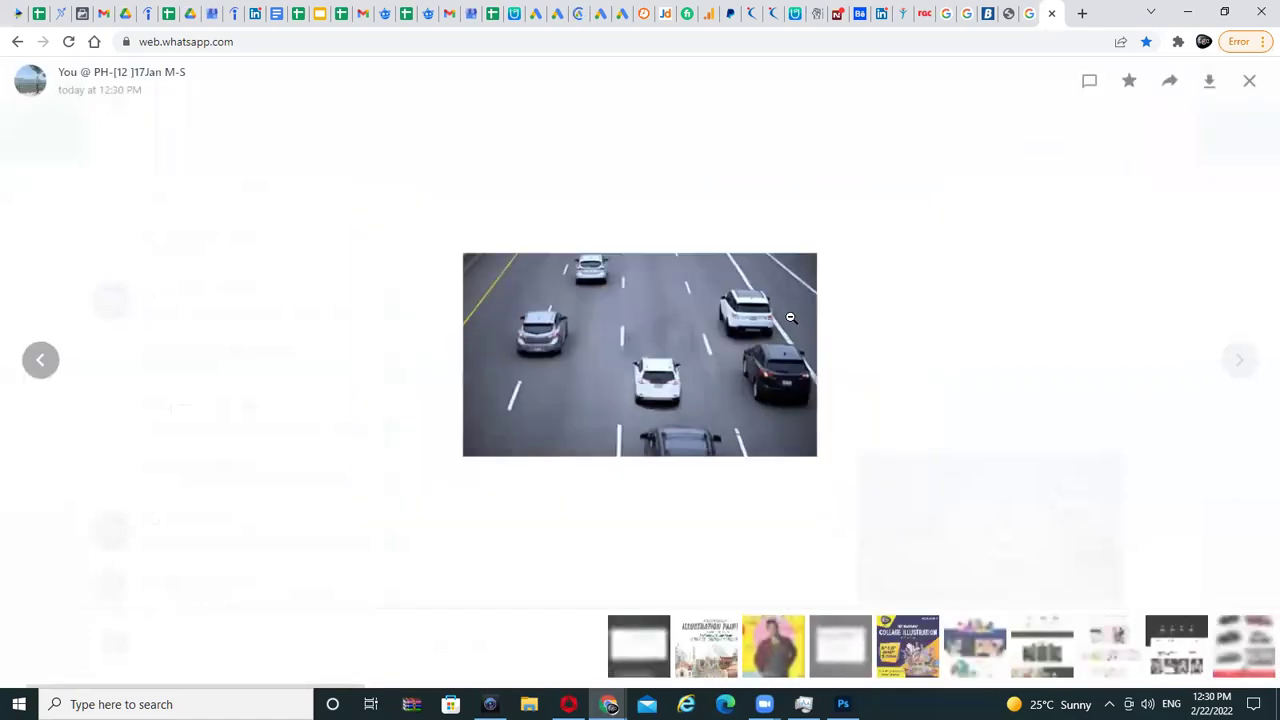
{"action": "left_click", "coordinate": [1249, 80]}
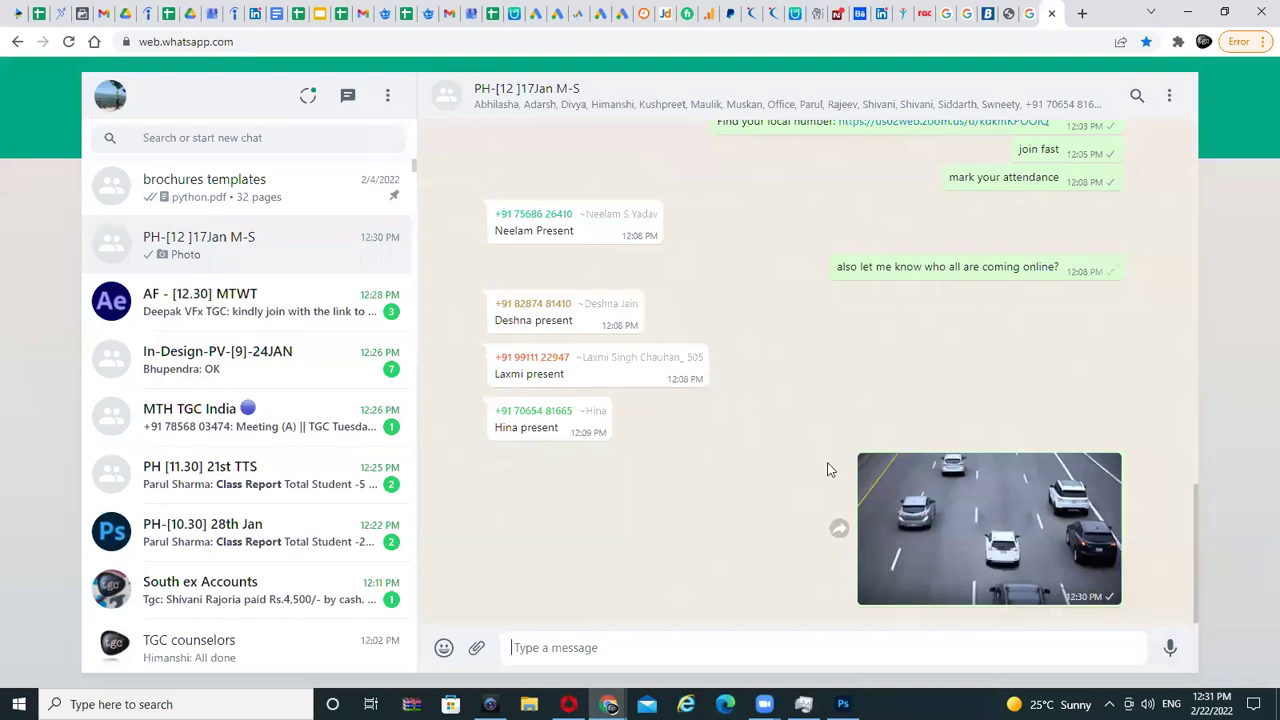
{"action": "key", "text": "super+d"}
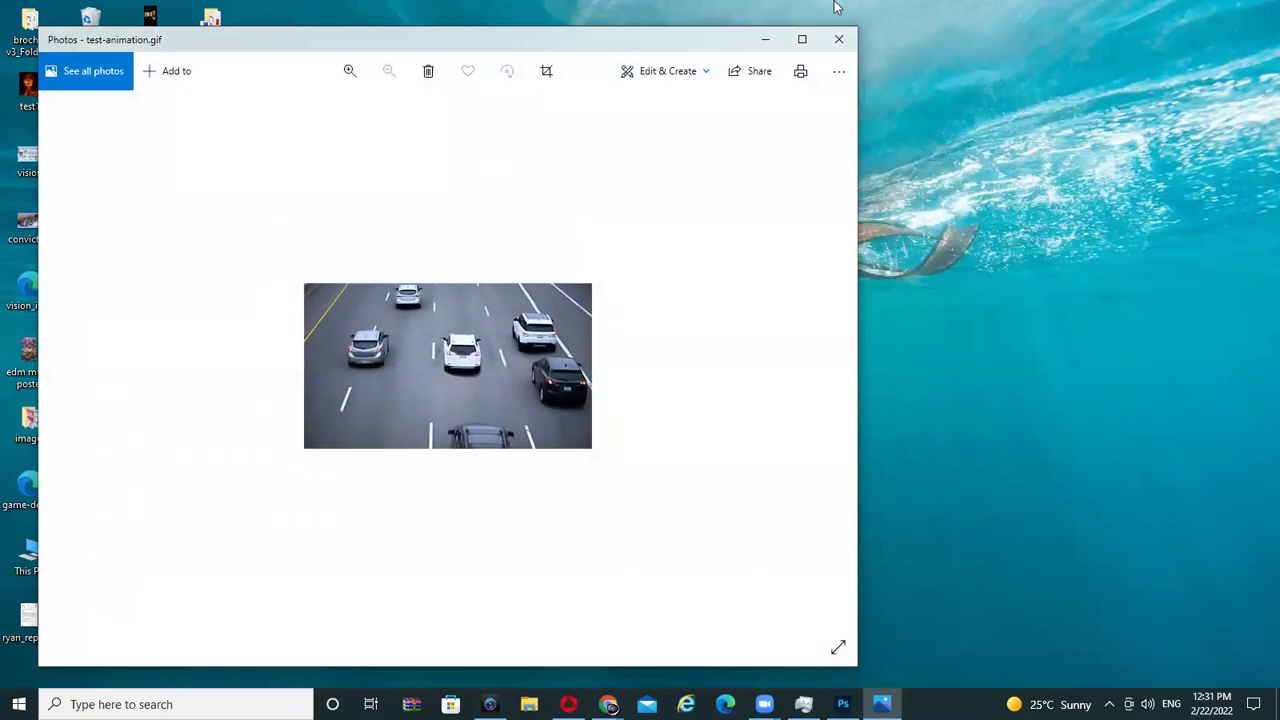
- Close the test-animation.gif preview and return to the 'car on road' Google search
{"action": "left_click", "coordinate": [839, 39]}
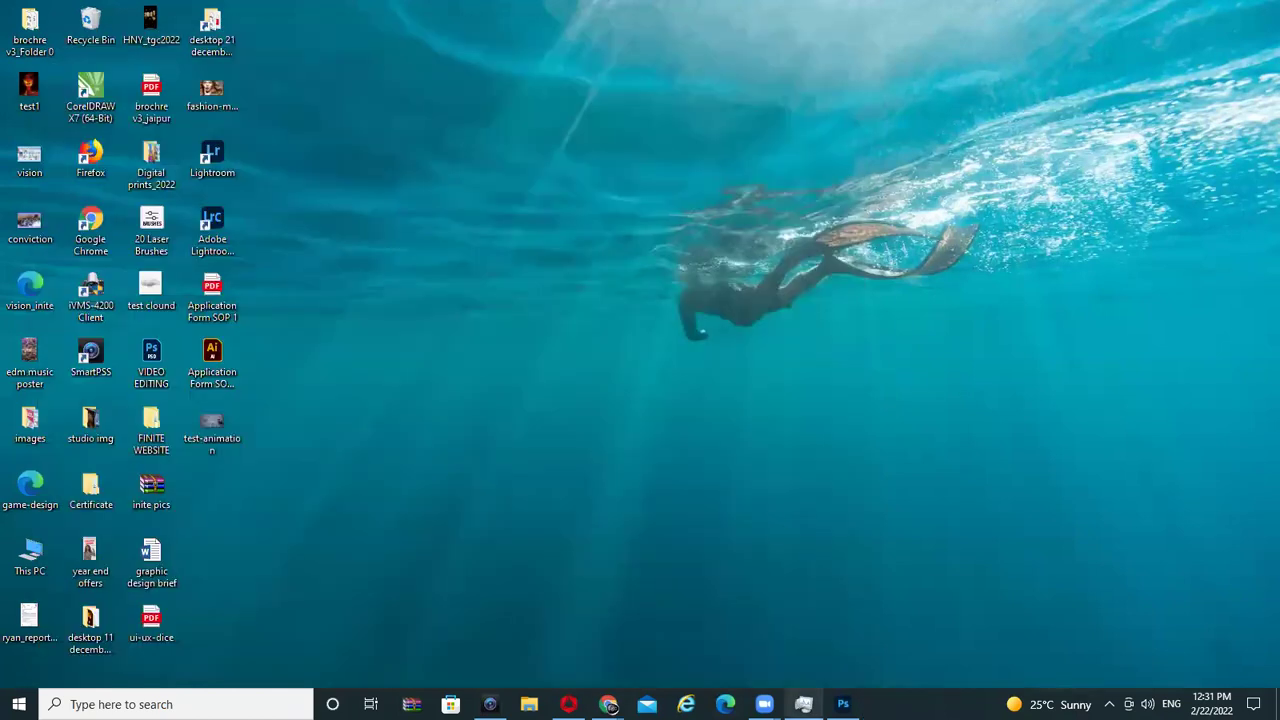
{"action": "mouse_move", "coordinate": [608, 704]}
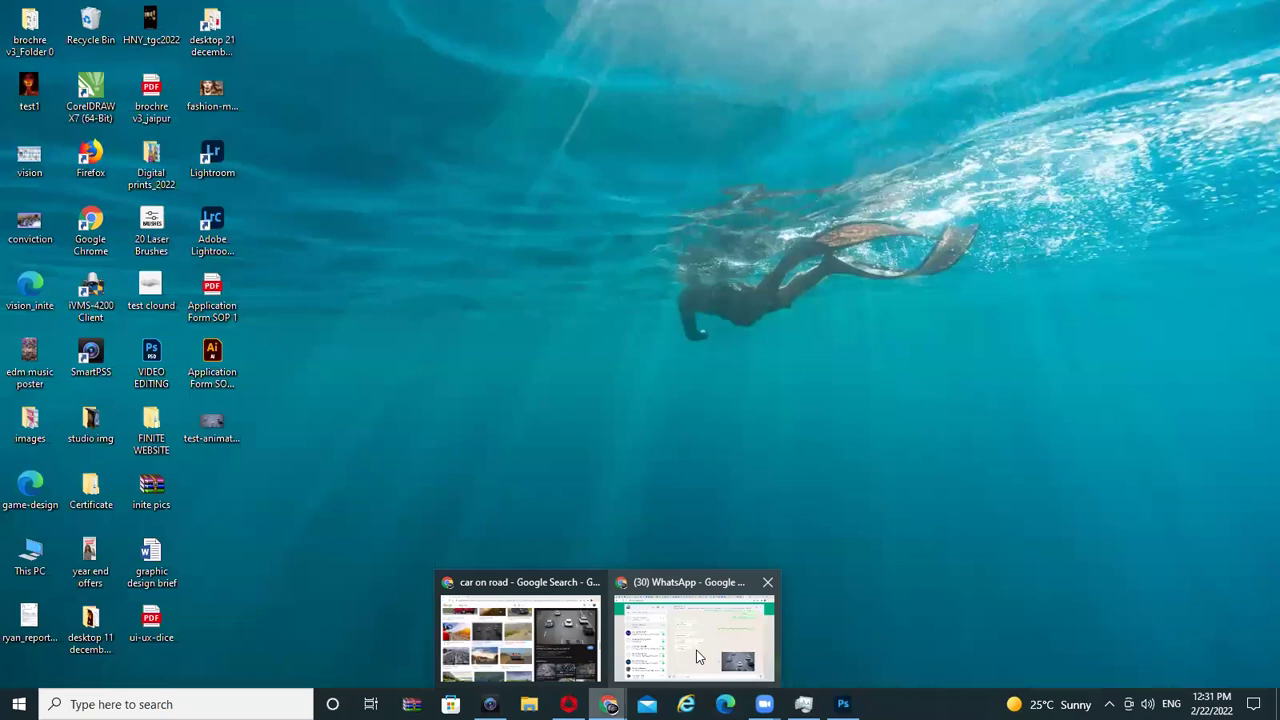
{"action": "left_click", "coordinate": [562, 573]}
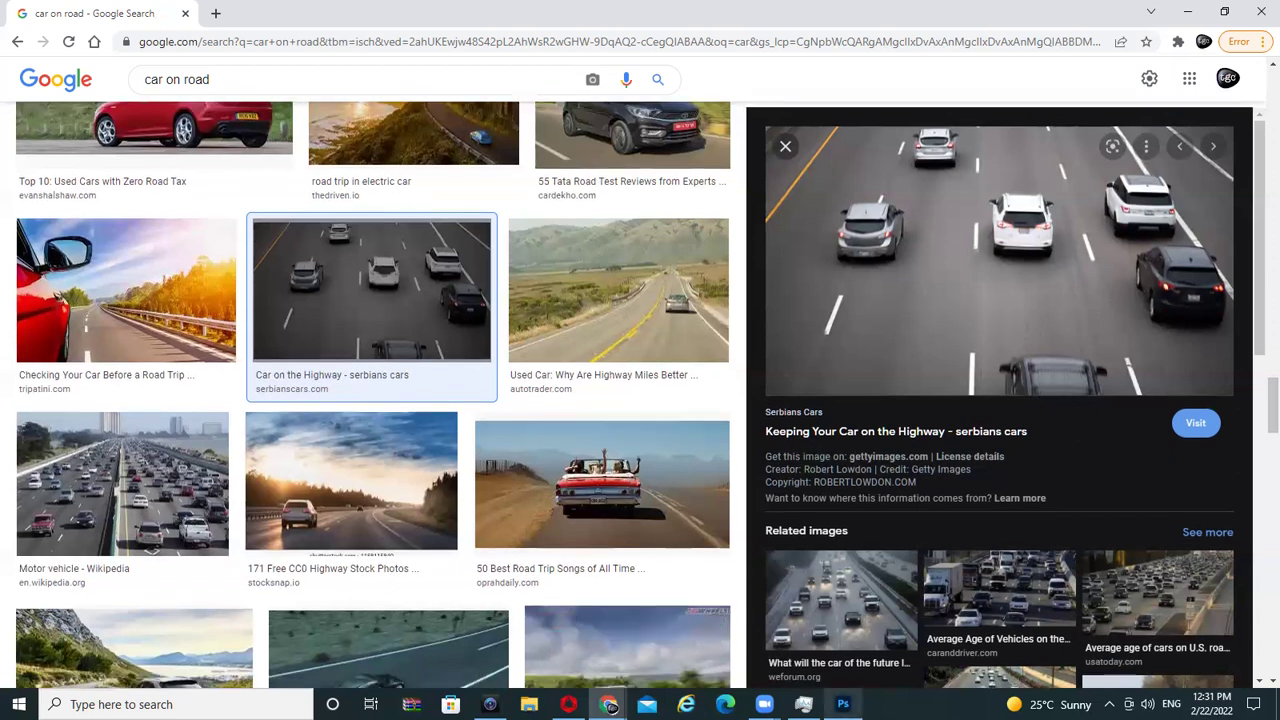
- In Save for Web, keep Perceptual colour reduction, Forever looping and the current preset
{"action": "left_click", "coordinate": [843, 704]}
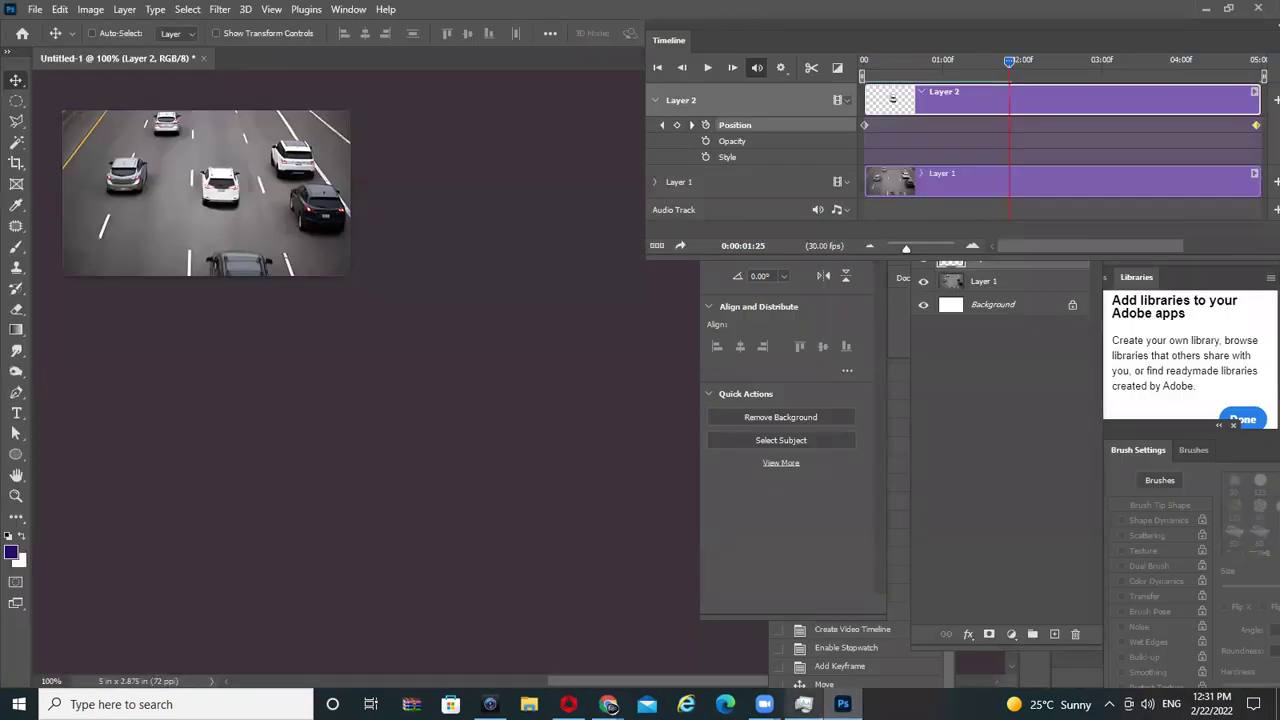
{"action": "key", "text": "ctrl+alt+shift+s"}
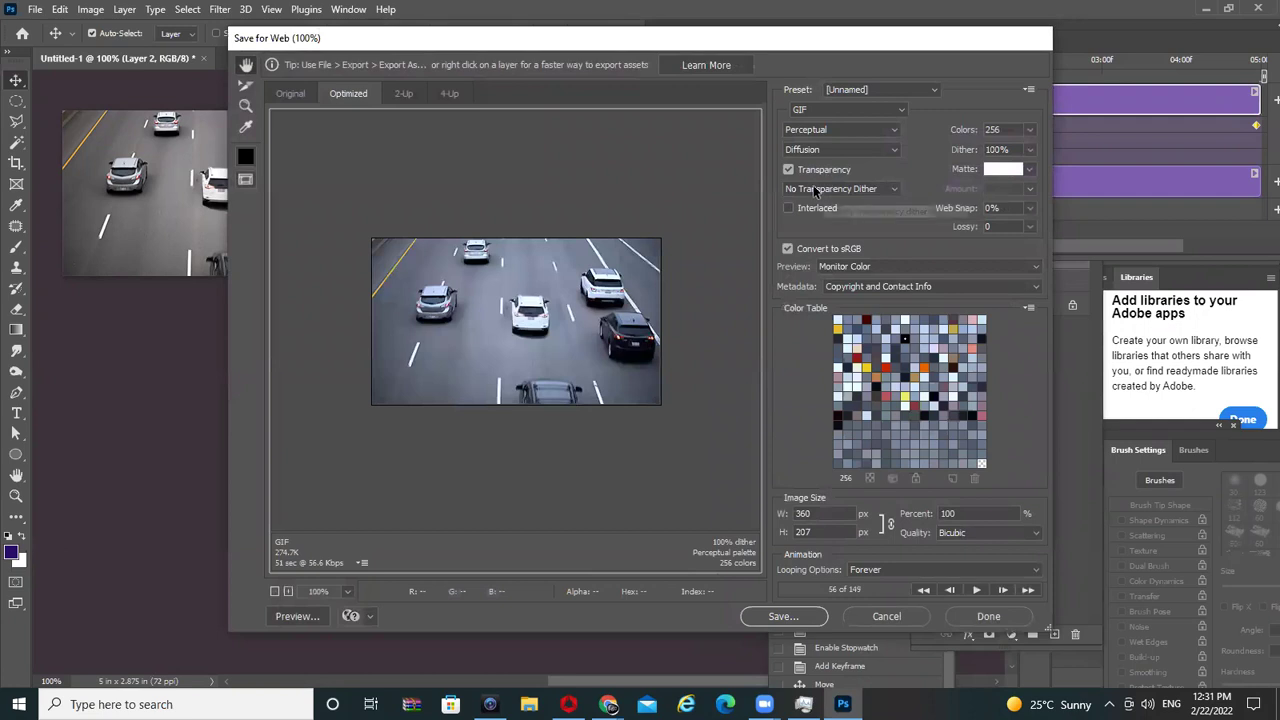
{"action": "left_click", "coordinate": [846, 134]}
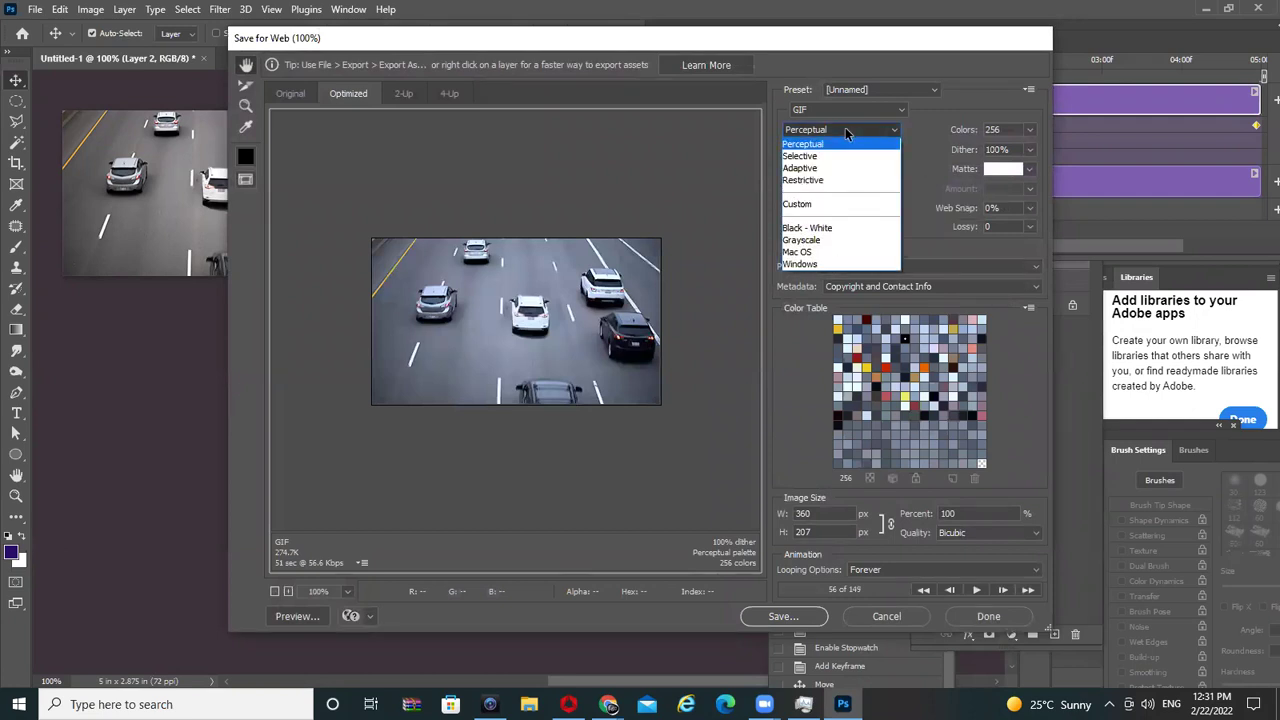
{"action": "left_click", "coordinate": [986, 92]}
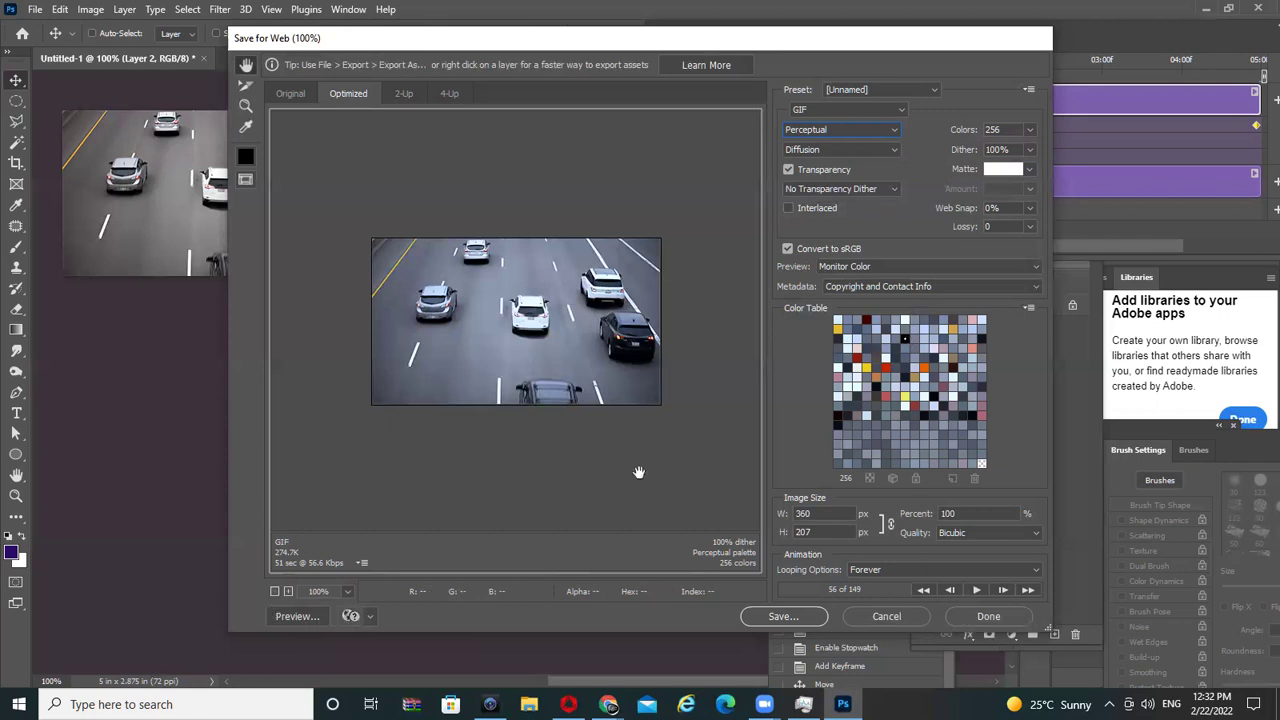
{"action": "left_click", "coordinate": [927, 570]}
{"action": "left_click", "coordinate": [927, 570]}
{"action": "left_click", "coordinate": [860, 109]}
{"action": "left_click", "coordinate": [870, 91]}
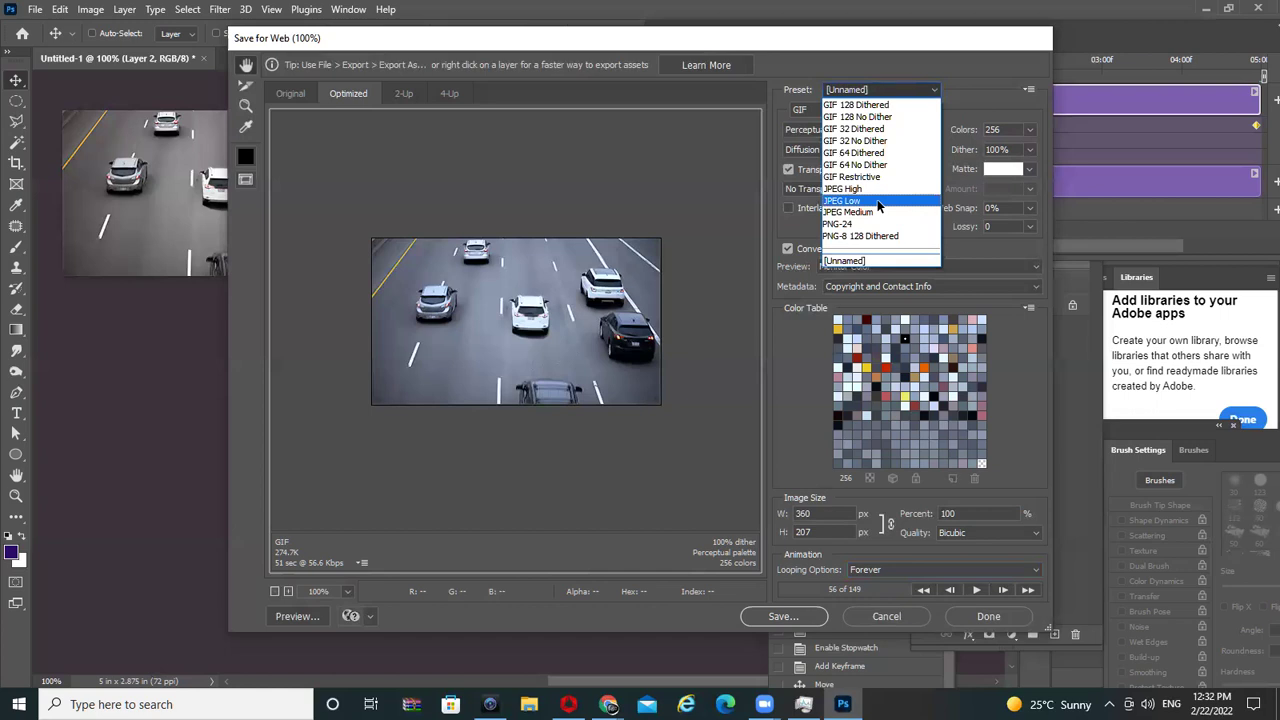
{"action": "left_click", "coordinate": [966, 66]}
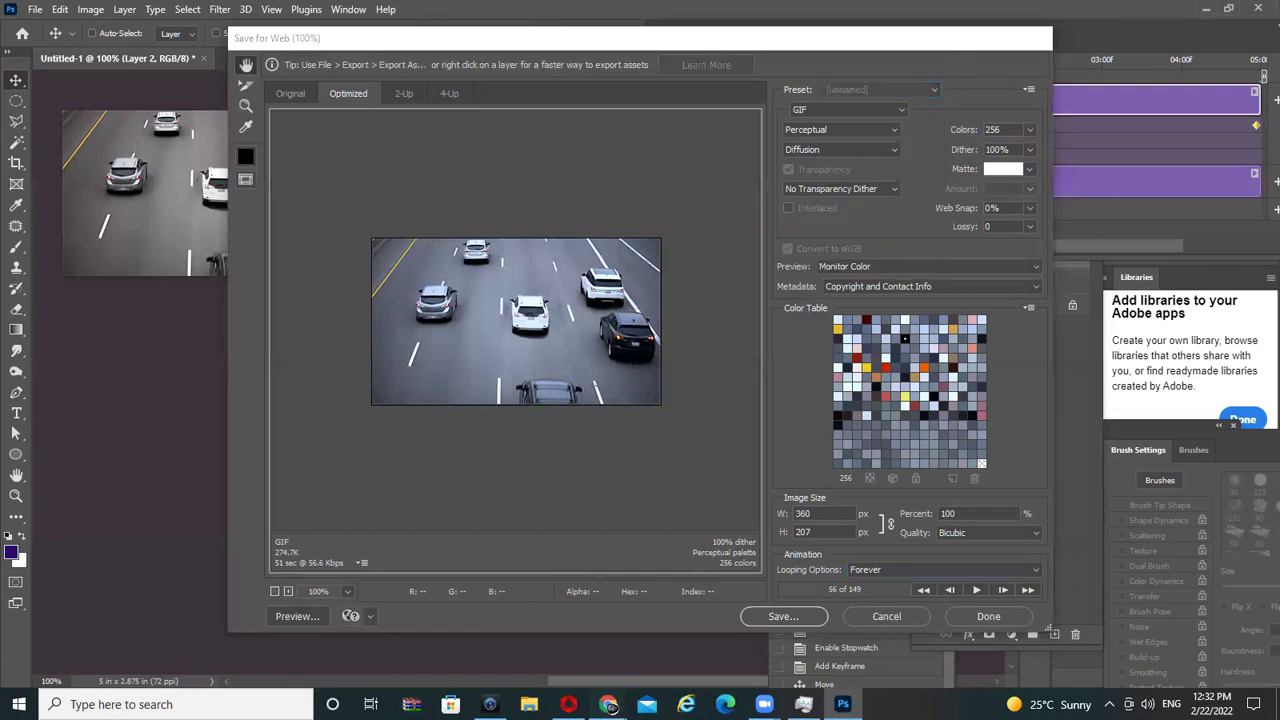
- Switch to the Chrome 'car on road' search window and select the page address
{"action": "left_click", "coordinate": [608, 704]}
{"action": "left_click", "coordinate": [520, 630]}
{"action": "left_click", "coordinate": [365, 42]}
- Search Google Images for 'my photoshop gif is not working in whatsapp'
{"action": "triple_click", "coordinate": [347, 80]}
{"action": "key", "text": "Escape"}
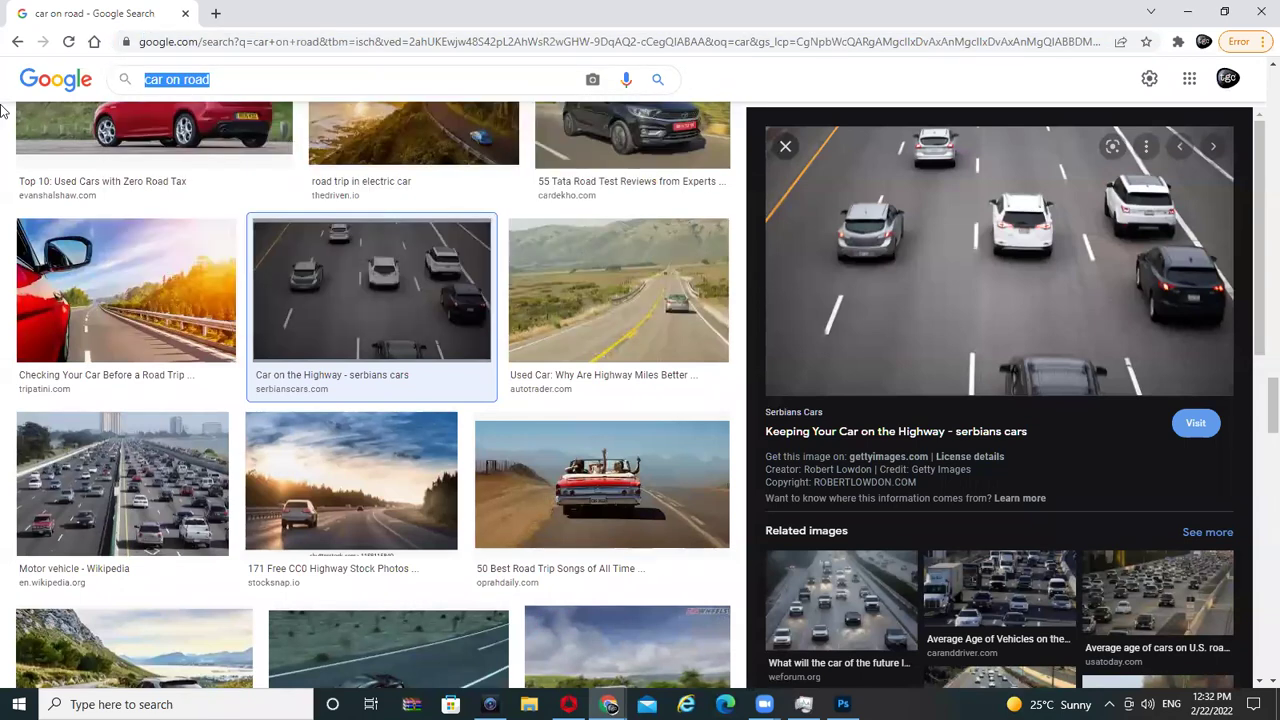
{"action": "type", "text": "my photoshop g"}
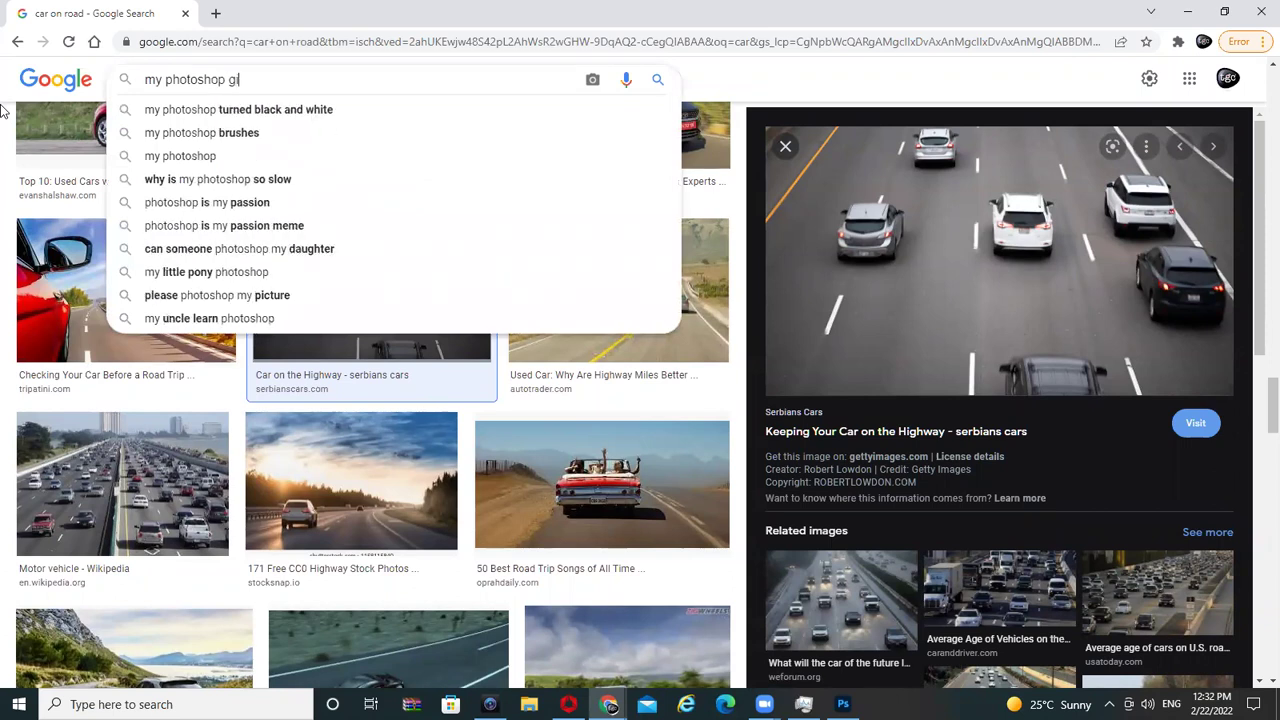
{"action": "type", "text": "if is not working"}
{"action": "type", "text": "ph"}
{"action": "type", "text": "w"}
{"action": "type", "text": "wa"}
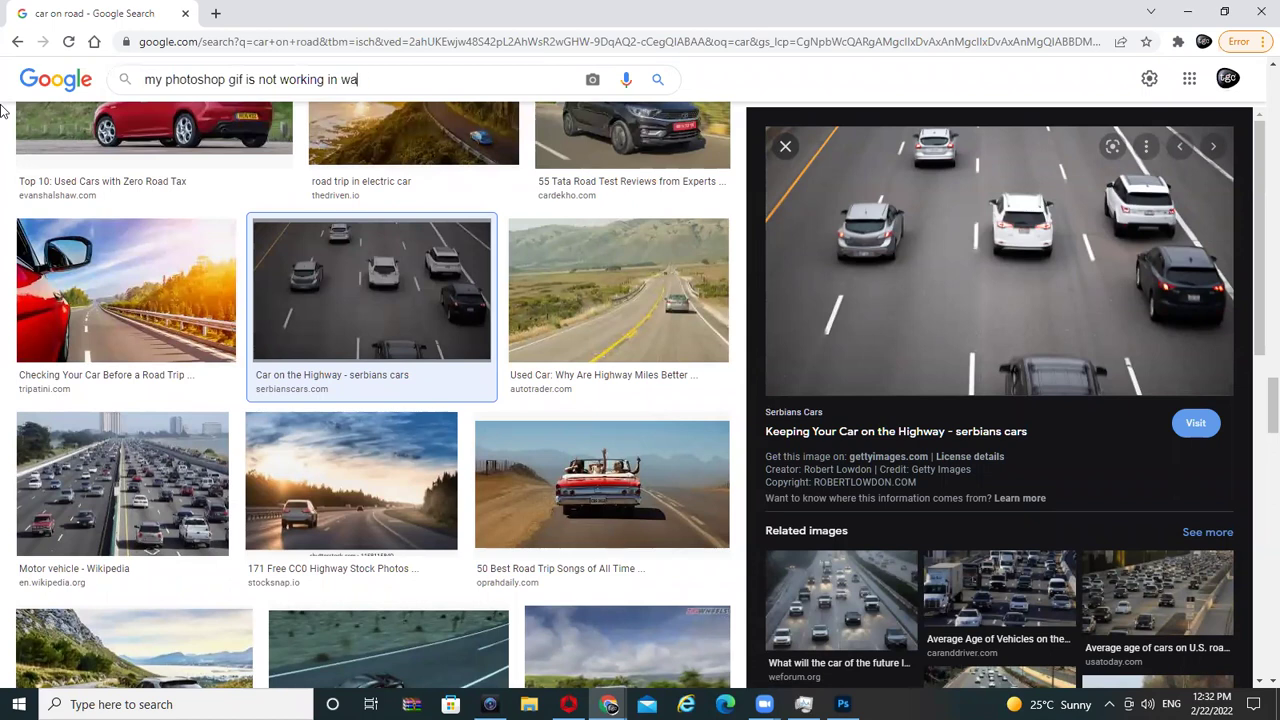
{"action": "key", "text": "BackSpace"}
{"action": "key", "text": "BackSpace"}
{"action": "type", "text": "tsapp"}
{"action": "key", "text": "Return"}
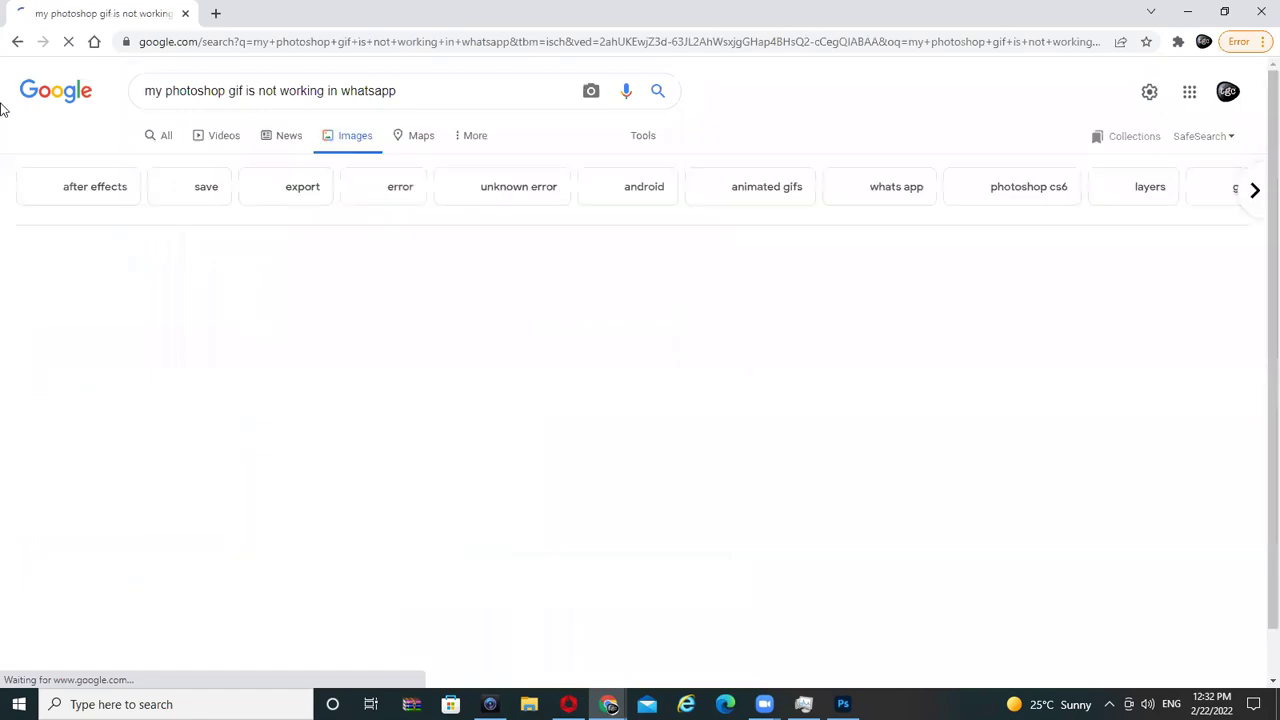
- Preview the WhatsApp emoji and GIF fix video result
{"action": "scroll", "coordinate": [868, 347], "scroll_direction": "down", "scroll_amount": 1}
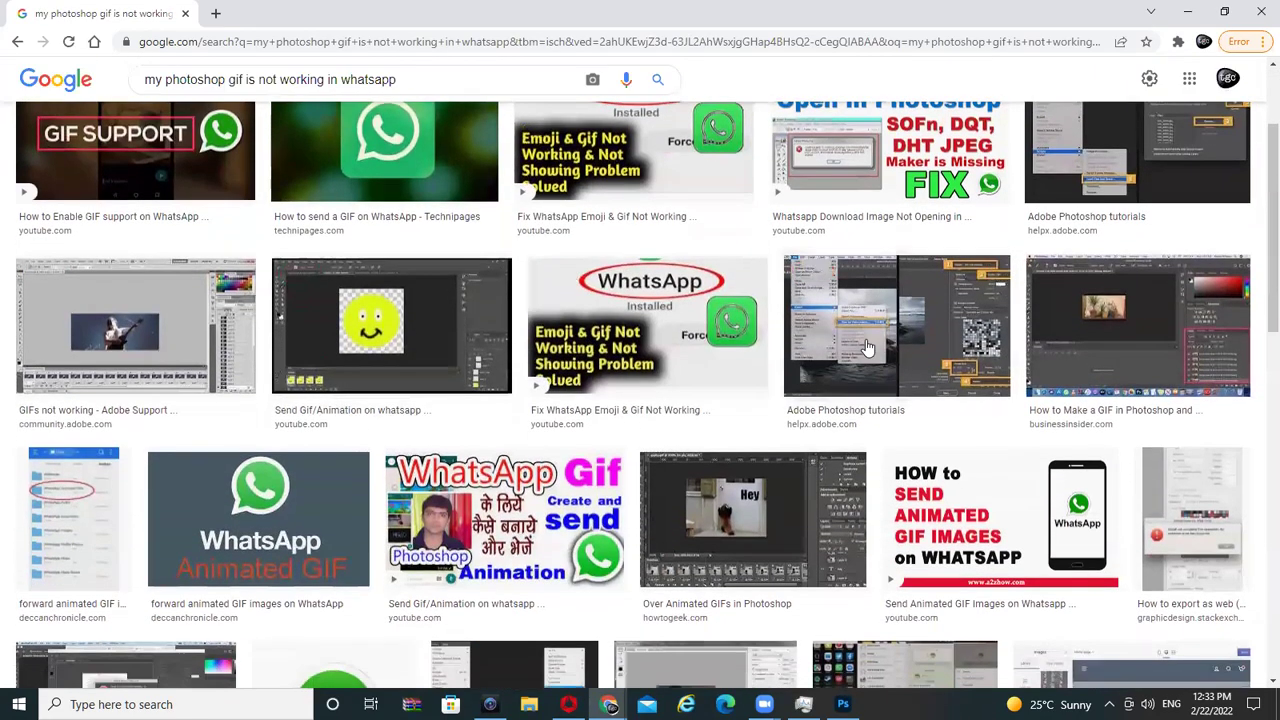
{"action": "scroll", "coordinate": [678, 304], "scroll_direction": "up", "scroll_amount": 1}
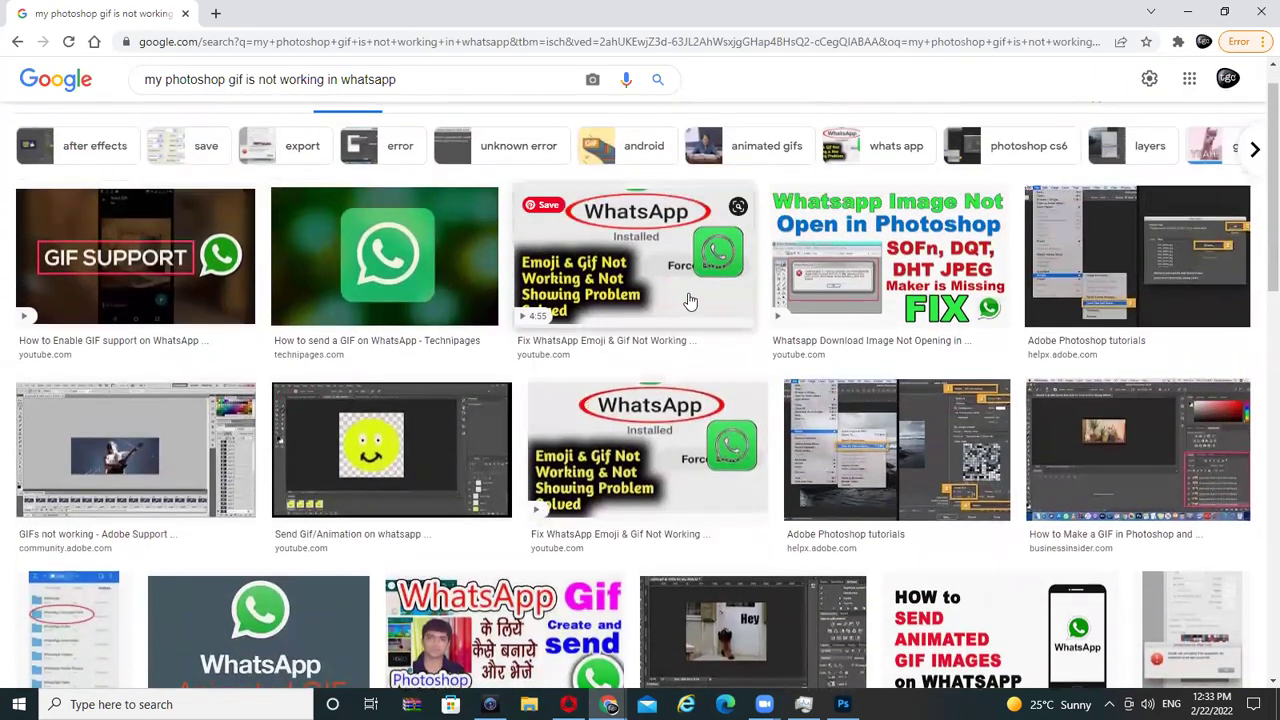
{"action": "scroll", "coordinate": [677, 290], "scroll_direction": "down", "scroll_amount": 1}
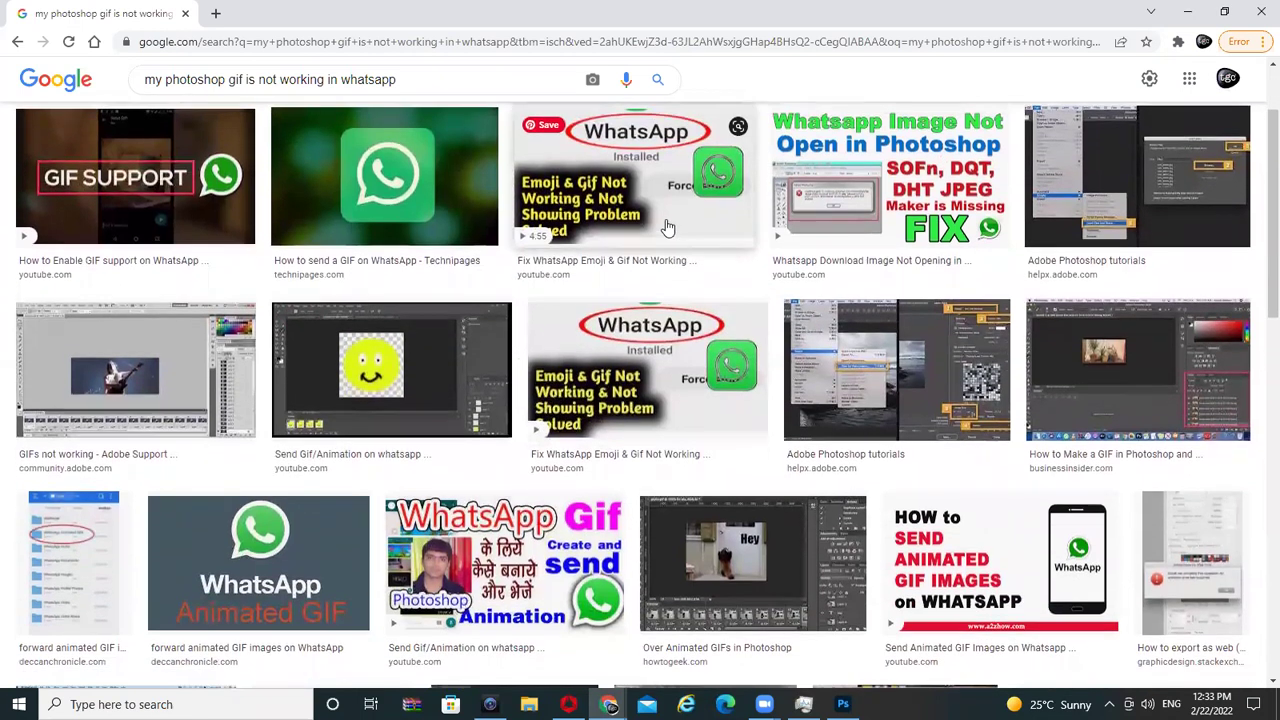
{"action": "left_click", "coordinate": [668, 228]}
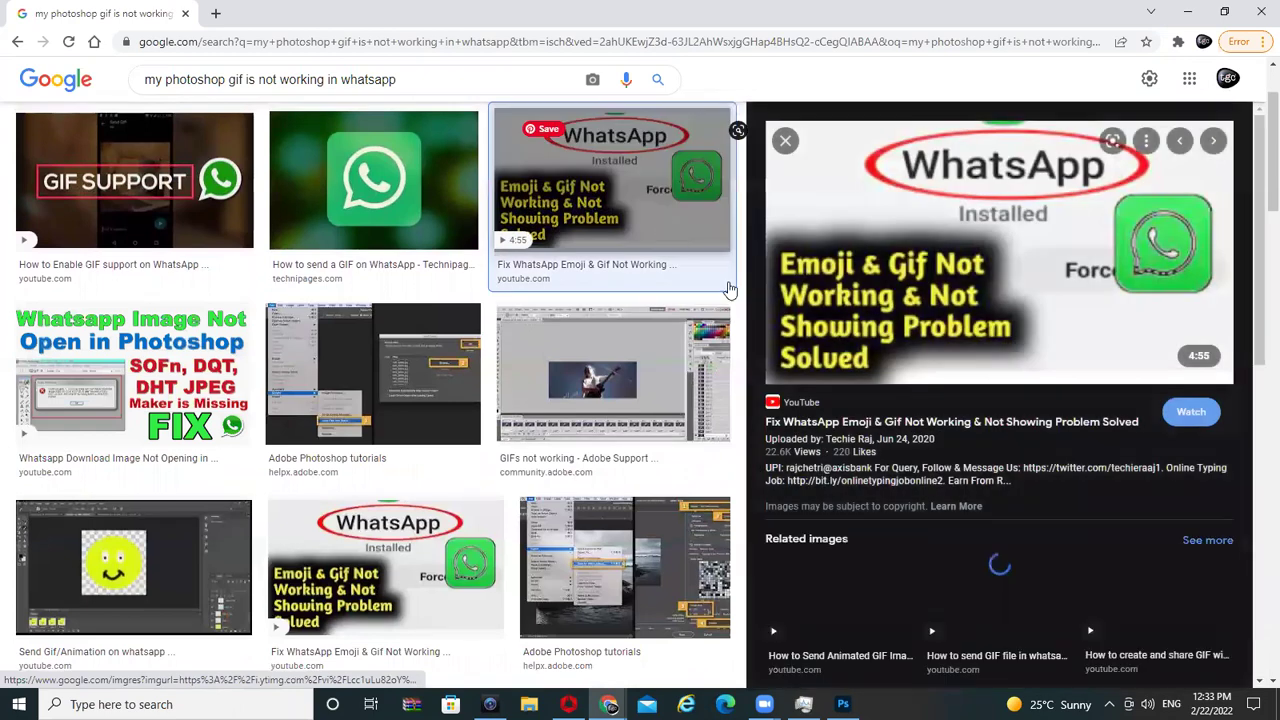
{"action": "scroll", "coordinate": [907, 479], "scroll_direction": "down", "scroll_amount": 2}
{"action": "scroll", "coordinate": [907, 479], "scroll_direction": "down", "scroll_amount": 4}
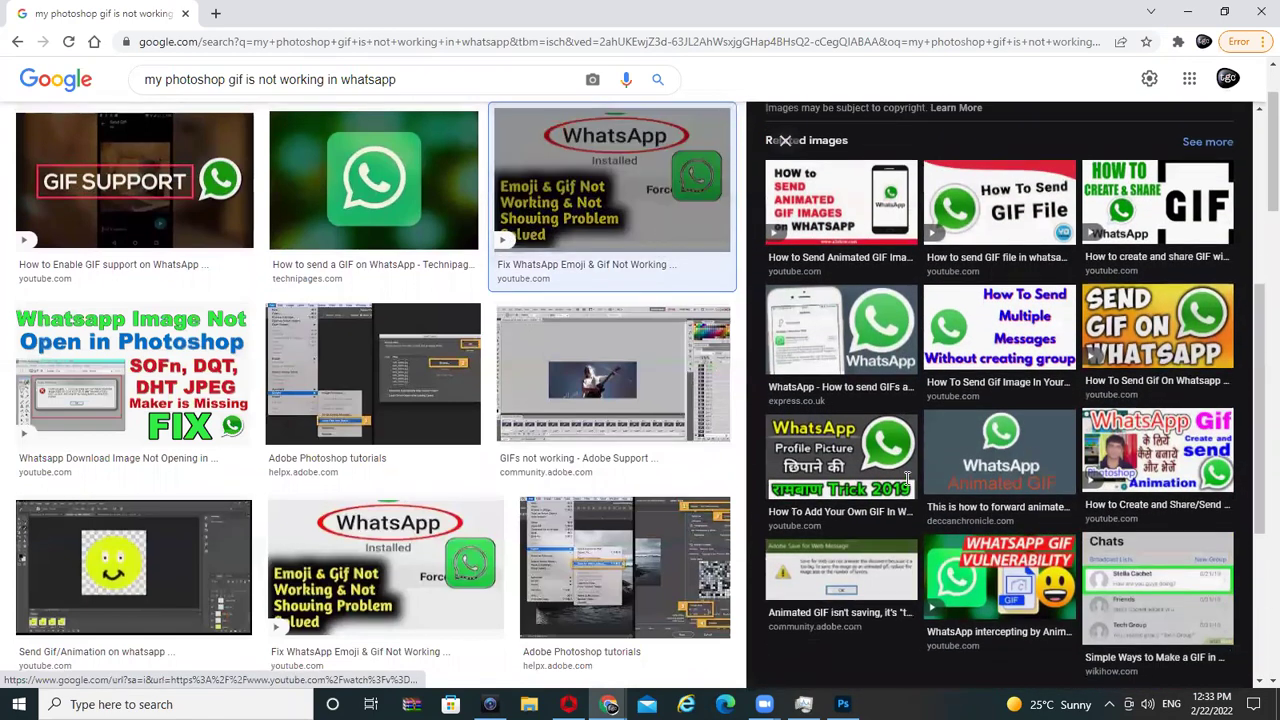
{"action": "scroll", "coordinate": [950, 455], "scroll_direction": "up", "scroll_amount": 6}
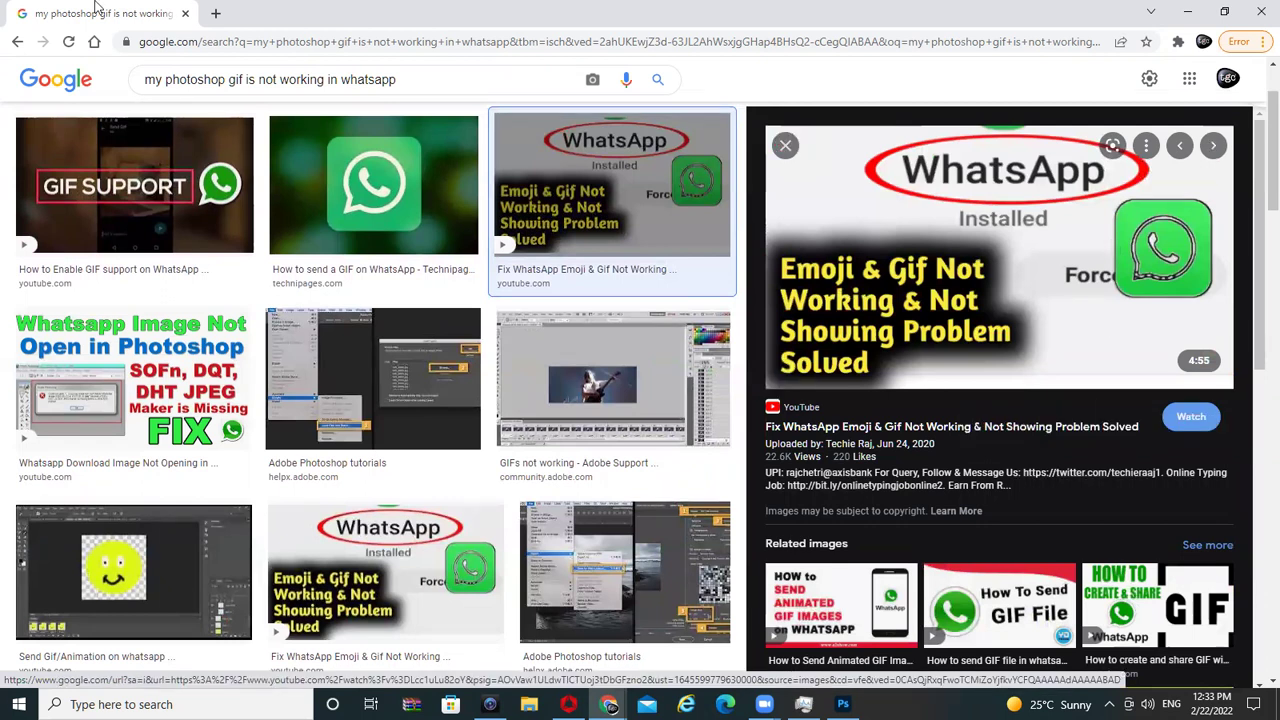
{"action": "mouse_move", "coordinate": [840, 604]}
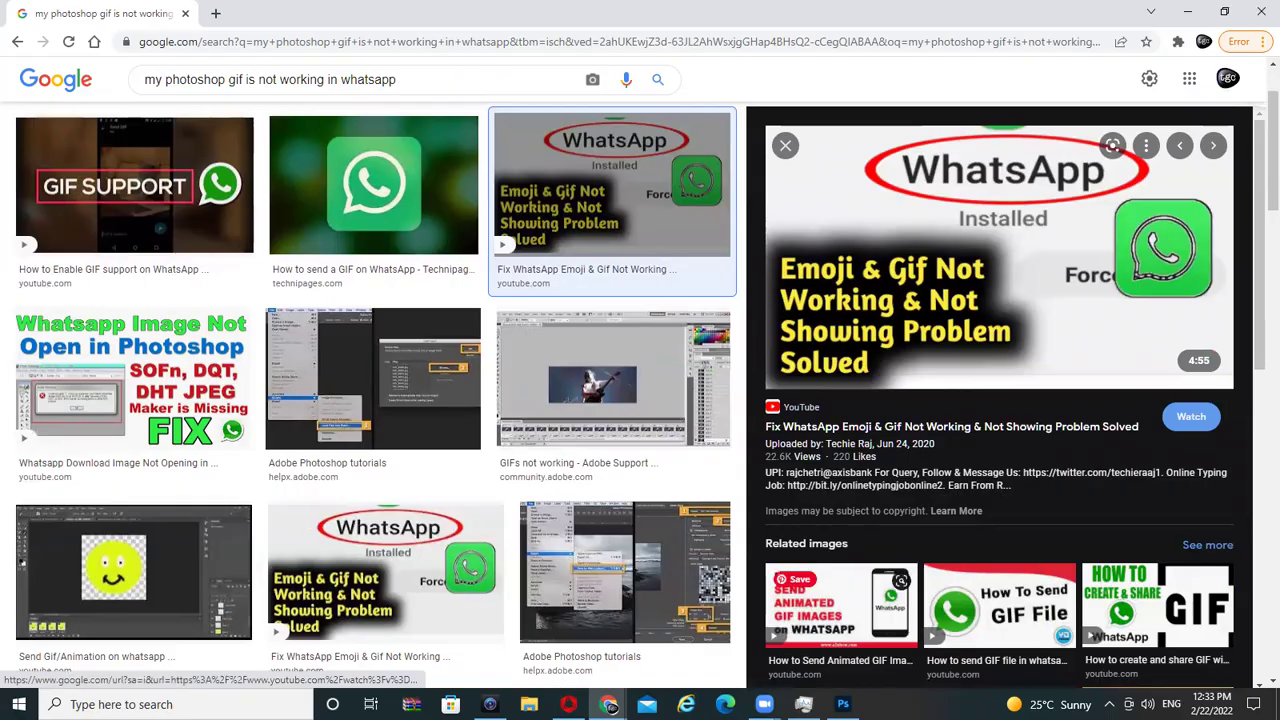
- Cancel the GIF export, zoom the canvas to 200%, and close Untitled-1
{"action": "left_click", "coordinate": [842, 704]}
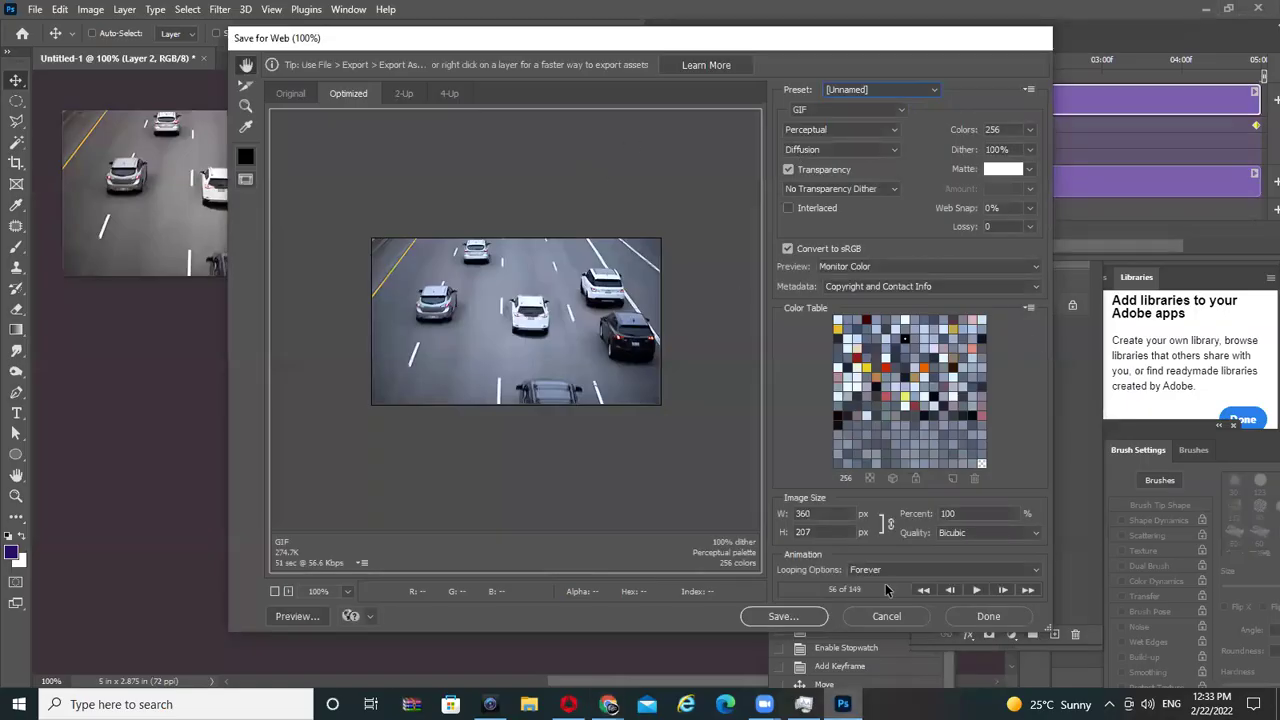
{"action": "left_click_drag", "start_coordinate": [960, 43], "coordinate": [916, 36]}
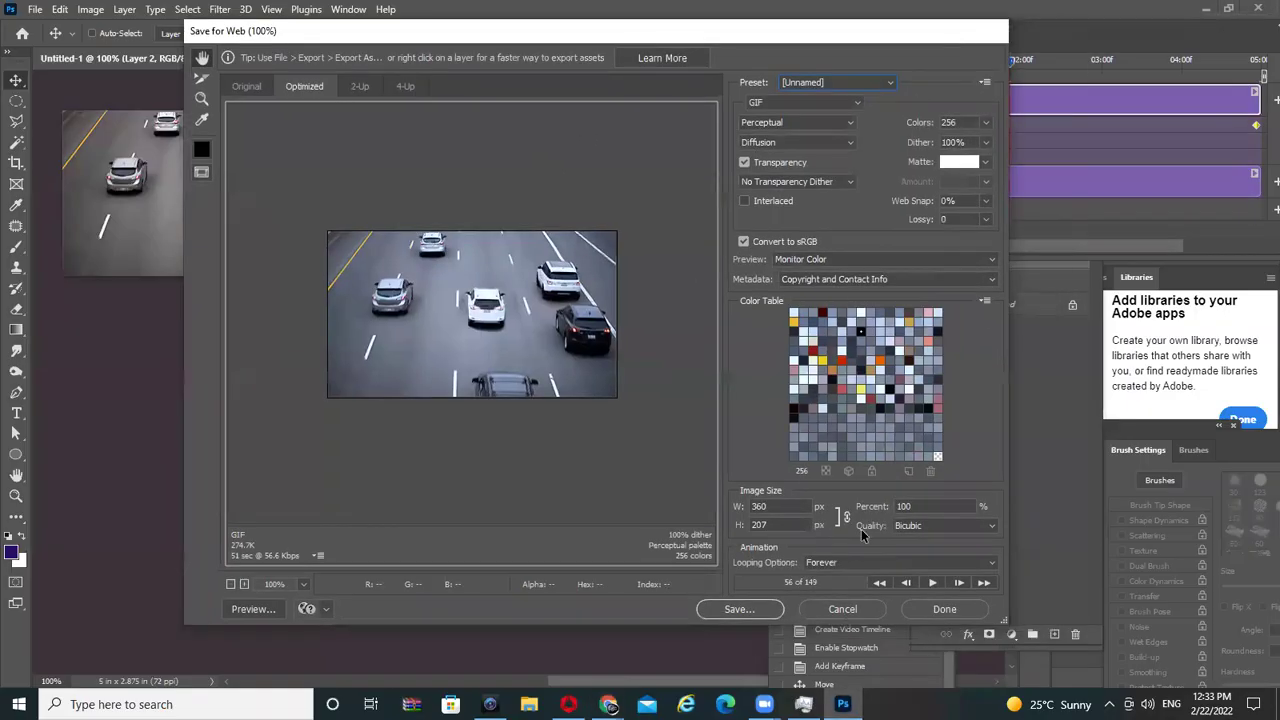
{"action": "left_click", "coordinate": [842, 609]}
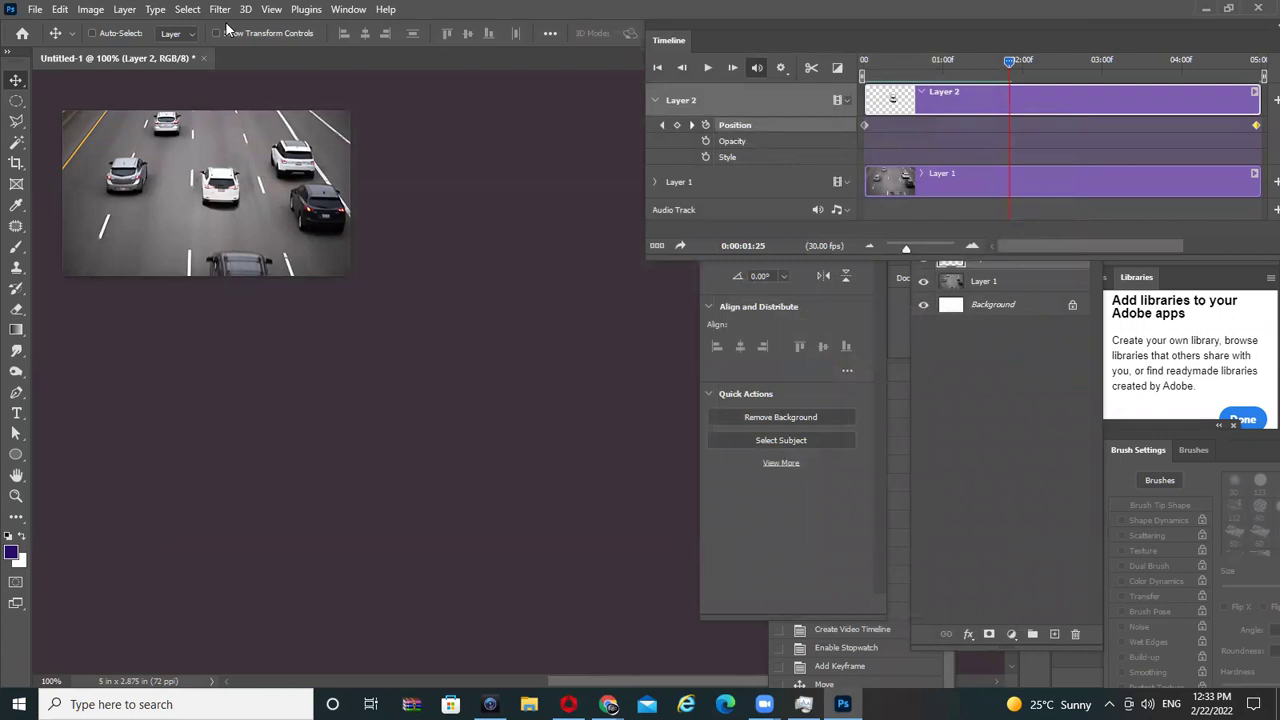
{"action": "key", "text": "ctrl+plus"}
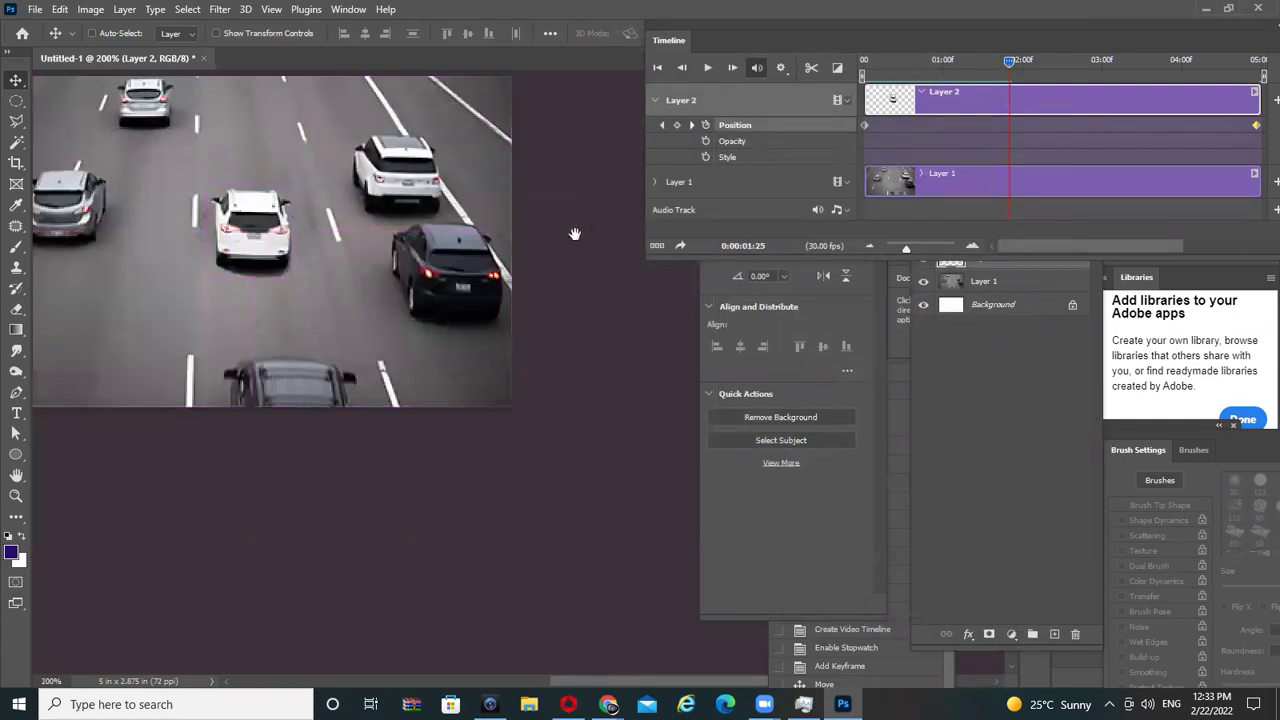
{"action": "scroll", "coordinate": [575, 234], "scroll_direction": "up", "scroll_amount": 3}
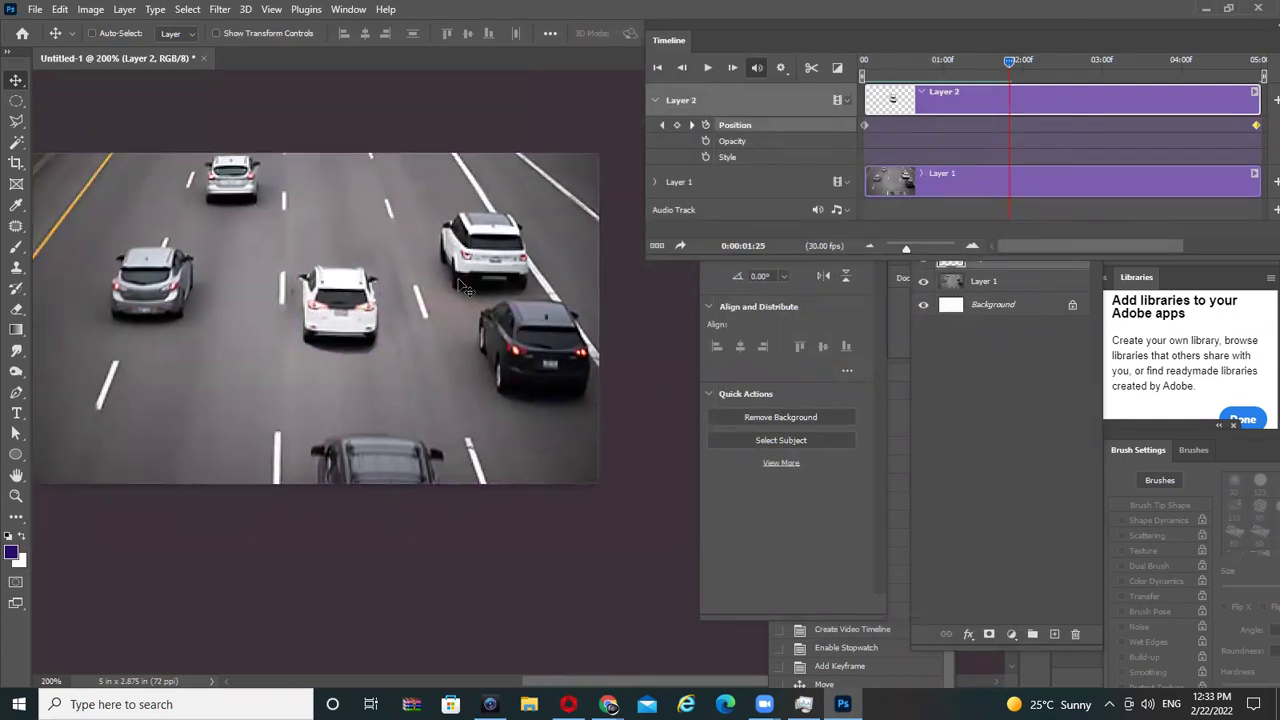
{"action": "key", "text": "ctrl+w"}
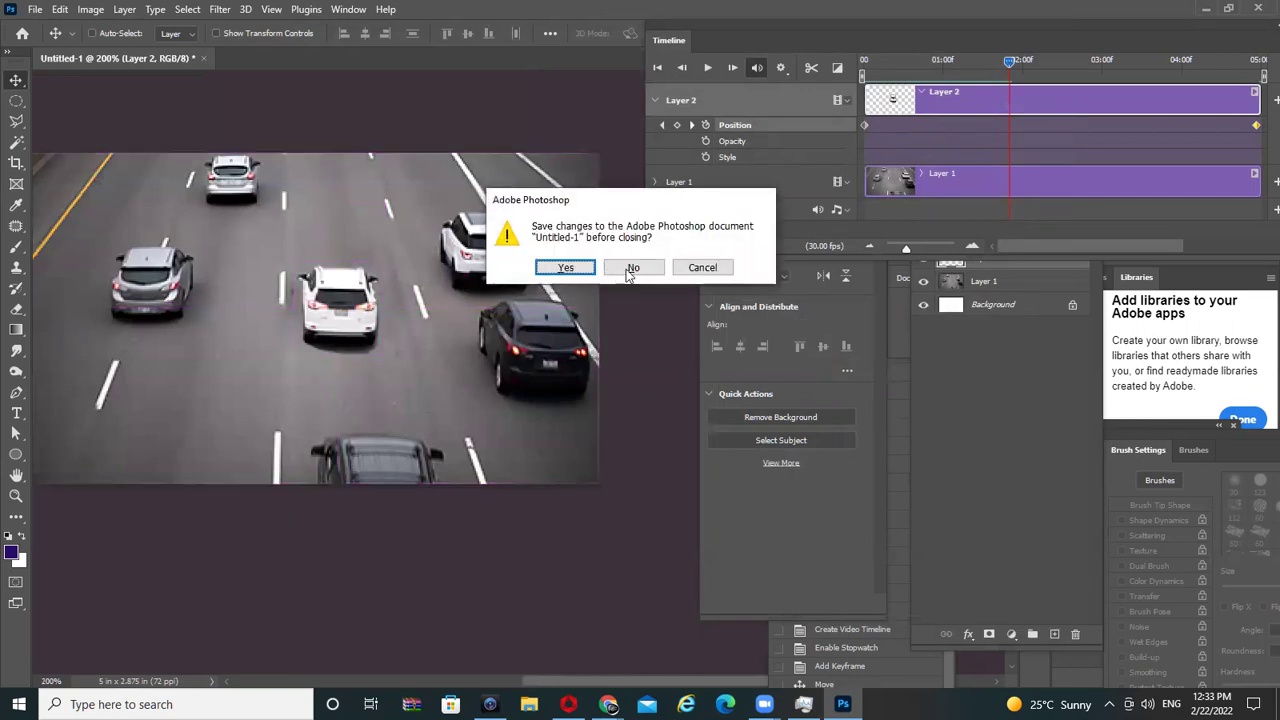
- Close Untitled-1 without saving and float the Timeline panel as its own window
{"action": "left_click", "coordinate": [628, 266]}
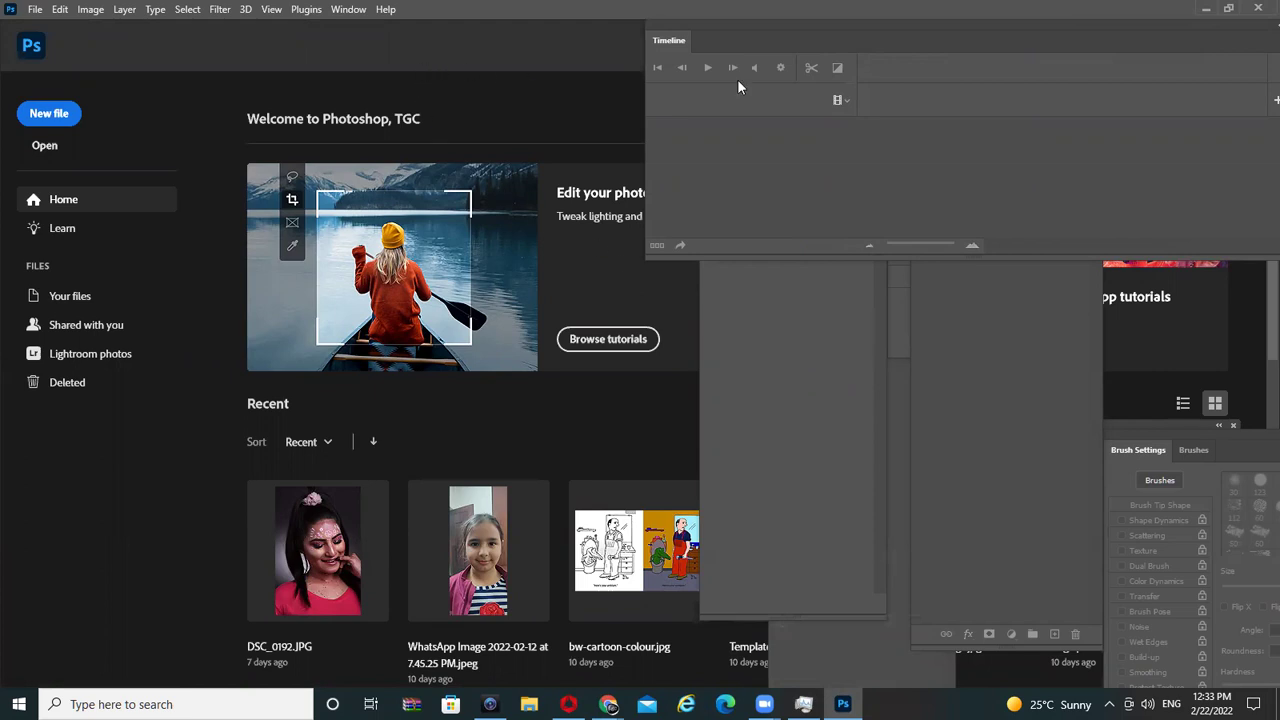
{"action": "left_click_drag", "start_coordinate": [810, 36], "coordinate": [725, 220]}
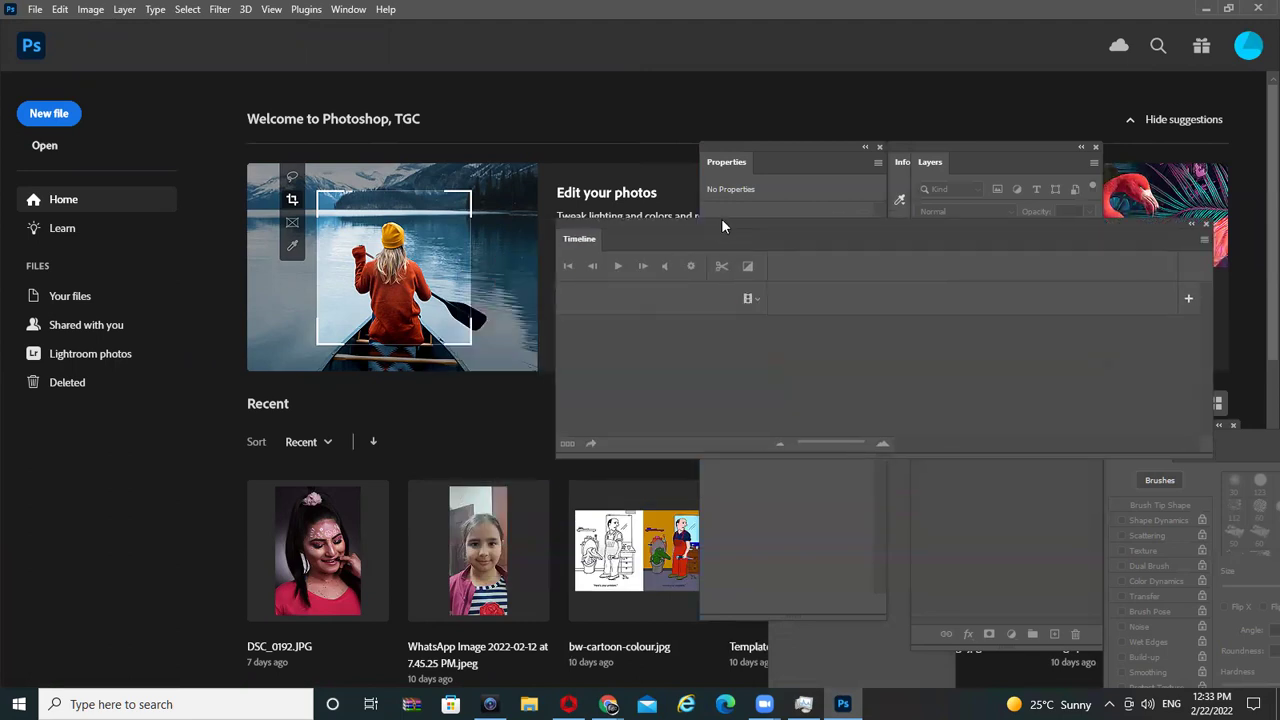
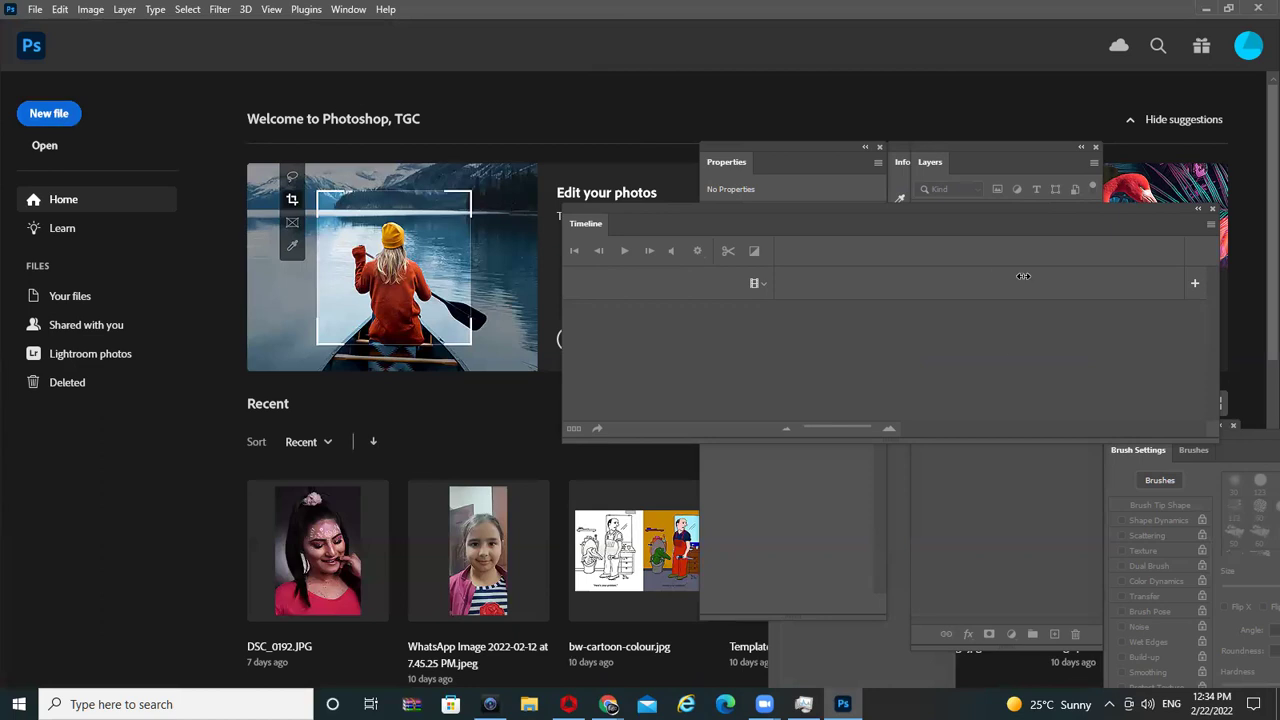
- Create a blank 15.83 × 9.1 in, 72 ppi RGB document, then switch to Chrome
{"action": "key", "text": "ctrl+n"}
{"action": "left_click", "coordinate": [948, 585]}
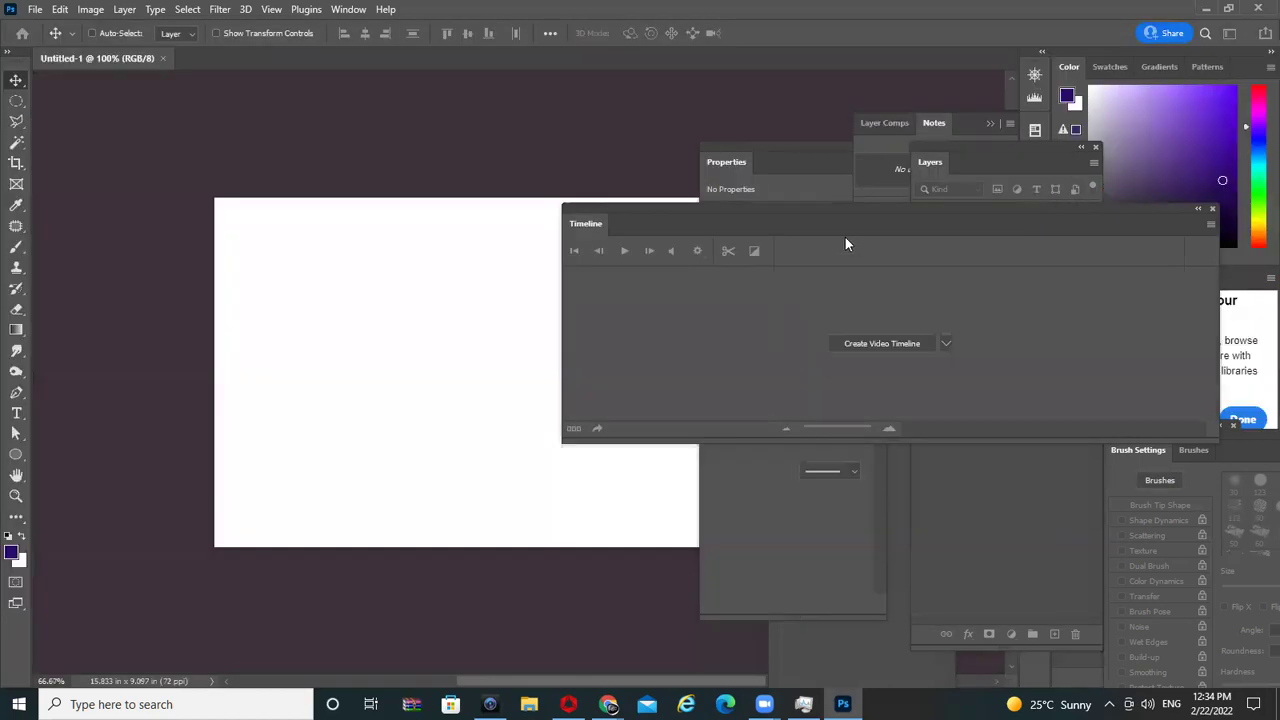
{"action": "left_click_drag", "start_coordinate": [691, 204], "coordinate": [1005, 232]}
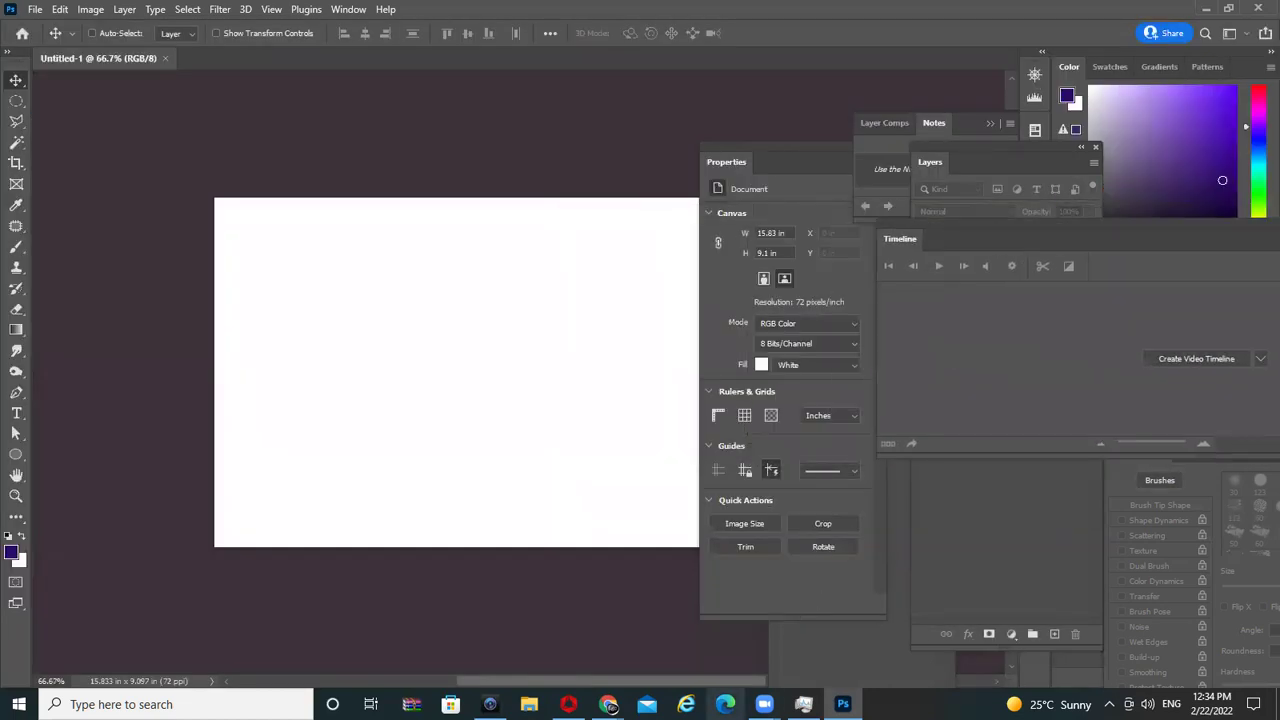
{"action": "mouse_move", "coordinate": [608, 704]}
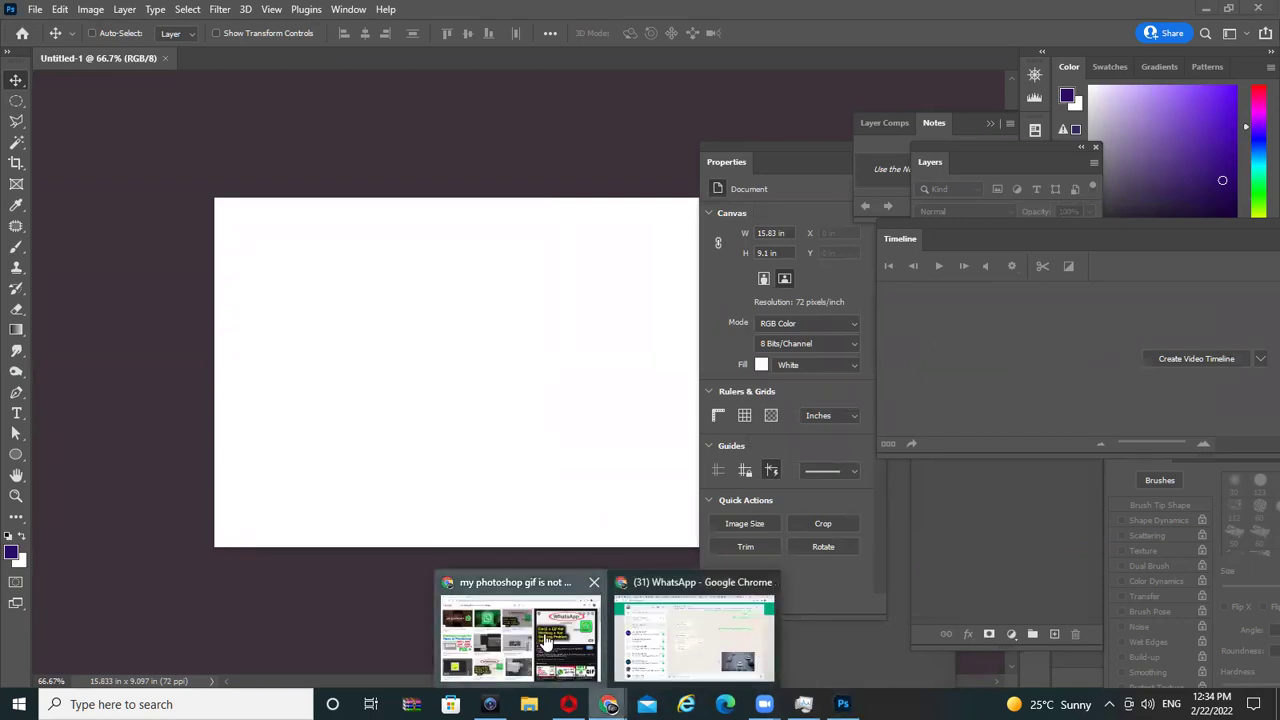
{"action": "left_click", "coordinate": [545, 640]}
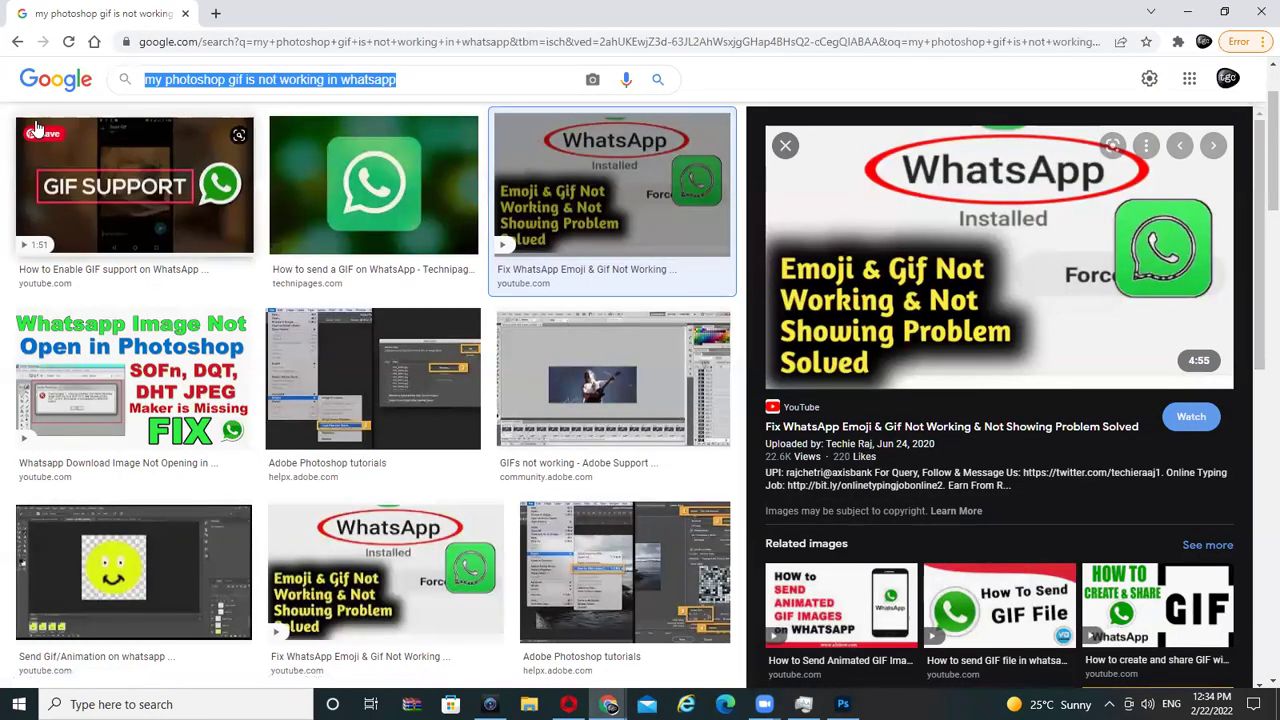
- Search Google Images for 'portrait', copy the red-haired portrait image, and return to Photoshop
{"action": "type", "text": "portrait"}
{"action": "key", "text": "Return"}
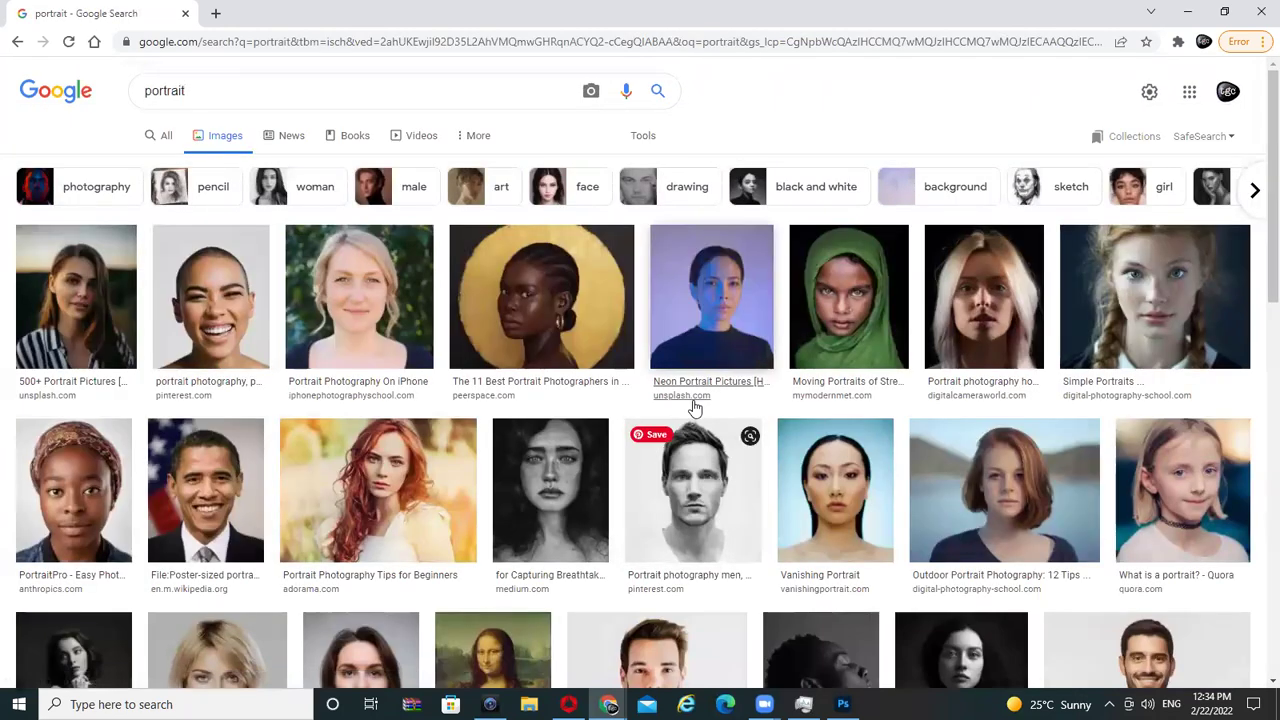
{"action": "left_click", "coordinate": [365, 477]}
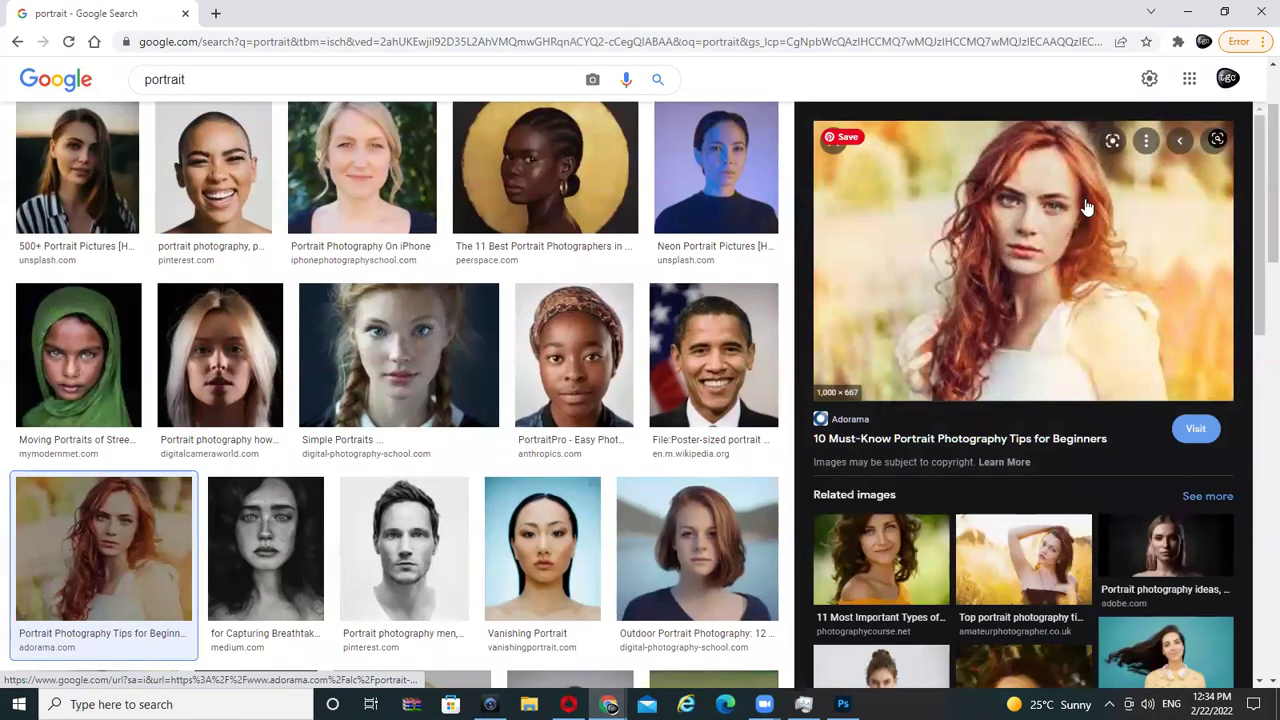
{"action": "right_click", "coordinate": [1061, 258]}
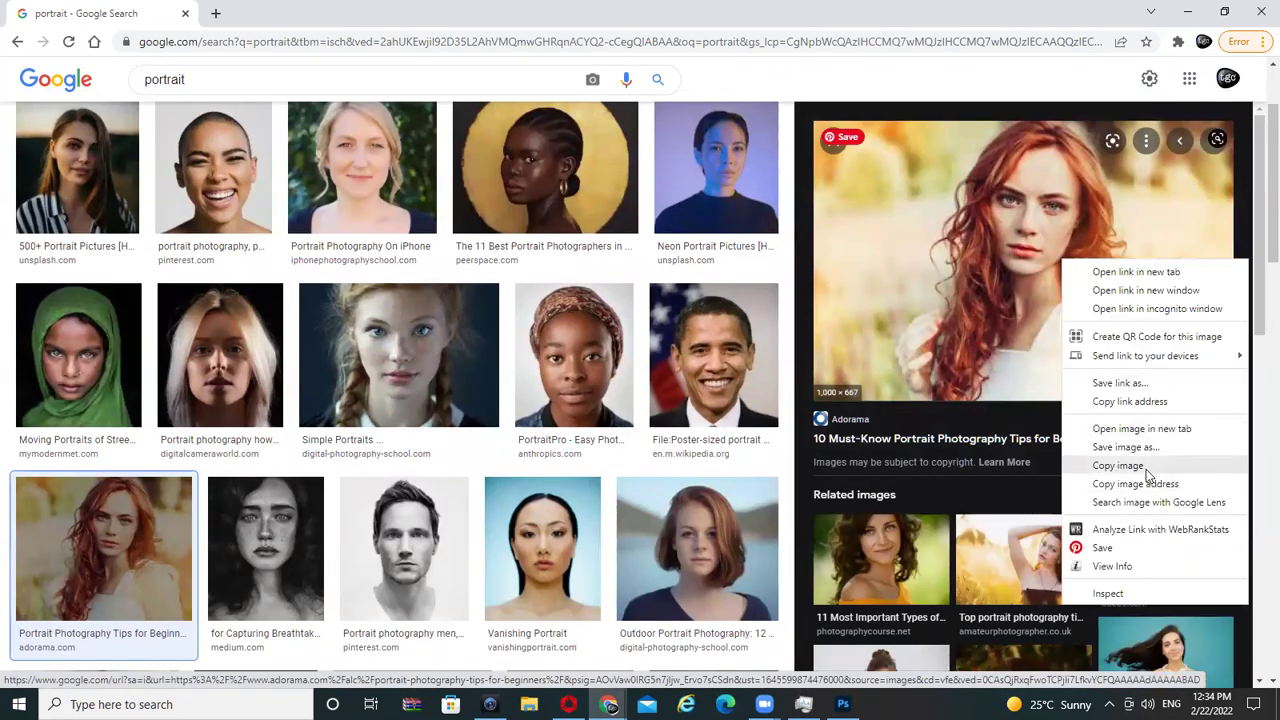
{"action": "left_click", "coordinate": [1146, 465]}
{"action": "left_click", "coordinate": [843, 704]}
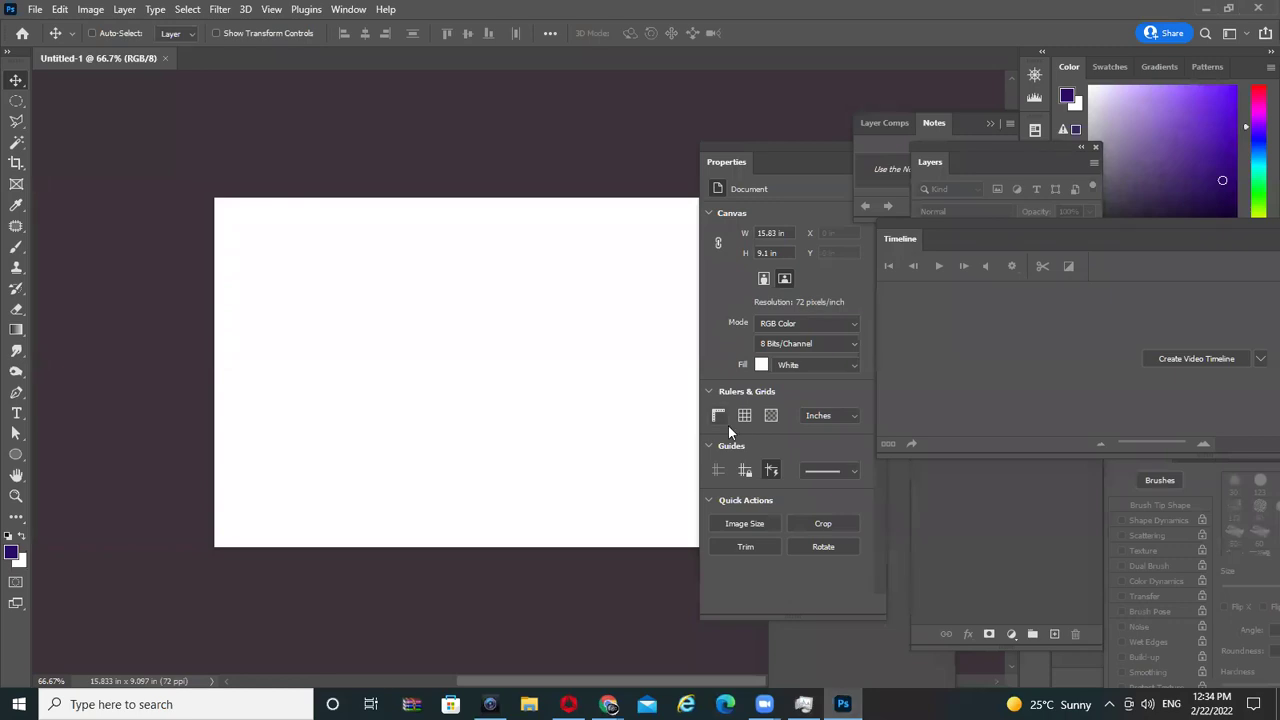
- Paste the portrait as Layer 1 and scale it to 17.56 × 11.71 in
{"action": "key", "text": "ctrl+v"}
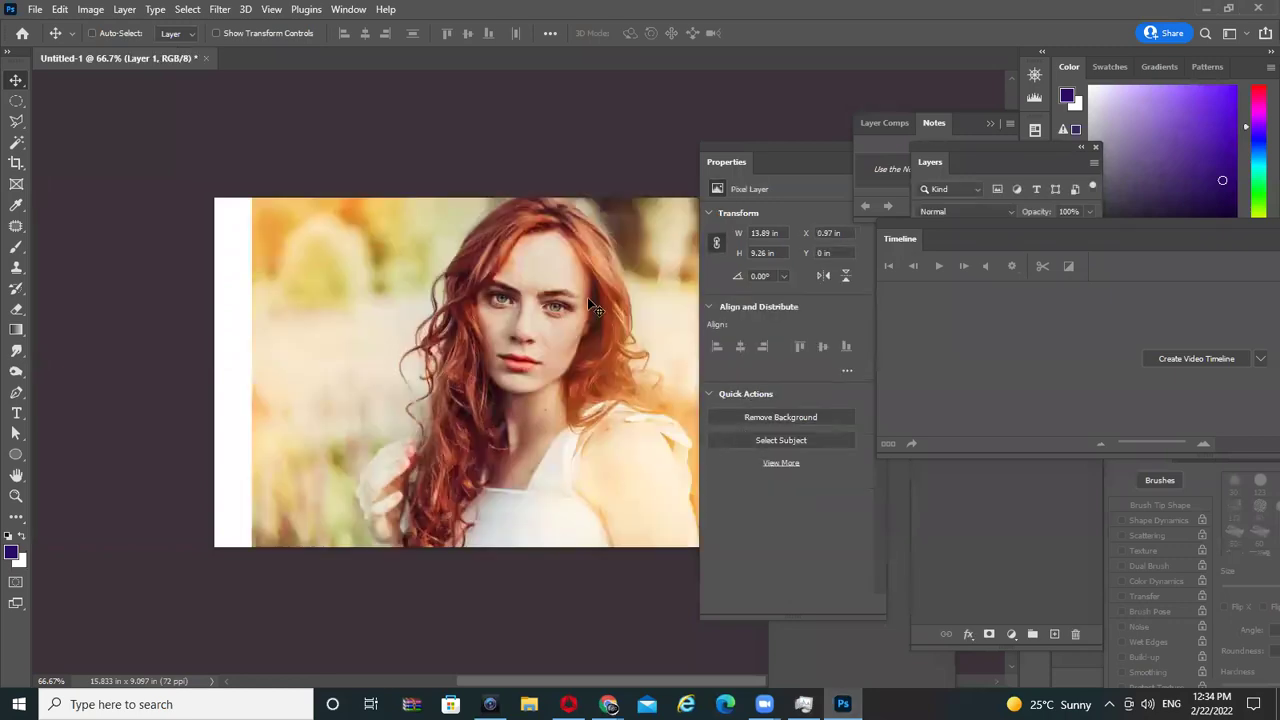
{"action": "left_click_drag", "start_coordinate": [557, 262], "coordinate": [473, 252]}
{"action": "key", "text": "Tab"}
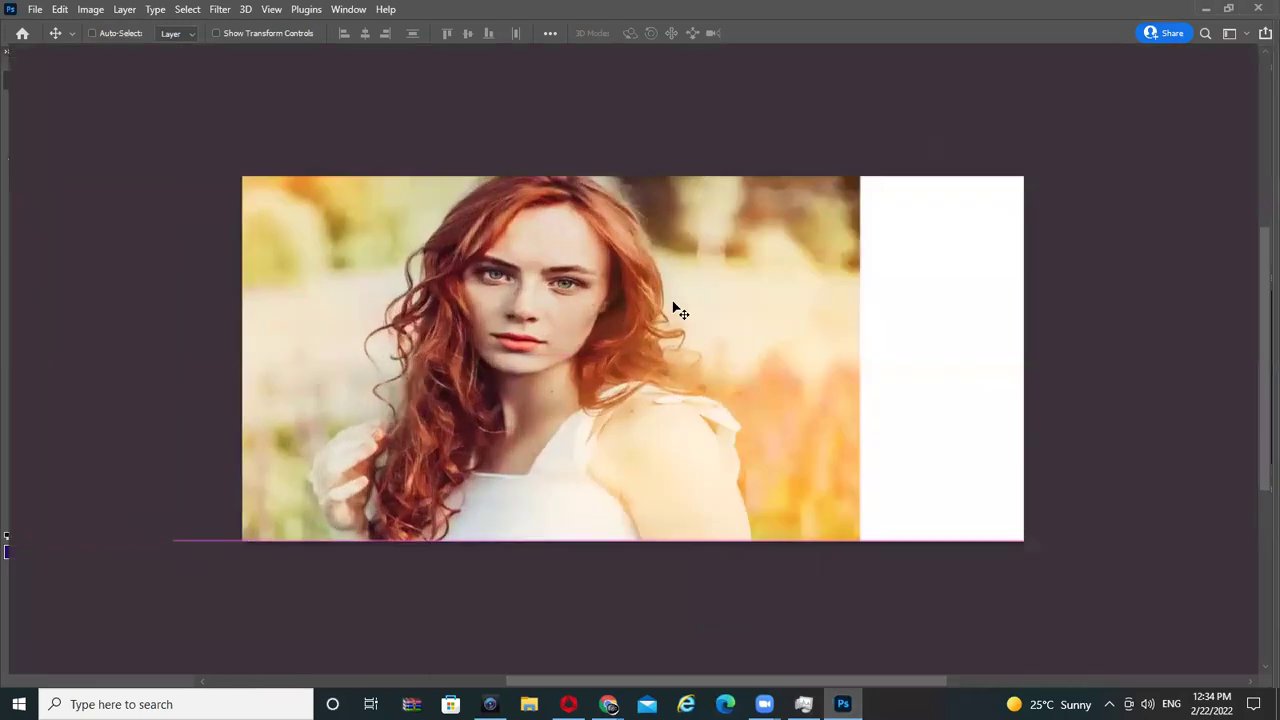
{"action": "key", "text": "ctrl+t"}
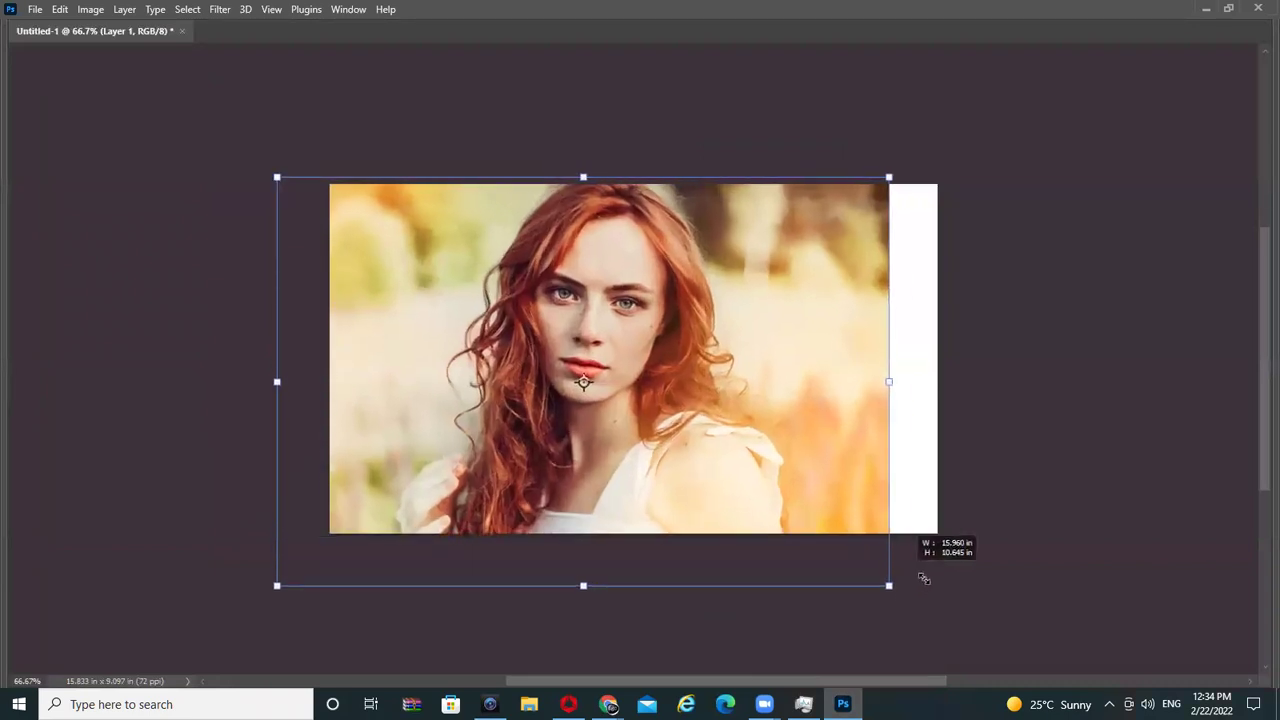
{"action": "left_click_drag", "start_coordinate": [809, 533], "coordinate": [970, 598]}
{"action": "key", "text": "Return"}
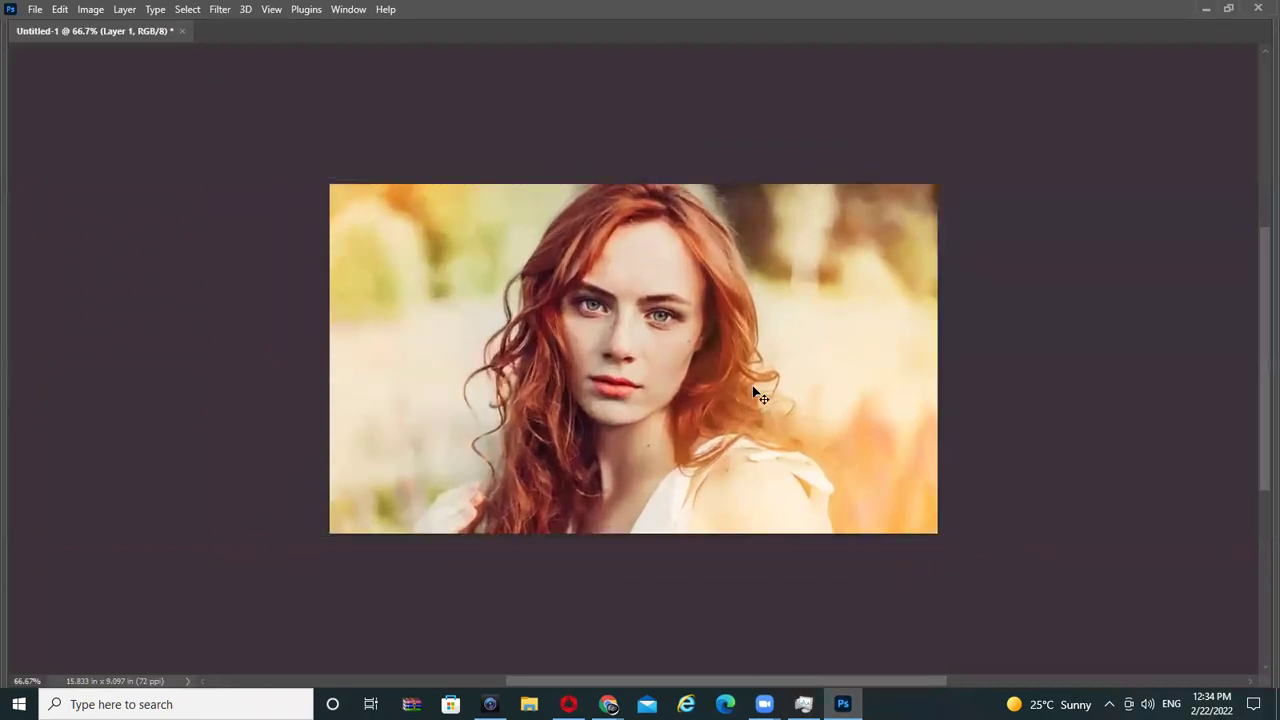
{"action": "key", "text": "Tab"}
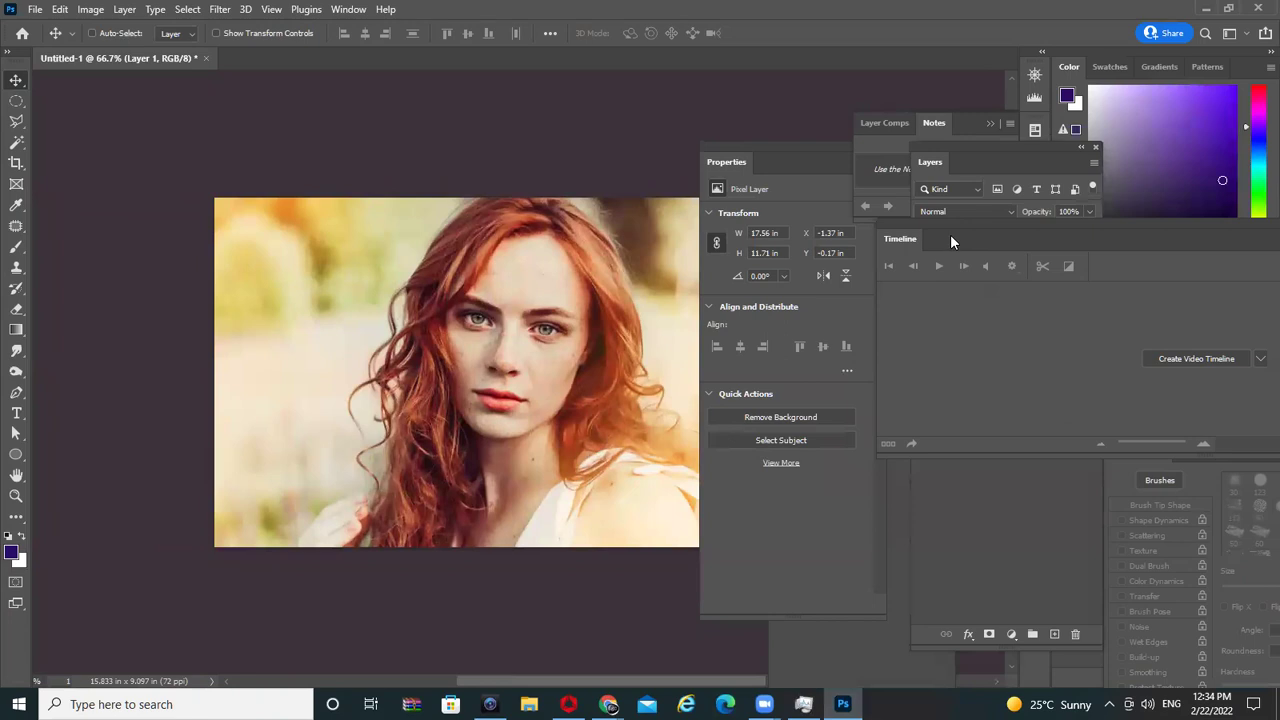
- Create a video timeline with Layer 1 Style keyframes at 0:00:00:00 and 0:00:04:29
{"action": "left_click", "coordinate": [1199, 360]}
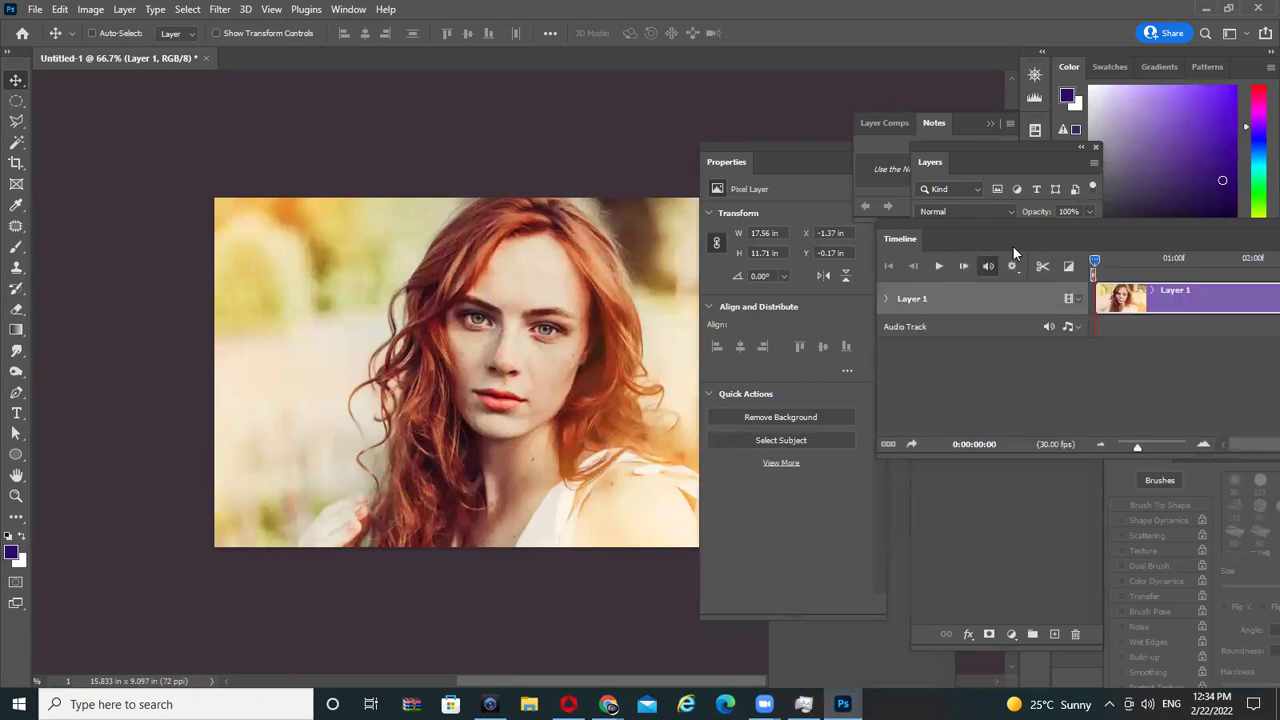
{"action": "mouse_move", "coordinate": [951, 233]}
{"action": "left_mouse_down"}
{"action": "mouse_move", "coordinate": [788, 64]}
{"action": "mouse_move", "coordinate": [776, 106]}
{"action": "left_mouse_up"}
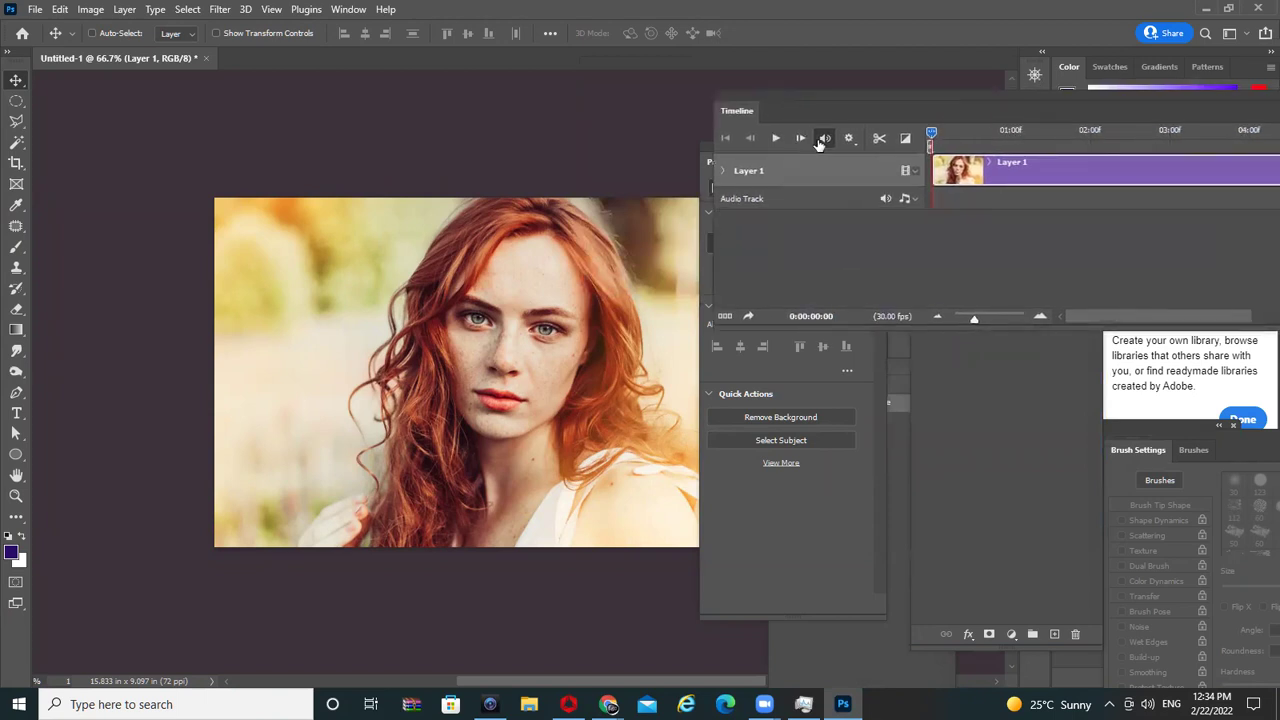
{"action": "left_click", "coordinate": [722, 172]}
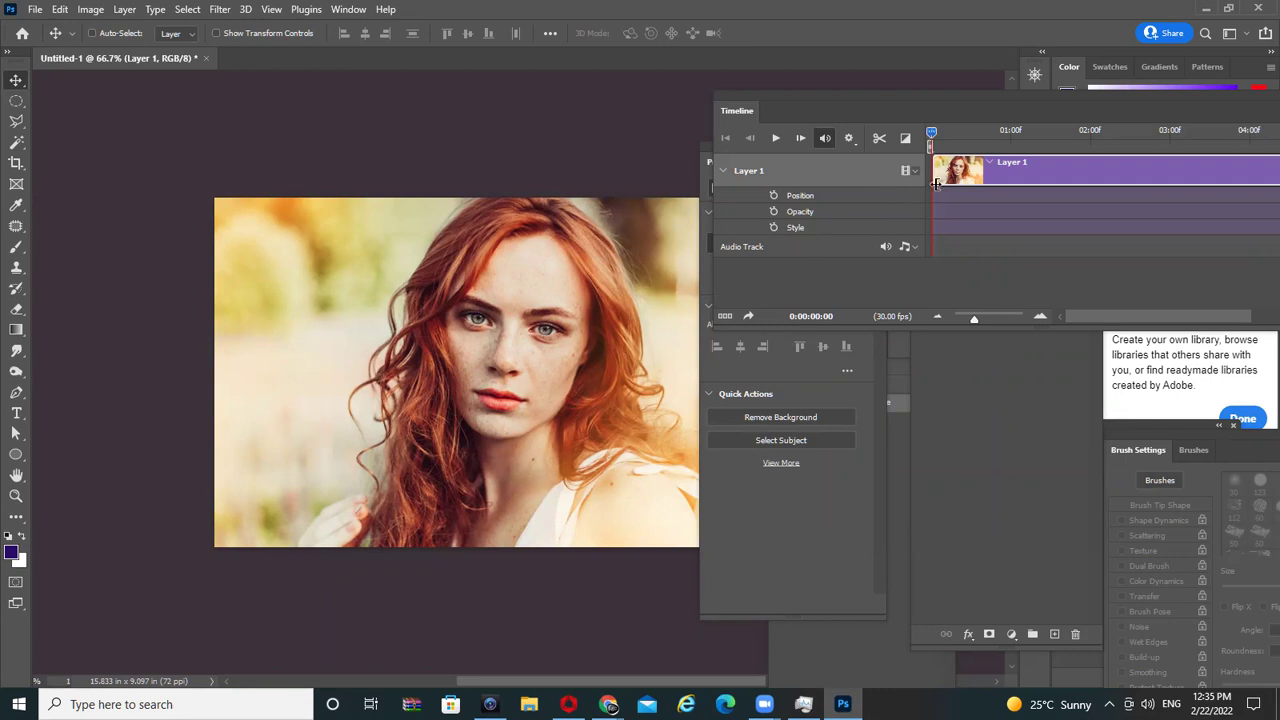
{"action": "left_click", "coordinate": [773, 228]}
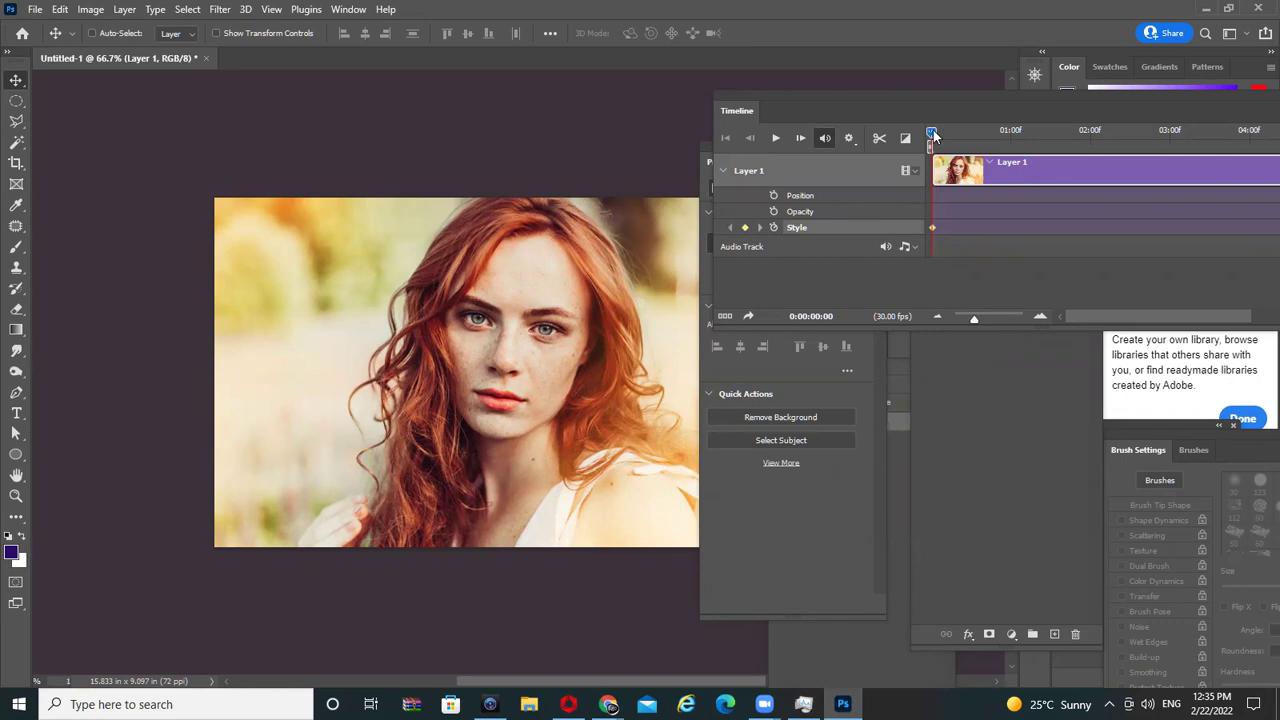
{"action": "mouse_move", "coordinate": [939, 100]}
{"action": "left_mouse_down"}
{"action": "mouse_move", "coordinate": [661, 89]}
{"action": "mouse_move", "coordinate": [849, 125]}
{"action": "mouse_move", "coordinate": [1099, 130]}
{"action": "left_mouse_up"}
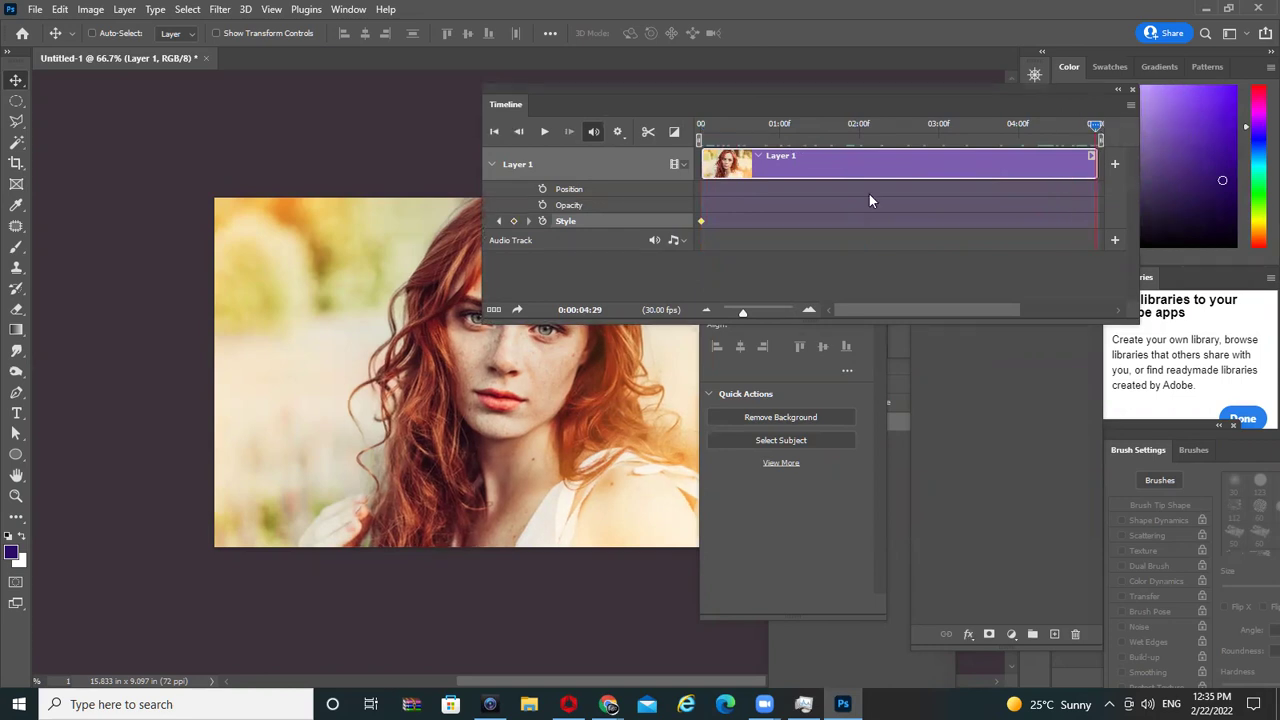
{"action": "left_click", "coordinate": [542, 221]}
{"action": "key", "text": "F7"}
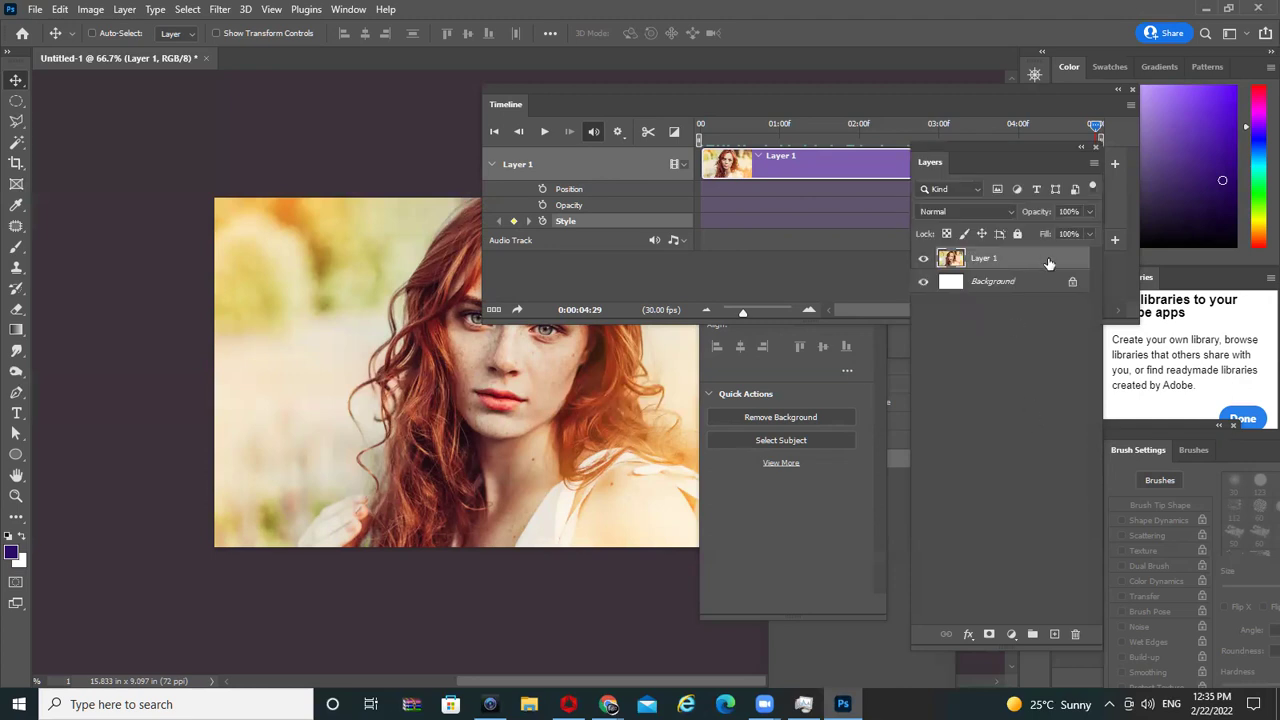
- Add a Gradient Overlay to Layer 1, trying Basics and light-blue Blues gradients, reversed
{"action": "double_click", "coordinate": [1049, 263]}
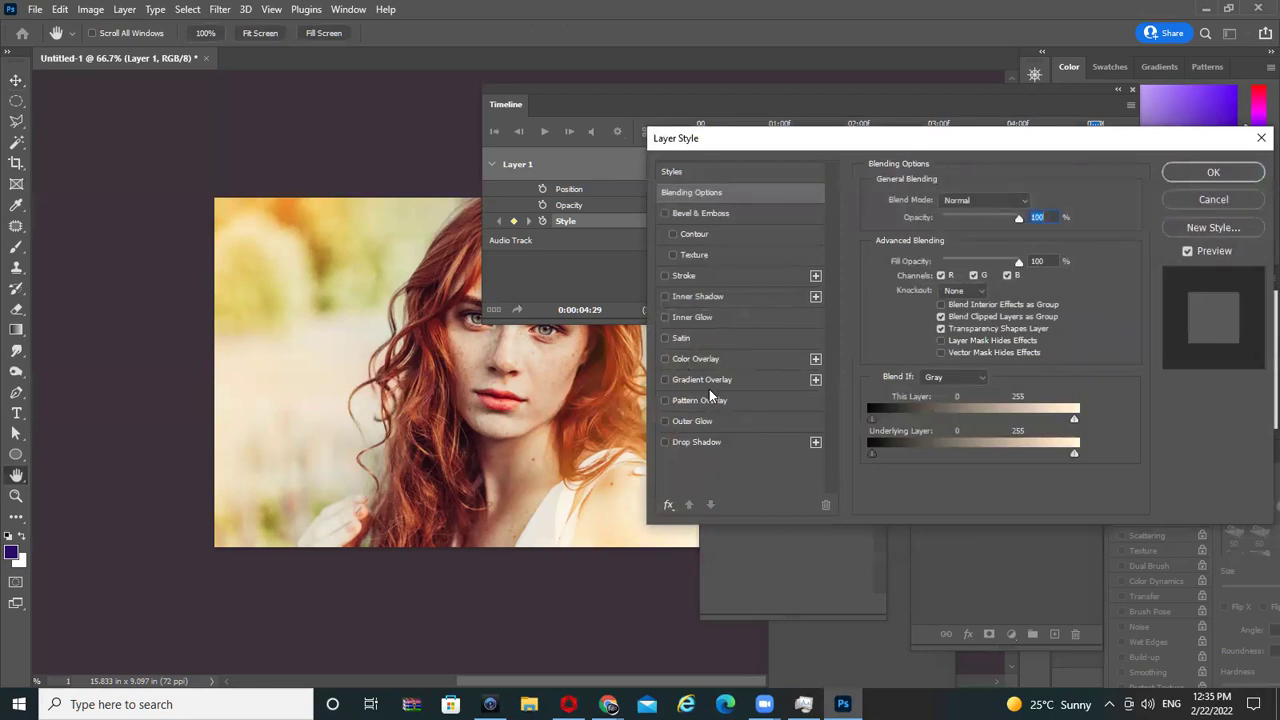
{"action": "left_click", "coordinate": [741, 381]}
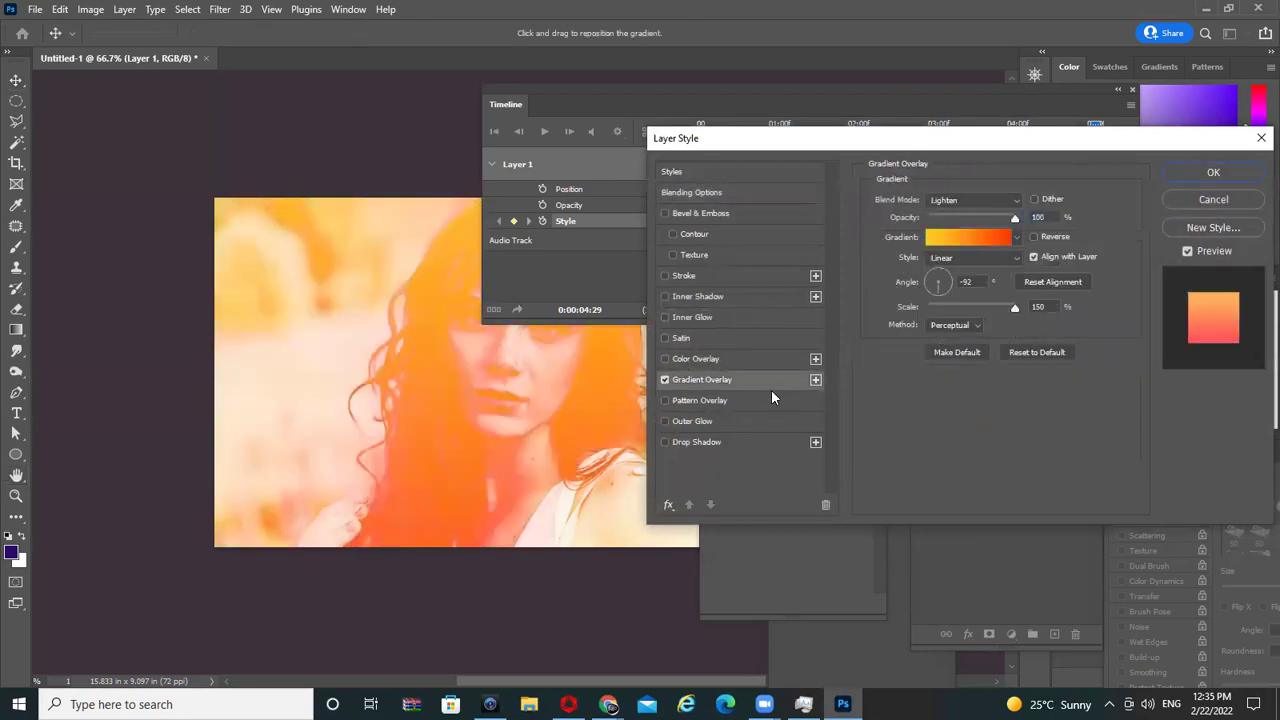
{"action": "left_click", "coordinate": [1018, 237]}
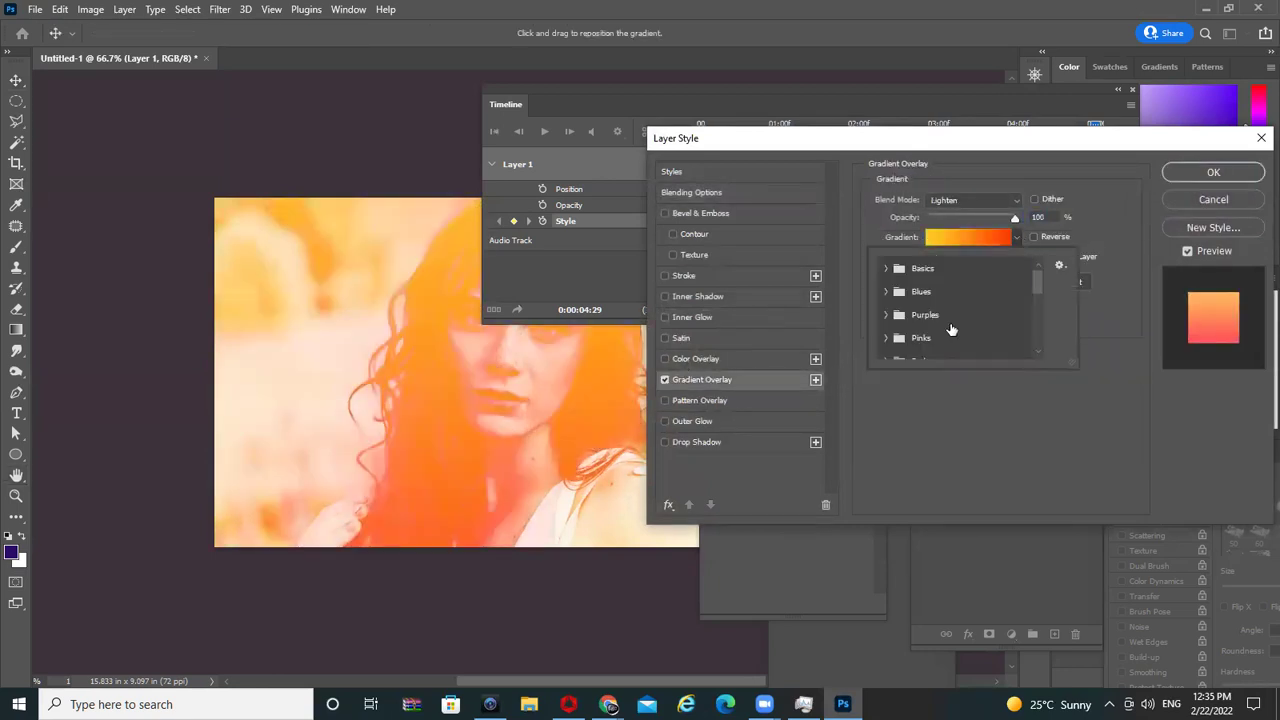
{"action": "left_click", "coordinate": [886, 269]}
{"action": "left_click", "coordinate": [906, 293]}
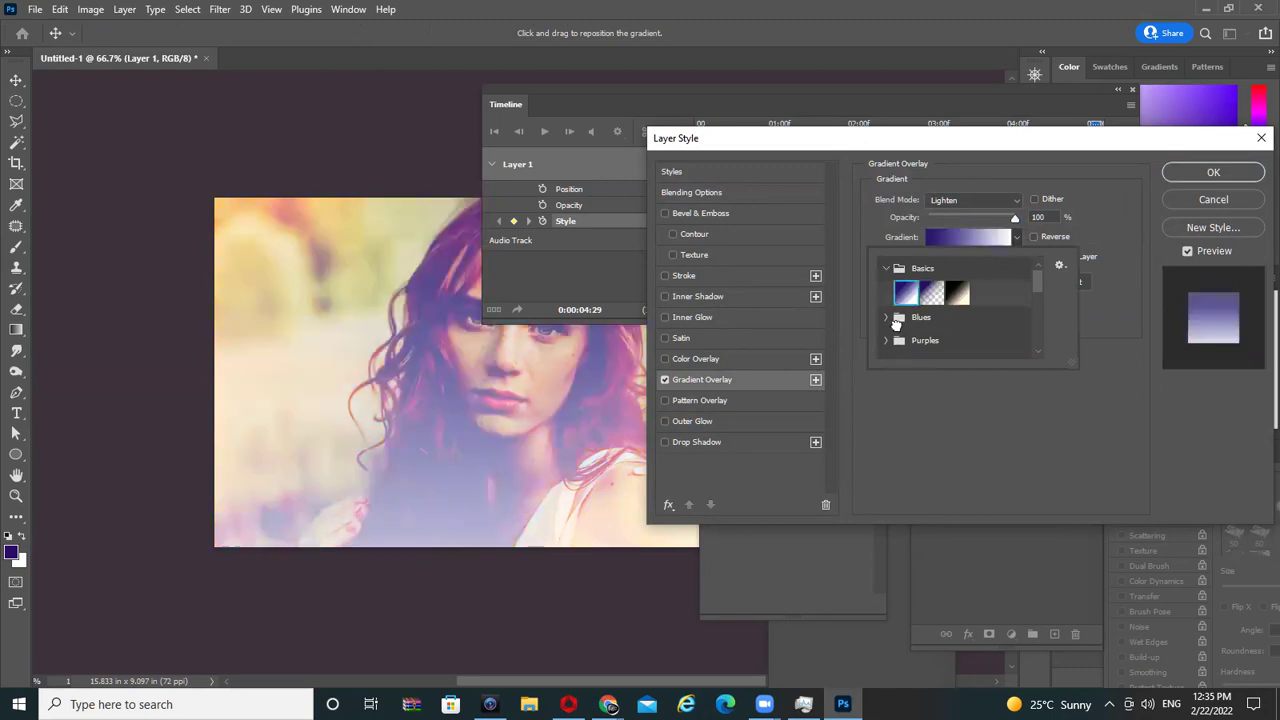
{"action": "left_click", "coordinate": [898, 322]}
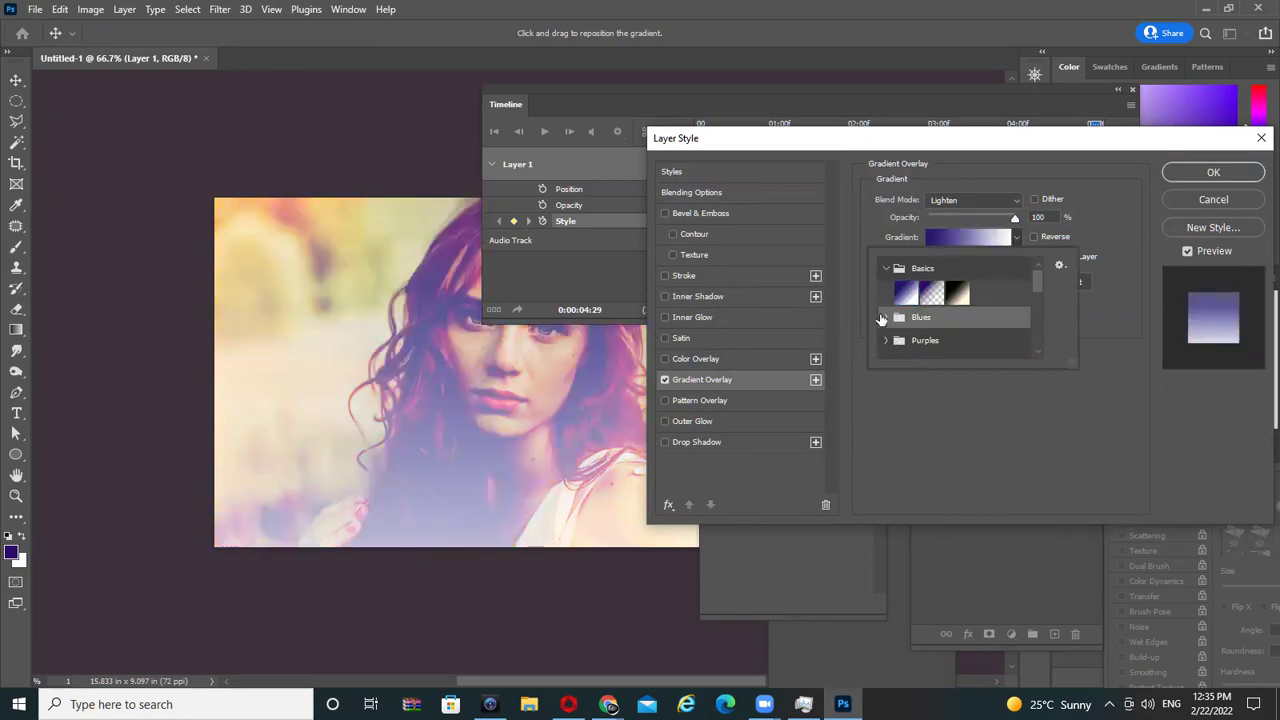
{"action": "left_click", "coordinate": [884, 318]}
{"action": "left_click", "coordinate": [958, 345]}
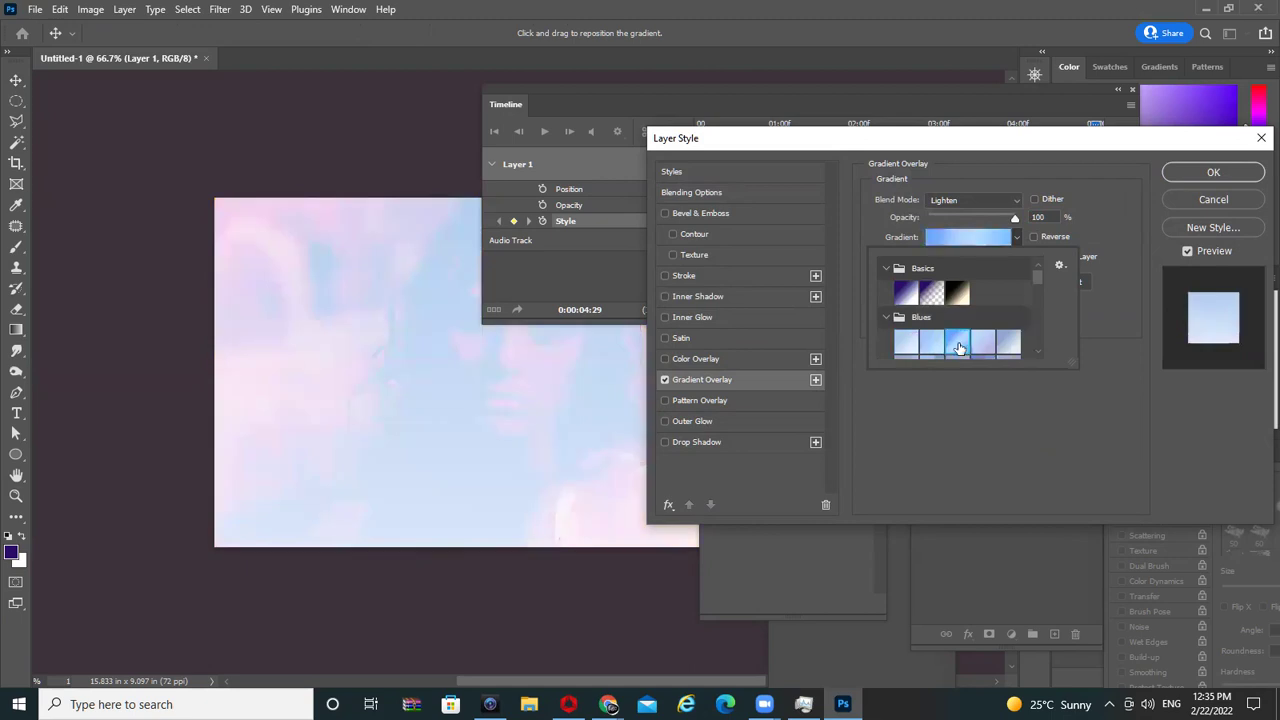
{"action": "left_click", "coordinate": [1066, 216]}
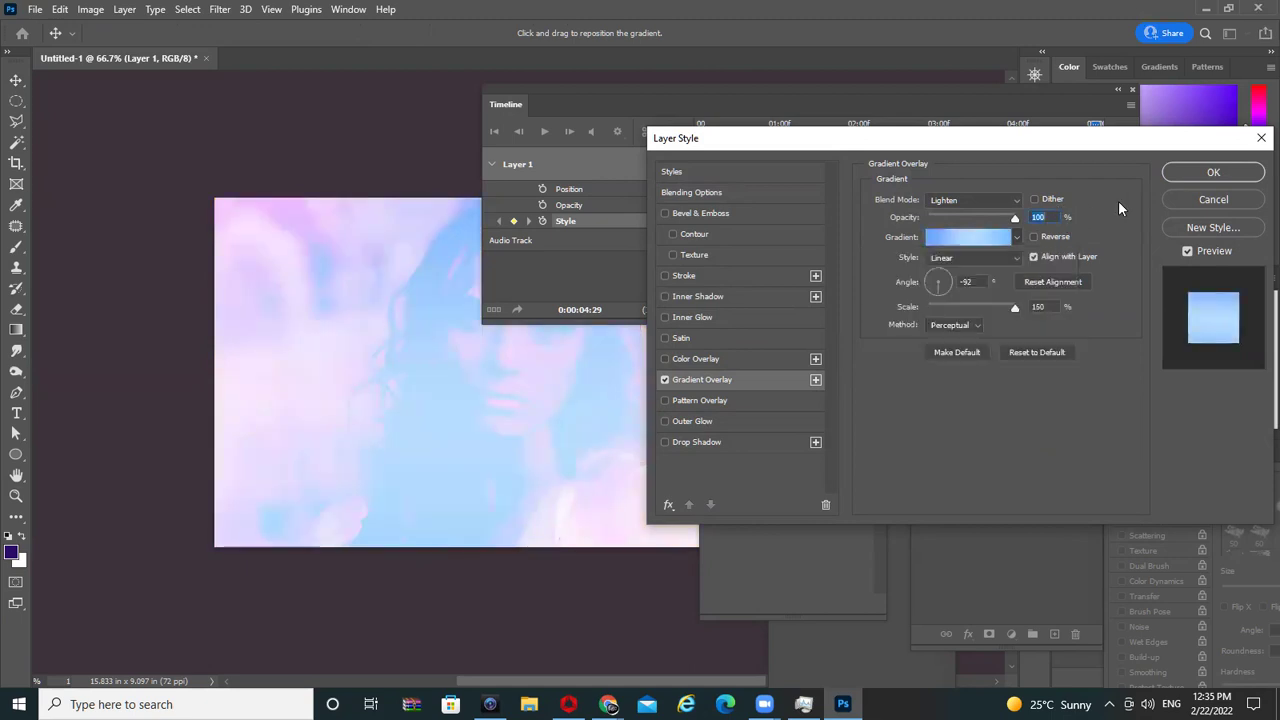
{"action": "left_click", "coordinate": [1054, 238]}
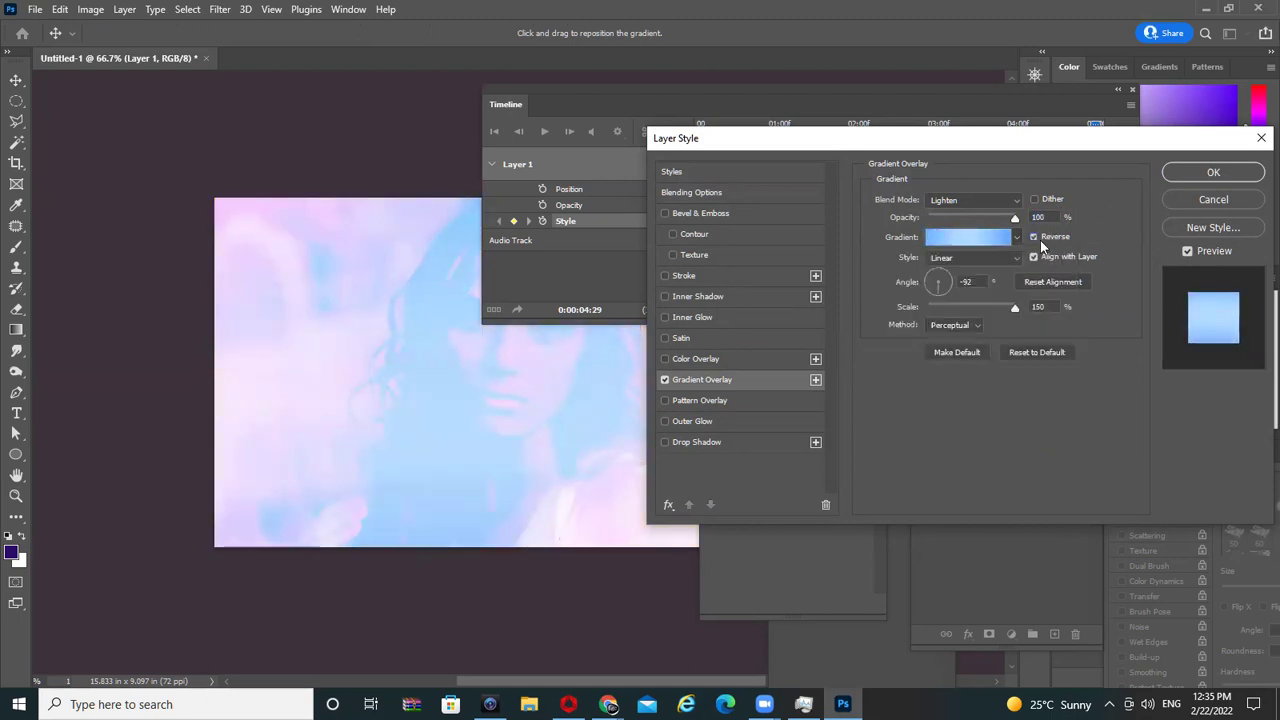
- Switch the overlay to the last blue-pink Iridescent gradient and accept the layer style
{"action": "left_click", "coordinate": [1017, 237]}
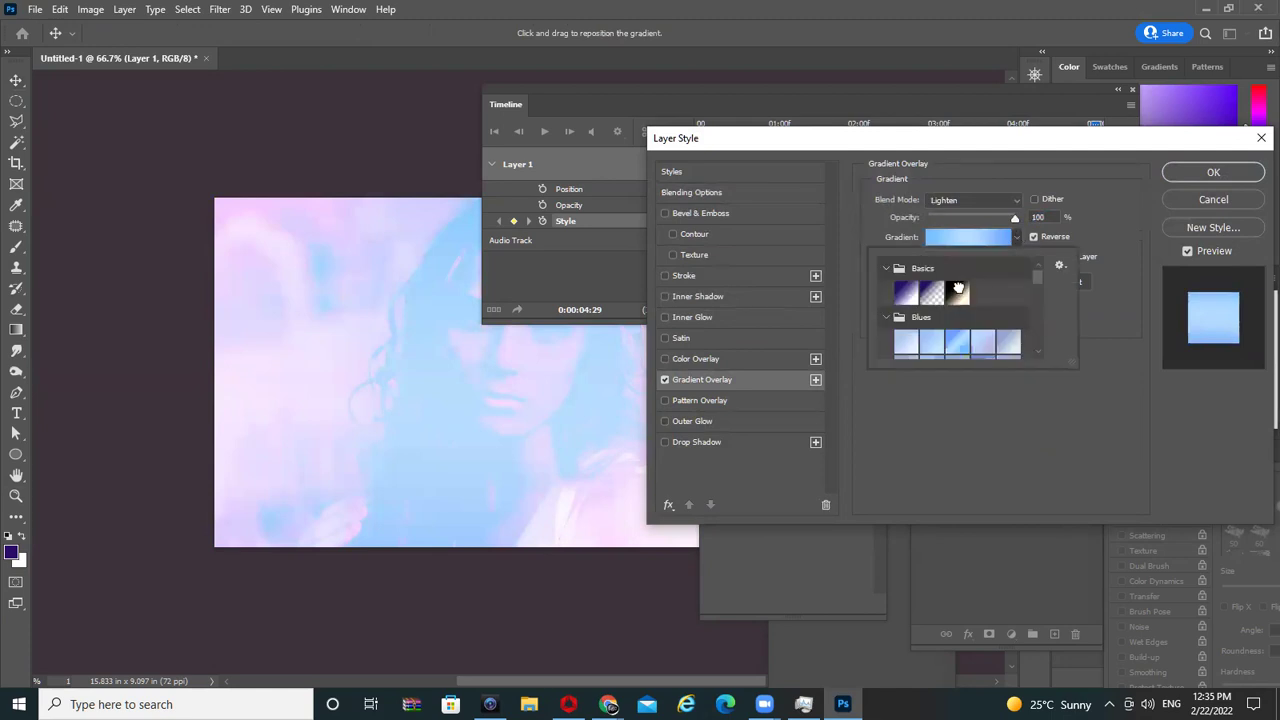
{"action": "left_click", "coordinate": [957, 291]}
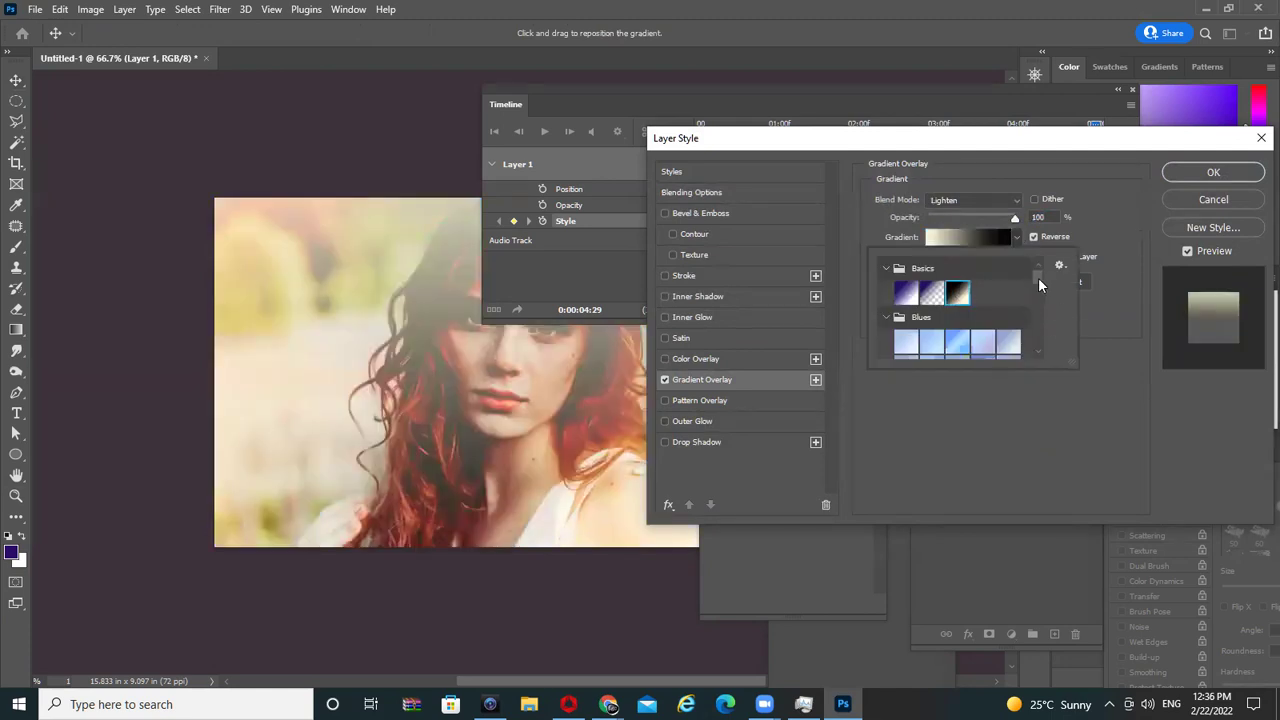
{"action": "left_click_drag", "start_coordinate": [1038, 277], "coordinate": [1037, 336]}
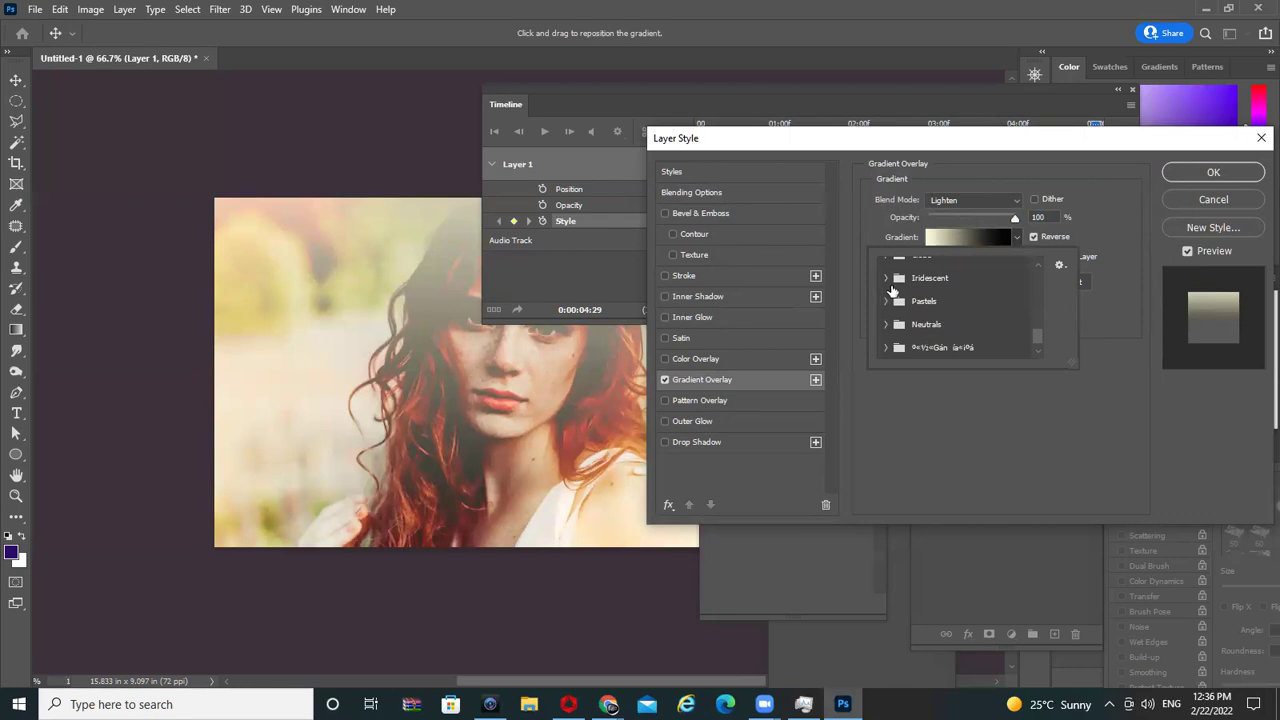
{"action": "left_click", "coordinate": [885, 278]}
{"action": "left_click", "coordinate": [905, 303]}
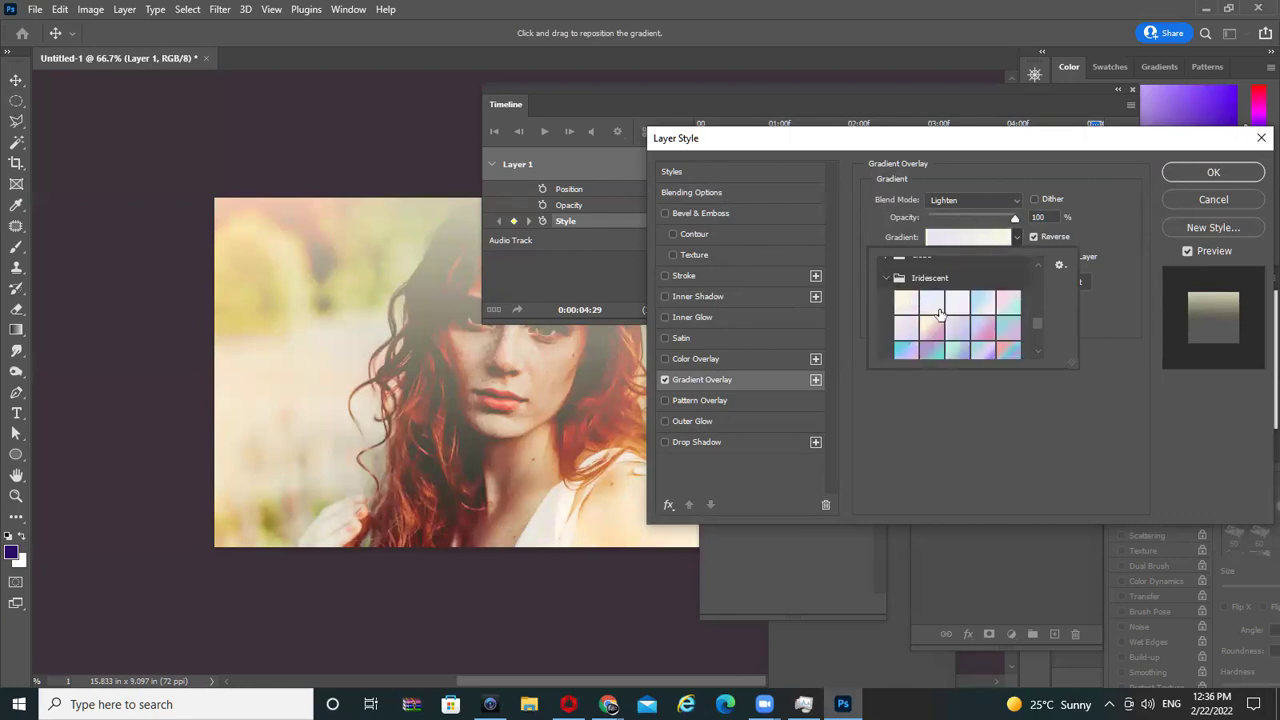
{"action": "left_click", "coordinate": [985, 347]}
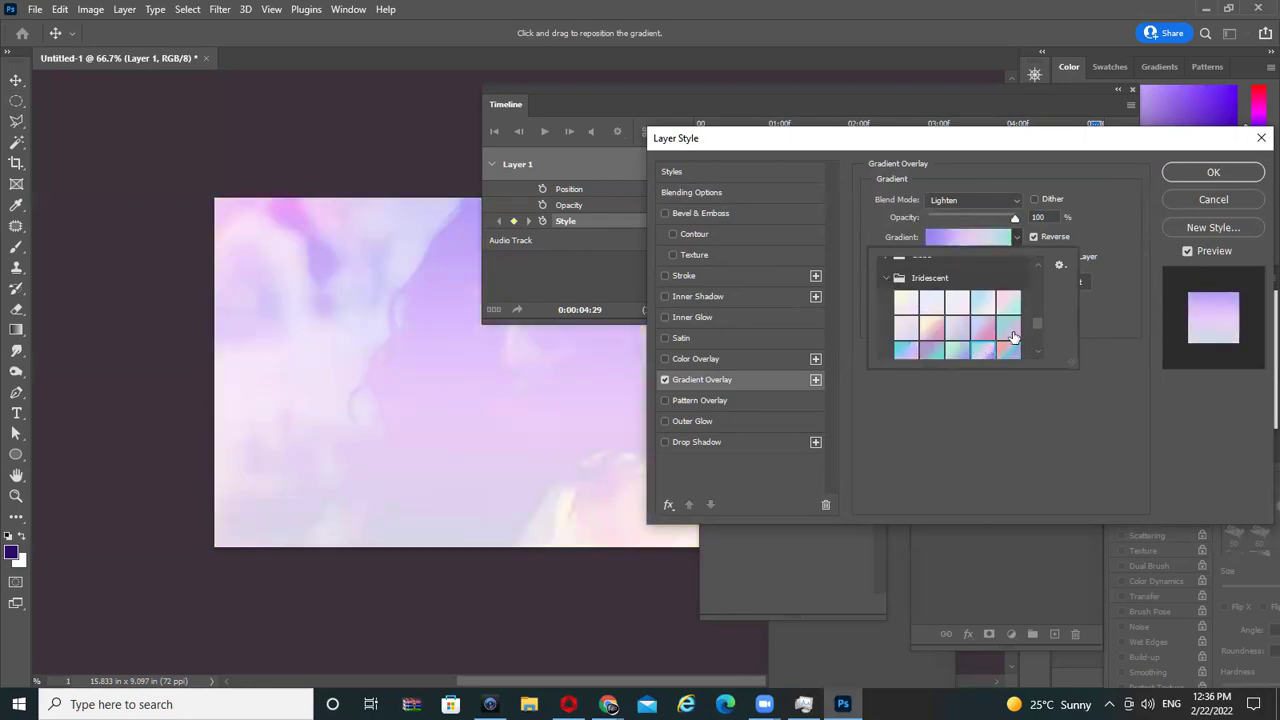
{"action": "left_click", "coordinate": [1006, 355]}
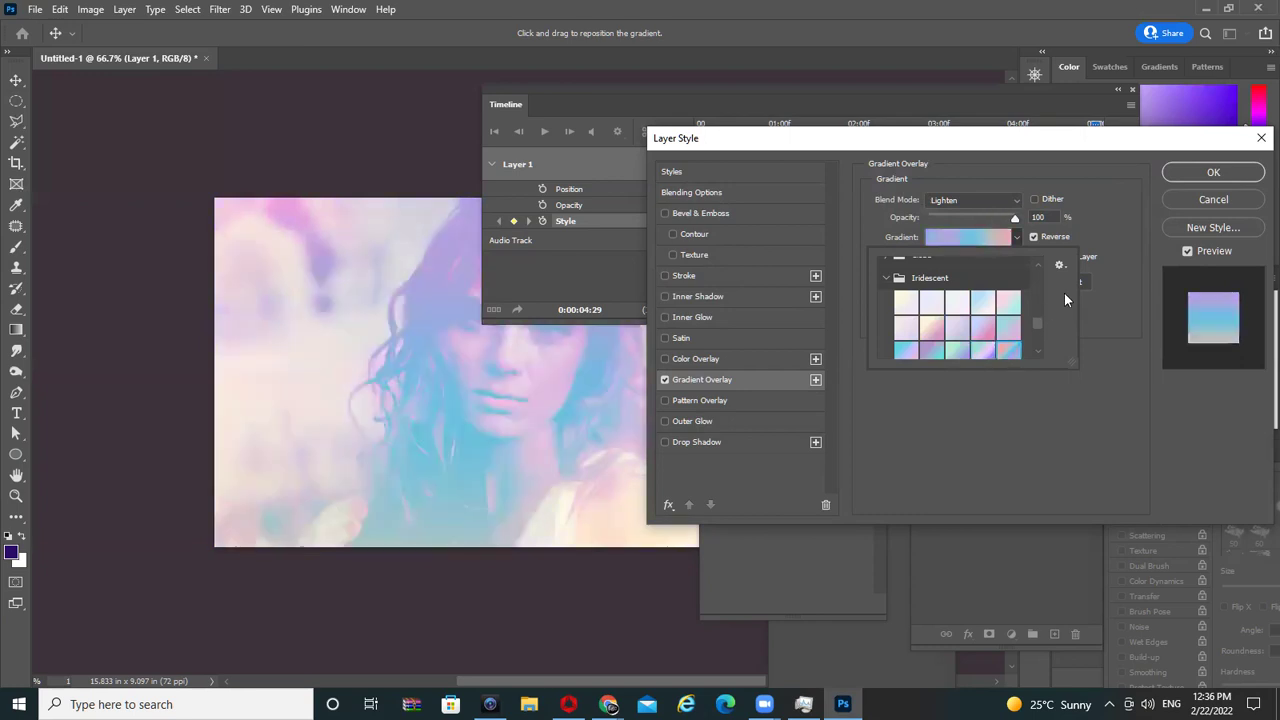
{"action": "left_click", "coordinate": [1118, 217]}
{"action": "left_click", "coordinate": [1184, 176]}
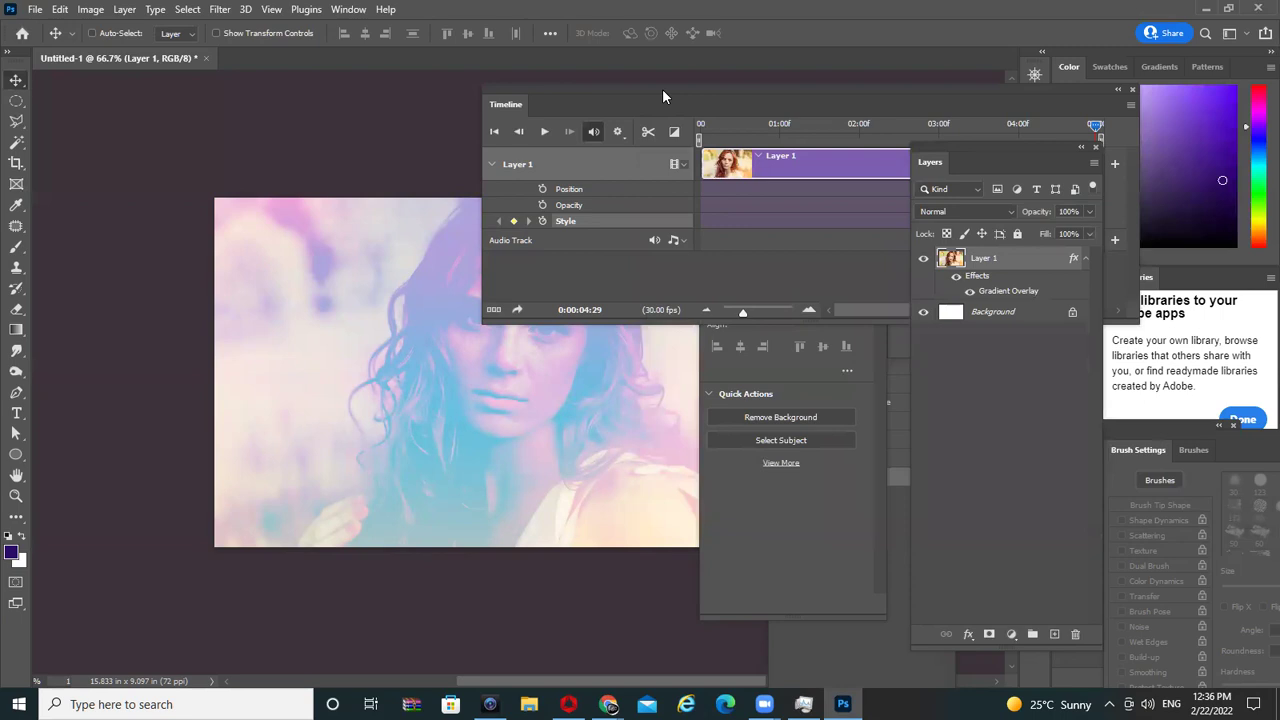
- Add a Style keyframe at the clip start and play the animation through
{"action": "left_click_drag", "start_coordinate": [662, 96], "coordinate": [812, 108]}
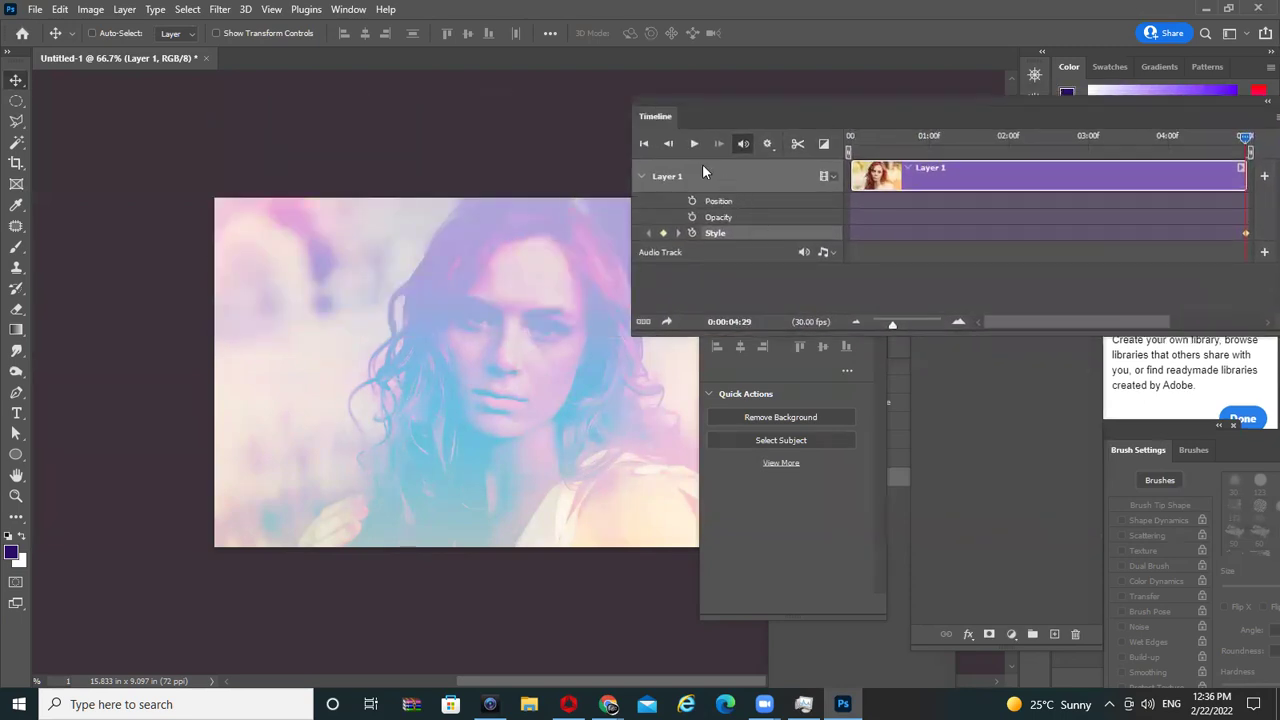
{"action": "left_click", "coordinate": [694, 143]}
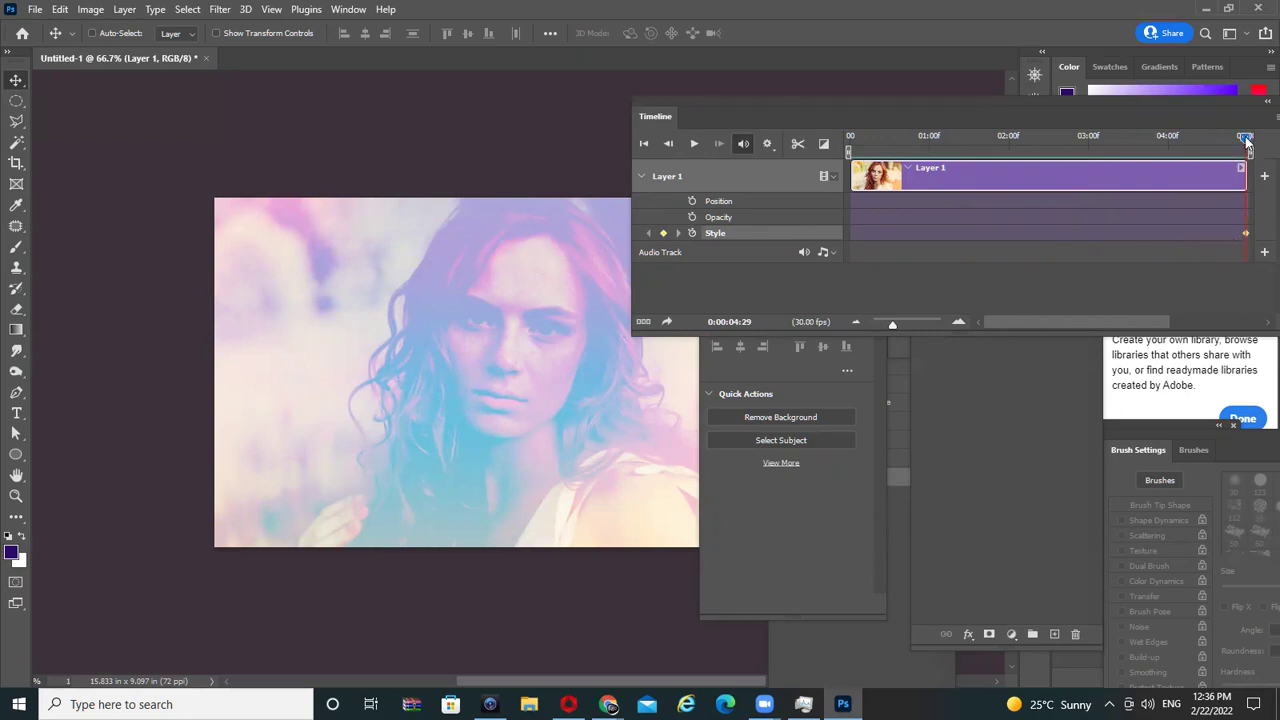
{"action": "left_click_drag", "start_coordinate": [1245, 140], "coordinate": [822, 168]}
{"action": "left_click", "coordinate": [663, 233]}
{"action": "left_click_drag", "start_coordinate": [850, 140], "coordinate": [1240, 138]}
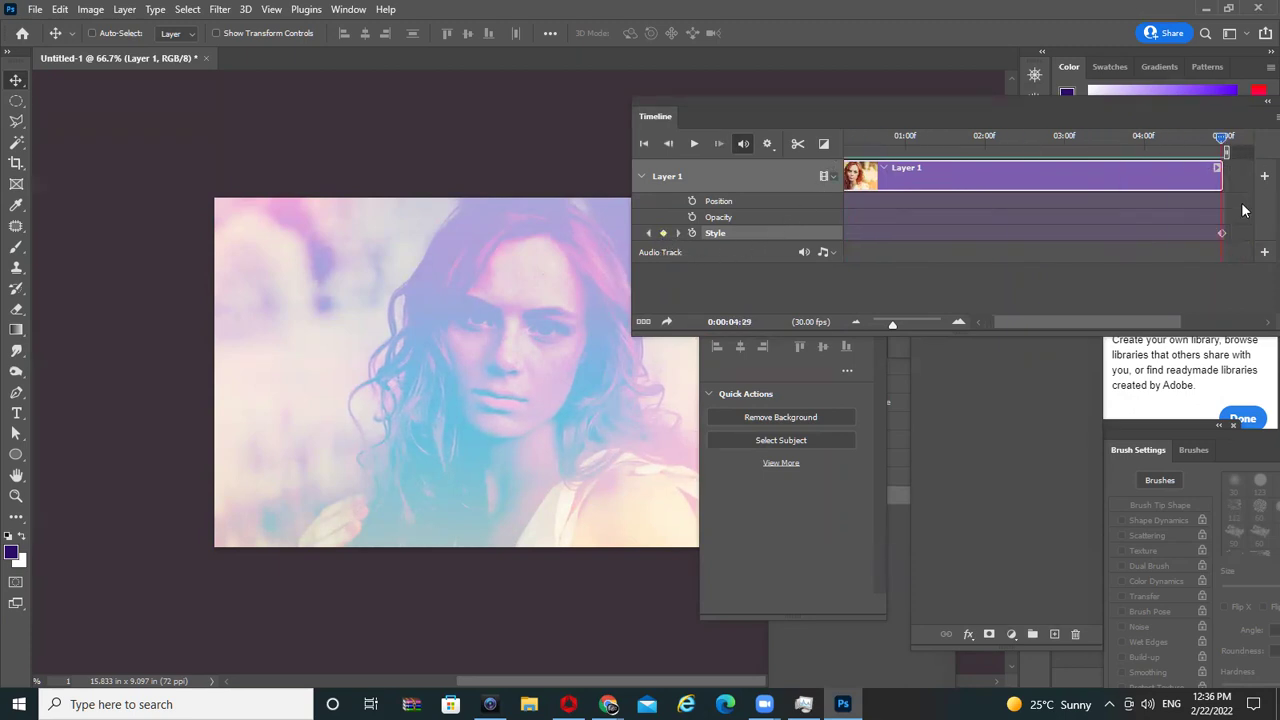
{"action": "key", "text": "space"}
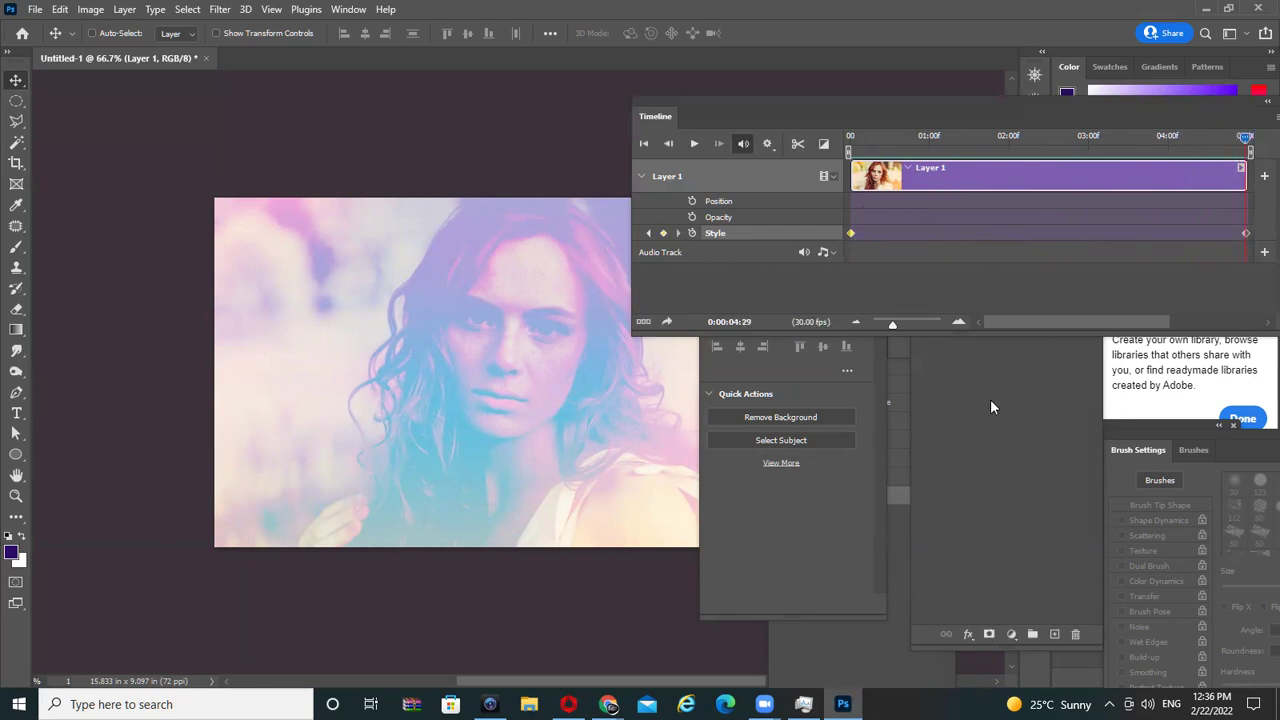
{"action": "key", "text": "F7"}
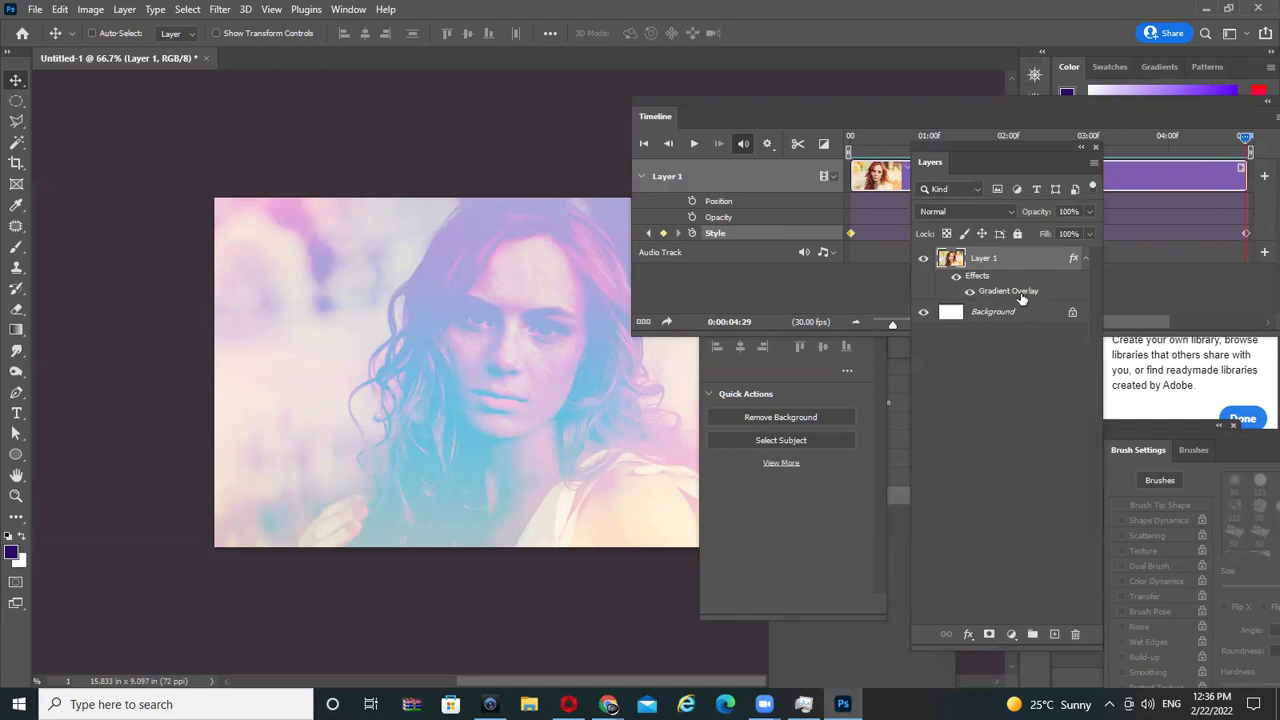
- Change the end-frame gradient overlay to a pink-blue Iridescent preset and preview playback
{"action": "double_click", "coordinate": [985, 292]}
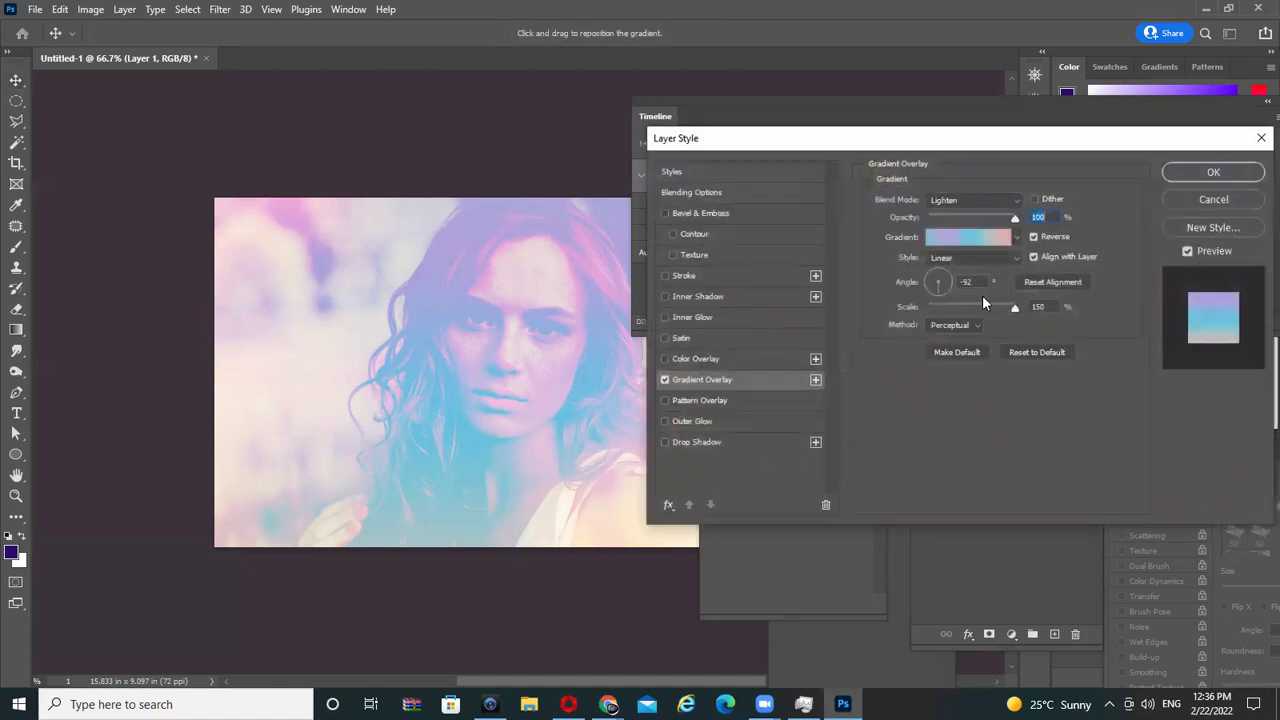
{"action": "left_click", "coordinate": [1017, 237]}
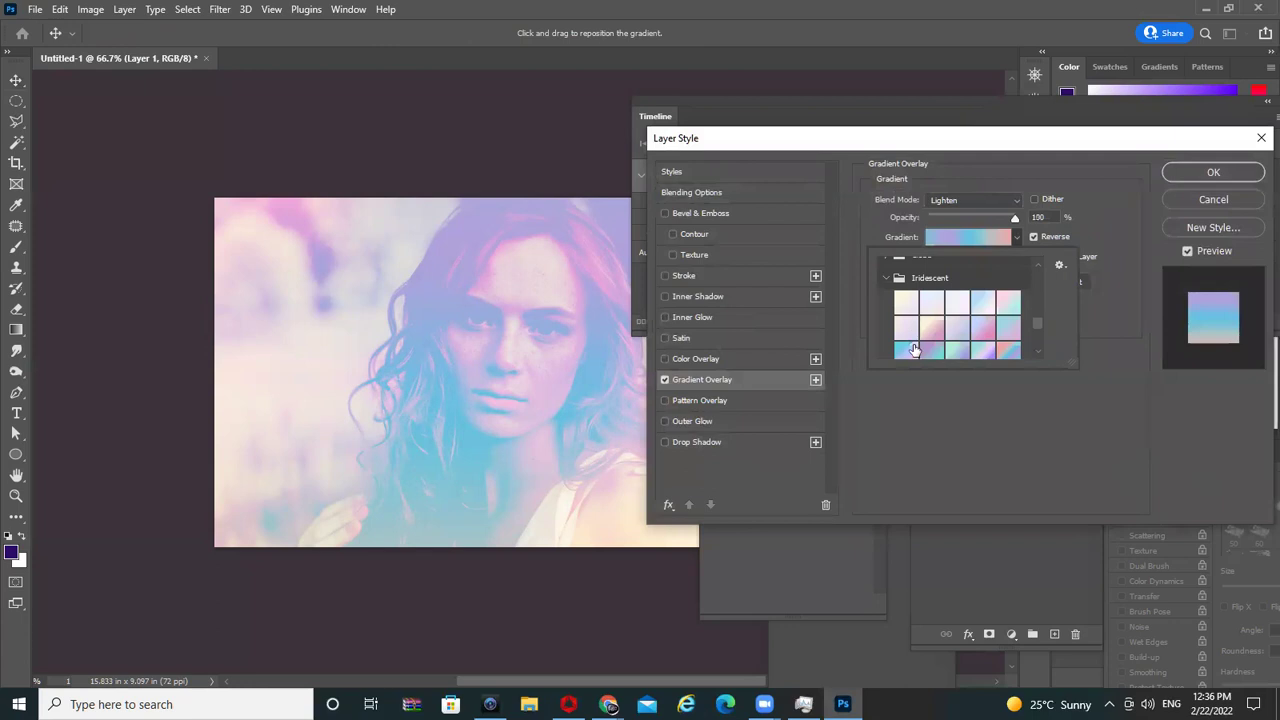
{"action": "left_click", "coordinate": [940, 350]}
{"action": "left_click", "coordinate": [1144, 224]}
{"action": "left_click", "coordinate": [1213, 172]}
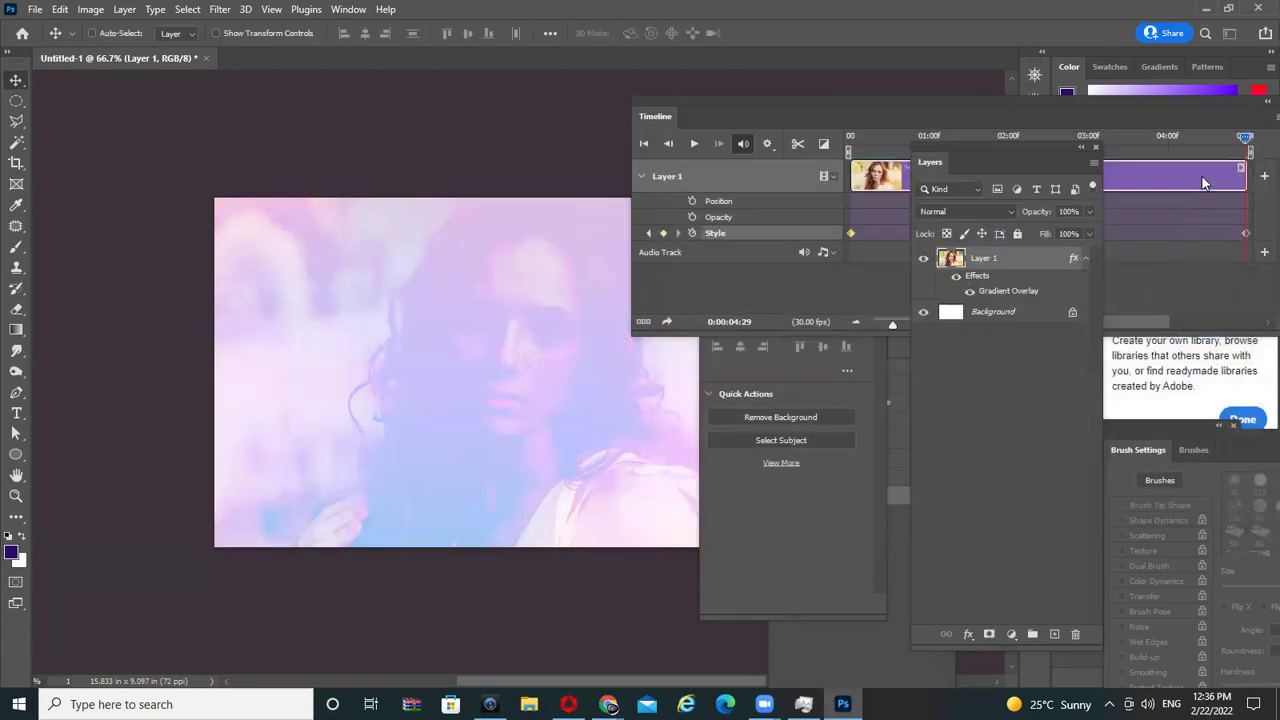
{"action": "left_click", "coordinate": [697, 145]}
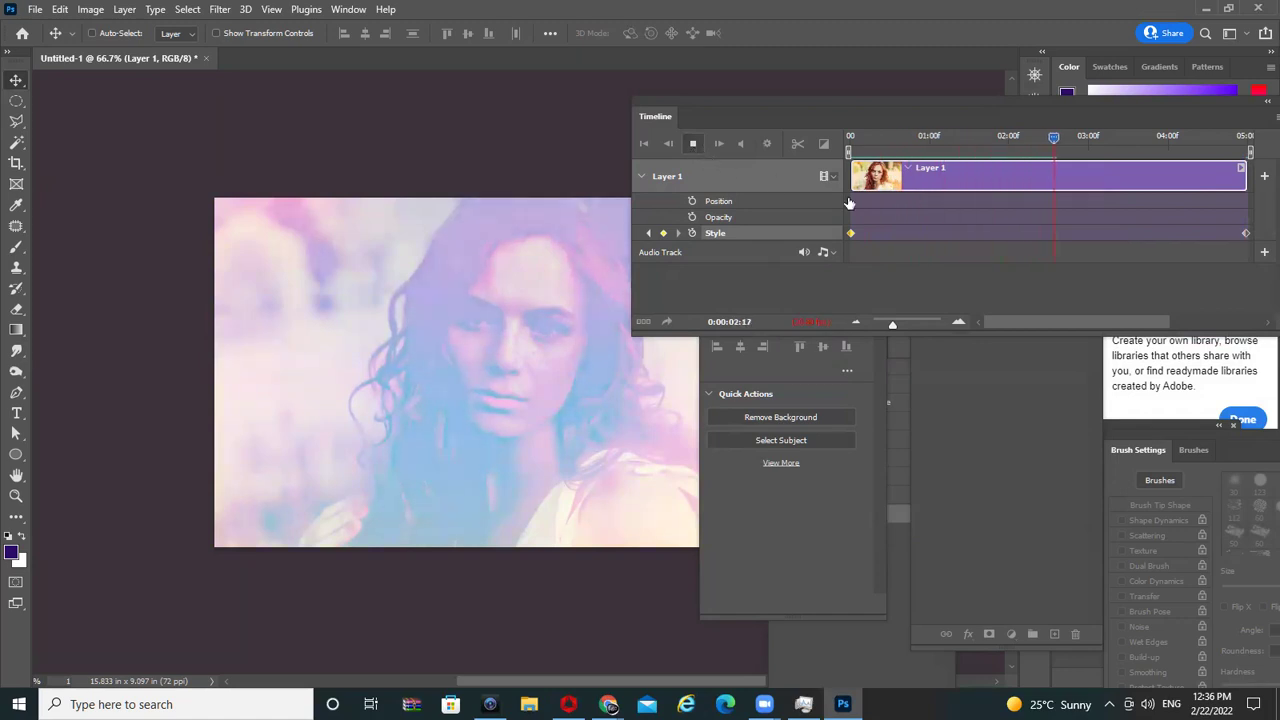
- Swap the end-frame gradient overlay to a teal-to-purple preset and commit it
{"action": "left_click", "coordinate": [995, 394]}
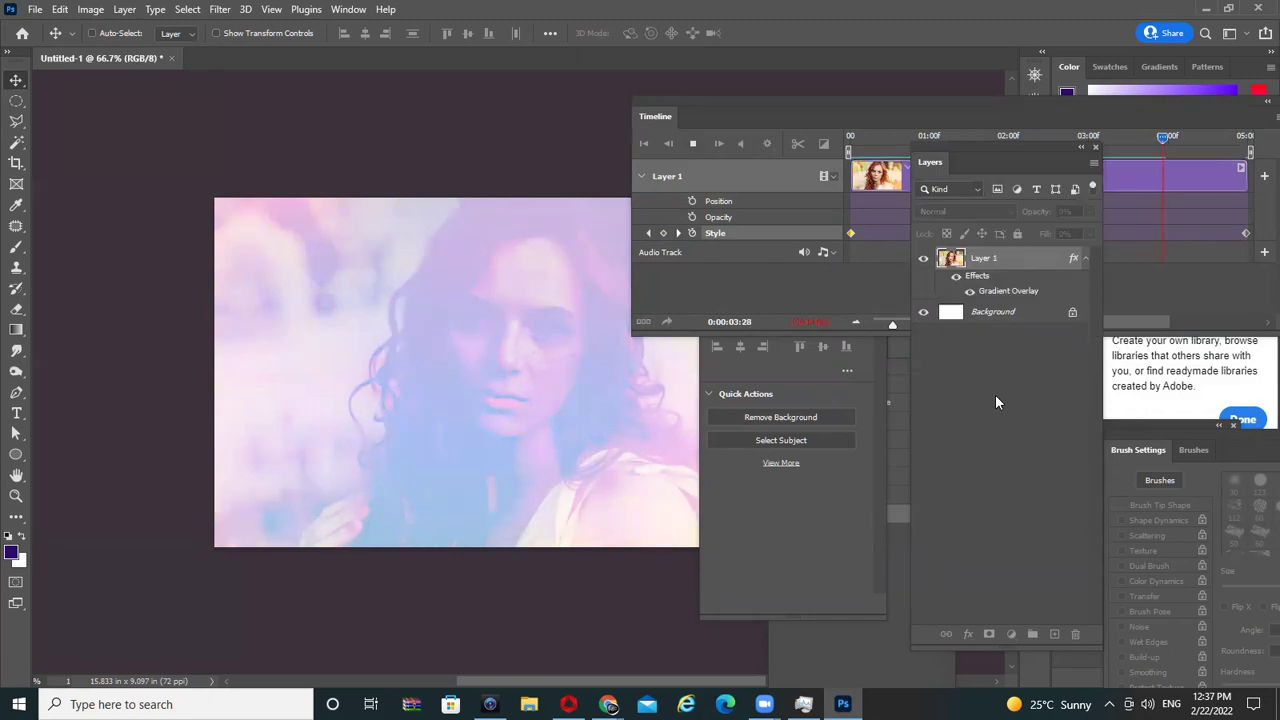
{"action": "double_click", "coordinate": [1020, 293]}
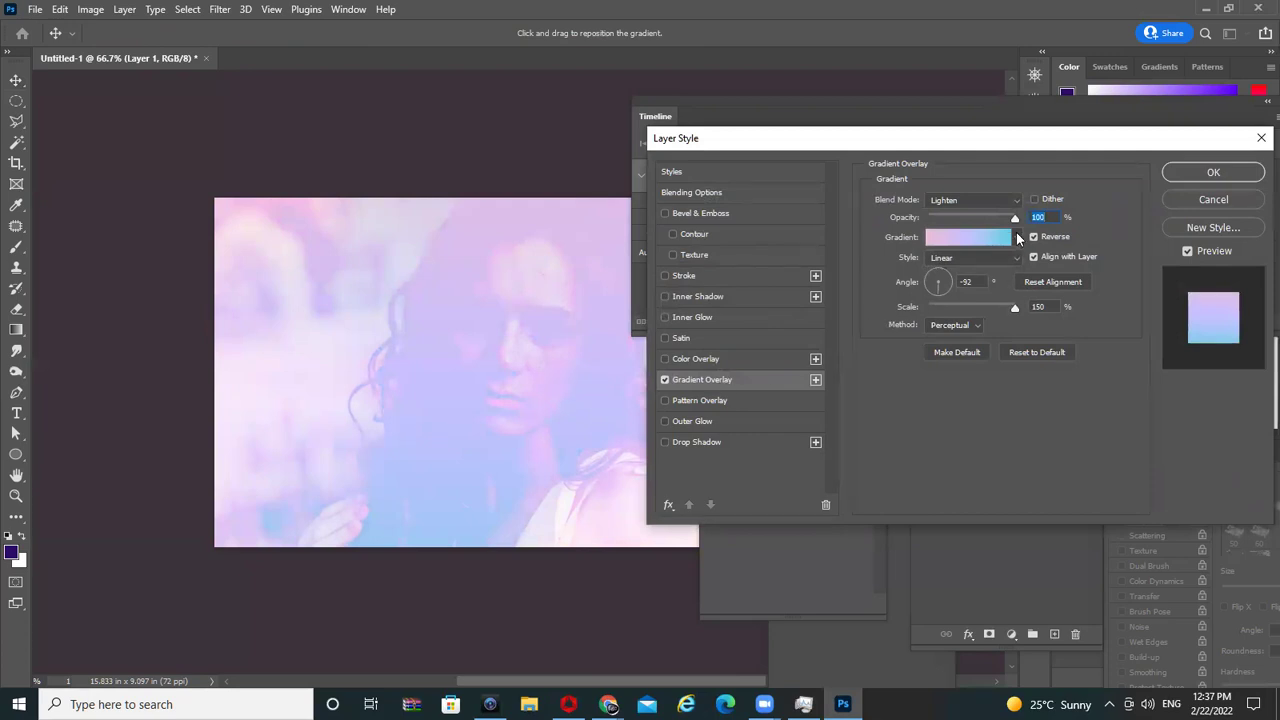
{"action": "left_click", "coordinate": [1017, 237]}
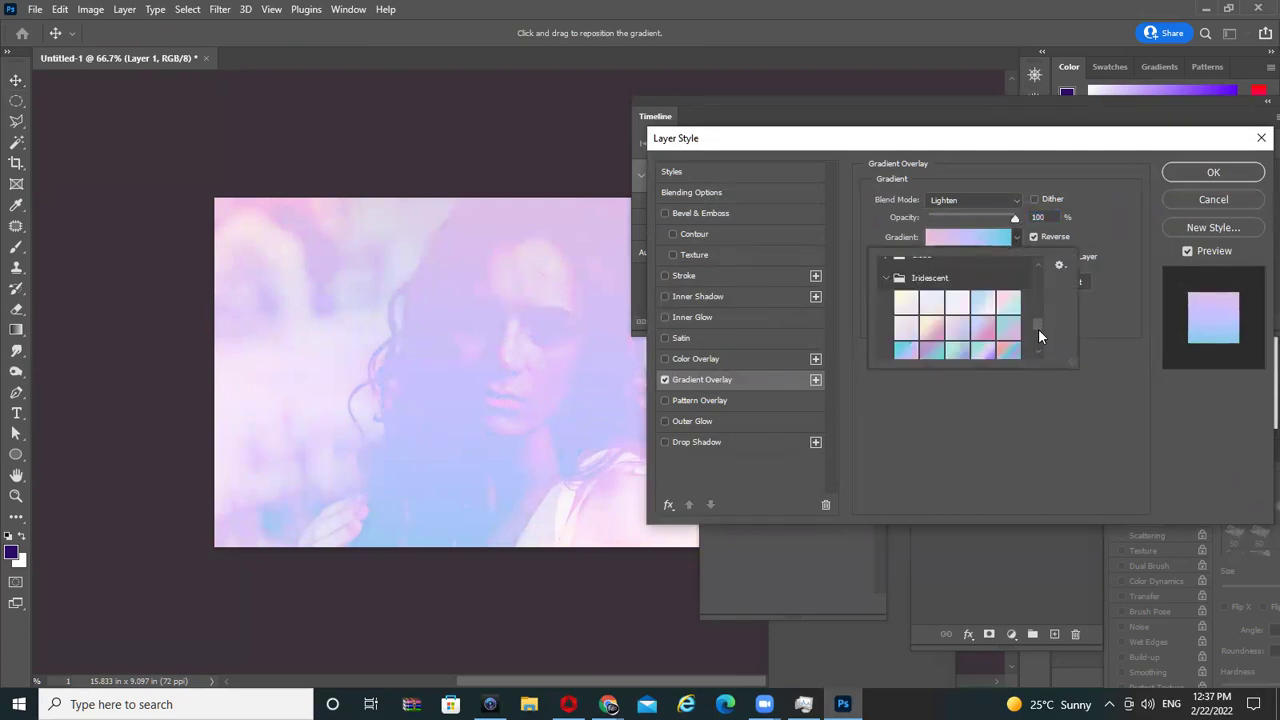
{"action": "left_click_drag", "start_coordinate": [1038, 330], "coordinate": [1038, 292]}
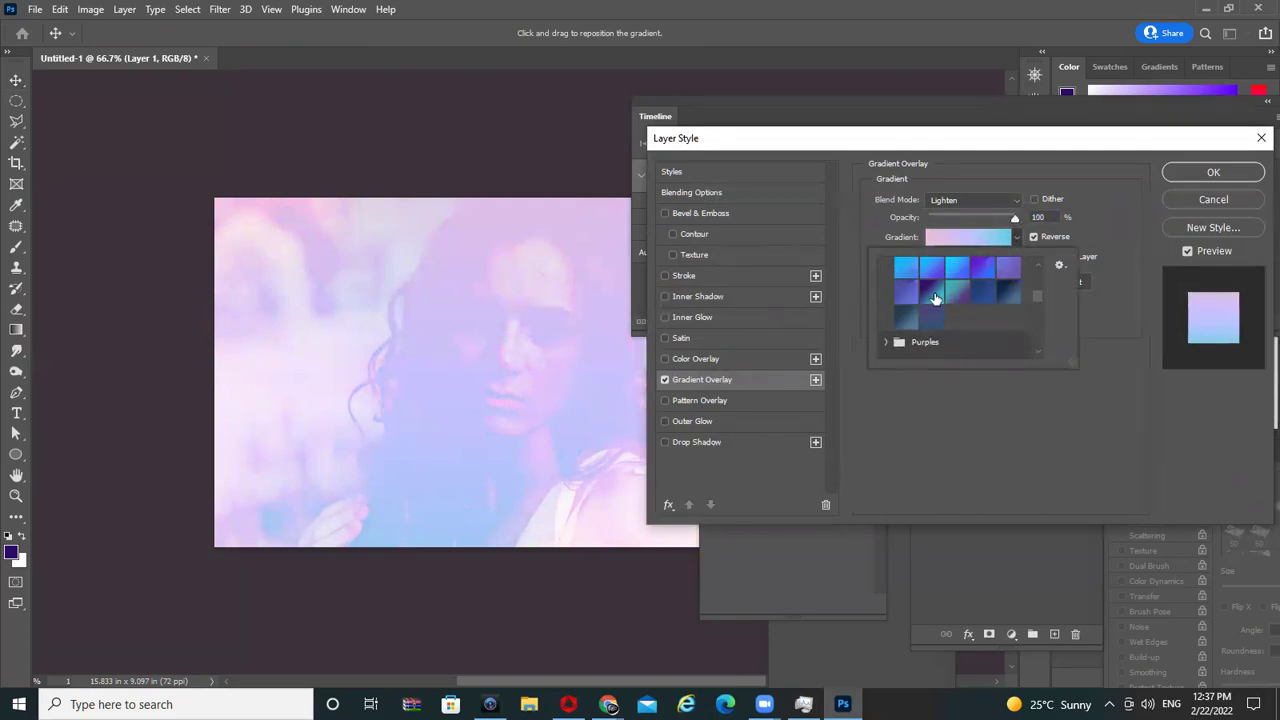
{"action": "left_click", "coordinate": [933, 295]}
{"action": "left_click", "coordinate": [1213, 172]}
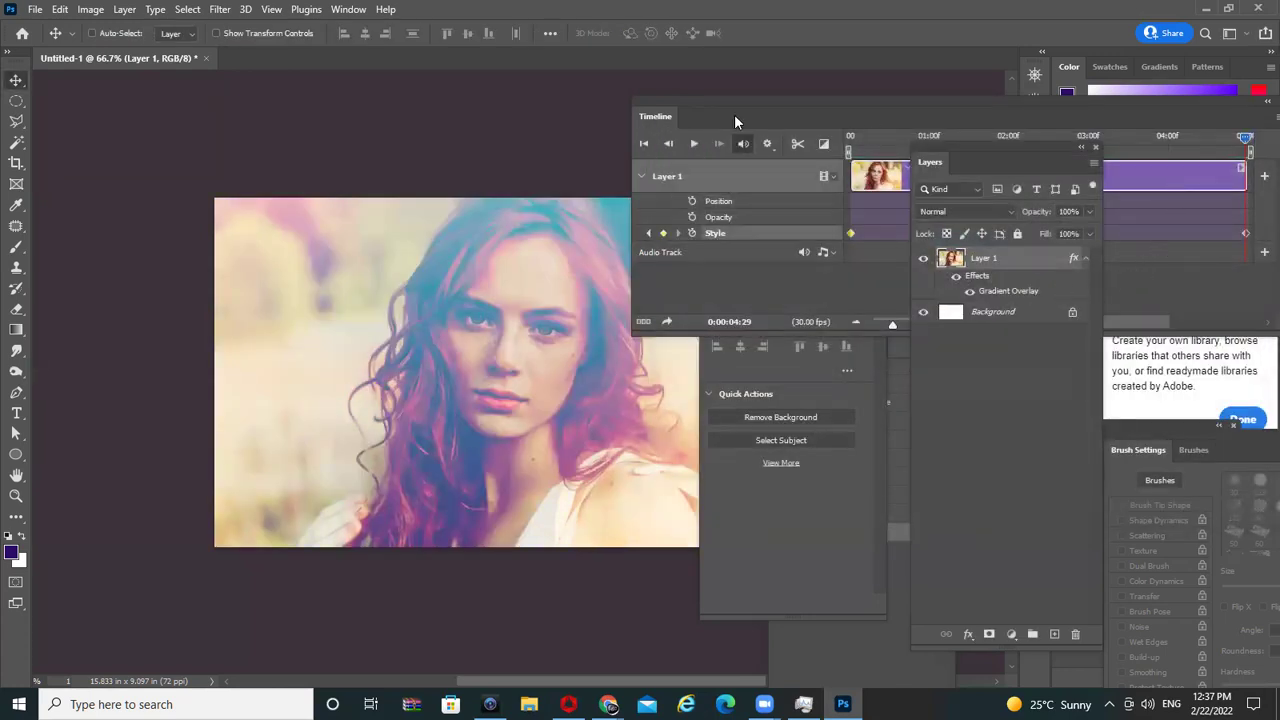
- Inspect the start and end Style keyframes, then play the animation from frame 0
{"action": "left_click_drag", "start_coordinate": [720, 115], "coordinate": [497, 96]}
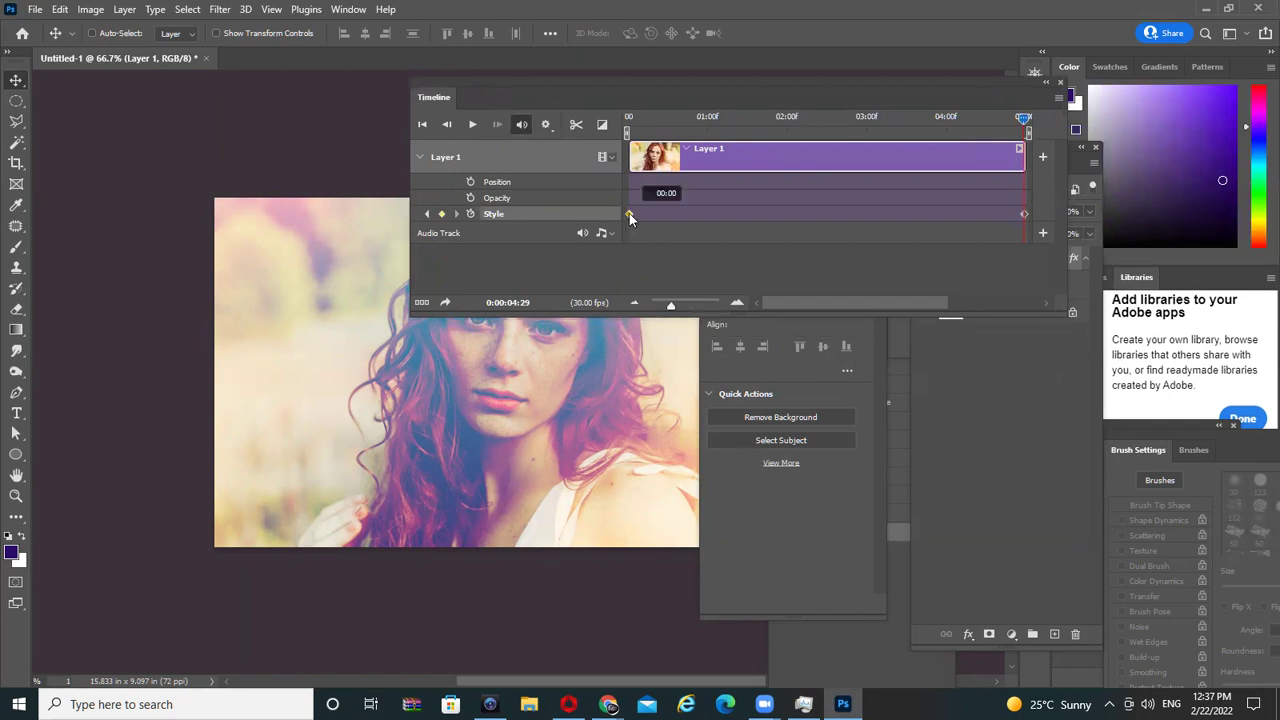
{"action": "left_click", "coordinate": [1024, 214]}
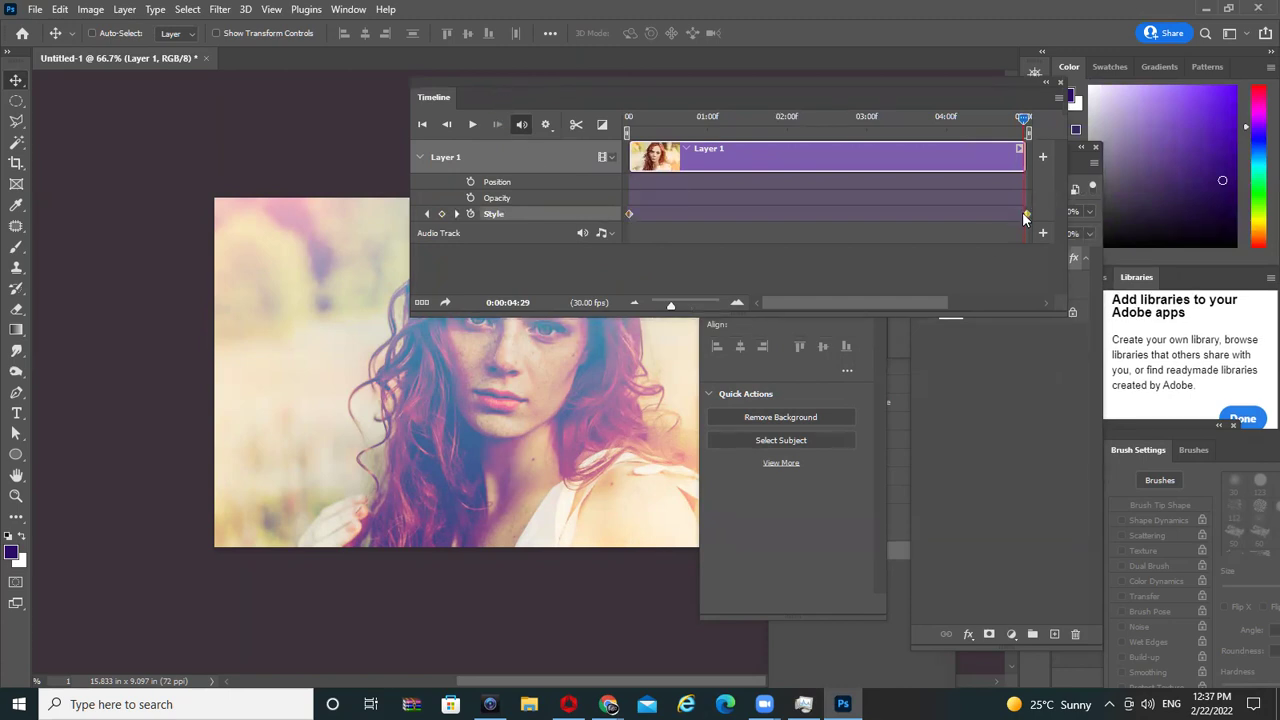
{"action": "left_click", "coordinate": [442, 215]}
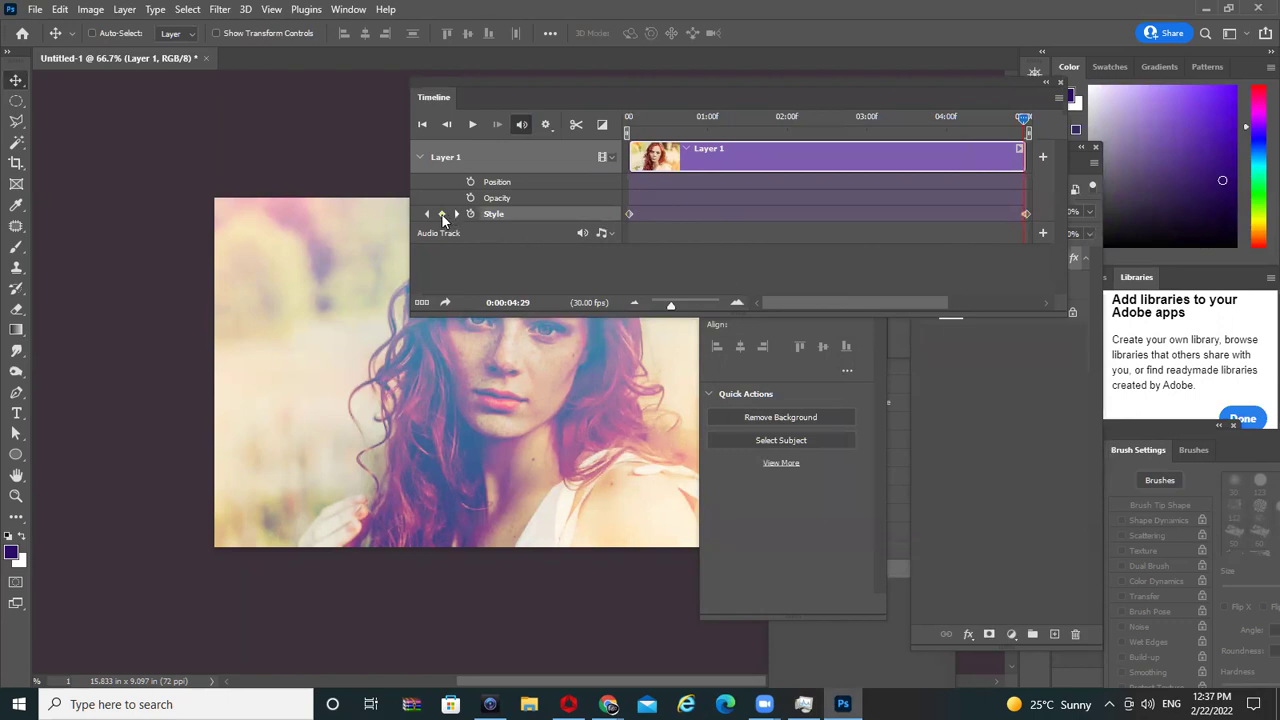
{"action": "left_click", "coordinate": [629, 214]}
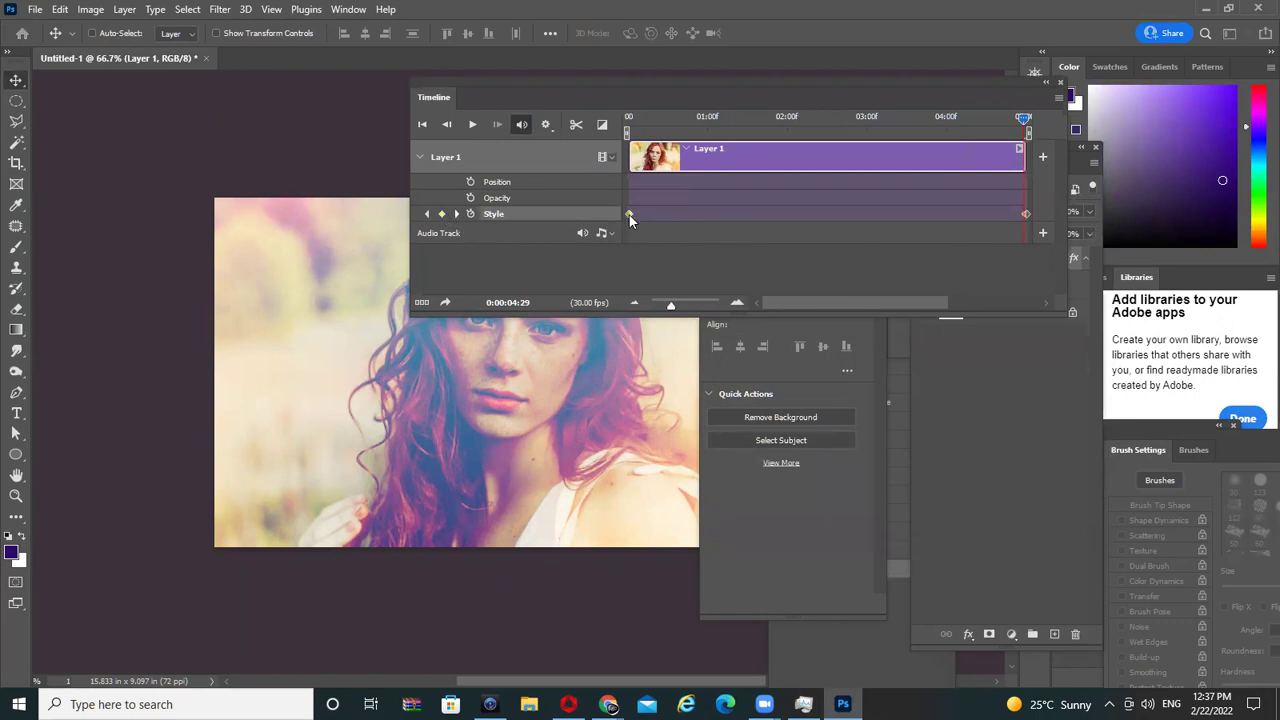
{"action": "left_click", "coordinate": [1025, 213]}
{"action": "left_click_drag", "start_coordinate": [1022, 122], "coordinate": [620, 121]}
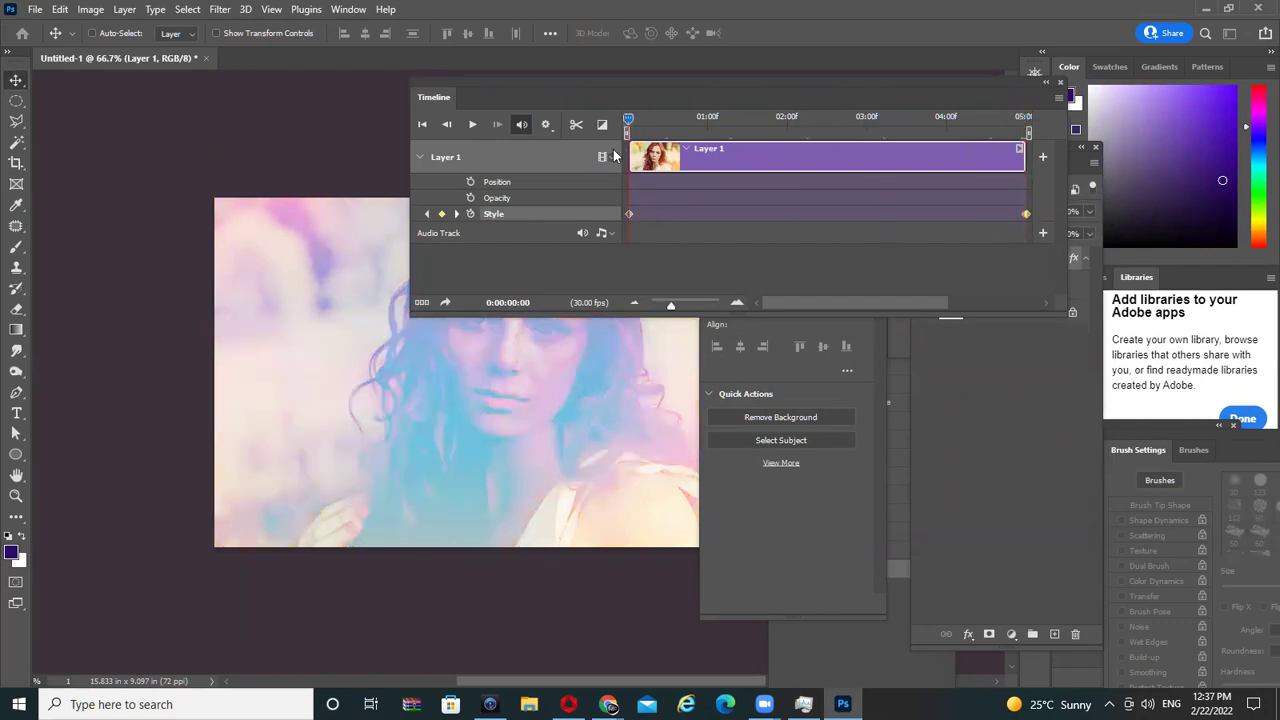
{"action": "key", "text": "space"}
- Enable a lime-green Color Overlay on Layer 1 using Linear Burn blend mode
{"action": "left_click_drag", "start_coordinate": [689, 96], "coordinate": [455, 501]}
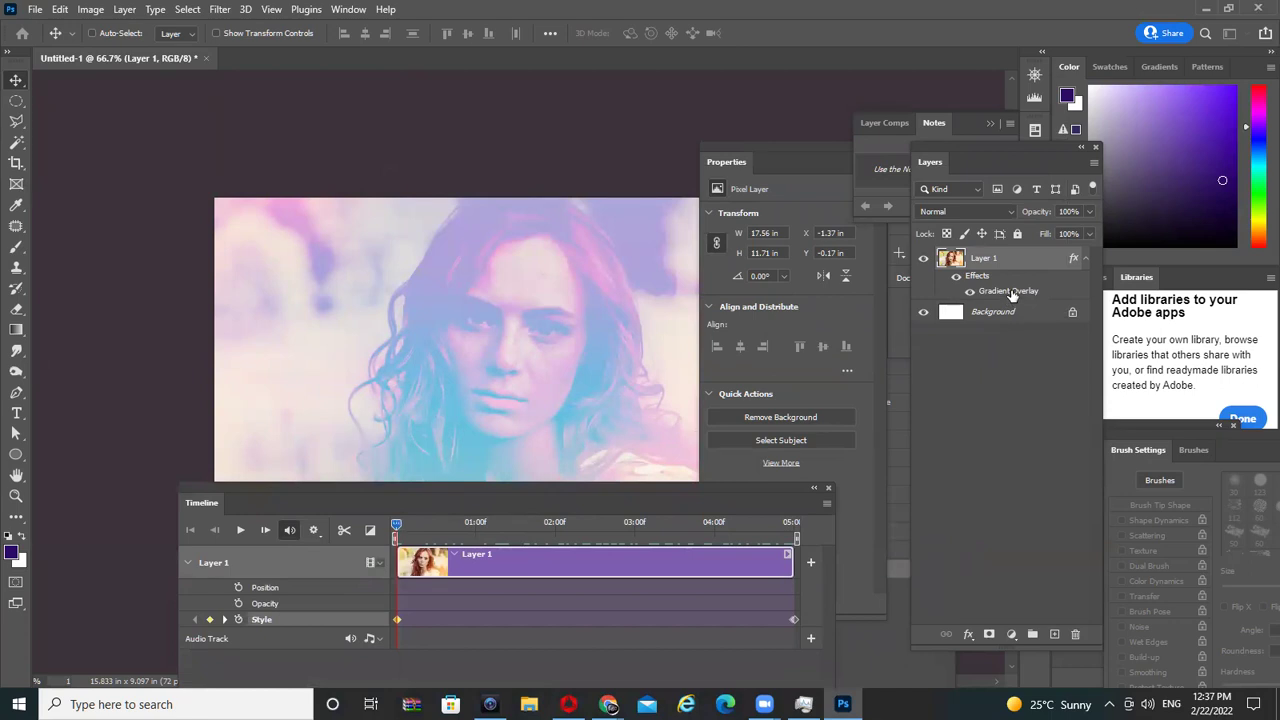
{"action": "double_click", "coordinate": [979, 292]}
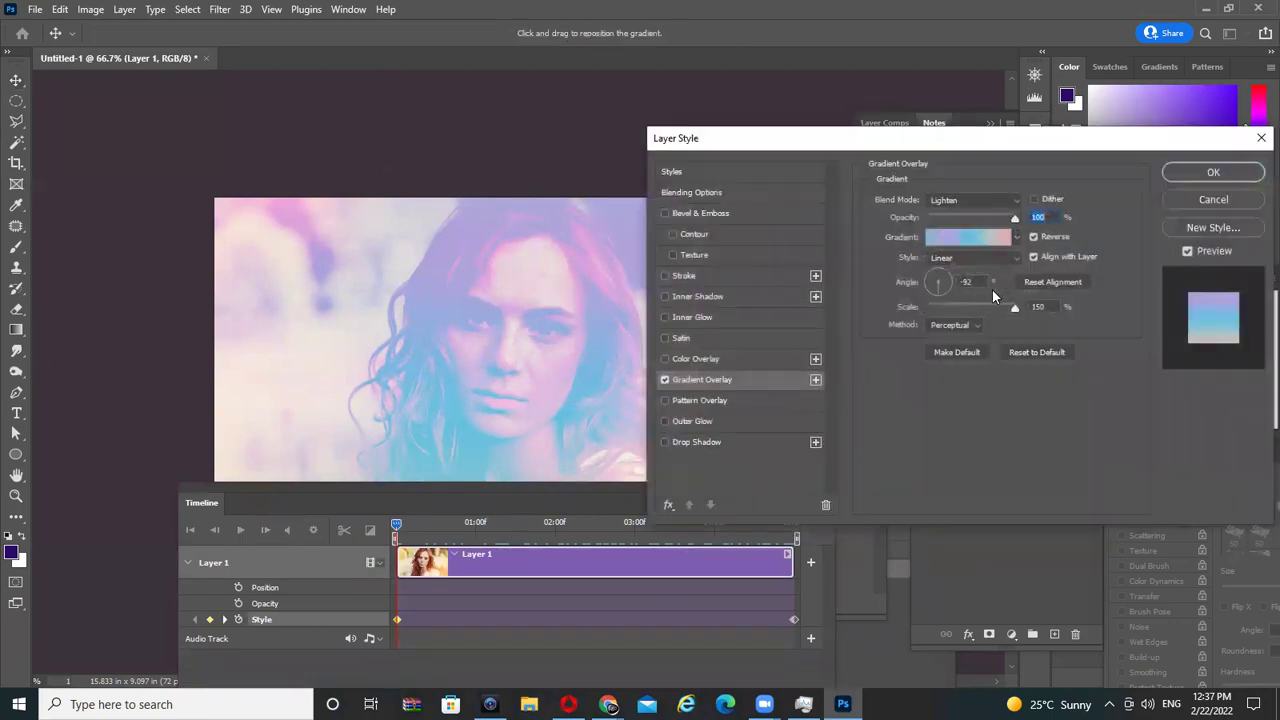
{"action": "left_click", "coordinate": [664, 358]}
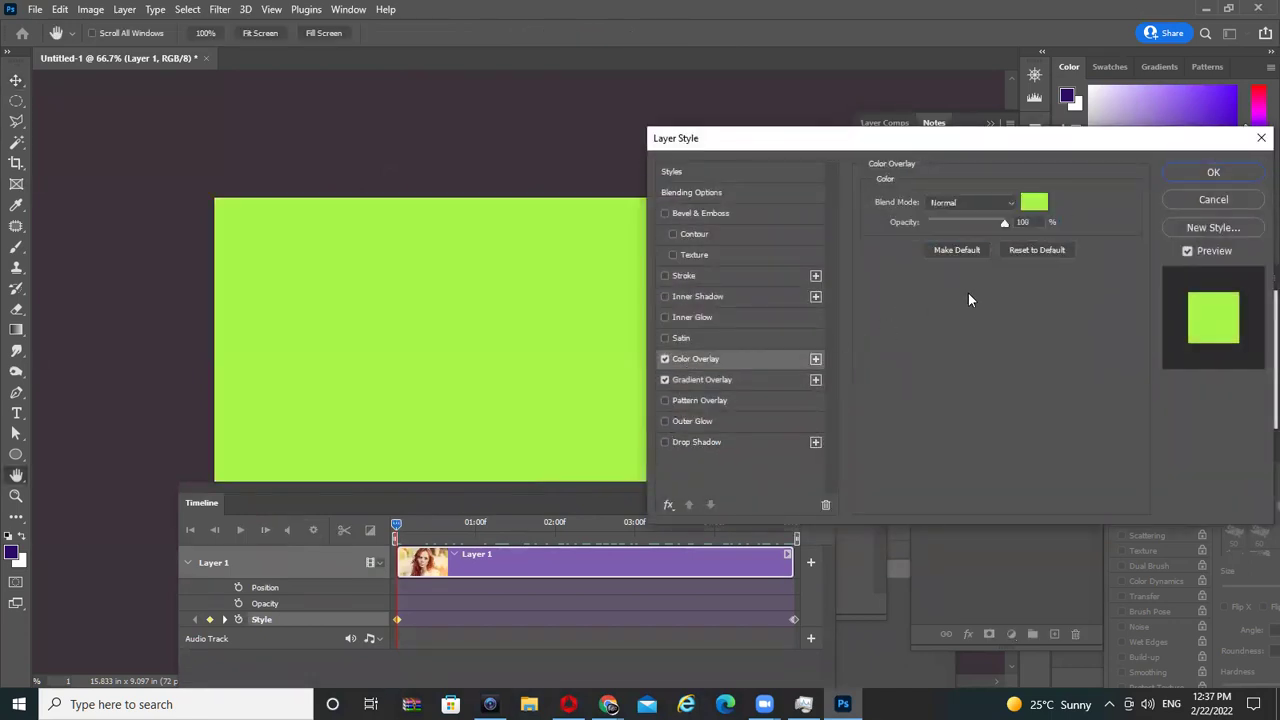
{"action": "left_click", "coordinate": [1010, 203]}
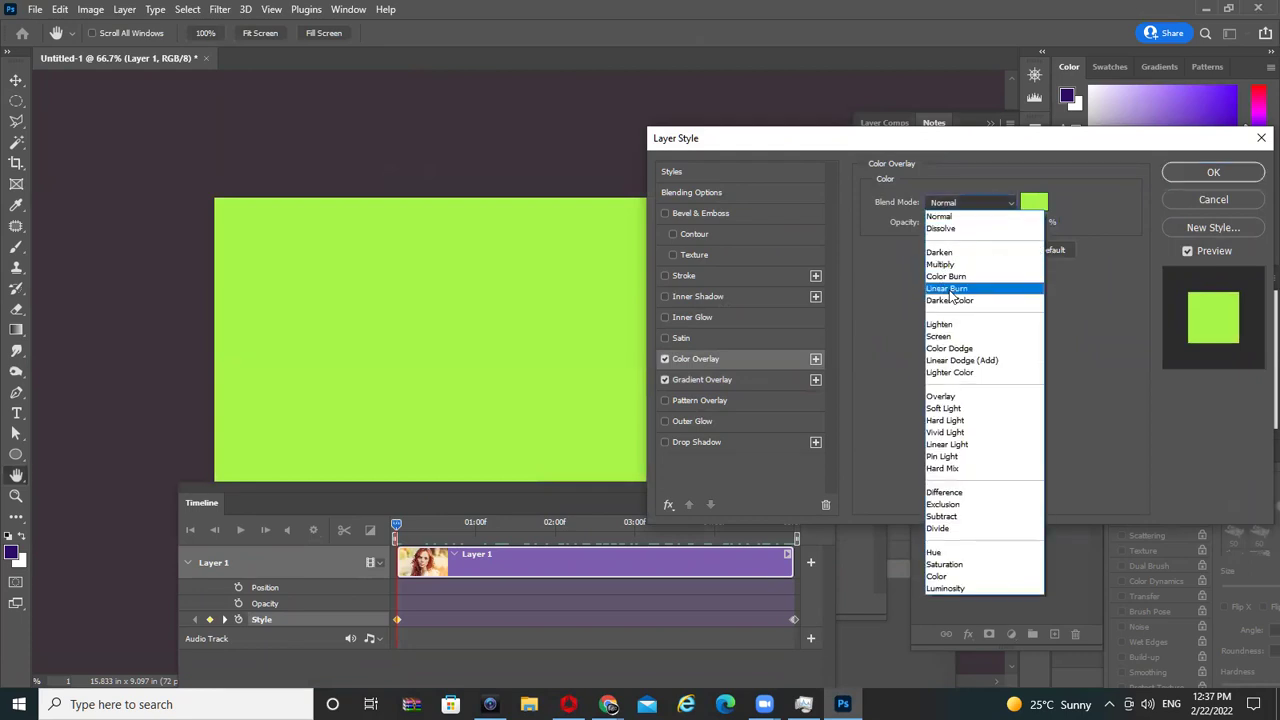
{"action": "left_click", "coordinate": [945, 289]}
{"action": "left_click", "coordinate": [1210, 173]}
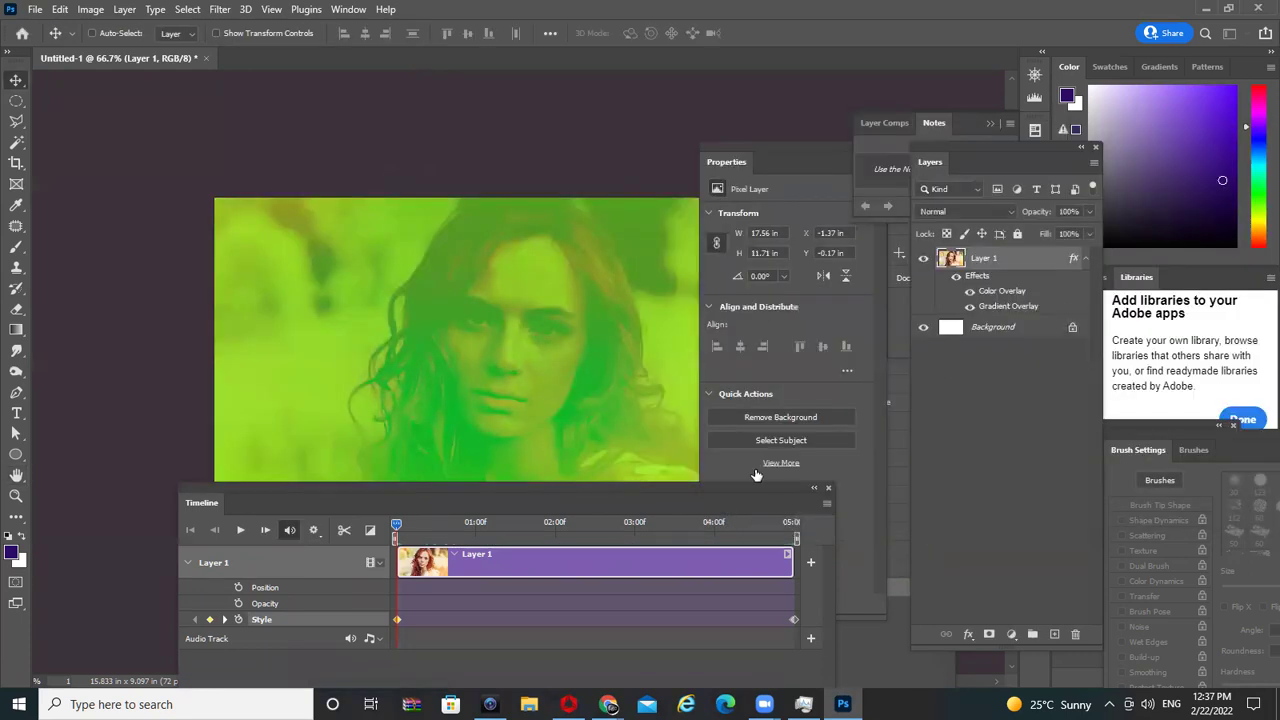
{"action": "left_click_drag", "start_coordinate": [590, 498], "coordinate": [756, 334]}
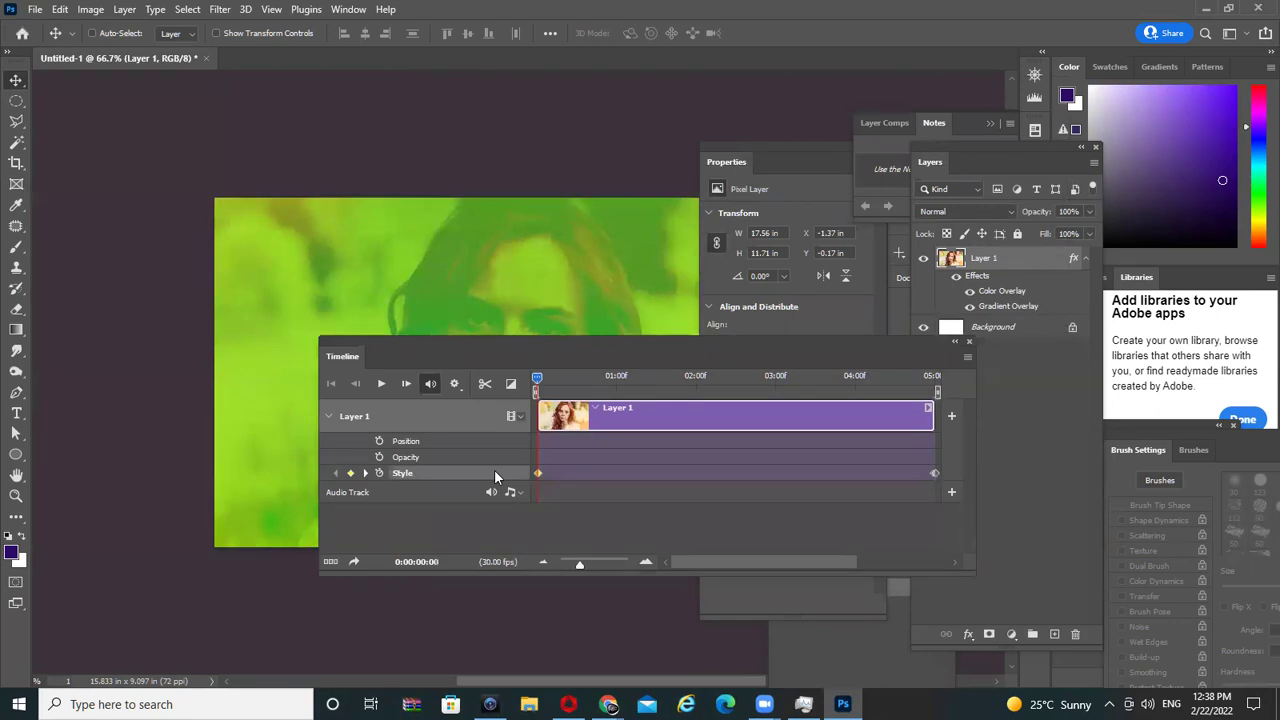
- Play the green-tinted animation, widen the timeline, and shorten the Layer 1 clip end
{"action": "left_click", "coordinate": [380, 383]}
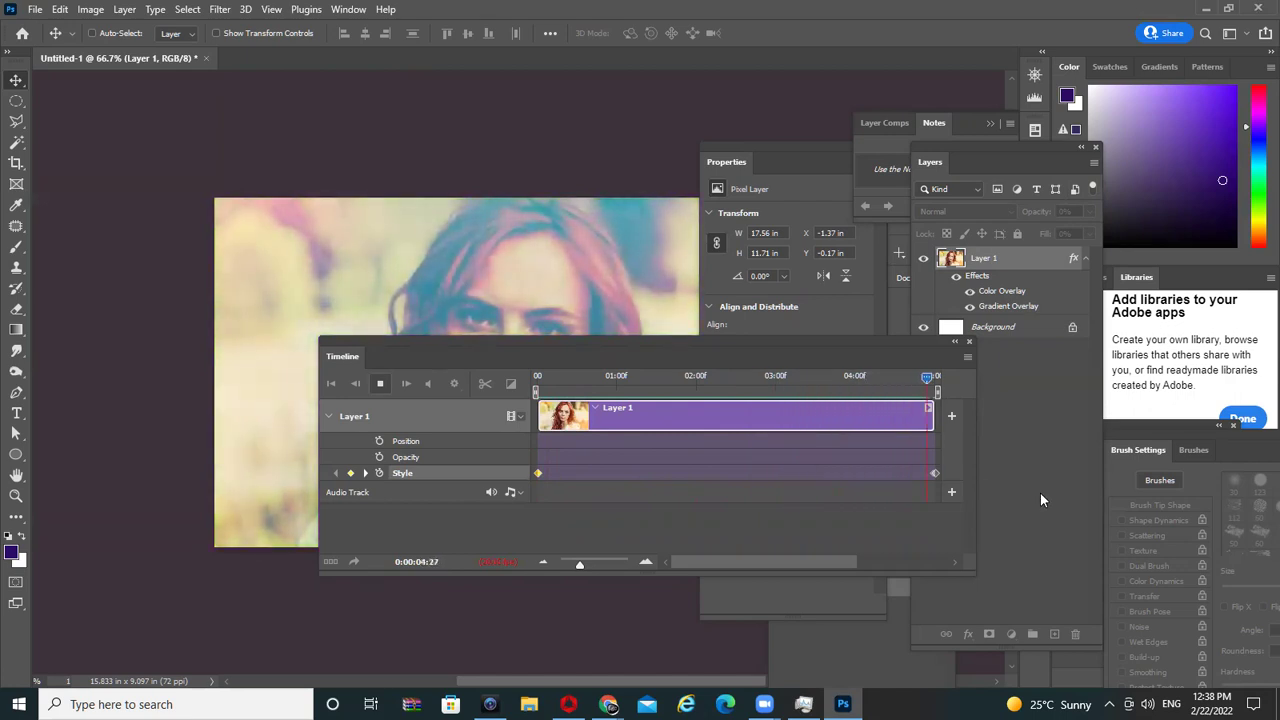
{"action": "left_click_drag", "start_coordinate": [755, 338], "coordinate": [803, 335]}
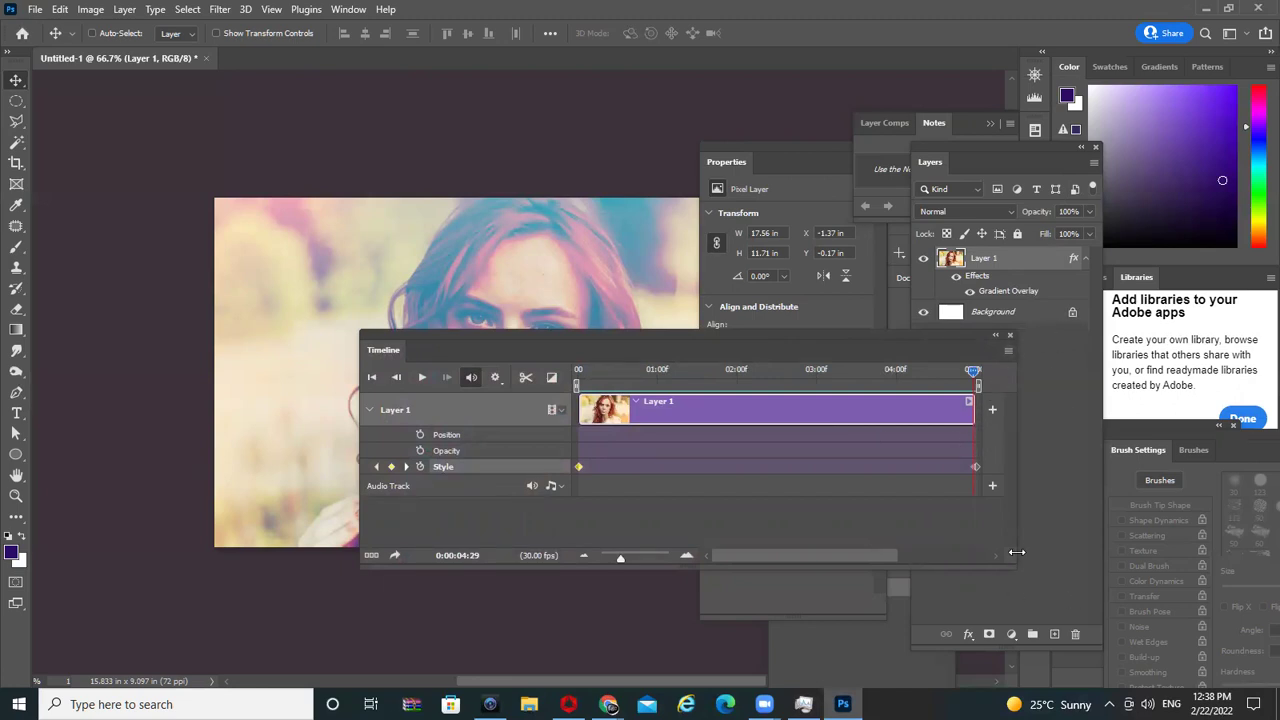
{"action": "left_click_drag", "start_coordinate": [1016, 552], "coordinate": [1188, 556]}
{"action": "left_click_drag", "start_coordinate": [972, 408], "coordinate": [733, 408]}
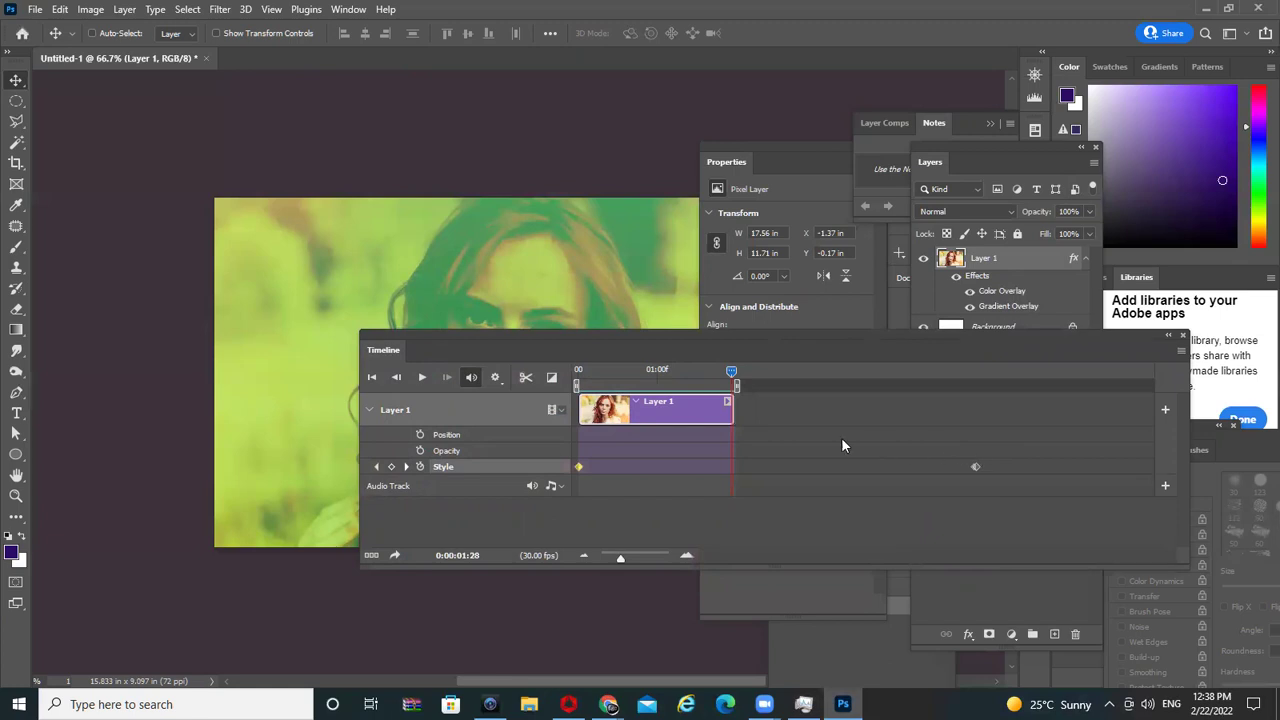
{"action": "key", "text": "space"}
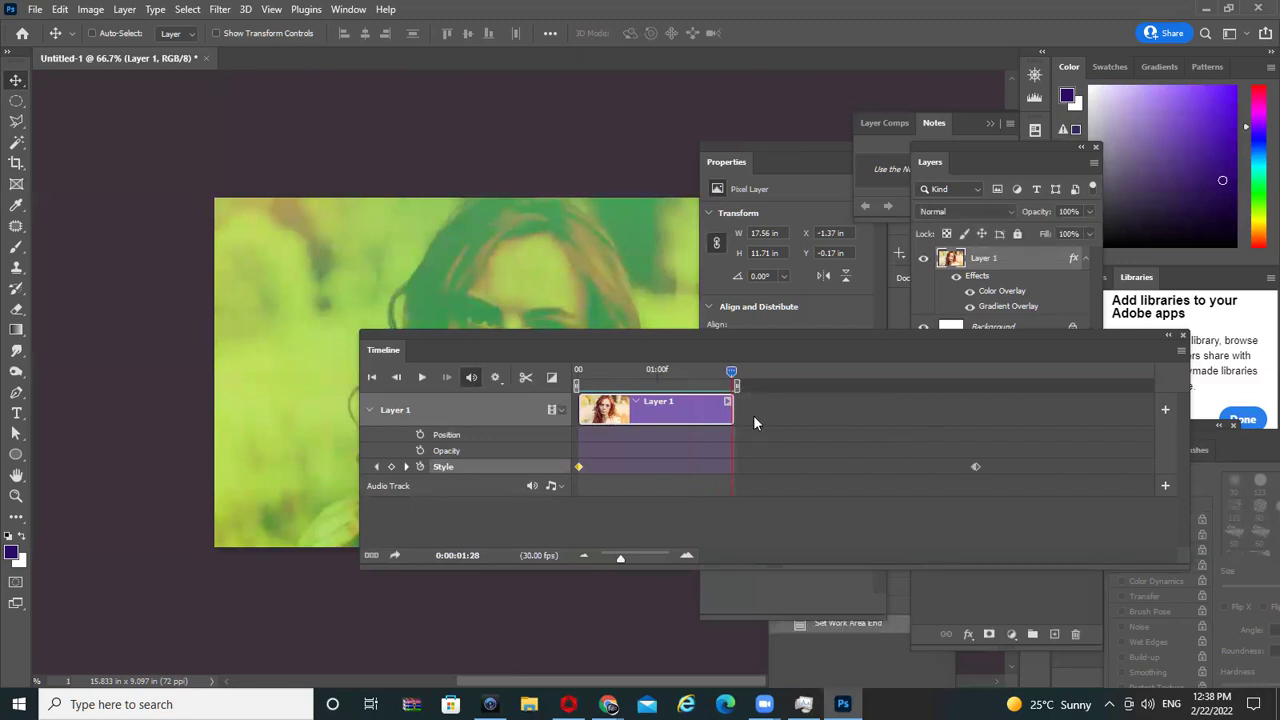
- Set then undo the work area end, scrub to about two seconds, and replay
{"action": "left_click", "coordinate": [733, 381]}
{"action": "key", "text": "ctrl+z"}
{"action": "key", "text": "ctrl+z"}
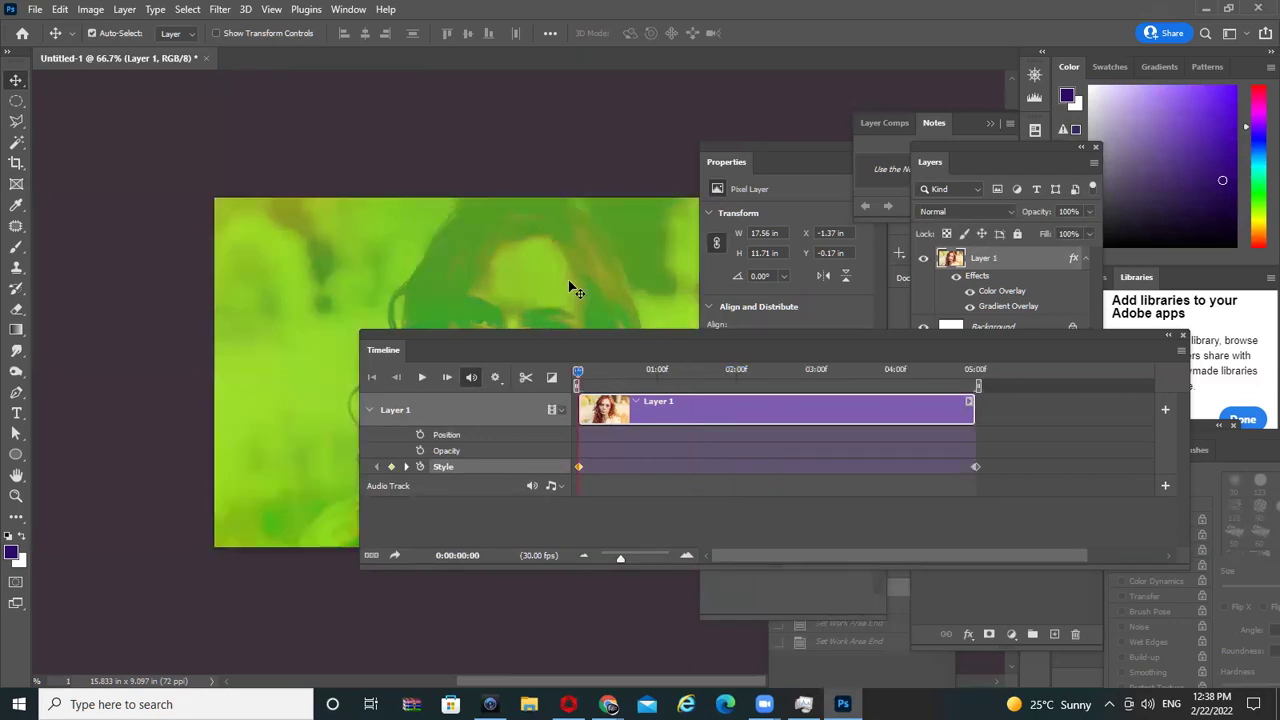
{"action": "key", "text": "ctrl"}
{"action": "key", "text": "space"}
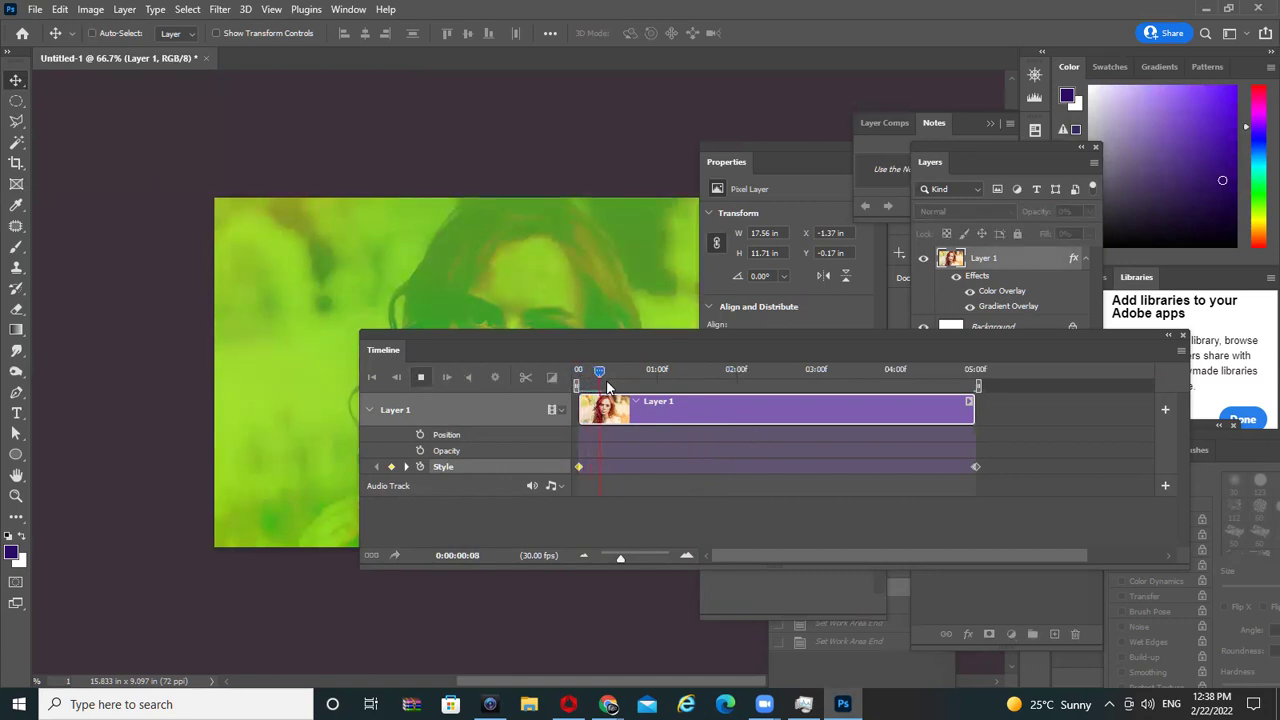
{"action": "left_click_drag", "start_coordinate": [614, 372], "coordinate": [792, 394]}
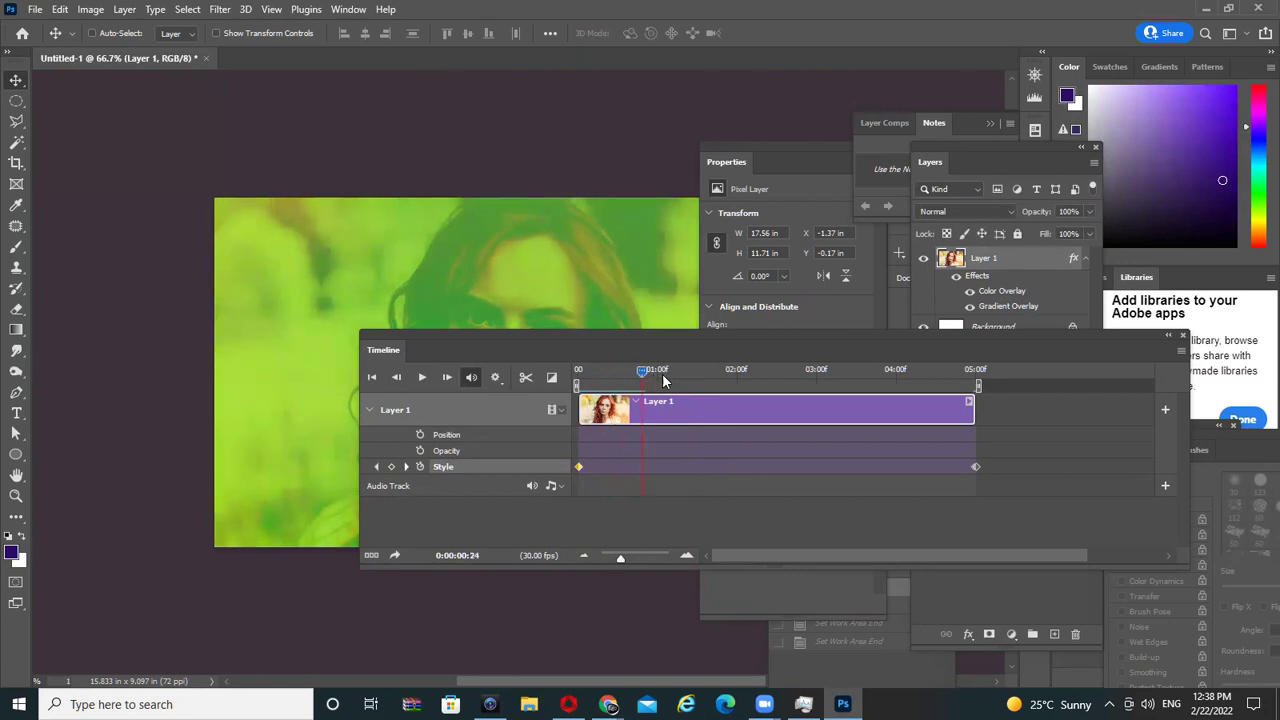
{"action": "key", "text": "space"}
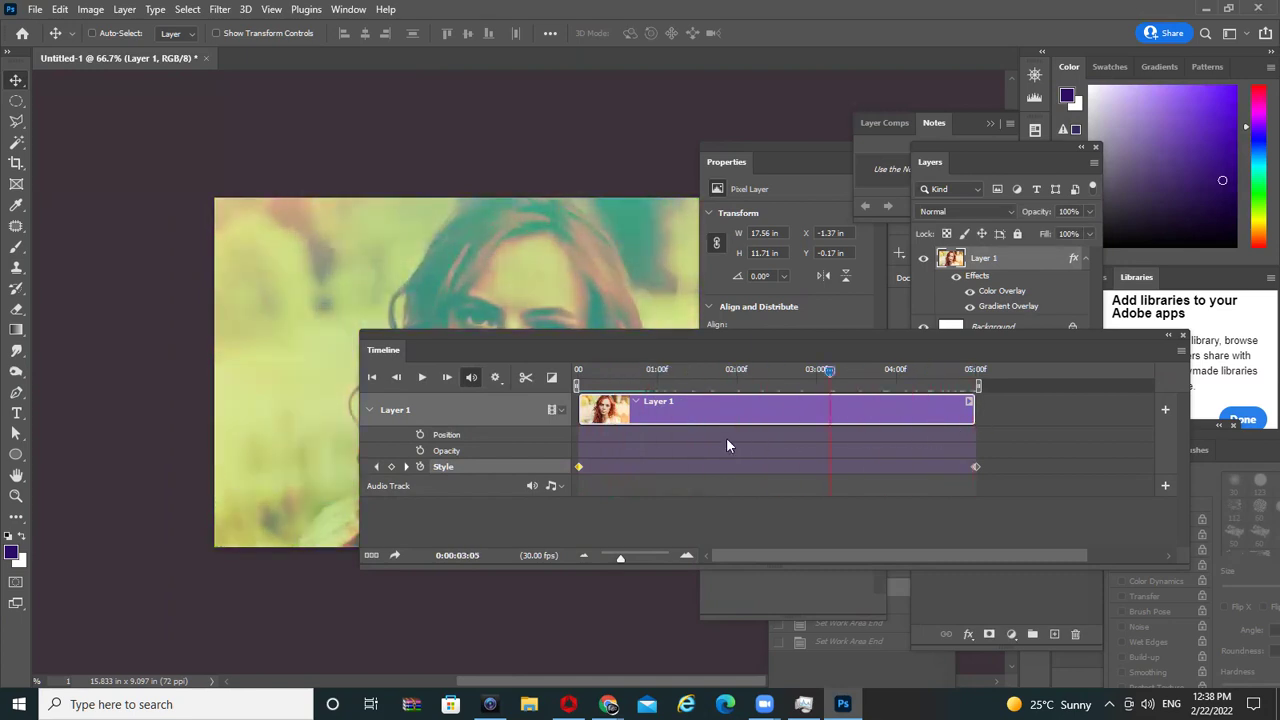
{"action": "key", "text": "space"}
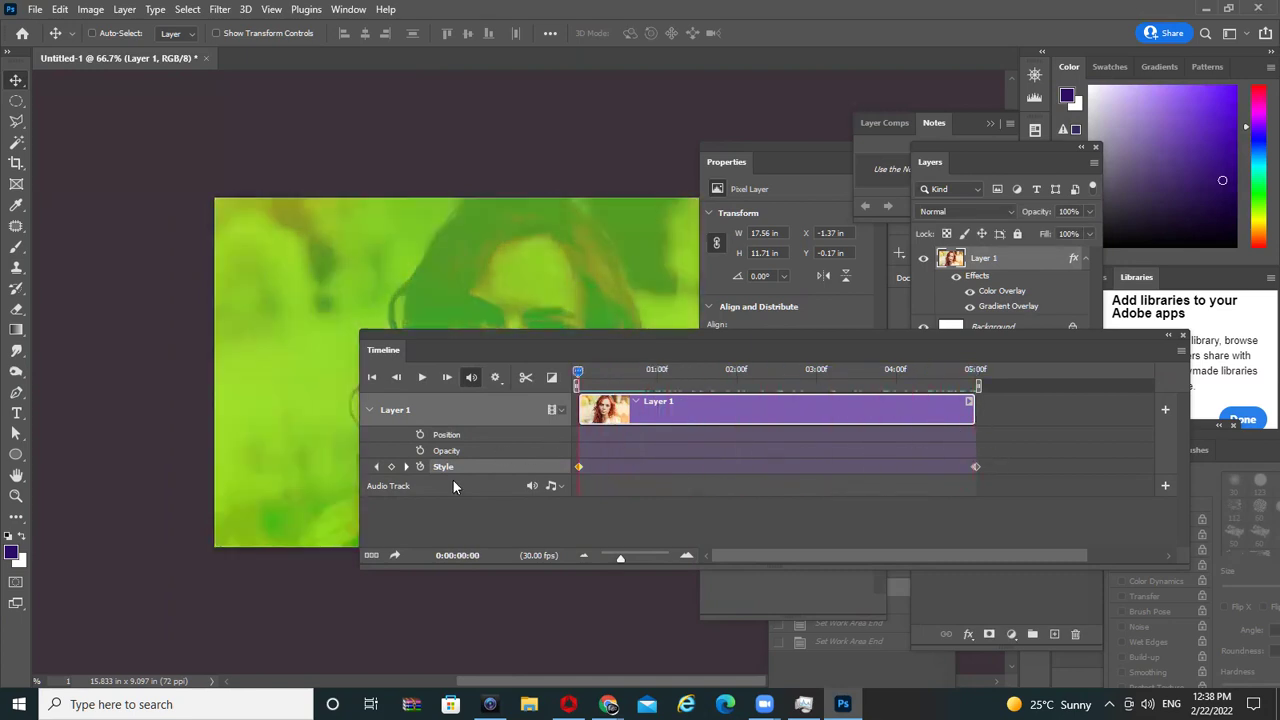
{"action": "key", "text": "space"}
{"action": "key", "text": "space"}
{"action": "key", "text": "space"}
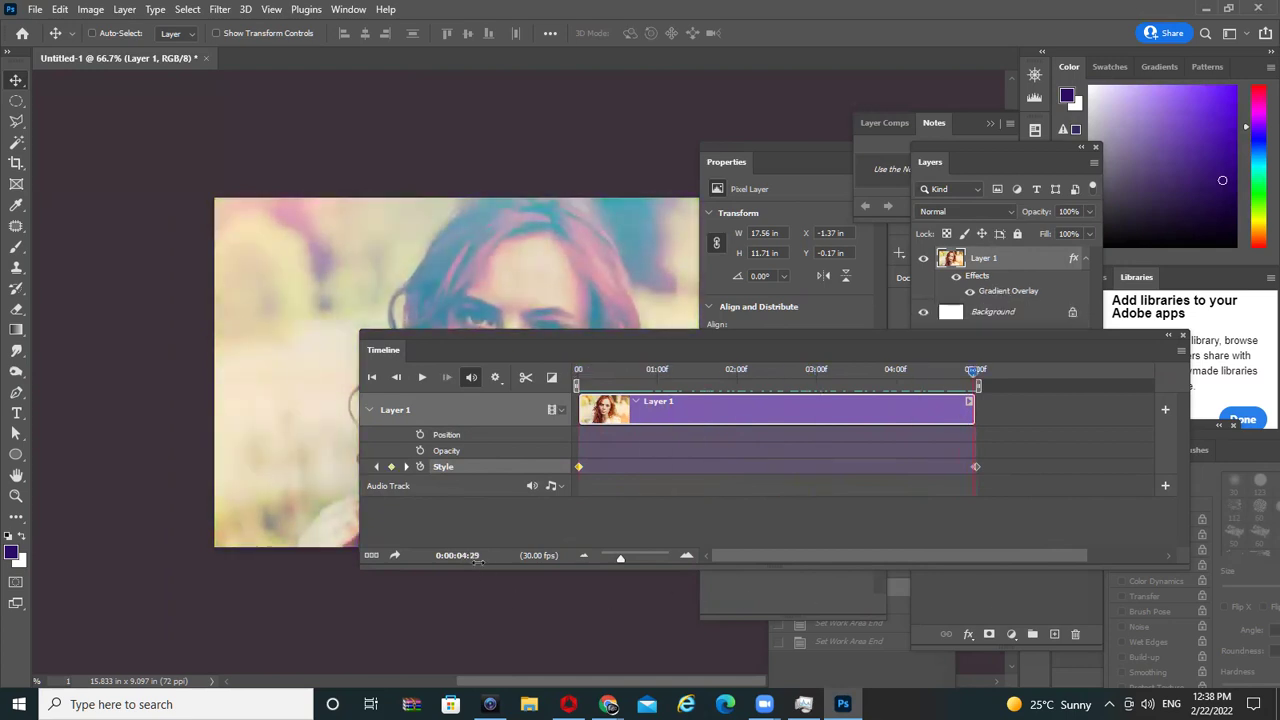
- Cancel the frame-animation conversion and rescale the timeline to show the whole clip
{"action": "left_click", "coordinate": [374, 558]}
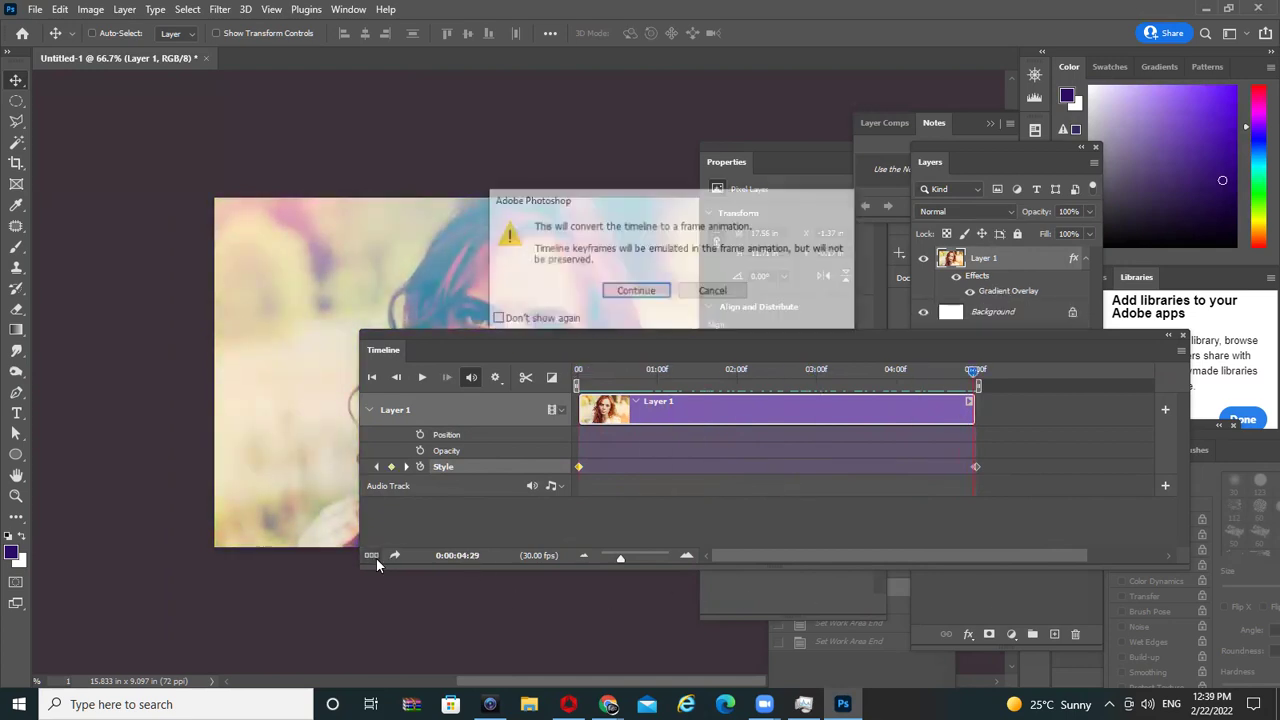
{"action": "left_click", "coordinate": [714, 291]}
{"action": "left_click_drag", "start_coordinate": [622, 556], "coordinate": [616, 571]}
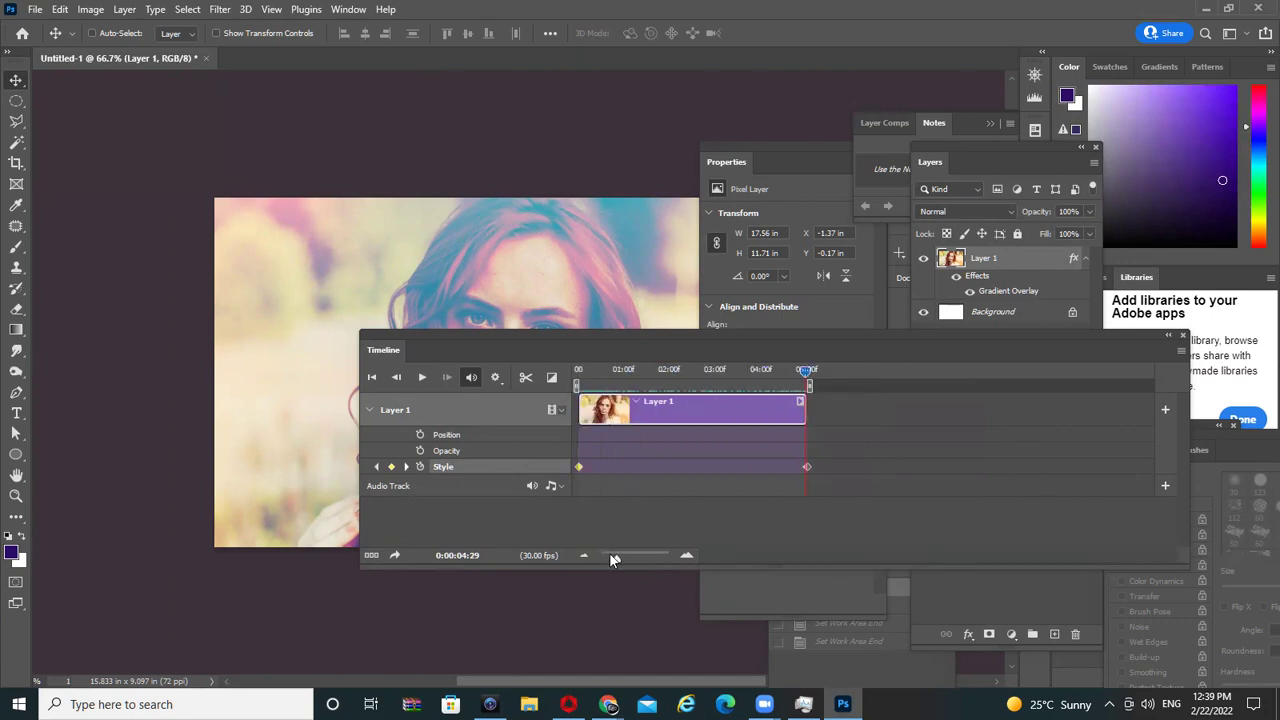
- Check the playback options, then show the Fade, Cross Fade and Fade With Black transitions
{"action": "left_click", "coordinate": [496, 377]}
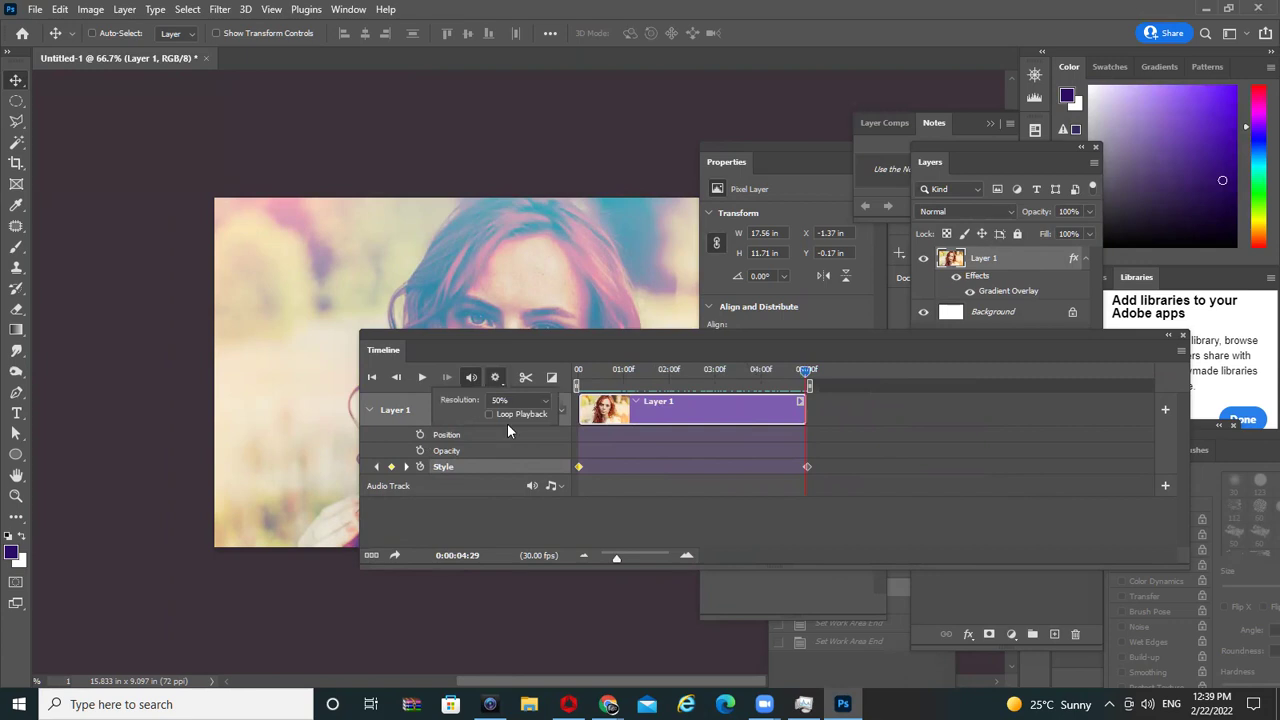
{"action": "left_click", "coordinate": [552, 343]}
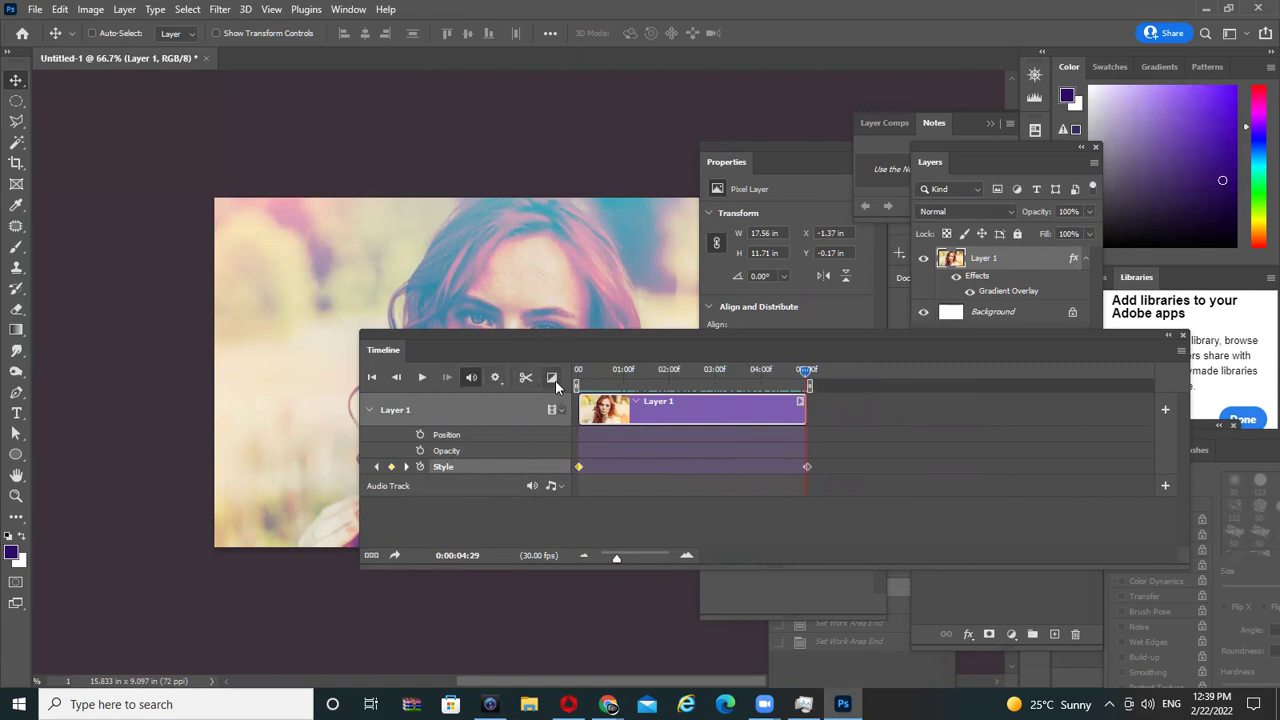
{"action": "left_click", "coordinate": [552, 378]}
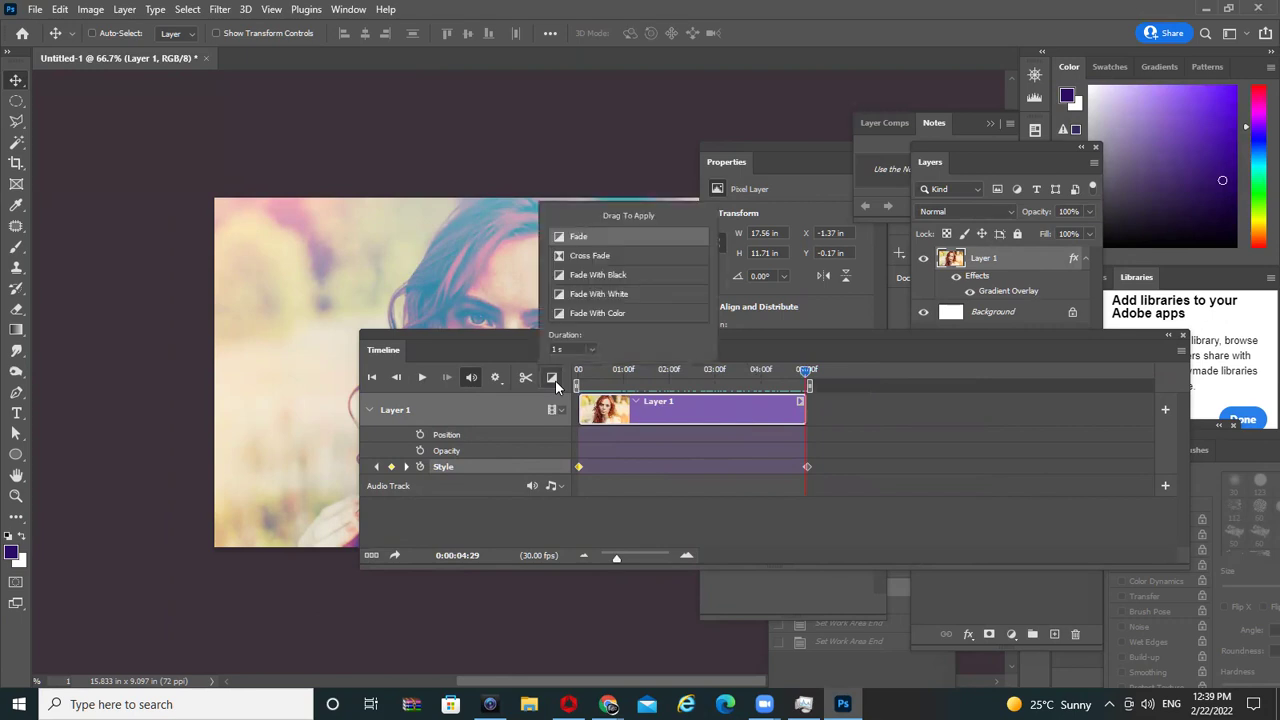
- Review Set Current Time at 0:00:04:29 and the timeline options menu, then cancel unchanged
{"action": "left_click_drag", "start_coordinate": [796, 348], "coordinate": [796, 343]}
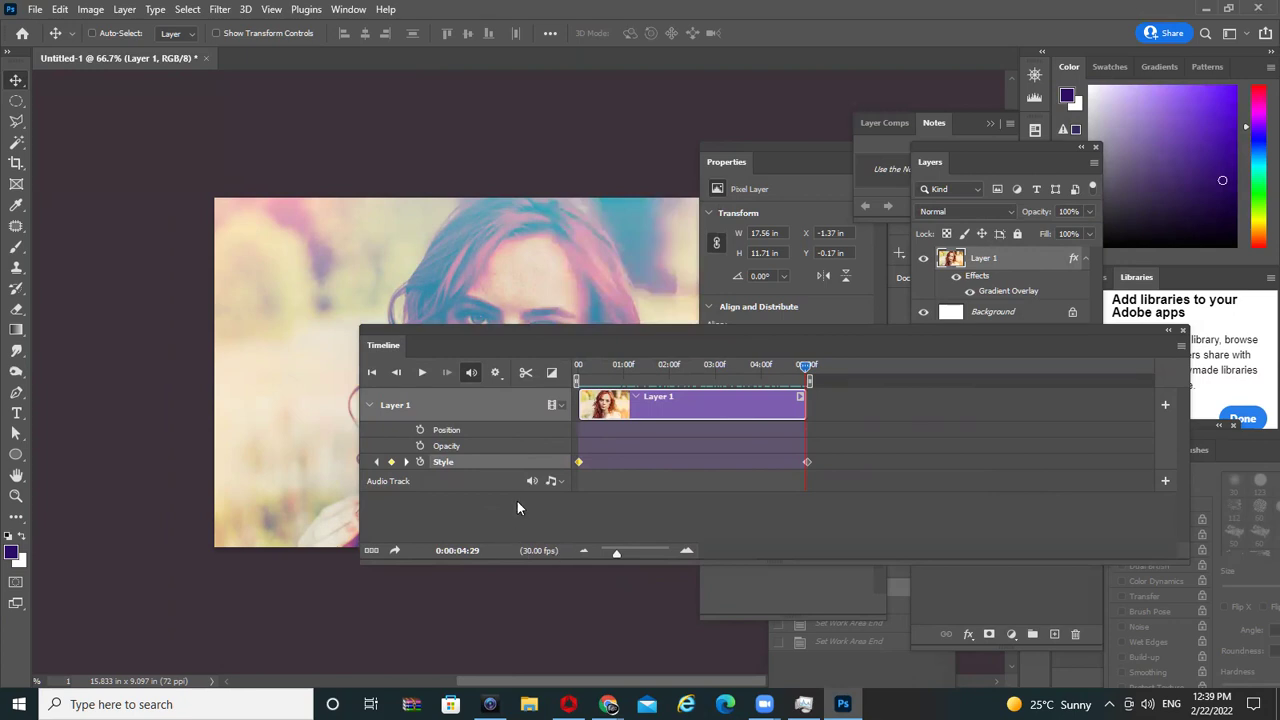
{"action": "left_click", "coordinate": [470, 550]}
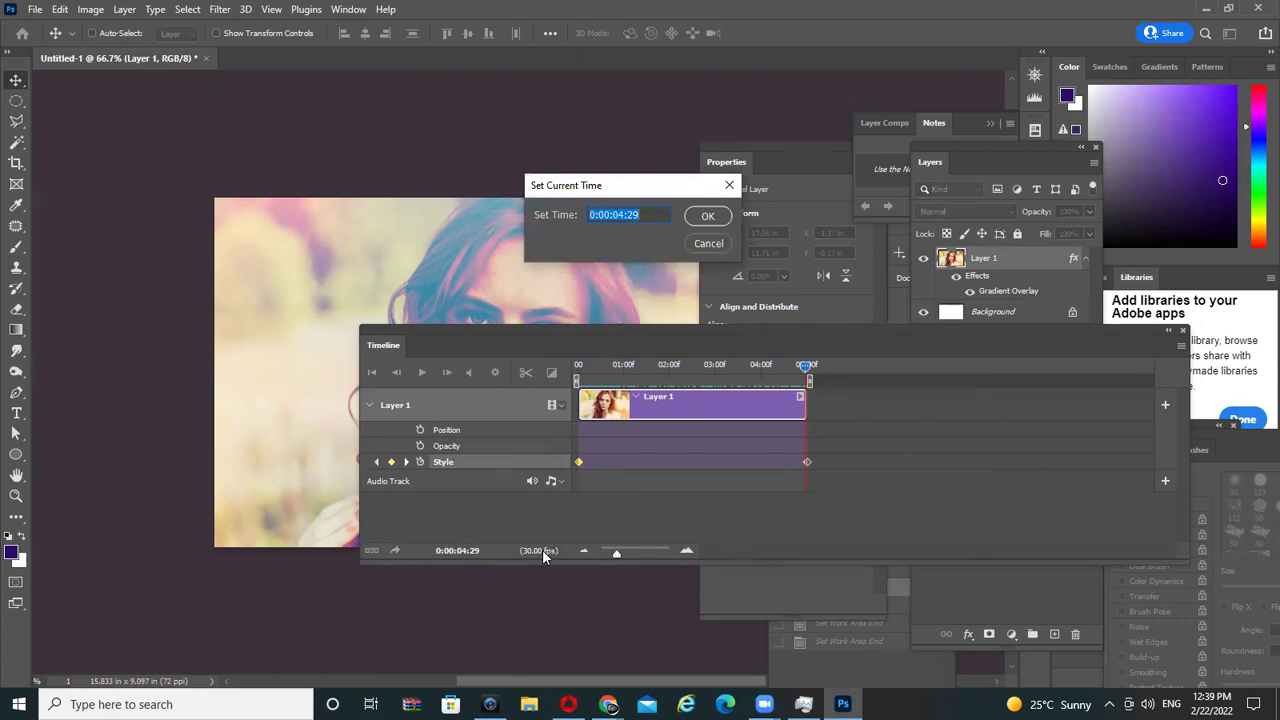
{"action": "left_click", "coordinate": [1181, 346]}
{"action": "left_click", "coordinate": [1182, 347]}
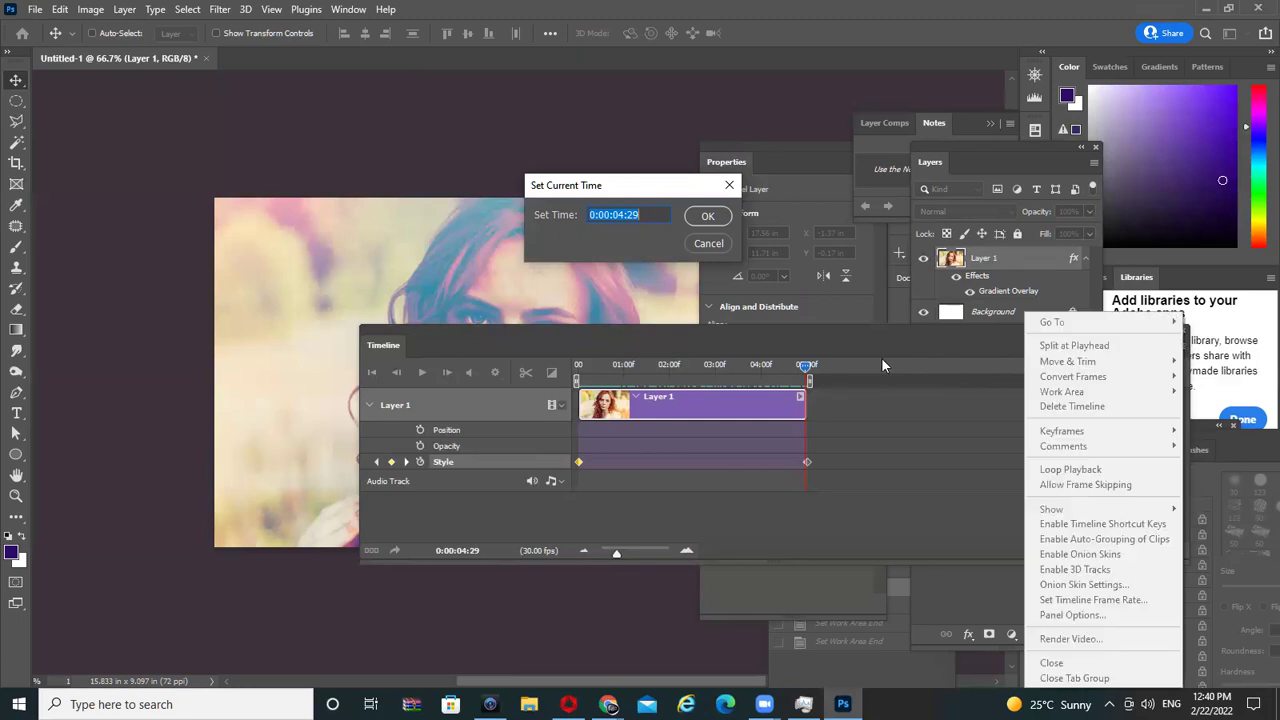
{"action": "left_click", "coordinate": [856, 326]}
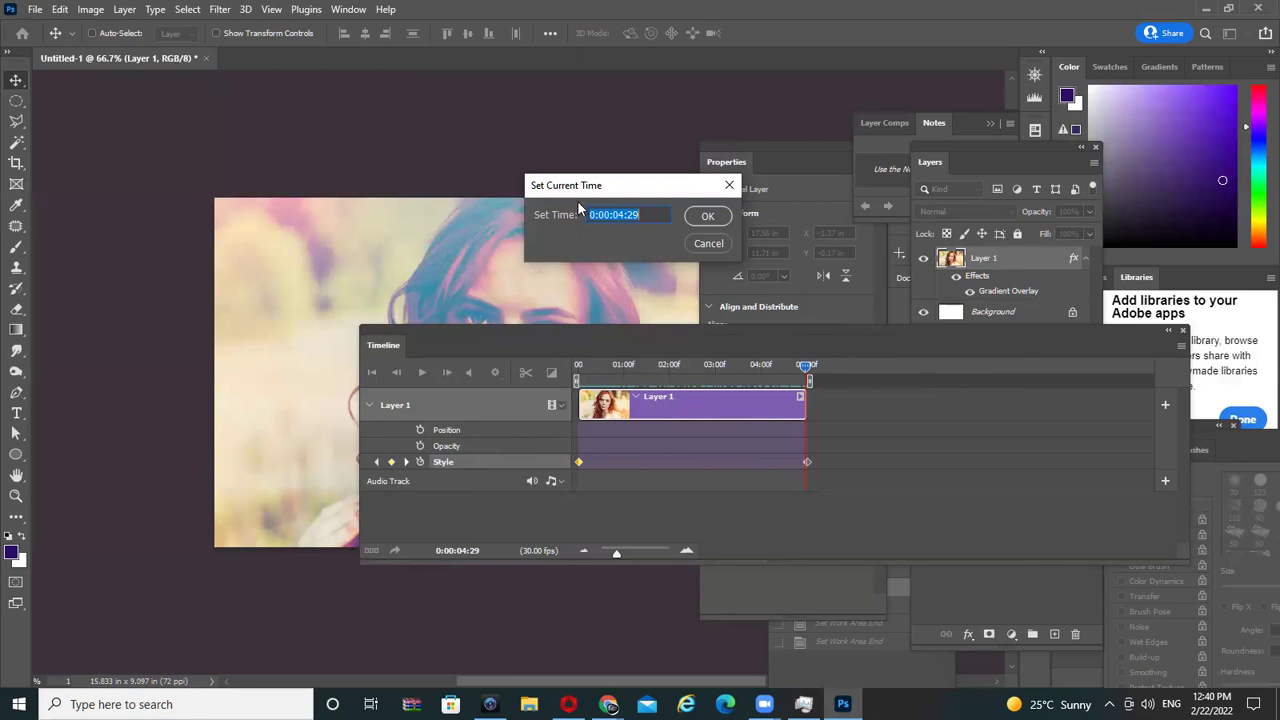
{"action": "left_click", "coordinate": [713, 248]}
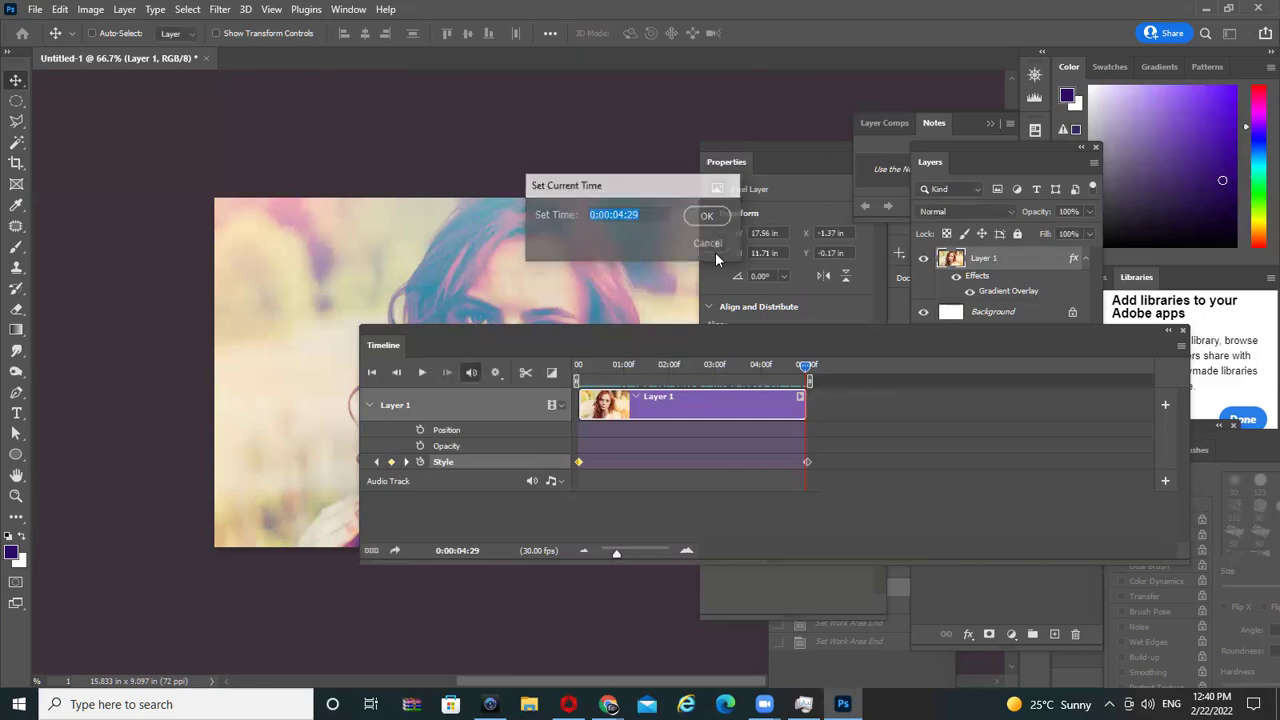
- Inspect the Layer 1 track options menu and close it without changes
{"action": "left_click", "coordinate": [494, 372]}
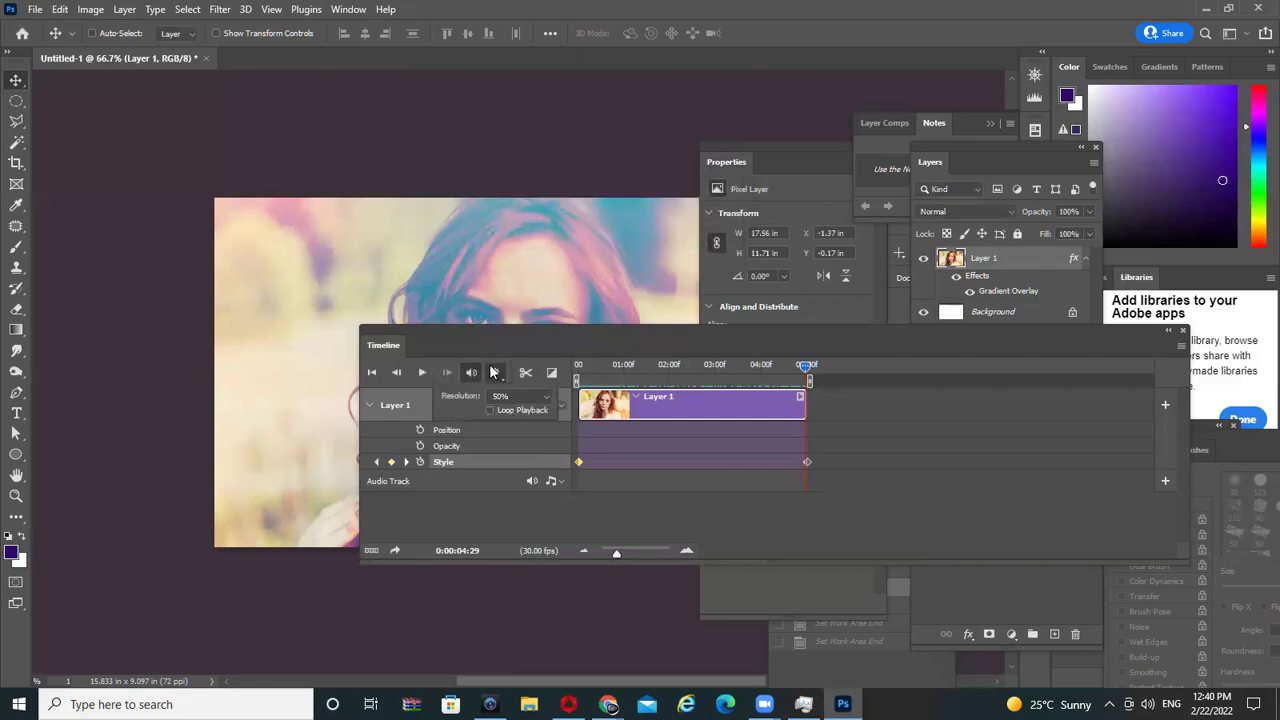
{"action": "left_click", "coordinate": [552, 405]}
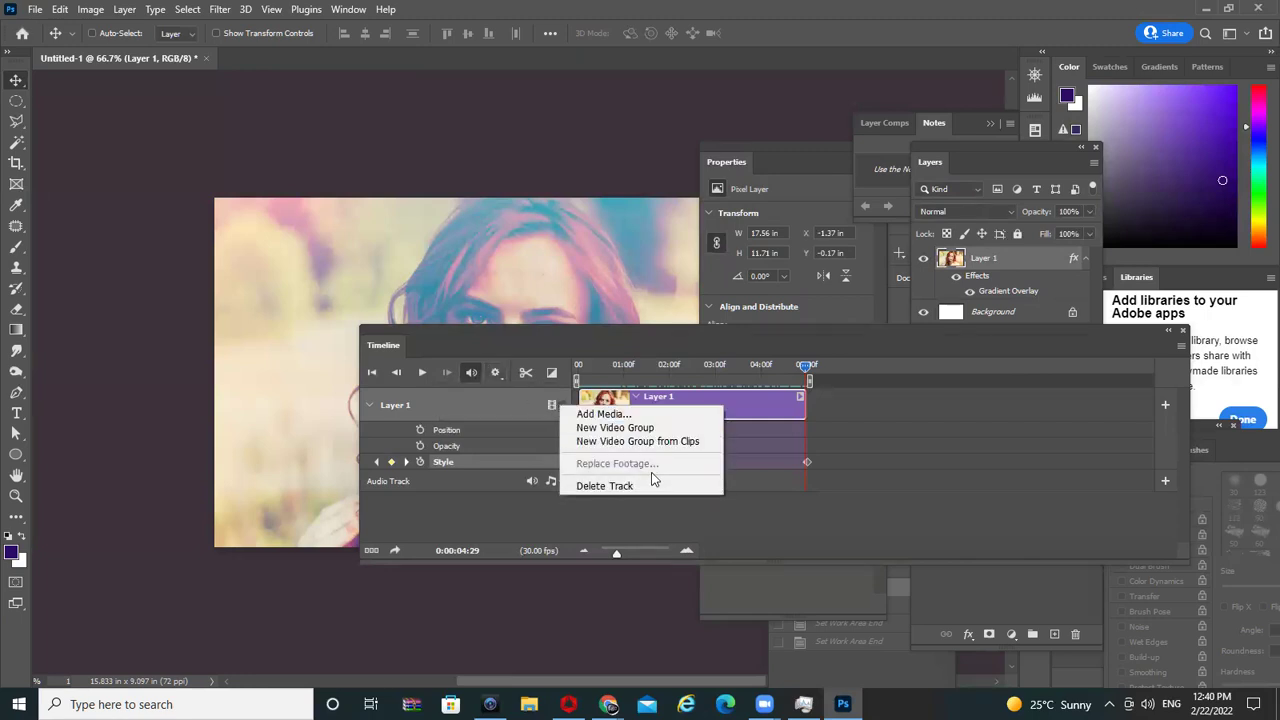
{"action": "left_click", "coordinate": [481, 426]}
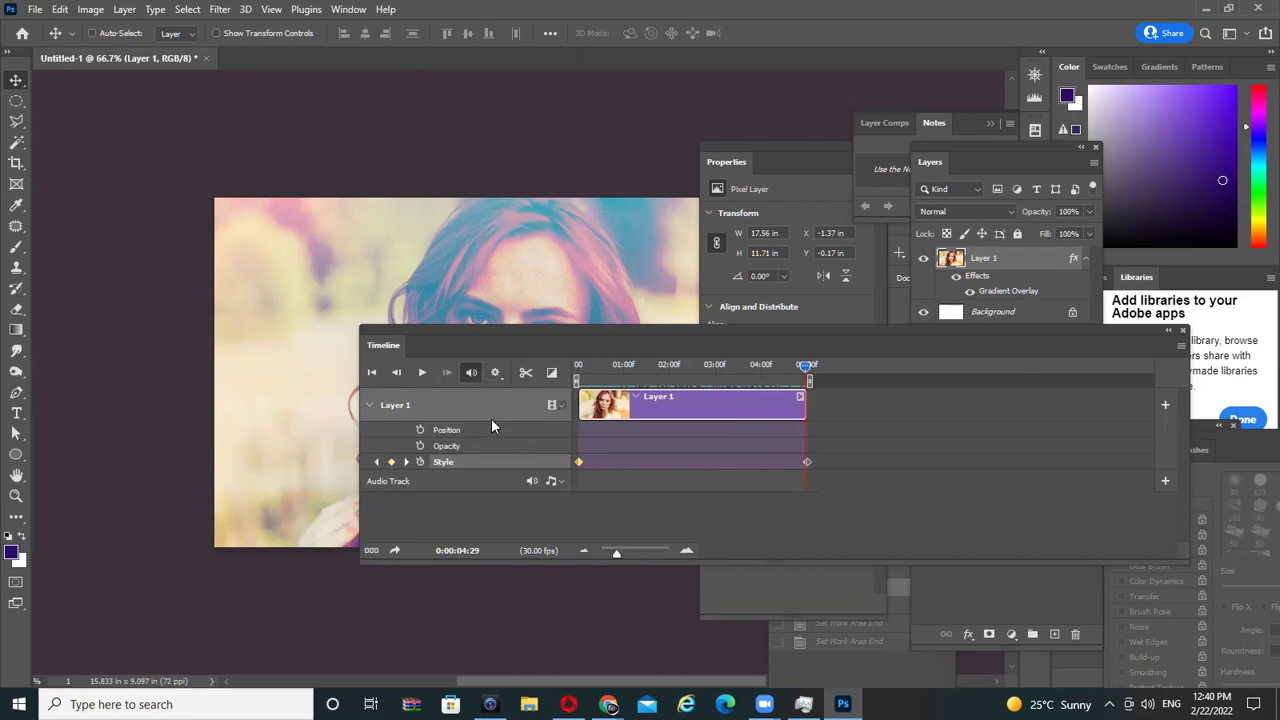
{"action": "left_click", "coordinate": [552, 408]}
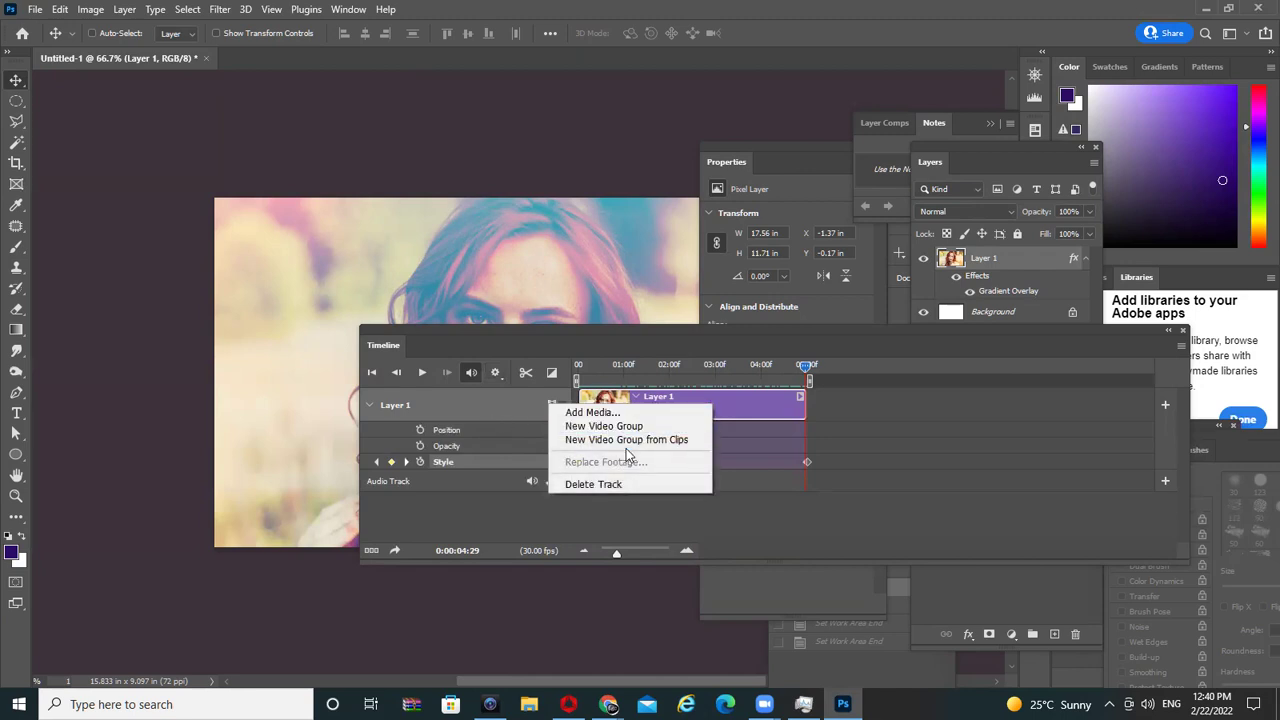
{"action": "left_click", "coordinate": [496, 411]}
- Select the end Style keyframe, return the playhead to the start, and close the document
{"action": "left_click", "coordinate": [485, 462]}
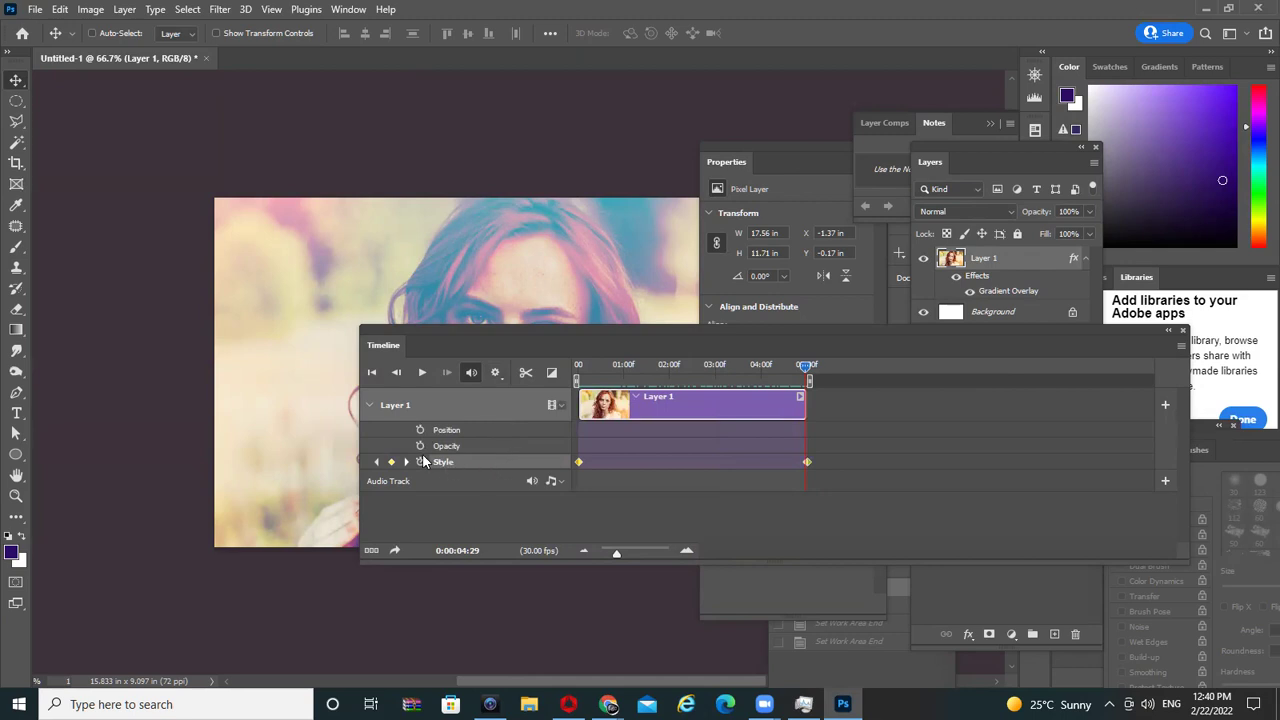
{"action": "mouse_move", "coordinate": [666, 368]}
{"action": "left_mouse_down"}
{"action": "mouse_move", "coordinate": [551, 385]}
{"action": "mouse_move", "coordinate": [1034, 362]}
{"action": "left_mouse_up"}
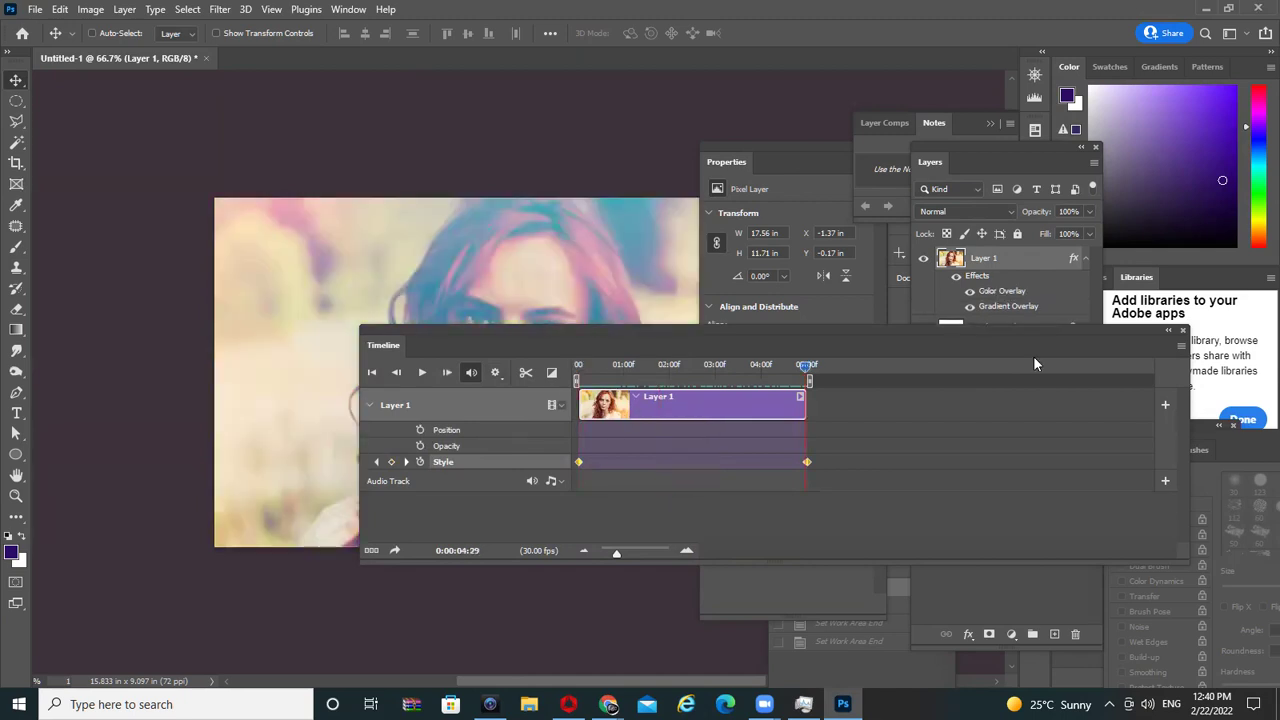
{"action": "left_click", "coordinate": [208, 59]}
- Discard the unsaved changes and move the empty Timeline panel up toward the top
{"action": "left_click", "coordinate": [634, 265]}
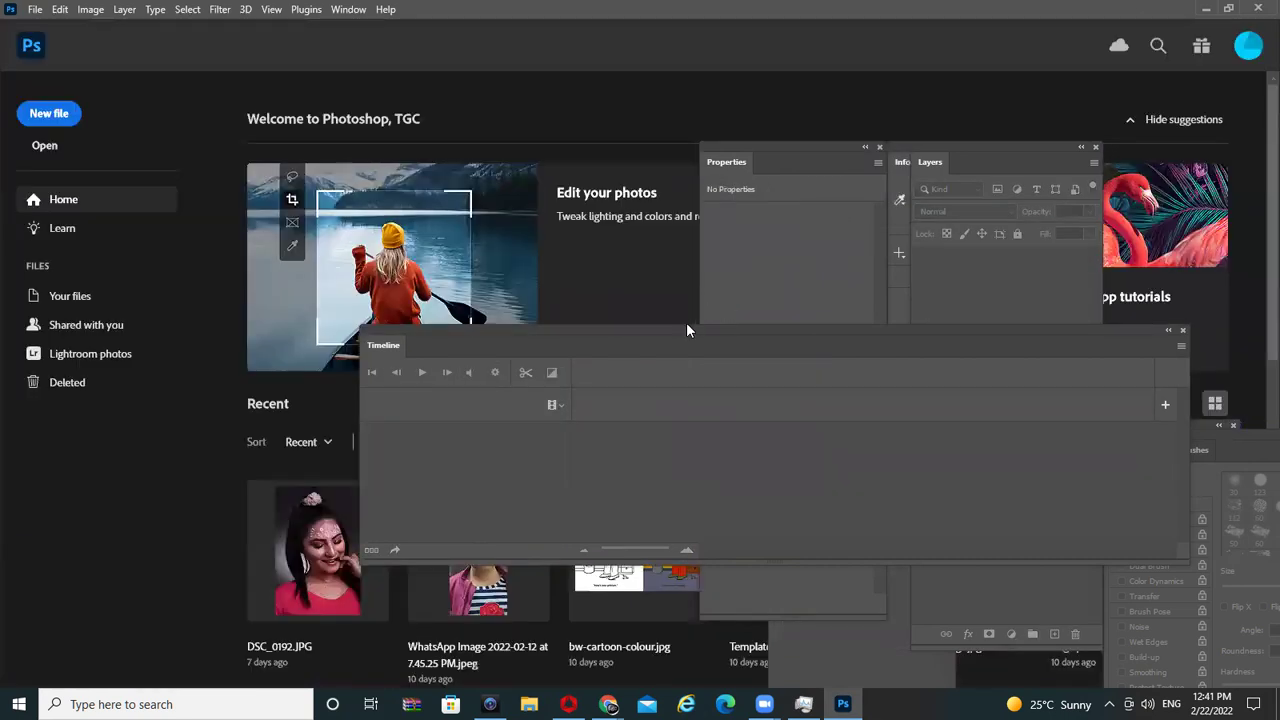
{"action": "left_click_drag", "start_coordinate": [687, 324], "coordinate": [1038, 346]}
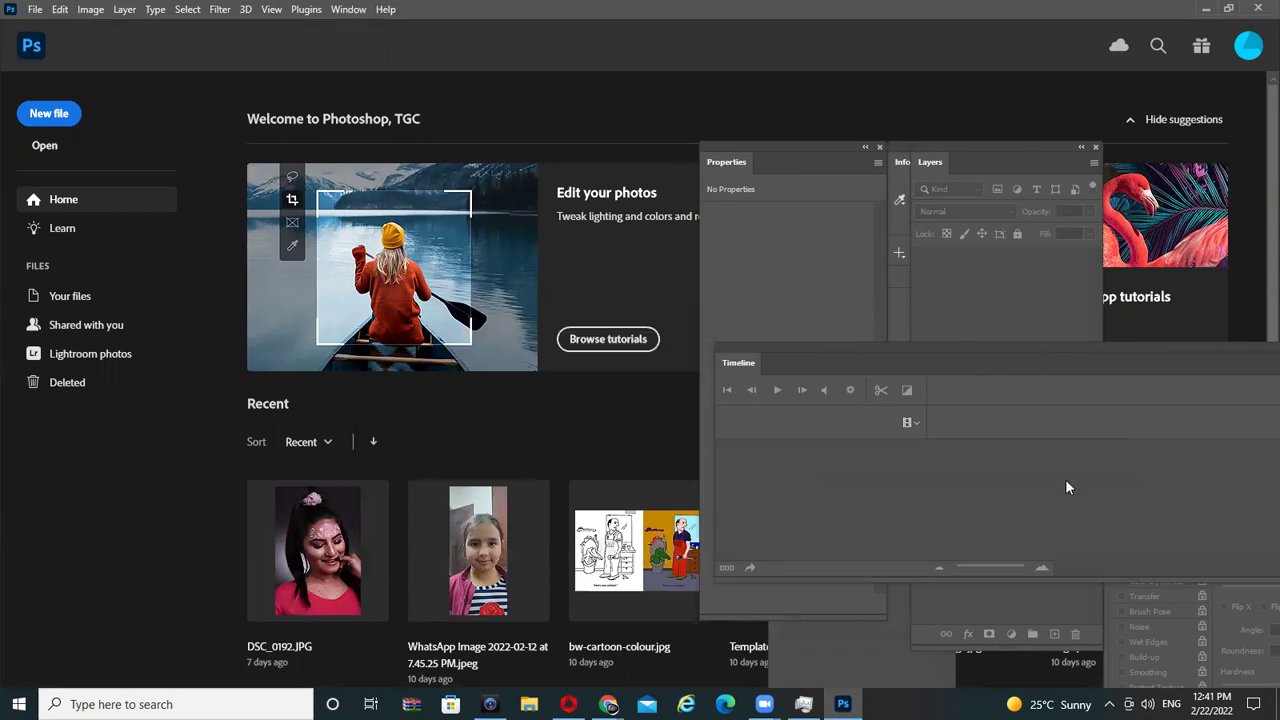
{"action": "mouse_move", "coordinate": [950, 352]}
{"action": "left_mouse_down"}
{"action": "mouse_move", "coordinate": [752, 110]}
{"action": "mouse_move", "coordinate": [738, 196]}
{"action": "left_mouse_up"}
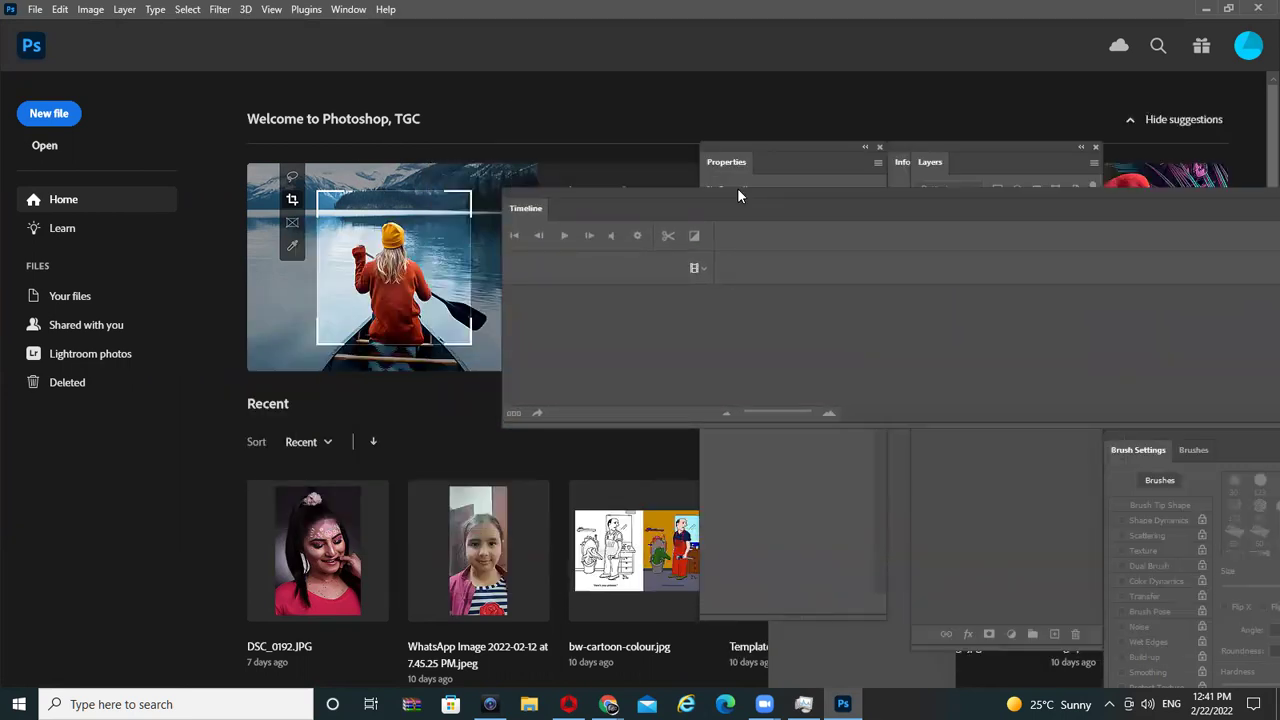
- Browse the Image menu and the New document settings, closing without creating a file
{"action": "left_click", "coordinate": [95, 9]}
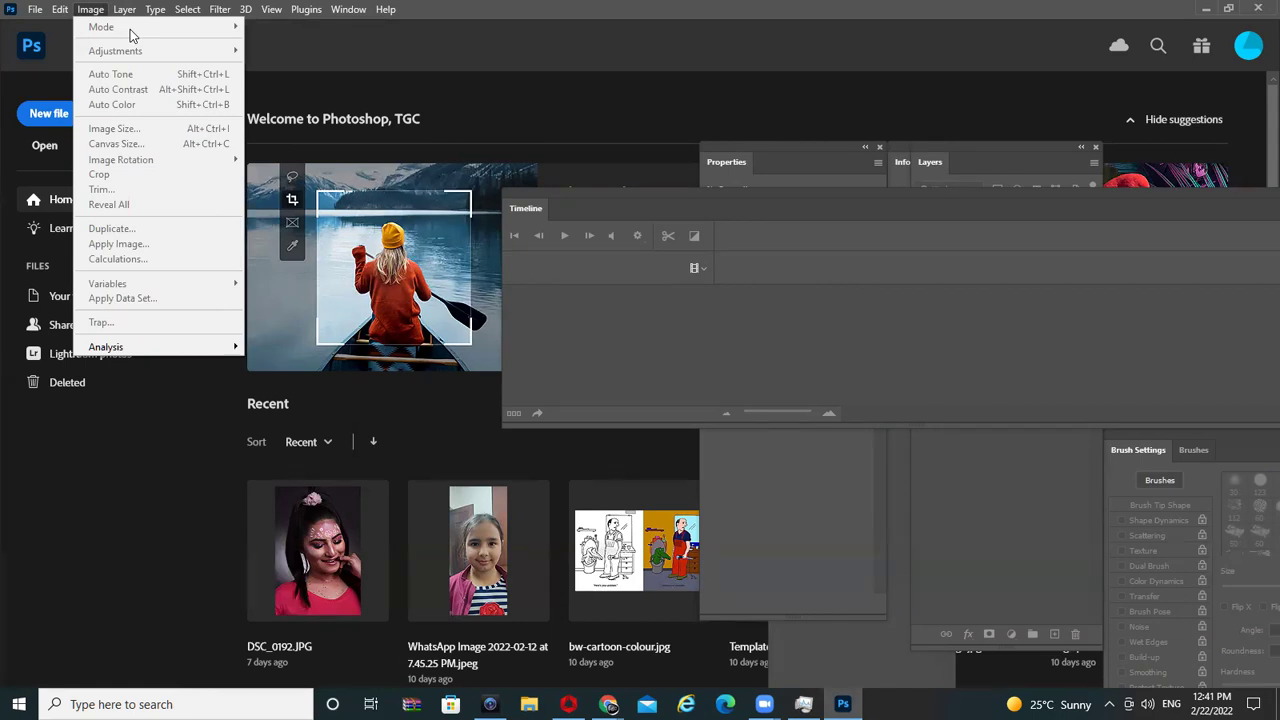
{"action": "left_click", "coordinate": [48, 120]}
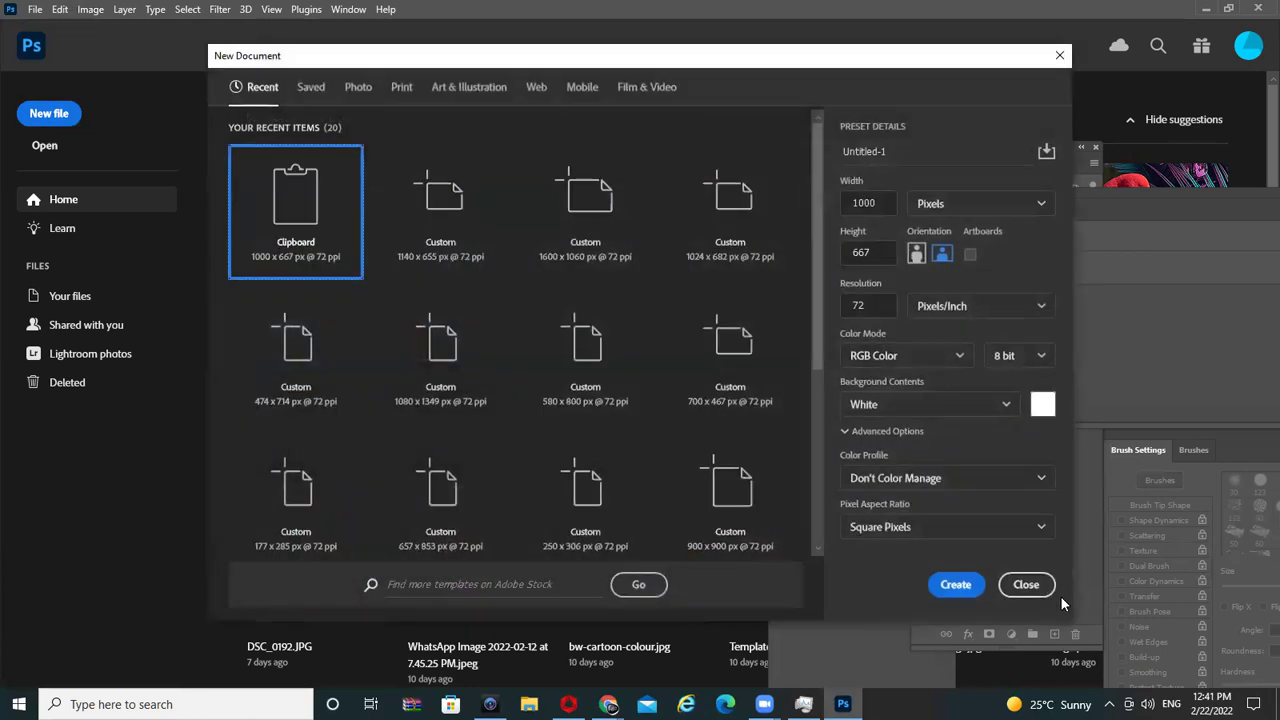
{"action": "left_click", "coordinate": [1026, 584]}
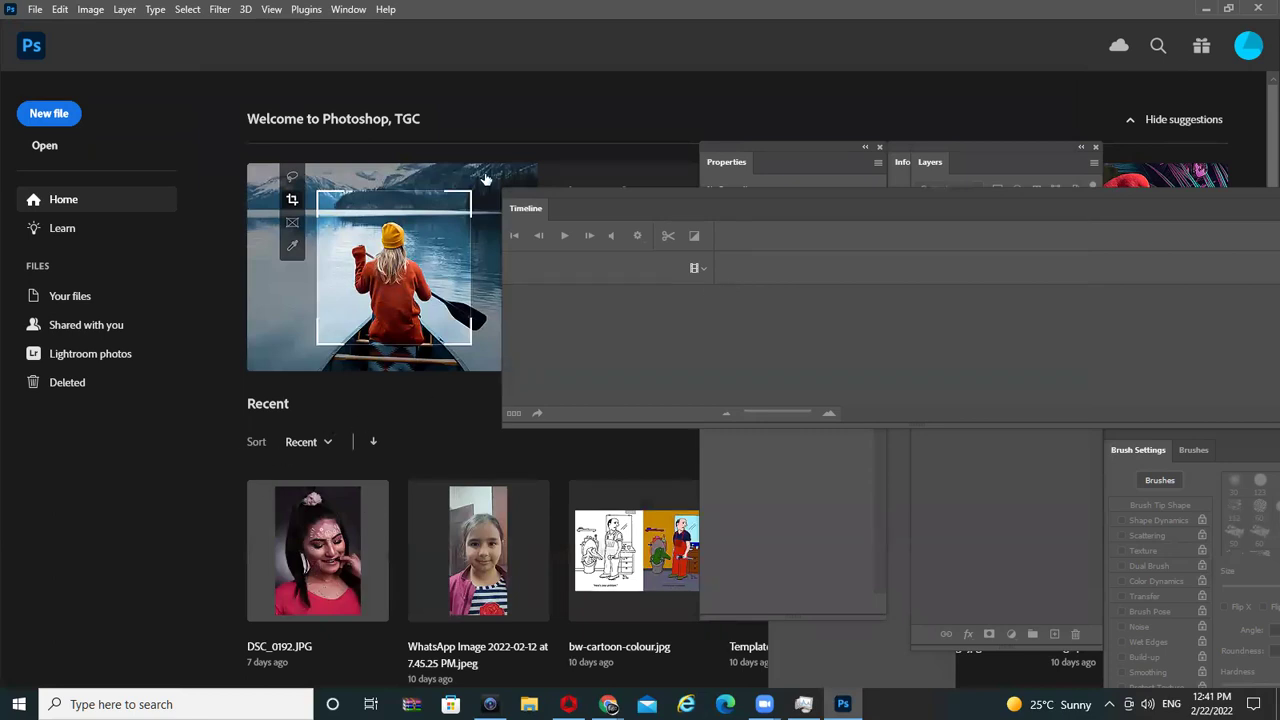
- Open DSC_0192.JPG, move the Timeline panel off the photo, and view Image > Mode
{"action": "left_click", "coordinate": [355, 560]}
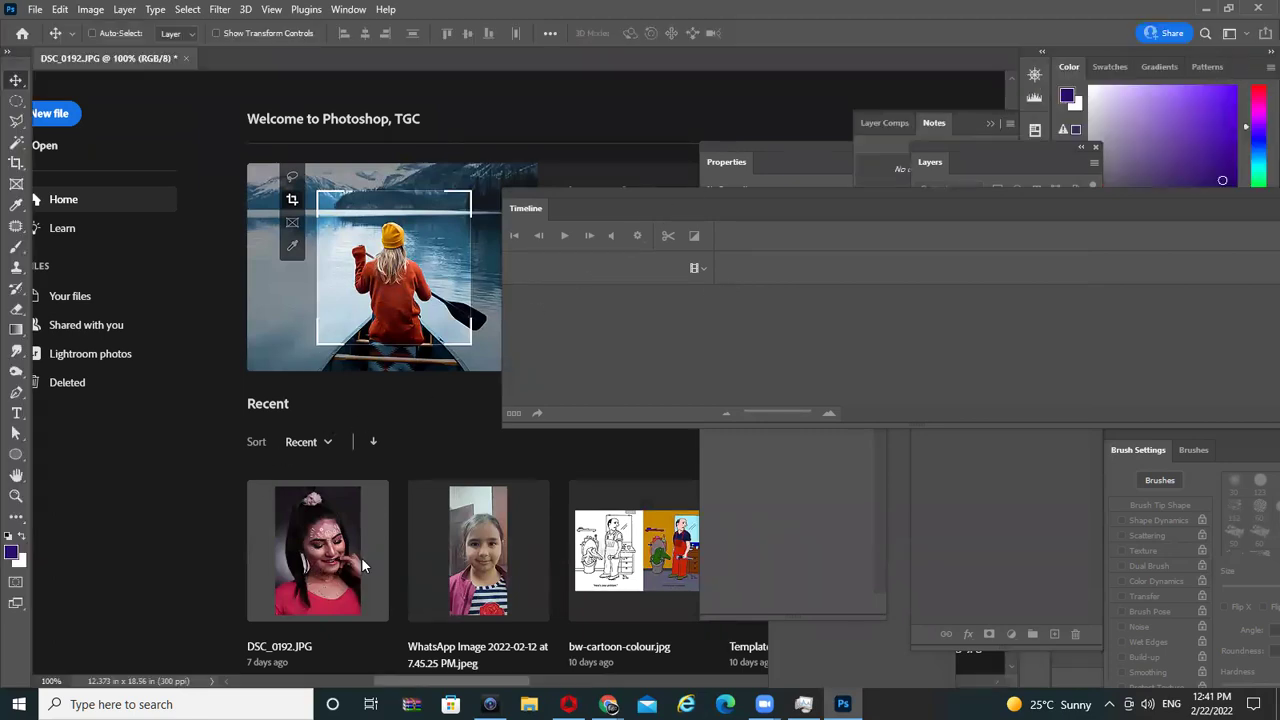
{"action": "left_click_drag", "start_coordinate": [561, 197], "coordinate": [876, 209]}
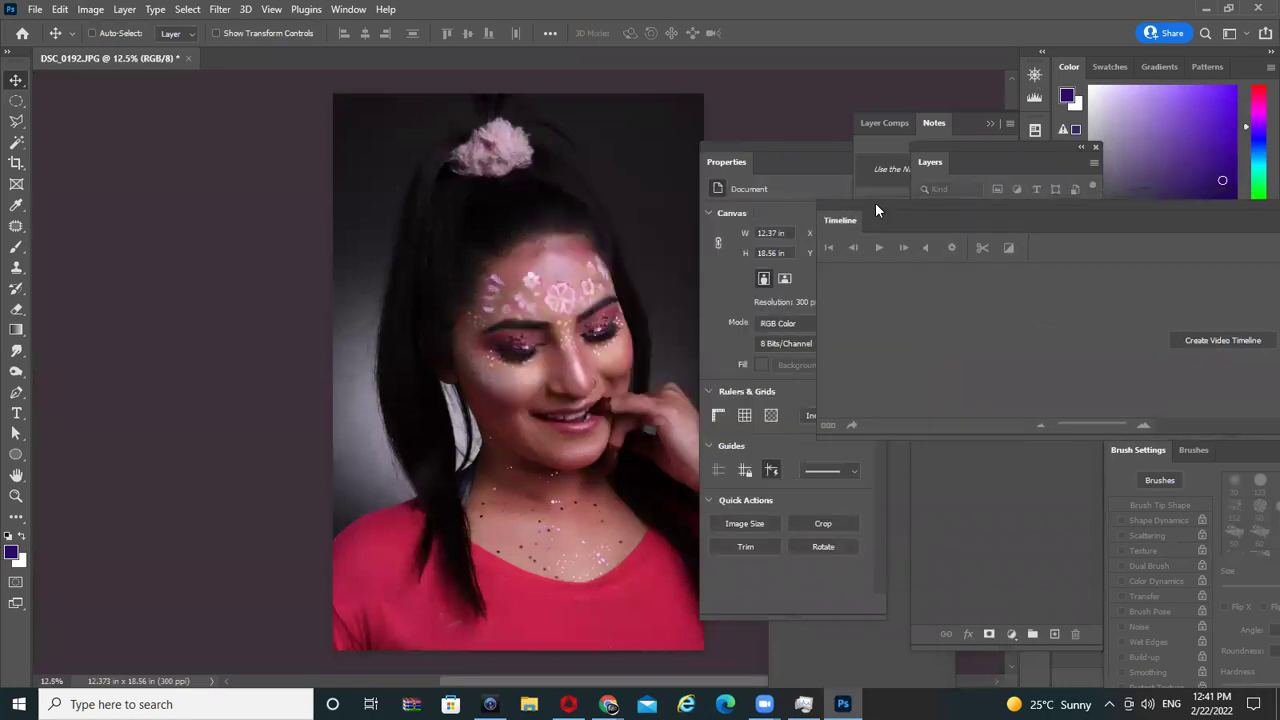
{"action": "left_click", "coordinate": [90, 9]}
{"action": "mouse_move", "coordinate": [101, 27]}
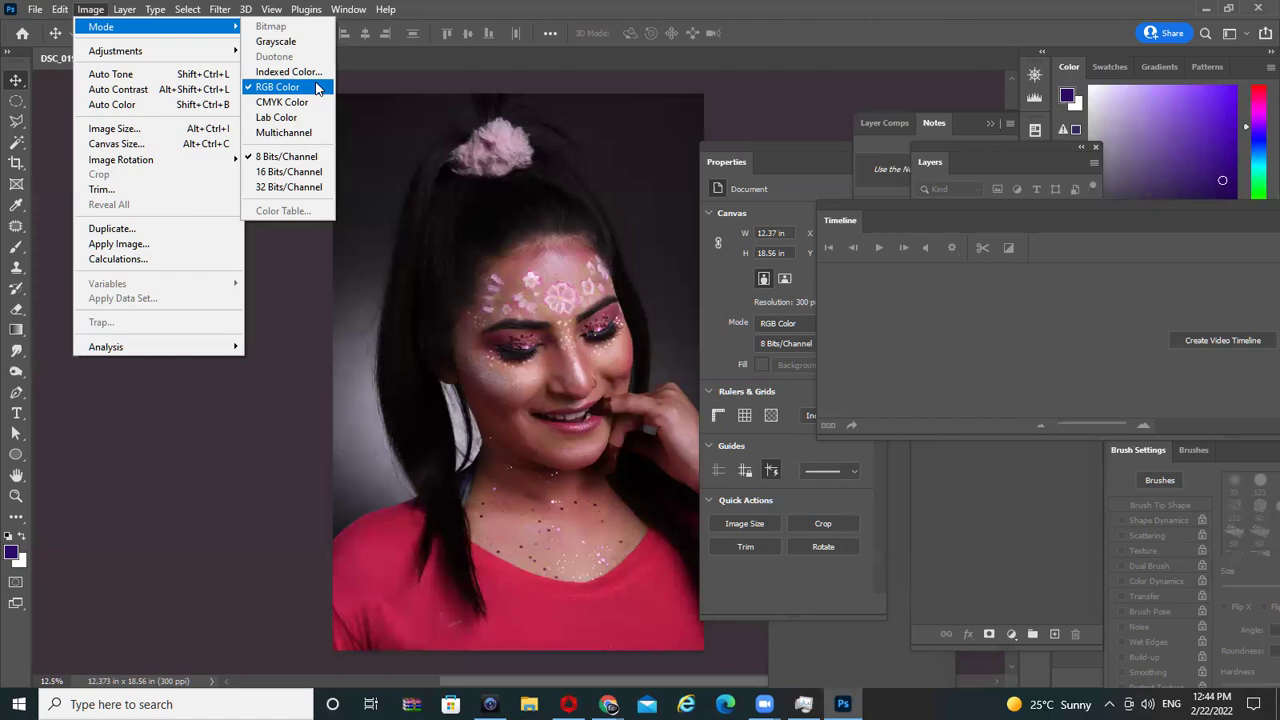
- Switch to the Chrome portrait search window and select its address bar
{"action": "left_click", "coordinate": [608, 704]}
{"action": "left_click", "coordinate": [515, 630]}
{"action": "left_click", "coordinate": [390, 45]}
- Search Google for 'rgb model' and view its image results before switching windows
{"action": "key", "text": "BackSpace"}
{"action": "type", "text": "rgb model"}
{"action": "key", "text": "Return"}
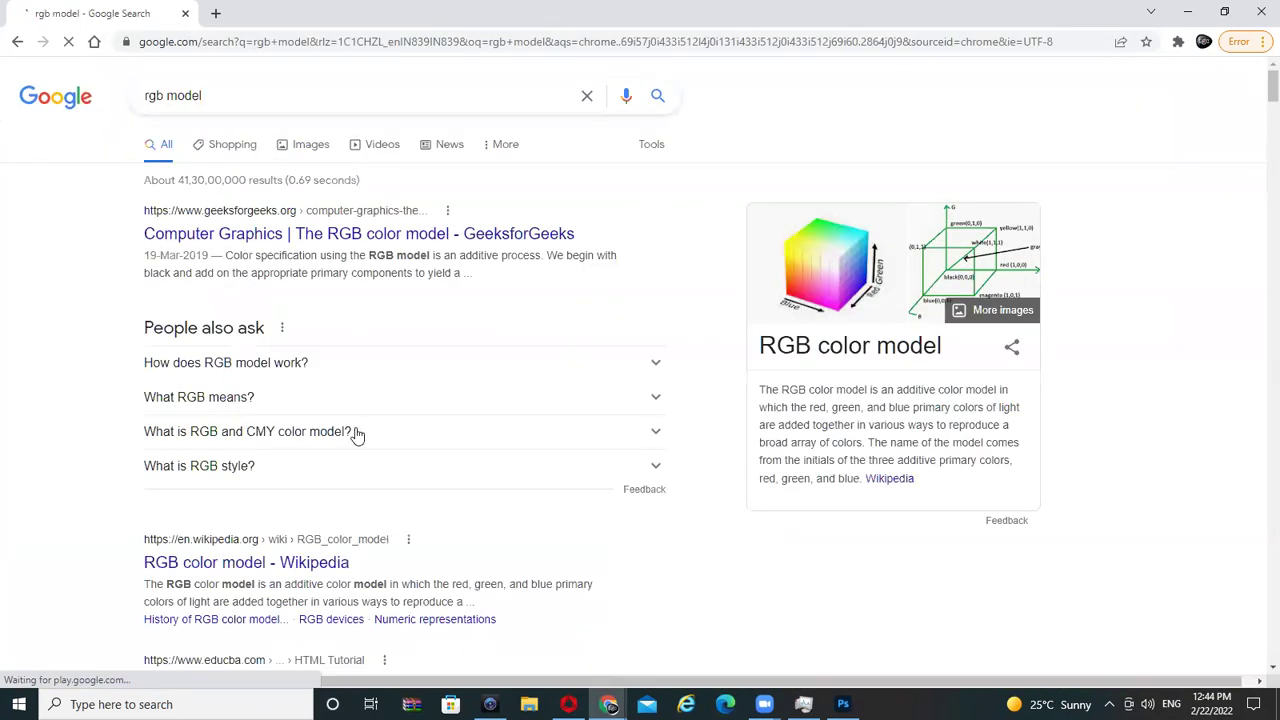
{"action": "scroll", "coordinate": [354, 431], "scroll_direction": "down", "scroll_amount": 1}
{"action": "left_click", "coordinate": [318, 112]}
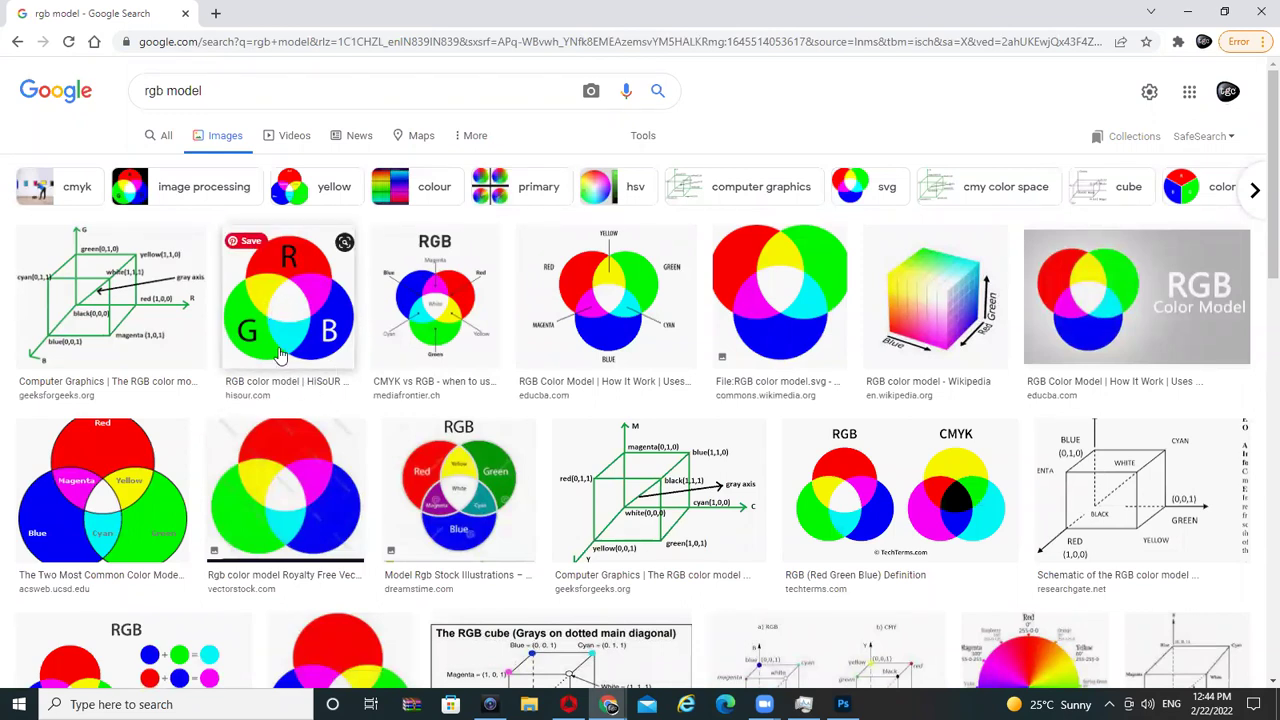
{"action": "mouse_move", "coordinate": [290, 298]}
{"action": "left_click", "coordinate": [610, 702]}
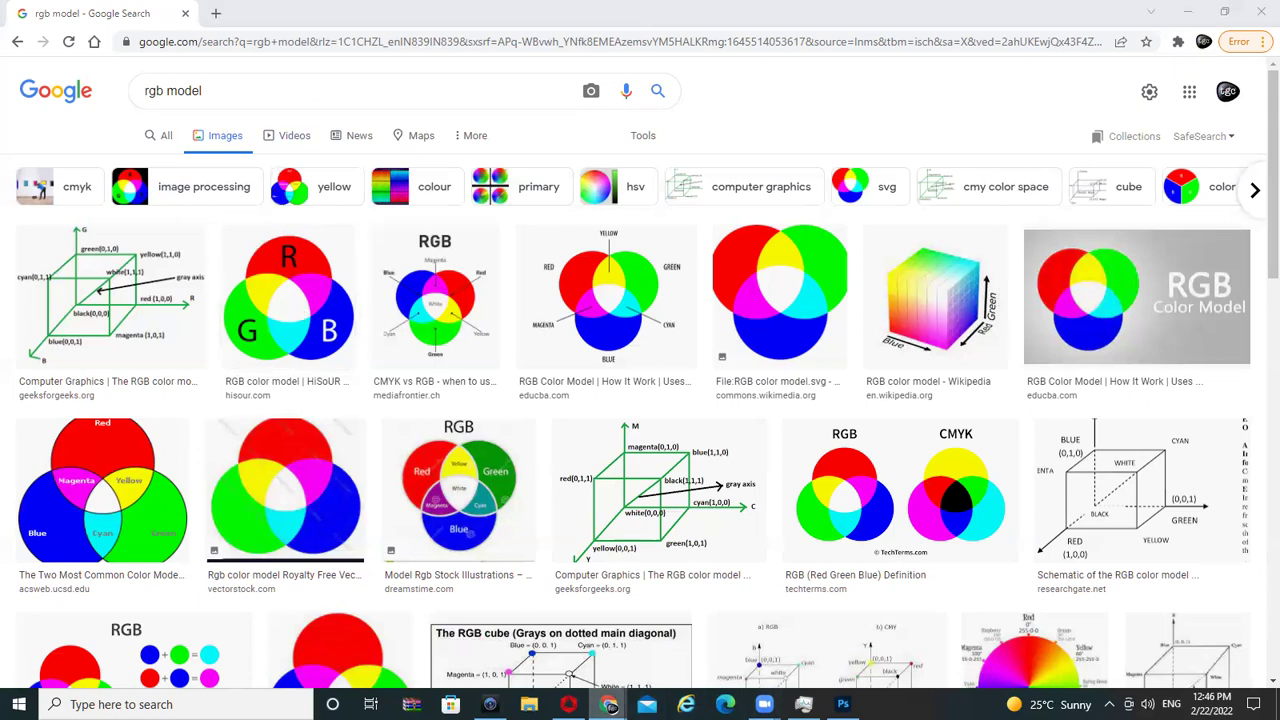
- Back in Photoshop, draw an elliptical marquee around the woman's head and face
{"action": "left_click", "coordinate": [843, 704]}
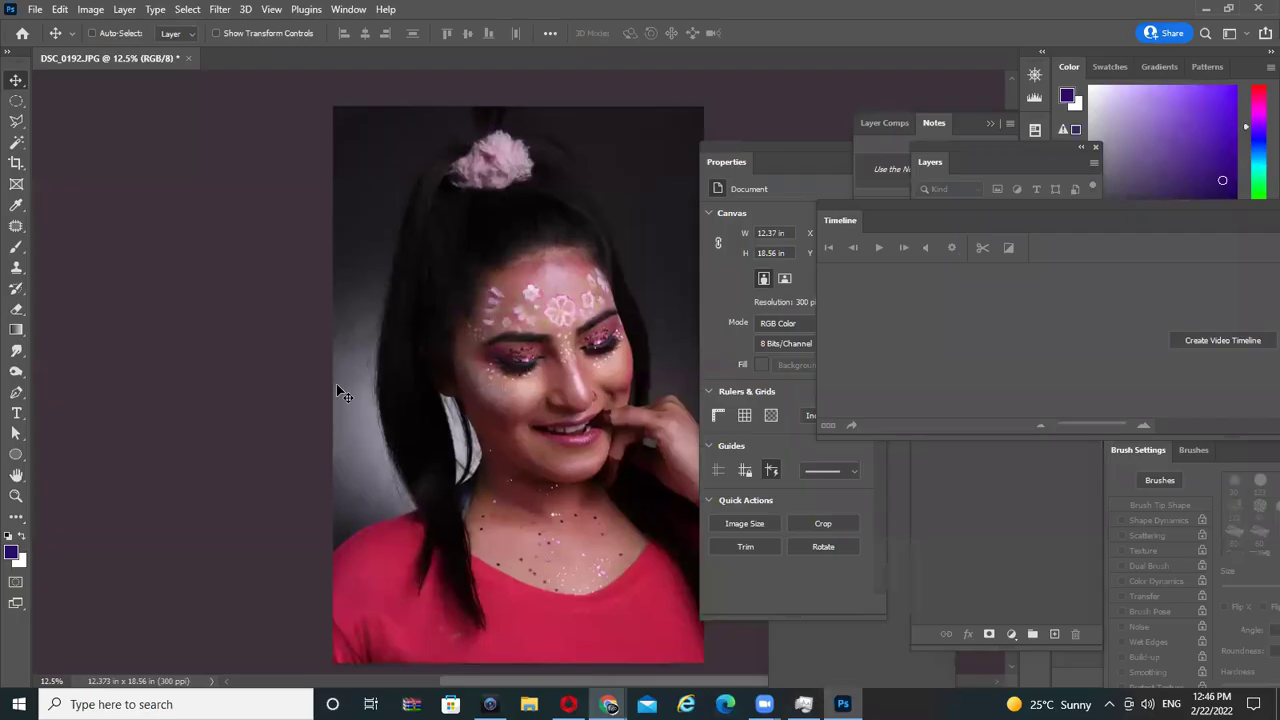
{"action": "left_click", "coordinate": [16, 100]}
{"action": "left_click_drag", "start_coordinate": [302, 124], "coordinate": [648, 464]}
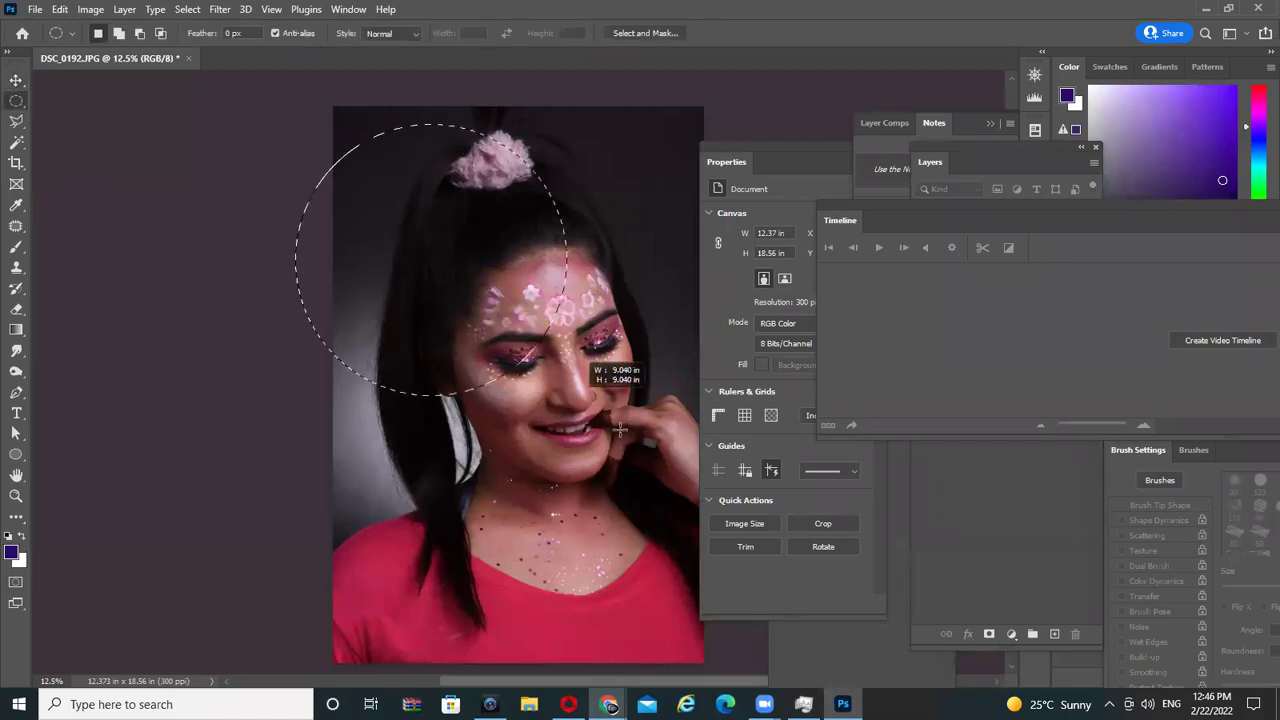
- Preview magenta and then cyan #0bf4f1 as the foreground colour
{"action": "left_click", "coordinate": [12, 553]}
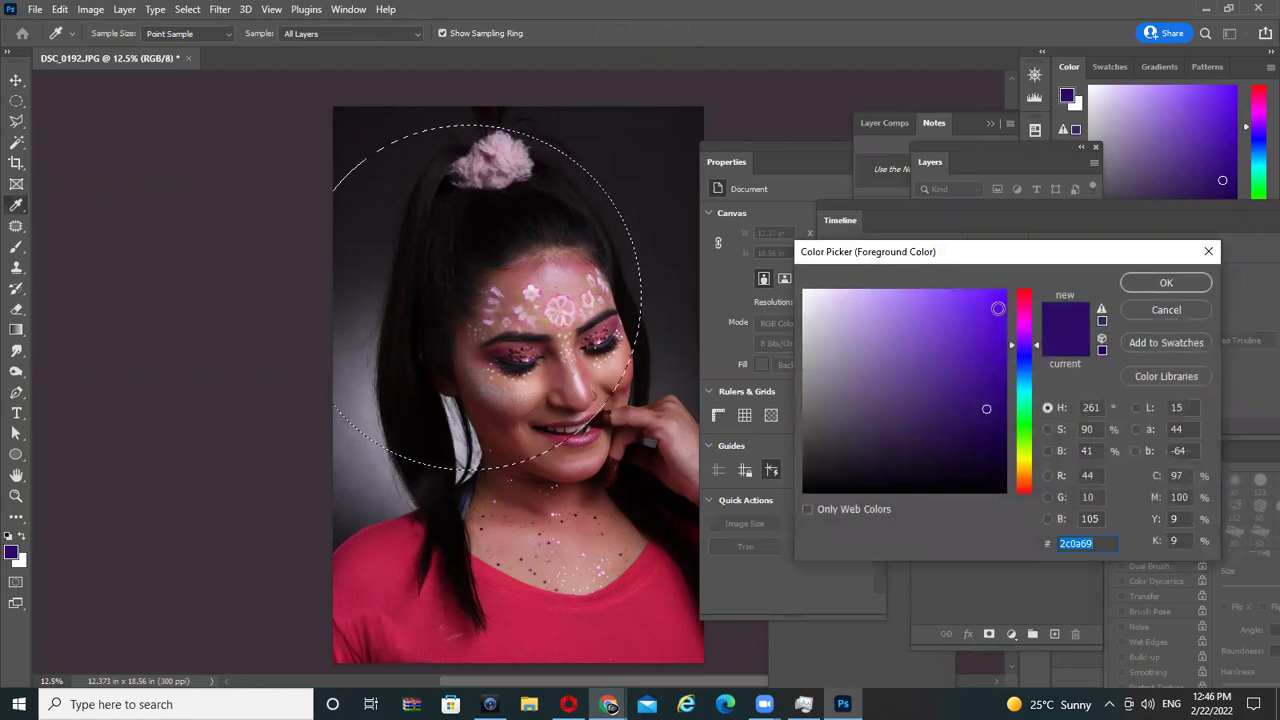
{"action": "left_click", "coordinate": [1015, 312]}
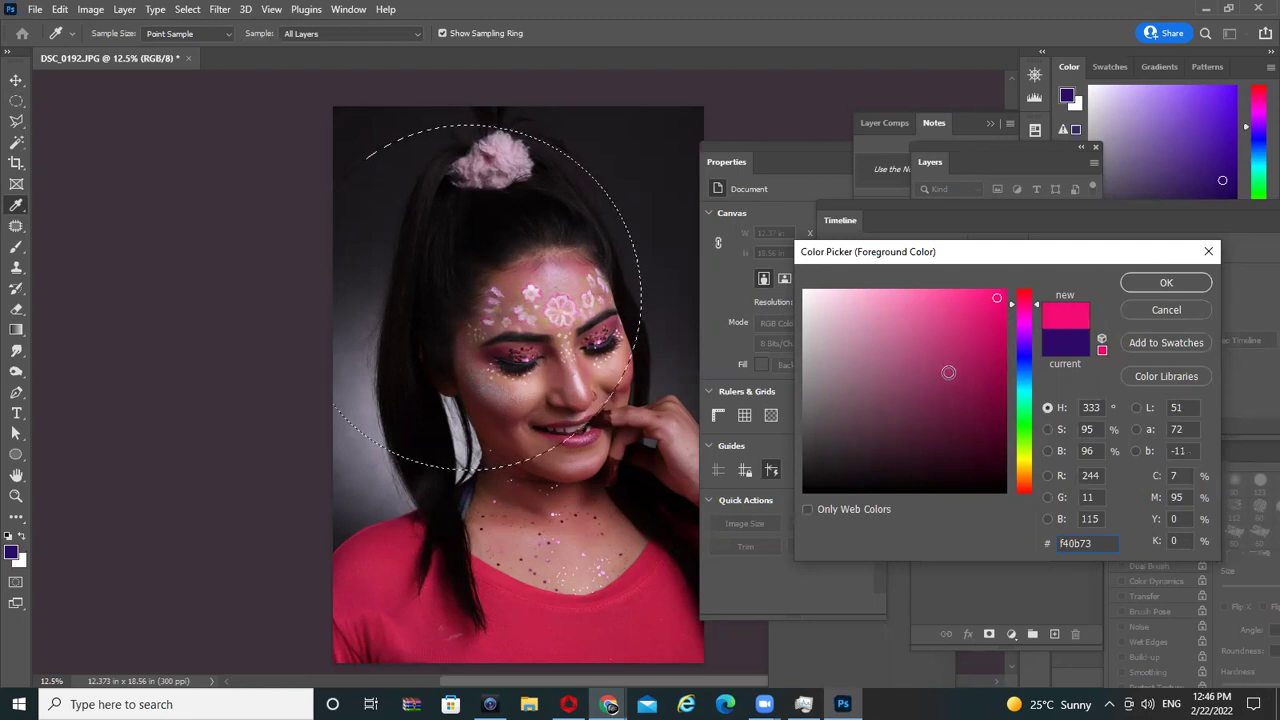
{"action": "left_click", "coordinate": [1024, 391]}
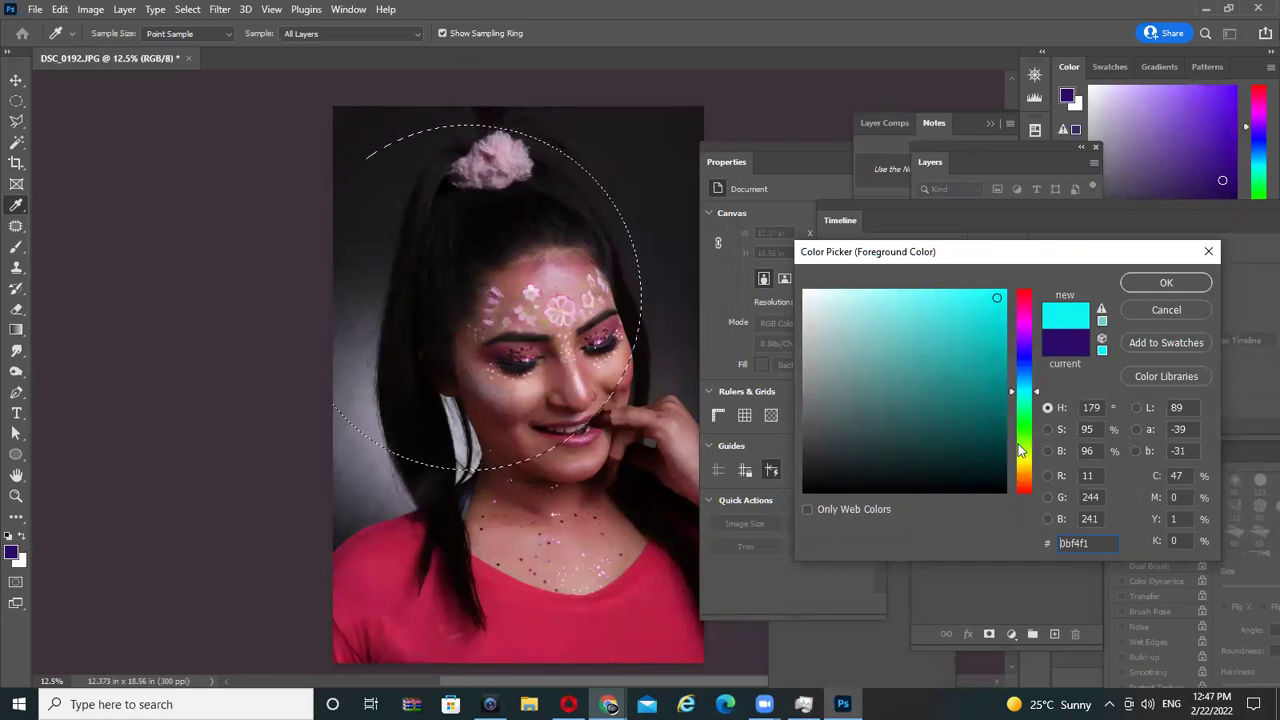
- Try various teal and cyan shades in the Color Picker
{"action": "left_click", "coordinate": [902, 404]}
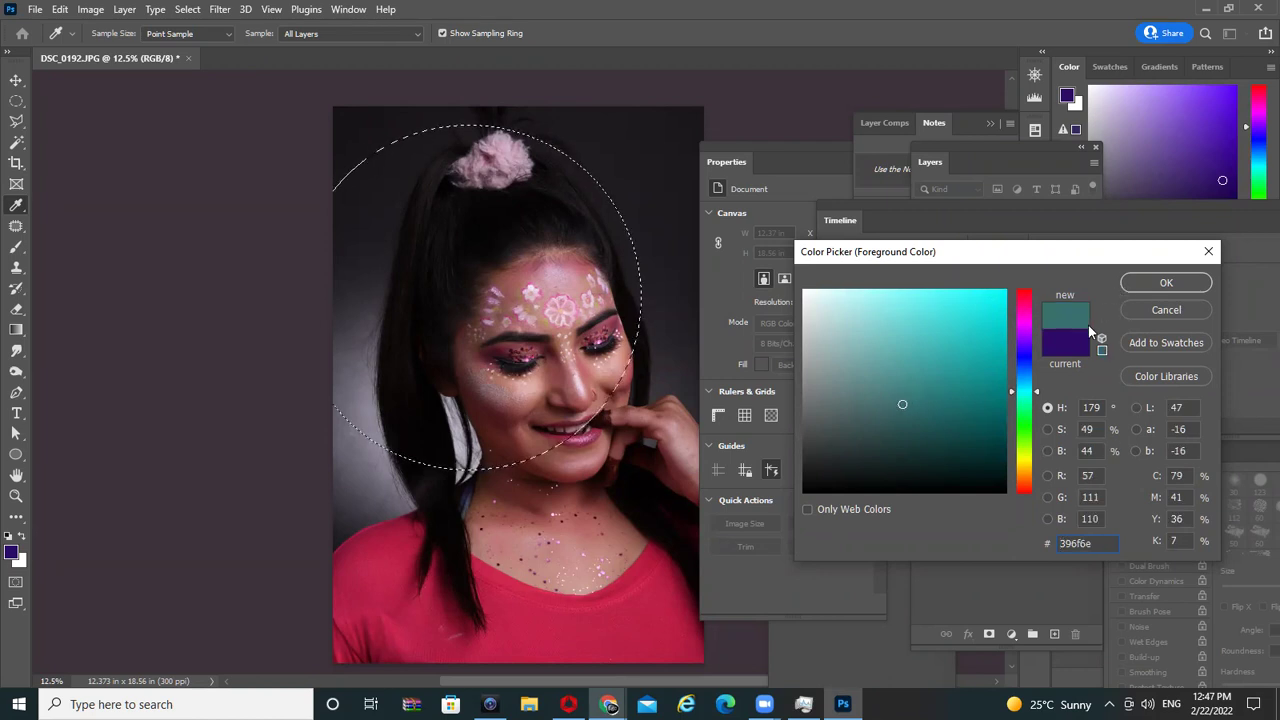
{"action": "left_click", "coordinate": [953, 447]}
{"action": "left_click", "coordinate": [955, 366]}
{"action": "left_click", "coordinate": [895, 296]}
{"action": "left_click", "coordinate": [926, 364]}
{"action": "left_click", "coordinate": [956, 363]}
{"action": "left_click", "coordinate": [948, 331]}
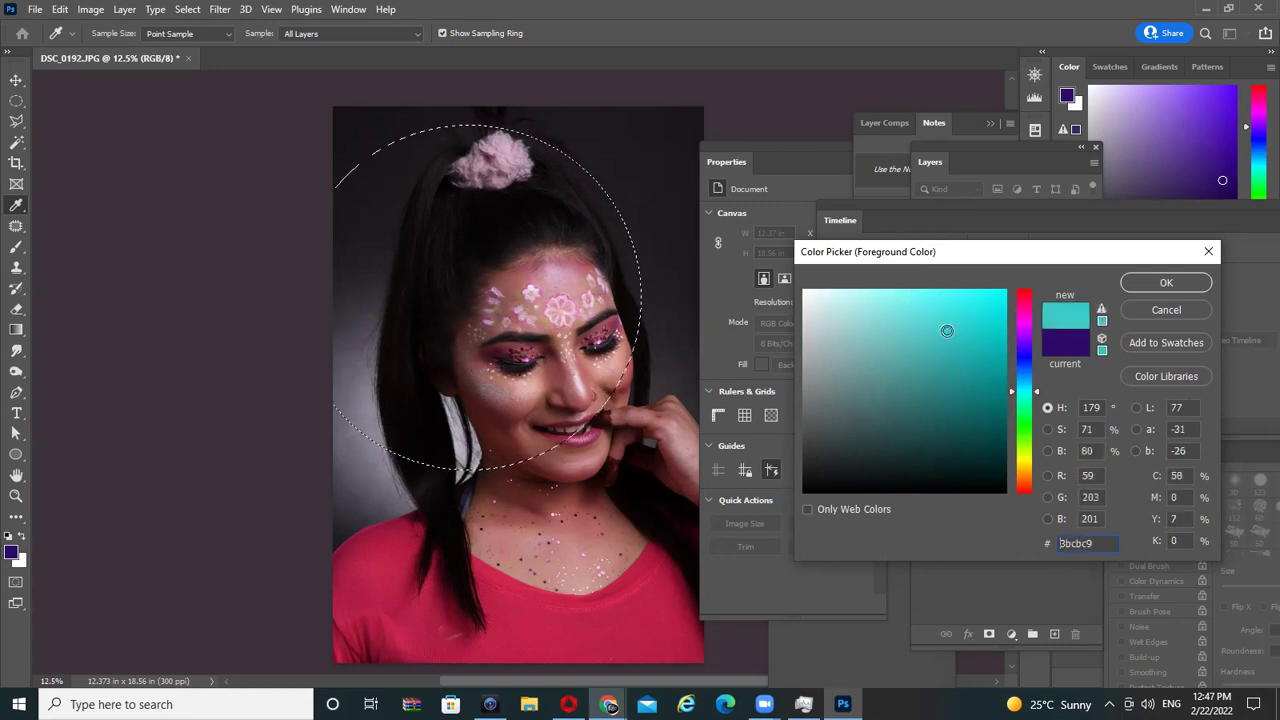
{"action": "left_click", "coordinate": [975, 310]}
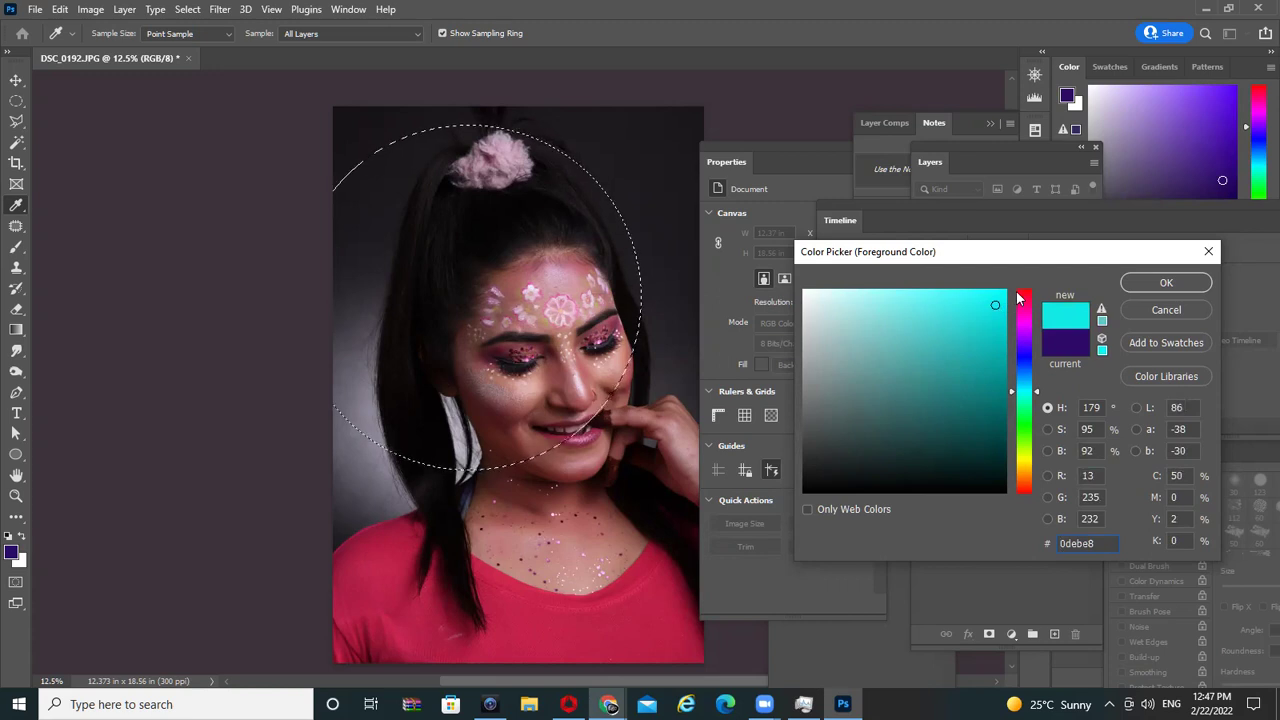
- Test pinkish red, magenta, purple, blue and green hues and shades
{"action": "left_click", "coordinate": [1022, 297]}
{"action": "left_click", "coordinate": [990, 303]}
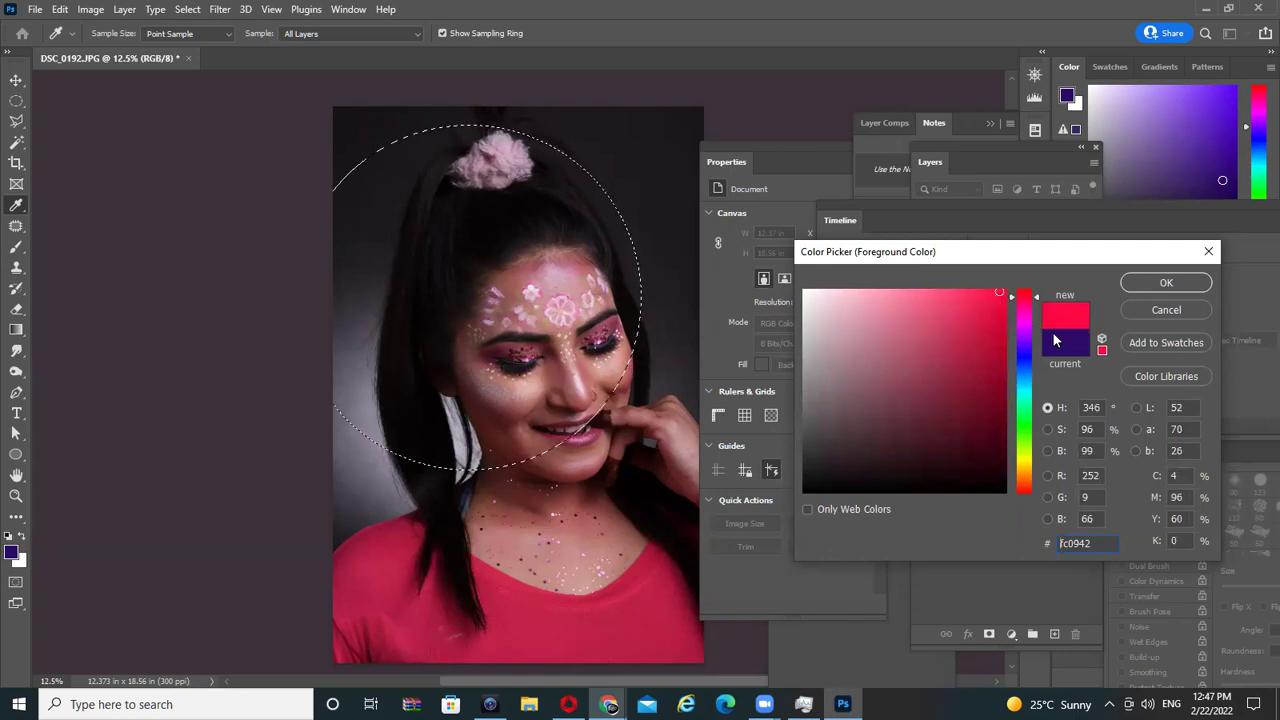
{"action": "left_click", "coordinate": [1021, 318]}
{"action": "left_click", "coordinate": [1019, 326]}
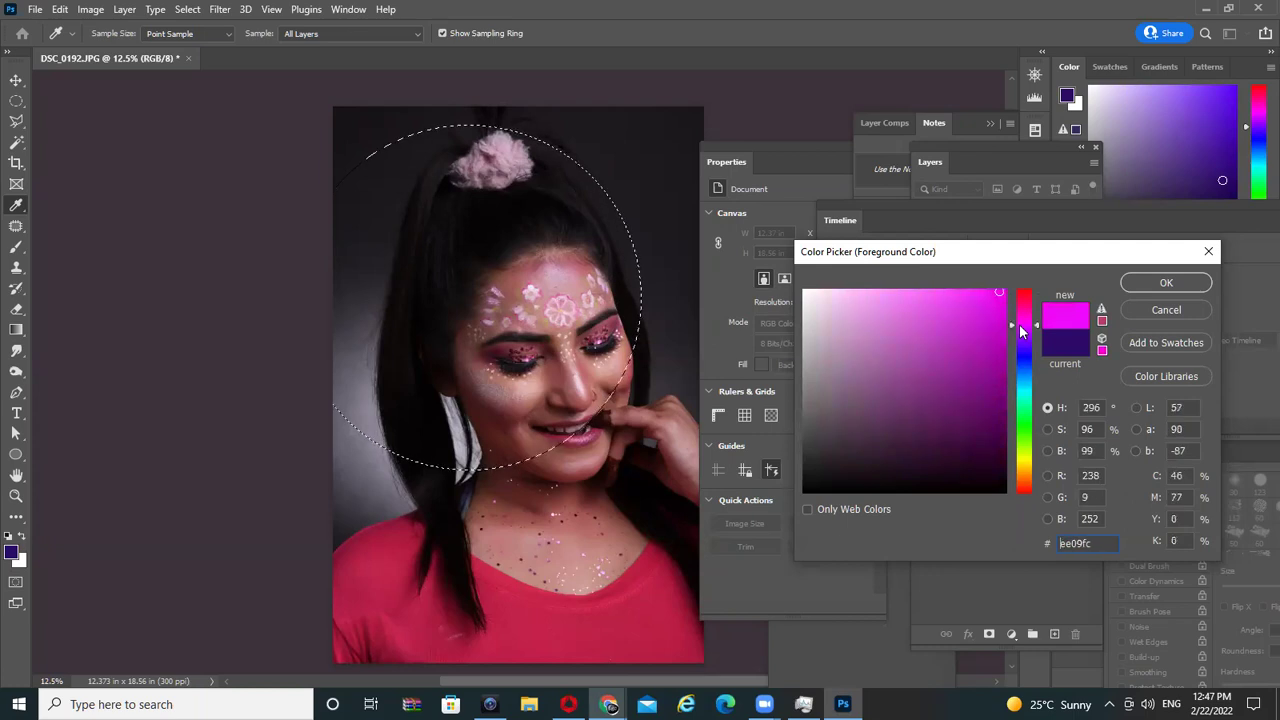
{"action": "left_click_drag", "start_coordinate": [1016, 342], "coordinate": [1026, 427]}
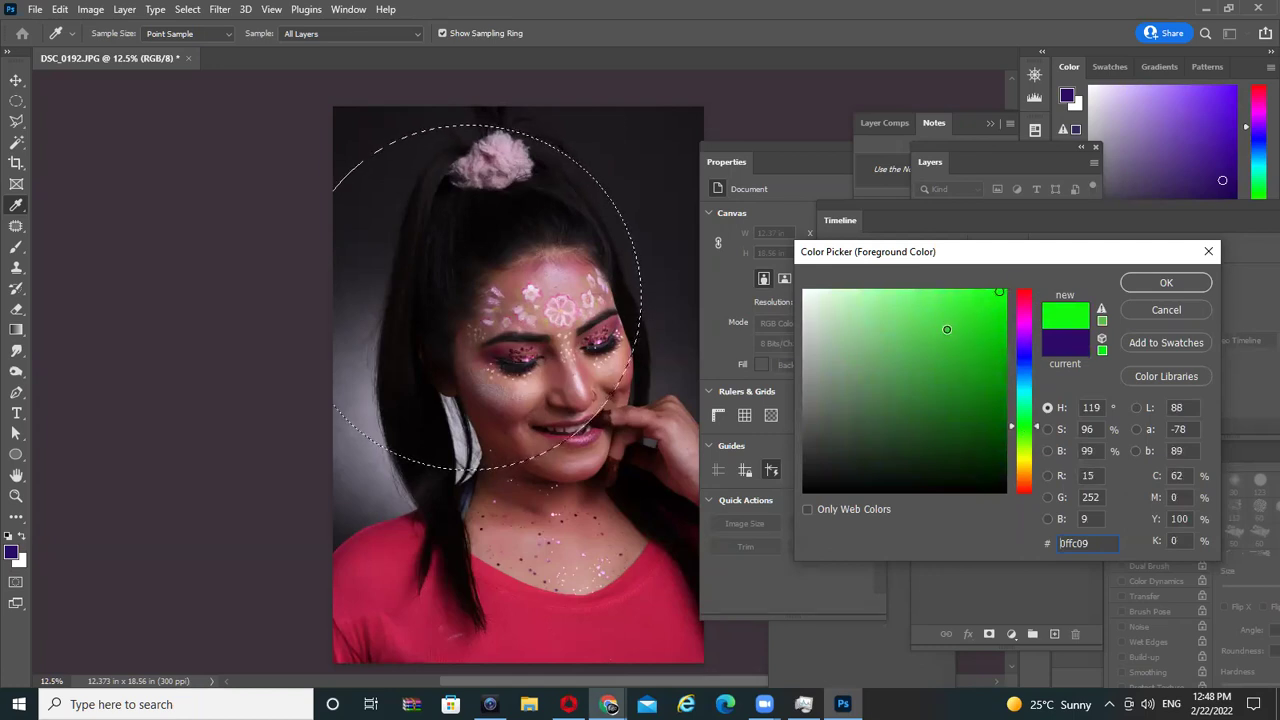
{"action": "left_click", "coordinate": [932, 356]}
{"action": "left_click", "coordinate": [910, 385]}
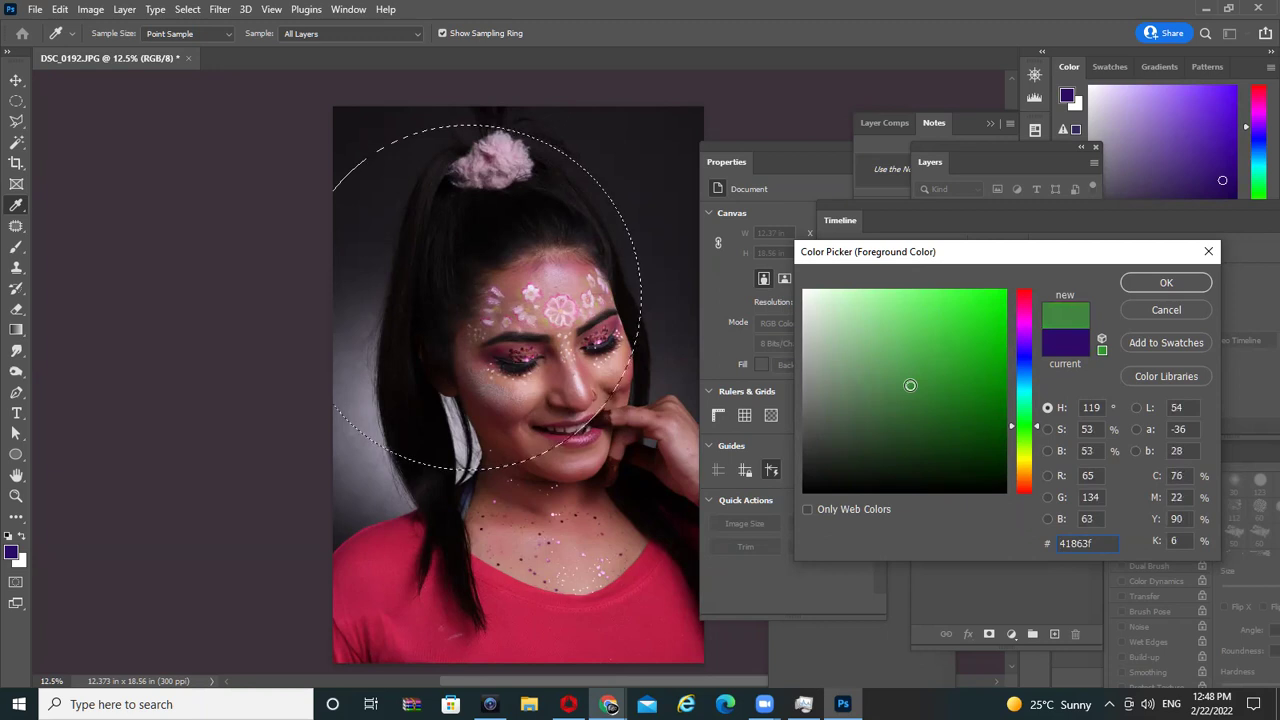
- Settle on magenta f707e9 (R 247, G 7, B 233) as the foreground colour
{"action": "left_click", "coordinate": [1024, 343]}
{"action": "left_click_drag", "start_coordinate": [1004, 316], "coordinate": [1000, 296]}
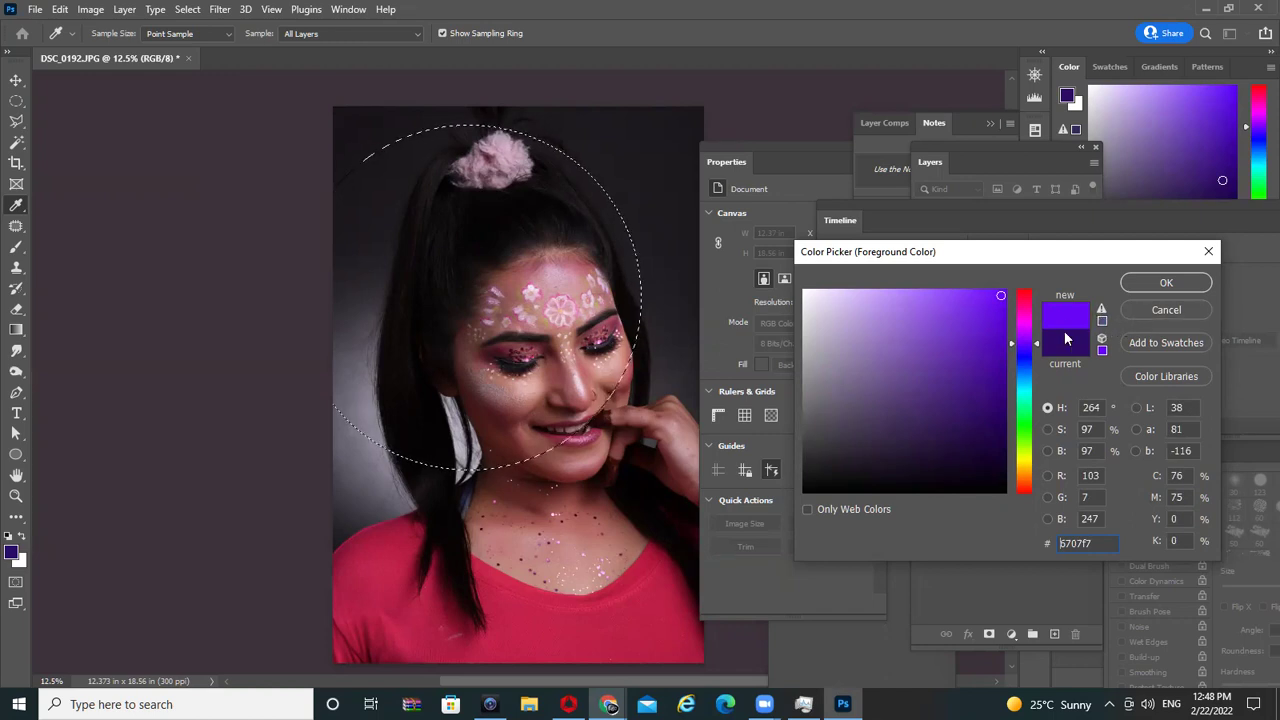
{"action": "left_click", "coordinate": [1026, 321]}
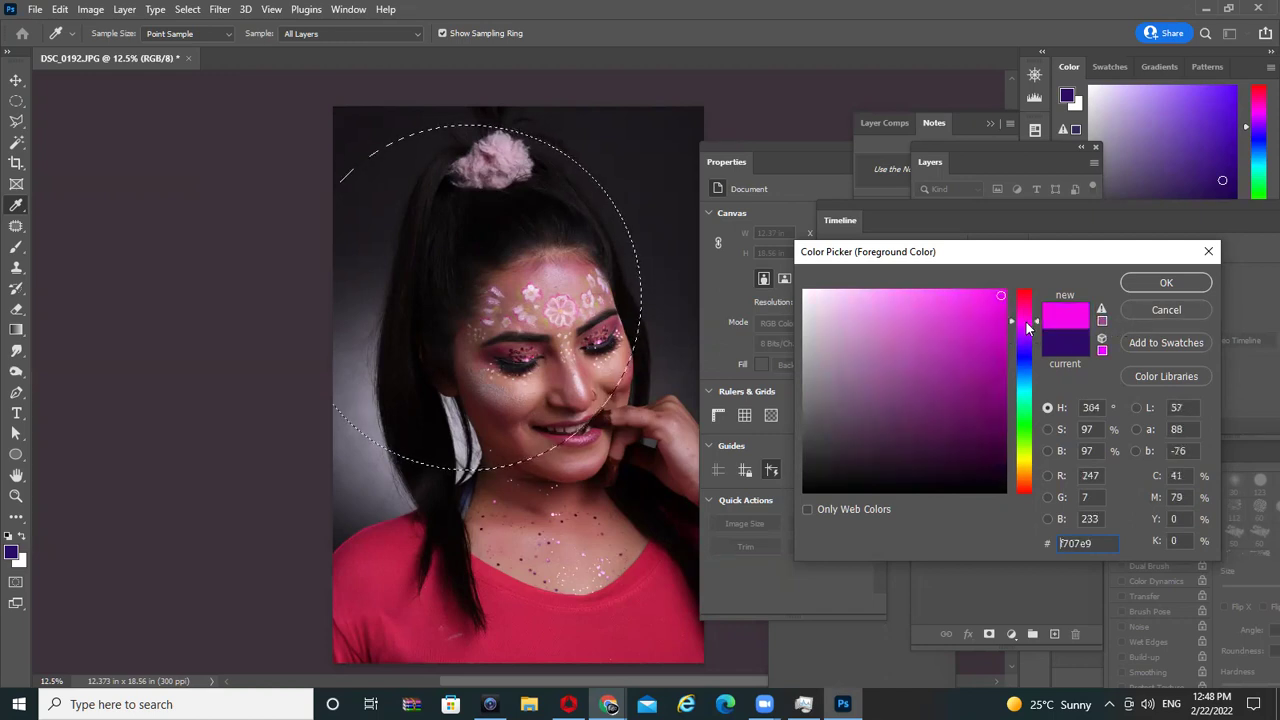
{"action": "left_click", "coordinate": [1190, 287]}
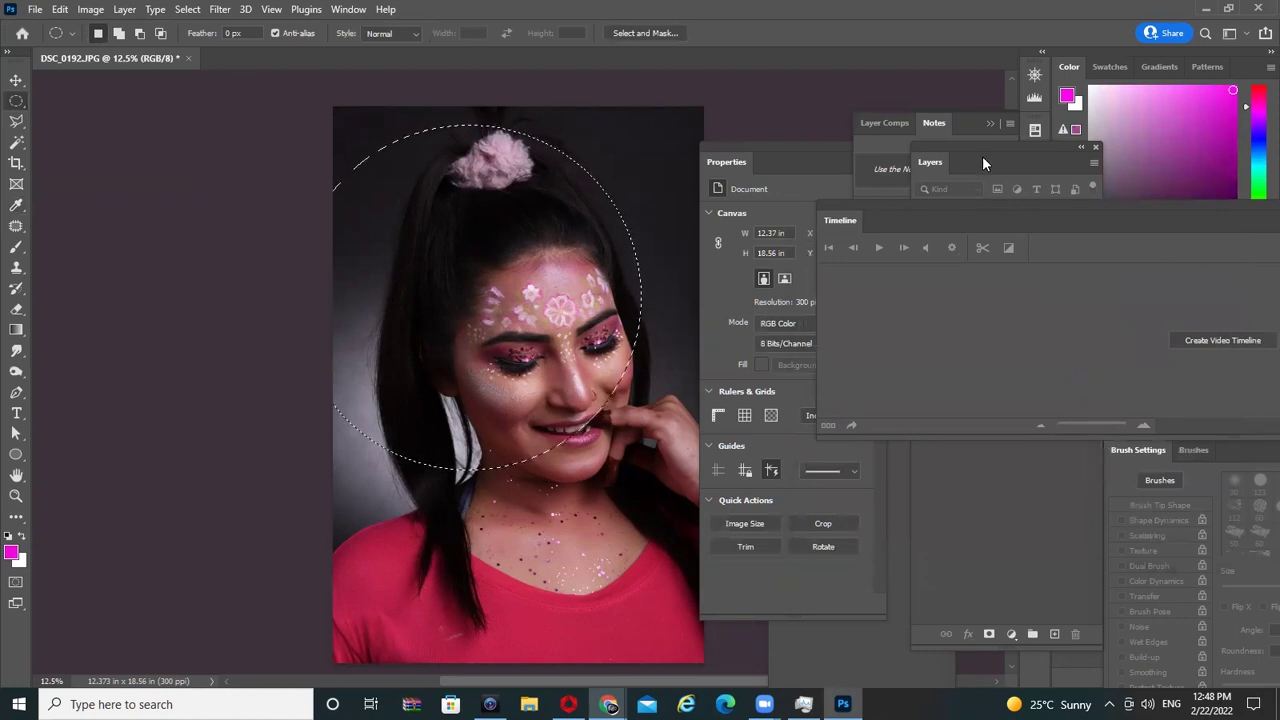
- Convert Background to Layer 0, fill the oval with magenta, and deselect
{"action": "left_click", "coordinate": [929, 168]}
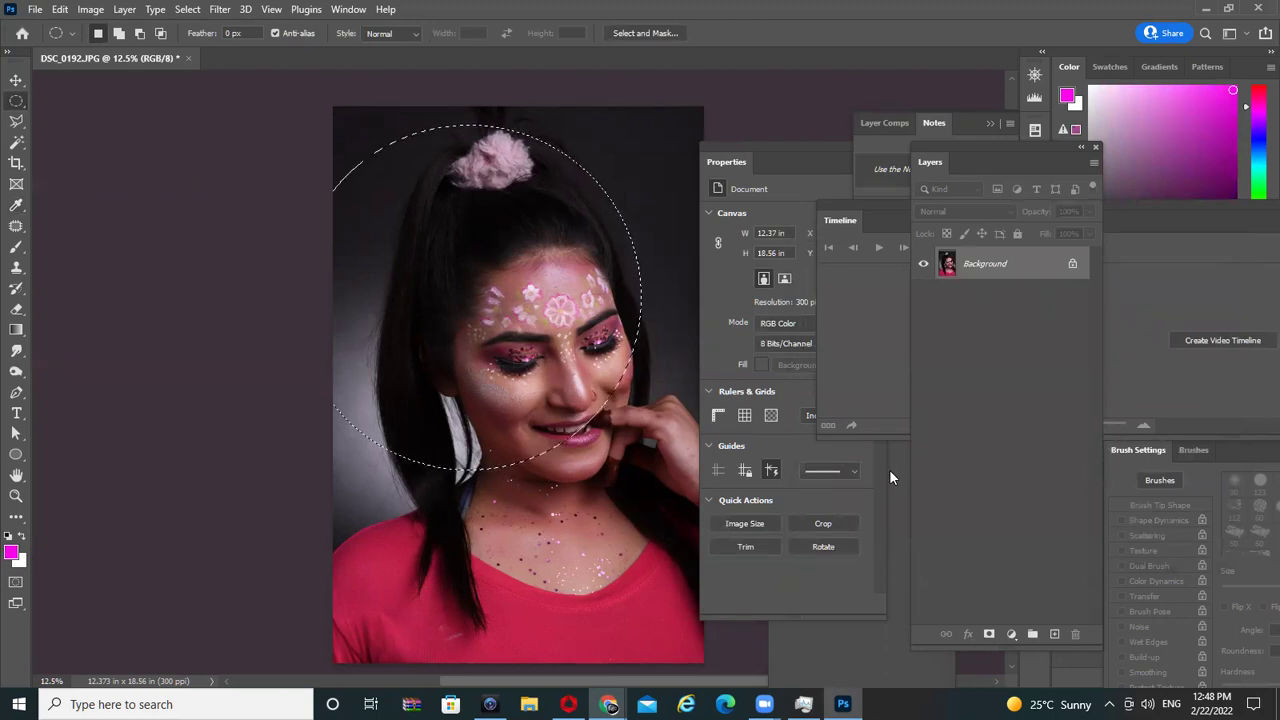
{"action": "double_click", "coordinate": [1075, 263]}
{"action": "left_click", "coordinate": [769, 204]}
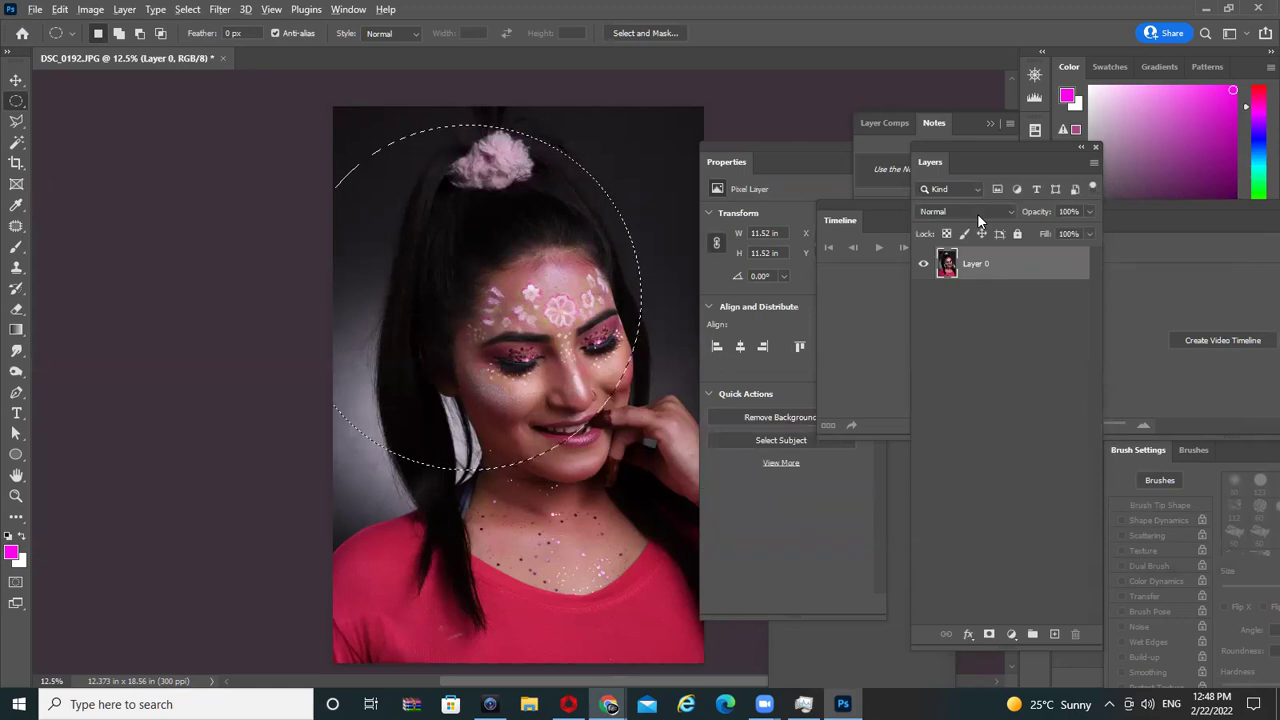
{"action": "key", "text": "alt+BackSpace"}
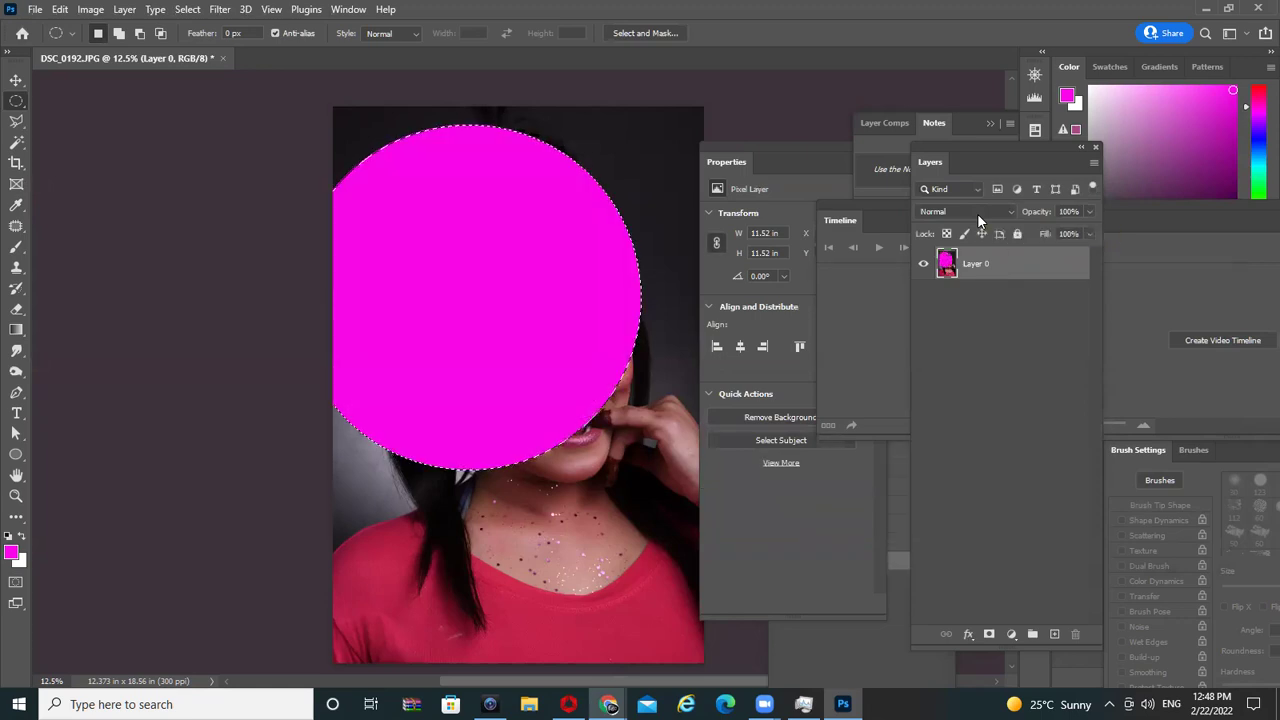
{"action": "key", "text": "ctrl+d"}
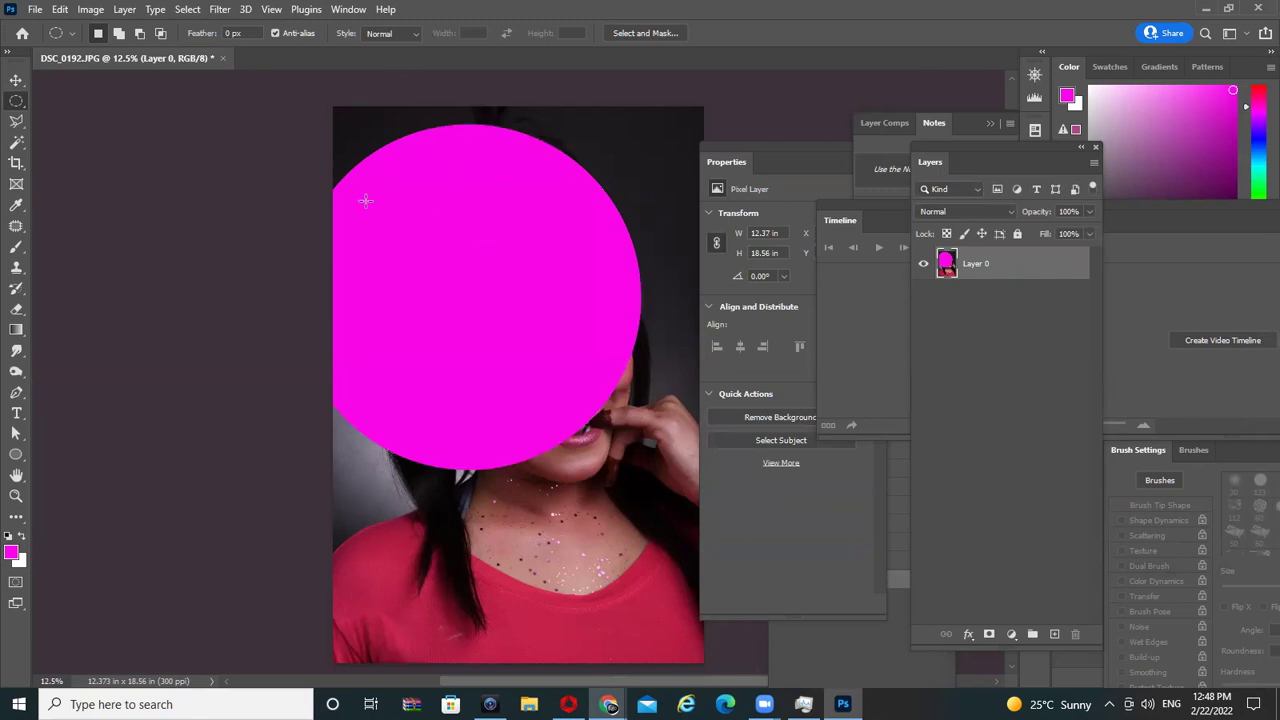
- Choose the Move tool and browse the View and File menus
{"action": "left_click", "coordinate": [14, 81]}
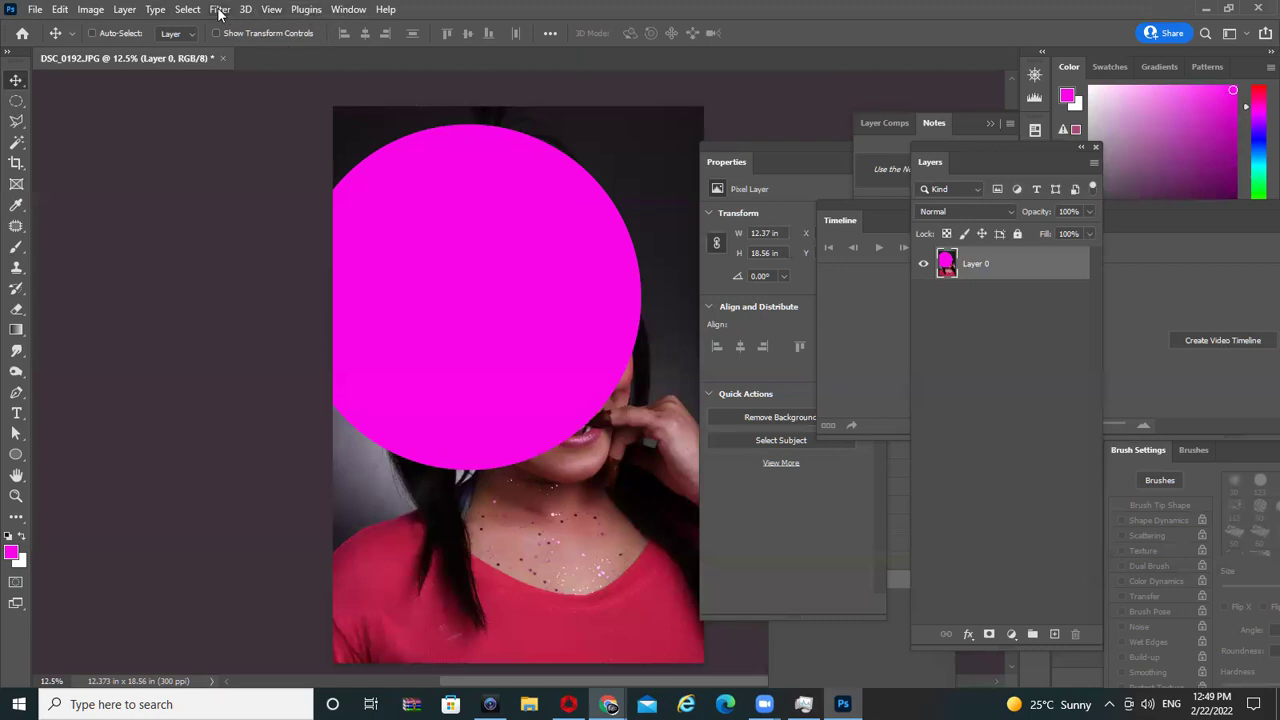
{"action": "left_click", "coordinate": [271, 9]}
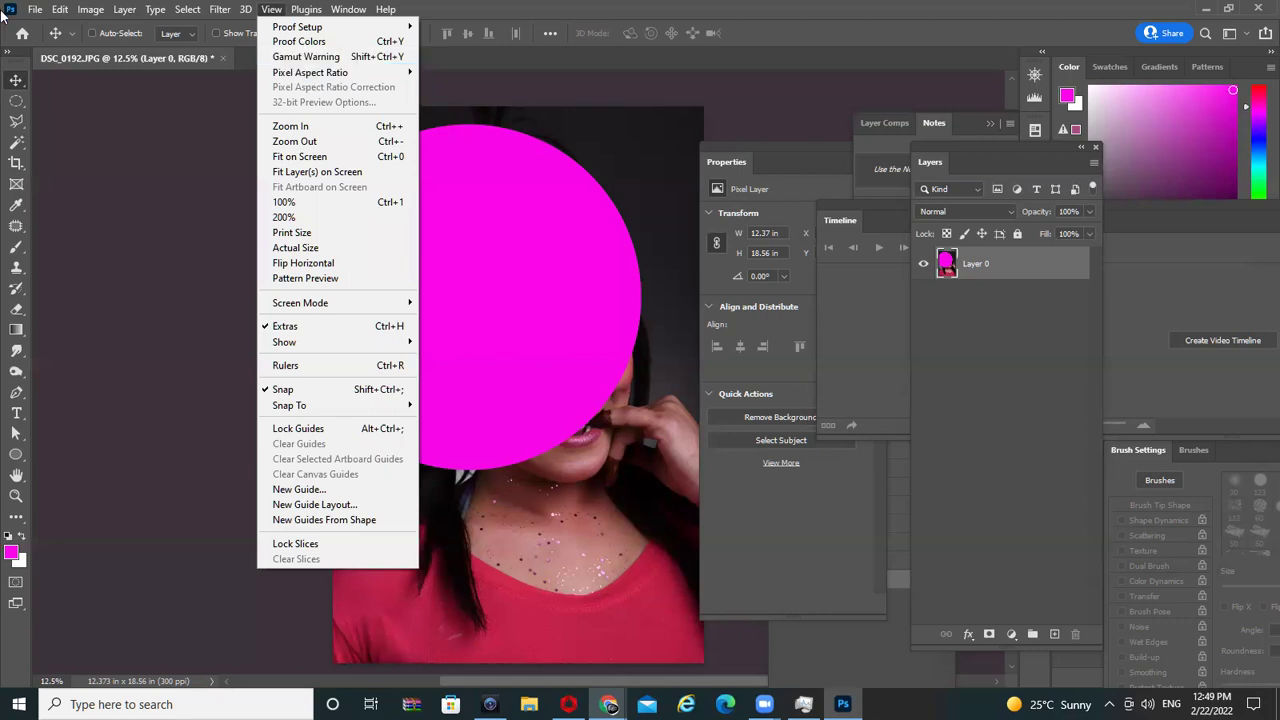
{"action": "left_click", "coordinate": [34, 9]}
- Create a blank Untitled-1 document and switch to a size-10 Brush
{"action": "left_click", "coordinate": [35, 9]}
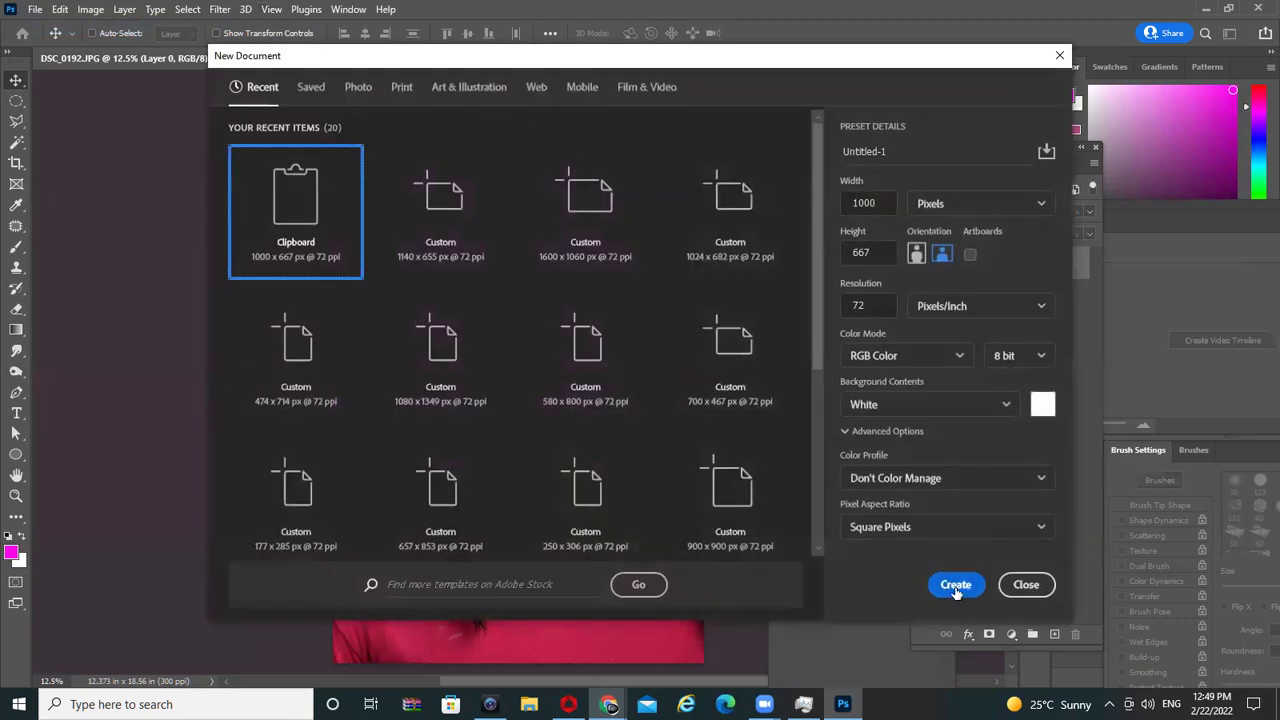
{"action": "left_click", "coordinate": [955, 585]}
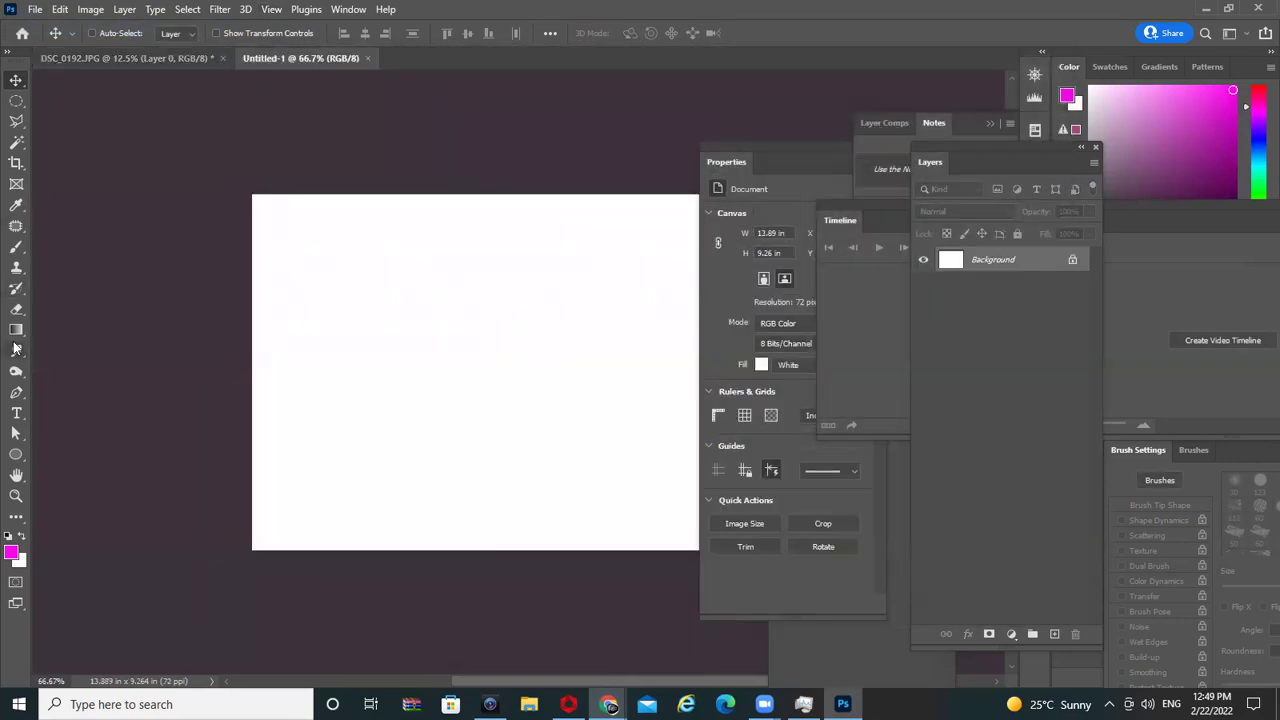
{"action": "key", "text": "b"}
{"action": "key", "text": "Caps_Lock"}
{"action": "key", "text": "Caps_Lock"}
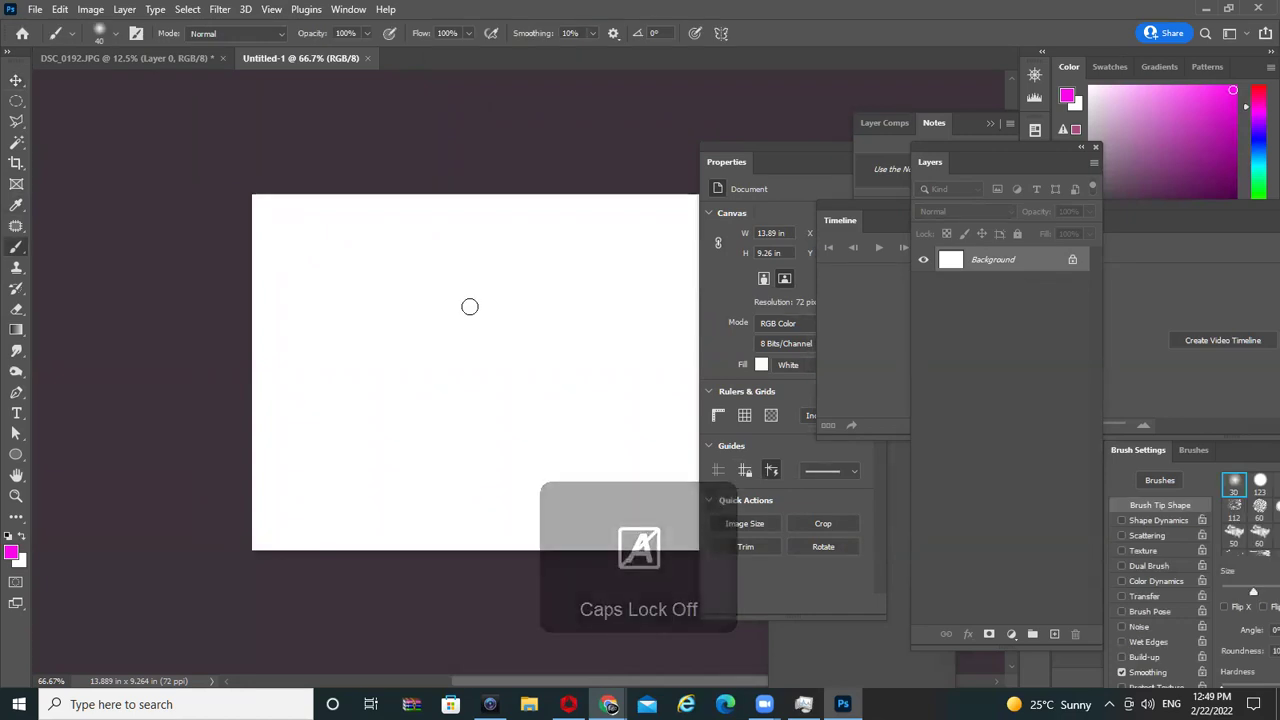
{"action": "key", "text": "bracketleft"}
{"action": "key", "text": "bracketleft"}
{"action": "key", "text": "bracketleft"}
- Paint a large magenta circle and start the RGB letters beneath it
{"action": "left_click_drag", "start_coordinate": [484, 268], "coordinate": [420, 290]}
{"action": "left_click_drag", "start_coordinate": [399, 345], "coordinate": [476, 267]}
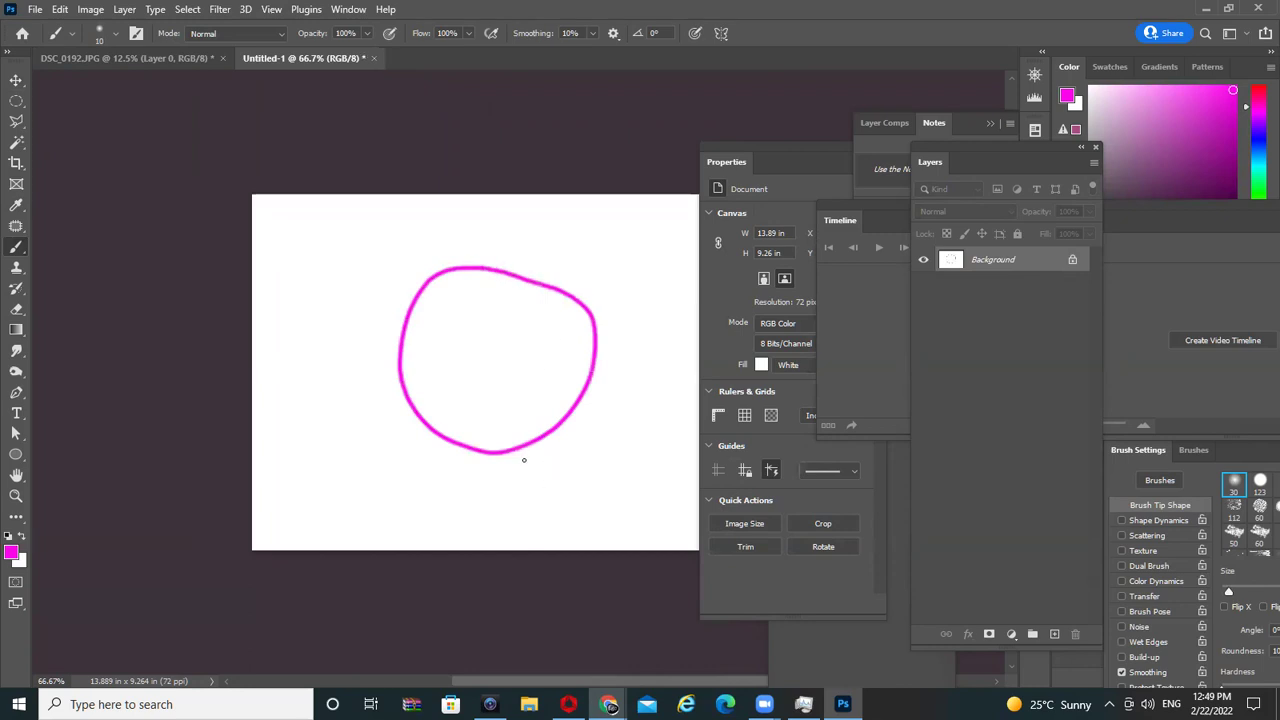
{"action": "left_click_drag", "start_coordinate": [420, 447], "coordinate": [447, 510]}
{"action": "mouse_move", "coordinate": [460, 463]}
{"action": "left_mouse_down"}
{"action": "mouse_move", "coordinate": [460, 514]}
{"action": "mouse_move", "coordinate": [500, 505]}
{"action": "mouse_move", "coordinate": [488, 522]}
{"action": "left_mouse_up"}
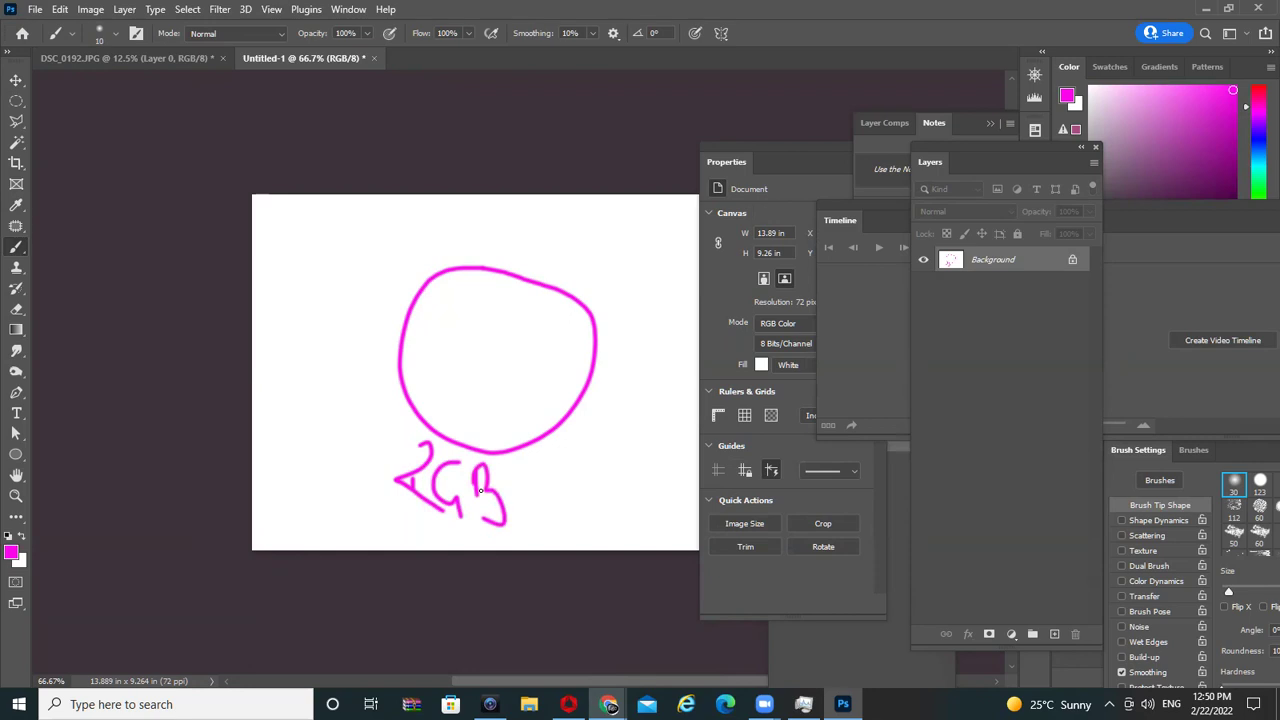
- Draw a hatched diagonal line beside the circle and a small circle to its right
{"action": "mouse_move", "coordinate": [510, 237]}
{"action": "left_mouse_down"}
{"action": "mouse_move", "coordinate": [572, 328]}
{"action": "mouse_move", "coordinate": [648, 366]}
{"action": "left_mouse_up"}
{"action": "mouse_move", "coordinate": [559, 289]}
{"action": "left_mouse_down"}
{"action": "mouse_move", "coordinate": [552, 305]}
{"action": "mouse_move", "coordinate": [584, 330]}
{"action": "left_mouse_up"}
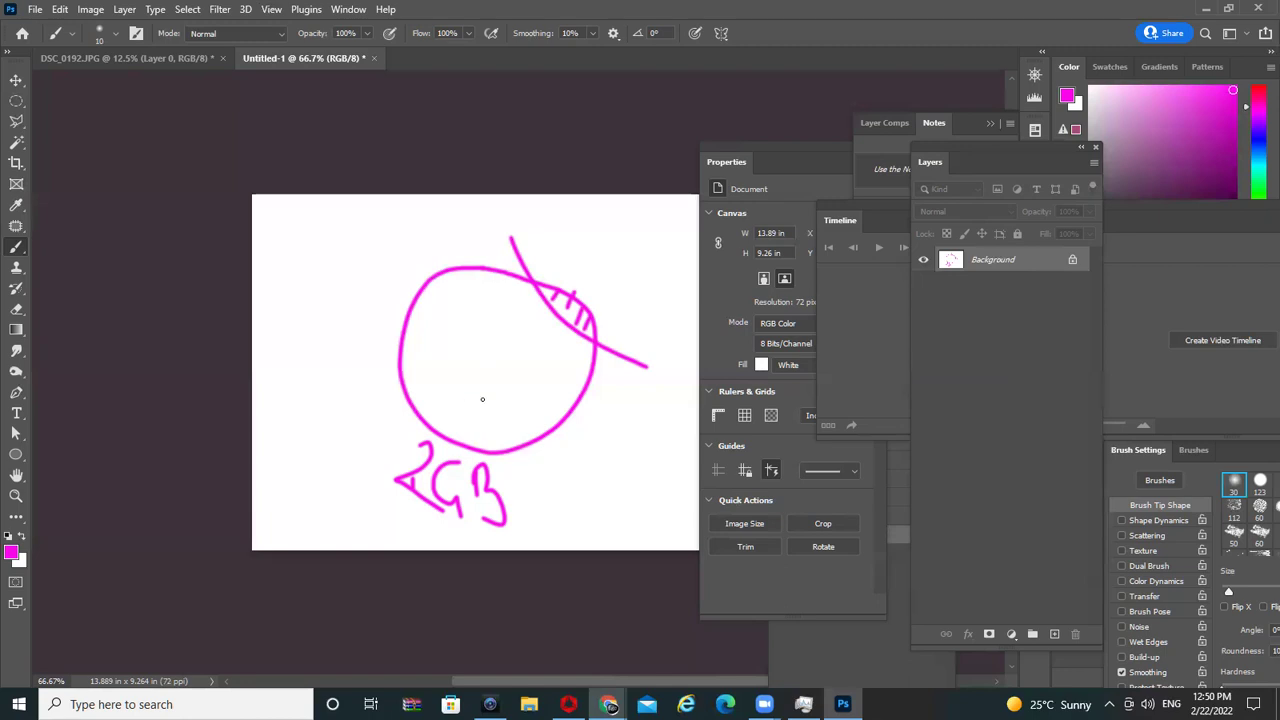
{"action": "mouse_move", "coordinate": [608, 399]}
{"action": "left_mouse_down"}
{"action": "mouse_move", "coordinate": [641, 427]}
{"action": "mouse_move", "coordinate": [636, 393]}
{"action": "left_mouse_up"}
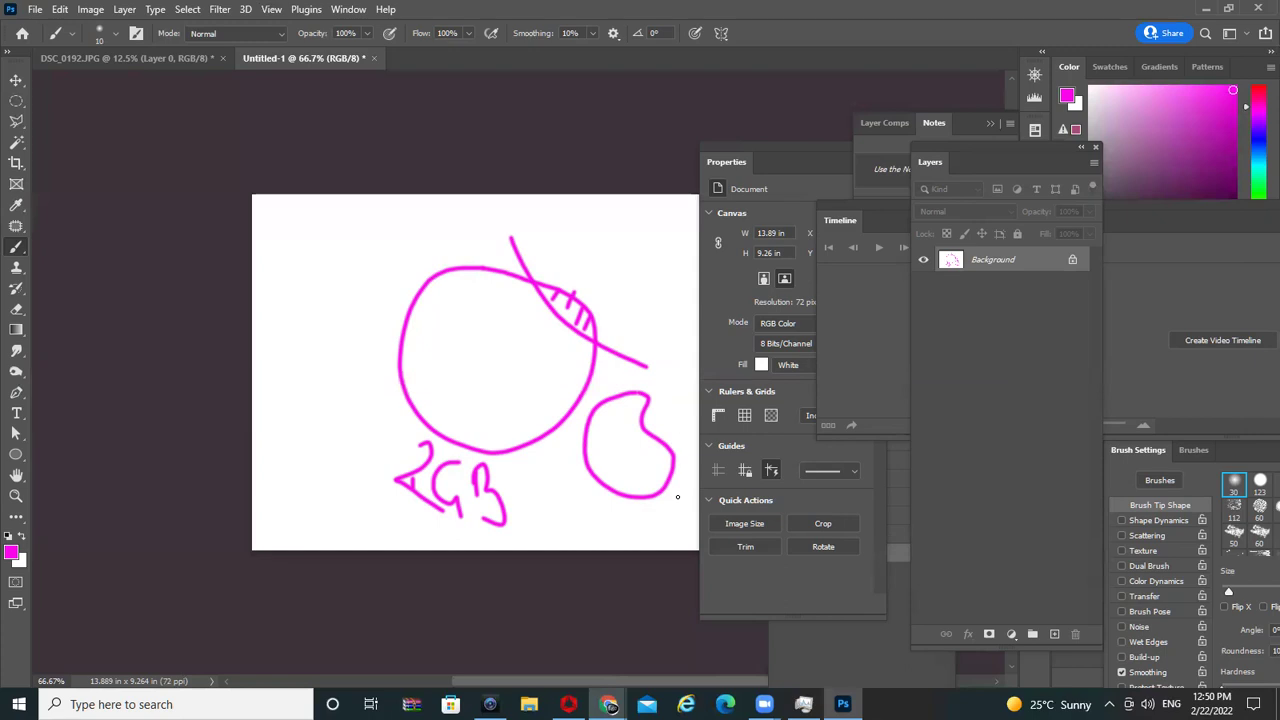
{"action": "mouse_move", "coordinate": [645, 393]}
{"action": "left_mouse_down"}
{"action": "mouse_move", "coordinate": [664, 425]}
{"action": "mouse_move", "coordinate": [646, 400]}
{"action": "left_mouse_up"}
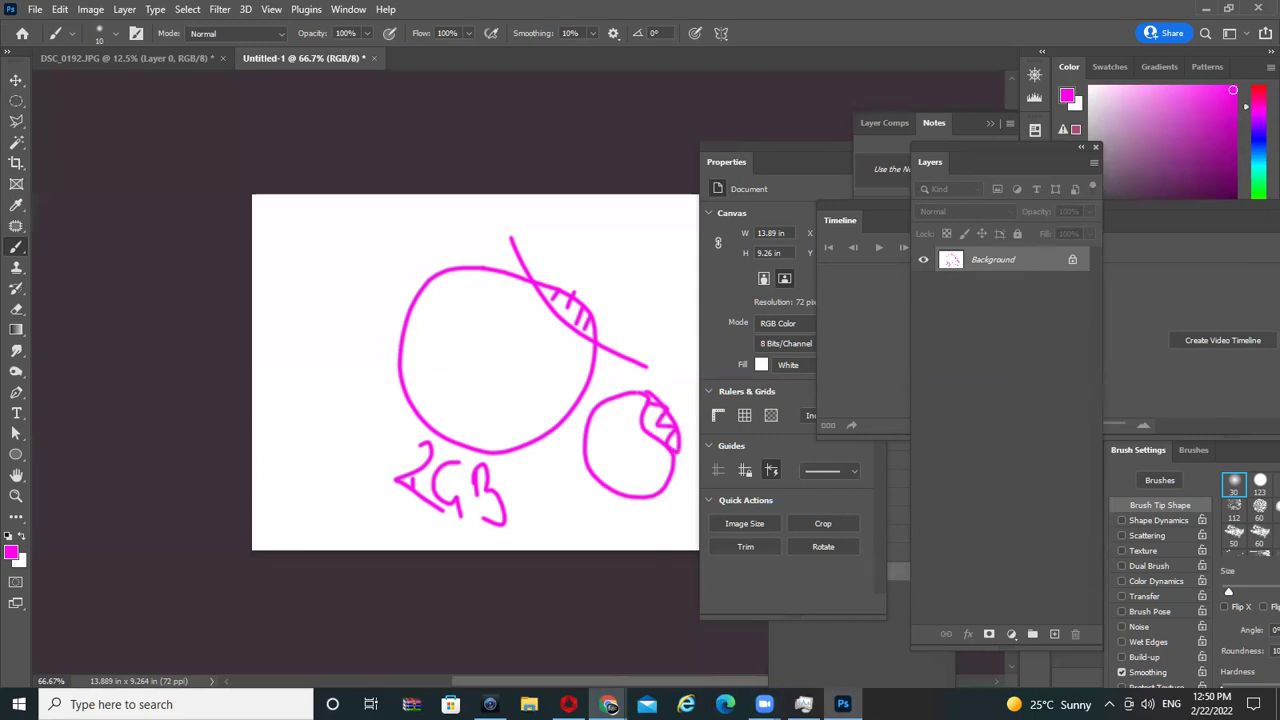
- Switch to the DSC_0192.JPG photo and turn on View > Gamut Warning
{"action": "key", "text": "alt+Tab"}
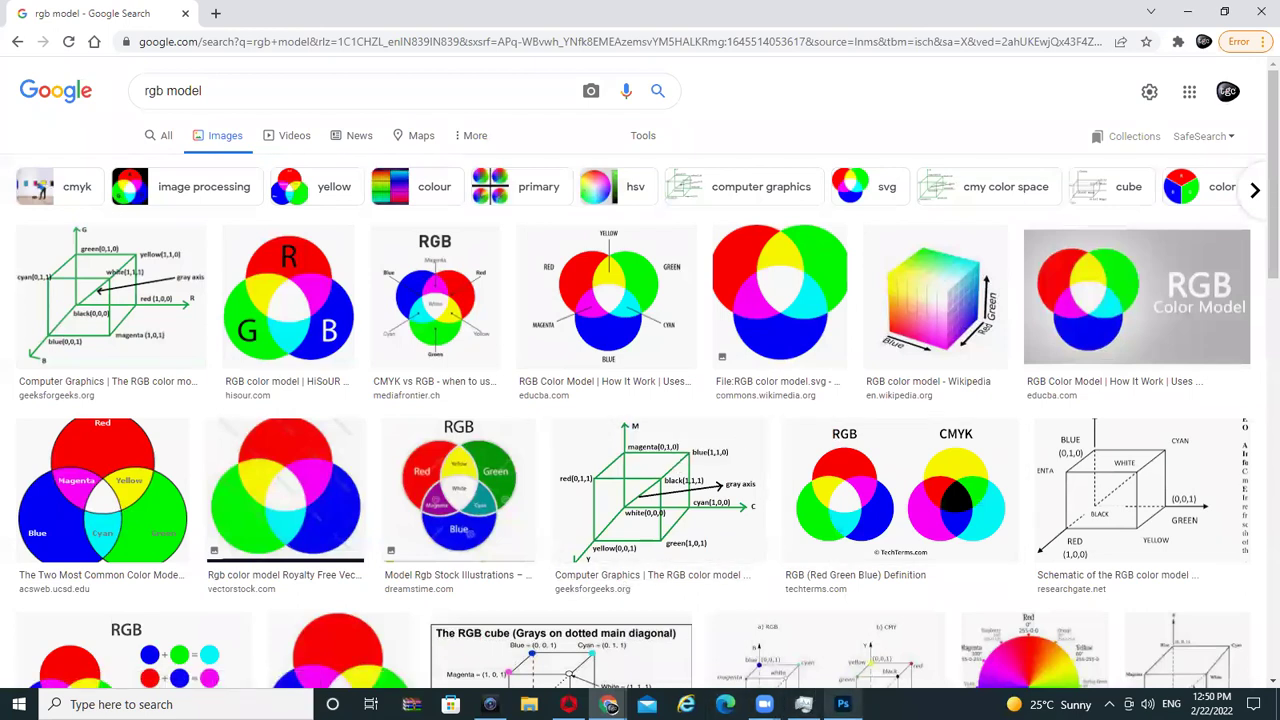
{"action": "key", "text": "alt+Tab"}
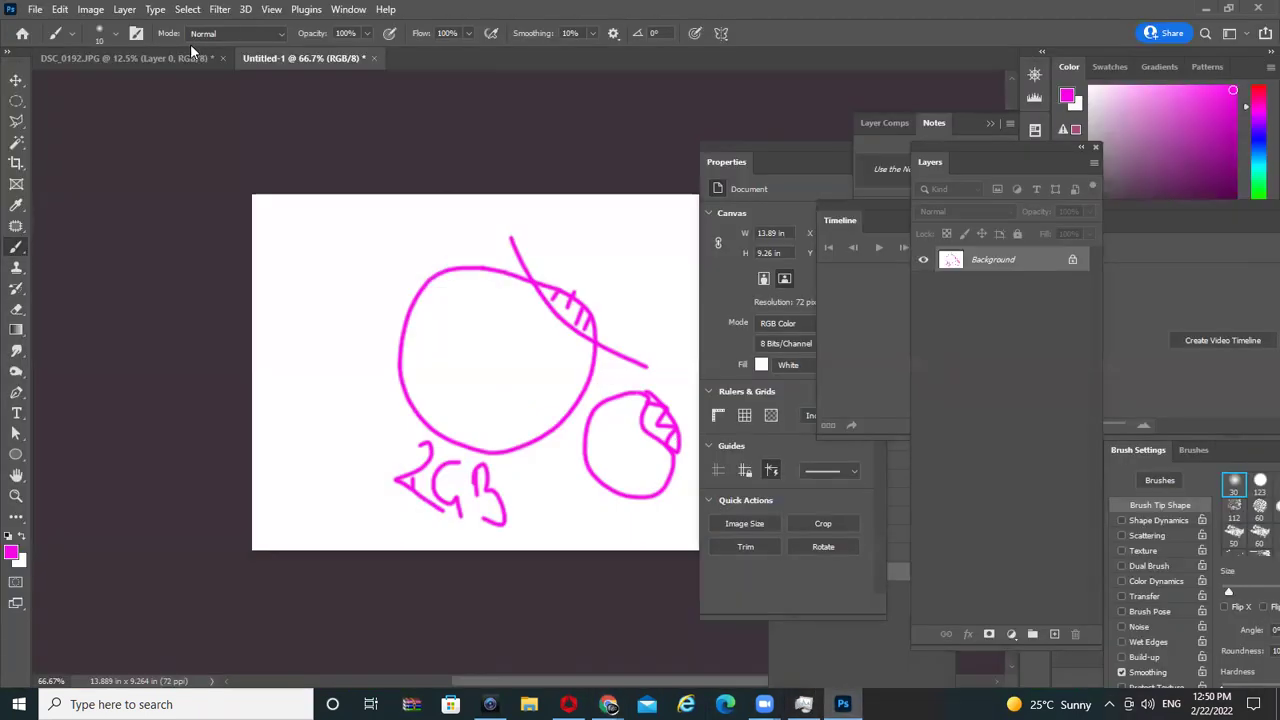
{"action": "left_click", "coordinate": [190, 57]}
{"action": "left_click", "coordinate": [283, 10]}
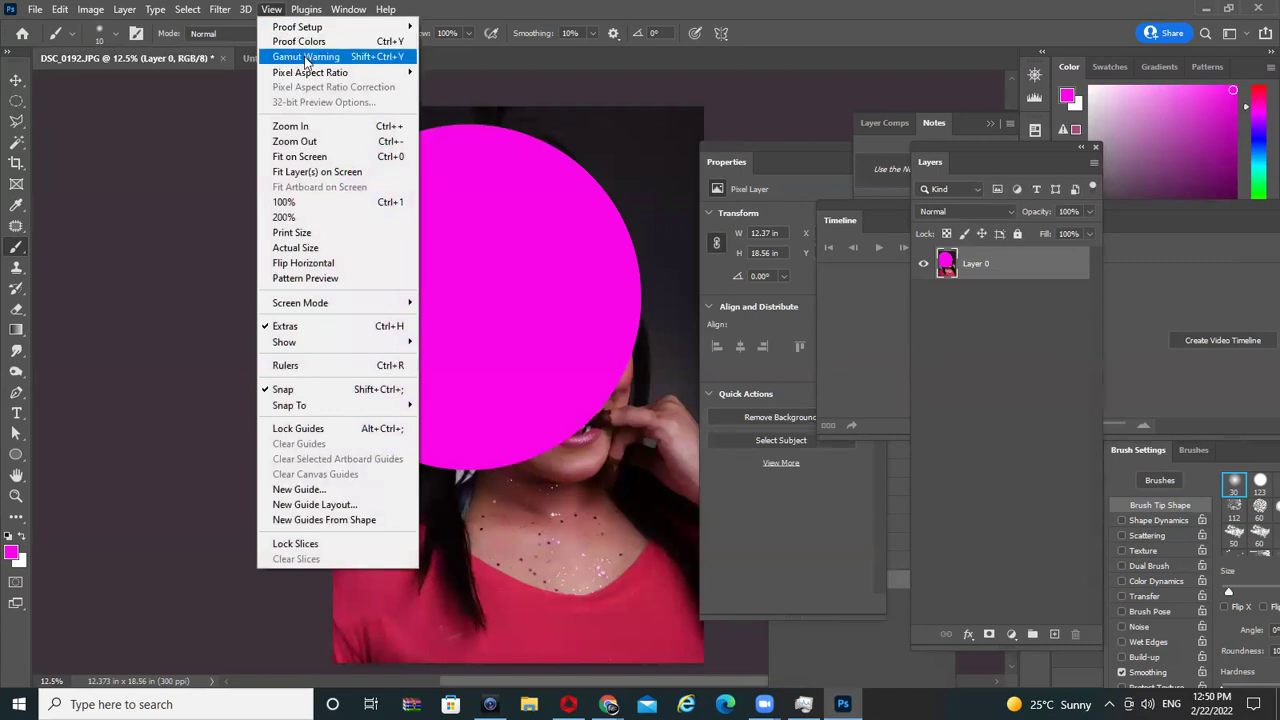
{"action": "left_click", "coordinate": [305, 56]}
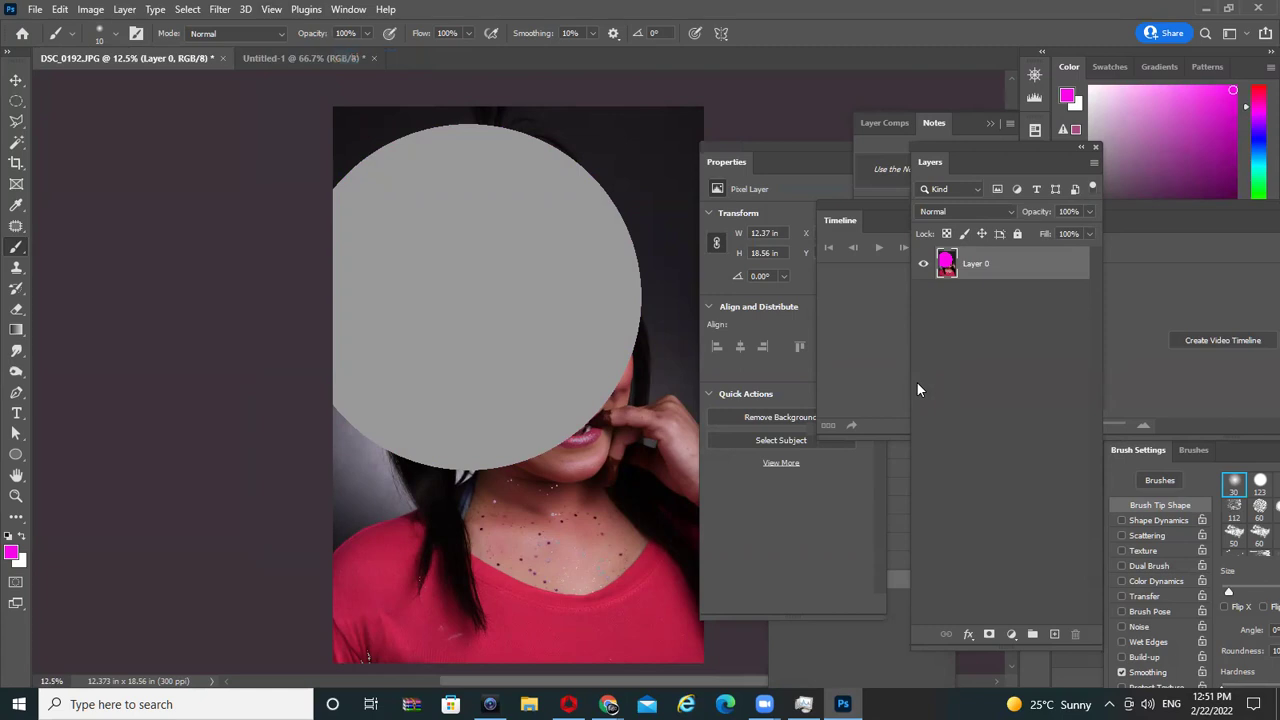
- Turn the gamut warning off and enable View > Proof Colors for a CMYK preview
{"action": "key", "text": "ctrl+shift+d"}
{"action": "key", "text": "ctrl+d"}
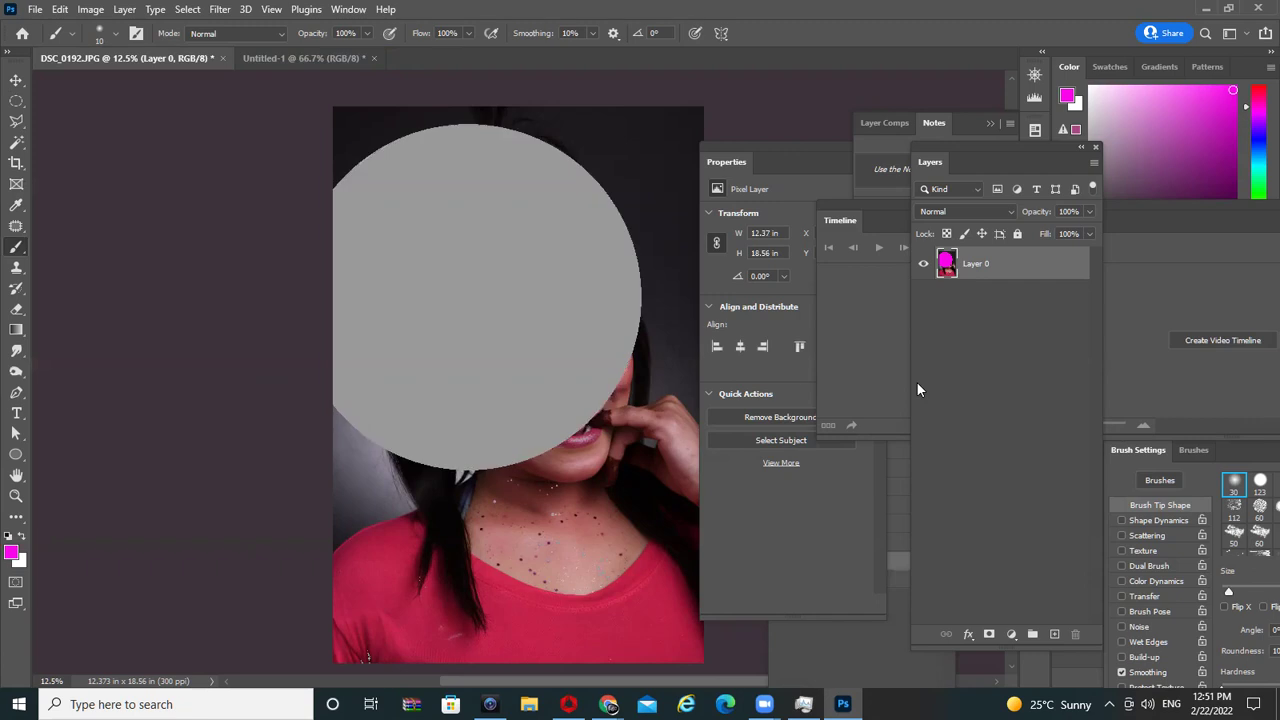
{"action": "left_click", "coordinate": [306, 9]}
{"action": "left_click", "coordinate": [301, 57]}
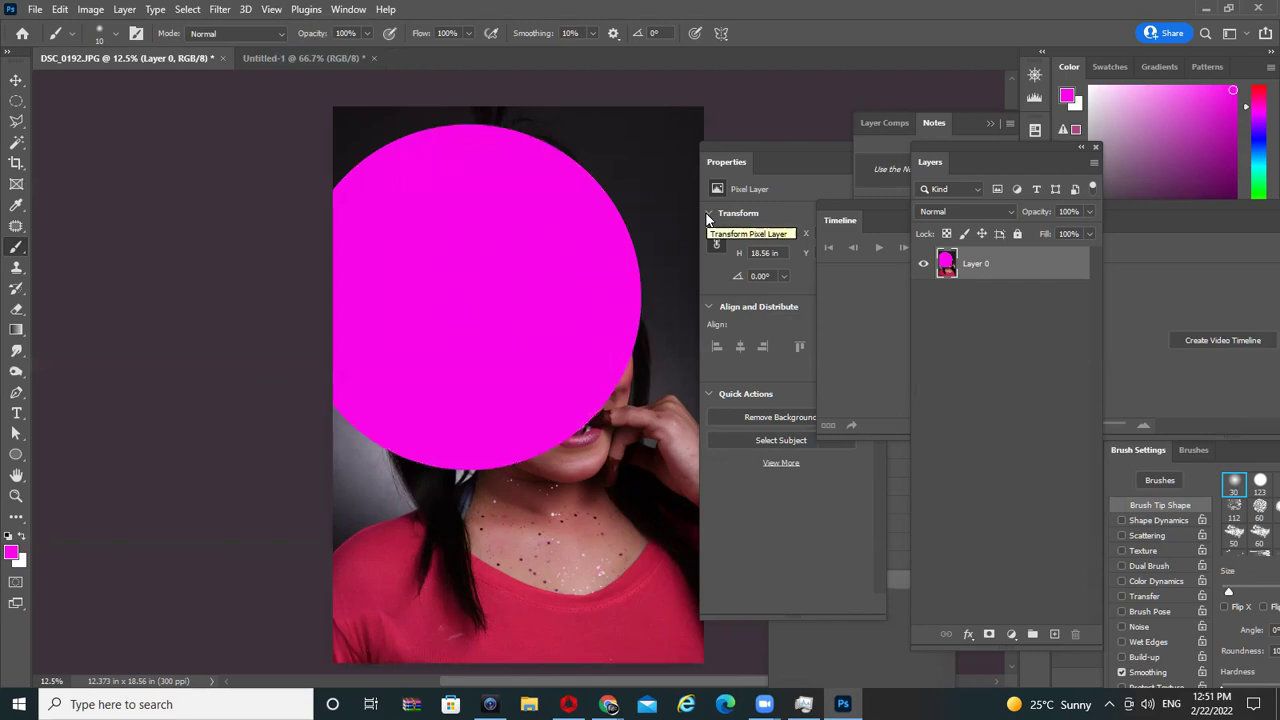
{"action": "left_click", "coordinate": [270, 10]}
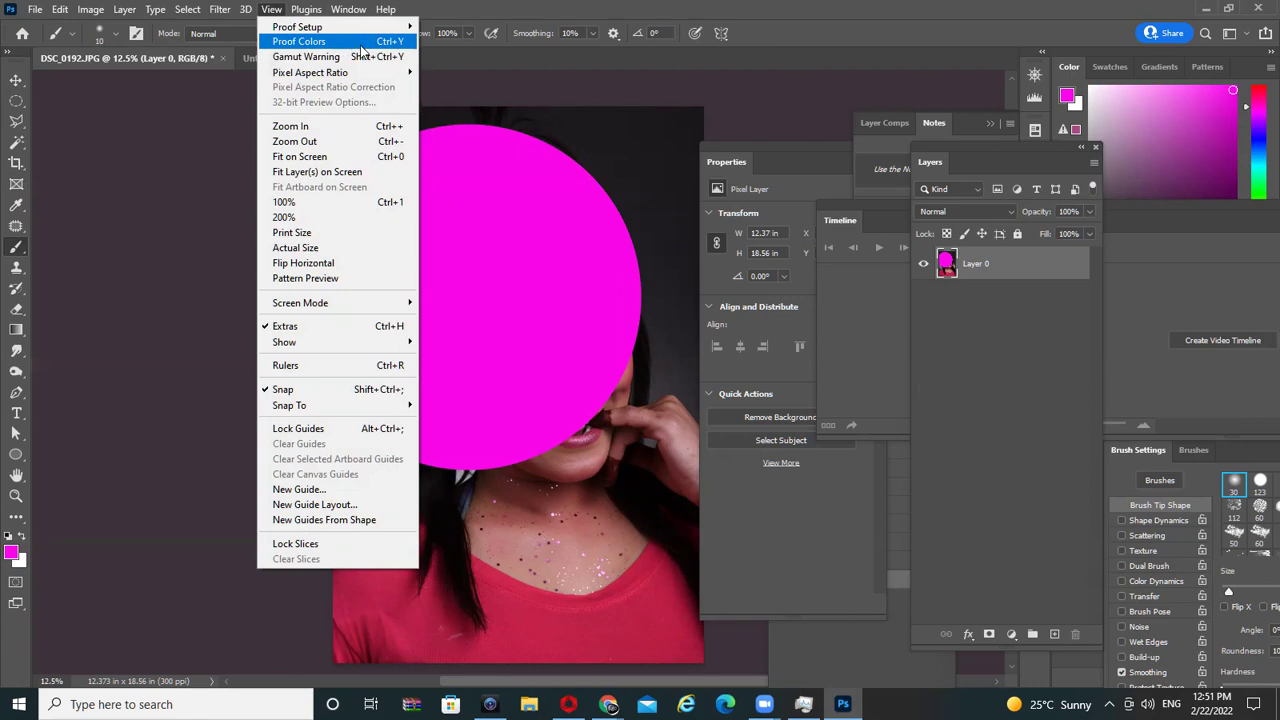
{"action": "left_click", "coordinate": [364, 43]}
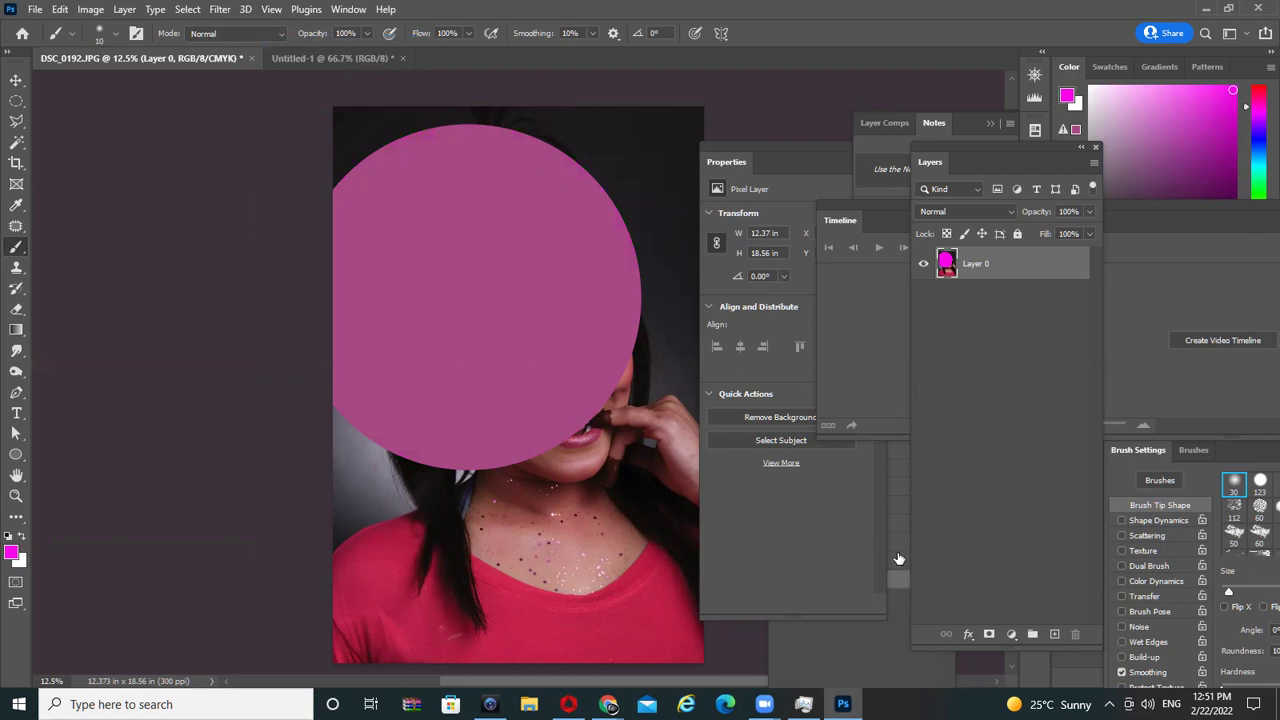
{"action": "mouse_move", "coordinate": [608, 704]}
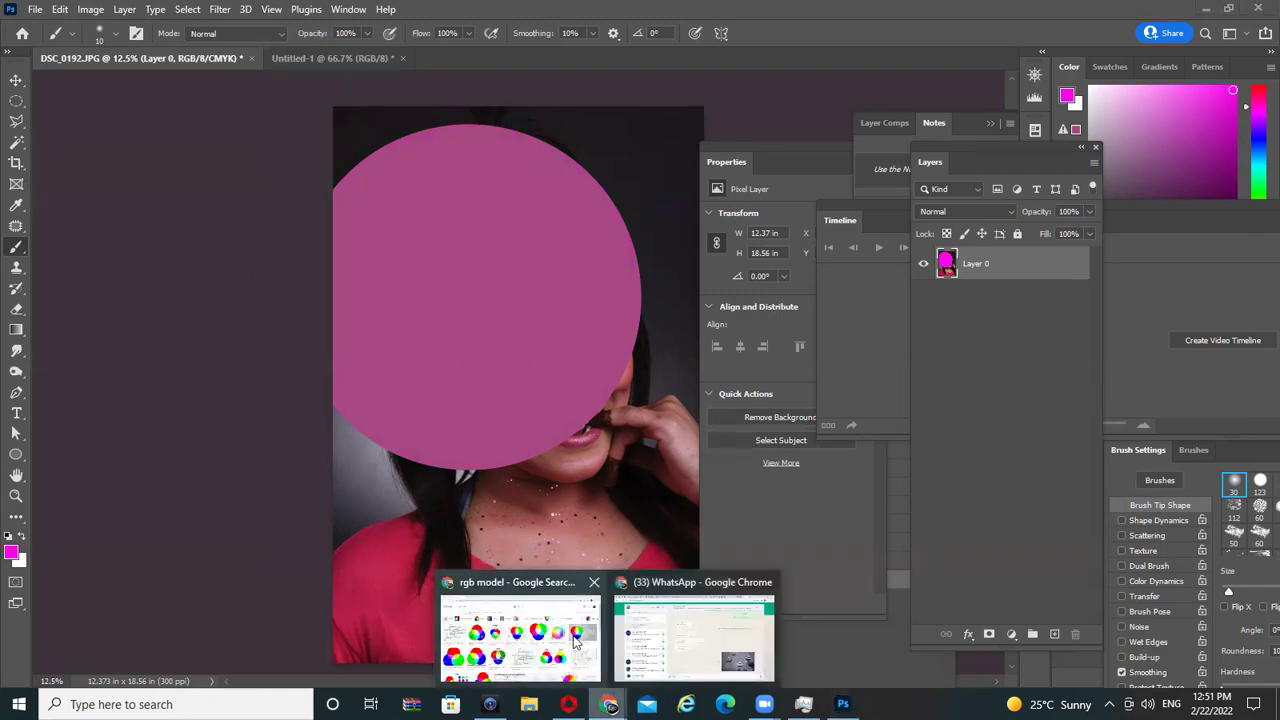
- Search Google for 'nightlife' in Chrome and show the image results
{"action": "left_click", "coordinate": [575, 645]}
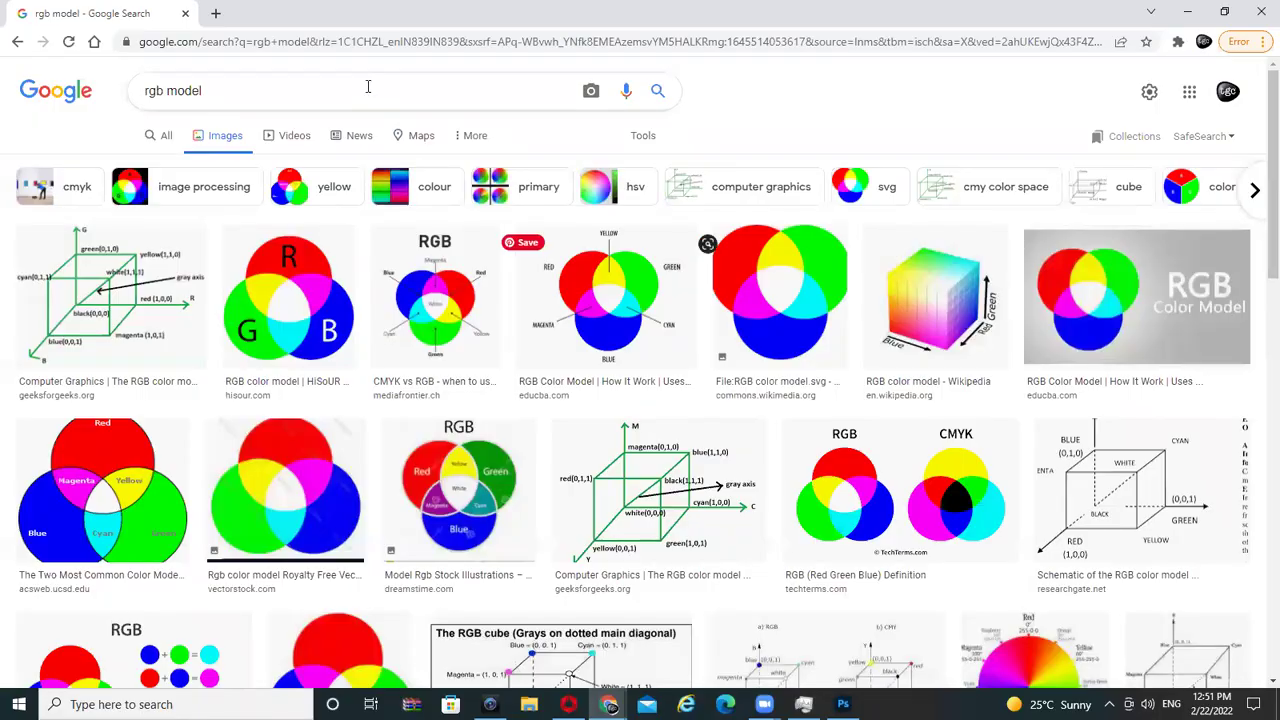
{"action": "left_click", "coordinate": [416, 44]}
{"action": "type", "text": "nightlife"}
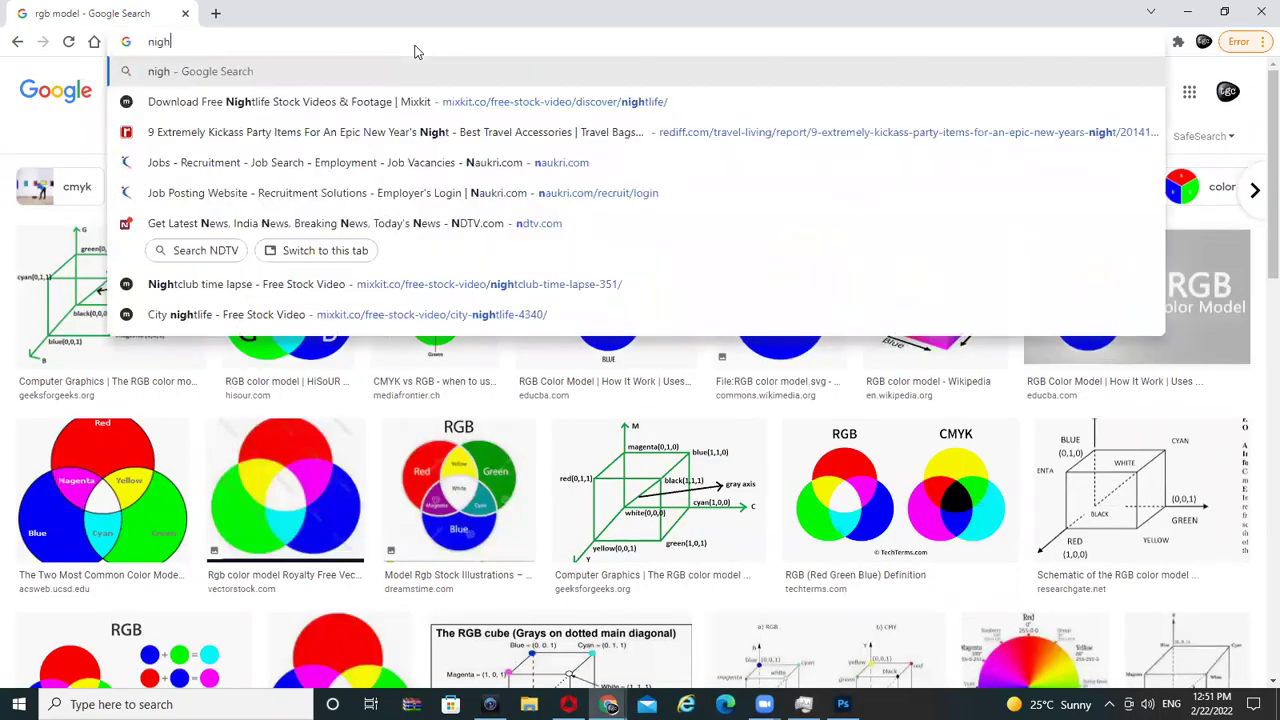
{"action": "key", "text": "Return"}
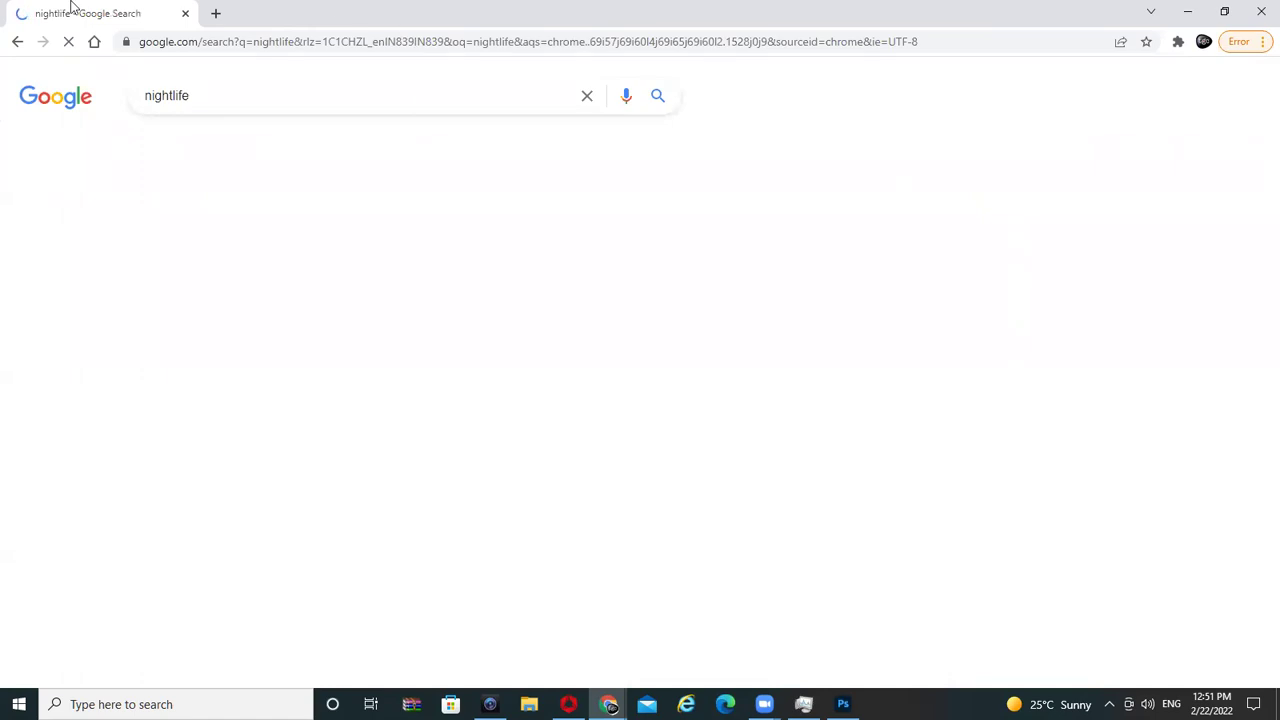
{"action": "left_click", "coordinate": [300, 148]}
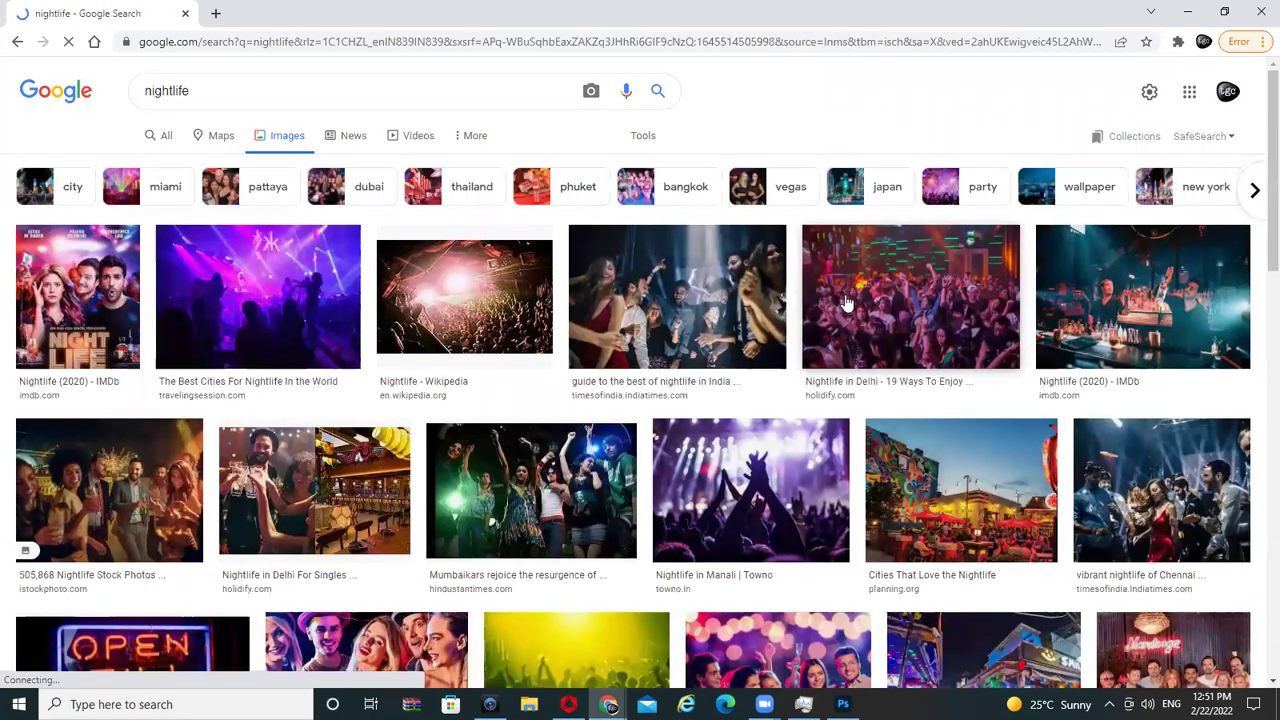
- Open the nightlife concert photo's preview and copy the image
{"action": "scroll", "coordinate": [840, 300], "scroll_direction": "down", "scroll_amount": 1}
{"action": "left_click", "coordinate": [255, 200]}
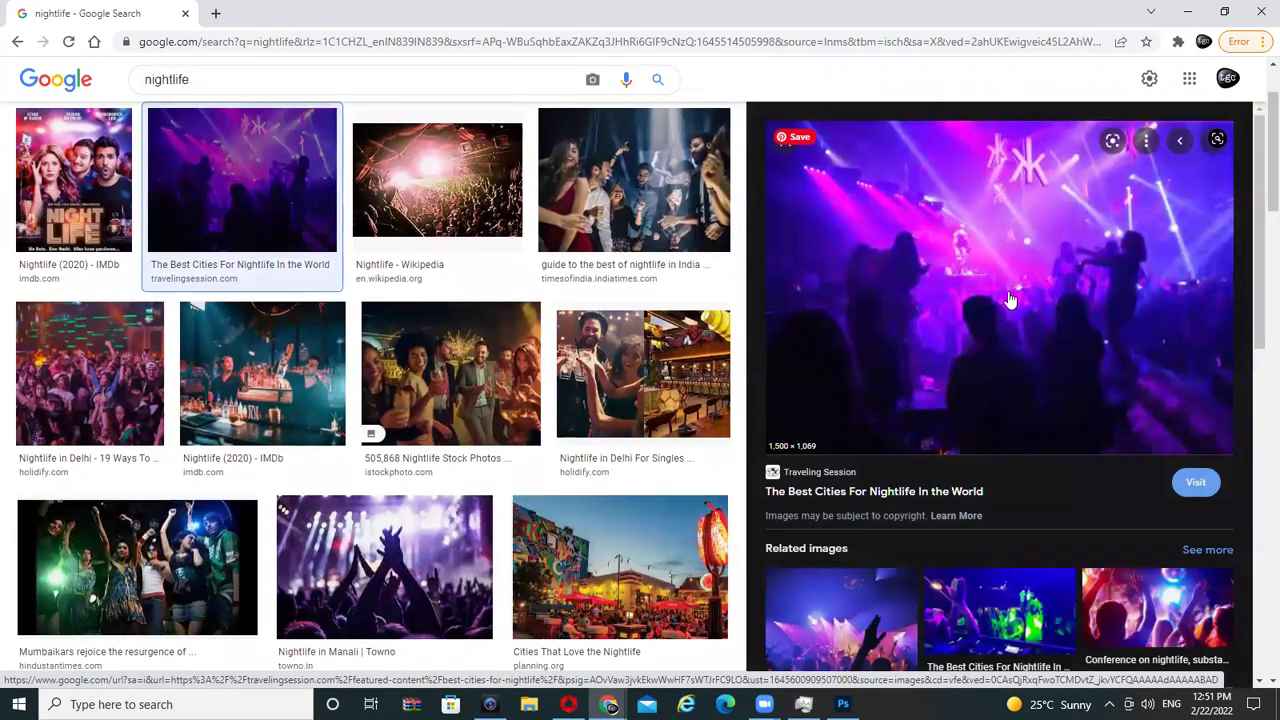
{"action": "right_click", "coordinate": [990, 281]}
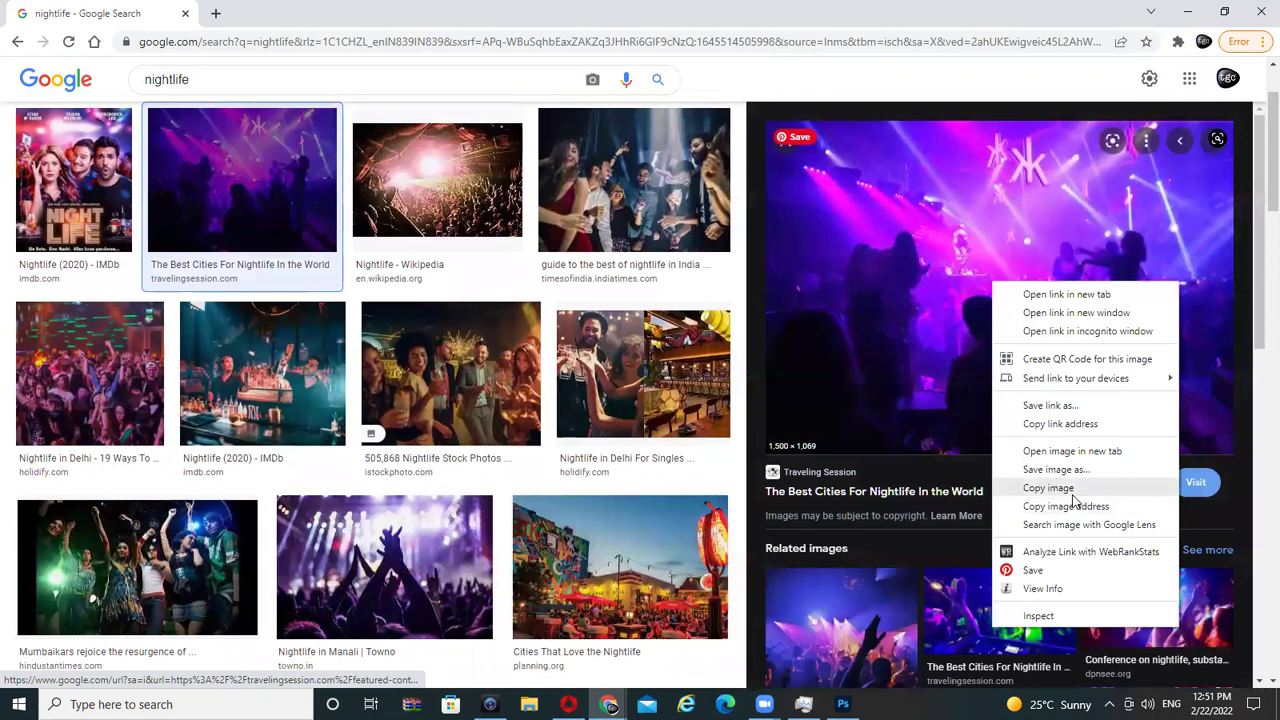
{"action": "left_click", "coordinate": [1075, 490]}
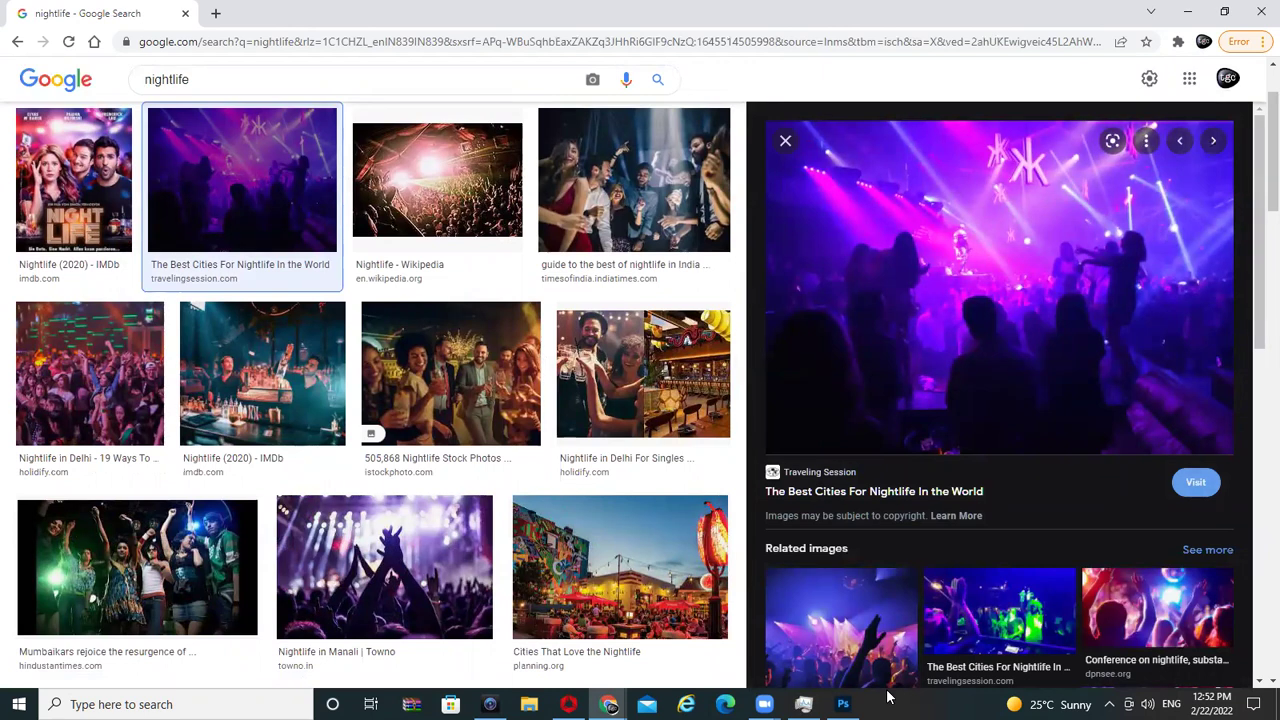
{"action": "left_click", "coordinate": [843, 704]}
- Create a 1500 × 1069 document from the clipboard, paste the photo, and hide panels
{"action": "left_click", "coordinate": [35, 9]}
{"action": "left_click", "coordinate": [45, 28]}
{"action": "left_click", "coordinate": [955, 585]}
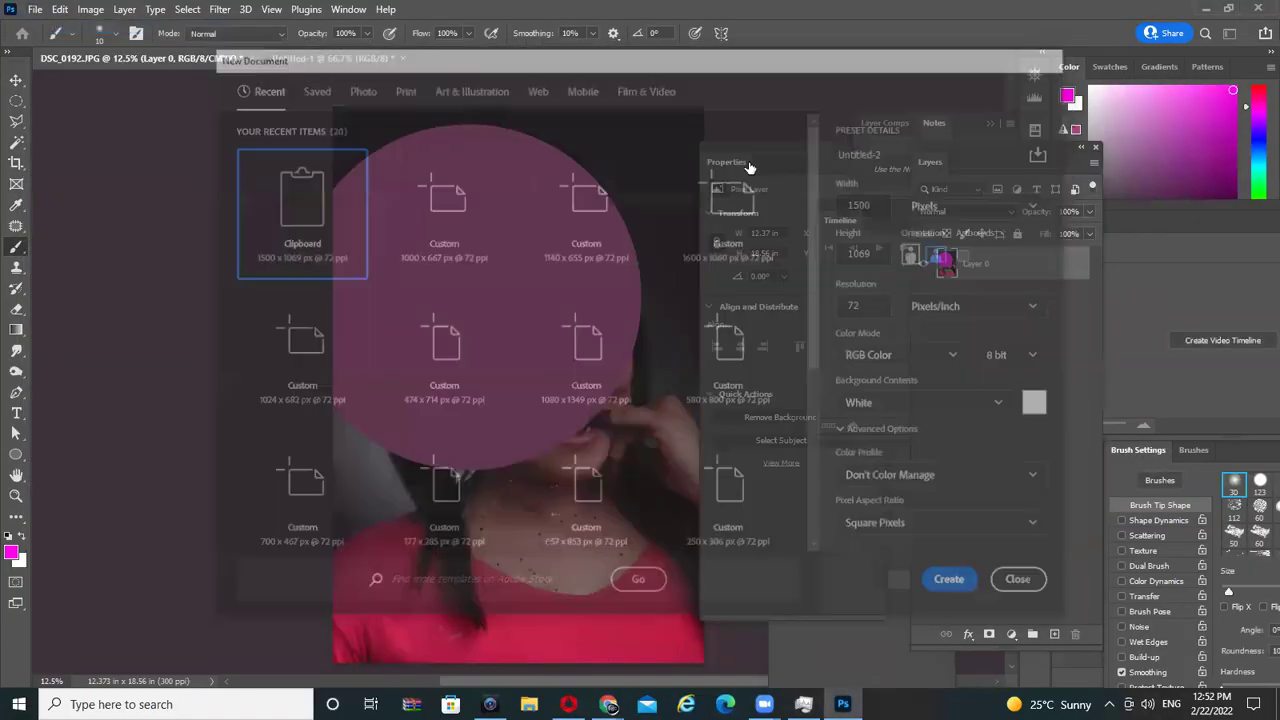
{"action": "key", "text": "ctrl+v"}
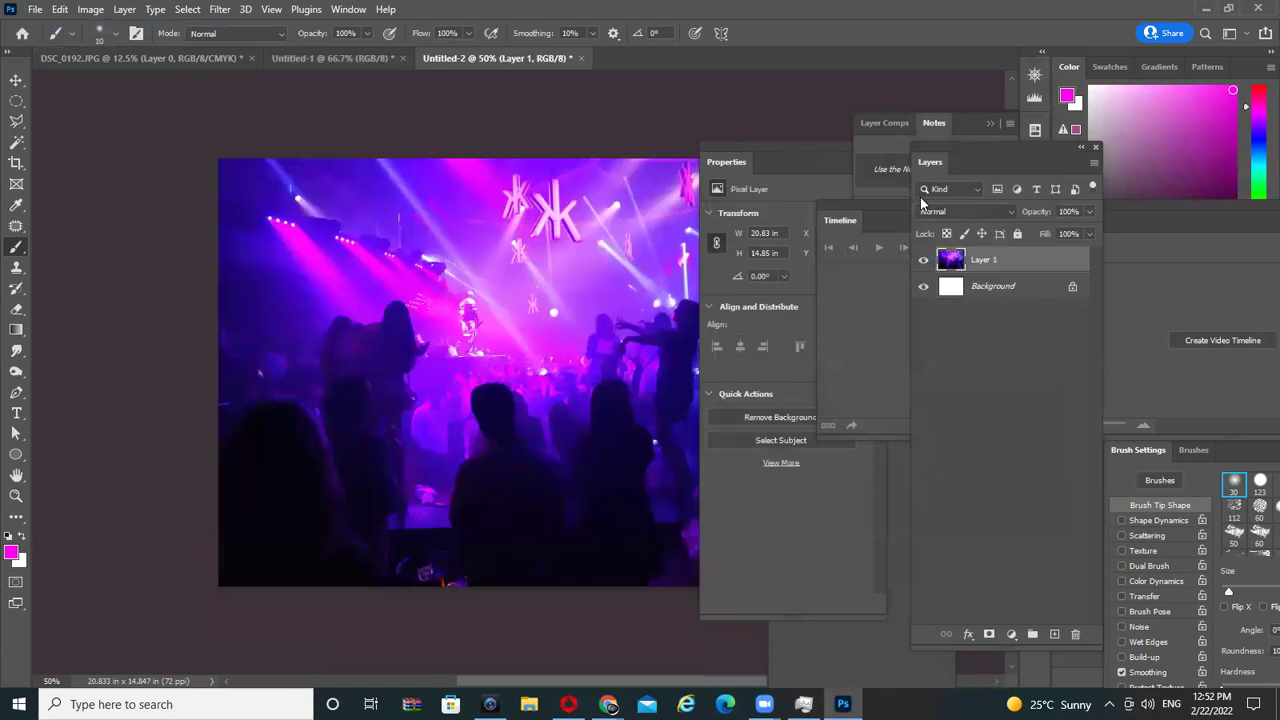
{"action": "key", "text": "Tab"}
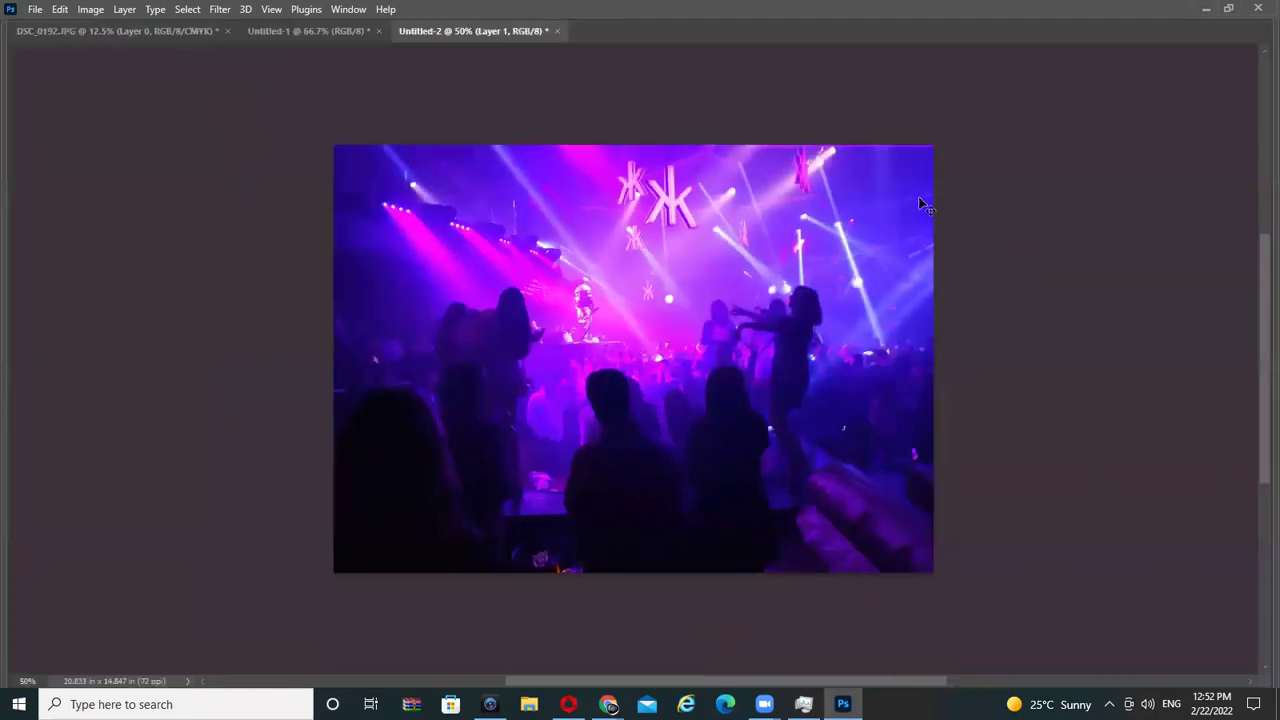
- Toggle the CMYK proof preview and gamut warning on and off to compare
{"action": "key", "text": "ctrl+y"}
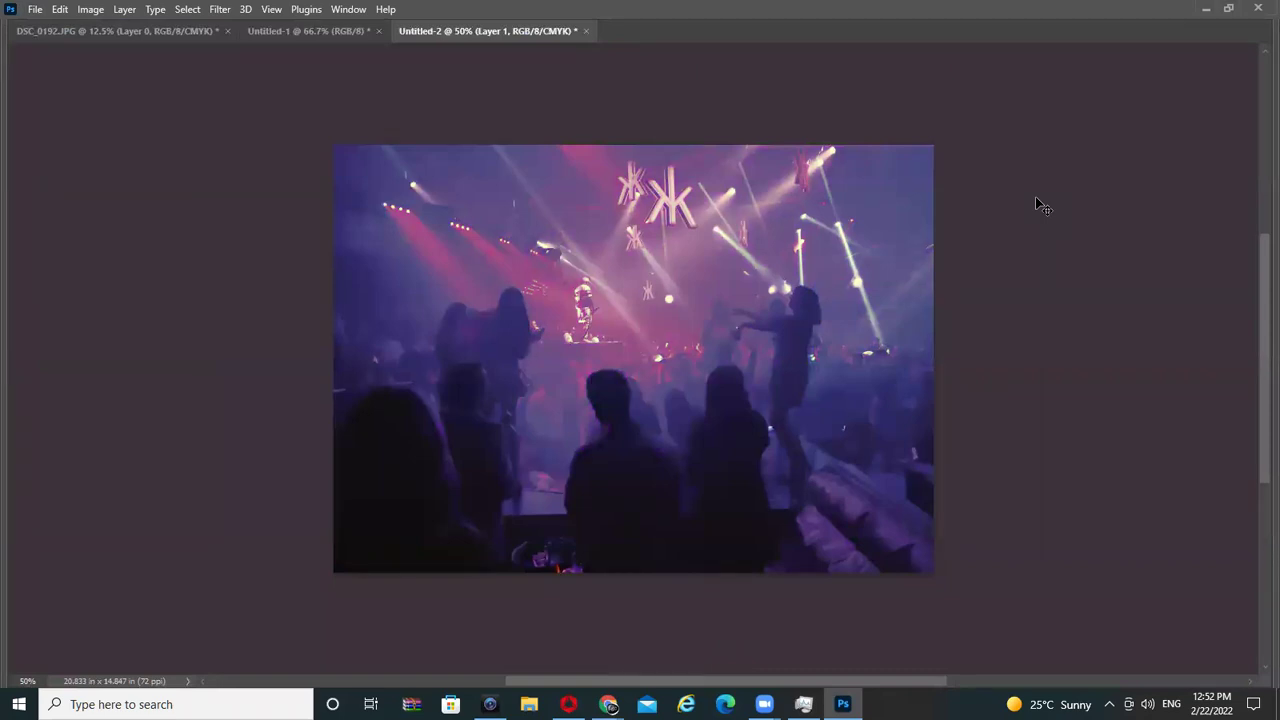
{"action": "key", "text": "ctrl+y"}
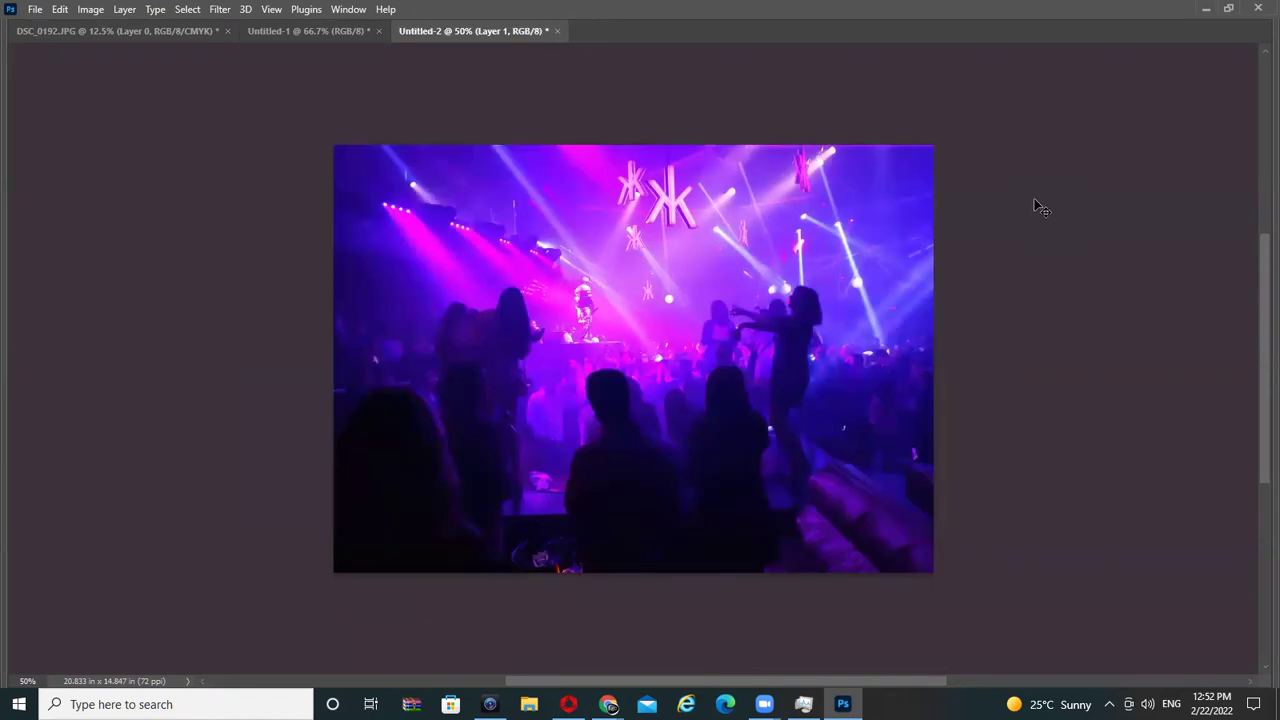
{"action": "key", "text": "ctrl+alt+f"}
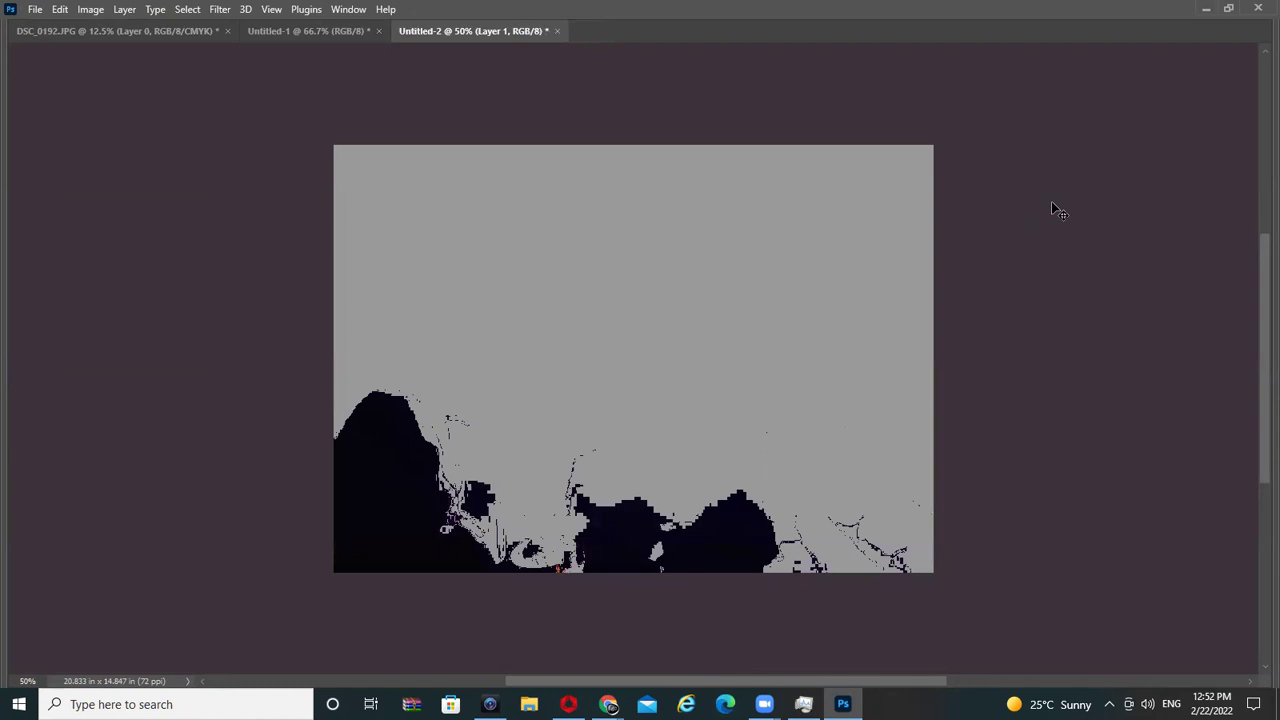
{"action": "key", "text": "ctrl+z"}
{"action": "key", "text": "ctrl+shift+z"}
{"action": "key", "text": "ctrl+z"}
{"action": "key", "text": "ctrl+shift+z"}
{"action": "key", "text": "ctrl+z"}
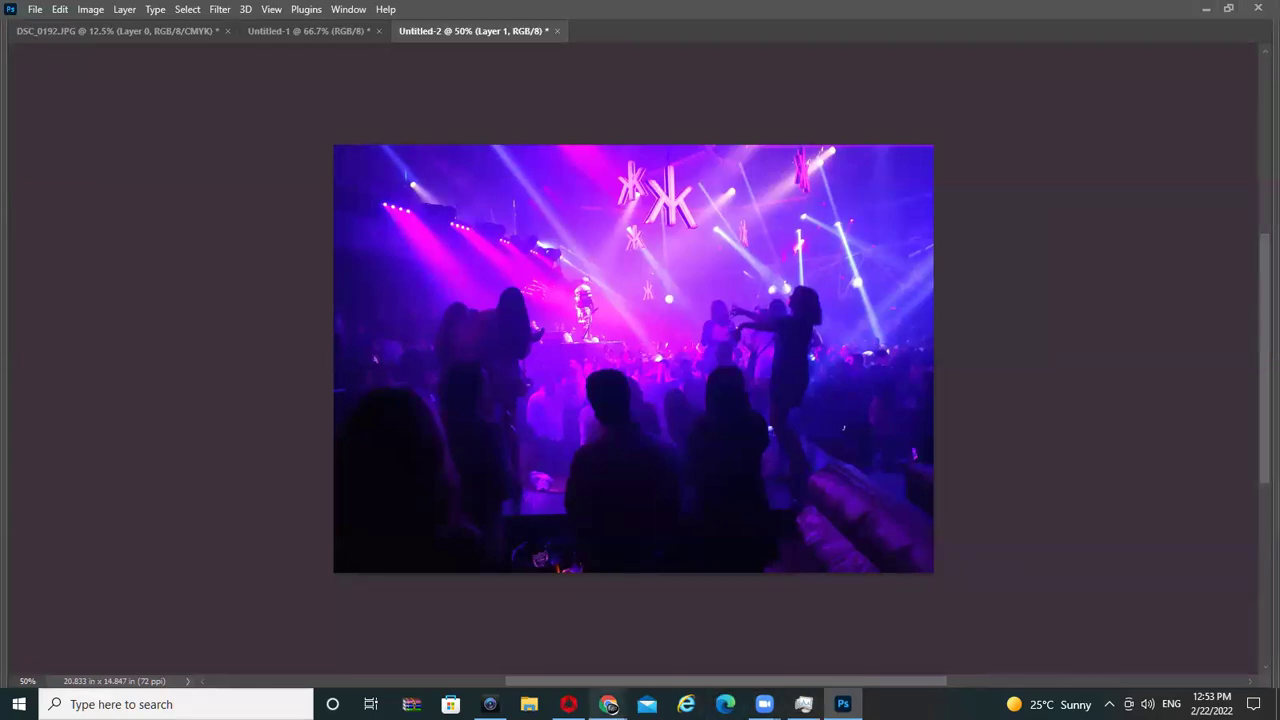
- Search Google for 'rgb model' in Chrome and show the image results
{"action": "mouse_move", "coordinate": [608, 704]}
{"action": "left_click", "coordinate": [520, 630]}
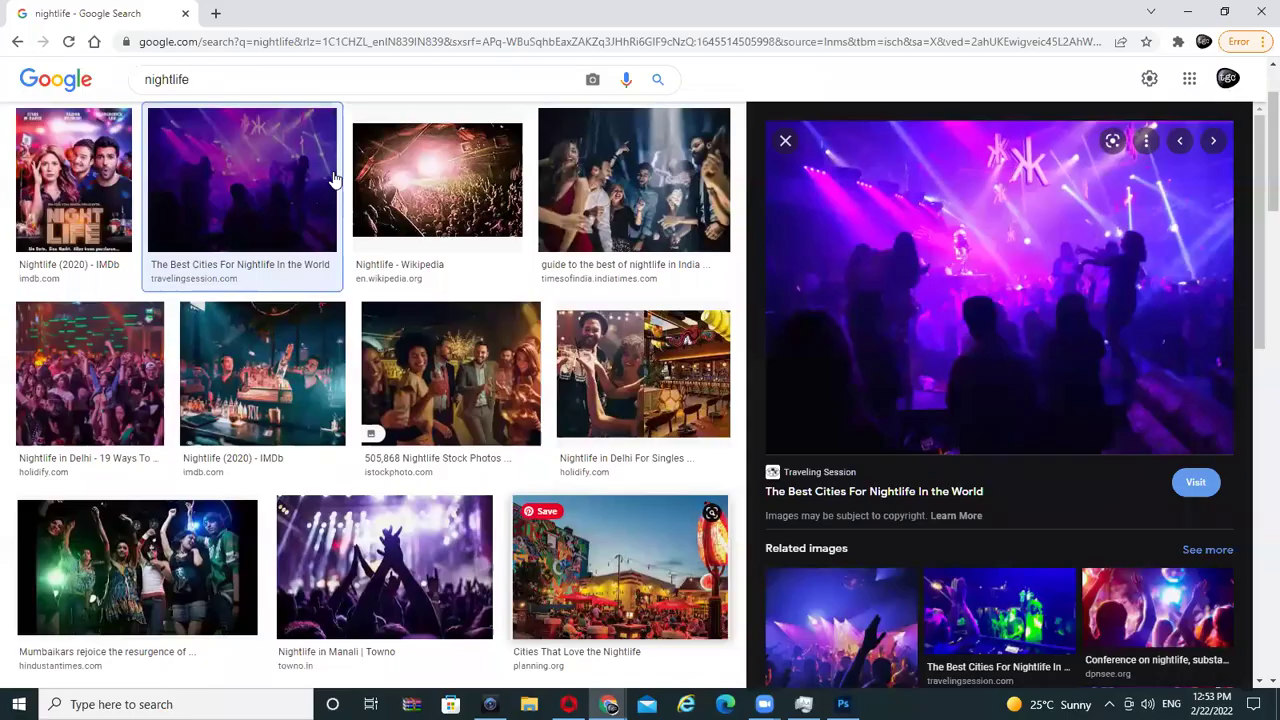
{"action": "left_click", "coordinate": [194, 42]}
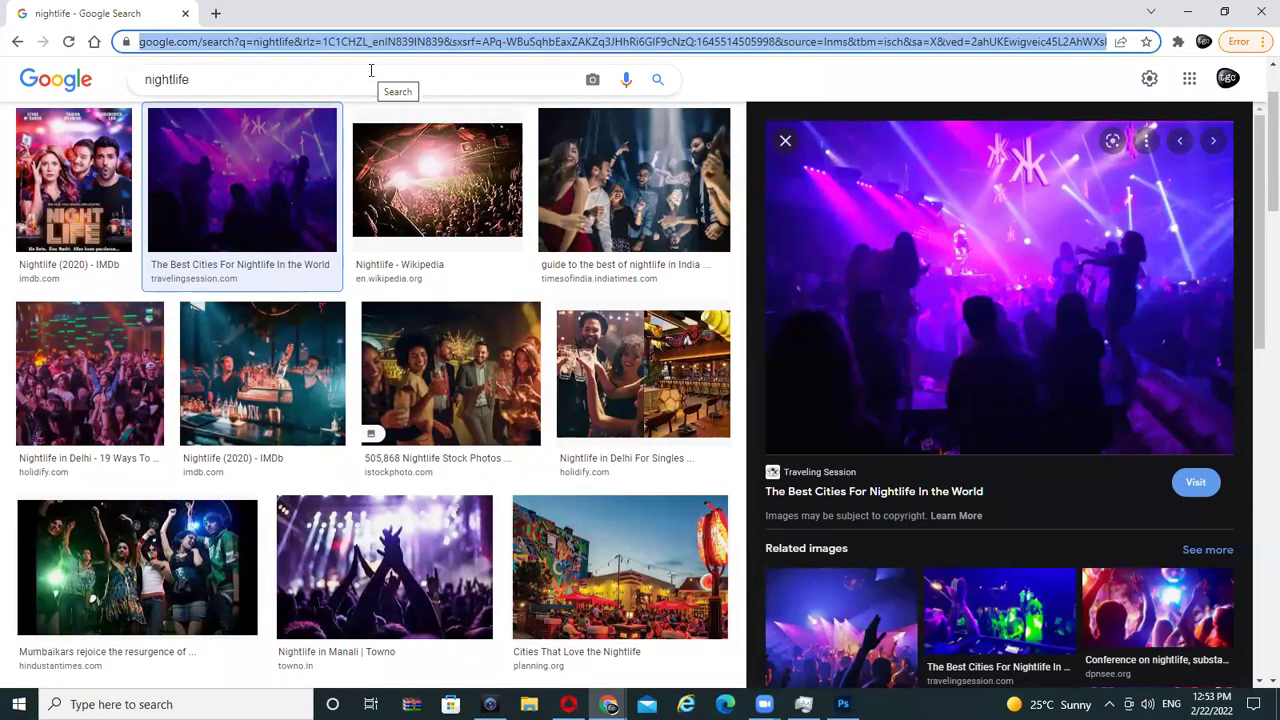
{"action": "type", "text": "rgb model"}
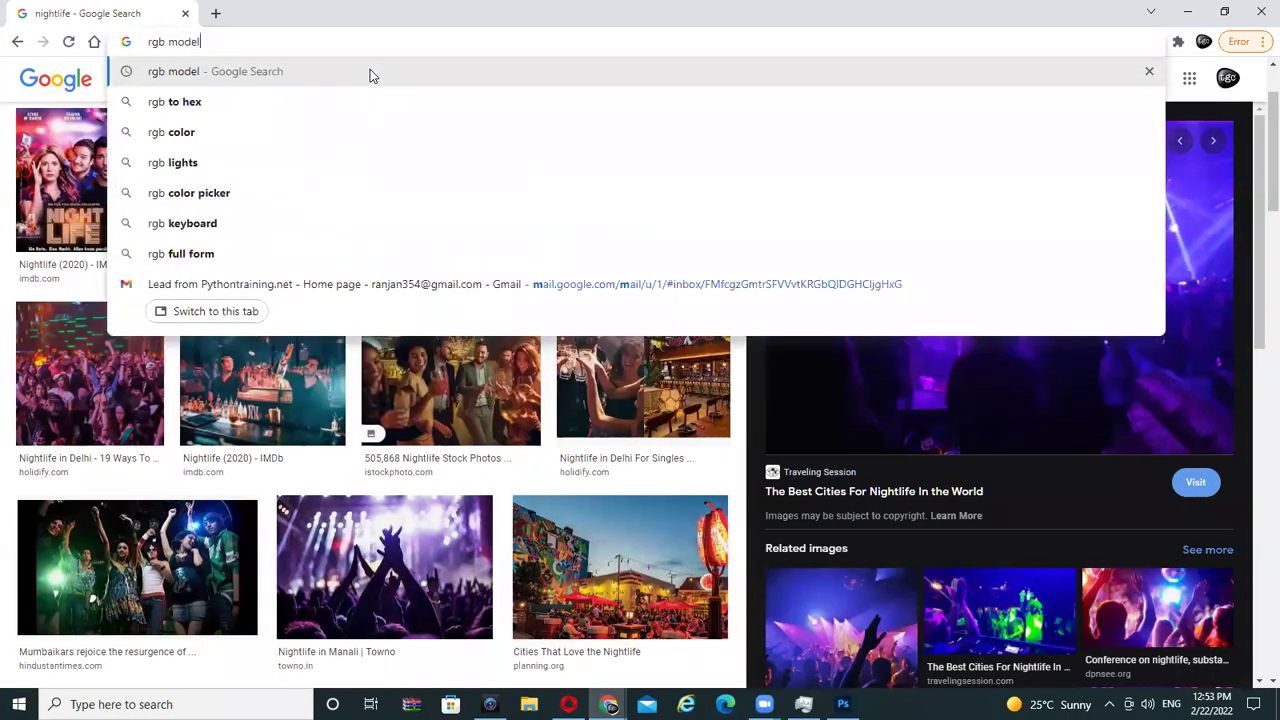
{"action": "key", "text": "Return"}
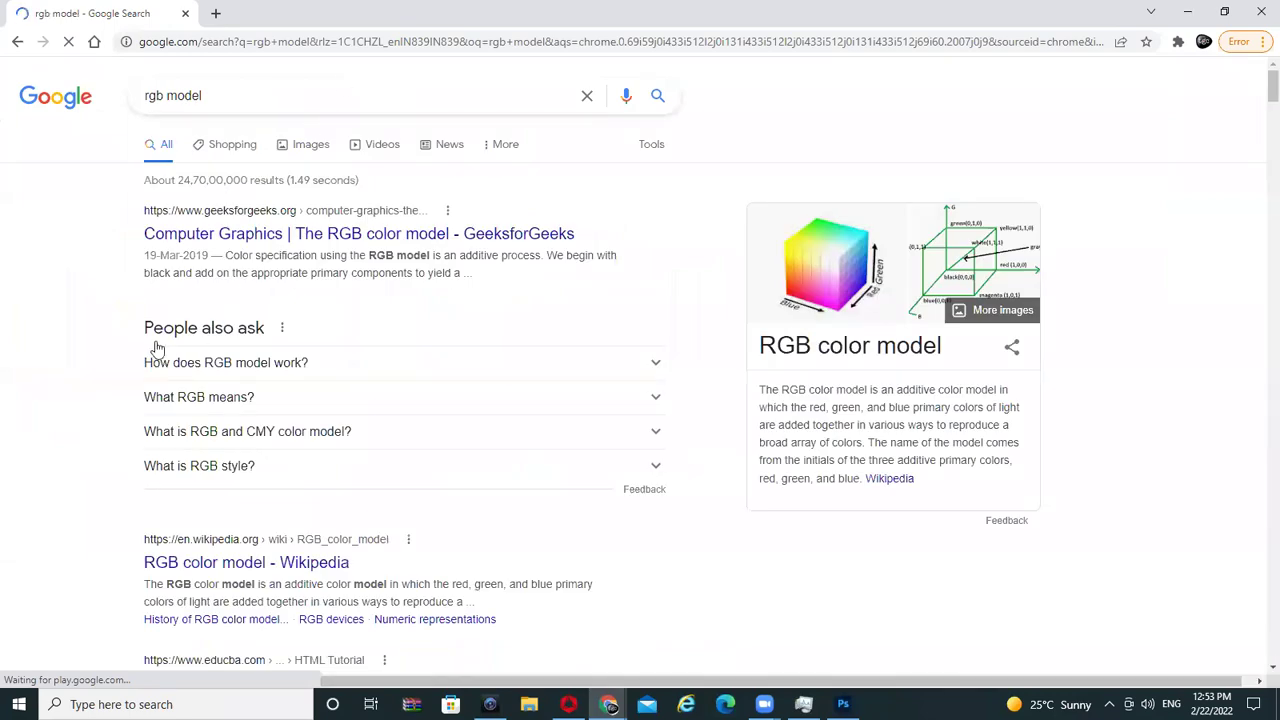
{"action": "left_click", "coordinate": [308, 144]}
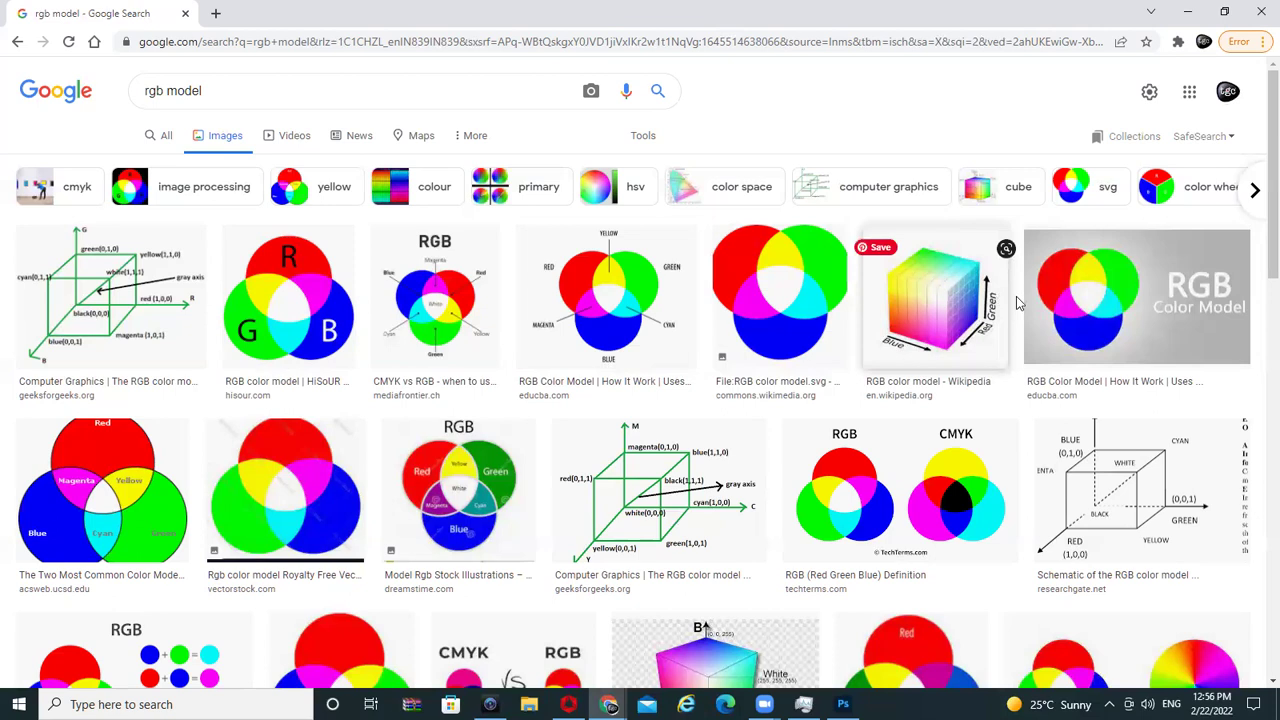
{"action": "mouse_move", "coordinate": [606, 296]}
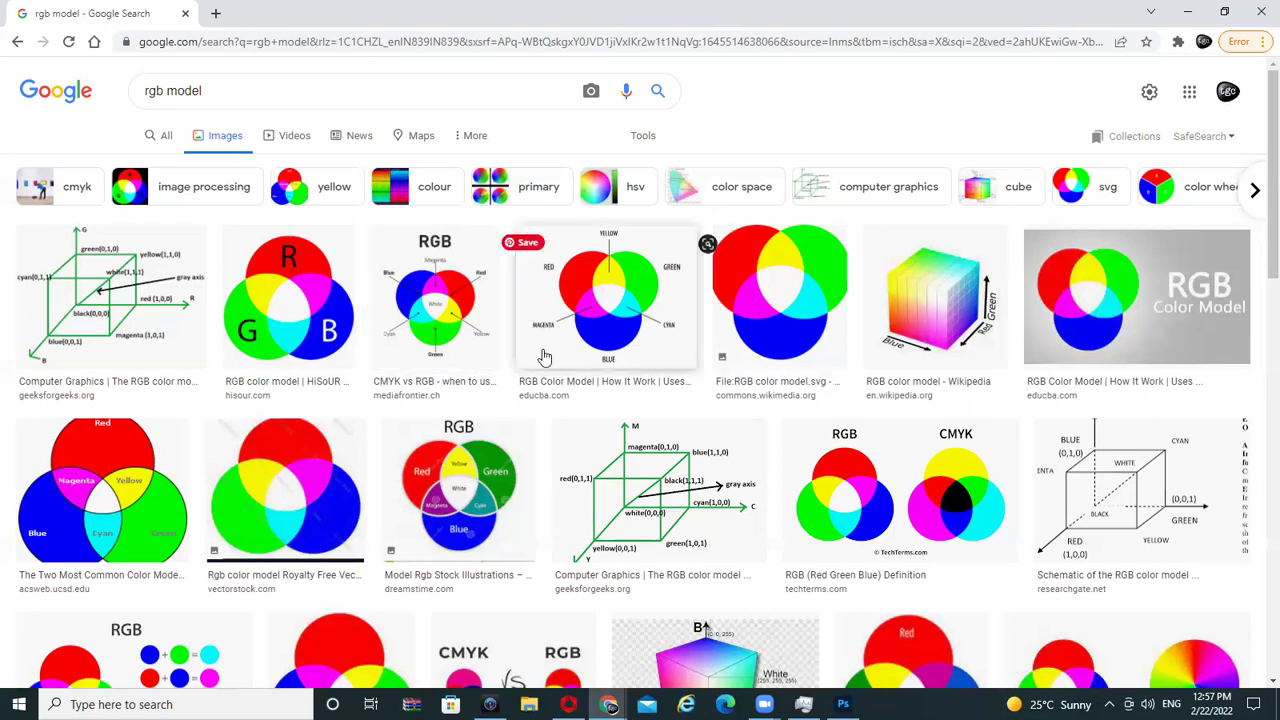
- Scroll the rgb model results and open the CMYK vs RGB image preview
{"action": "scroll", "coordinate": [460, 470], "scroll_direction": "down", "scroll_amount": 2}
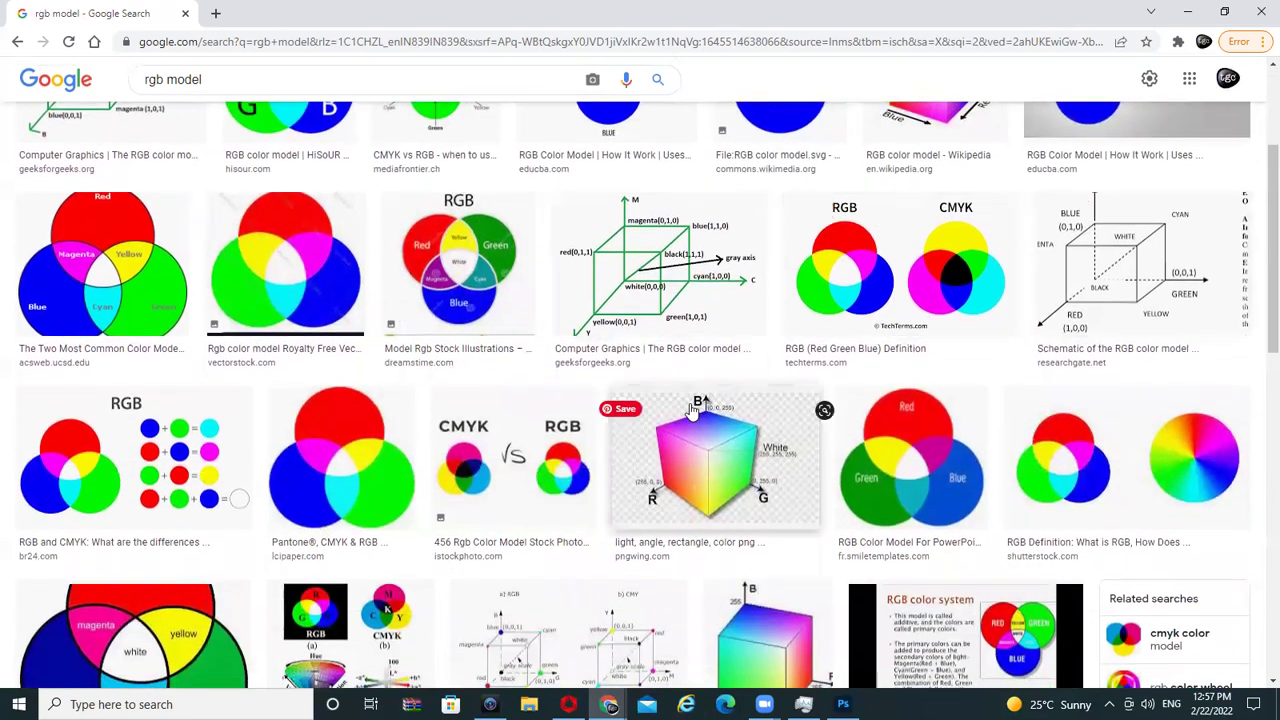
{"action": "scroll", "coordinate": [866, 383], "scroll_direction": "down", "scroll_amount": 3}
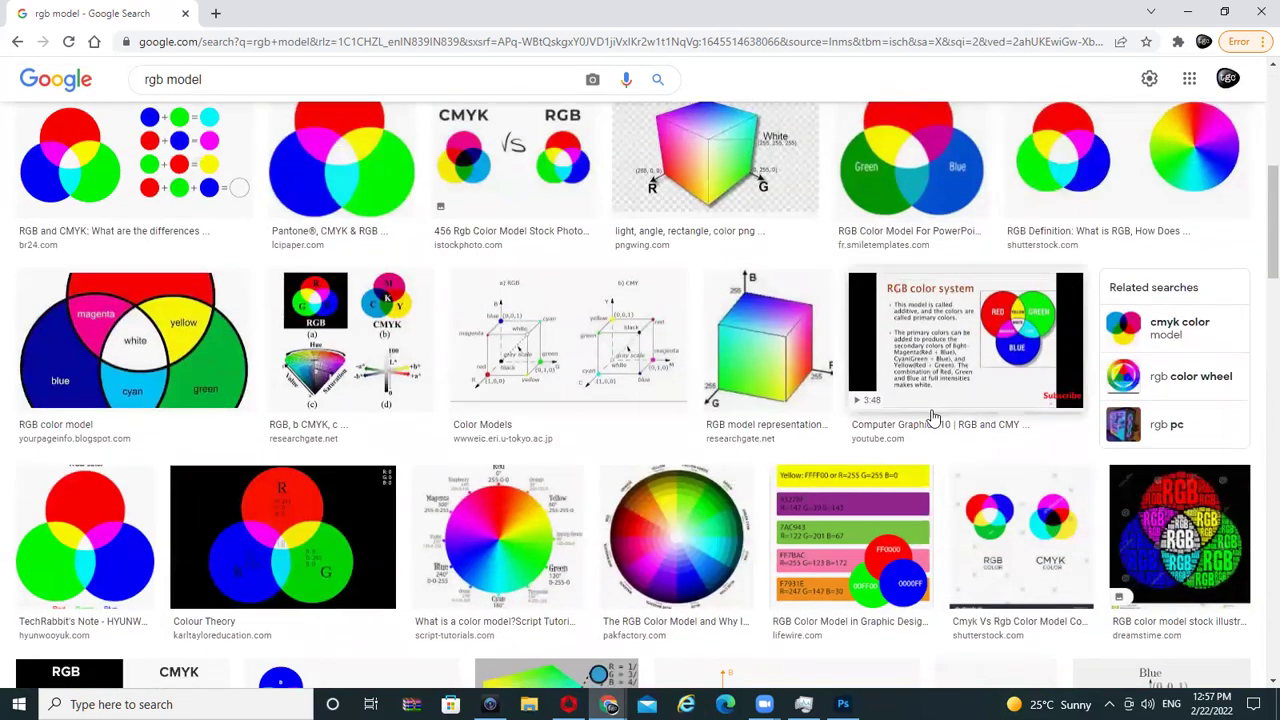
{"action": "left_click", "coordinate": [518, 163]}
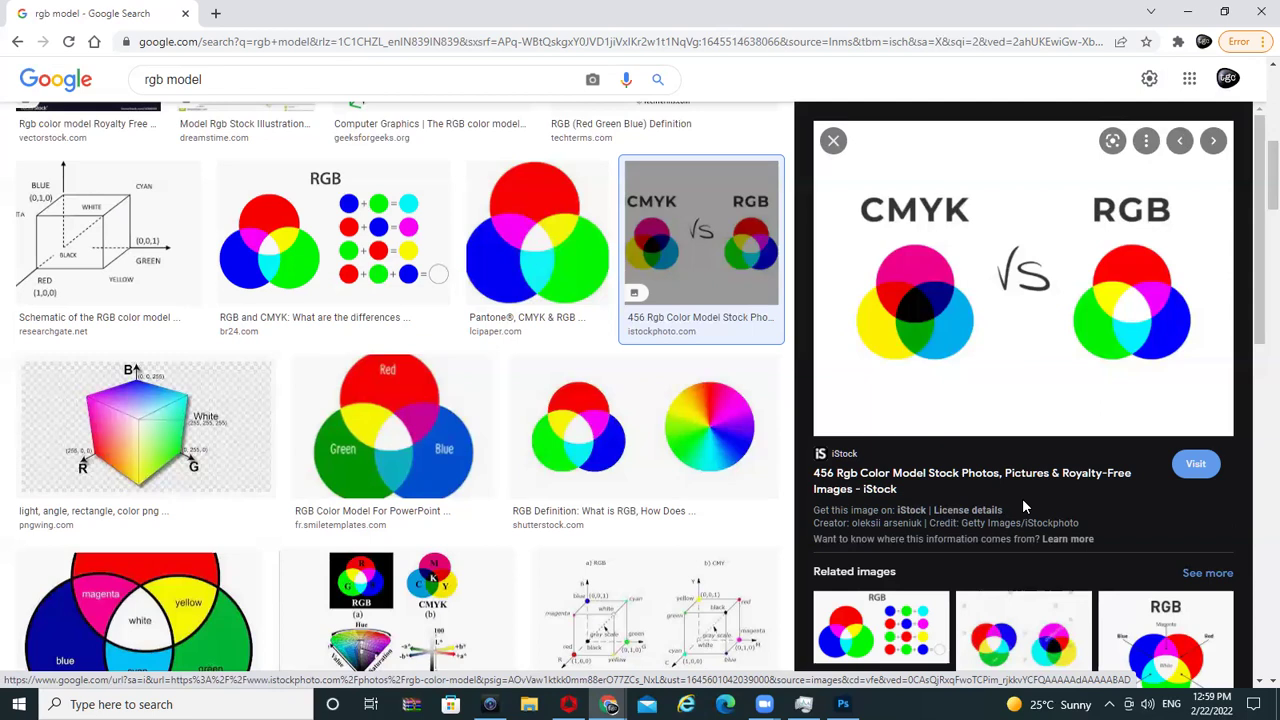
- Select the left portion of the nightlife photo with a rectangular marquee and add a new layer
{"action": "left_click", "coordinate": [843, 704]}
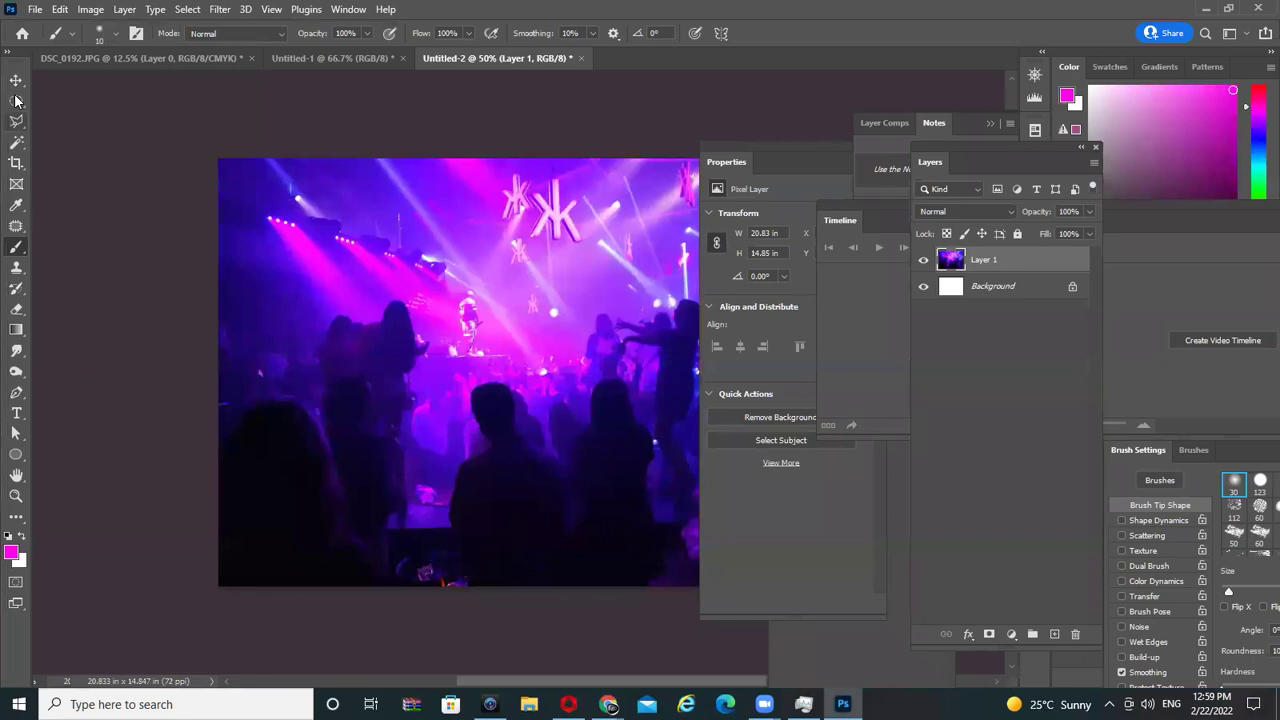
{"action": "right_click", "coordinate": [16, 100]}
{"action": "left_click", "coordinate": [70, 103]}
{"action": "left_click_drag", "start_coordinate": [212, 143], "coordinate": [481, 622]}
{"action": "key", "text": "ctrl+shift+alt+n"}
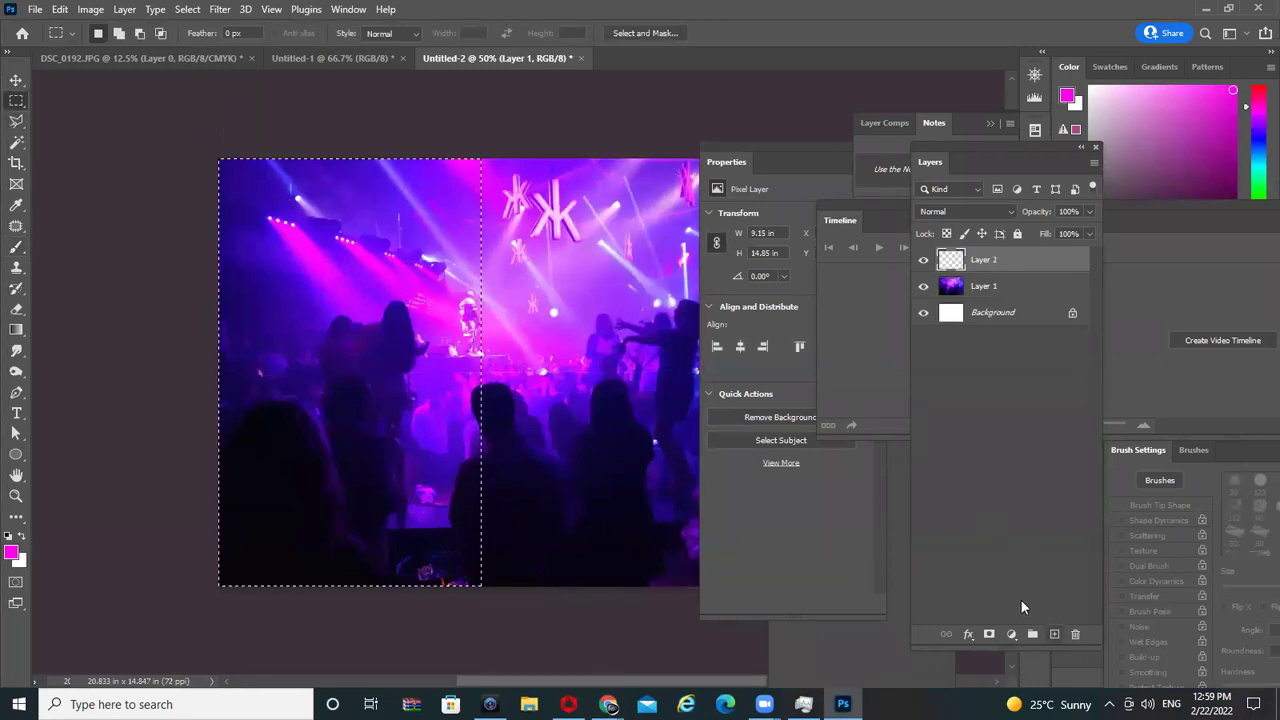
- Set the foreground colour to white, R 255, G 255, B 255, after testing an invalid red entry
{"action": "left_click", "coordinate": [11, 552]}
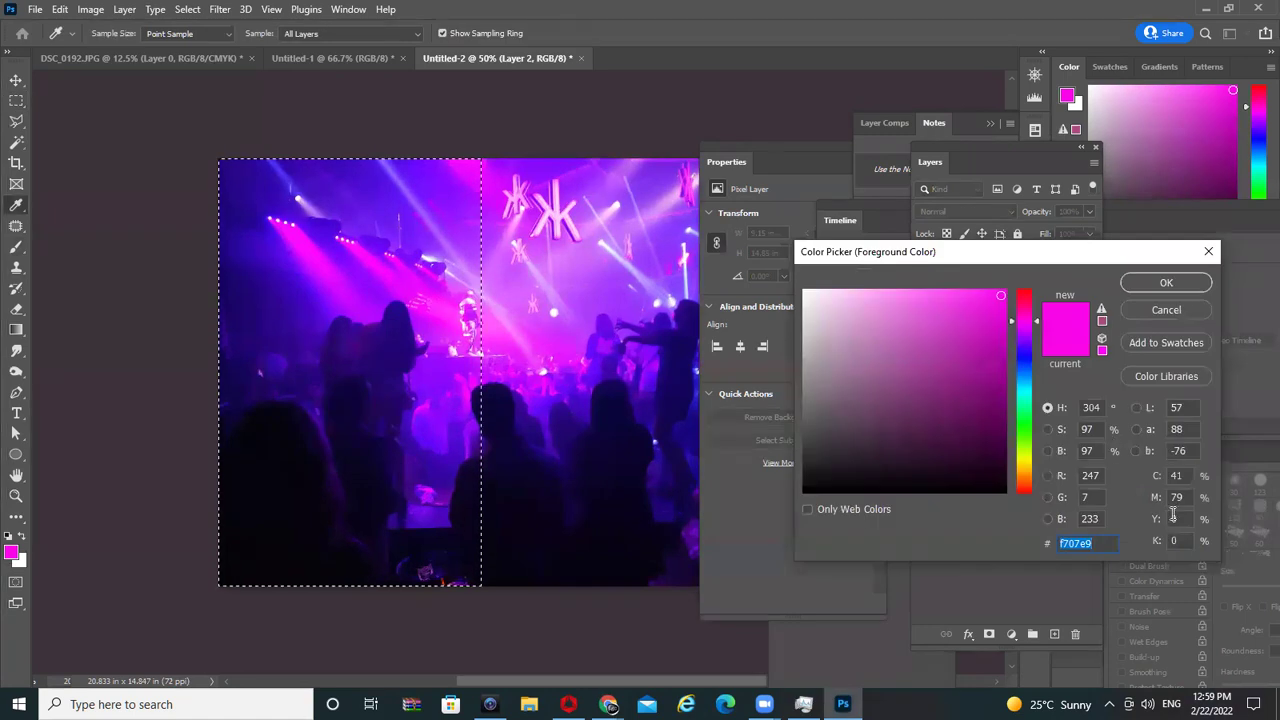
{"action": "left_click", "coordinate": [1094, 475]}
{"action": "type", "text": "255"}
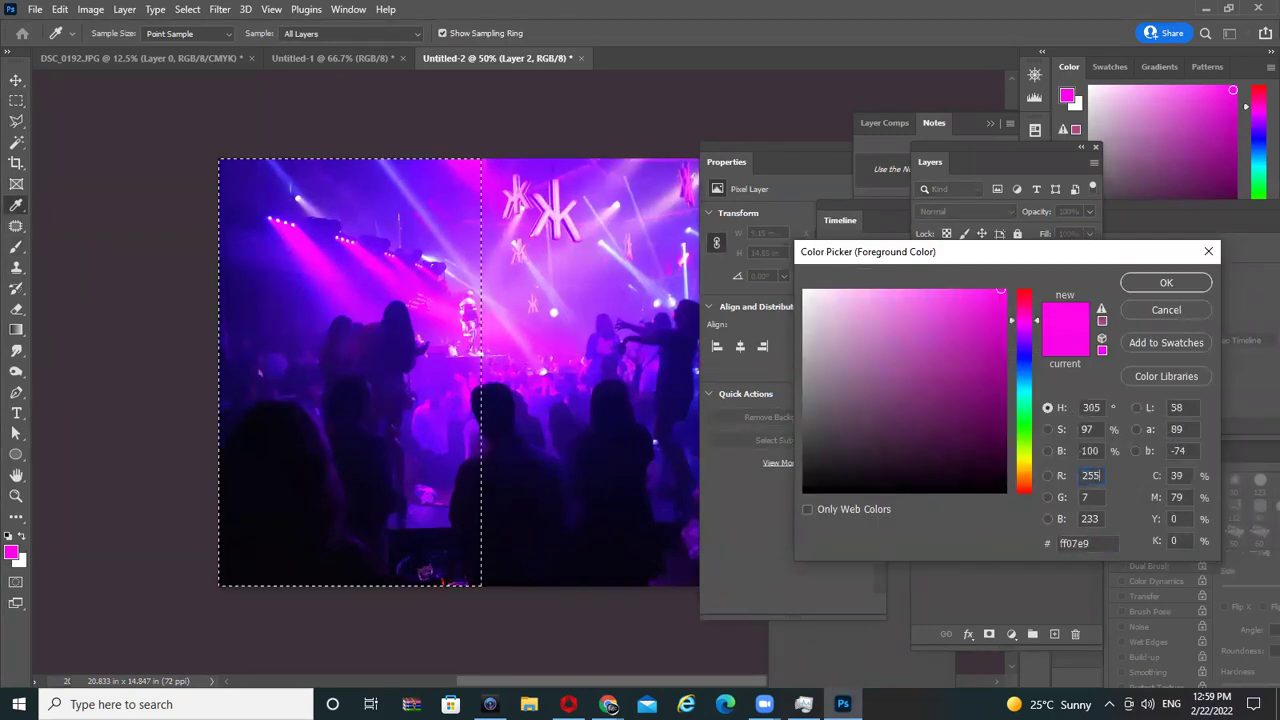
{"action": "key", "text": "BackSpace"}
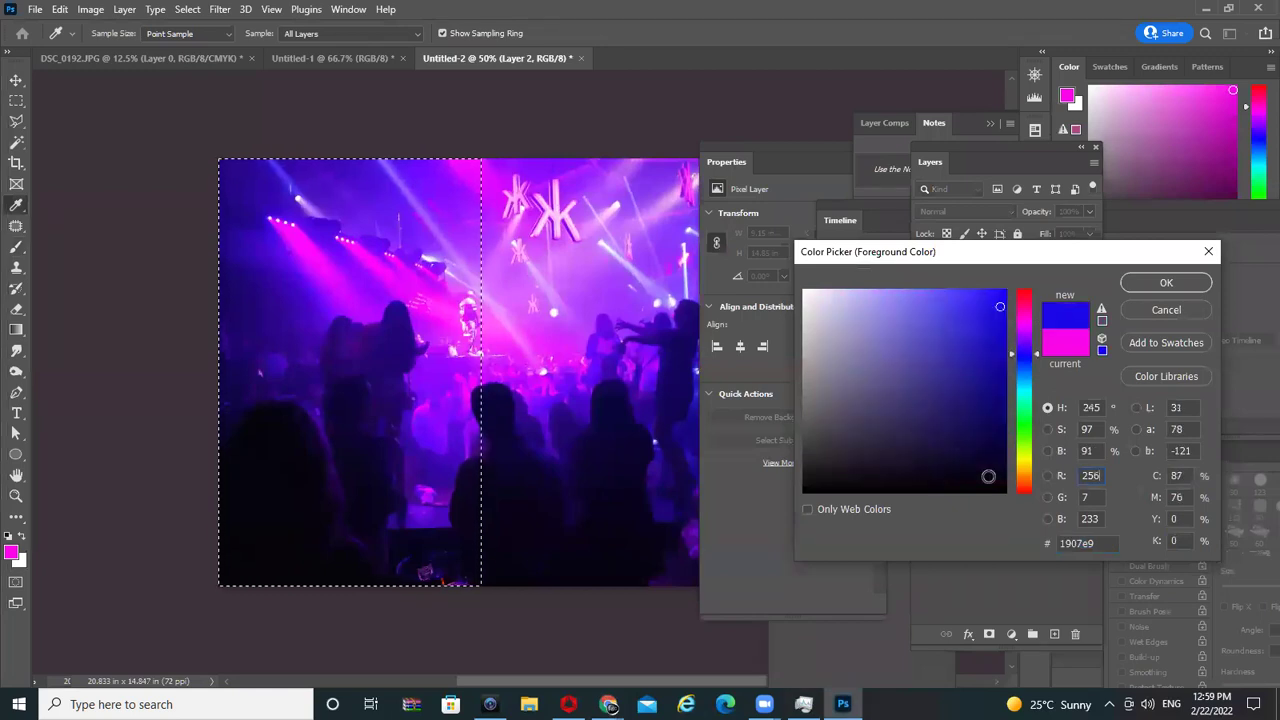
{"action": "key", "text": "Tab"}
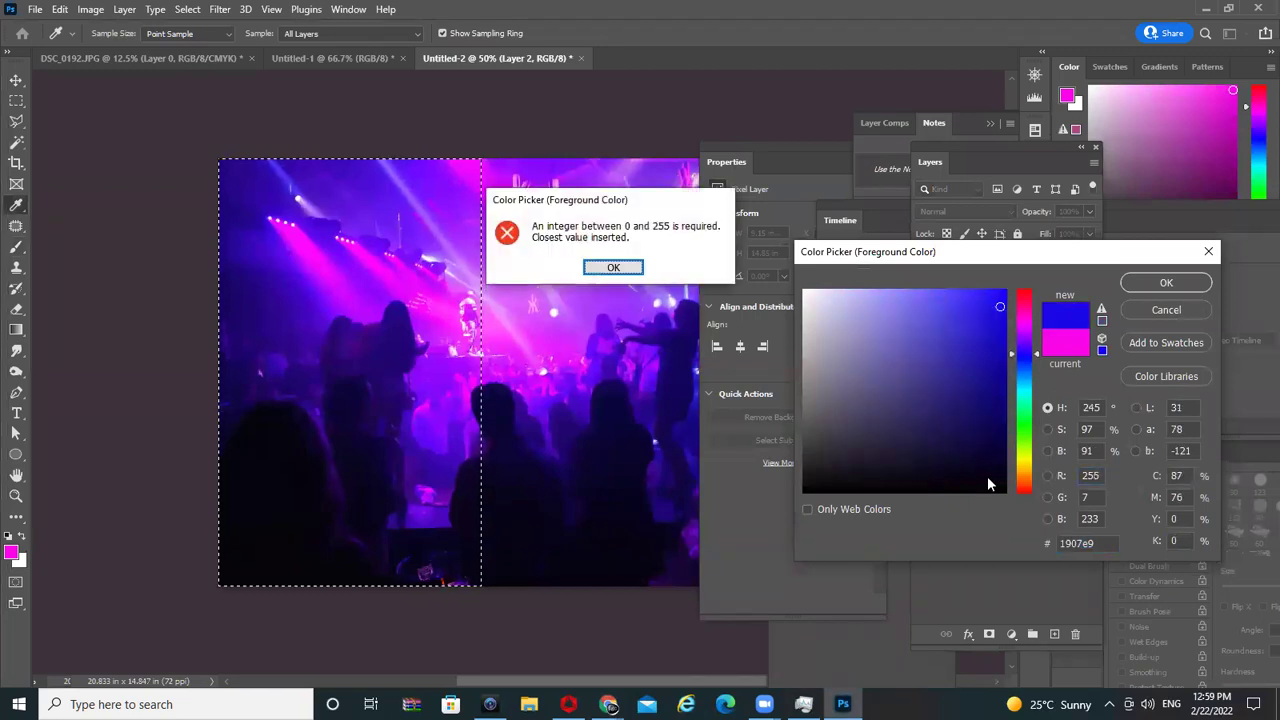
{"action": "key", "text": "Return"}
{"action": "key", "text": "Tab"}
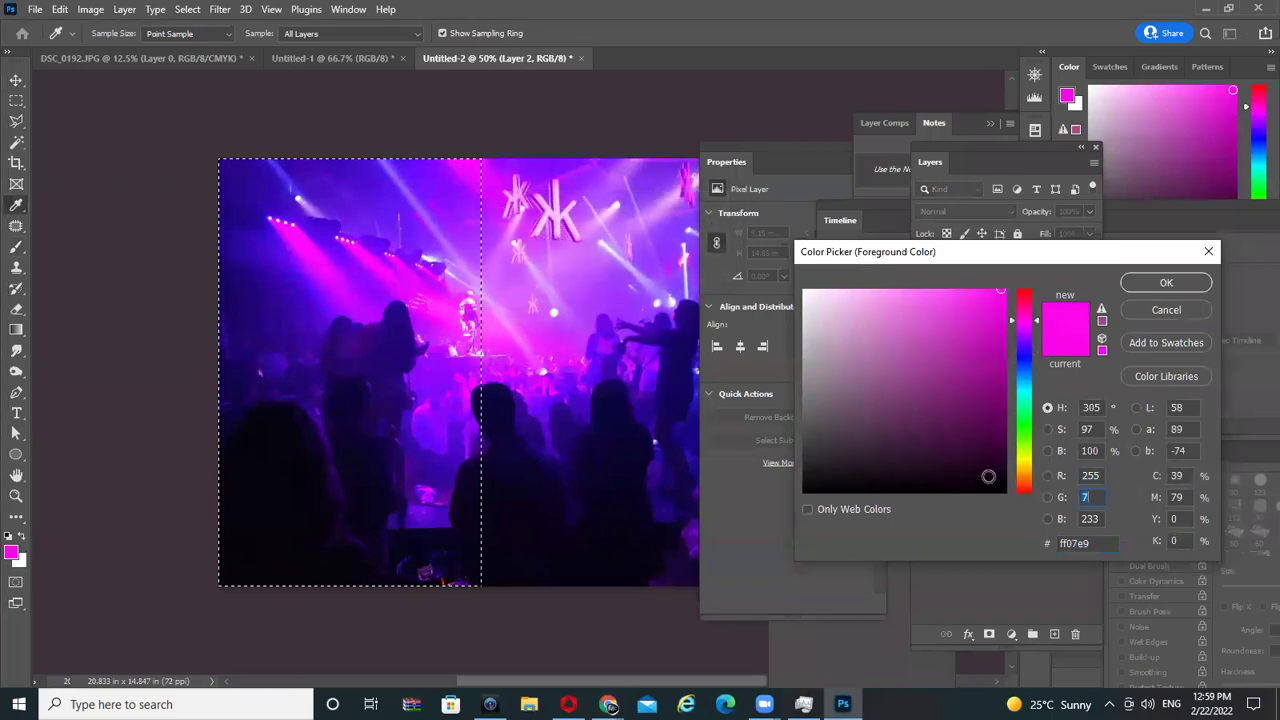
{"action": "type", "text": "255"}
{"action": "key", "text": "Tab"}
{"action": "type", "text": "255"}
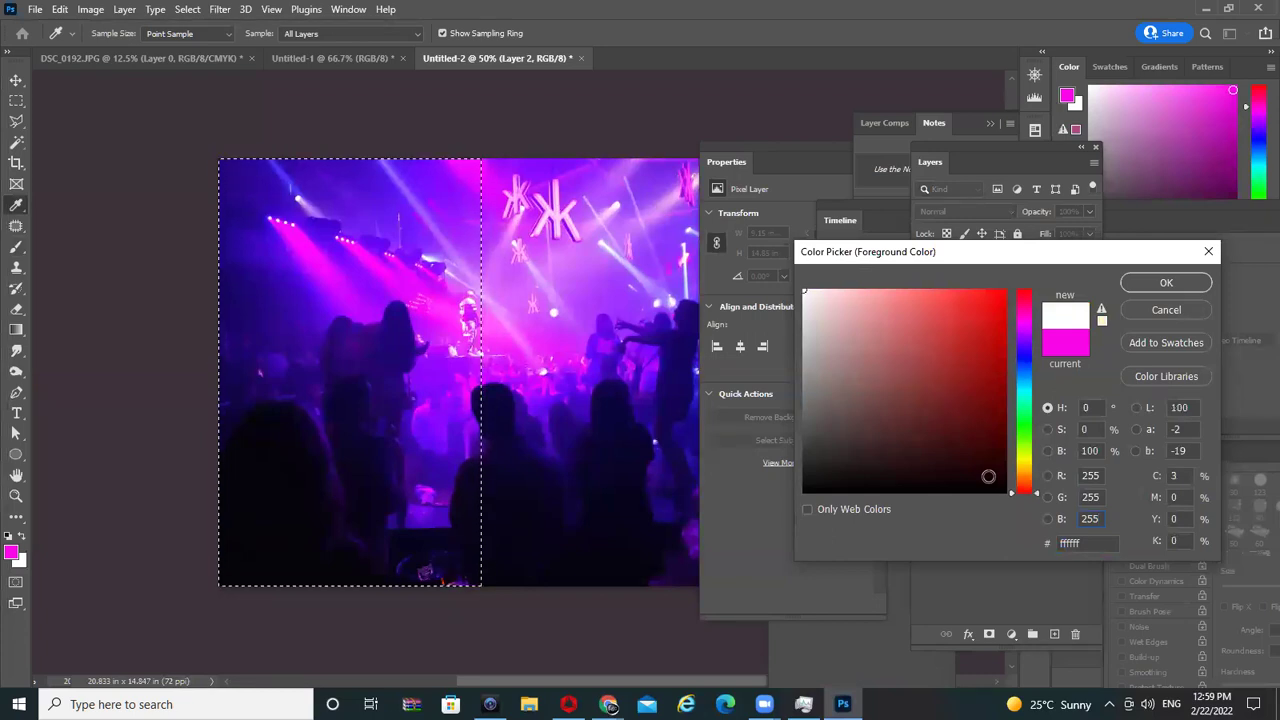
- Set green and blue to 0, making the foreground colour pure red
{"action": "left_click", "coordinate": [1095, 497]}
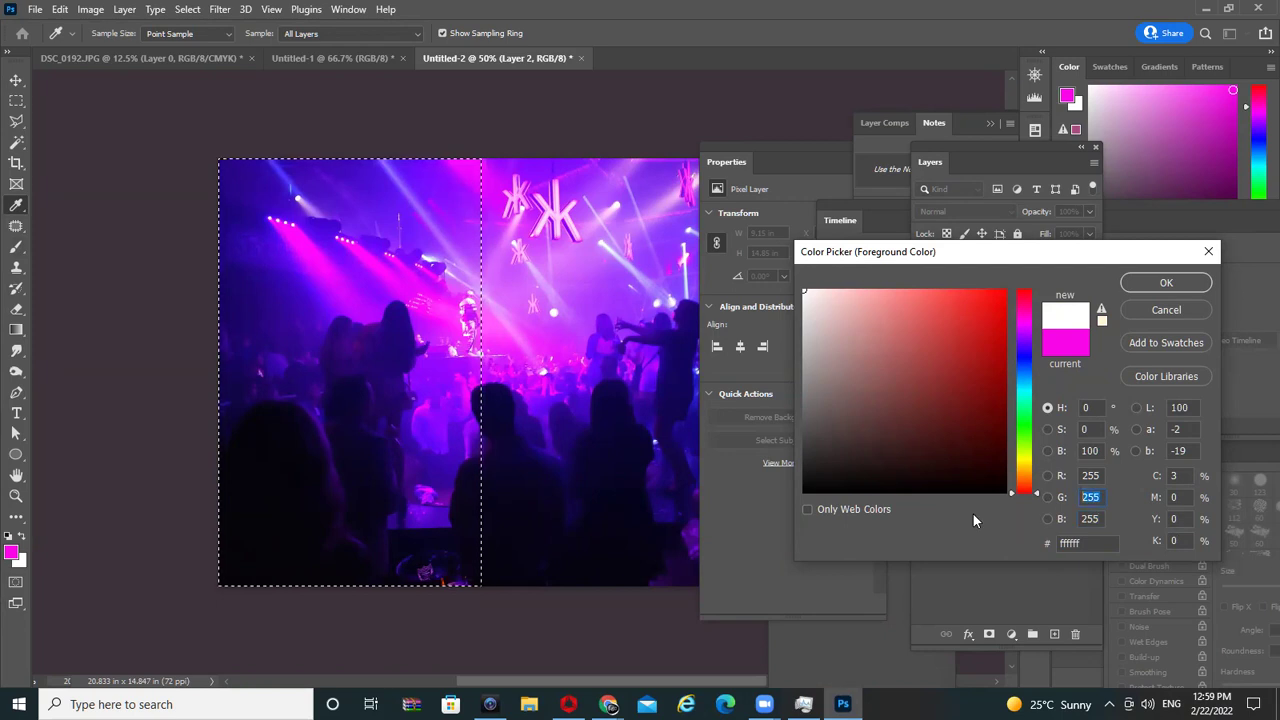
{"action": "type", "text": "0"}
{"action": "key", "text": "Tab"}
{"action": "type", "text": "0"}
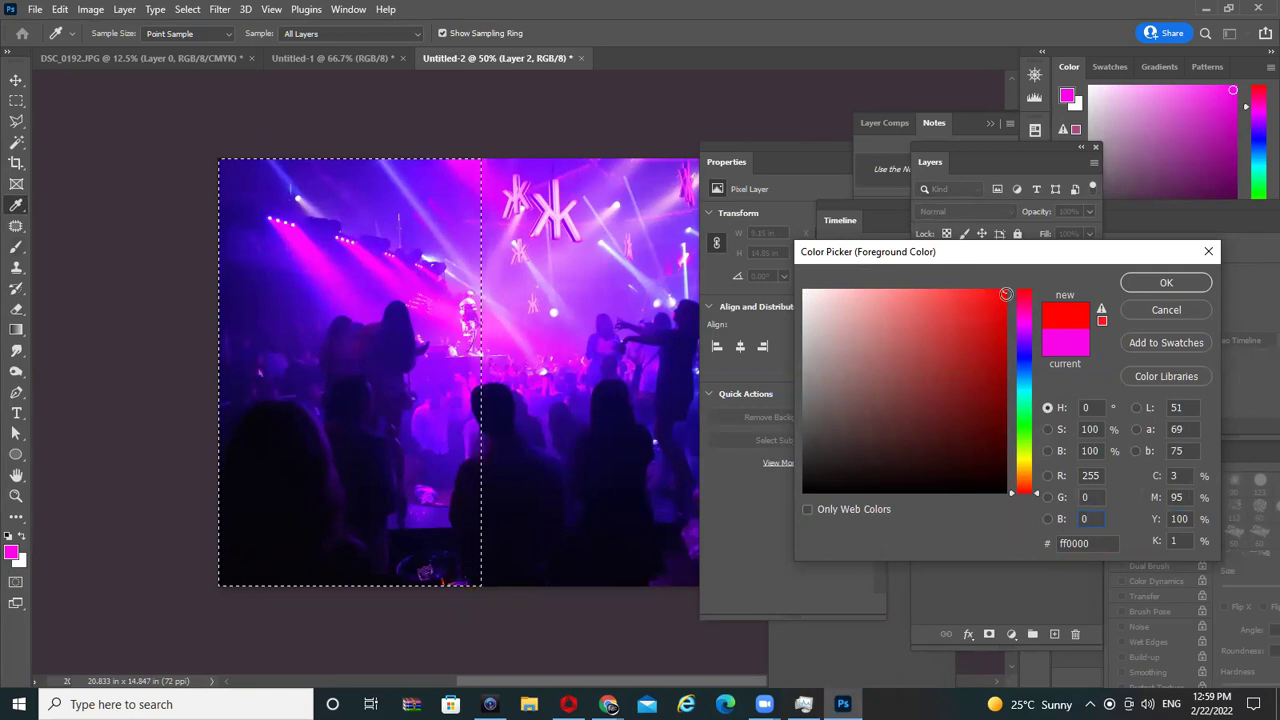
- Try an out-of-range red value of 256 and dismiss the warning
{"action": "double_click", "coordinate": [1090, 476]}
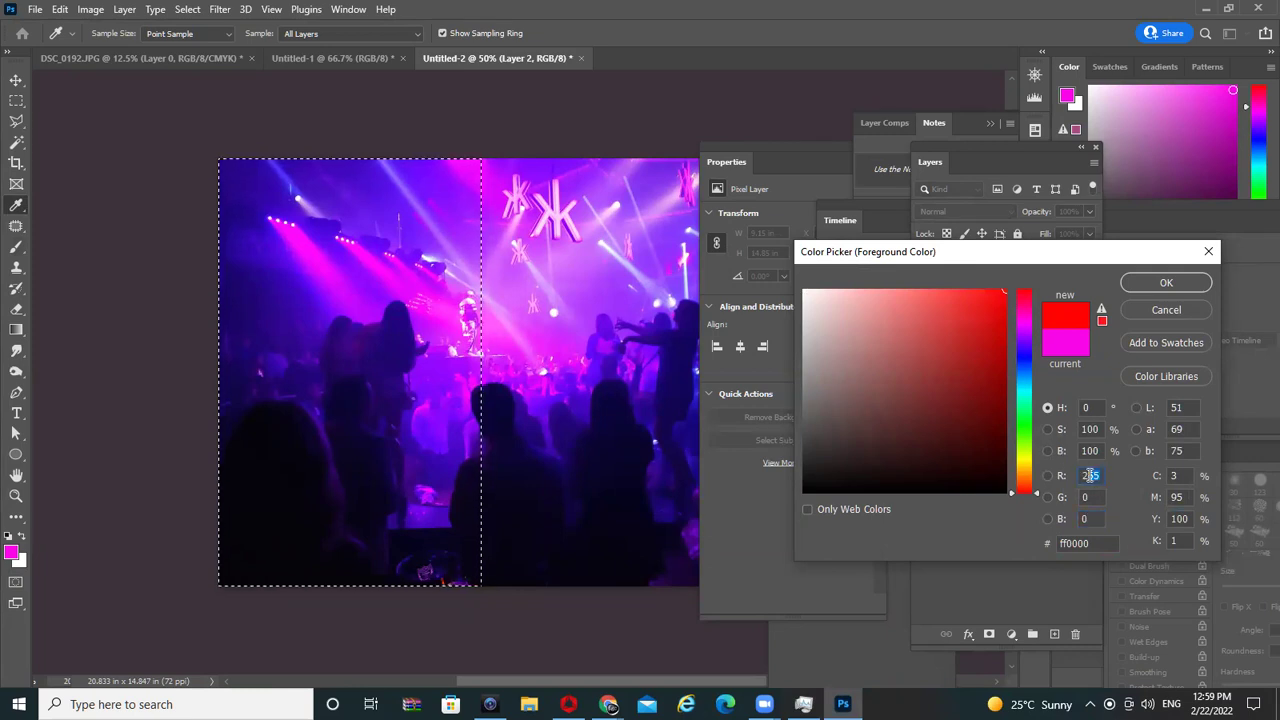
{"action": "type", "text": "250"}
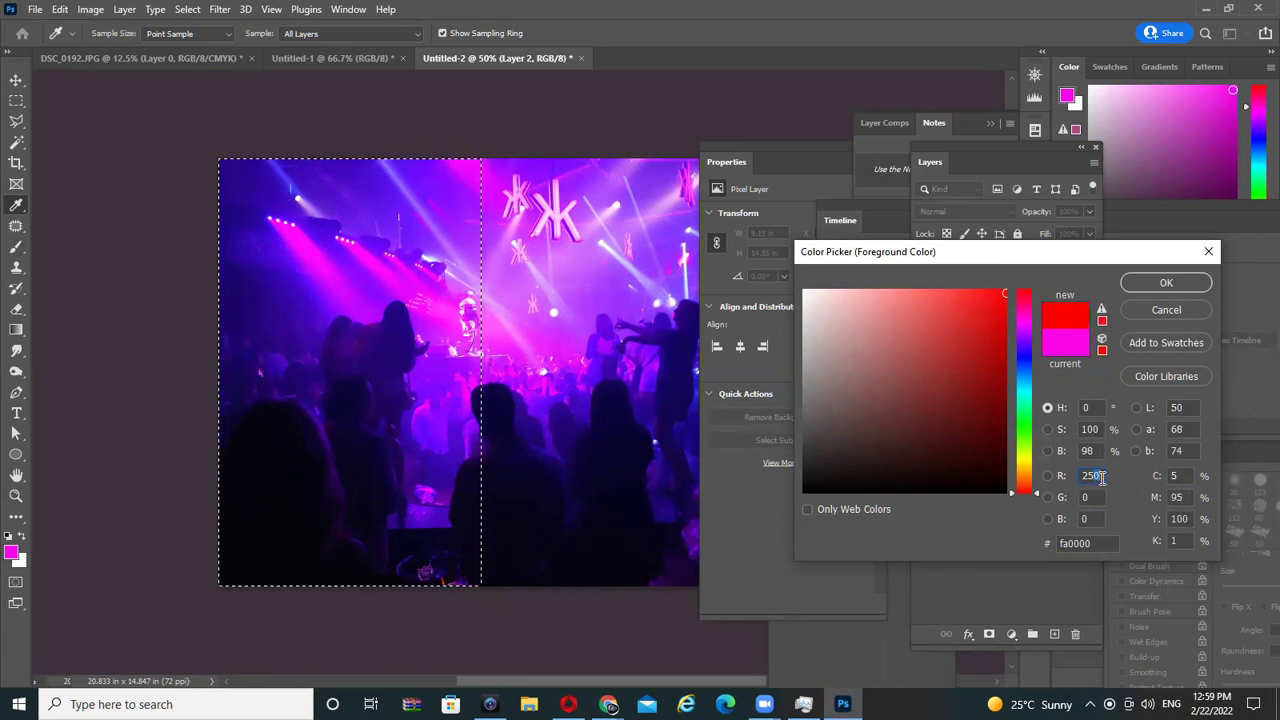
{"action": "type", "text": "255"}
{"action": "type", "text": "256"}
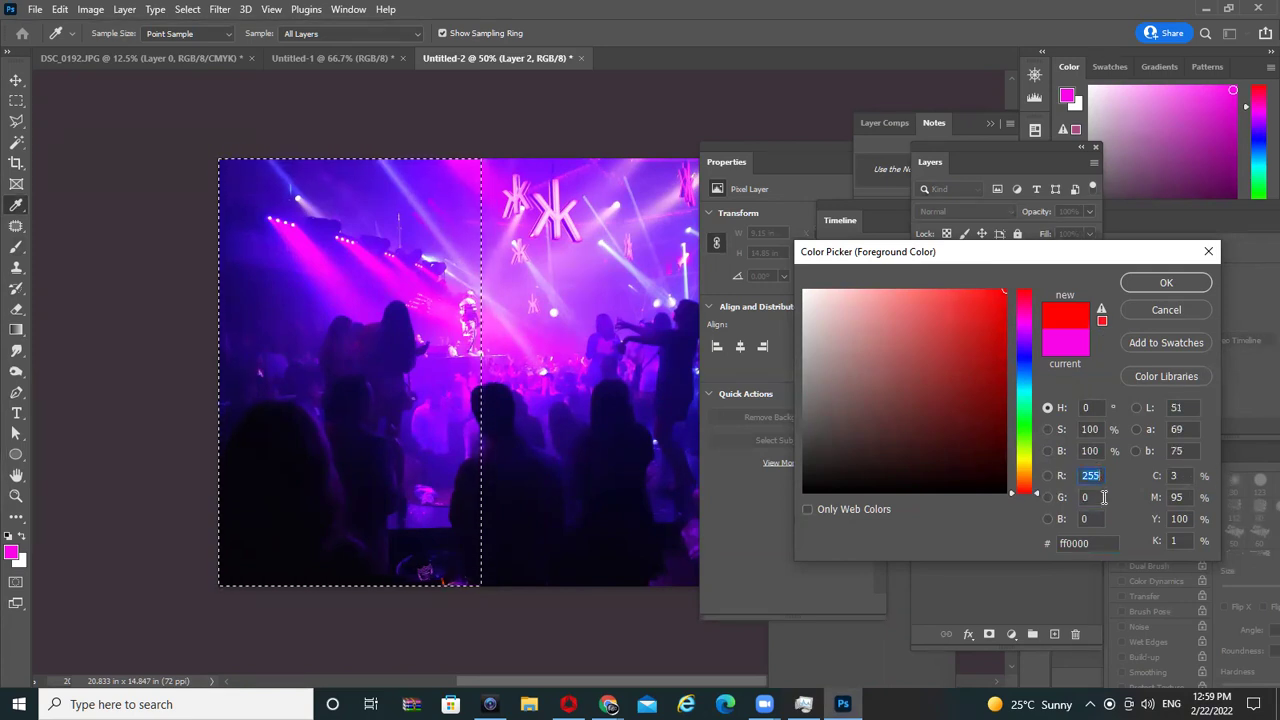
{"action": "left_click", "coordinate": [1051, 500]}
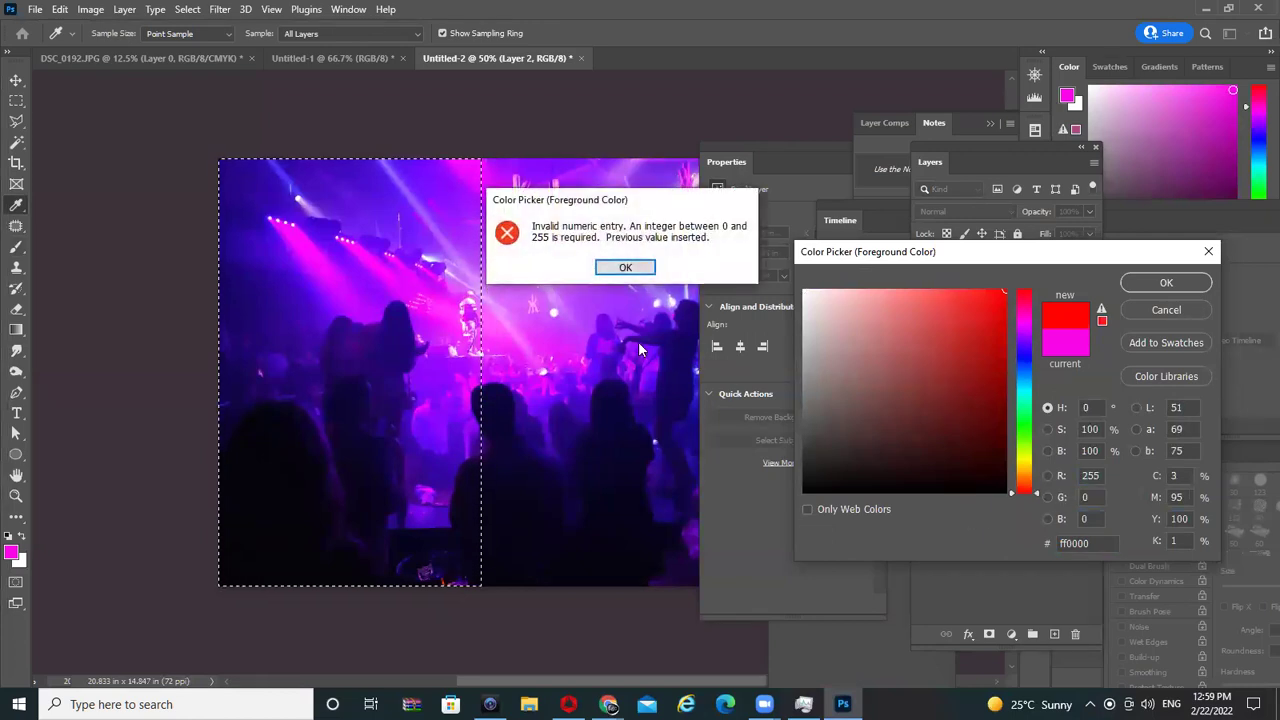
{"action": "left_click", "coordinate": [625, 267]}
- Enter R 0 and G 255 for pure green, then G 0 for black
{"action": "type", "text": "0"}
{"action": "key", "text": "Tab"}
{"action": "type", "text": "255"}
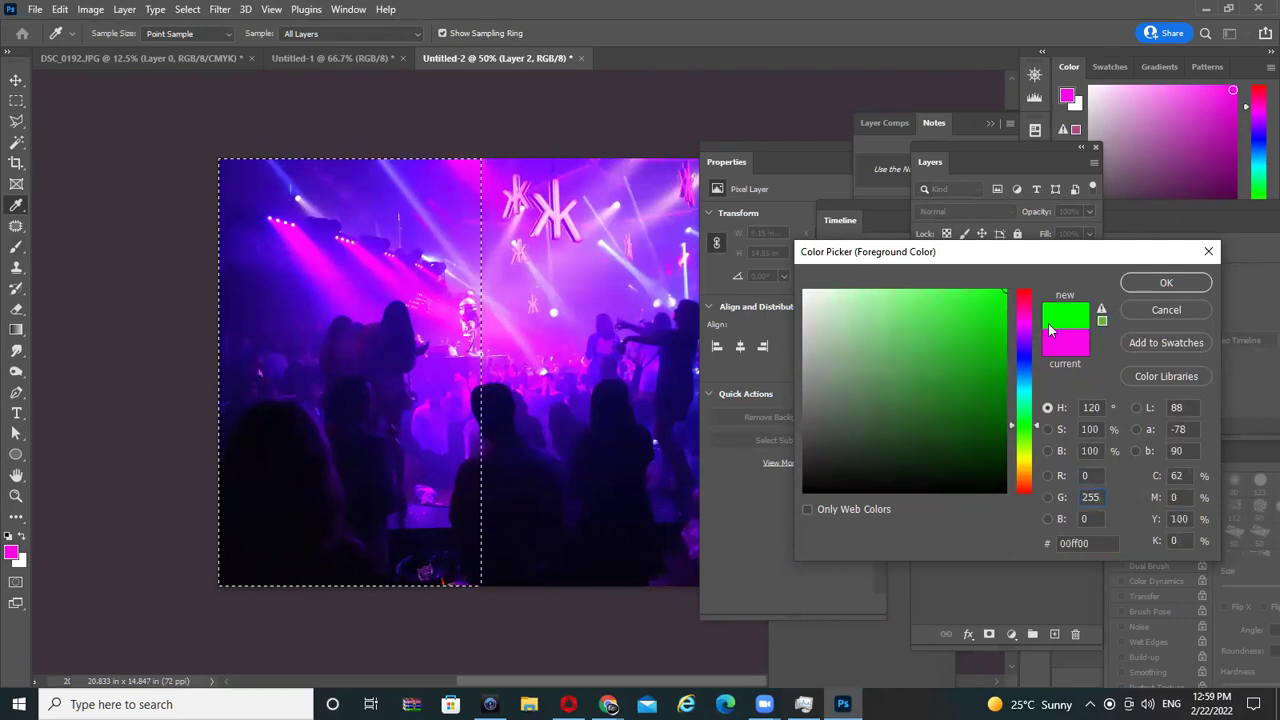
{"action": "key", "text": "BackSpace"}
{"action": "key", "text": "BackSpace"}
{"action": "key", "text": "BackSpace"}
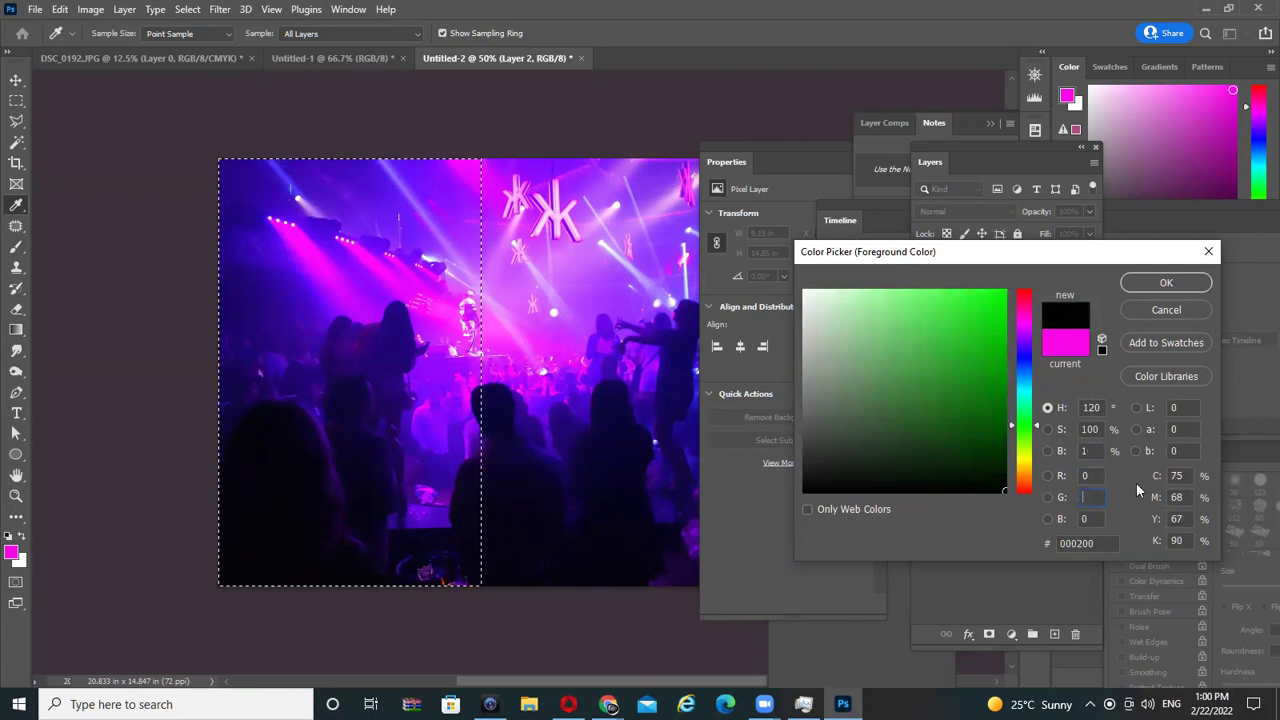
{"action": "type", "text": "0"}
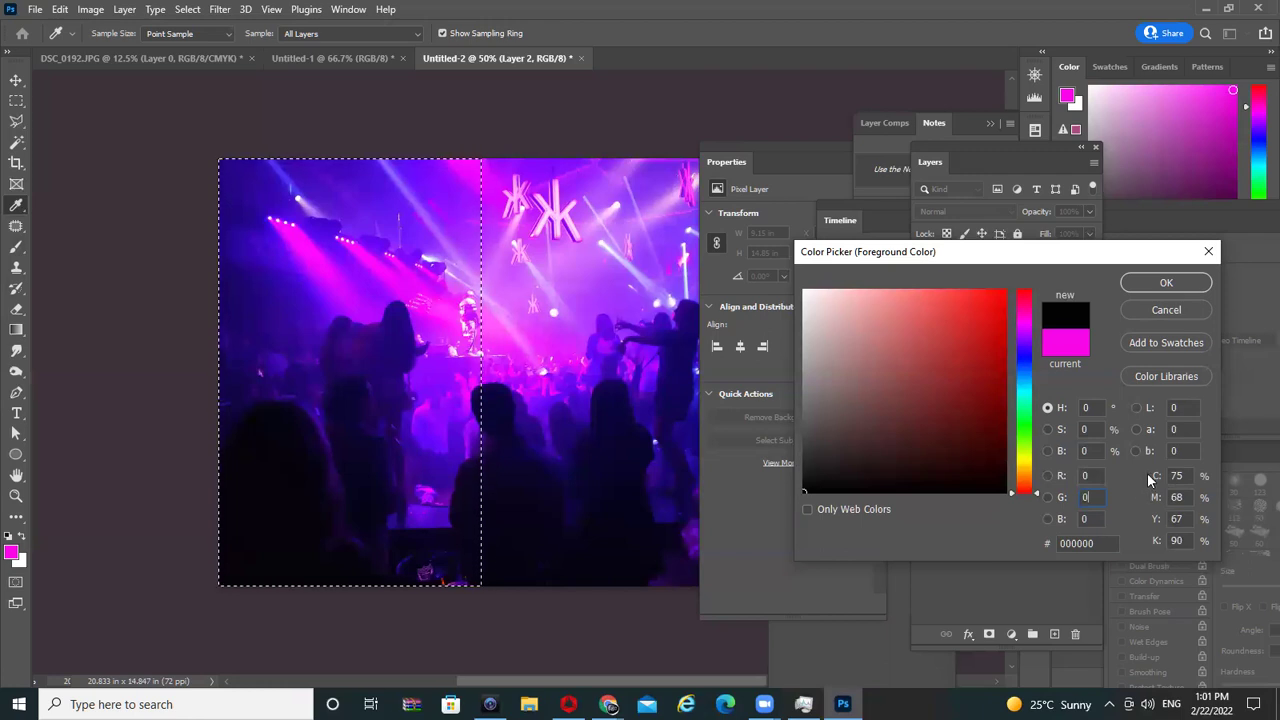
- Enter CMYK values C 100, M 100, Y 100, K 0 after dismissing an out-of-range cyan warning
{"action": "left_click", "coordinate": [1163, 476]}
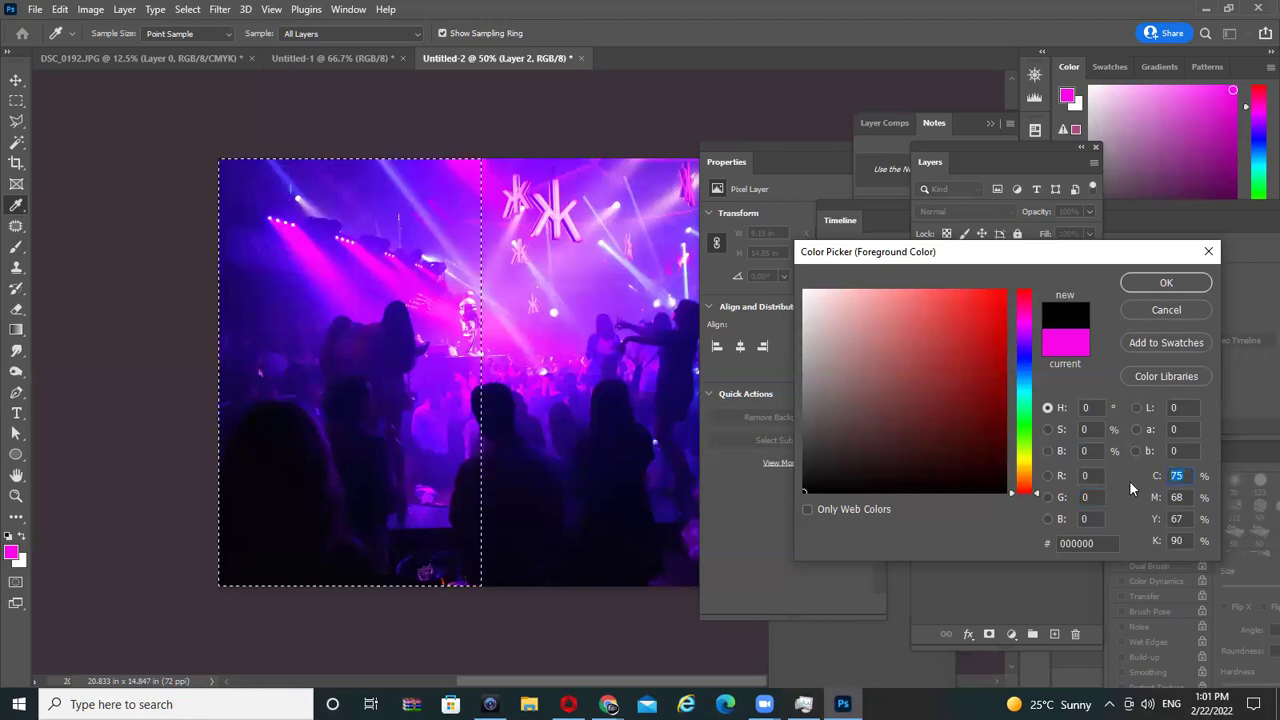
{"action": "type", "text": "1000"}
{"action": "key", "text": "Tab"}
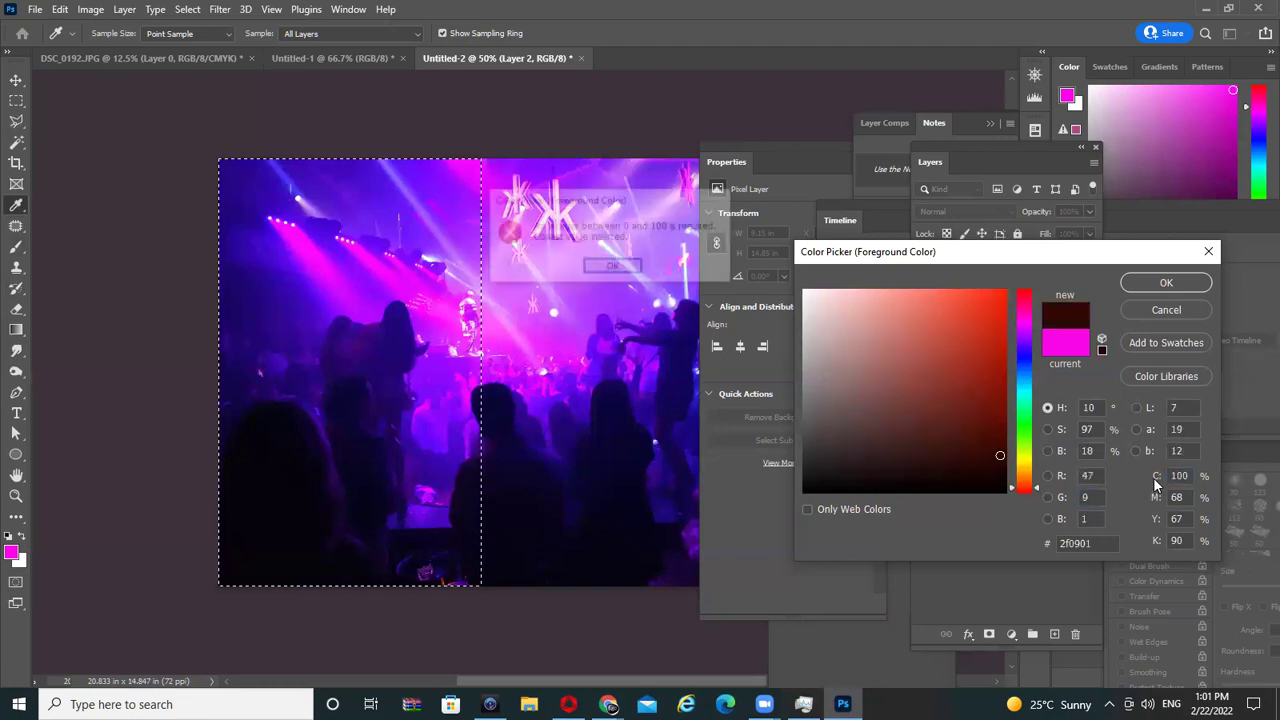
{"action": "key", "text": "Return"}
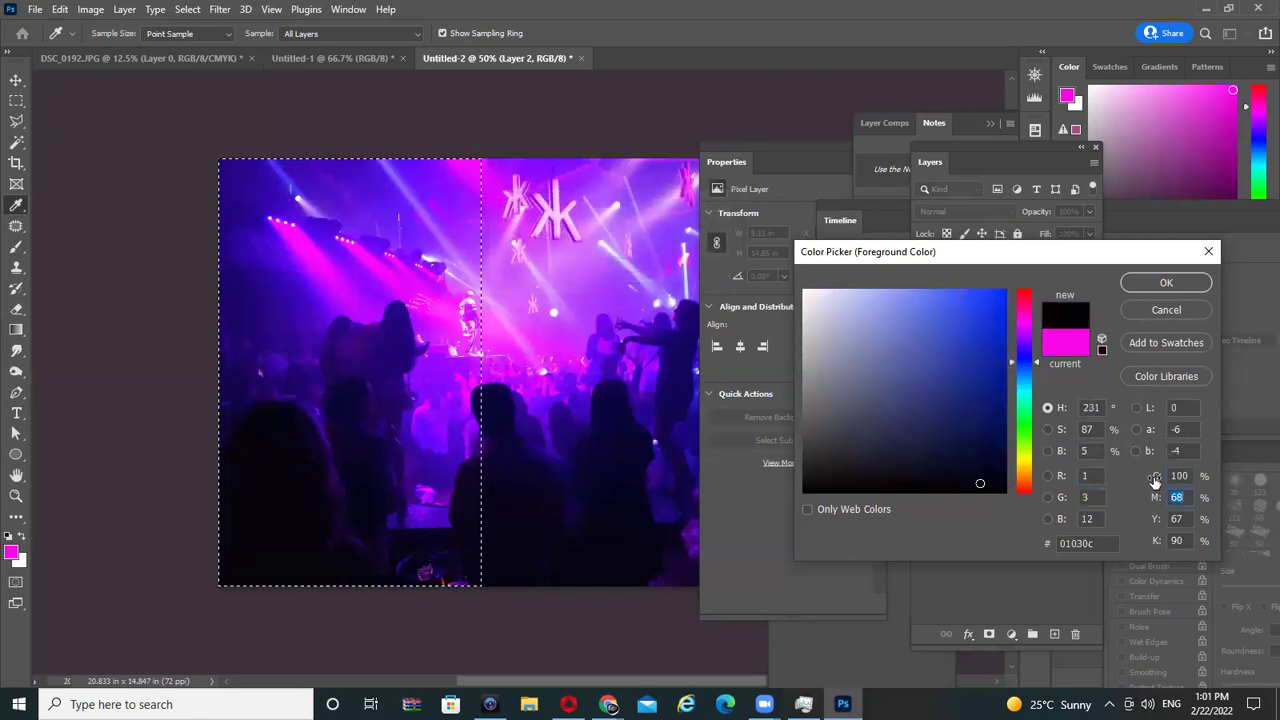
{"action": "type", "text": "100"}
{"action": "key", "text": "Tab"}
{"action": "type", "text": "100"}
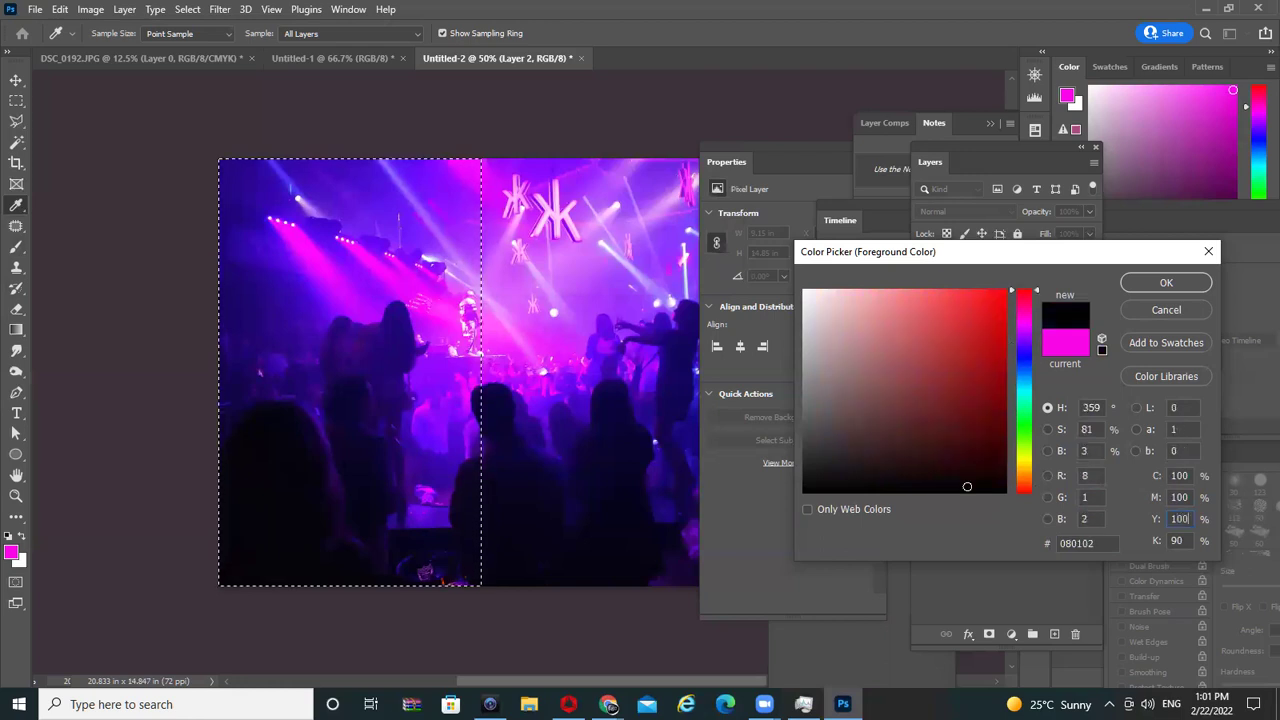
{"action": "key", "text": "Tab"}
{"action": "type", "text": "0"}
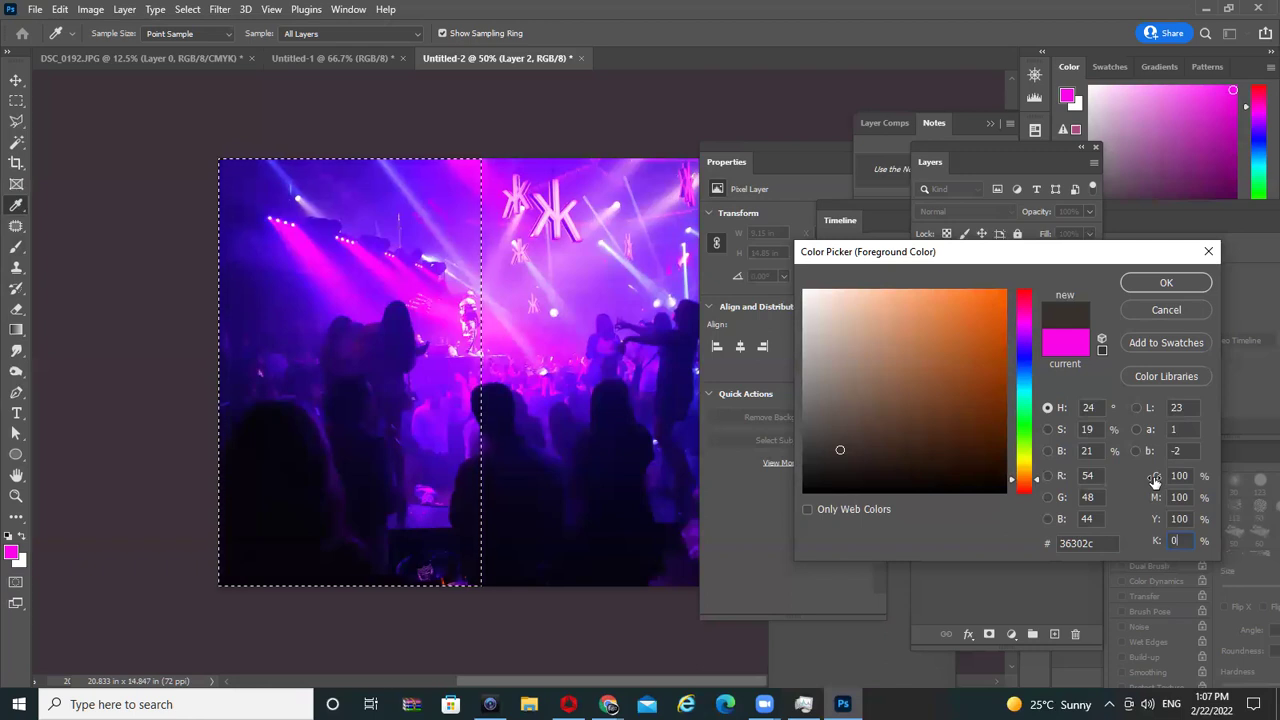
- Dismiss the File menu and cancel the pending foreground colour change
{"action": "left_click", "coordinate": [35, 9]}
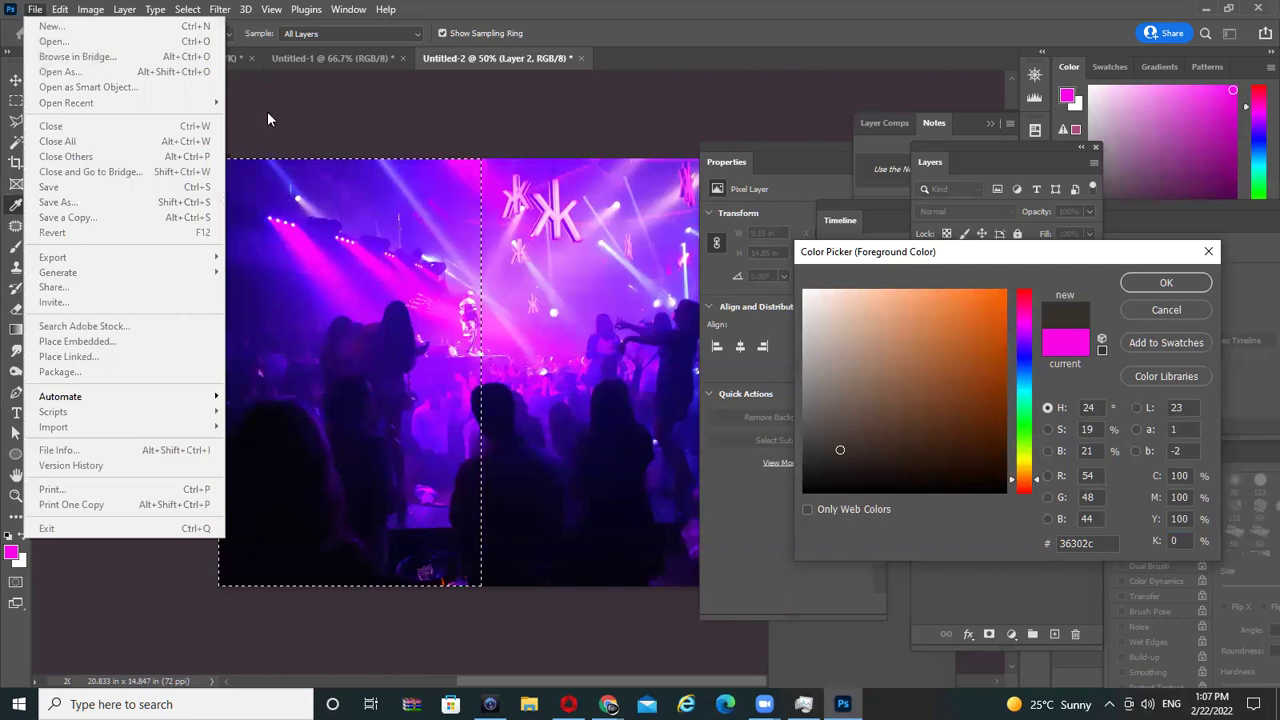
{"action": "left_click", "coordinate": [267, 118]}
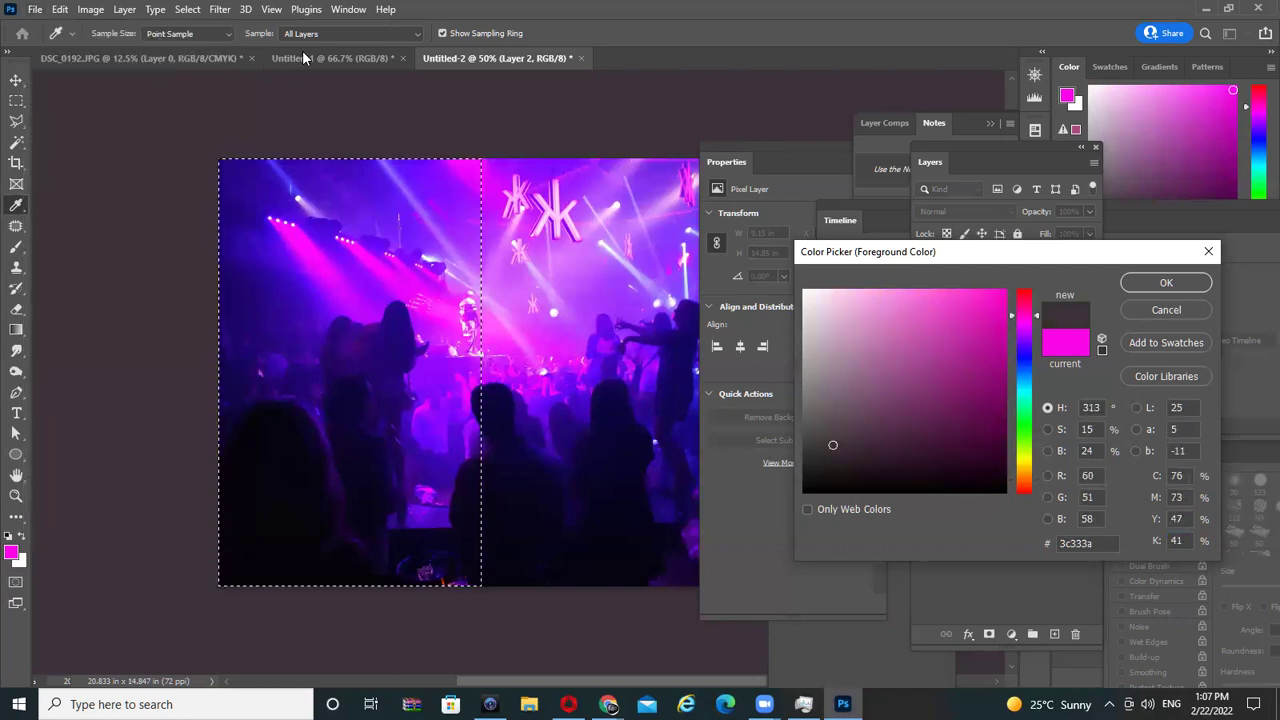
{"action": "key", "text": "Escape"}
{"action": "key", "text": "m"}
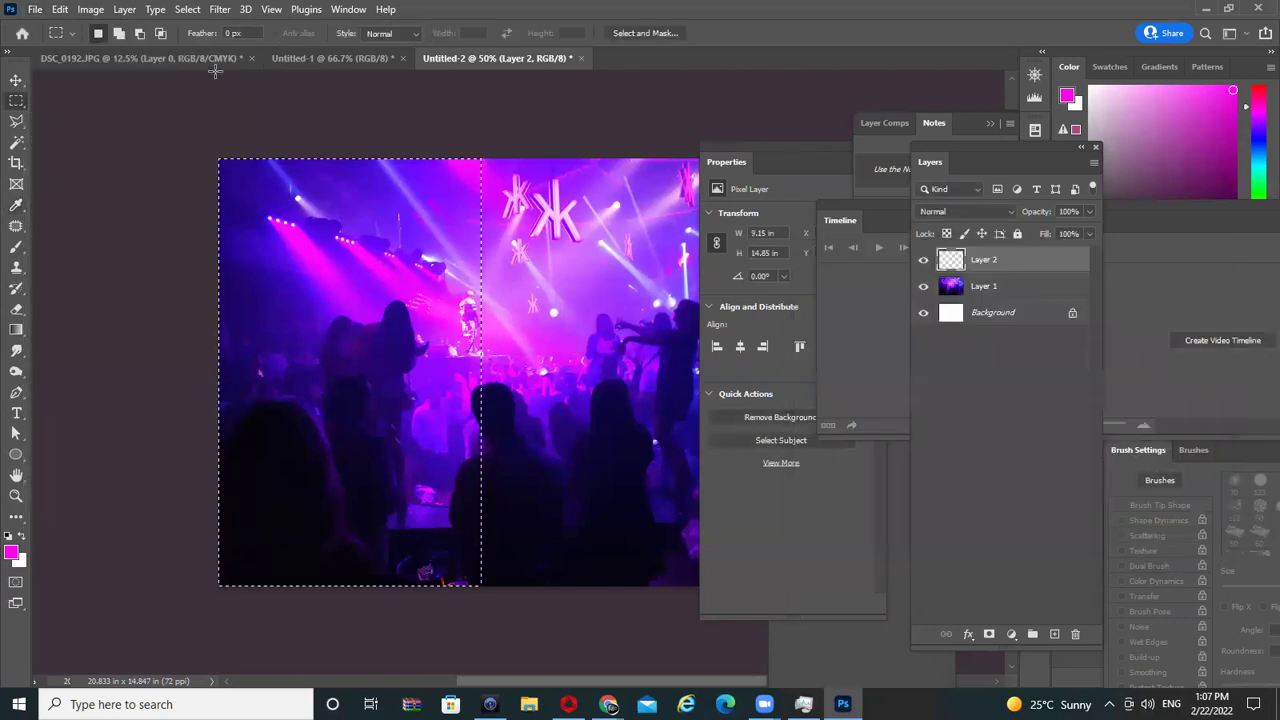
{"action": "left_click", "coordinate": [214, 61]}
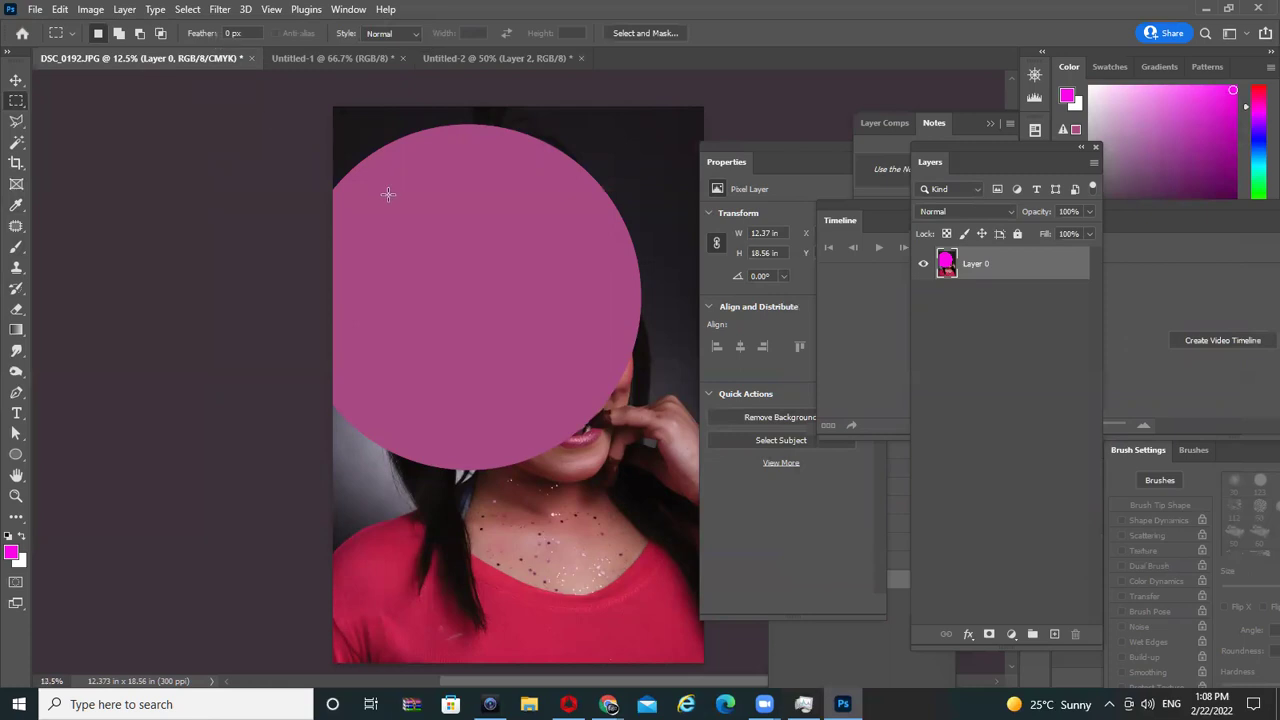
- In Untitled-1, make white the foreground colour and fill the canvas white over the sketch
{"action": "left_click", "coordinate": [350, 58]}
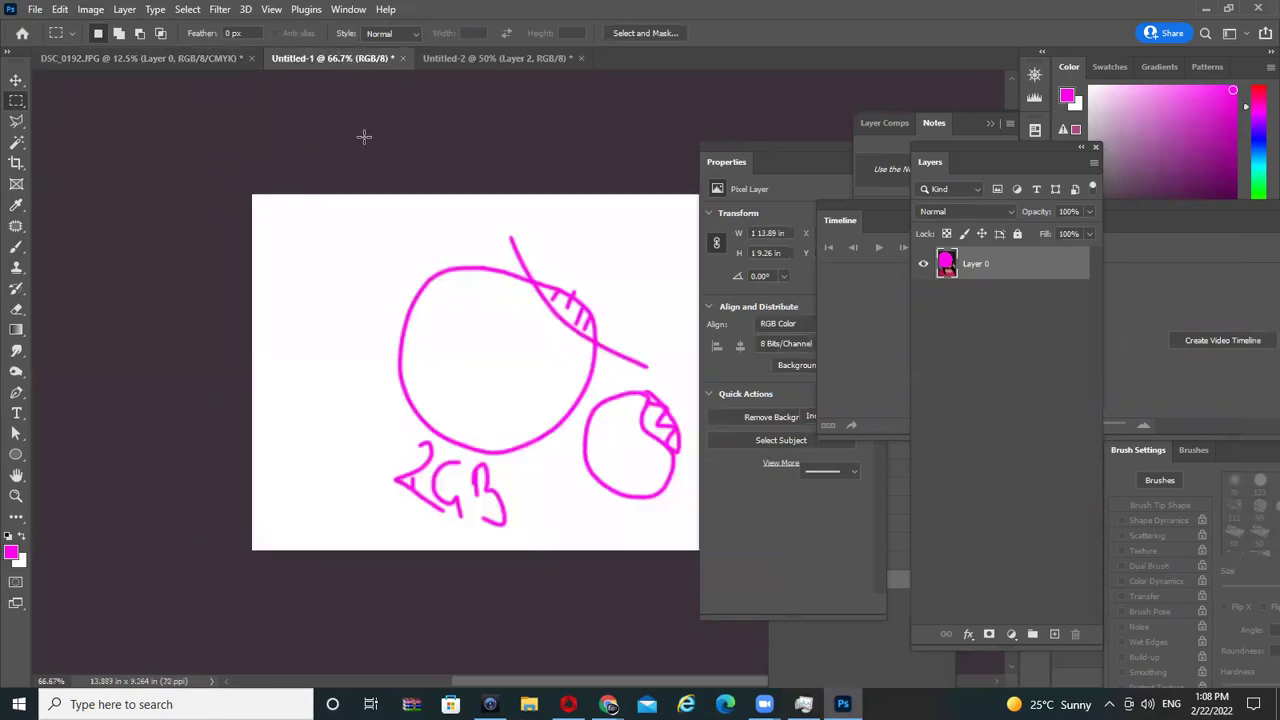
{"action": "key", "text": "d"}
{"action": "key", "text": "x"}
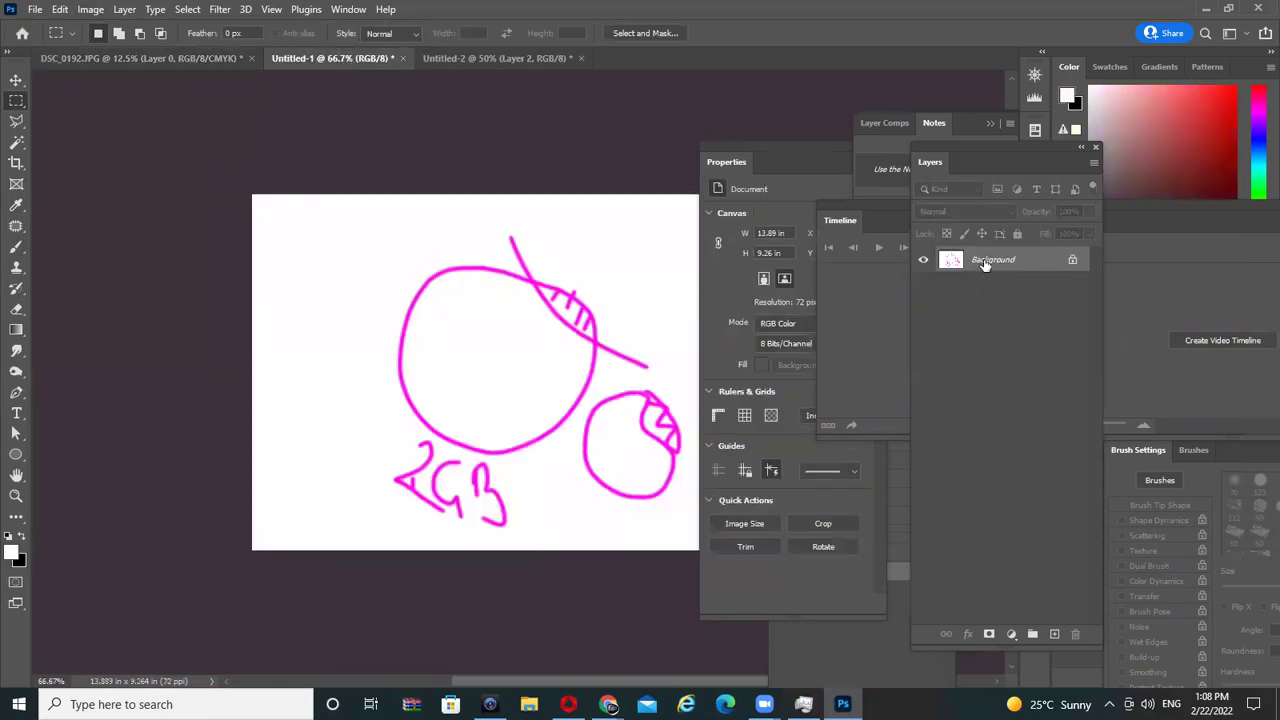
{"action": "key", "text": "alt+BackSpace"}
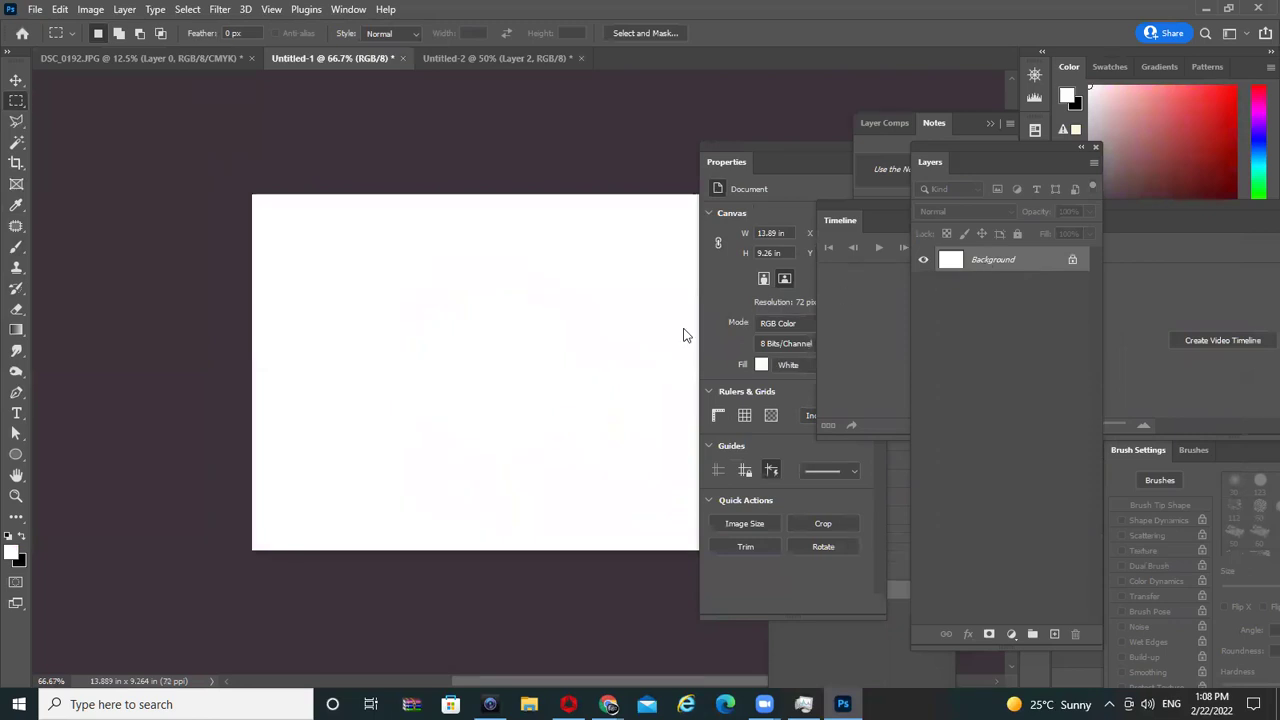
- Paste sRGB as a new text layer and scale it up to fill the canvas centre
{"action": "key", "text": "t"}
{"action": "left_click", "coordinate": [370, 343]}
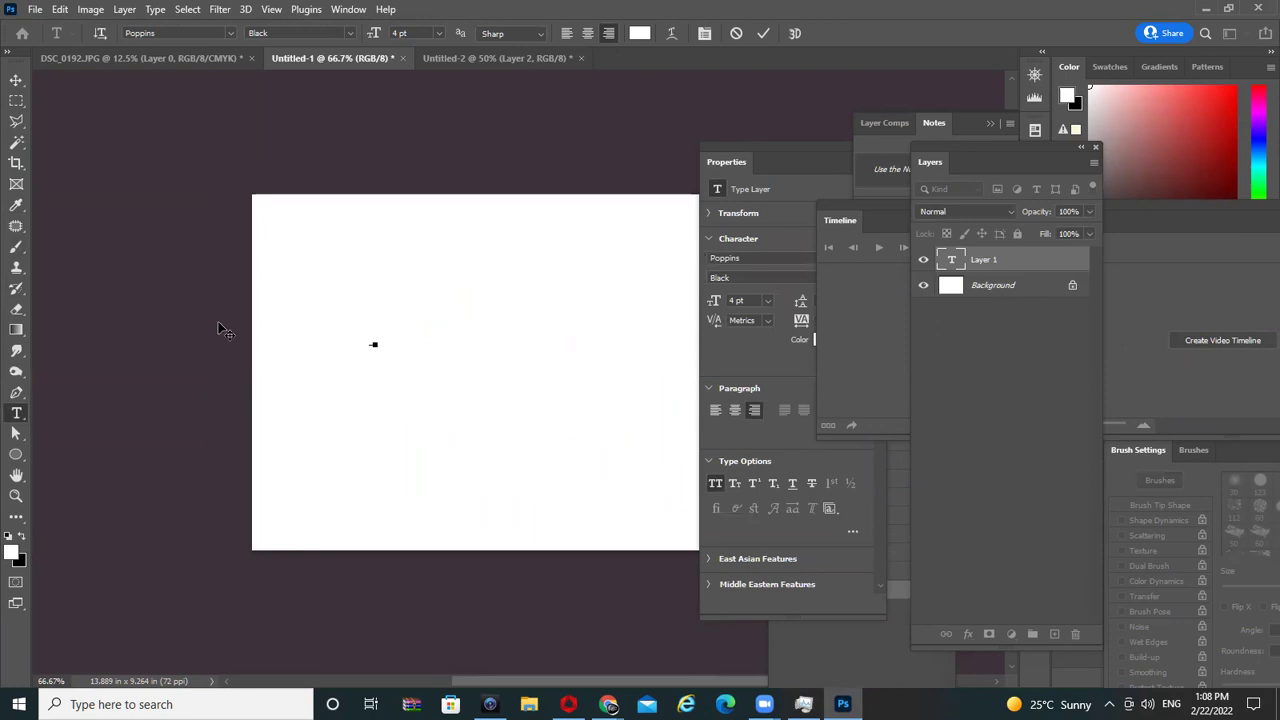
{"action": "type", "text": "sRGB"}
{"action": "key", "text": "v"}
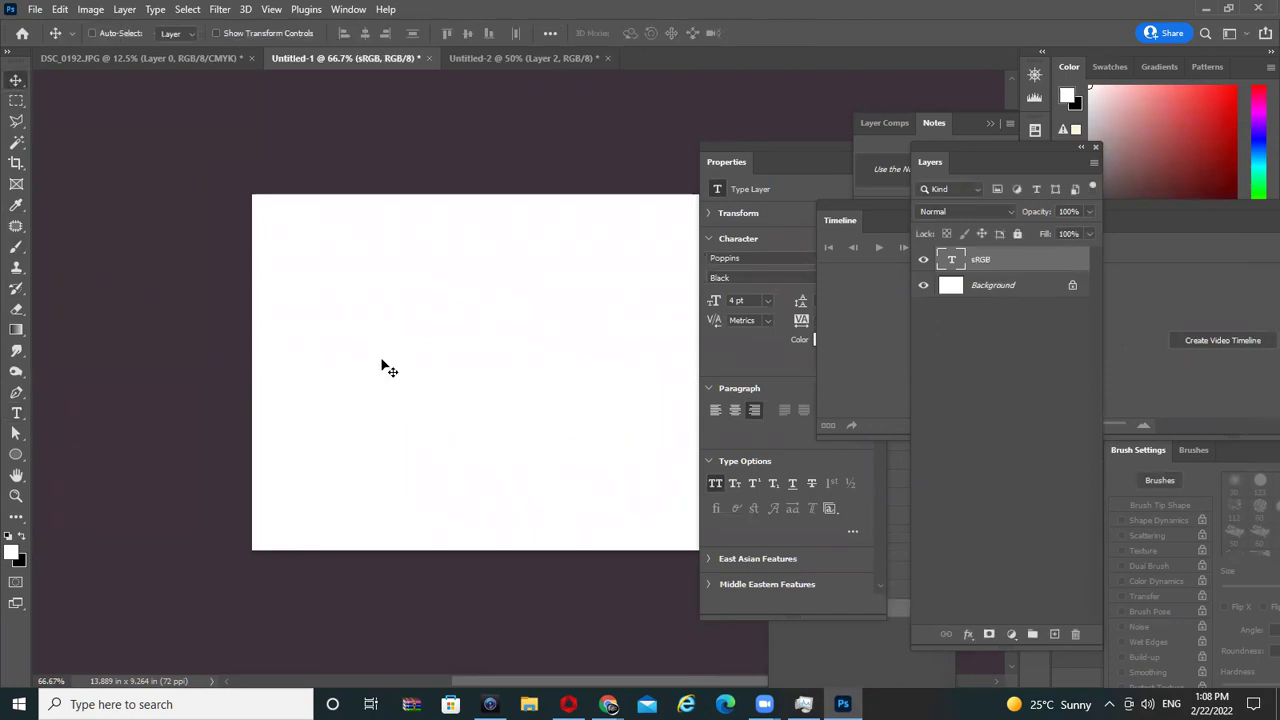
{"action": "key", "text": "d"}
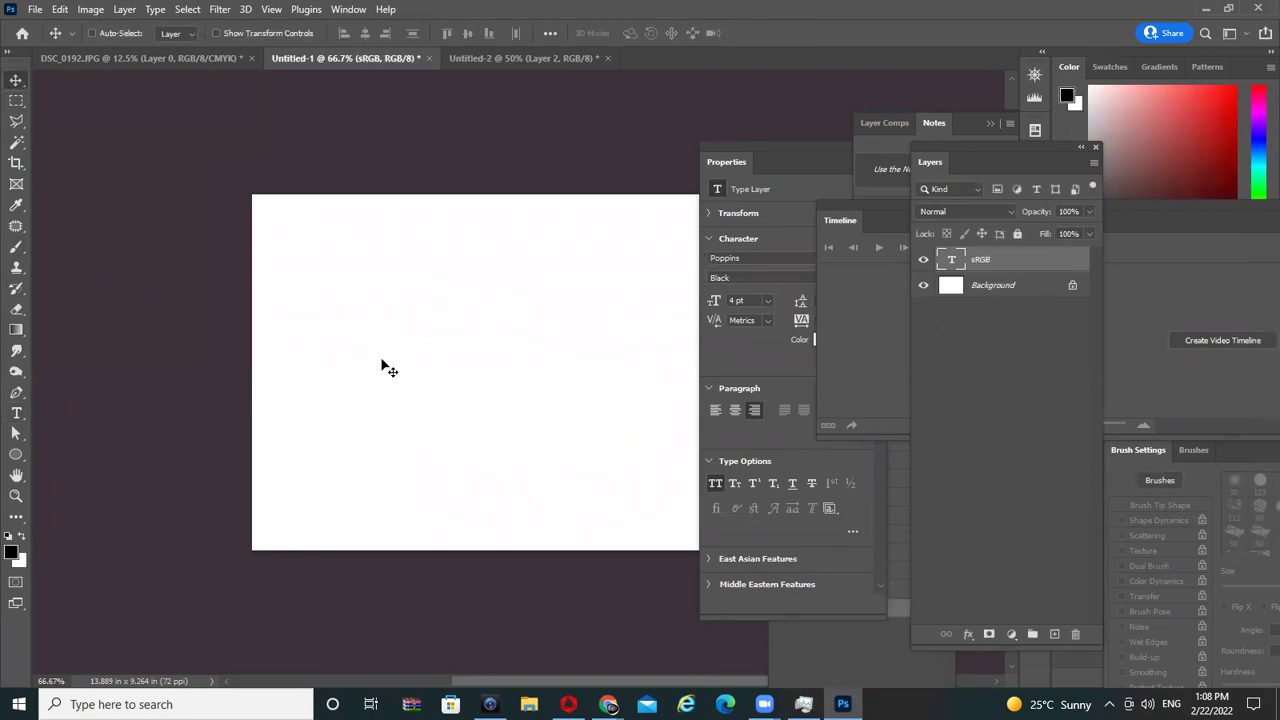
{"action": "key", "text": "ctrl"}
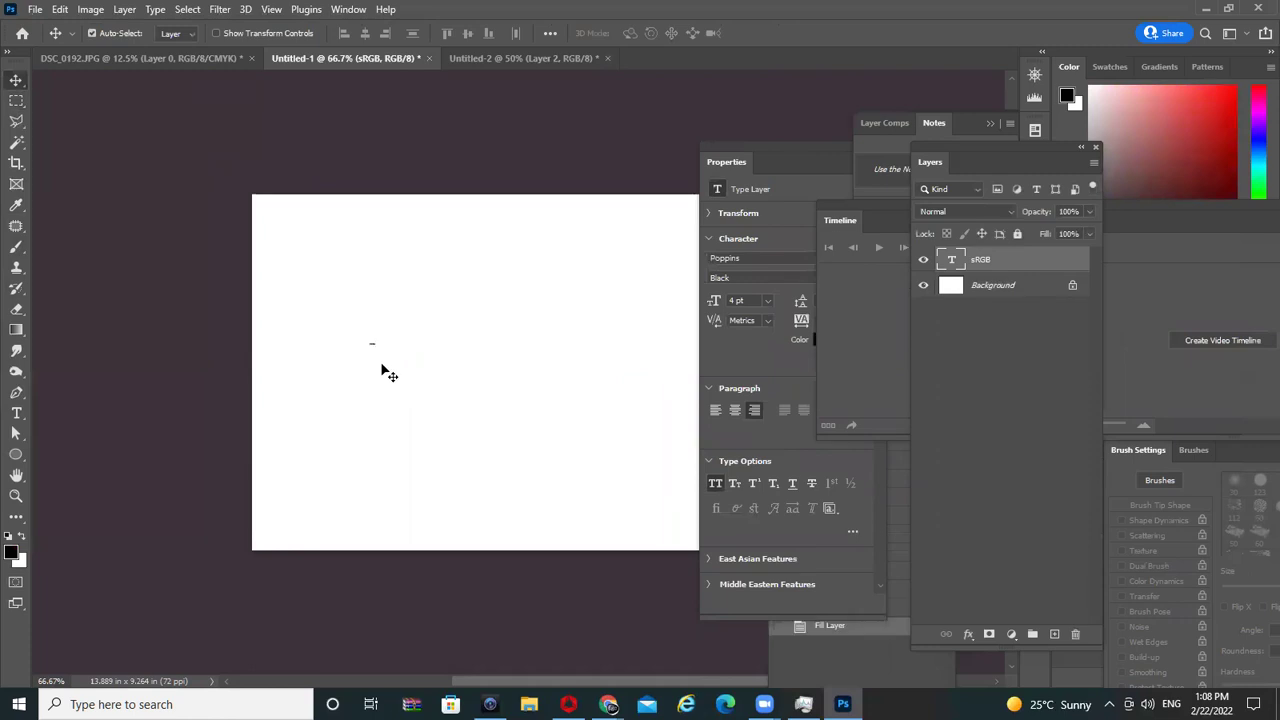
{"action": "key", "text": "ctrl+t"}
{"action": "left_click_drag", "start_coordinate": [372, 345], "coordinate": [551, 477]}
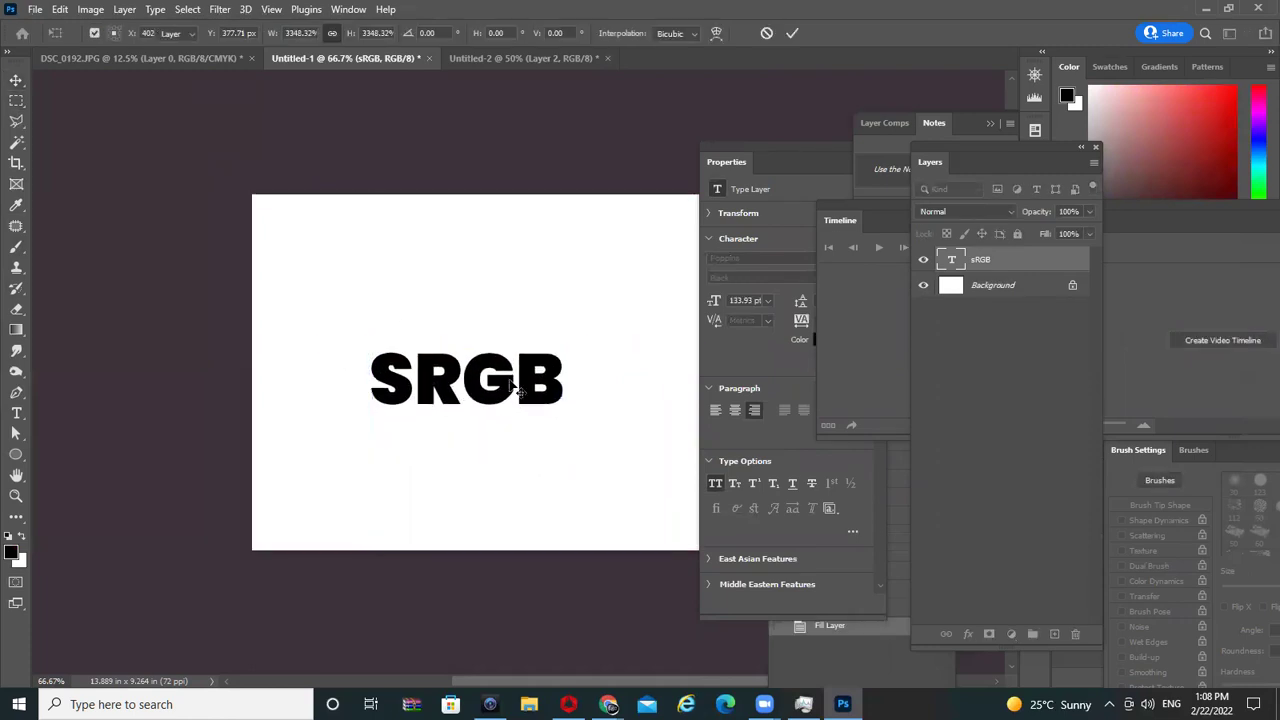
{"action": "key", "text": "Return"}
- Attempt to retype the SRGB text, then undo the edit to restore it
{"action": "double_click", "coordinate": [474, 423]}
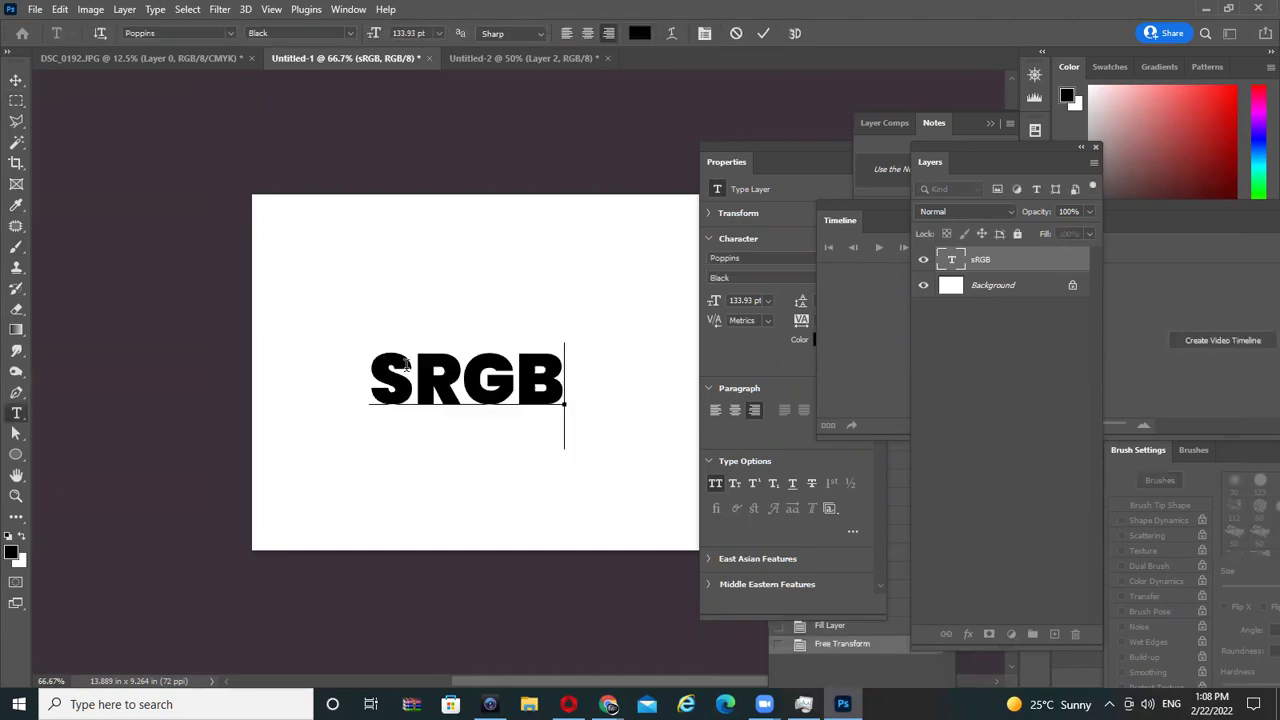
{"action": "key", "text": "ctrl+a"}
{"action": "type", "text": "T"}
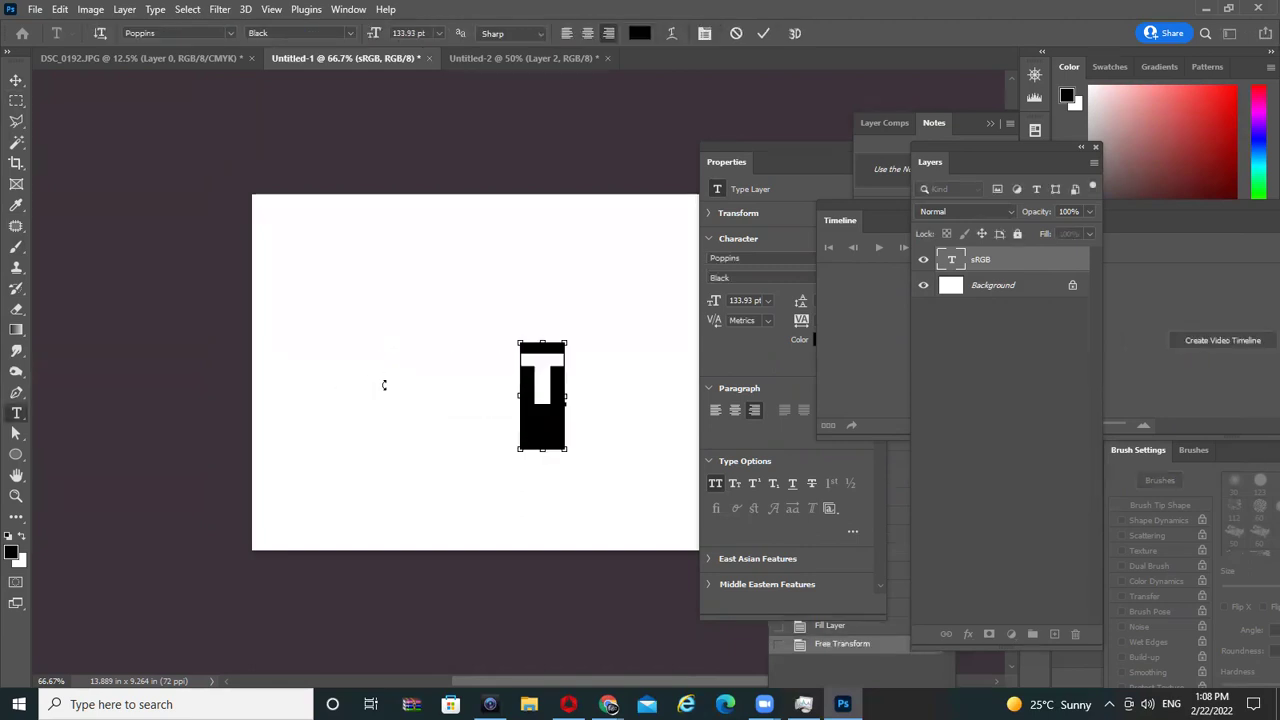
{"action": "key", "text": "ctrl+t"}
{"action": "key", "text": "Right"}
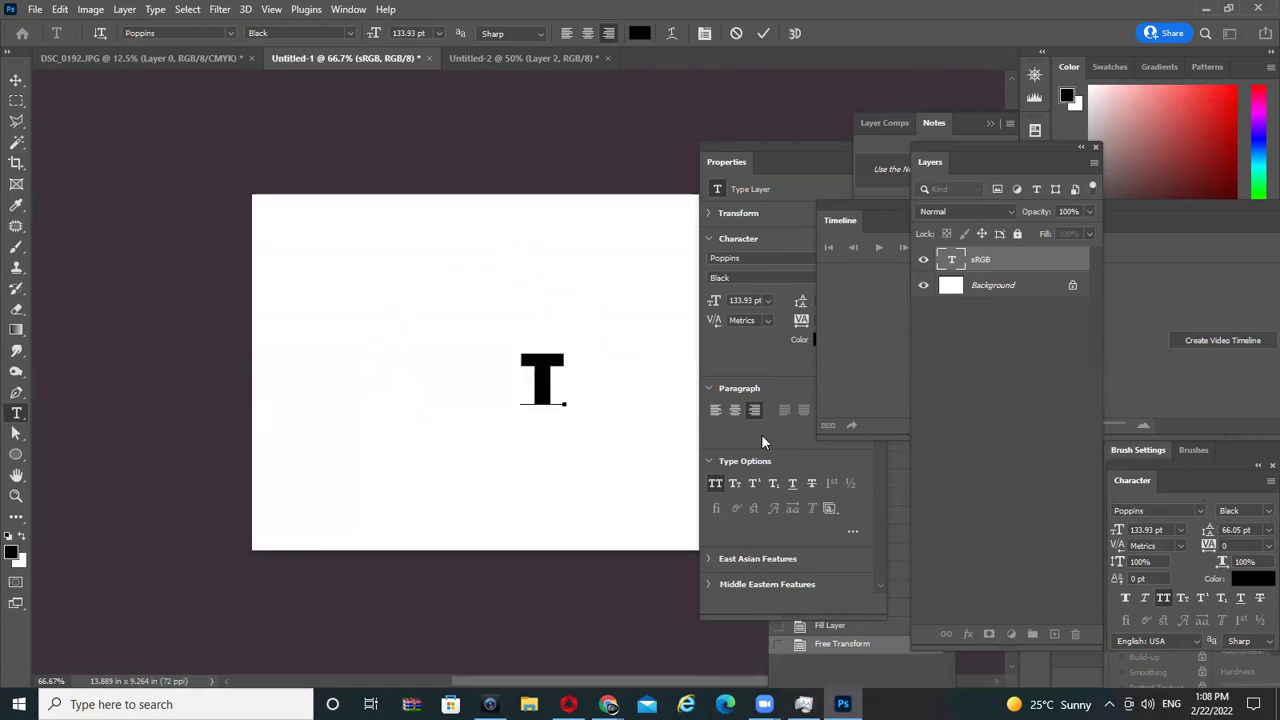
{"action": "key", "text": "ctrl+Return"}
{"action": "key", "text": "v"}
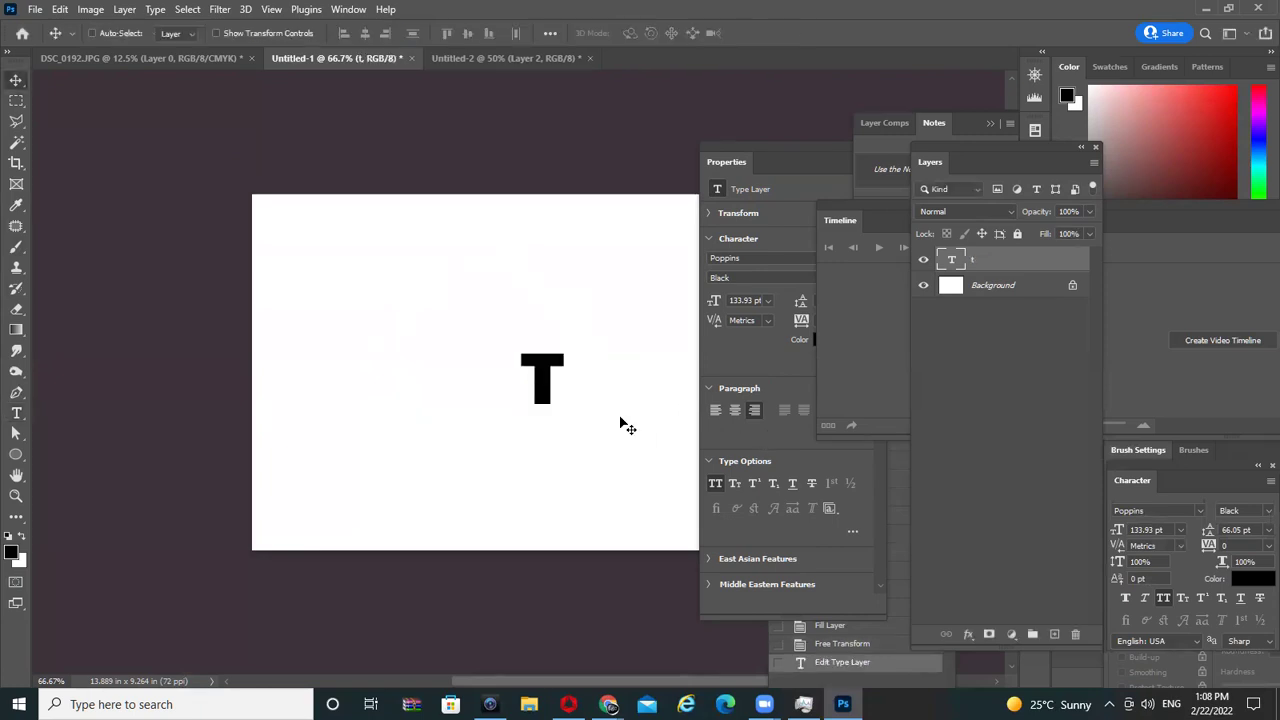
{"action": "key", "text": "ctrl+z"}
{"action": "key", "text": "z"}
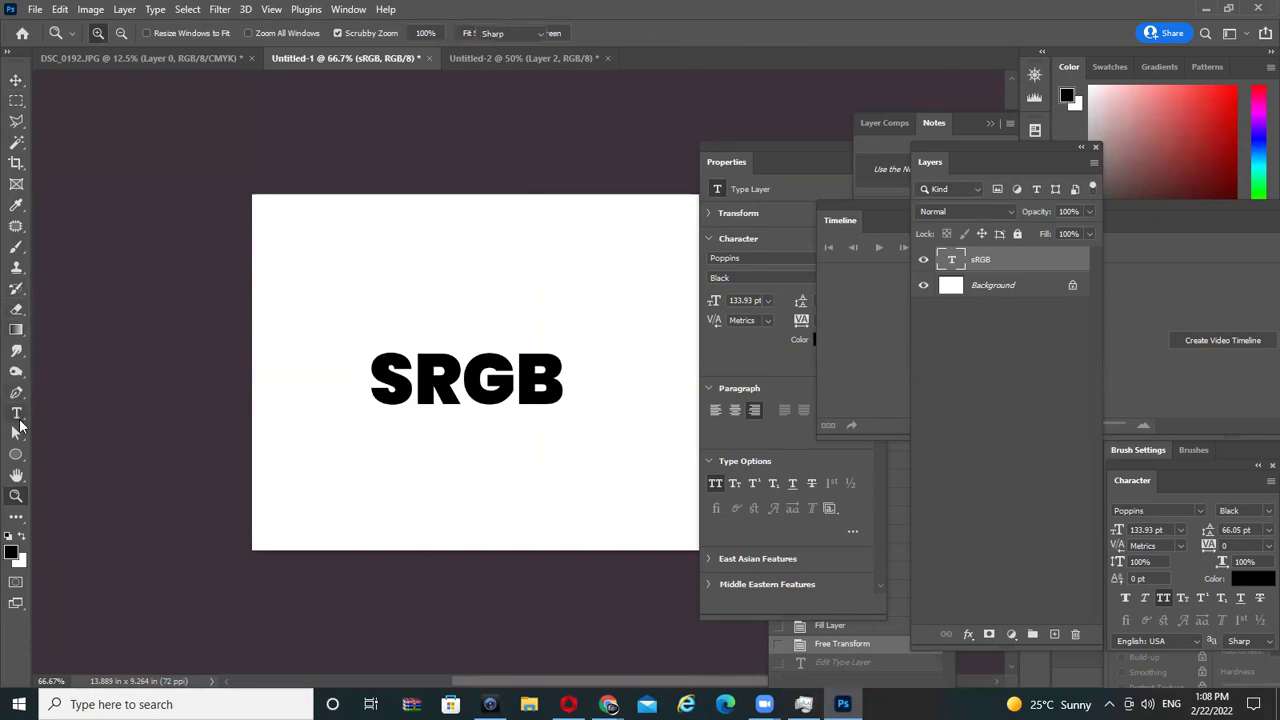
- Select the SRGB text and turn off All Caps so it reads sRGB
{"action": "left_click", "coordinate": [16, 413]}
{"action": "double_click", "coordinate": [495, 375]}
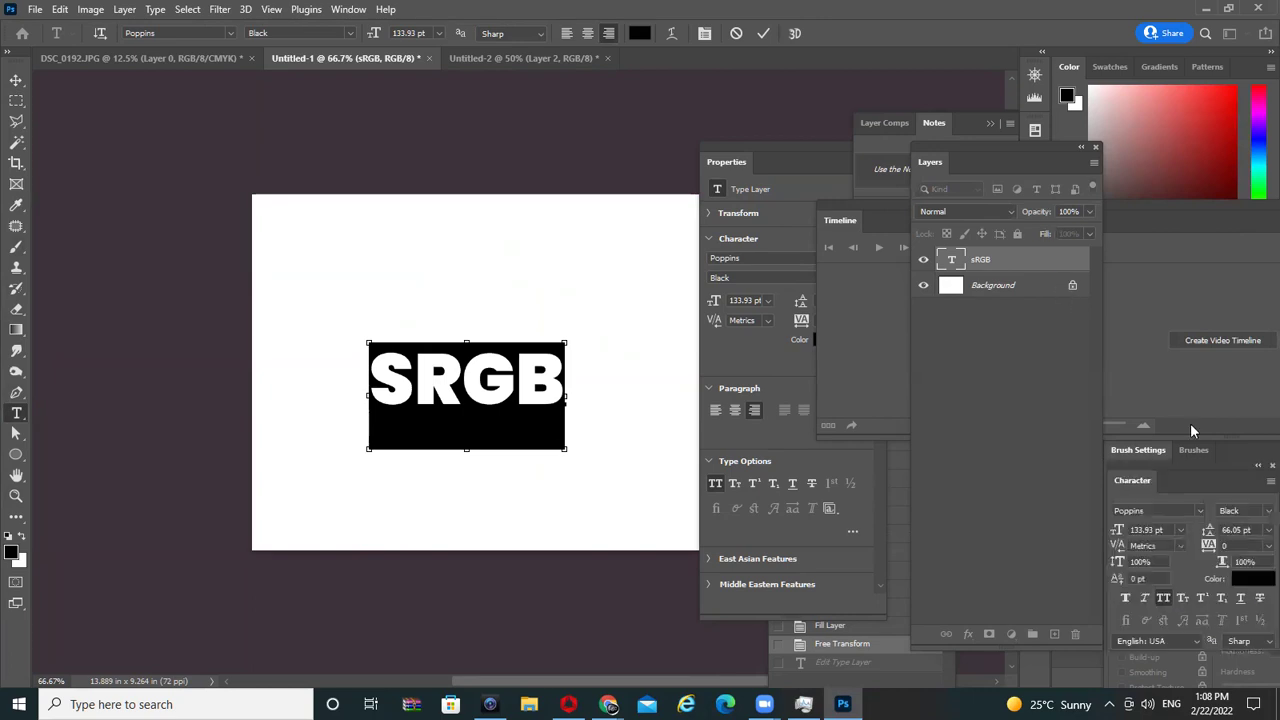
{"action": "left_click", "coordinate": [1270, 481]}
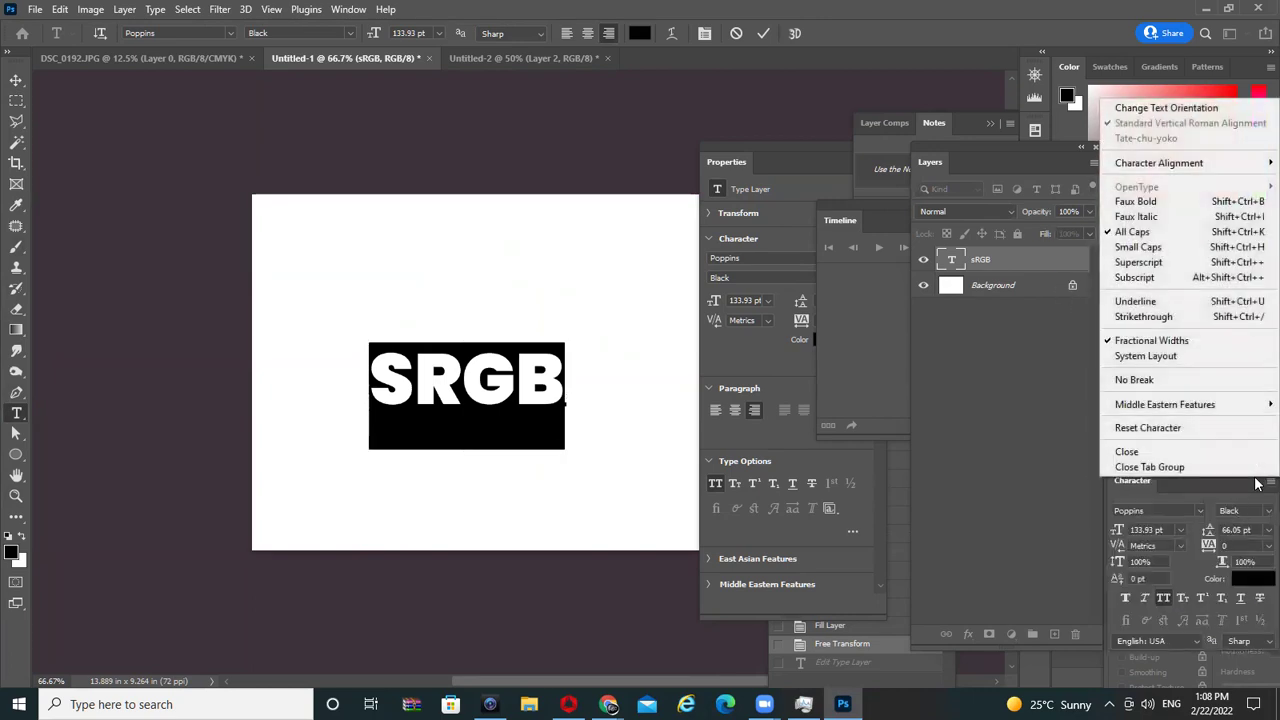
{"action": "left_click", "coordinate": [1133, 232]}
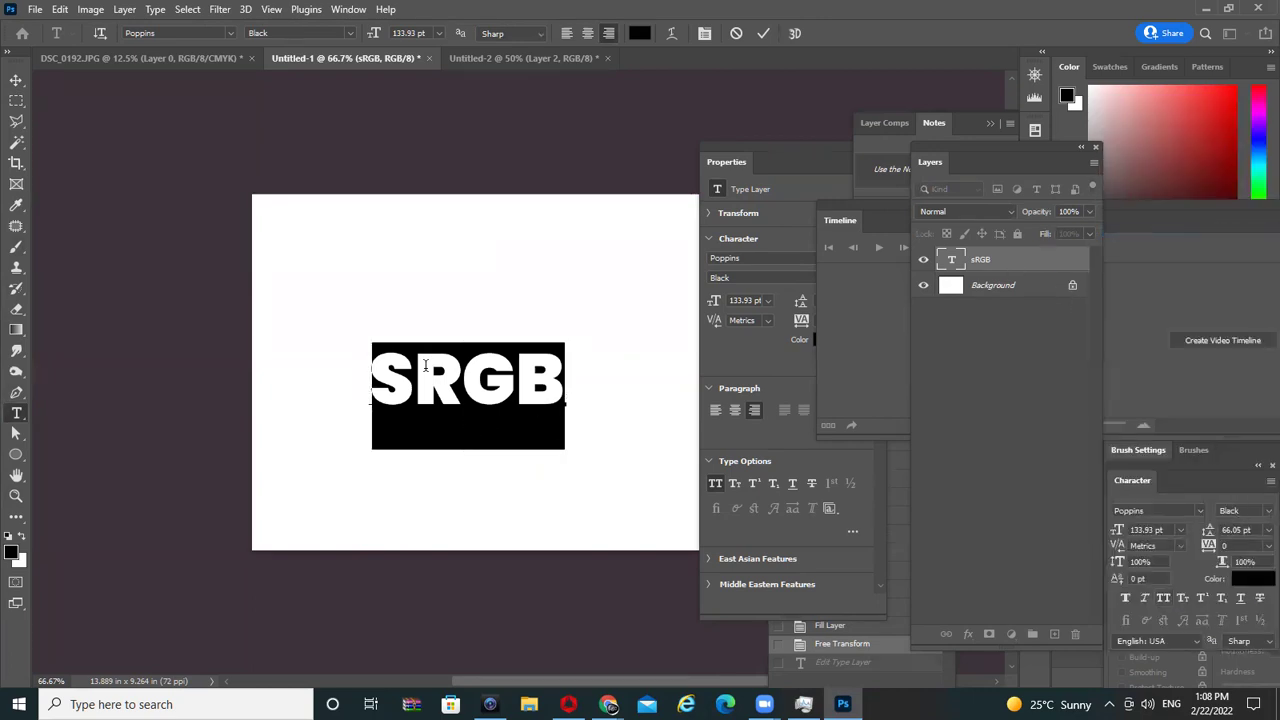
{"action": "left_click", "coordinate": [416, 420]}
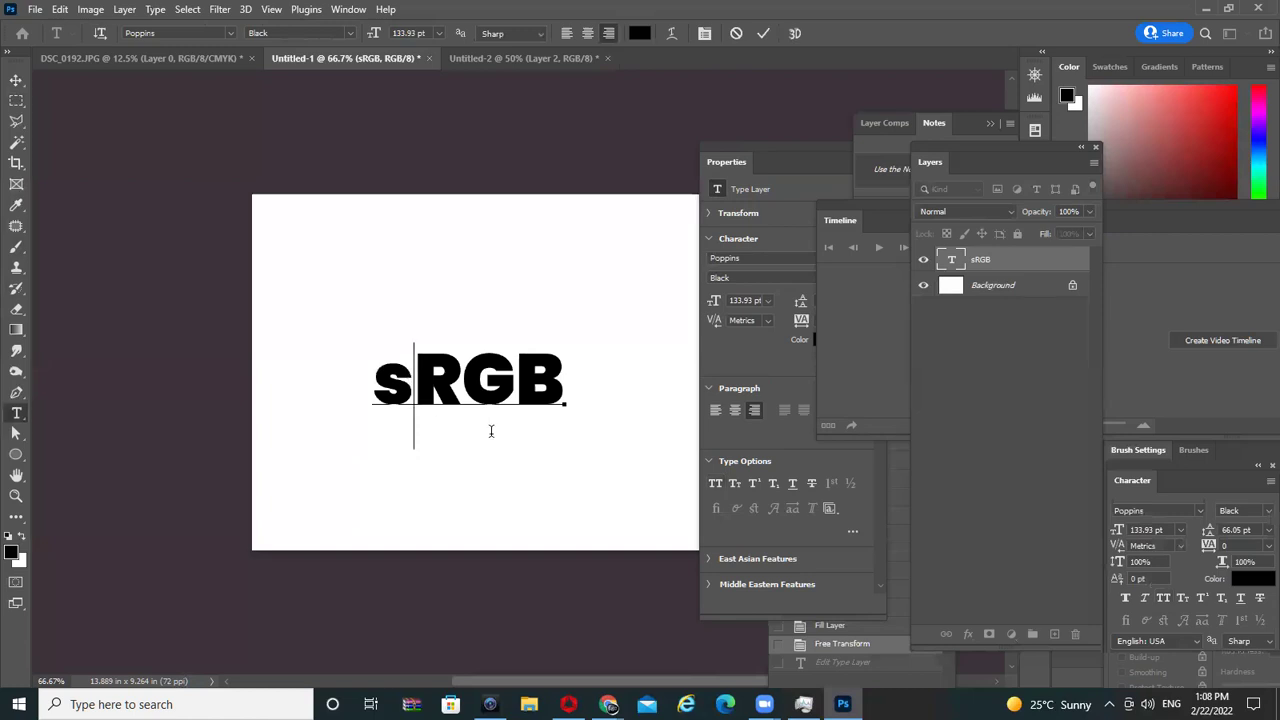
- Alt-drag a copy of sRGB and retype the copy as 'Adobe RGB'
{"action": "key", "text": "ctrl+Return"}
{"action": "key", "text": "v"}
{"action": "mouse_move", "coordinate": [515, 406]}
{"action": "left_mouse_down"}
{"action": "mouse_move", "coordinate": [490, 303]}
{"action": "mouse_move", "coordinate": [490, 393]}
{"action": "left_mouse_up"}
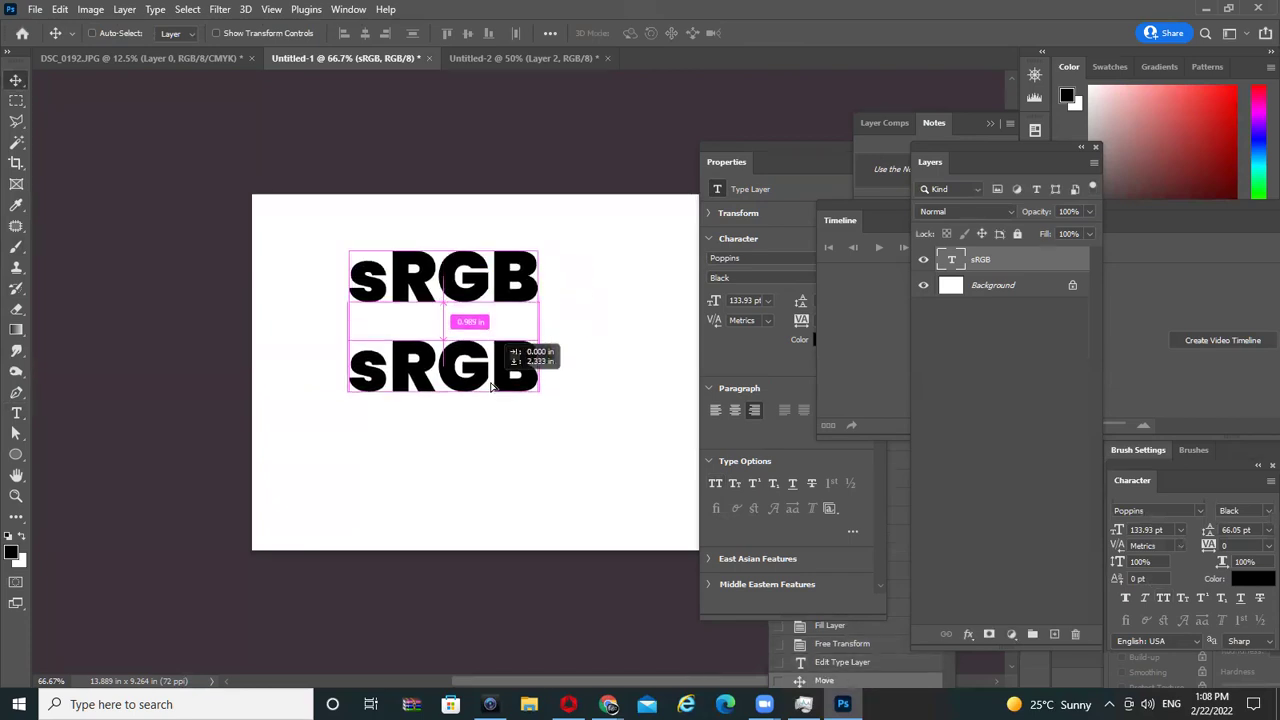
{"action": "key", "text": "t"}
{"action": "double_click", "coordinate": [453, 365]}
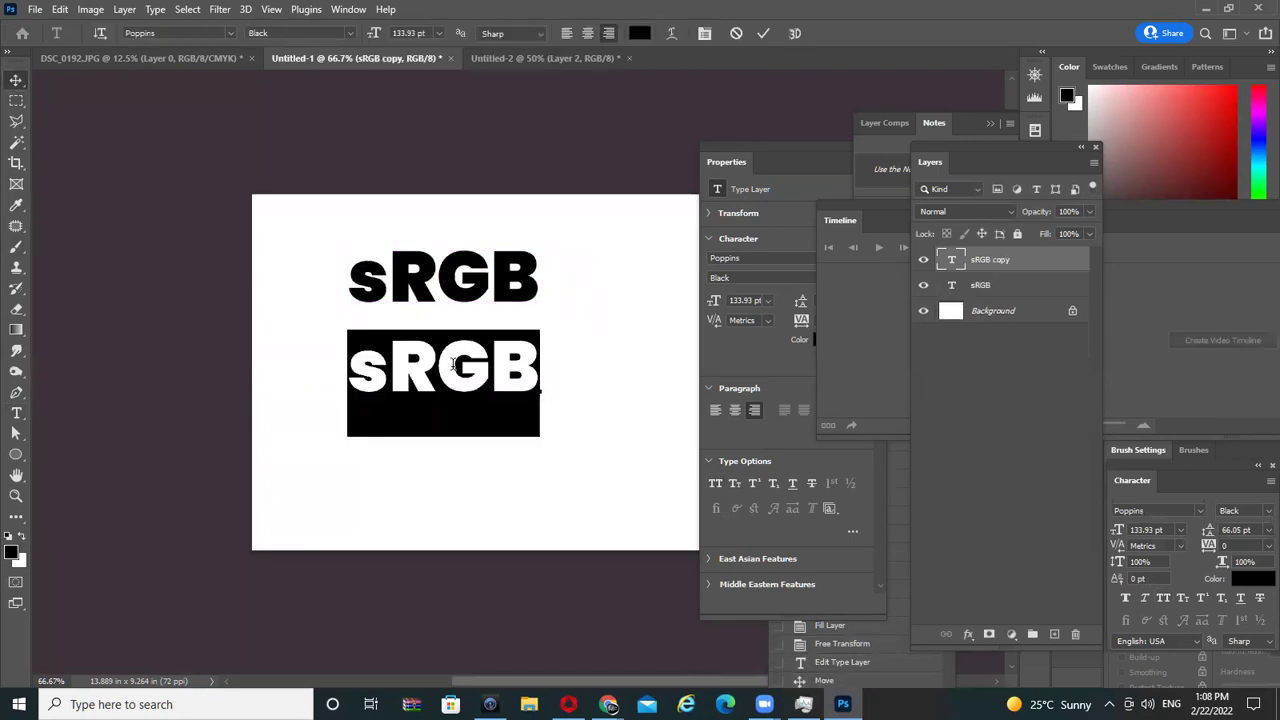
{"action": "type", "text": "Ad"}
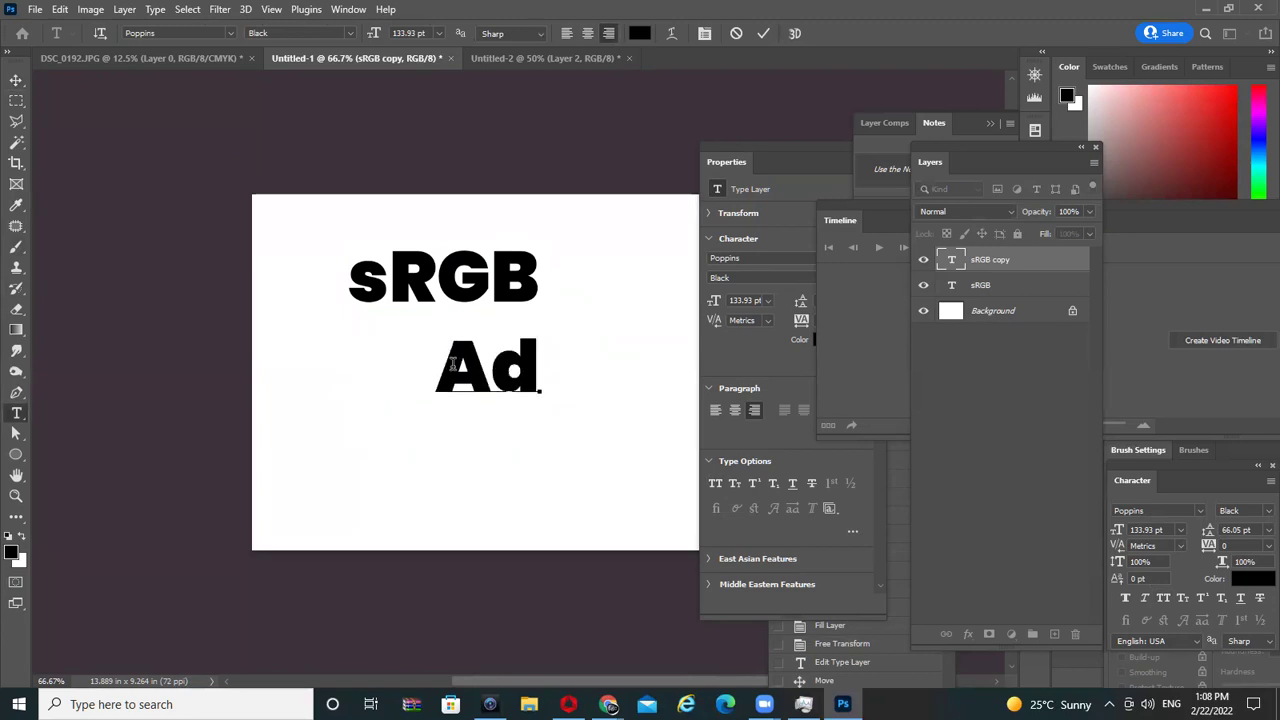
{"action": "type", "text": "obe T"}
{"action": "key", "text": "BackSpace"}
{"action": "type", "text": "RGC"}
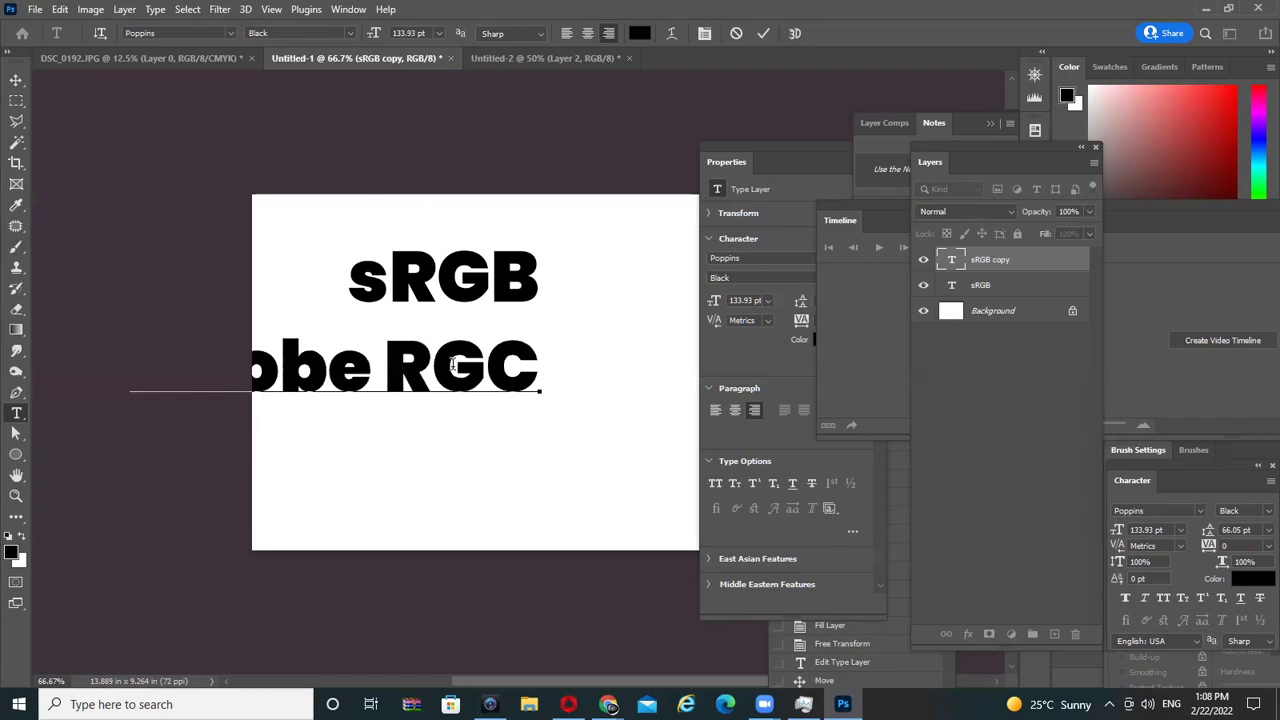
{"action": "key", "text": "BackSpace"}
{"action": "type", "text": "B"}
{"action": "key", "text": "ctrl+Return"}
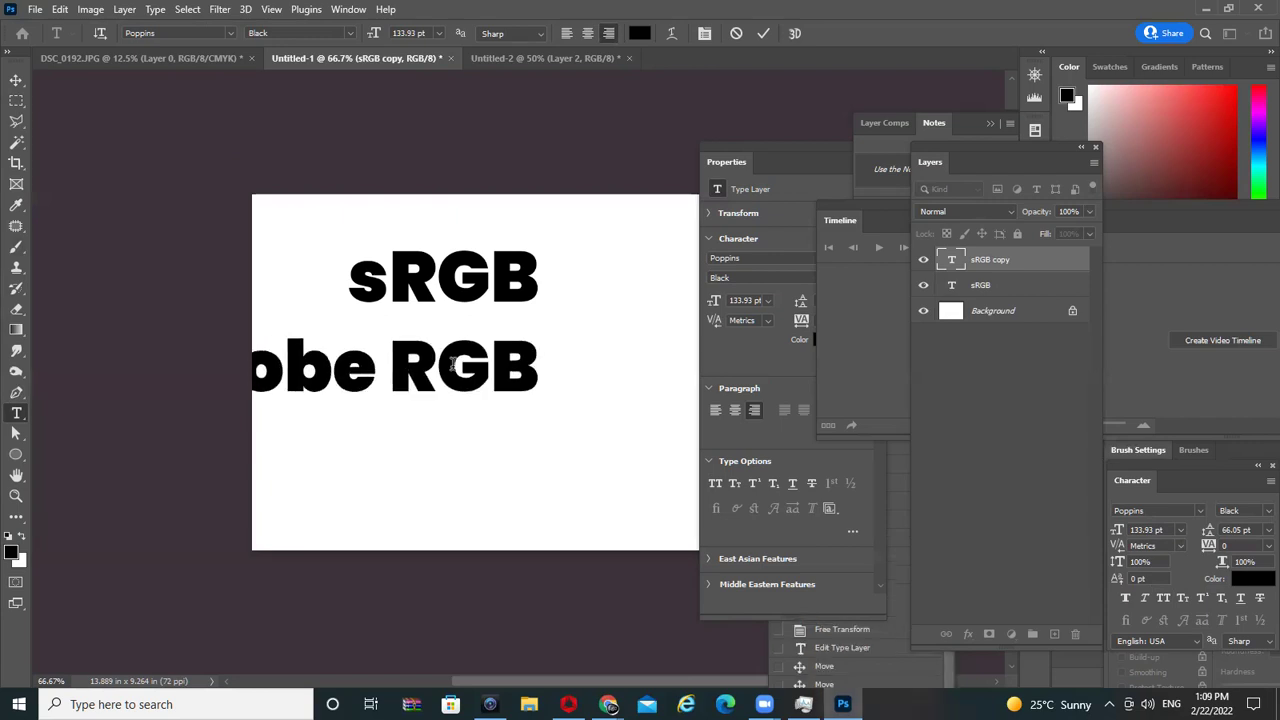
- Move Adobe RGB right and reposition the sRGB line up and left
{"action": "key", "text": "v"}
{"action": "mouse_move", "coordinate": [452, 386]}
{"action": "left_mouse_down"}
{"action": "mouse_move", "coordinate": [617, 398]}
{"action": "mouse_move", "coordinate": [606, 383]}
{"action": "left_mouse_up"}
{"action": "right_click", "coordinate": [422, 290]}
{"action": "key", "text": "Escape"}
{"action": "right_click", "coordinate": [422, 290]}
{"action": "left_click", "coordinate": [440, 298]}
{"action": "mouse_move", "coordinate": [494, 293]}
{"action": "left_mouse_down"}
{"action": "mouse_move", "coordinate": [447, 283]}
{"action": "mouse_move", "coordinate": [456, 305]}
{"action": "left_mouse_up"}
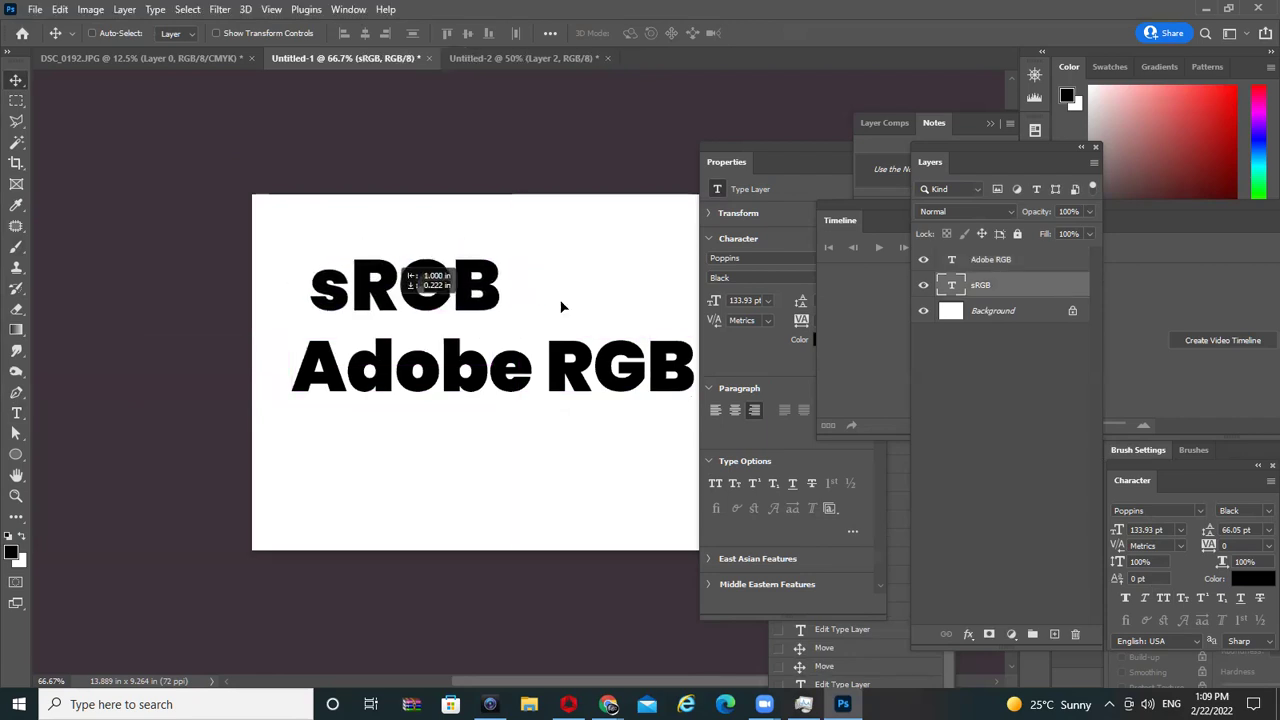
{"action": "left_click_drag", "start_coordinate": [562, 307], "coordinate": [562, 307]}
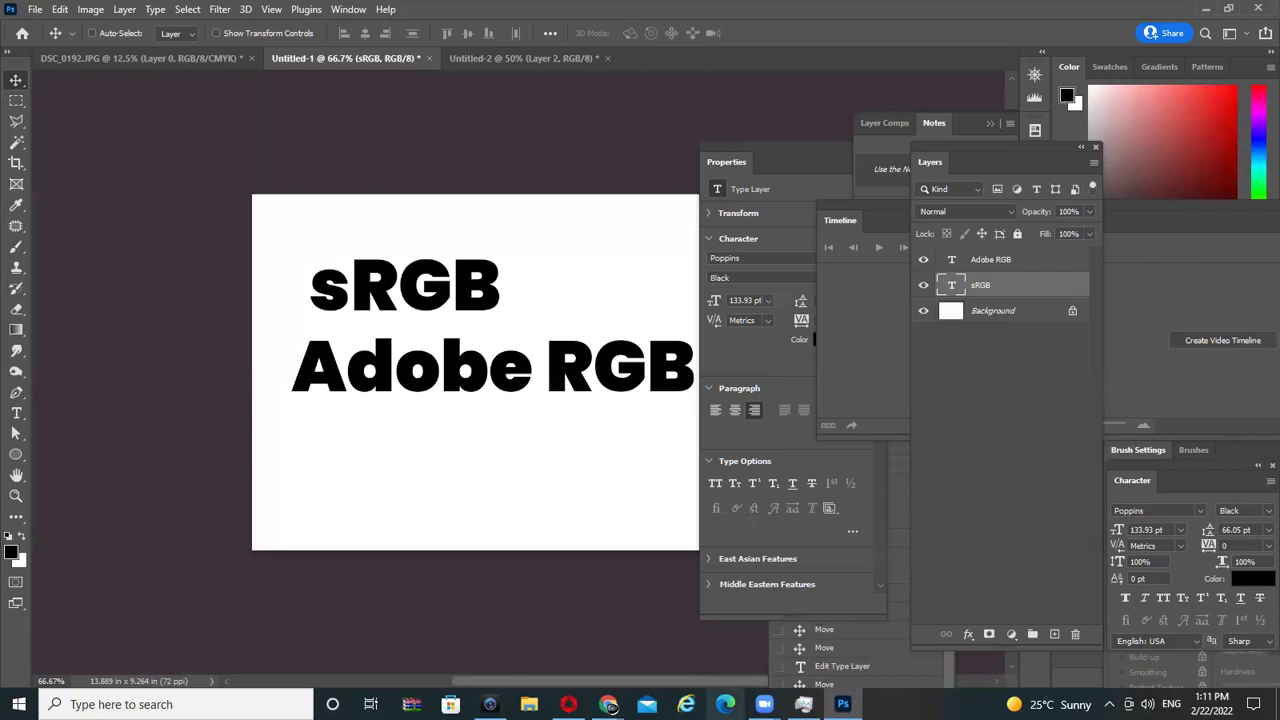
- Show the Image > Mode submenu listing modes such as Indexed Color
{"action": "left_click", "coordinate": [88, 10]}
{"action": "mouse_move", "coordinate": [101, 27]}
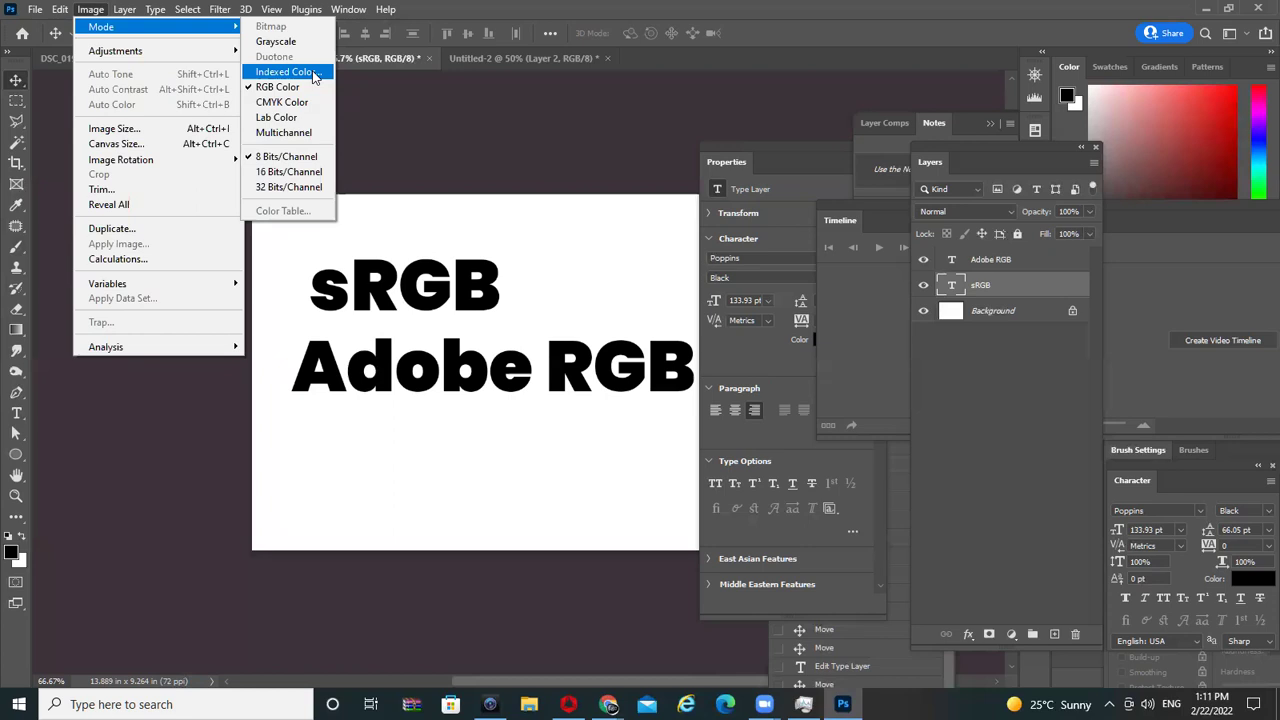
- Close the Mode menu unchanged and start a 4 pt text layer below Adobe RGB
{"action": "left_click", "coordinate": [77, 322]}
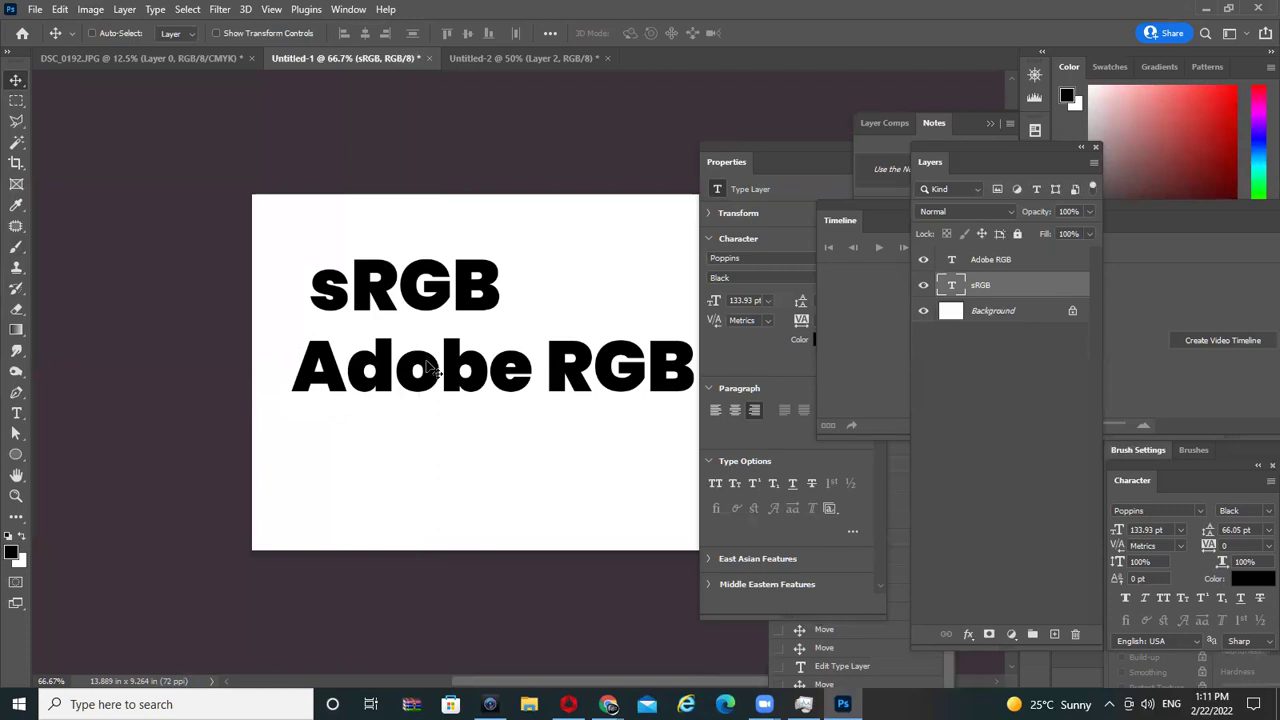
{"action": "key", "text": "t"}
{"action": "left_click", "coordinate": [388, 447]}
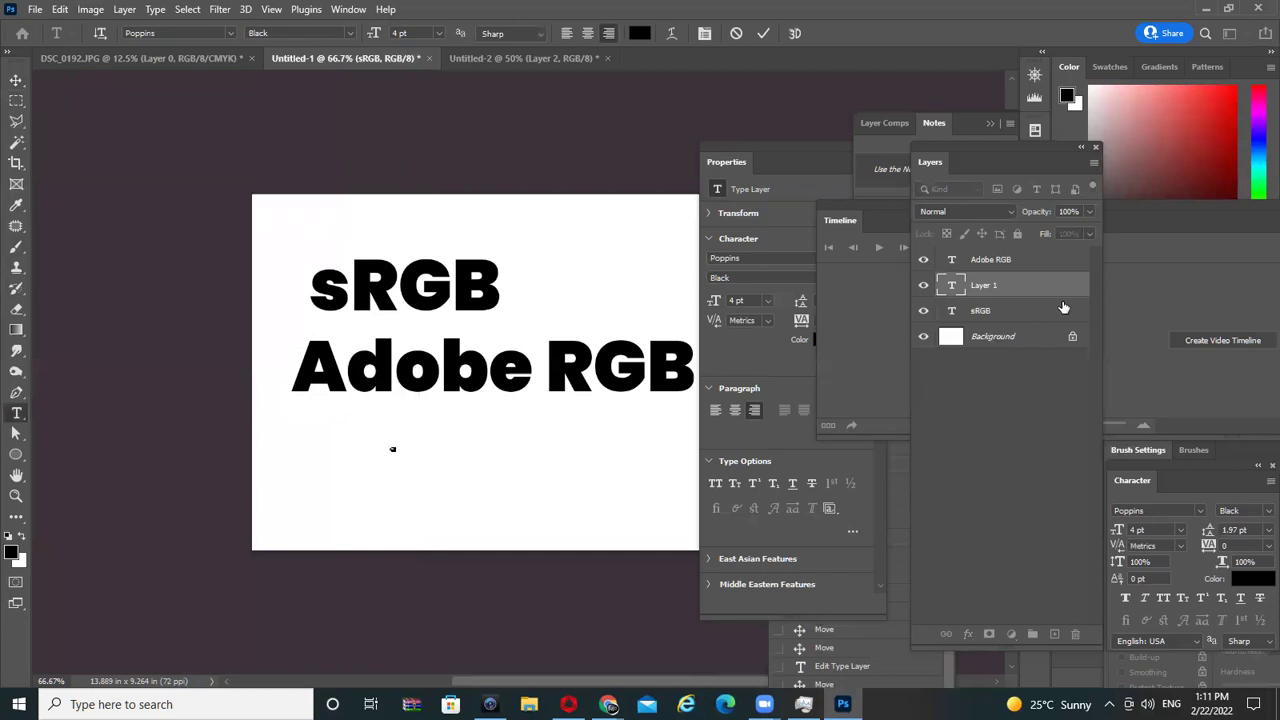
- Commit the small new text, zoom in, and scale it up greatly with Free Transform
{"action": "key", "text": "ctrl+Return"}
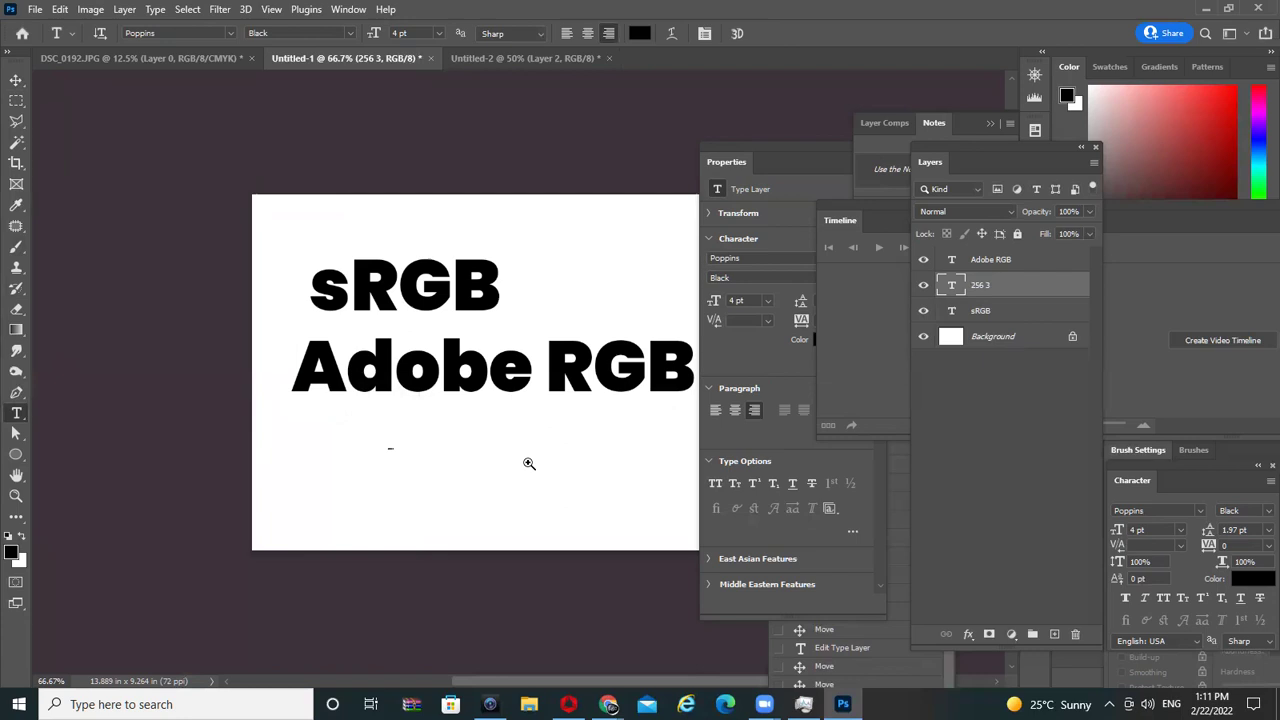
{"action": "left_click", "coordinate": [476, 449], "text": "ctrl"}
{"action": "left_click", "coordinate": [400, 452], "text": "ctrl"}
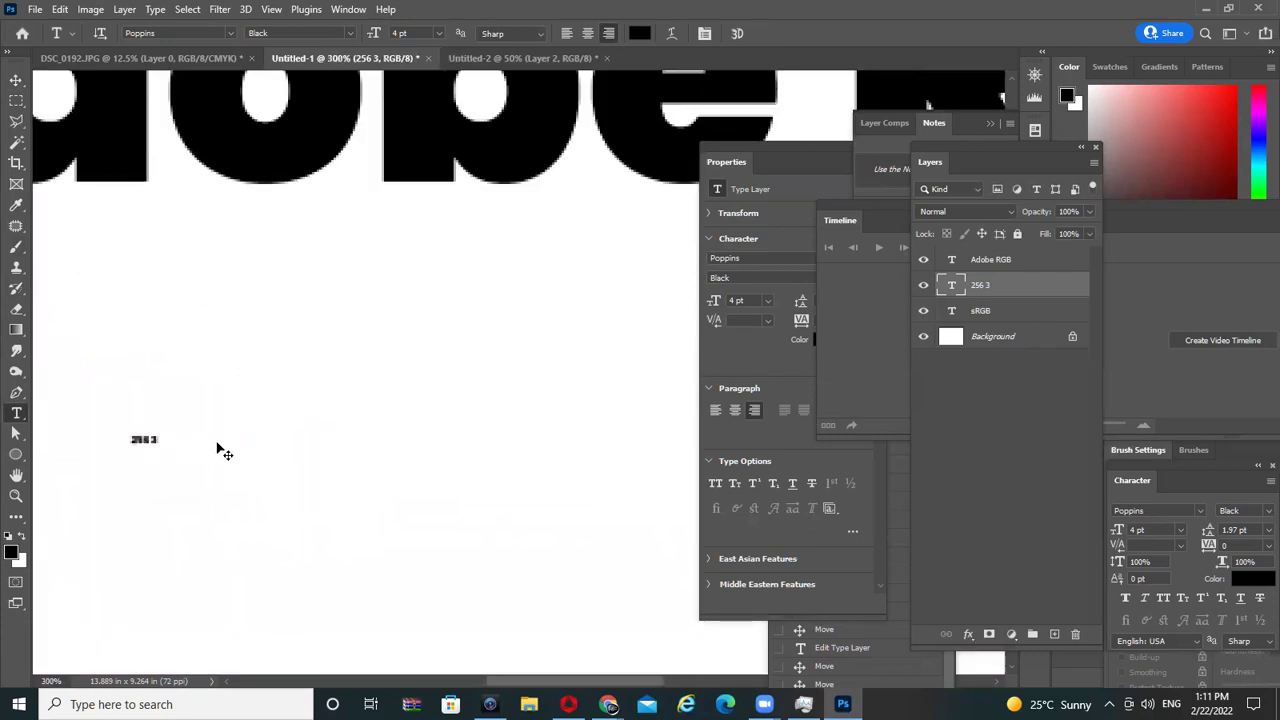
{"action": "key", "text": "ctrl+t"}
{"action": "left_click_drag", "start_coordinate": [162, 432], "coordinate": [548, 212]}
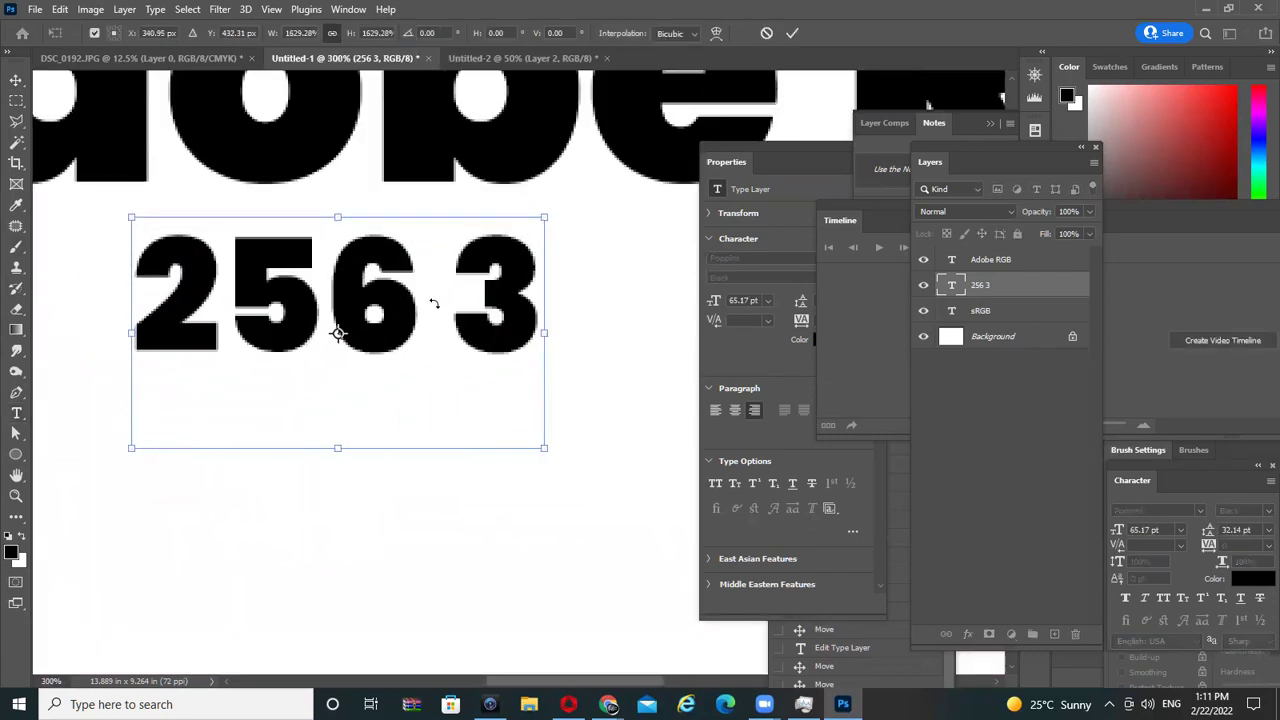
- Change the text to '256 x256x256' and Alt-drag a duplicate line beneath it
{"action": "double_click", "coordinate": [512, 273]}
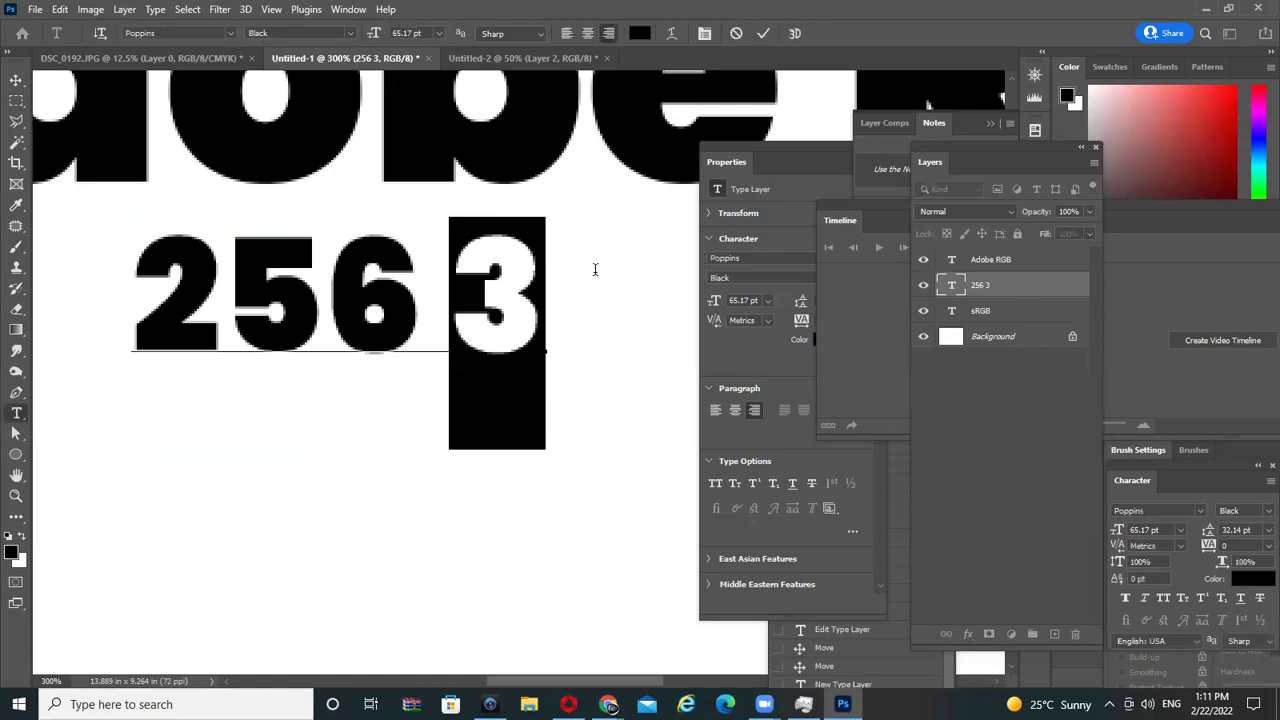
{"action": "type", "text": "x256"}
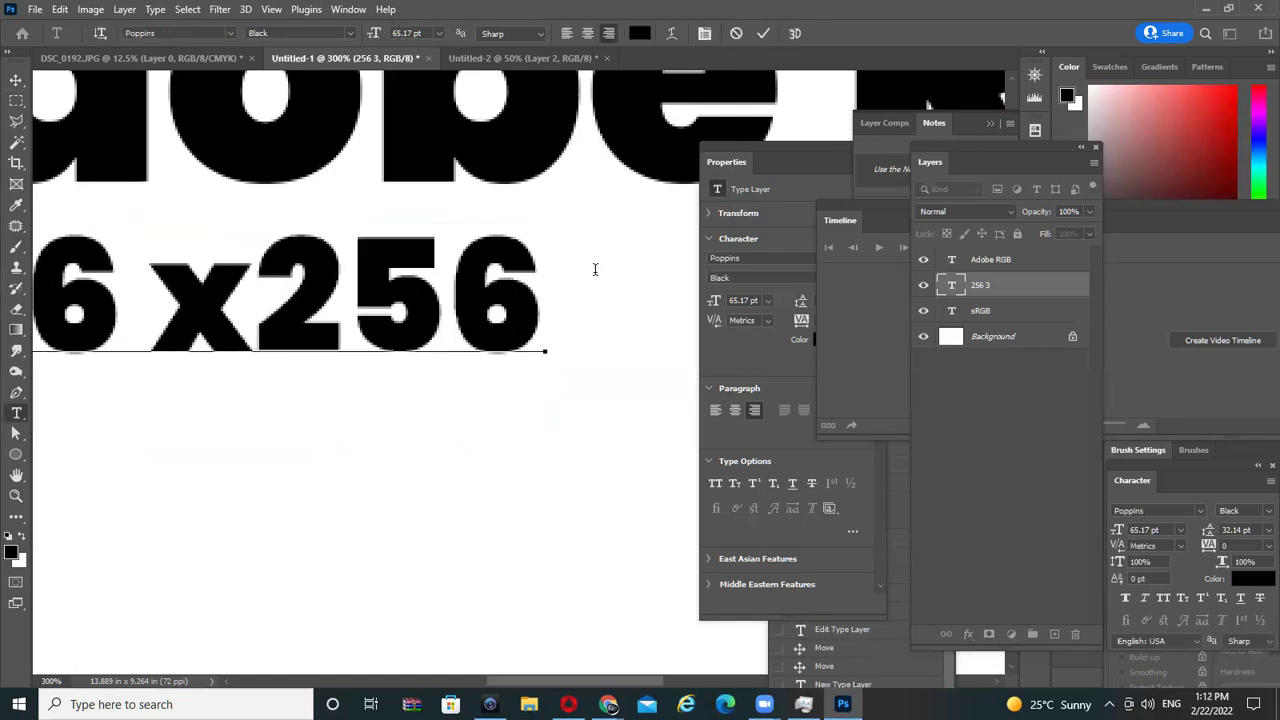
{"action": "type", "text": "x256"}
{"action": "key", "text": "ctrl+Return"}
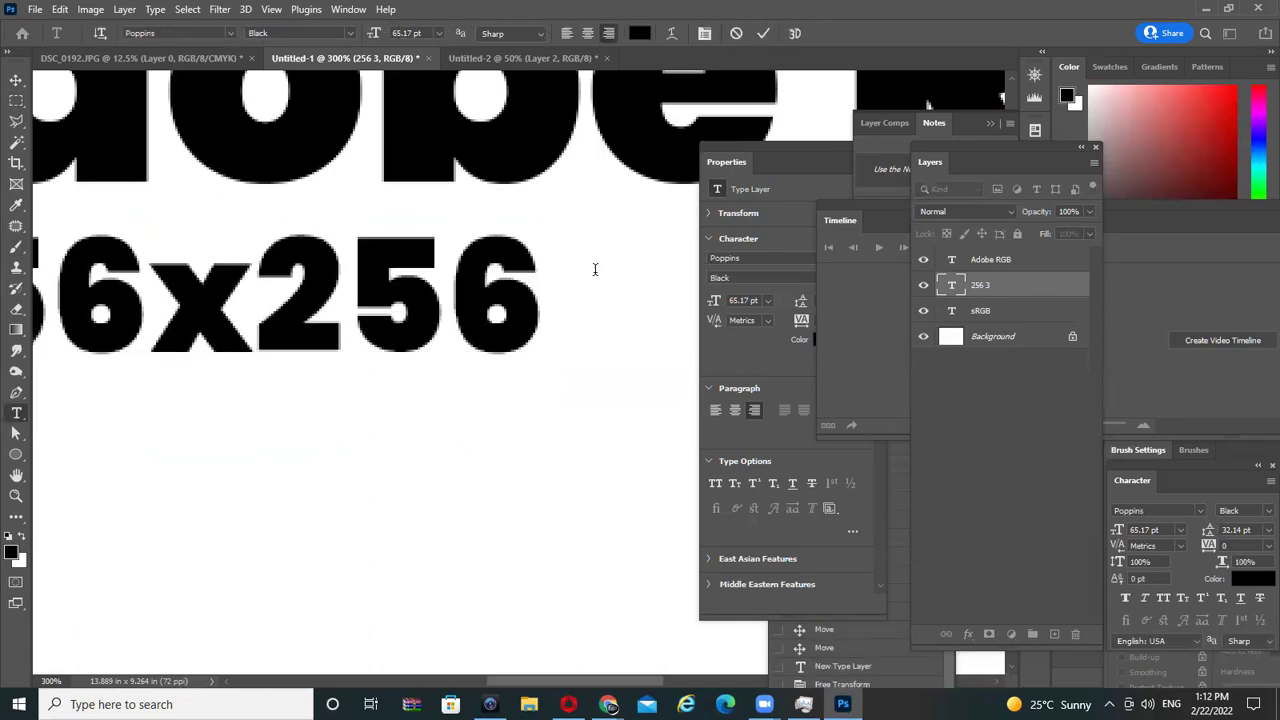
{"action": "key", "text": "ctrl+1"}
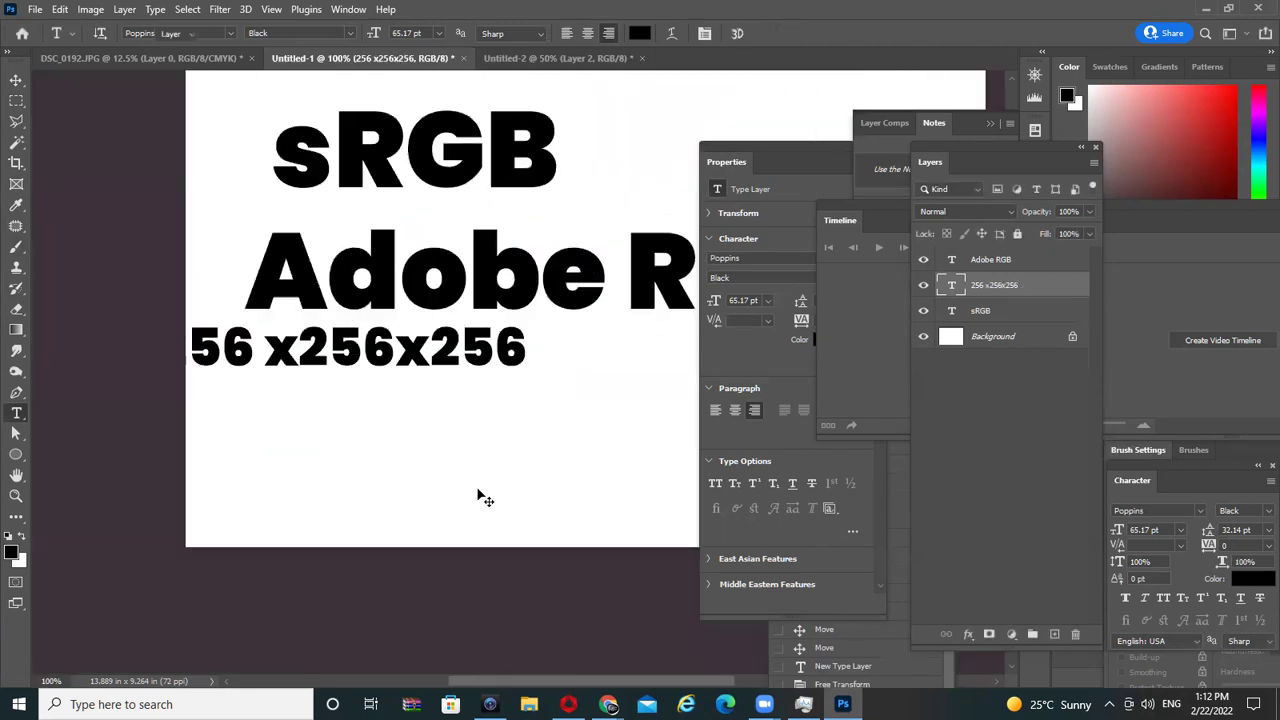
{"action": "key", "text": "v"}
{"action": "mouse_move", "coordinate": [377, 369]}
{"action": "left_mouse_down"}
{"action": "mouse_move", "coordinate": [452, 383]}
{"action": "mouse_move", "coordinate": [452, 441]}
{"action": "left_mouse_up"}
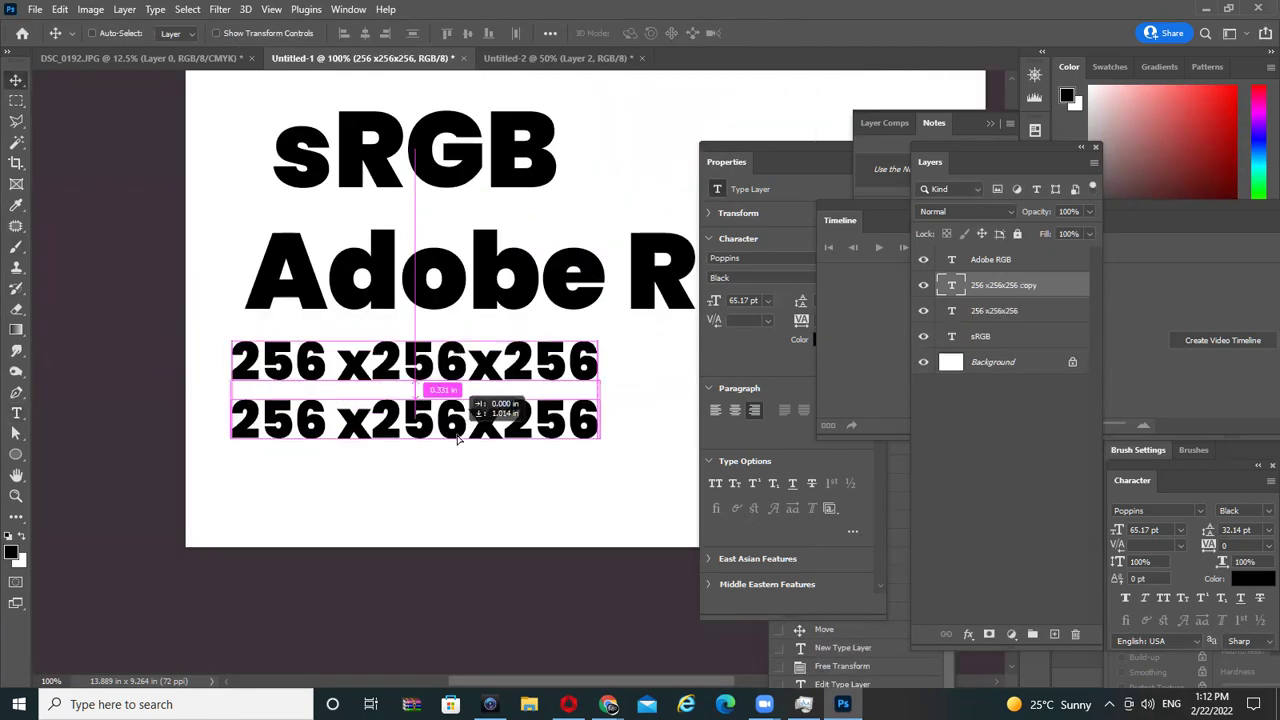
- Retype the second line as '16.7 million' and move it left under the first line
{"action": "key", "text": "t"}
{"action": "left_click", "coordinate": [410, 420]}
{"action": "triple_click", "coordinate": [410, 420]}
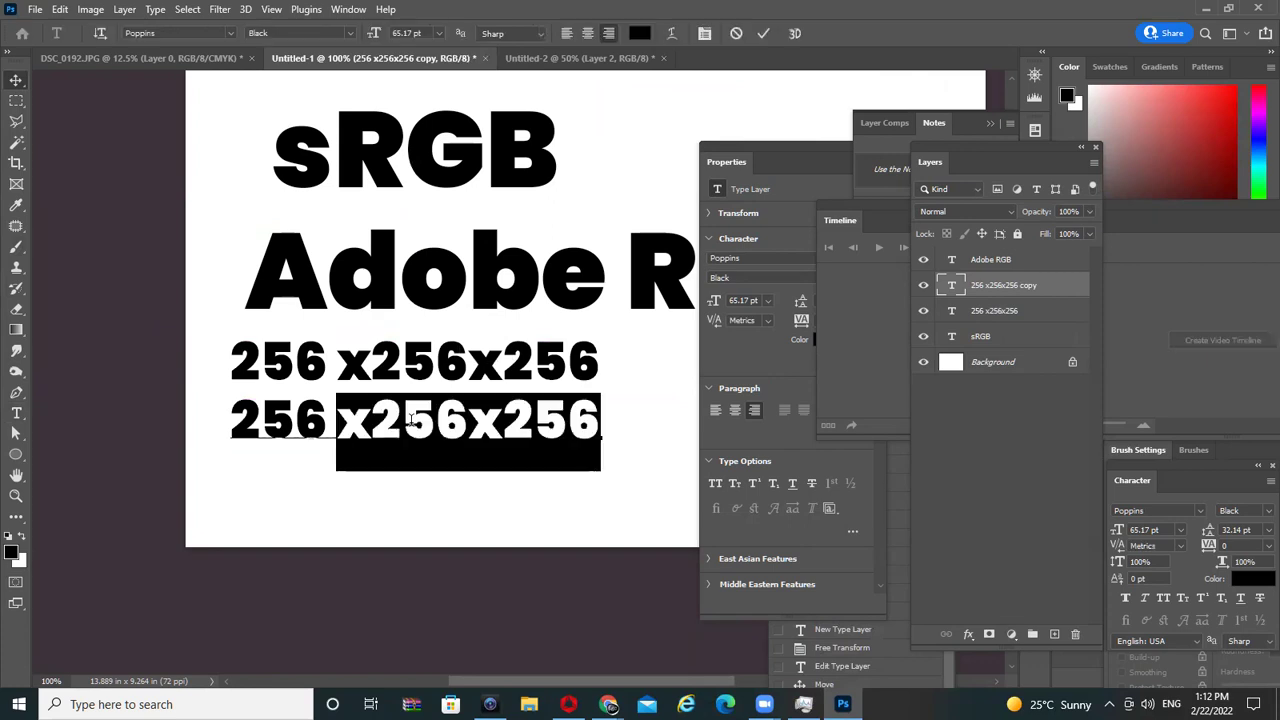
{"action": "type", "text": "16.7 mikkl"}
{"action": "key", "text": "BackSpace"}
{"action": "key", "text": "BackSpace"}
{"action": "key", "text": "BackSpace"}
{"action": "type", "text": "llio"}
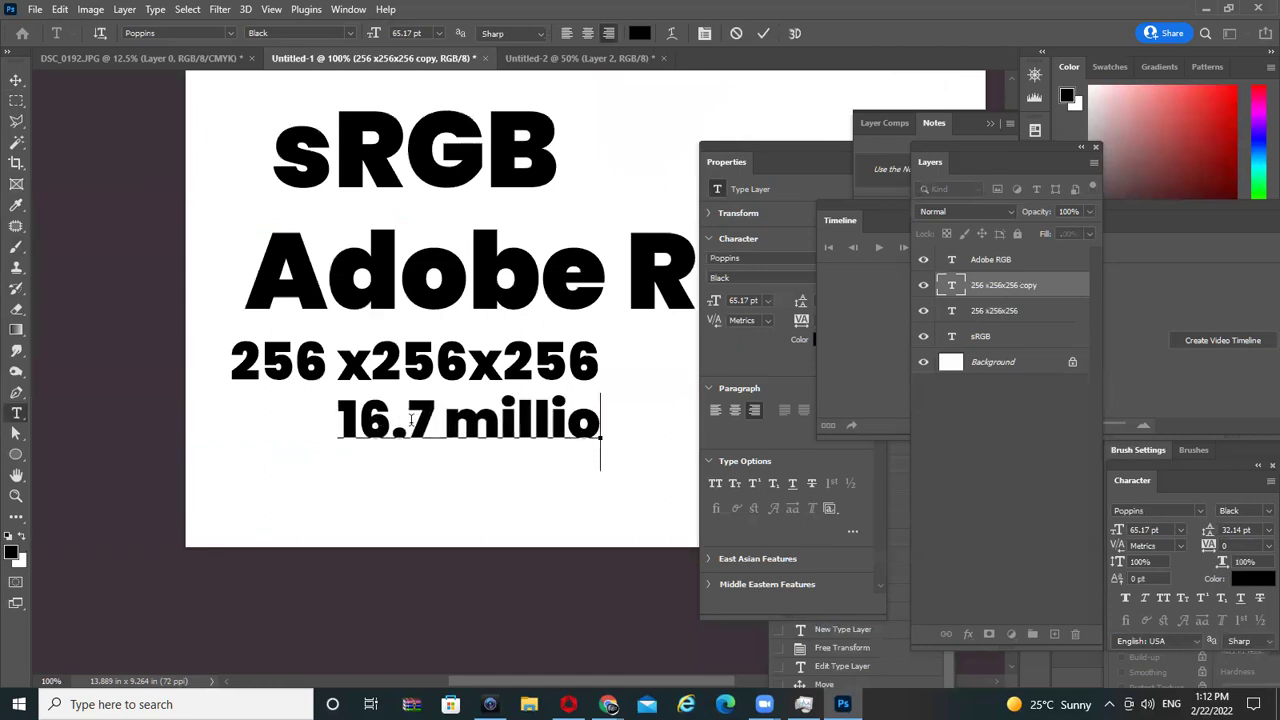
{"action": "type", "text": "n"}
{"action": "key", "text": "ctrl+Return"}
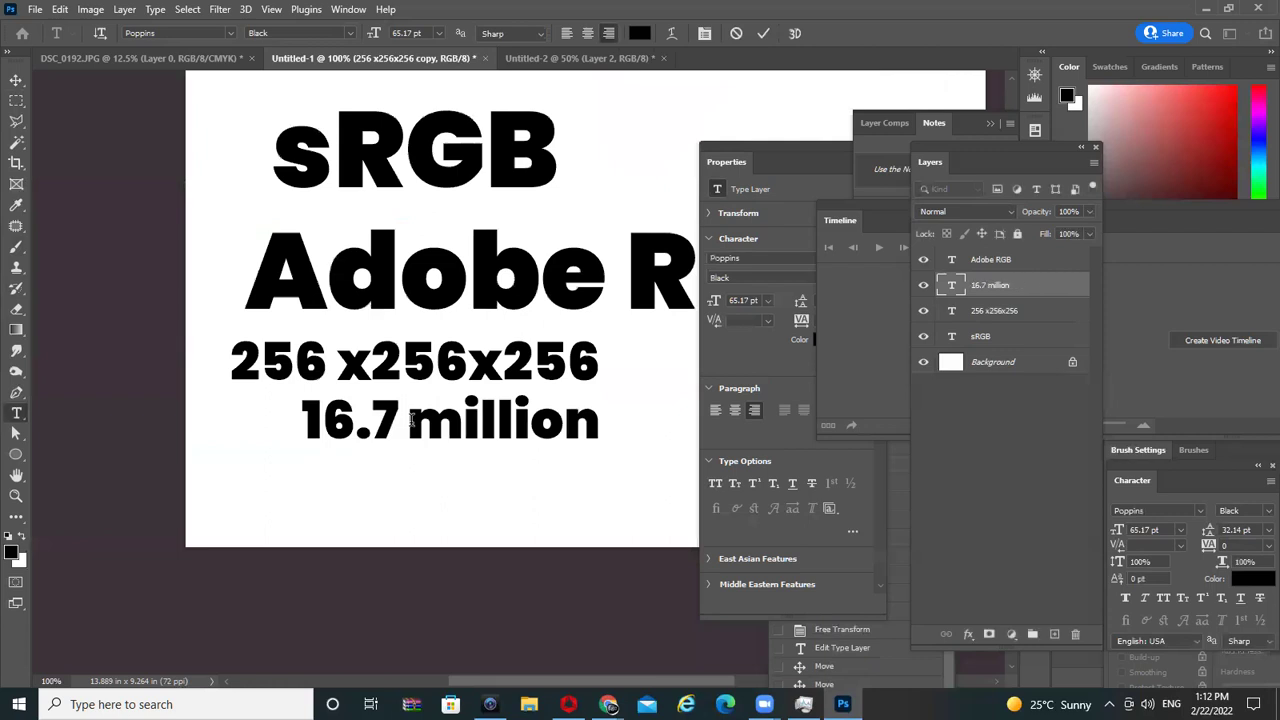
{"action": "key", "text": "v"}
{"action": "left_click_drag", "start_coordinate": [395, 435], "coordinate": [325, 435]}
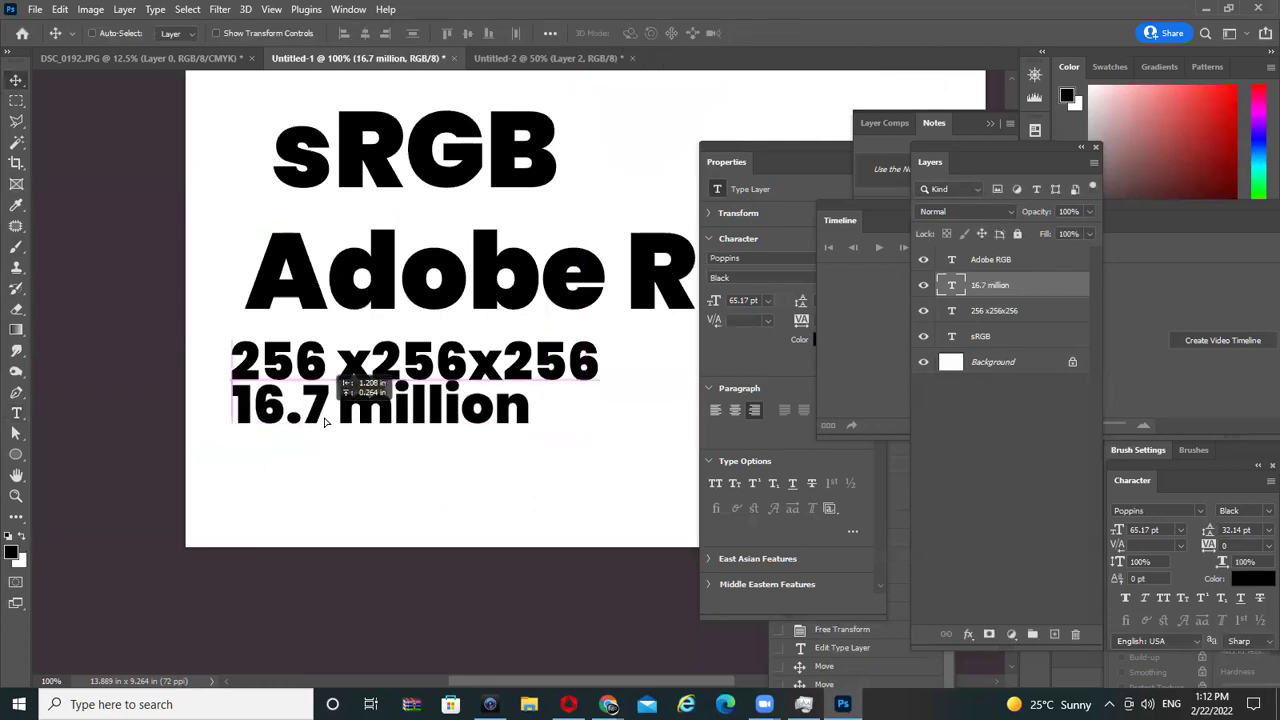
{"action": "key", "text": "Tab"}
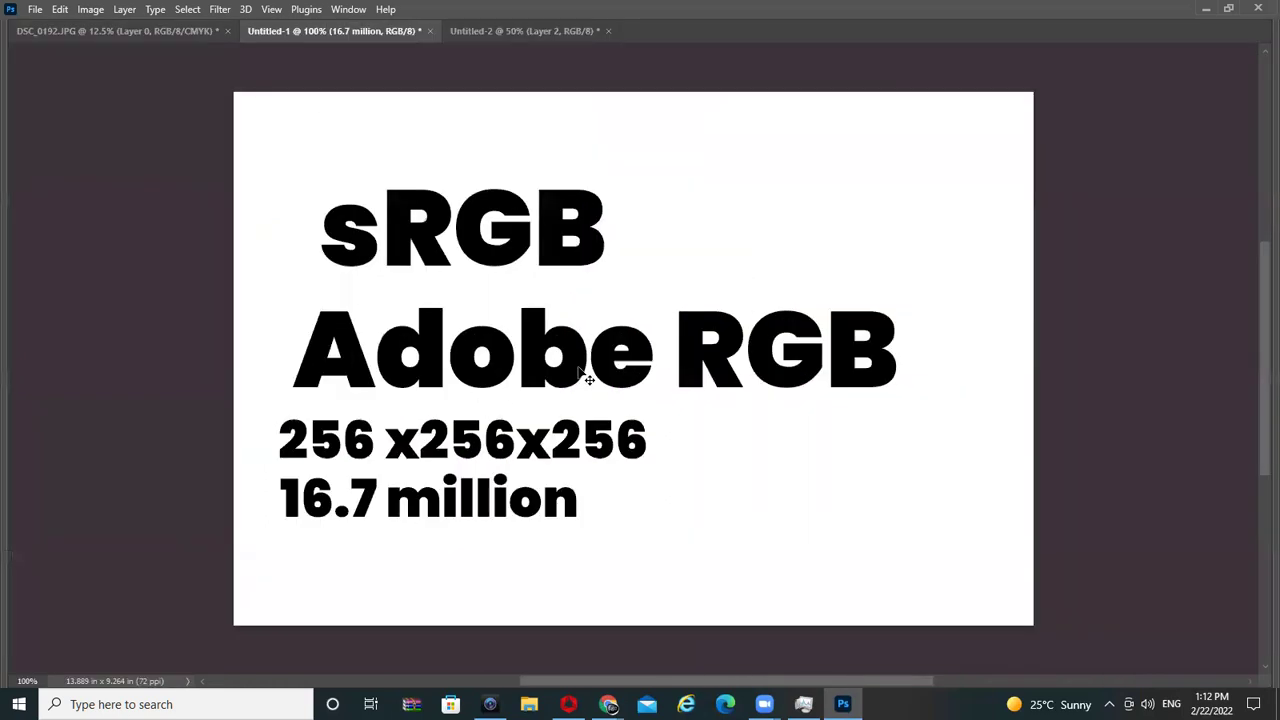
- Duplicate 16.7 million, retype the copy as 'RGB', and place it beside 256 x256x256
{"action": "key", "text": "Tab"}
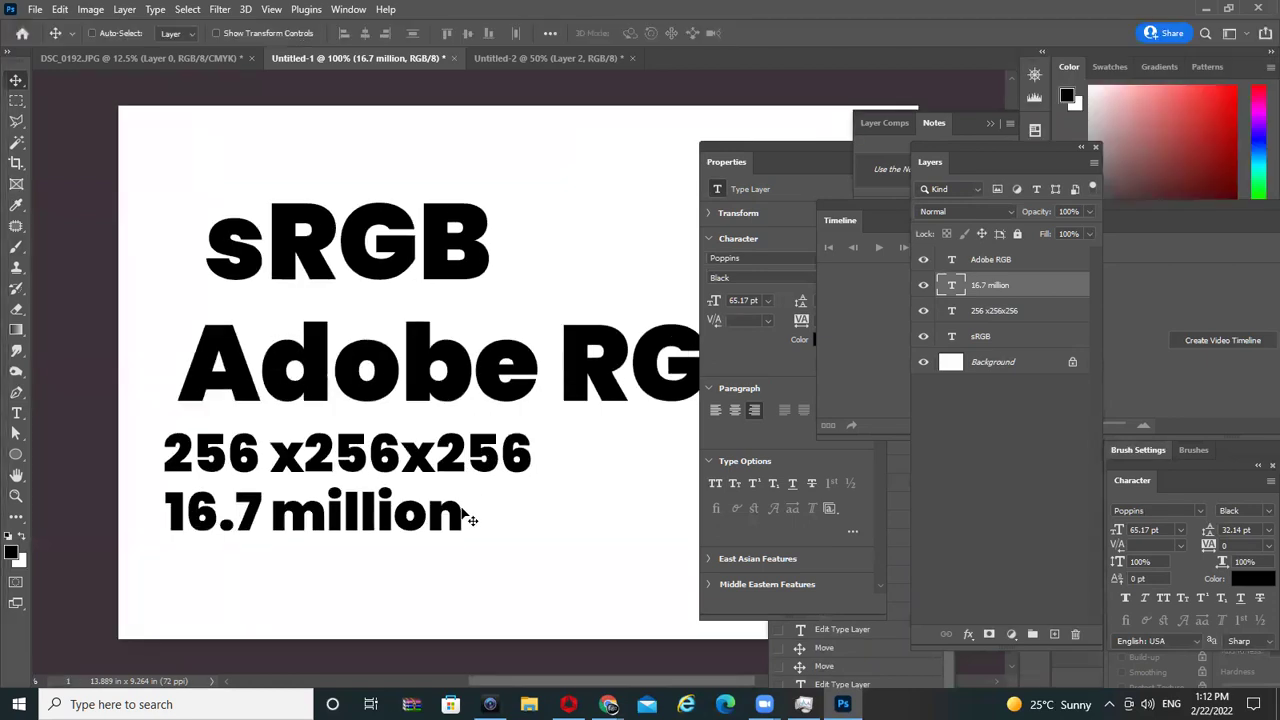
{"action": "key", "text": "Tab"}
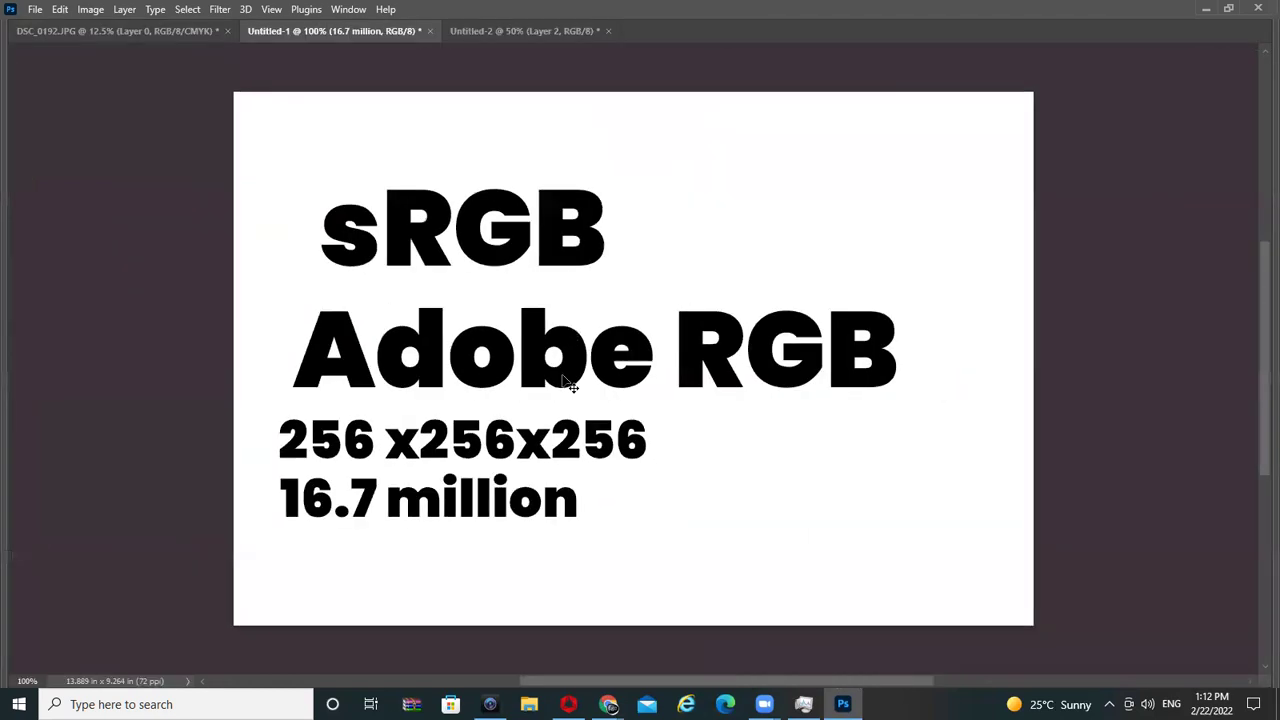
{"action": "left_click_drag", "start_coordinate": [560, 490], "coordinate": [972, 443]}
{"action": "double_click", "coordinate": [806, 455]}
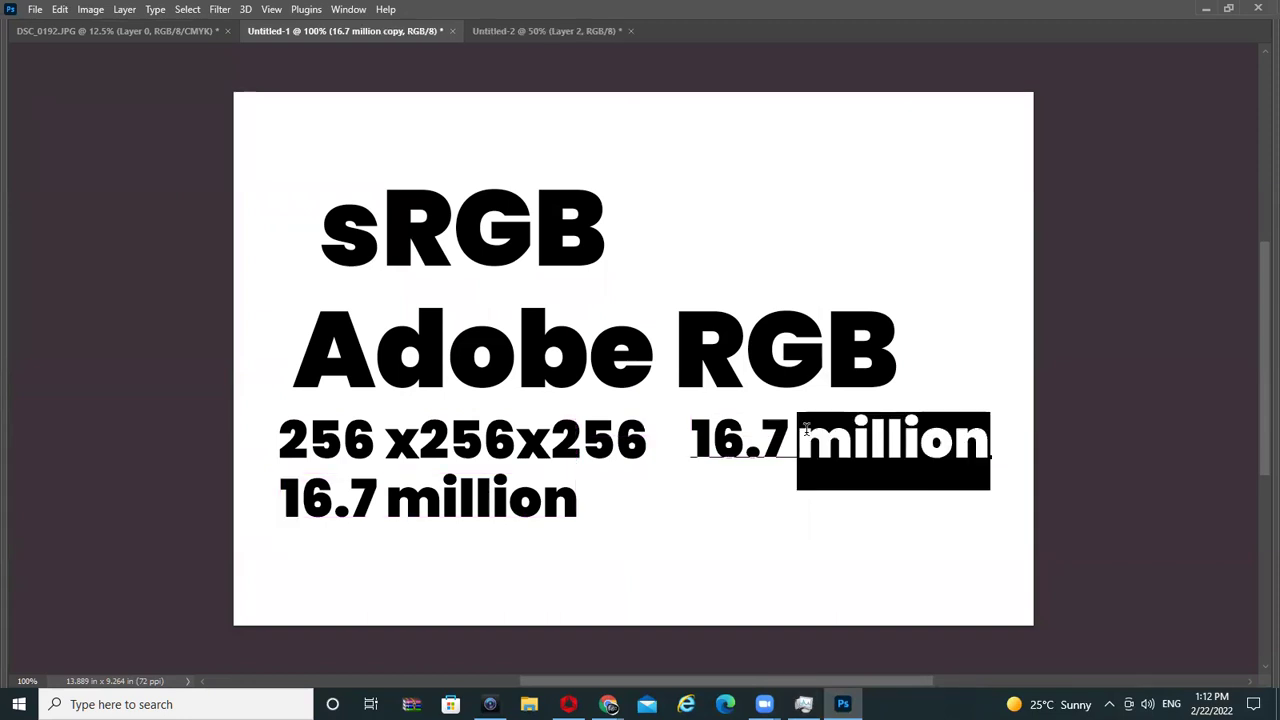
{"action": "left_click", "coordinate": [806, 445]}
{"action": "type", "text": "RGB"}
{"action": "key", "text": "ctrl+Return"}
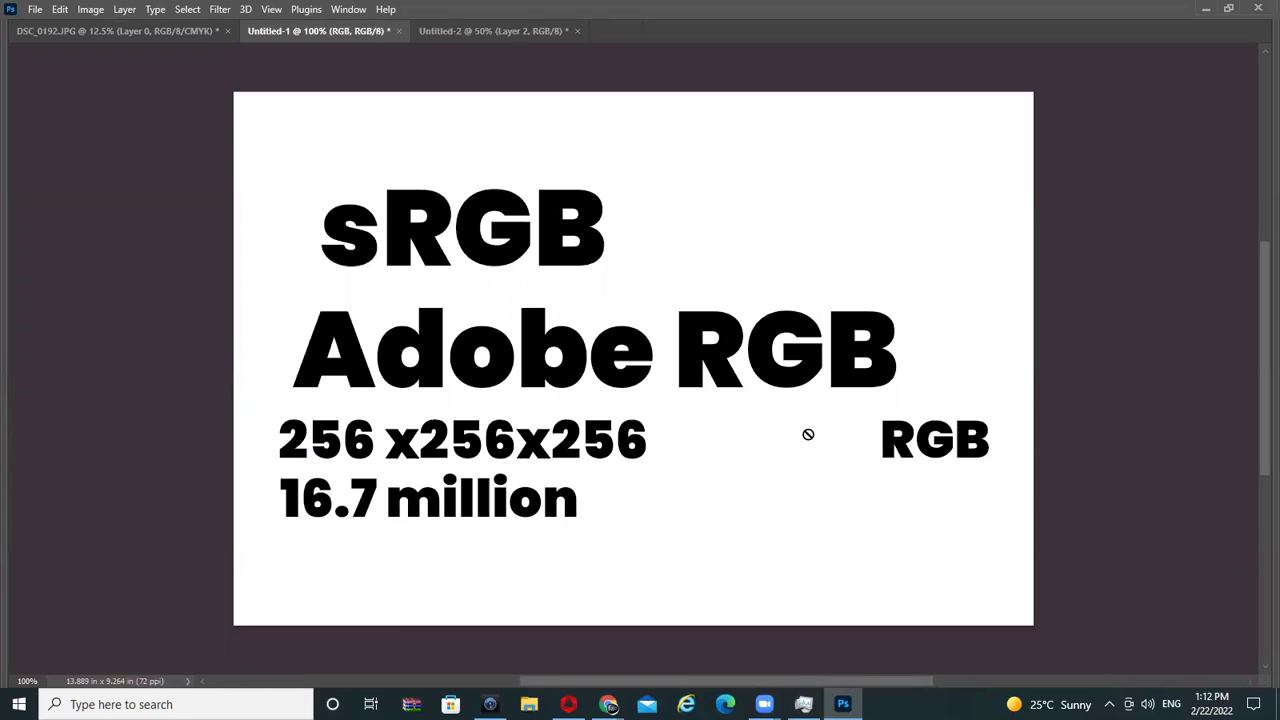
{"action": "left_click_drag", "start_coordinate": [900, 475], "coordinate": [721, 476]}
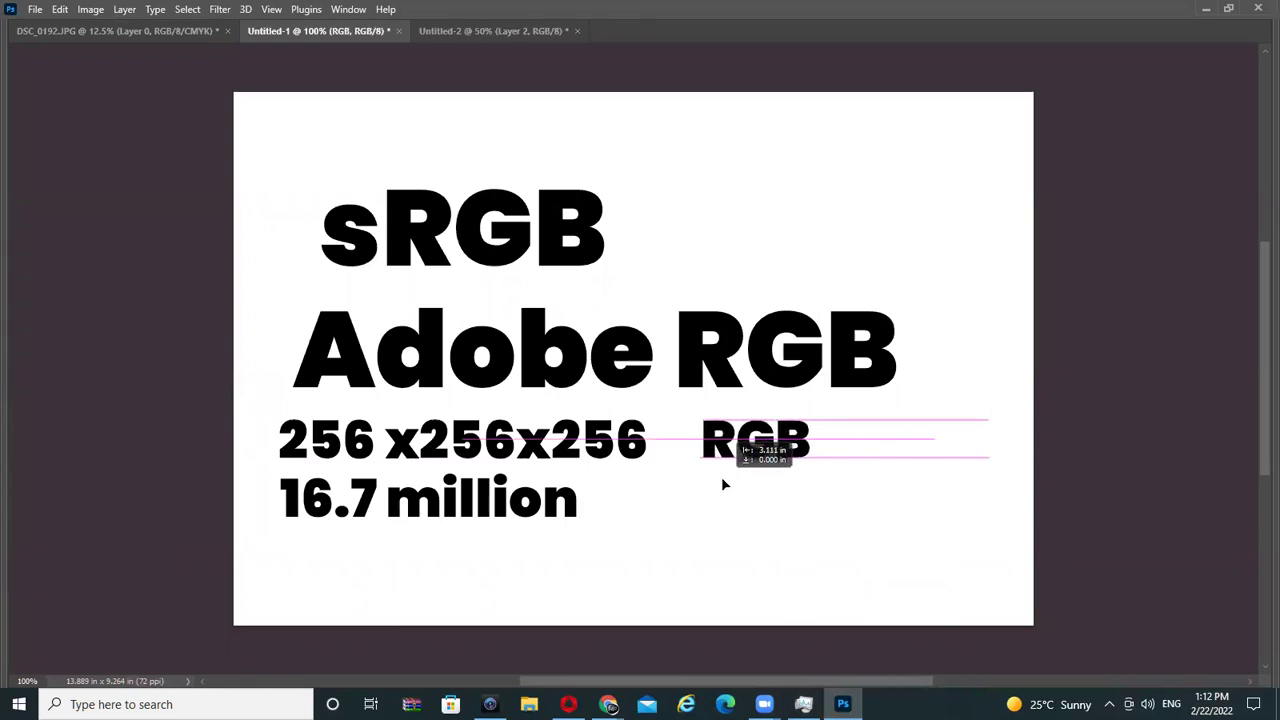
- Alt-drag a copy of 256 x256x256 to sit below 16.7 million
{"action": "right_click", "coordinate": [496, 452]}
{"action": "left_click", "coordinate": [511, 458]}
{"action": "left_click_drag", "start_coordinate": [511, 458], "coordinate": [505, 606]}
- Extend the lower line to '256 x256x256x256' by appending x256
{"action": "key", "text": "t"}
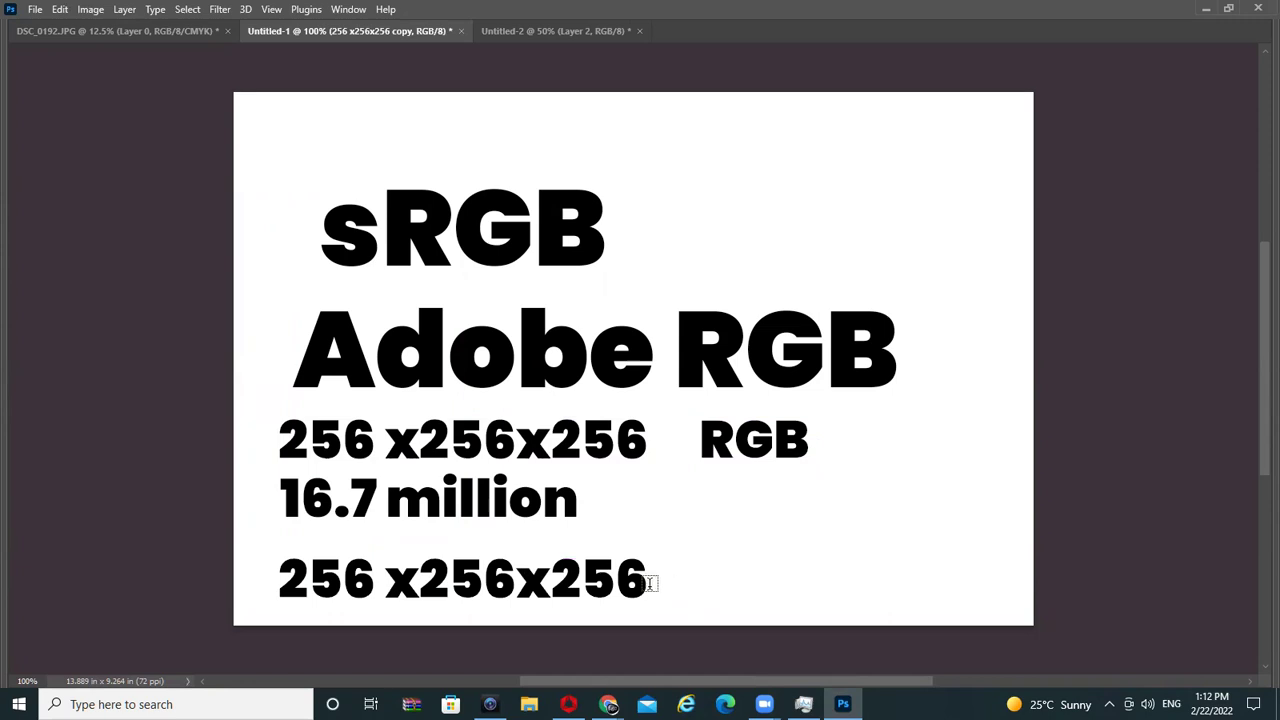
{"action": "left_click", "coordinate": [643, 581]}
{"action": "type", "text": "x"}
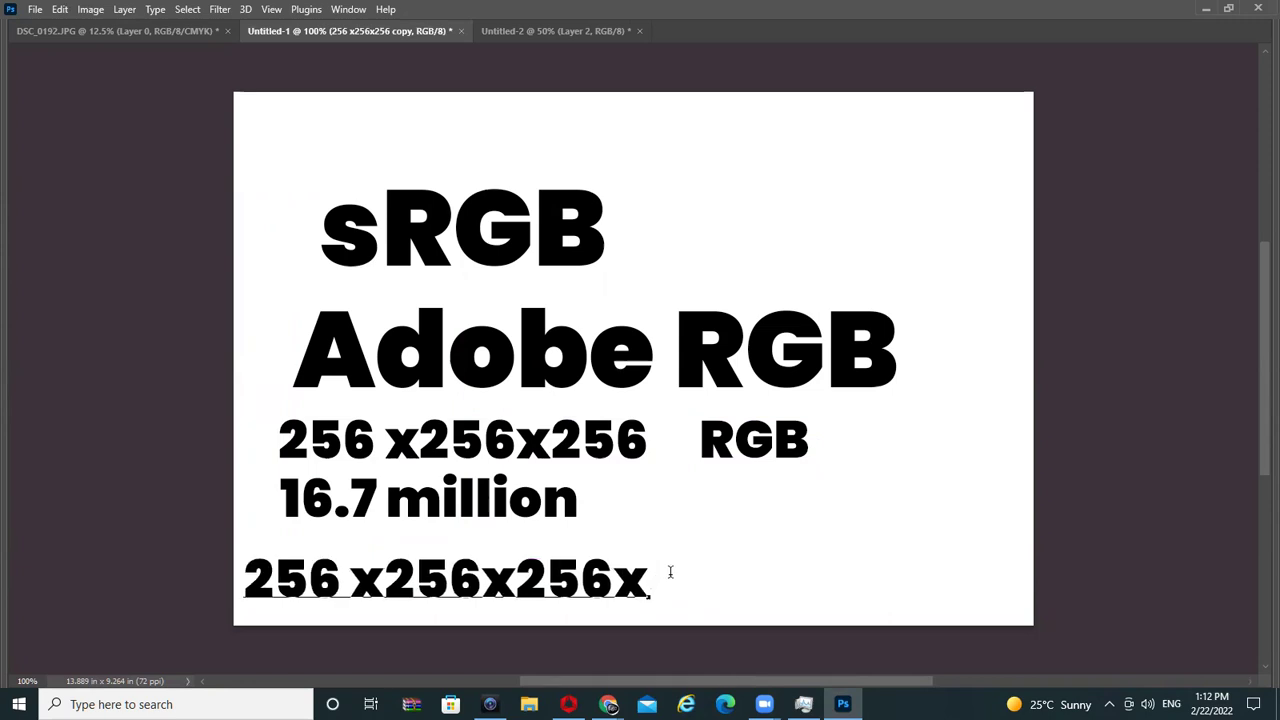
{"action": "type", "text": "256"}
{"action": "key", "text": "ctrl+Return"}
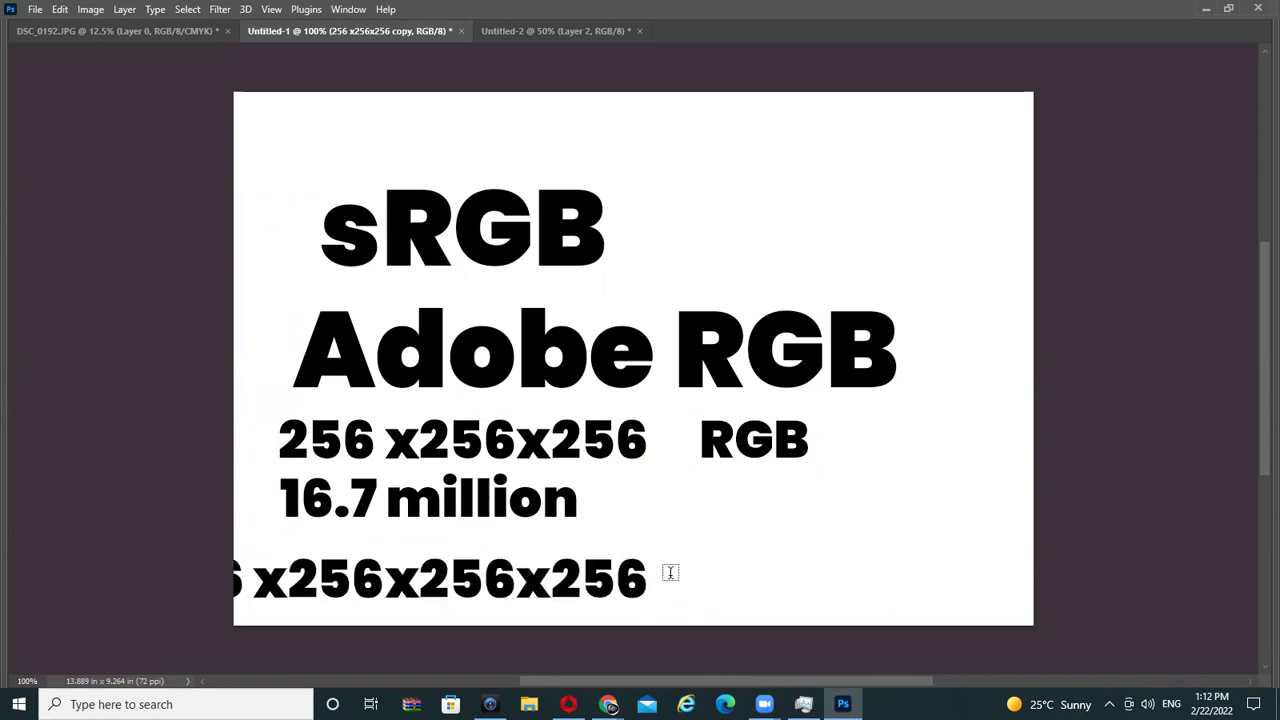
- Duplicate that line, retype the copy as '24 million', and move it into place
{"action": "mouse_move", "coordinate": [626, 604]}
{"action": "left_mouse_down"}
{"action": "mouse_move", "coordinate": [701, 562]}
{"action": "mouse_move", "coordinate": [748, 563]}
{"action": "mouse_move", "coordinate": [753, 585]}
{"action": "mouse_move", "coordinate": [708, 598]}
{"action": "left_mouse_up"}
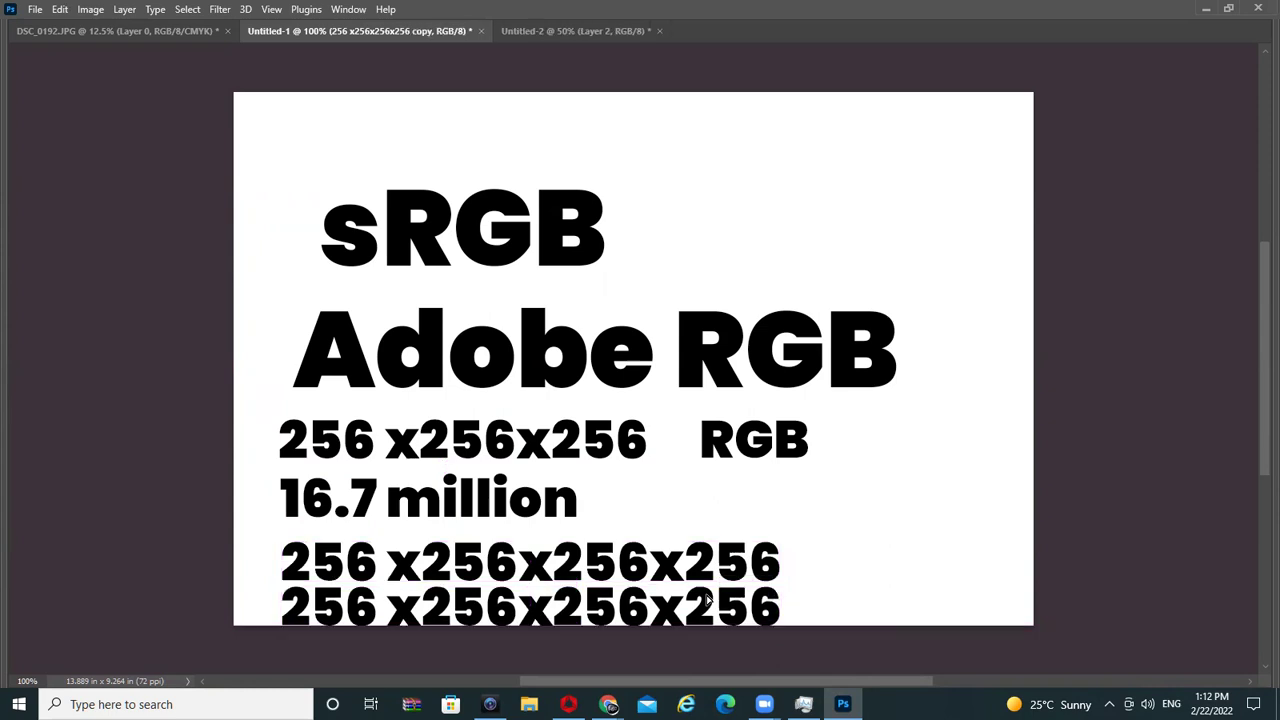
{"action": "triple_click", "coordinate": [708, 598]}
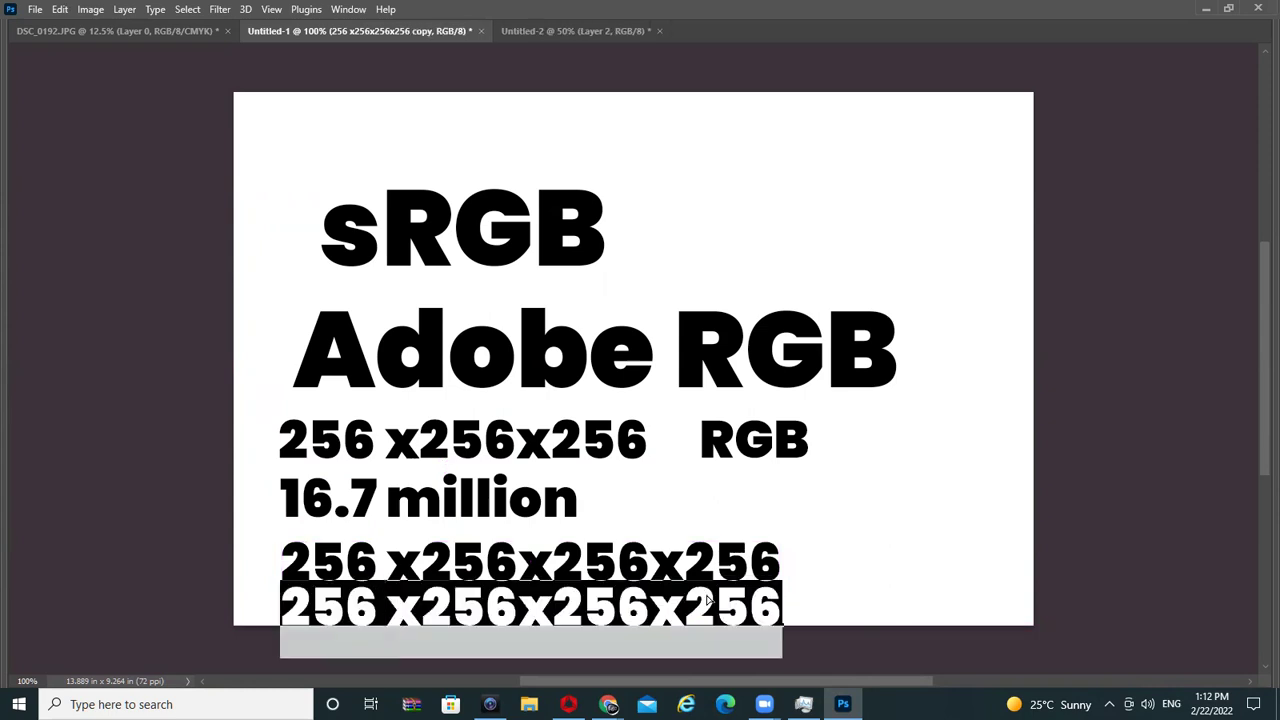
{"action": "type", "text": "24"}
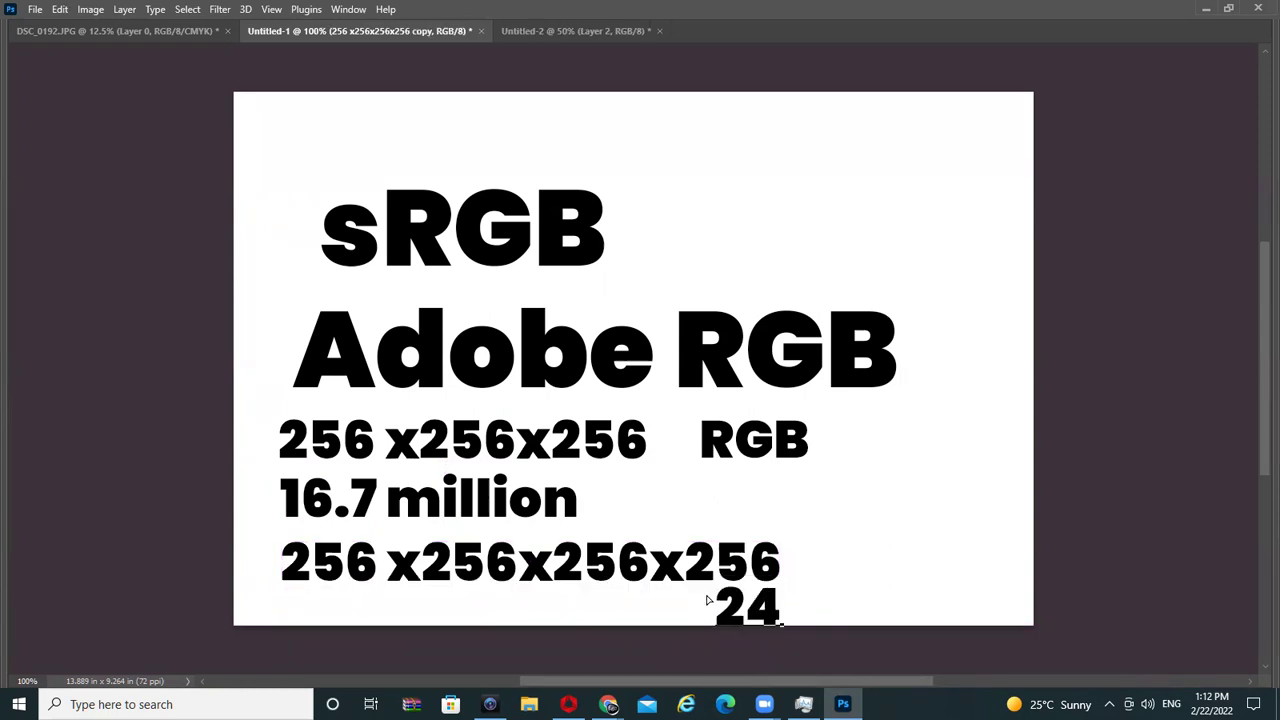
{"action": "type", "text": "millio"}
{"action": "type", "text": "n"}
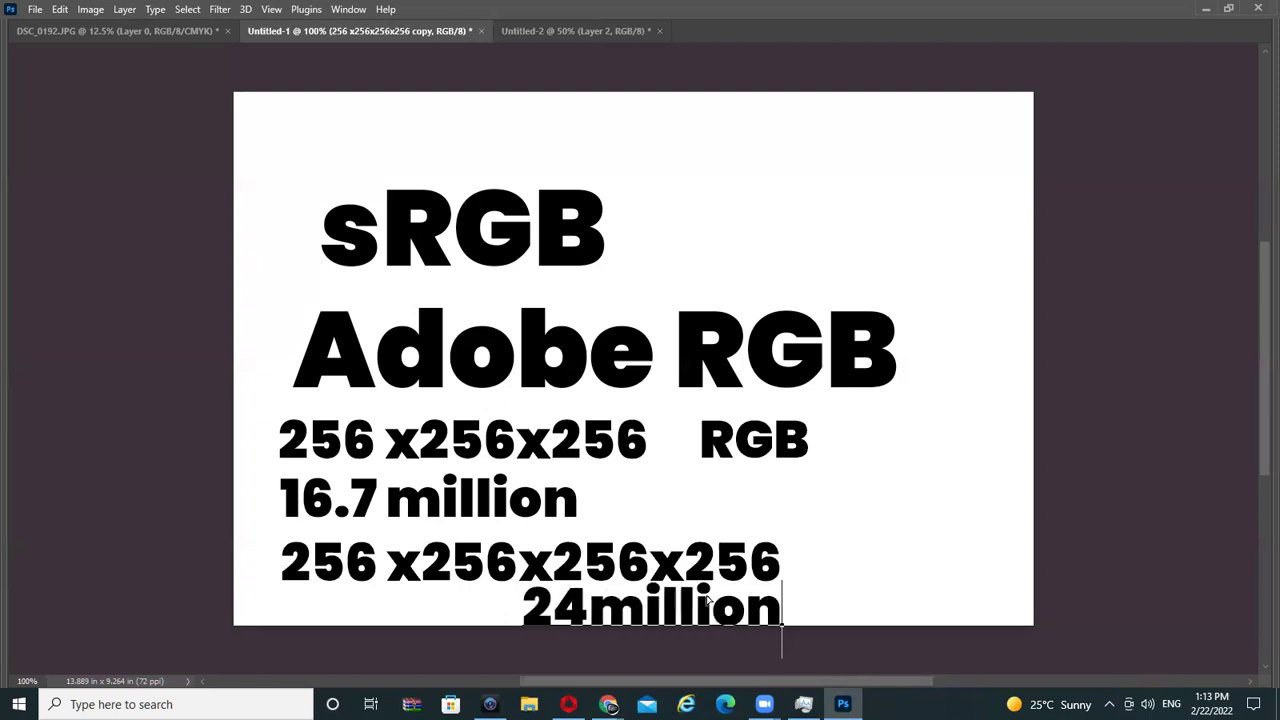
{"action": "key", "text": "ctrl+Return"}
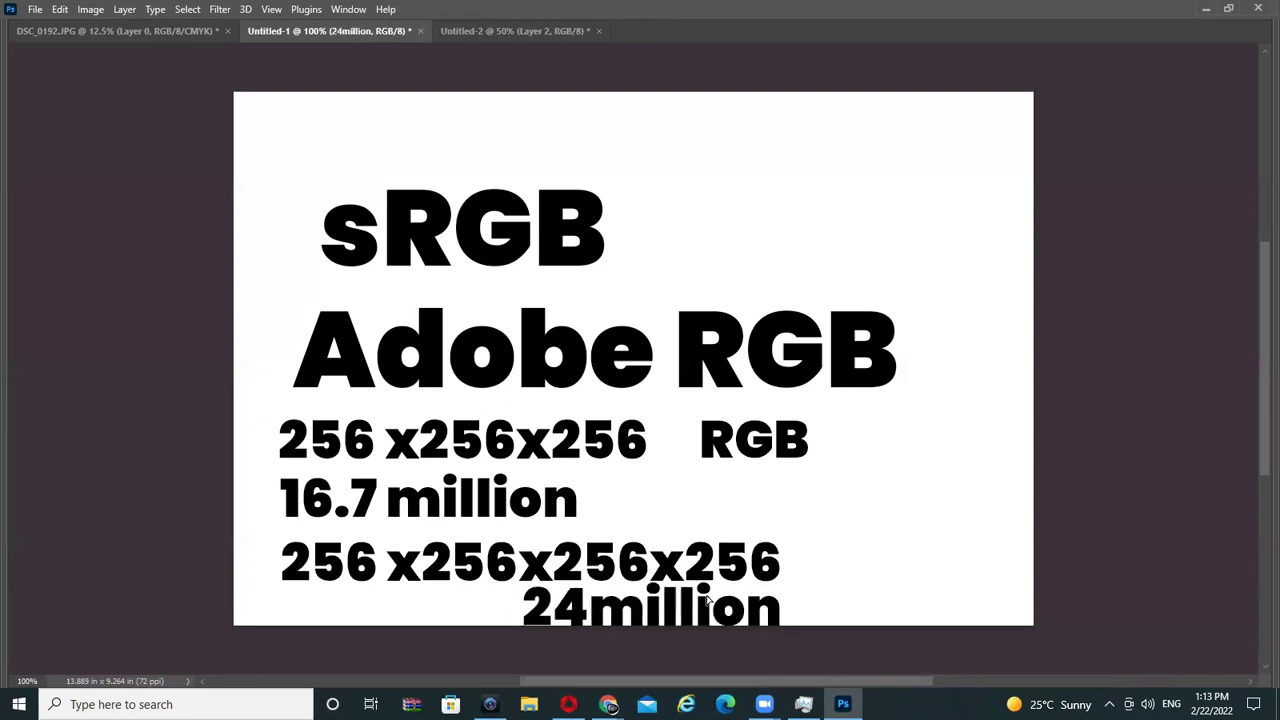
{"action": "key", "text": "ctrl+Return"}
{"action": "mouse_move", "coordinate": [708, 600]}
{"action": "left_mouse_down"}
{"action": "mouse_move", "coordinate": [491, 600]}
{"action": "mouse_move", "coordinate": [1010, 568]}
{"action": "left_mouse_up"}
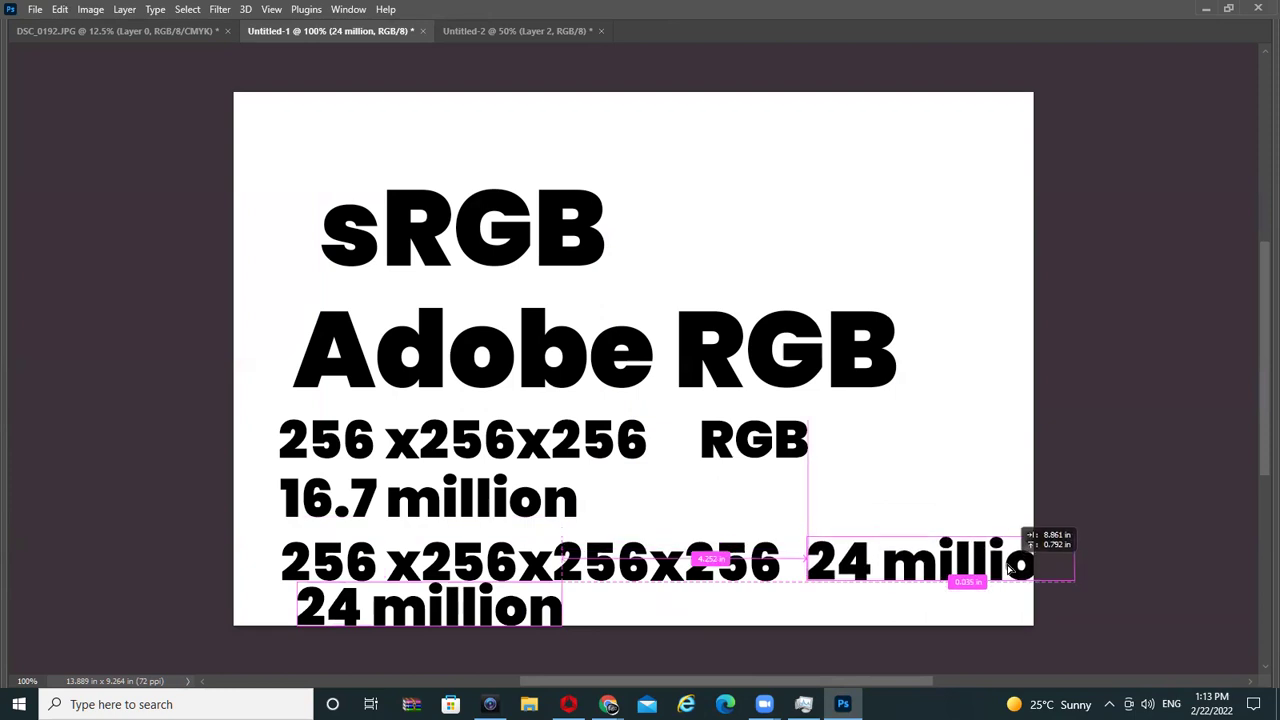
- Retype the copied 24 million line as 'cmyk' and place it beside 256 x256x256x256
{"action": "double_click", "coordinate": [918, 568]}
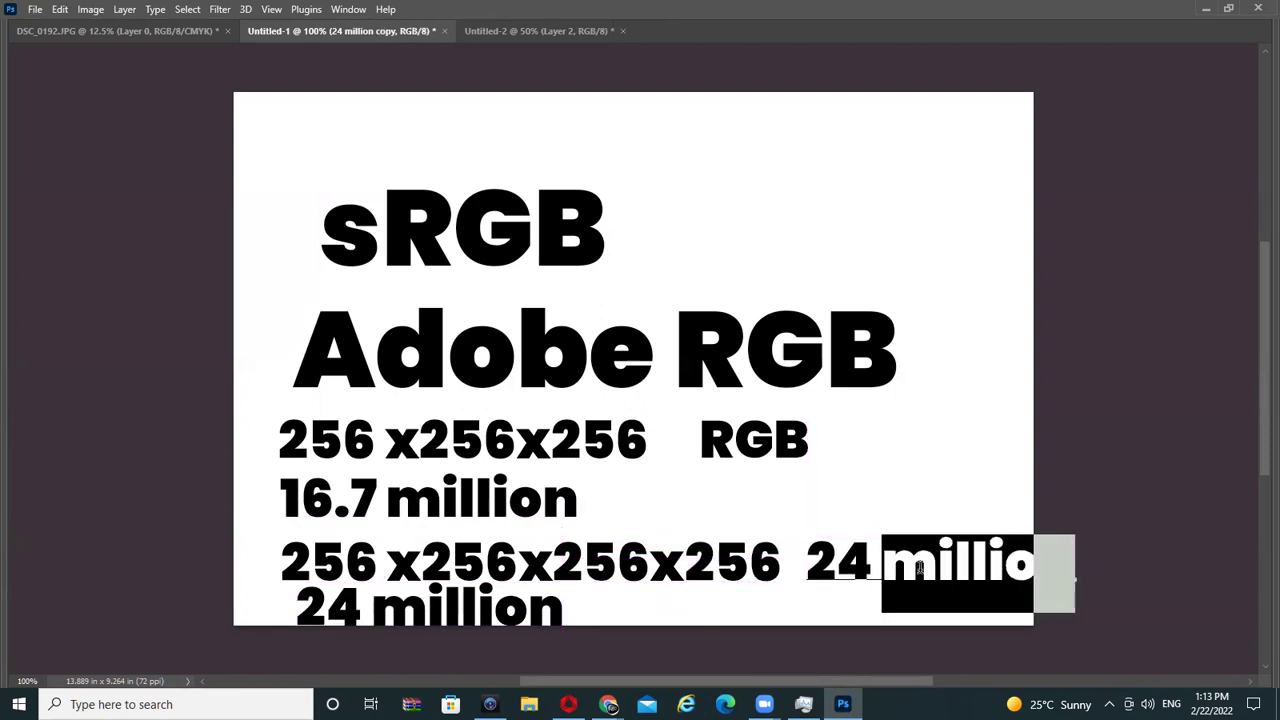
{"action": "key", "text": "ctrl+a"}
{"action": "type", "text": "cmyk"}
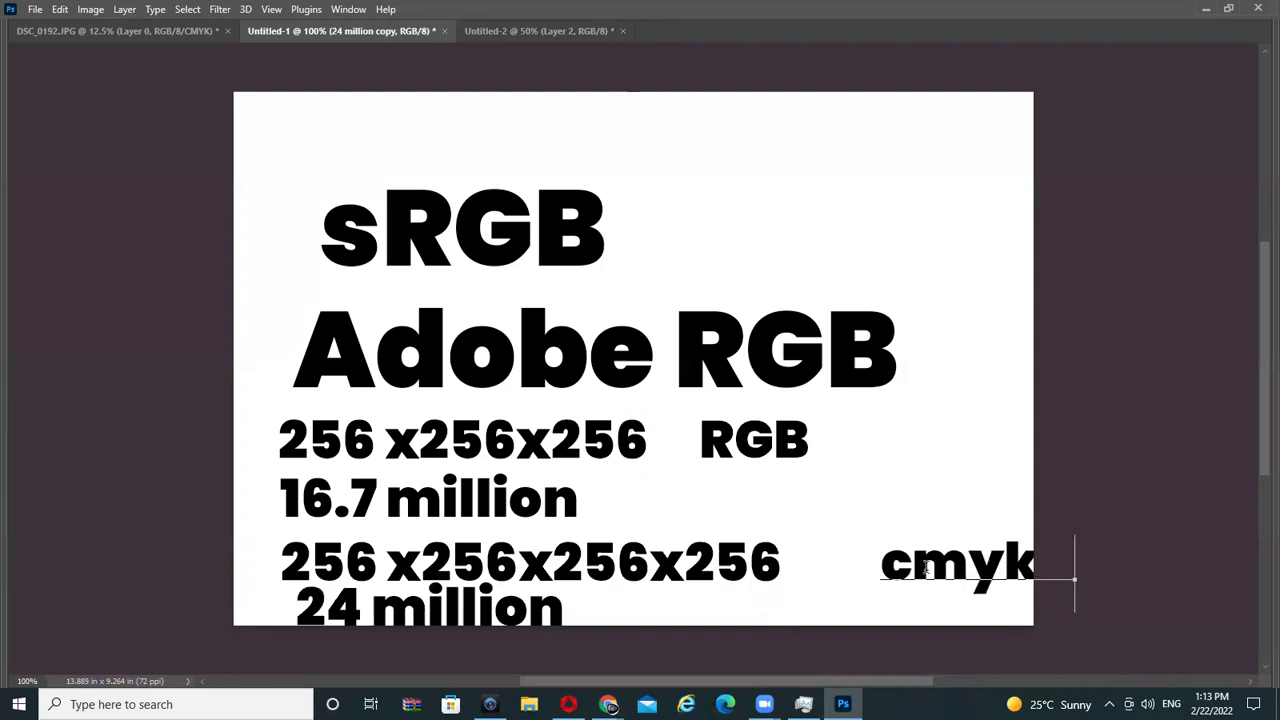
{"action": "key", "text": "BackSpace"}
{"action": "key", "text": "ctrl+Return"}
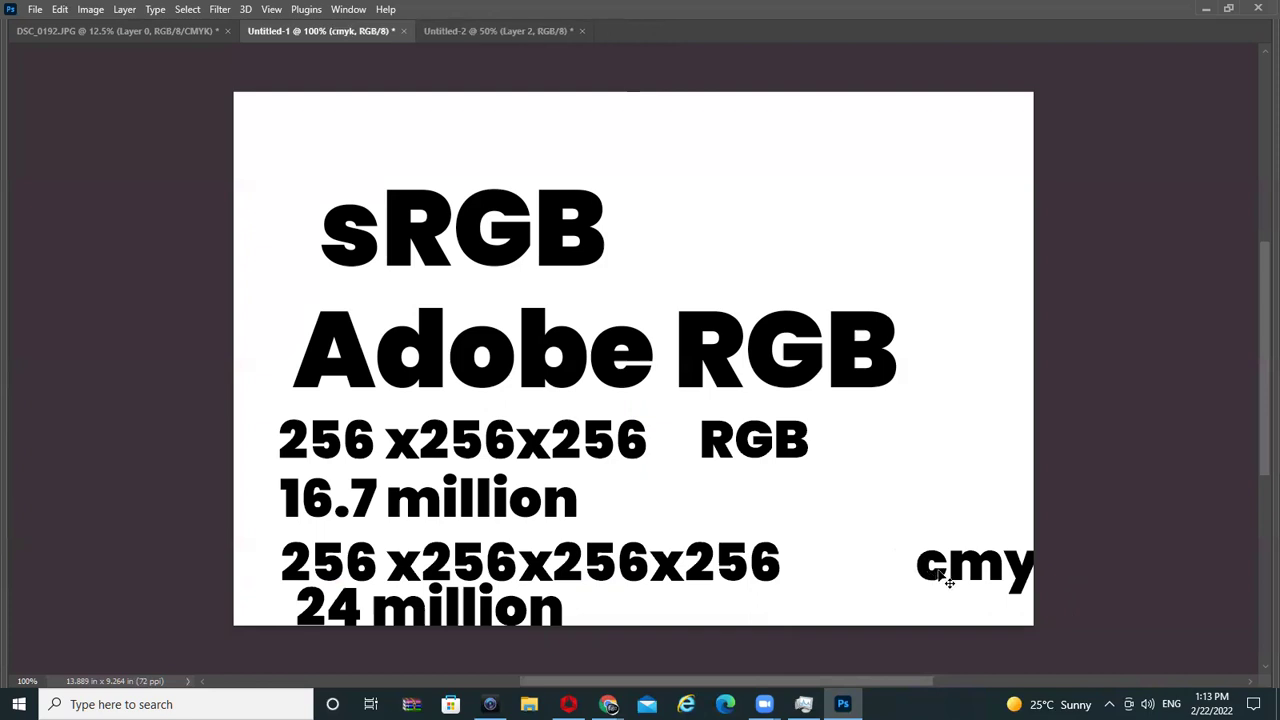
{"action": "left_click_drag", "start_coordinate": [945, 577], "coordinate": [822, 576]}
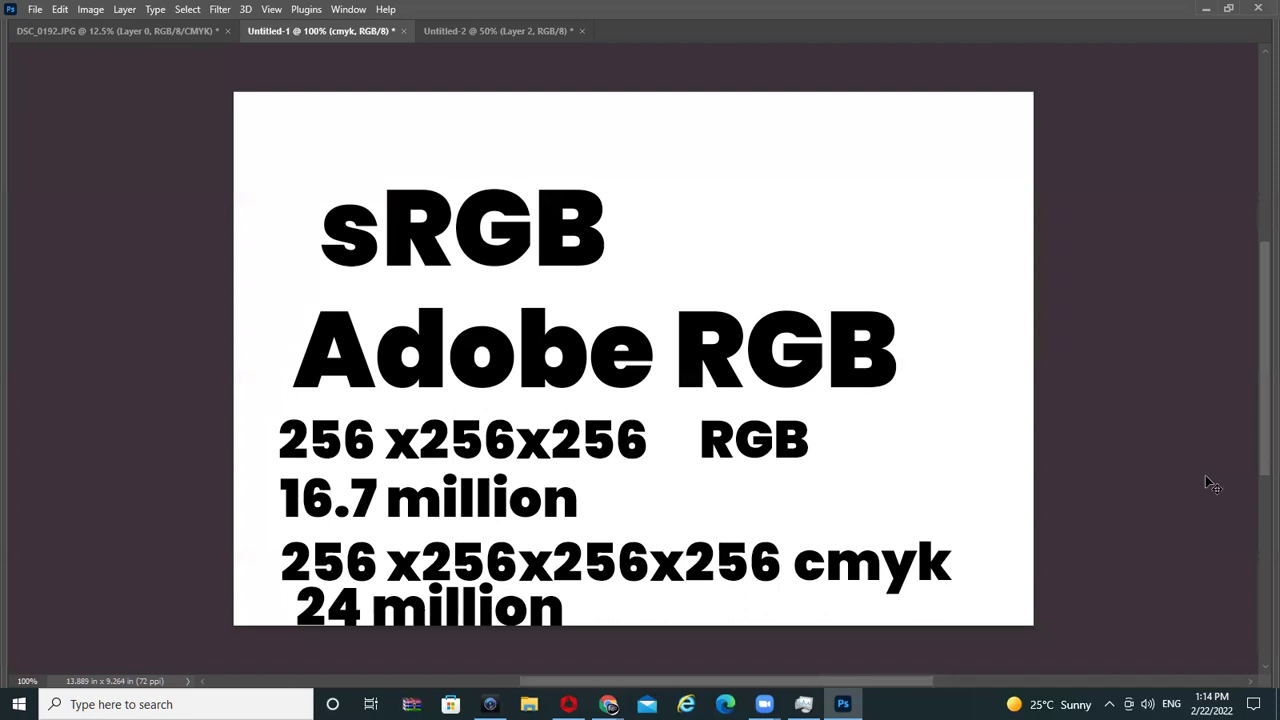
- Place a copy of the cmyk text line at the top of the slide
{"action": "right_click", "coordinate": [860, 572]}
{"action": "mouse_move", "coordinate": [858, 566]}
{"action": "left_mouse_down"}
{"action": "mouse_move", "coordinate": [697, 168]}
{"action": "mouse_move", "coordinate": [724, 163]}
{"action": "left_mouse_up"}
{"action": "key", "text": "ctrl+z"}
{"action": "left_click_drag", "start_coordinate": [835, 571], "coordinate": [740, 138]}
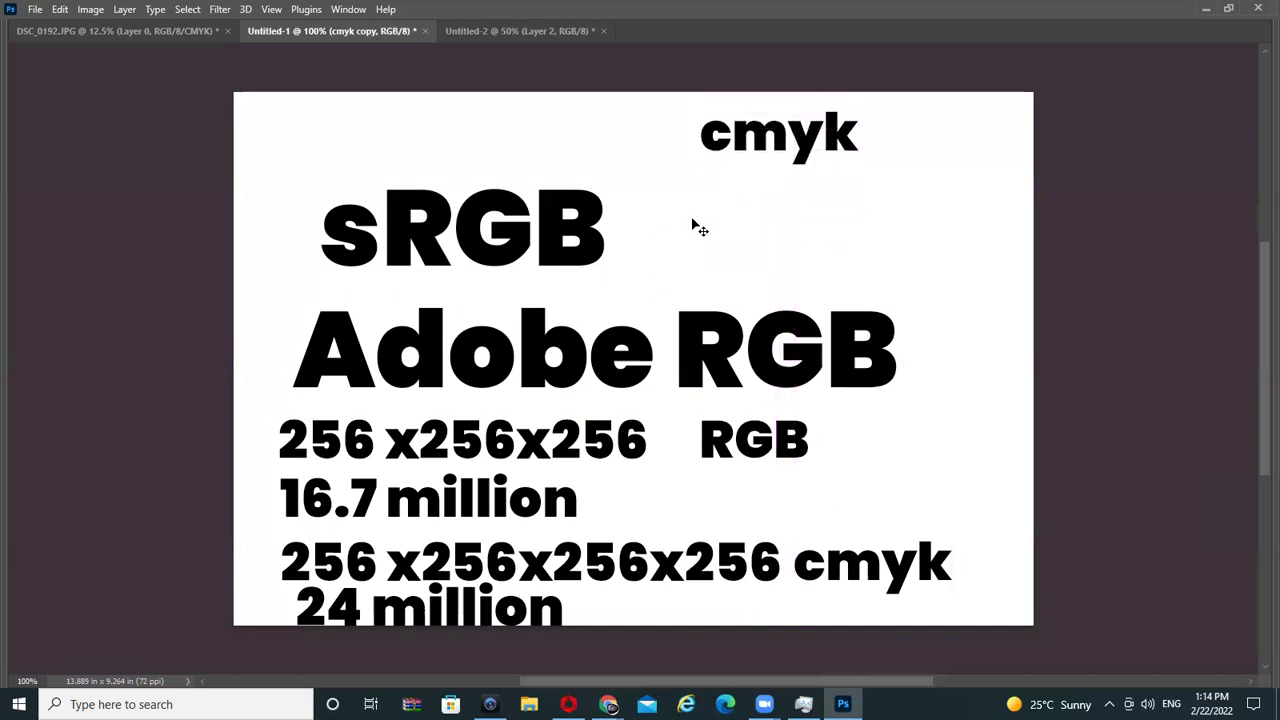
- Retype the top copy to read 'index - max. 256 GIF' and commit it
{"action": "double_click", "coordinate": [762, 142]}
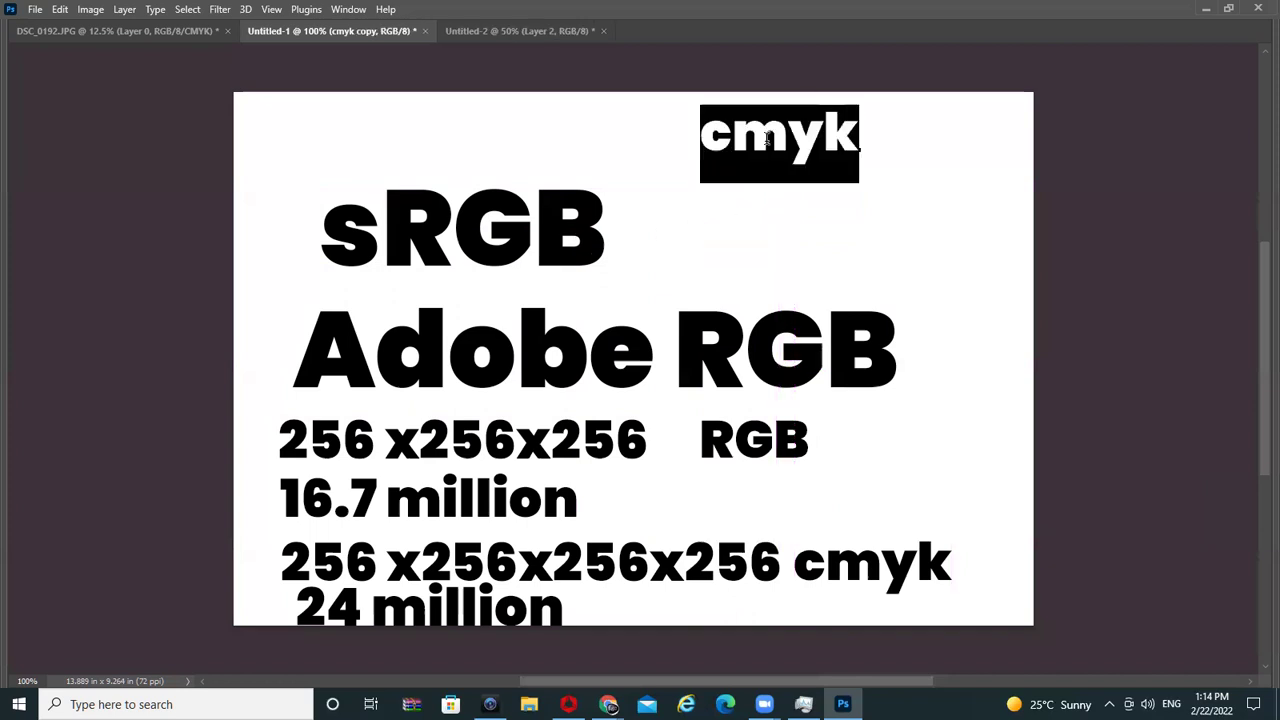
{"action": "type", "text": "index"}
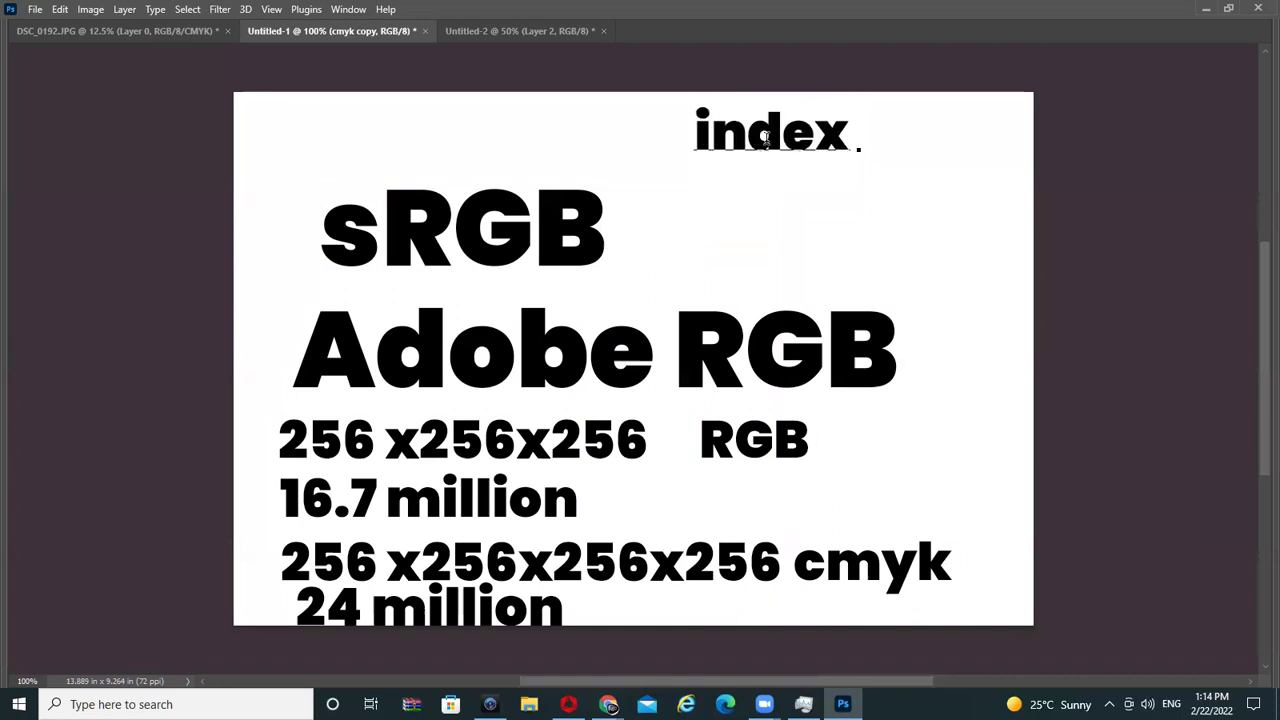
{"action": "type", "text": " - max"}
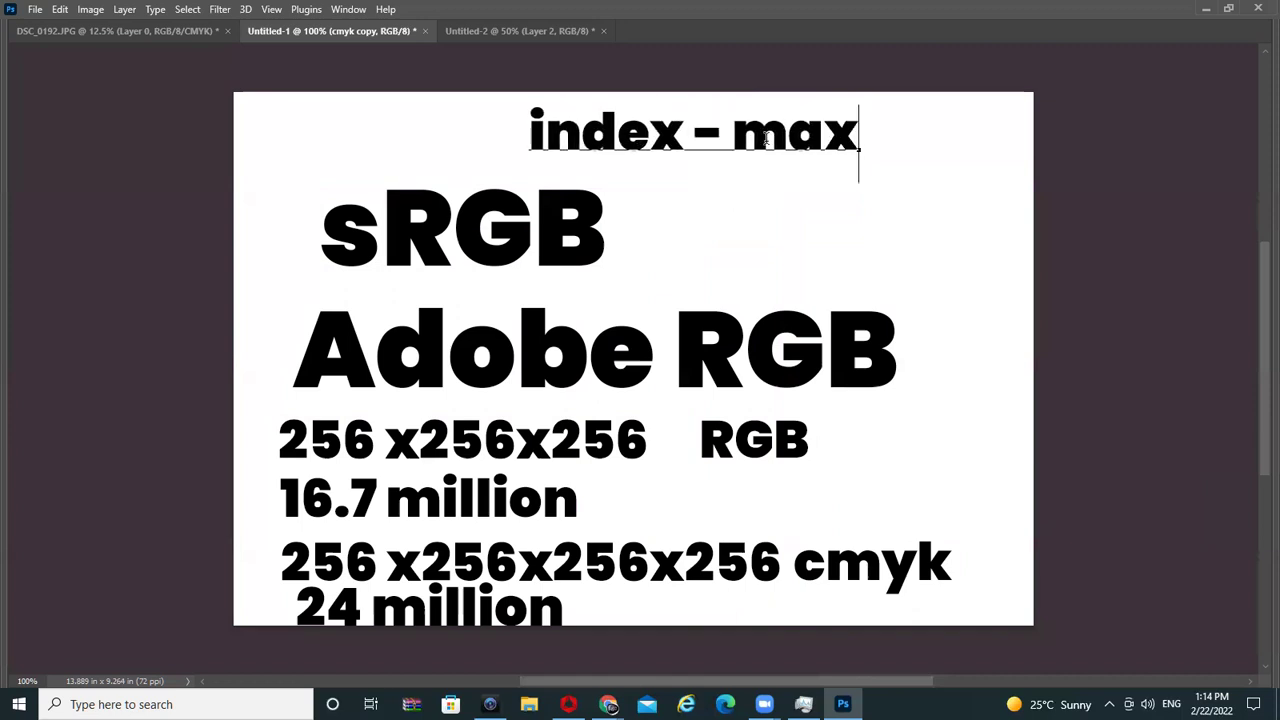
{"action": "type", "text": ". 2"}
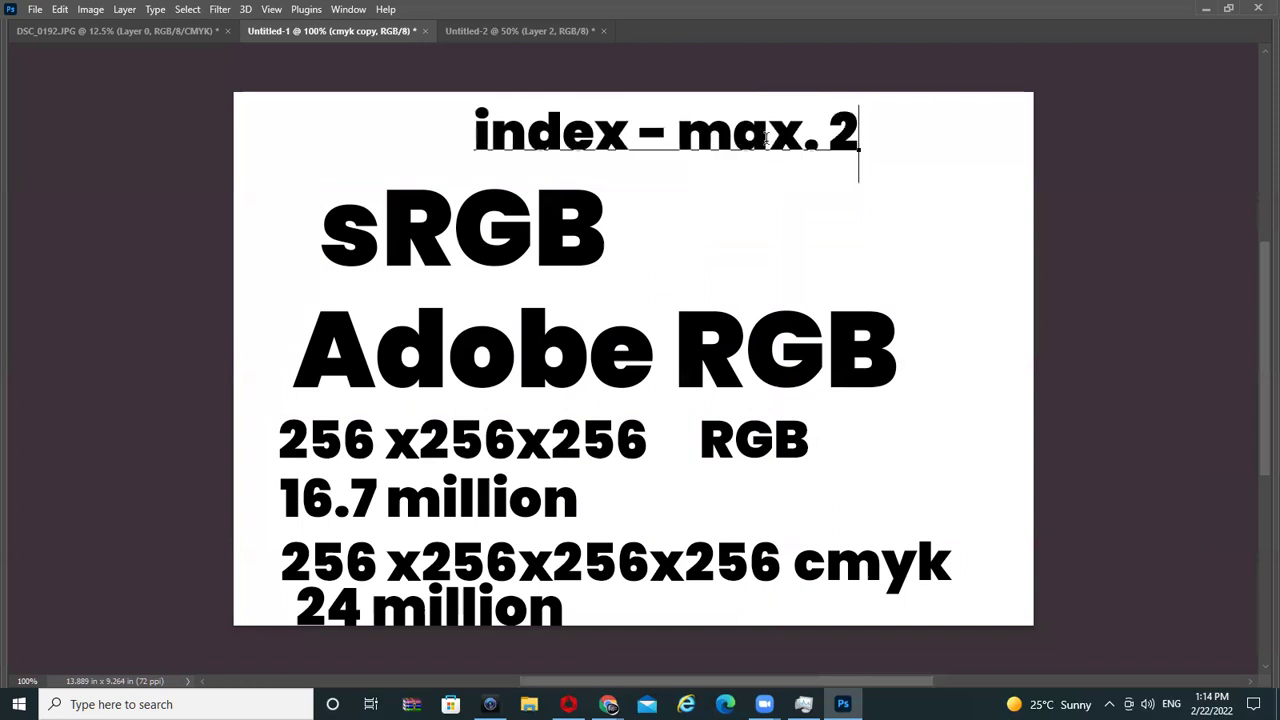
{"action": "type", "text": "56"}
{"action": "key", "text": "ctrl+Return"}
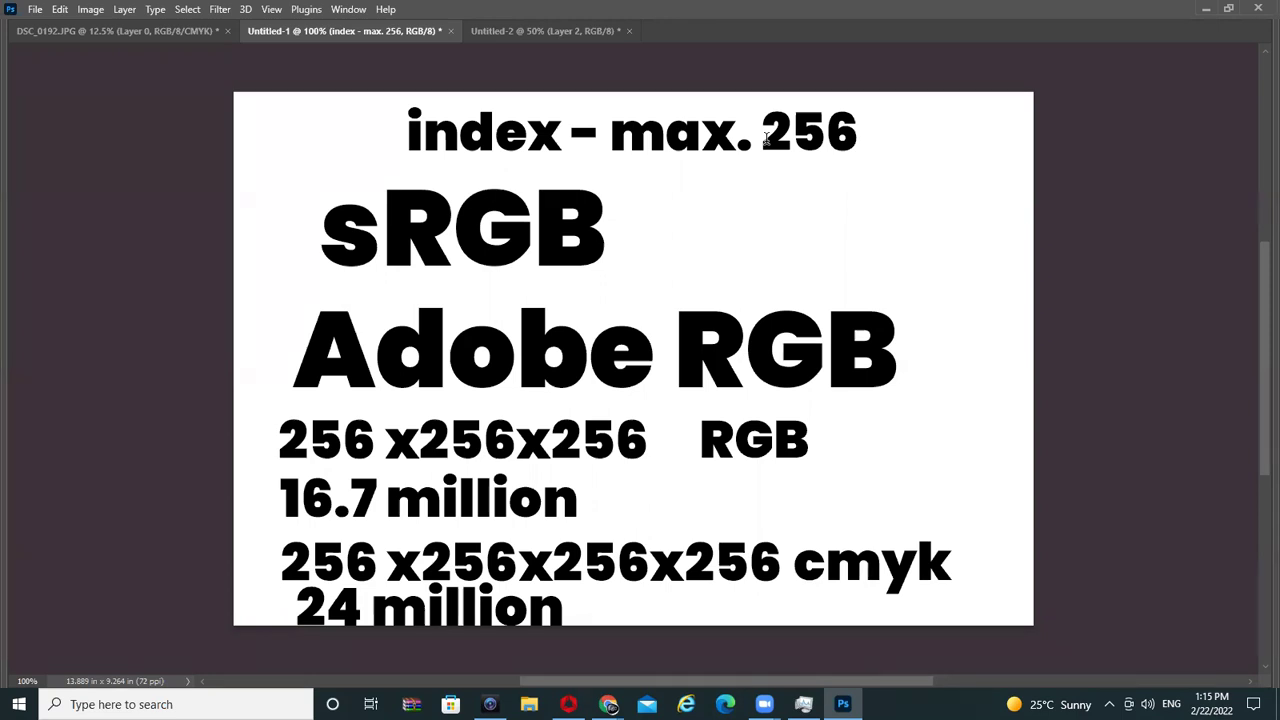
{"action": "left_click", "coordinate": [858, 132]}
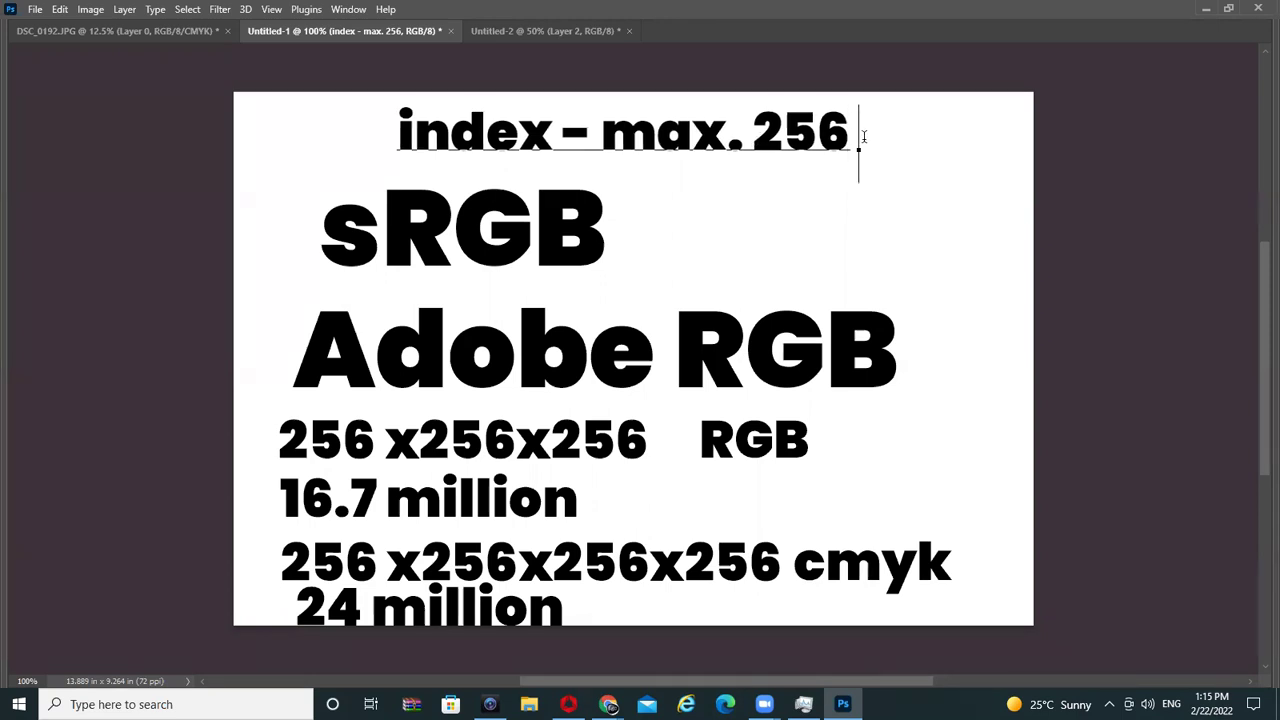
{"action": "type", "text": "GI"}
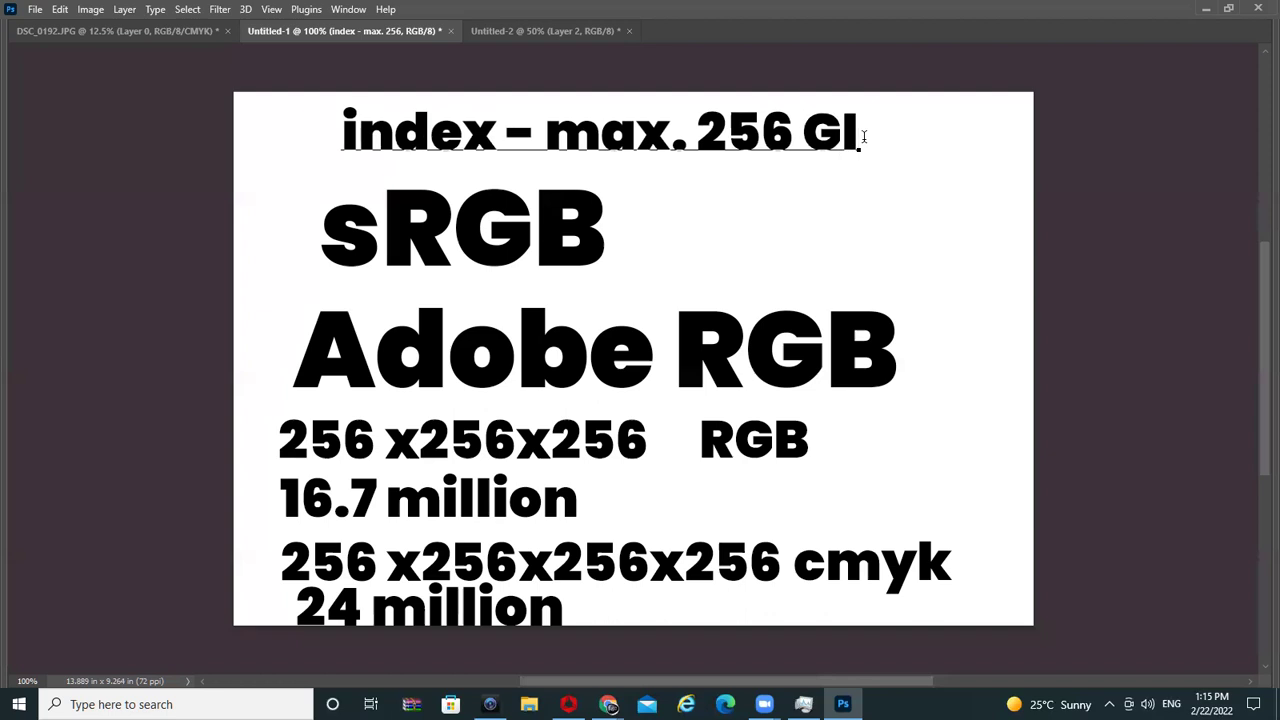
{"action": "type", "text": "F"}
{"action": "key", "text": "ctrl+Return"}
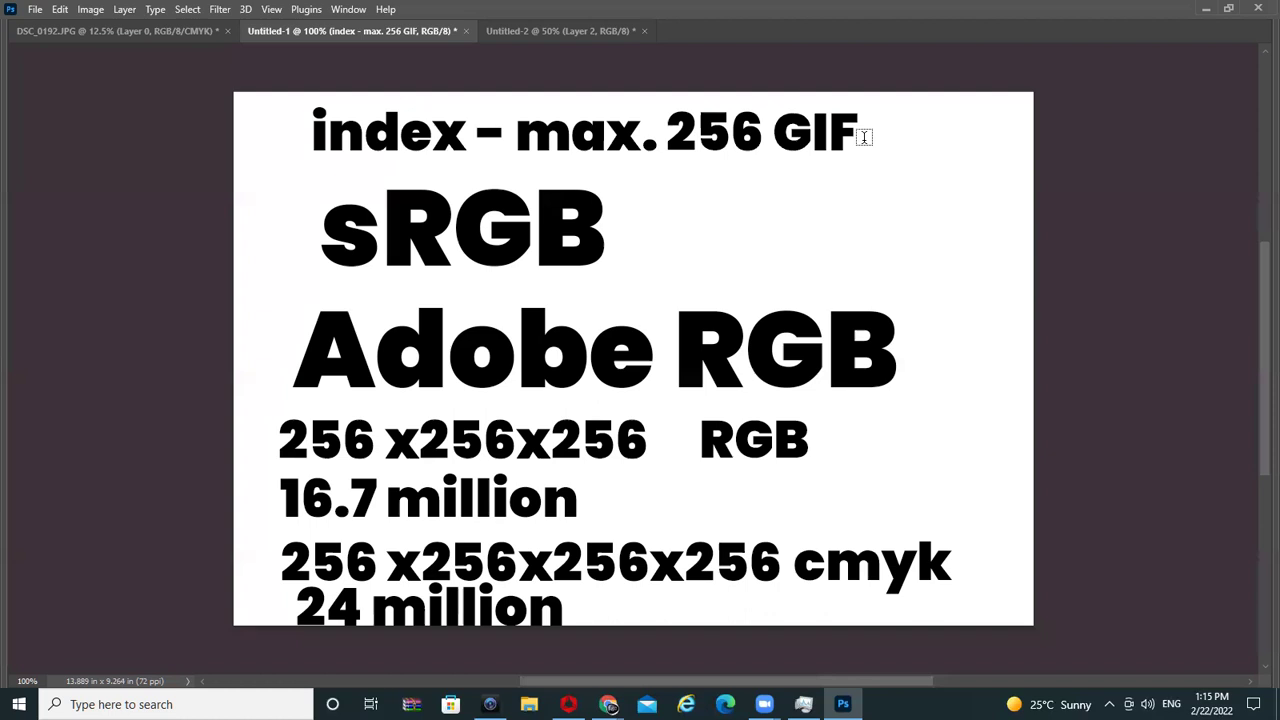
- Deselect Untitled-2, flatten it, and convert it to 256-colour Local (Selective) Indexed Color
{"action": "left_click", "coordinate": [583, 31]}
{"action": "key", "text": "ctrl+d"}
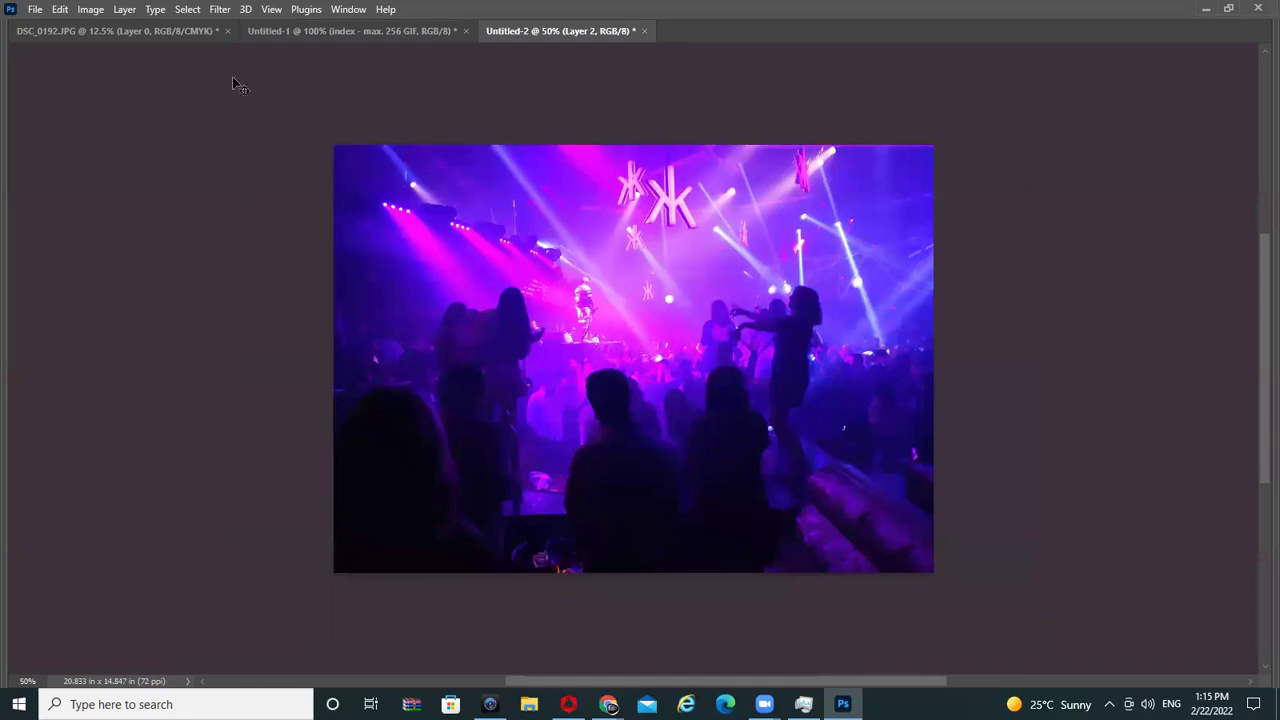
{"action": "left_click", "coordinate": [83, 8]}
{"action": "mouse_move", "coordinate": [101, 27]}
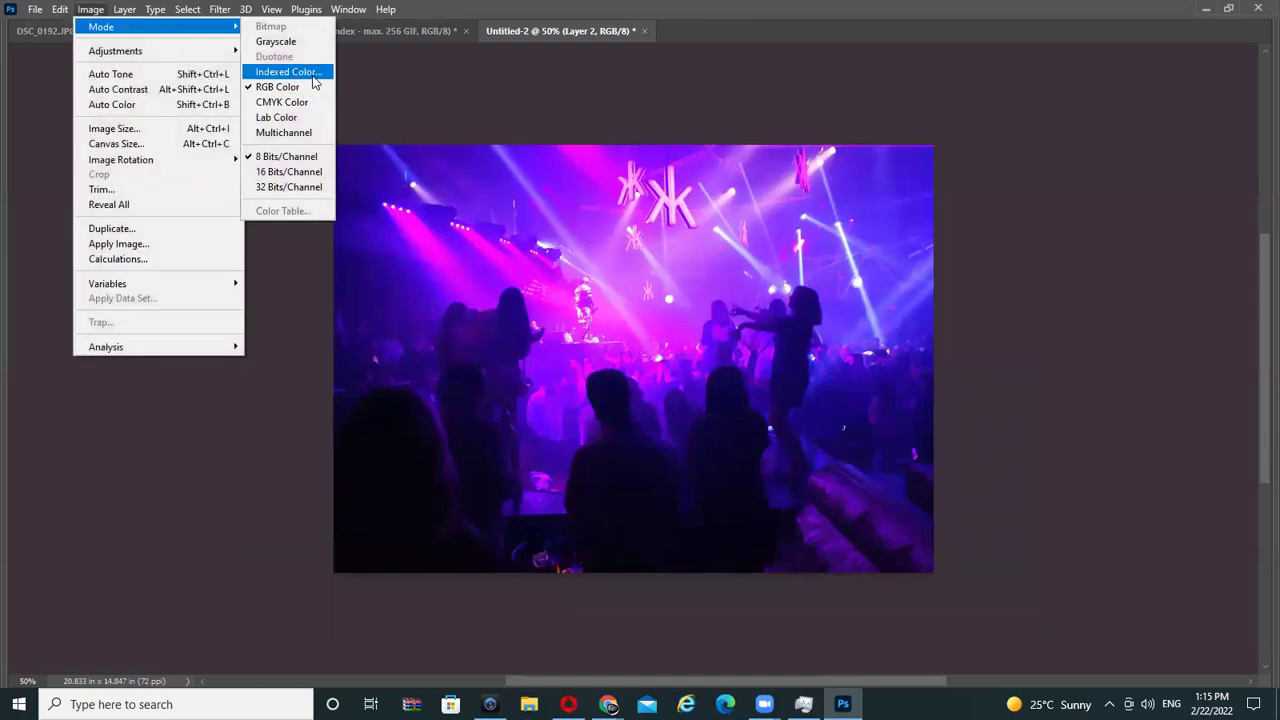
{"action": "left_click", "coordinate": [313, 74]}
{"action": "left_click", "coordinate": [572, 266]}
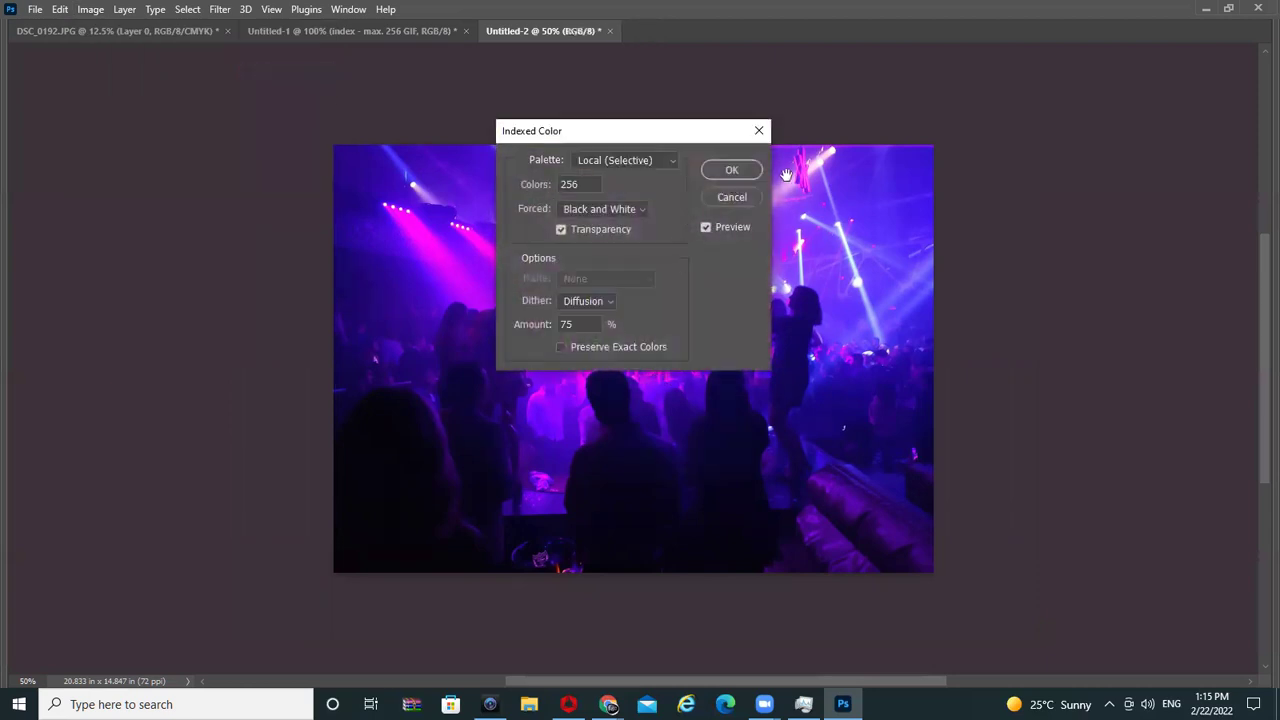
{"action": "left_click", "coordinate": [720, 172]}
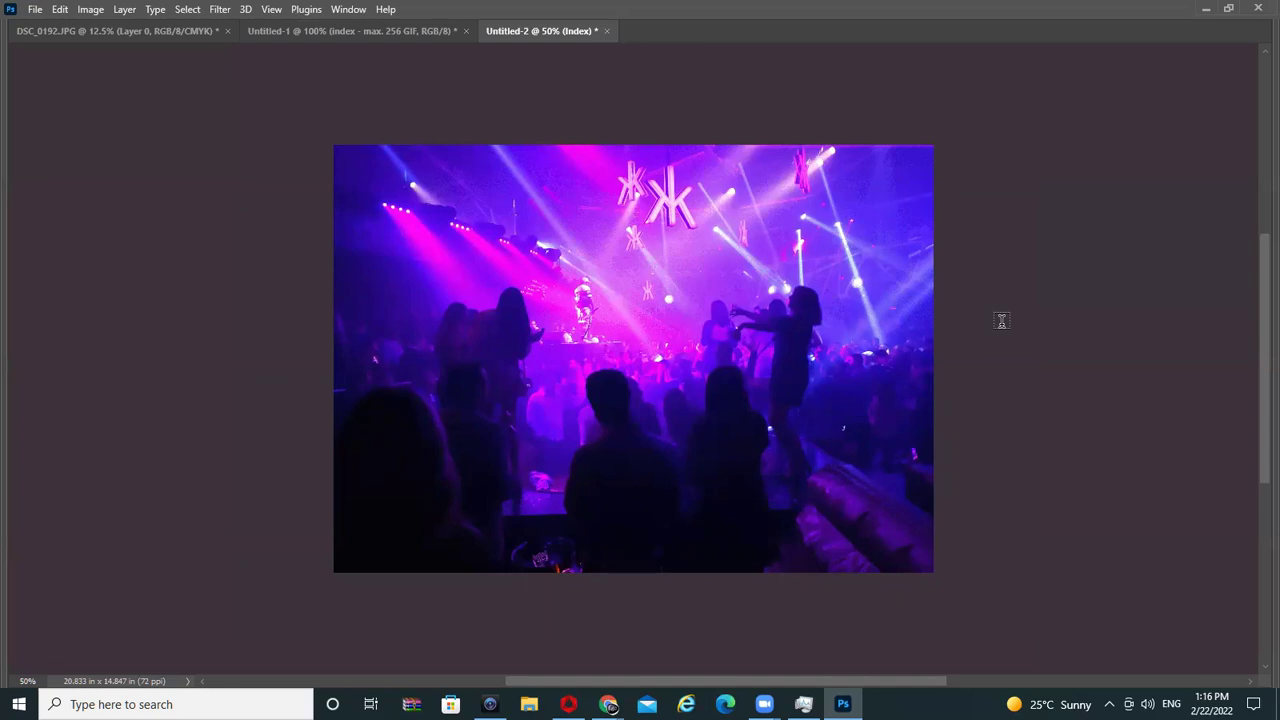
- Zoom the indexed photo to about 650% to reveal its dithered palette pixels
{"action": "mouse_move", "coordinate": [665, 304]}
{"action": "left_mouse_down"}
{"action": "mouse_move", "coordinate": [829, 230]}
{"action": "mouse_move", "coordinate": [799, 263]}
{"action": "left_mouse_up"}
{"action": "scroll", "coordinate": [785, 268], "scroll_direction": "down", "scroll_amount": 10}
{"action": "scroll", "coordinate": [831, 257], "scroll_direction": "up", "scroll_amount": 10}
{"action": "scroll", "coordinate": [811, 240], "scroll_direction": "down", "scroll_amount": 5}
{"action": "scroll", "coordinate": [820, 250], "scroll_direction": "up", "scroll_amount": 5}
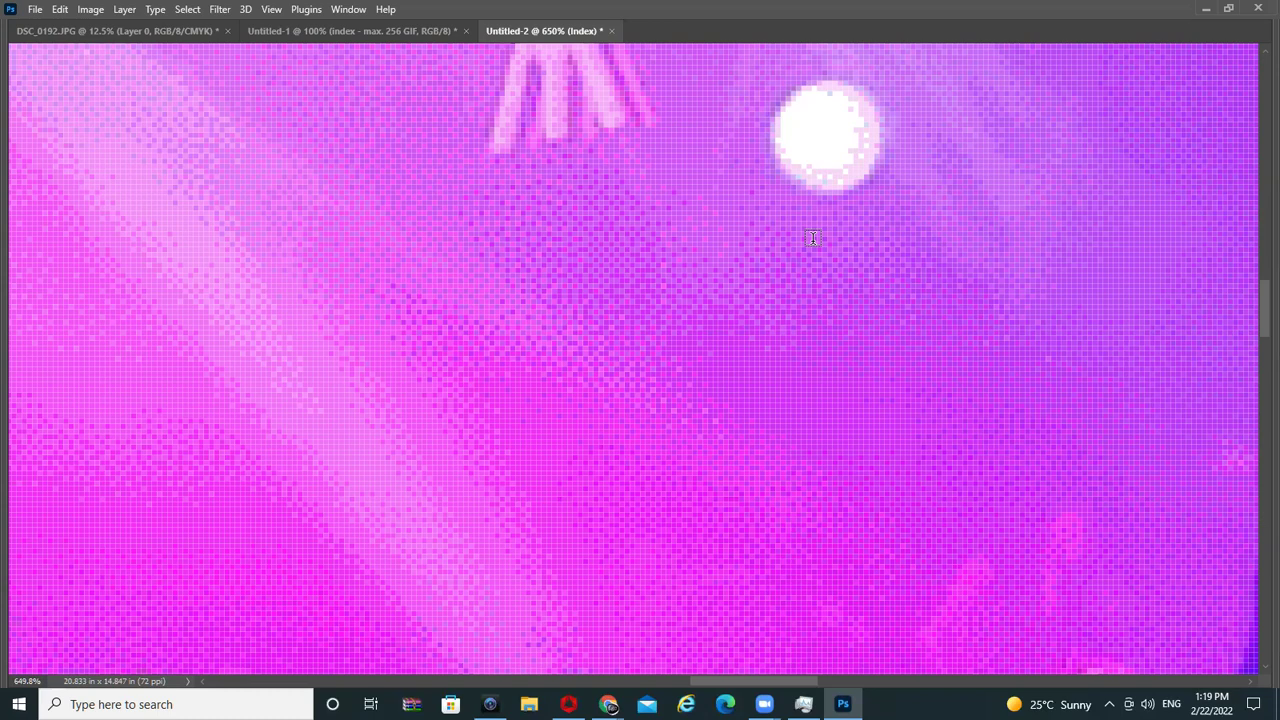
{"action": "left_click", "coordinate": [90, 9]}
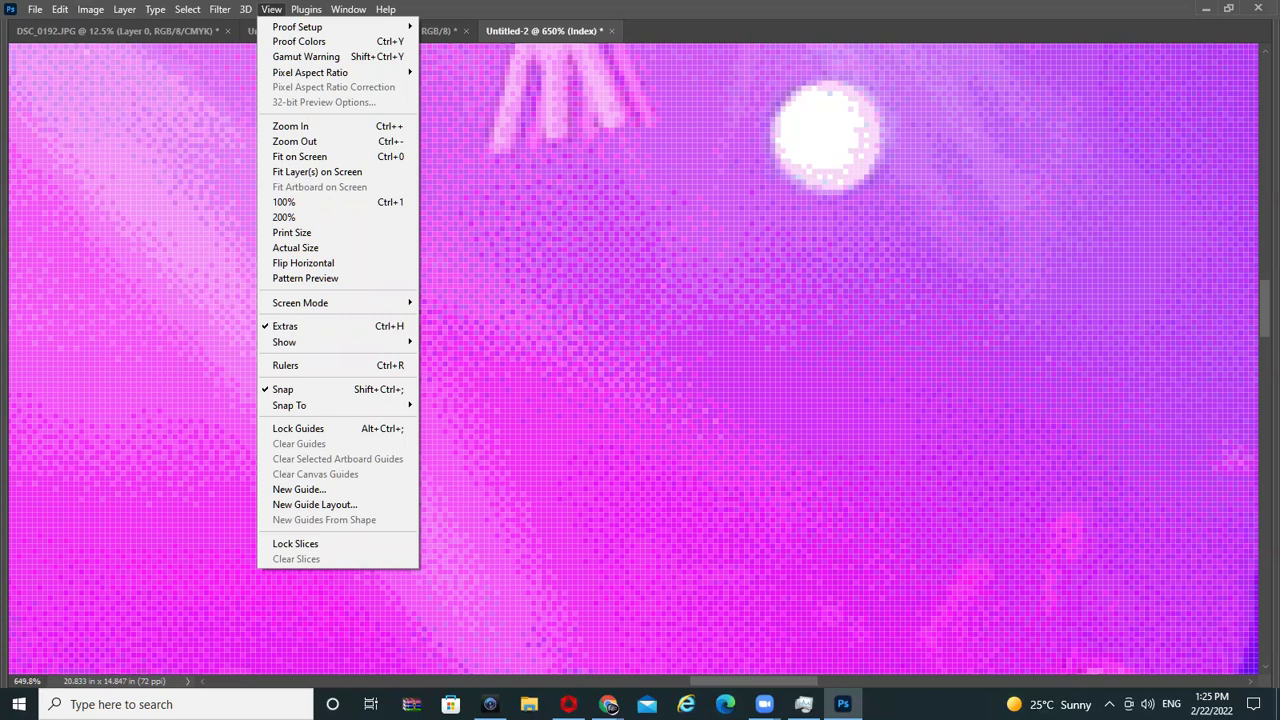
{"action": "left_click", "coordinate": [842, 600]}
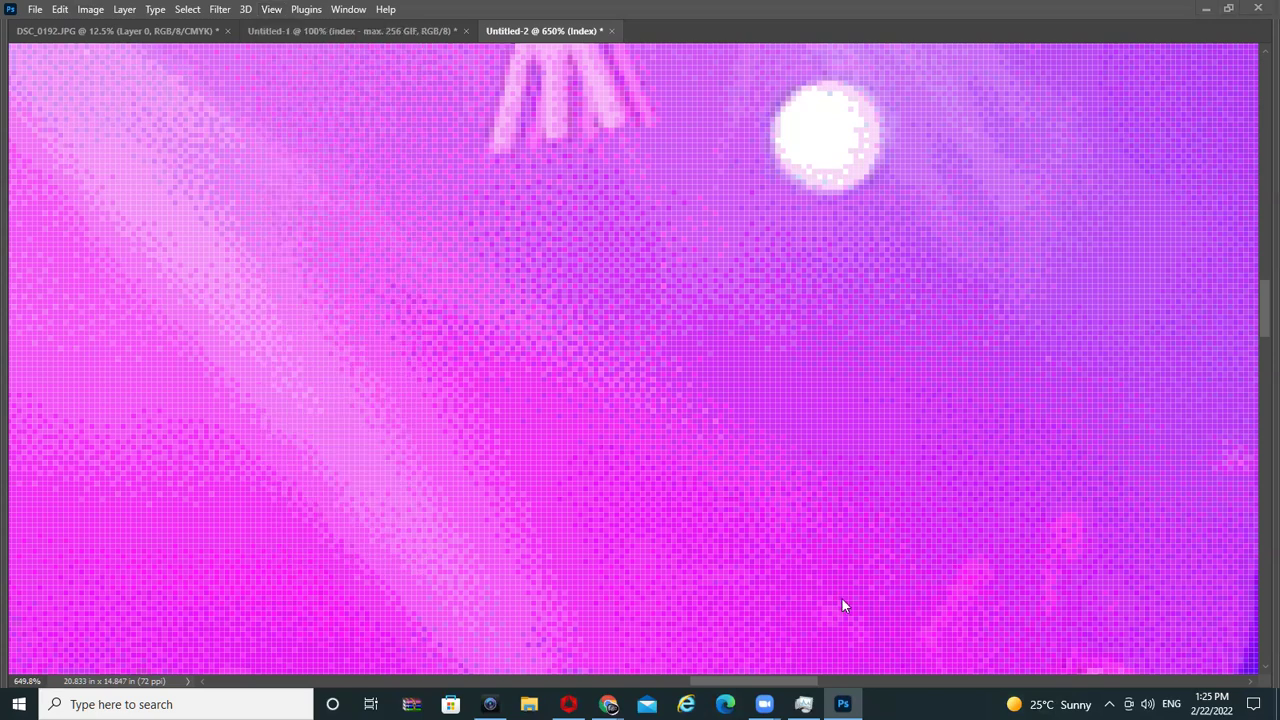